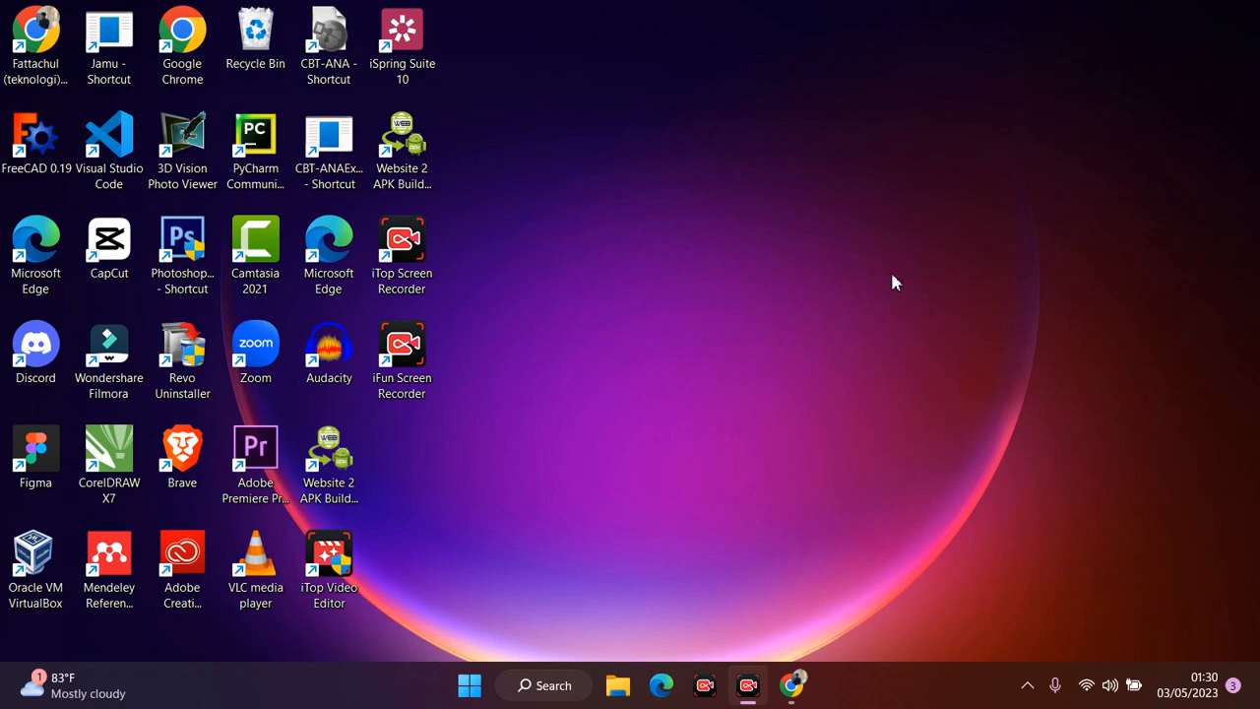
# Step: Switch to Google Chrome, go to tinkercad.com, and maximize the browser window
pyautogui.click(791, 685)
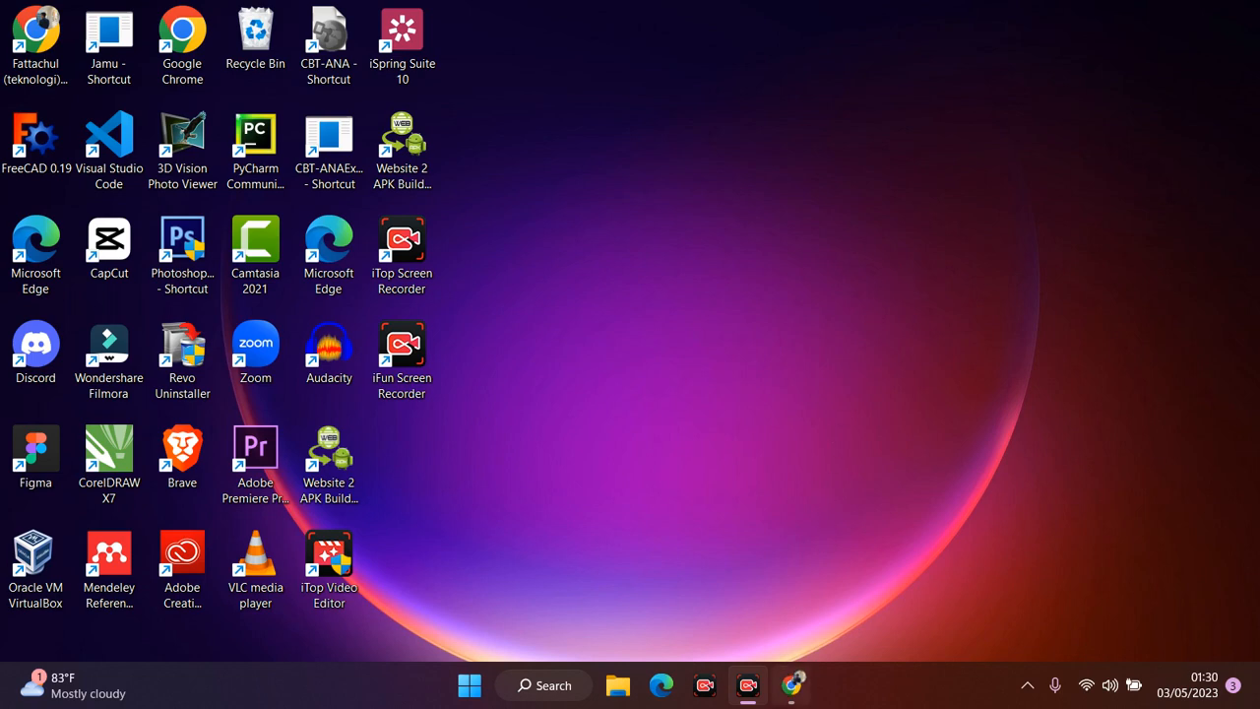
pyautogui.click(788, 234)
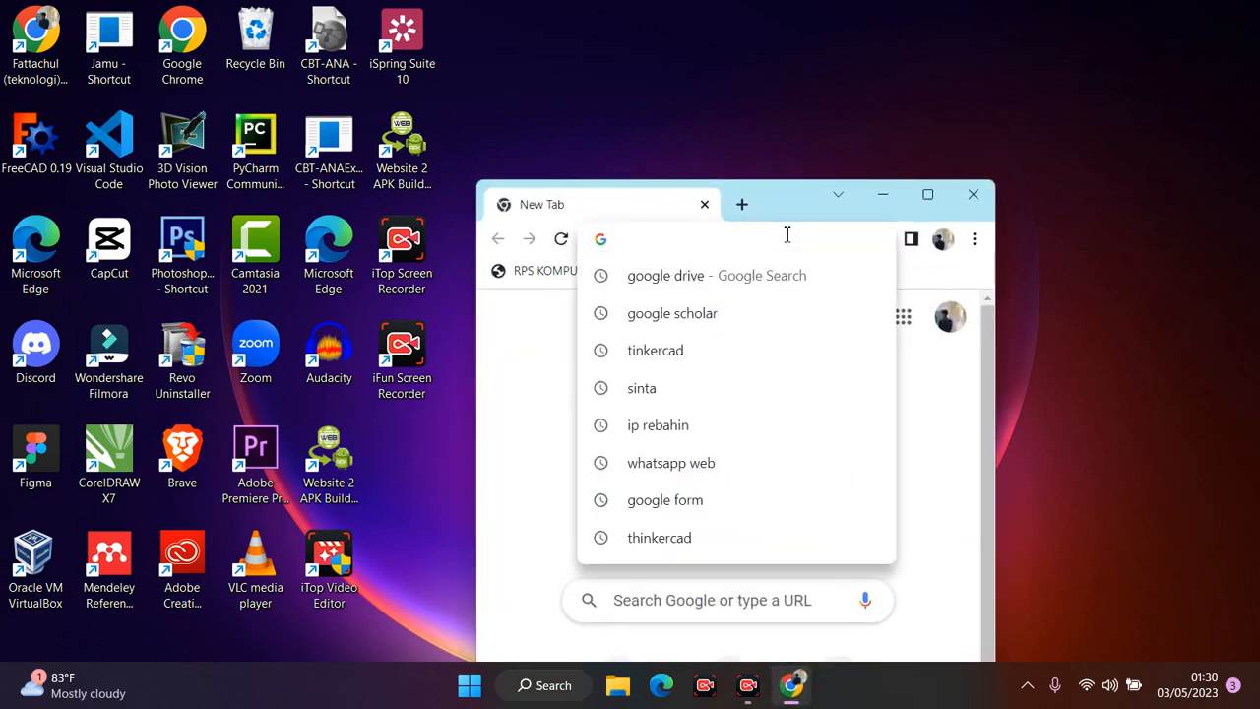
pyautogui.write('tinkercad.com')
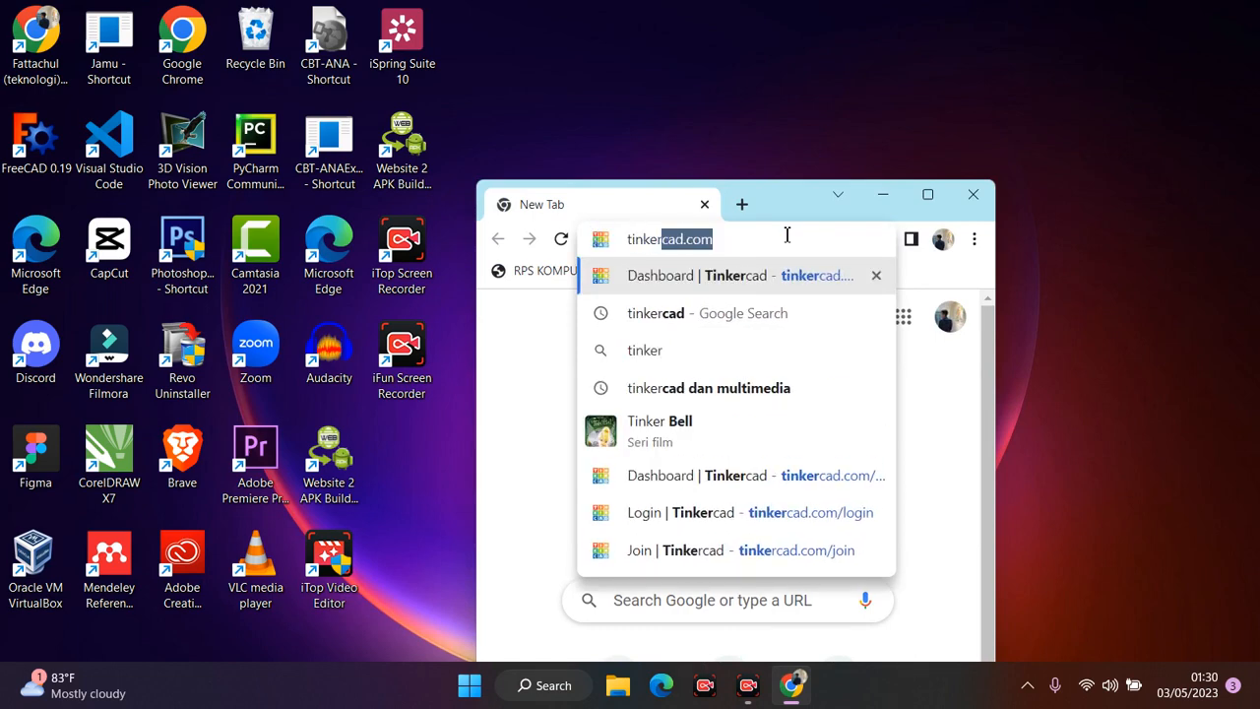
pyautogui.press('Return')
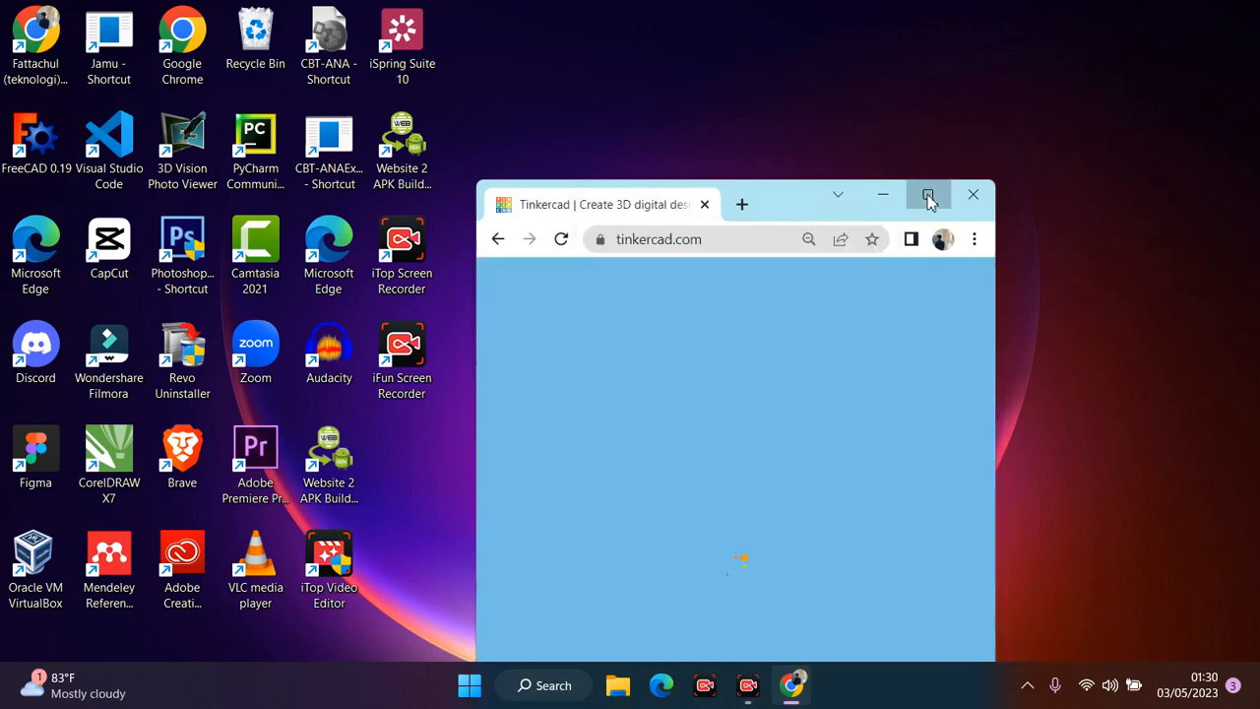
pyautogui.click(927, 194)
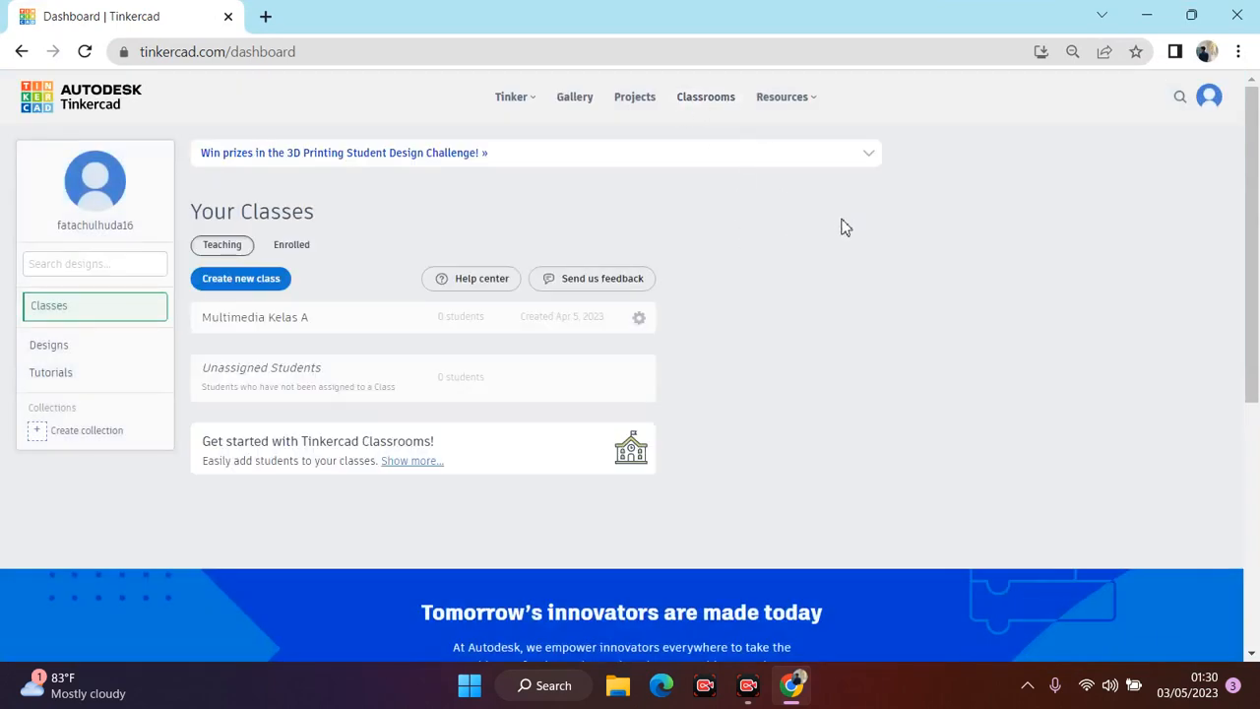
# Step: Log out of the current Tinkercad account
pyautogui.click(1211, 100)
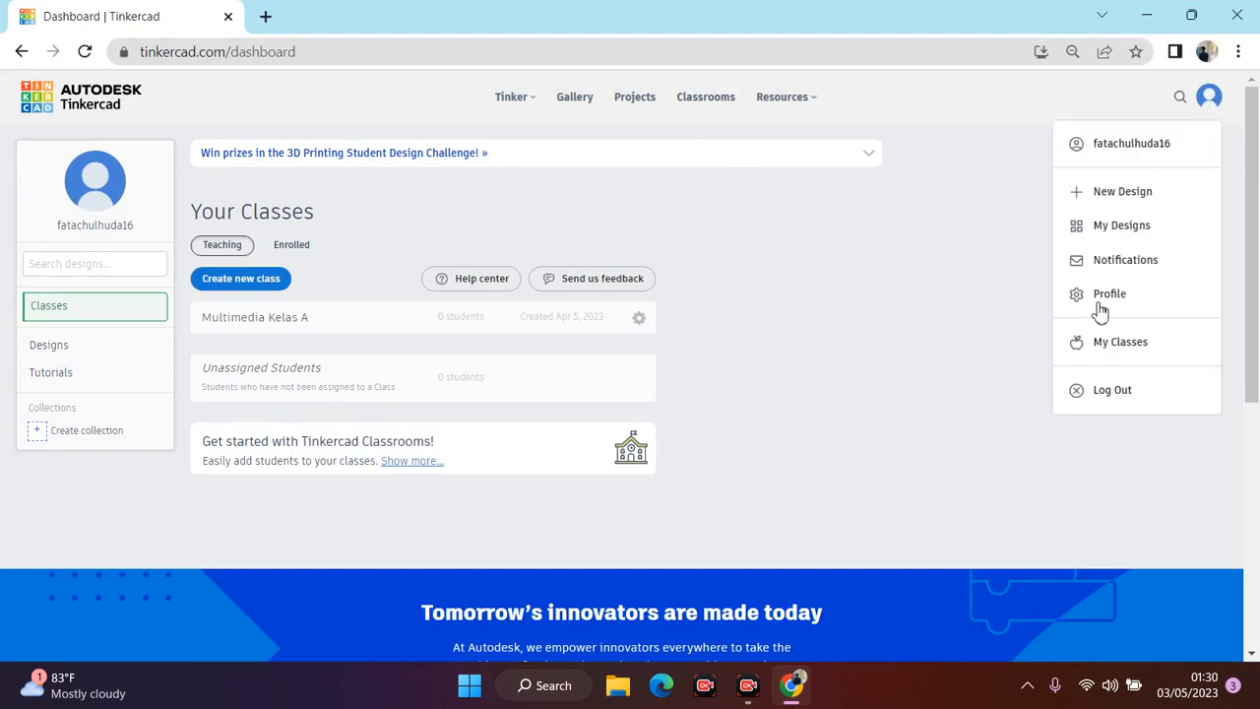
pyautogui.click(1111, 394)
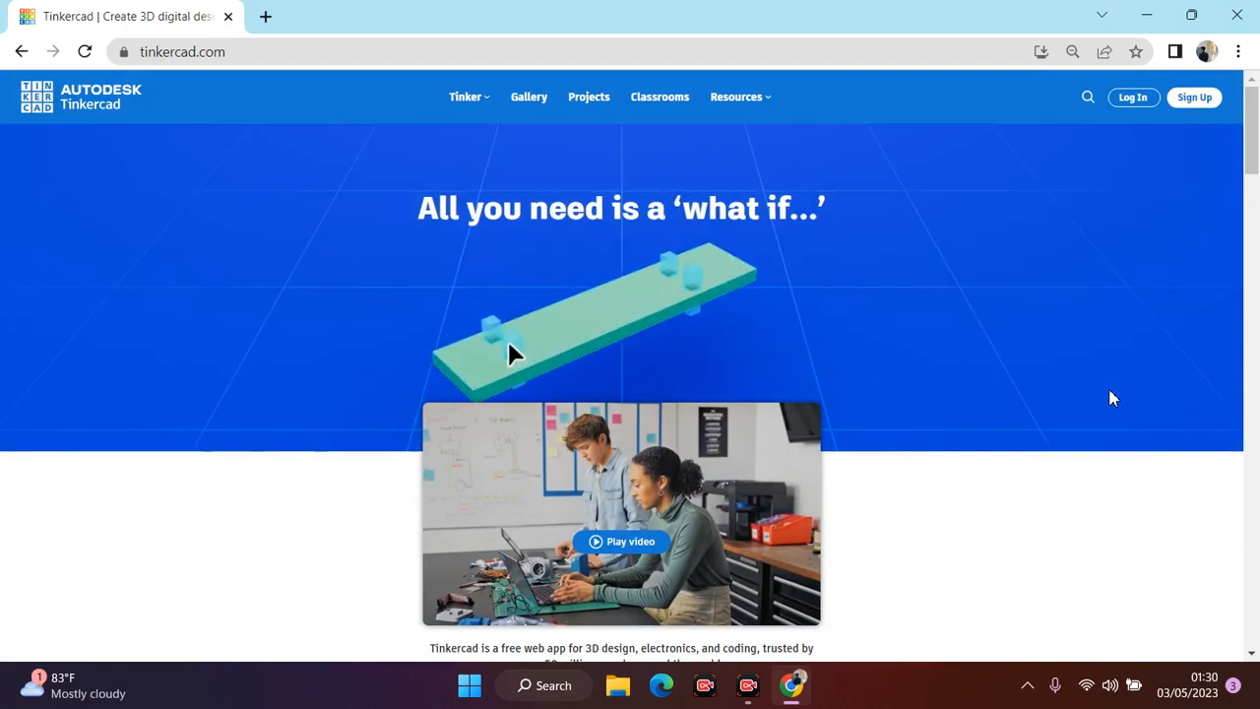
pyautogui.moveTo(1251, 153)
pyautogui.mouseDown()
pyautogui.moveTo(1253, 219)
pyautogui.moveTo(1251, 147)
pyautogui.mouseUp()
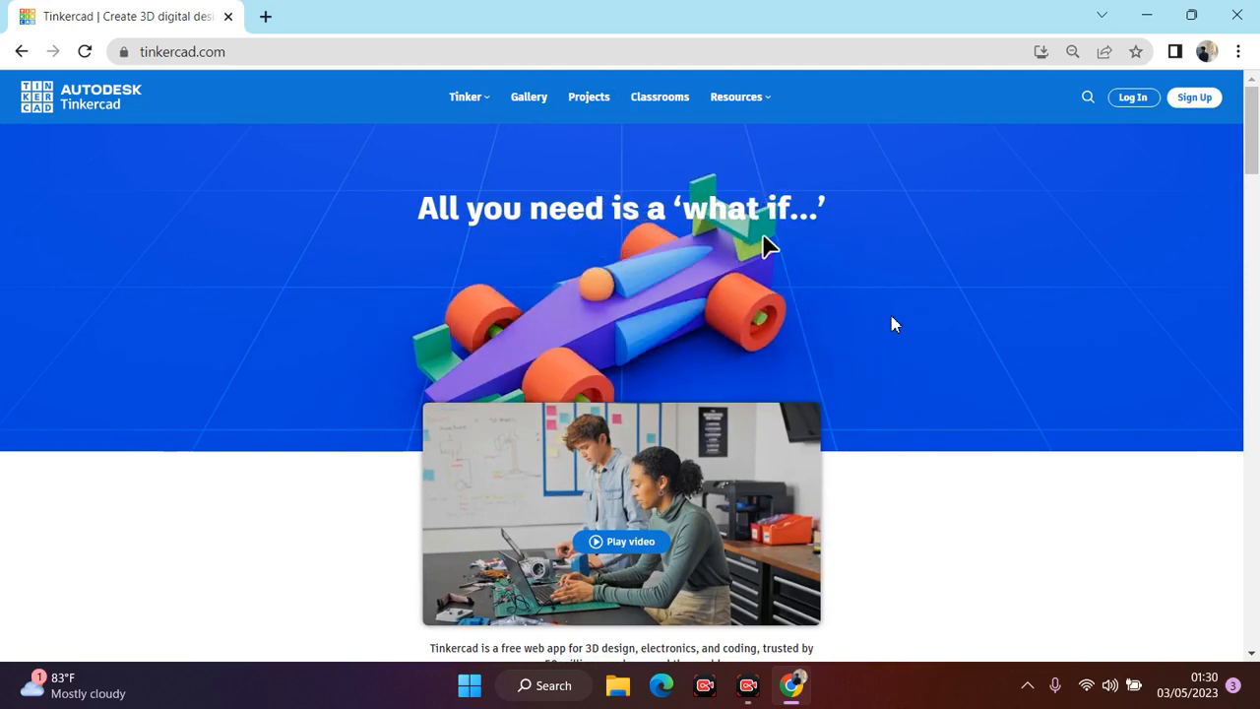
# Step: Log in to Tinkercad with a personal account through Google, choosing the first listed Google account
pyautogui.click(1142, 100)
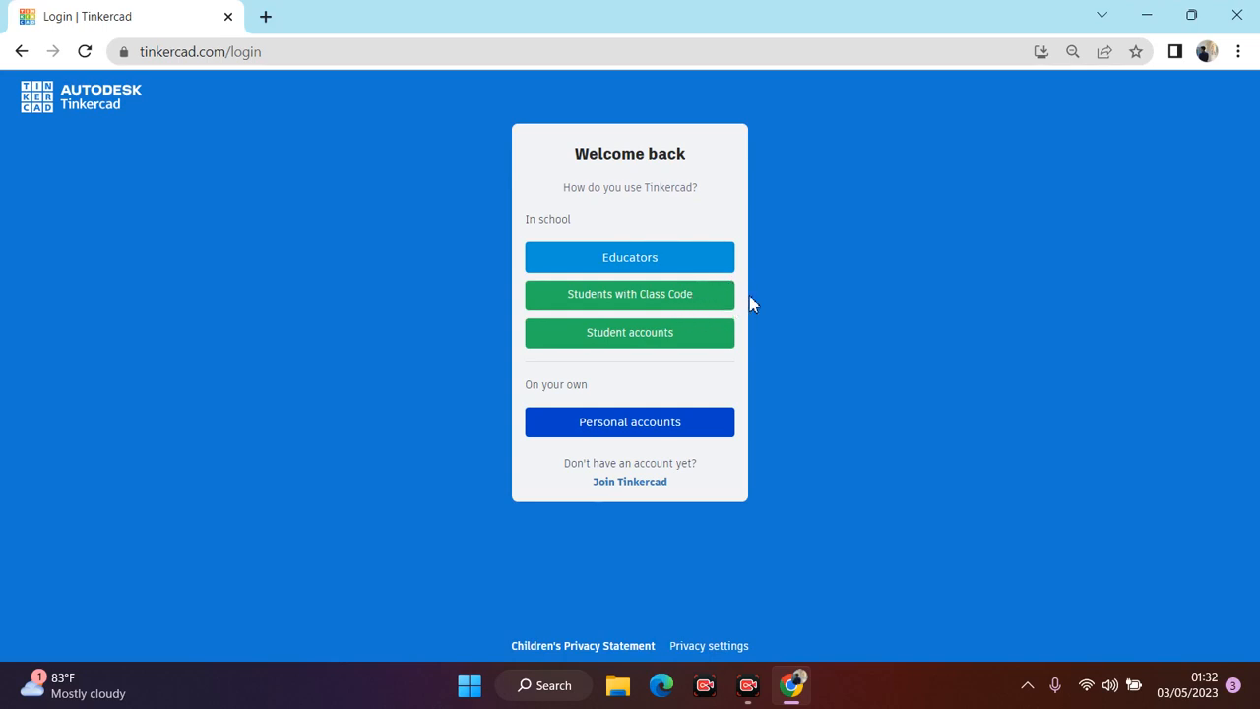
pyautogui.click(660, 431)
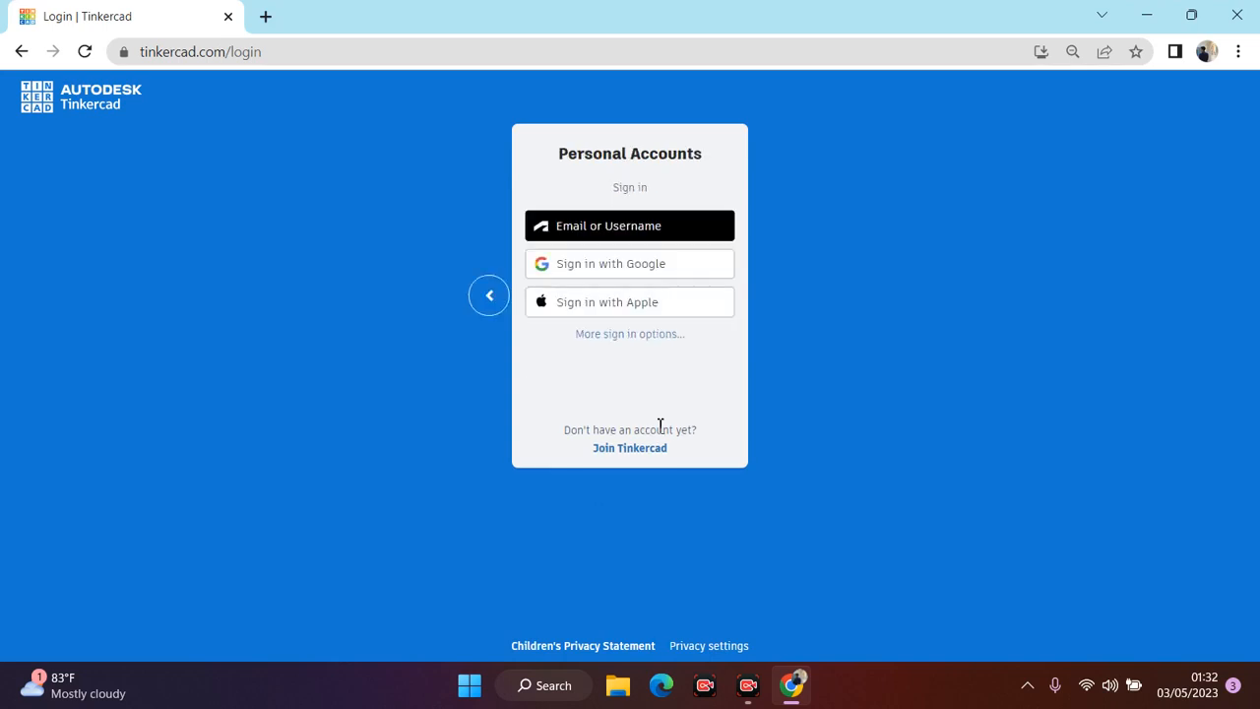
pyautogui.click(696, 272)
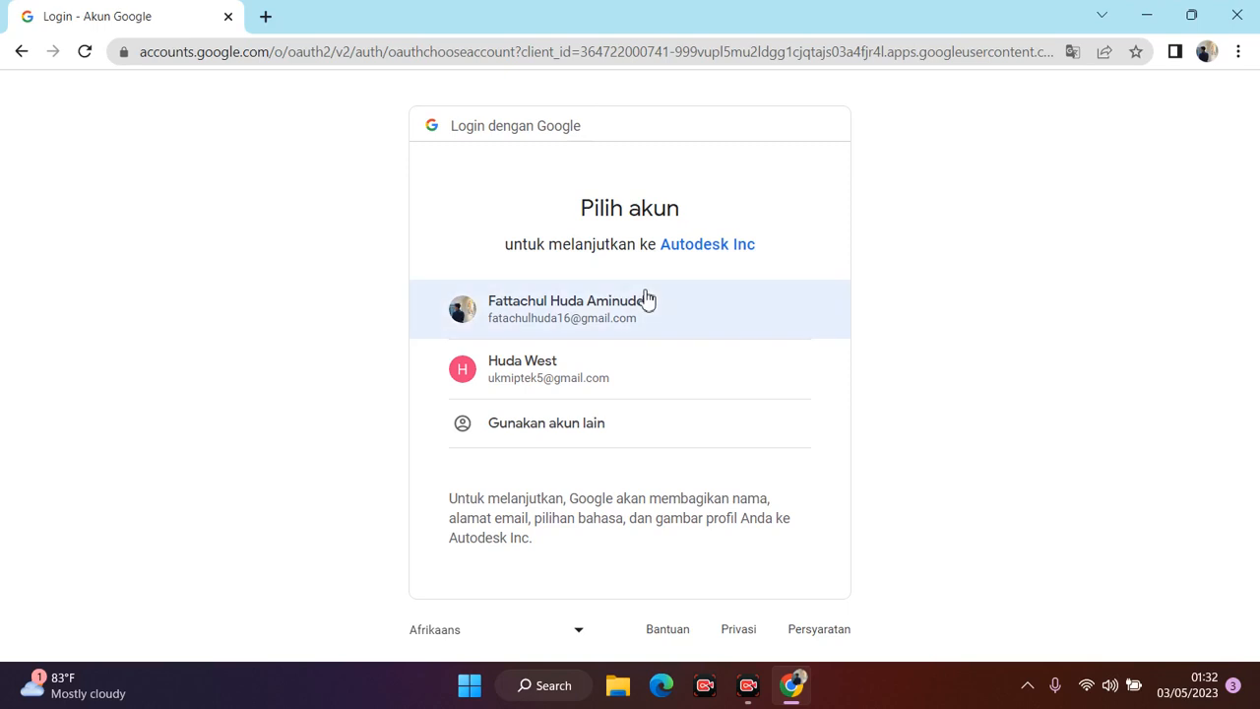
pyautogui.click(705, 315)
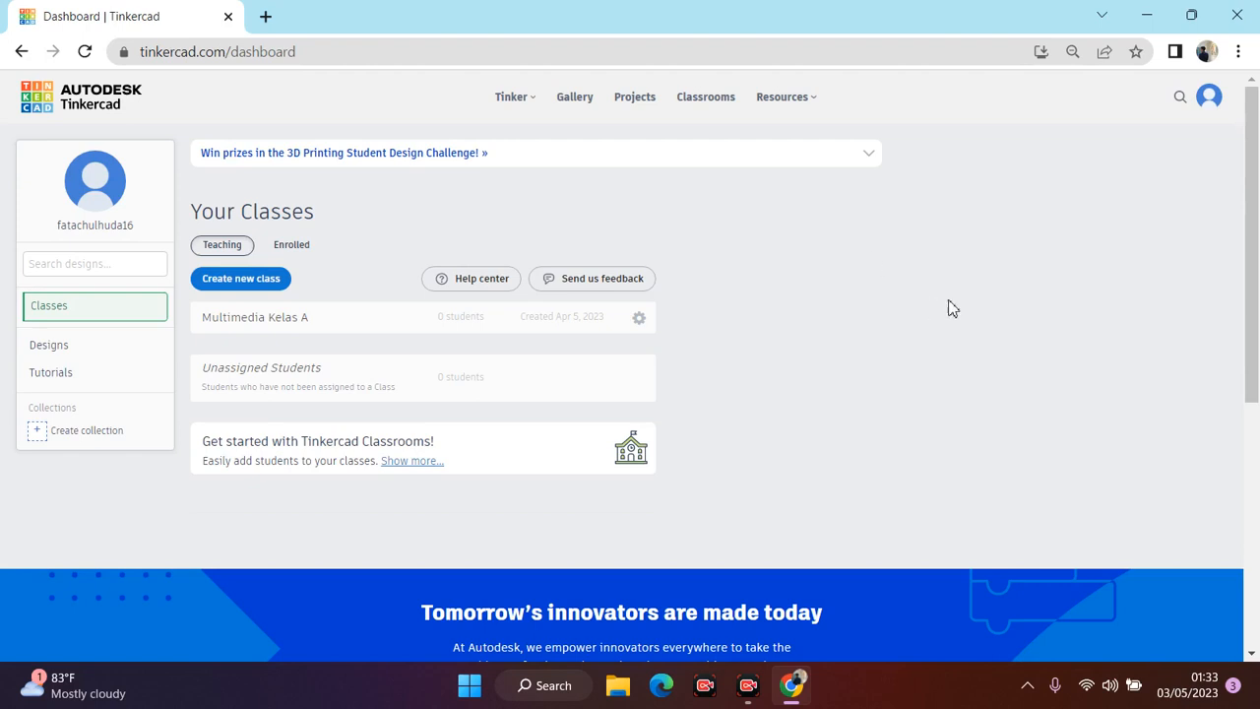
# Step: Look over the account's profile settings, and return to the dashboard
pyautogui.click(1205, 112)
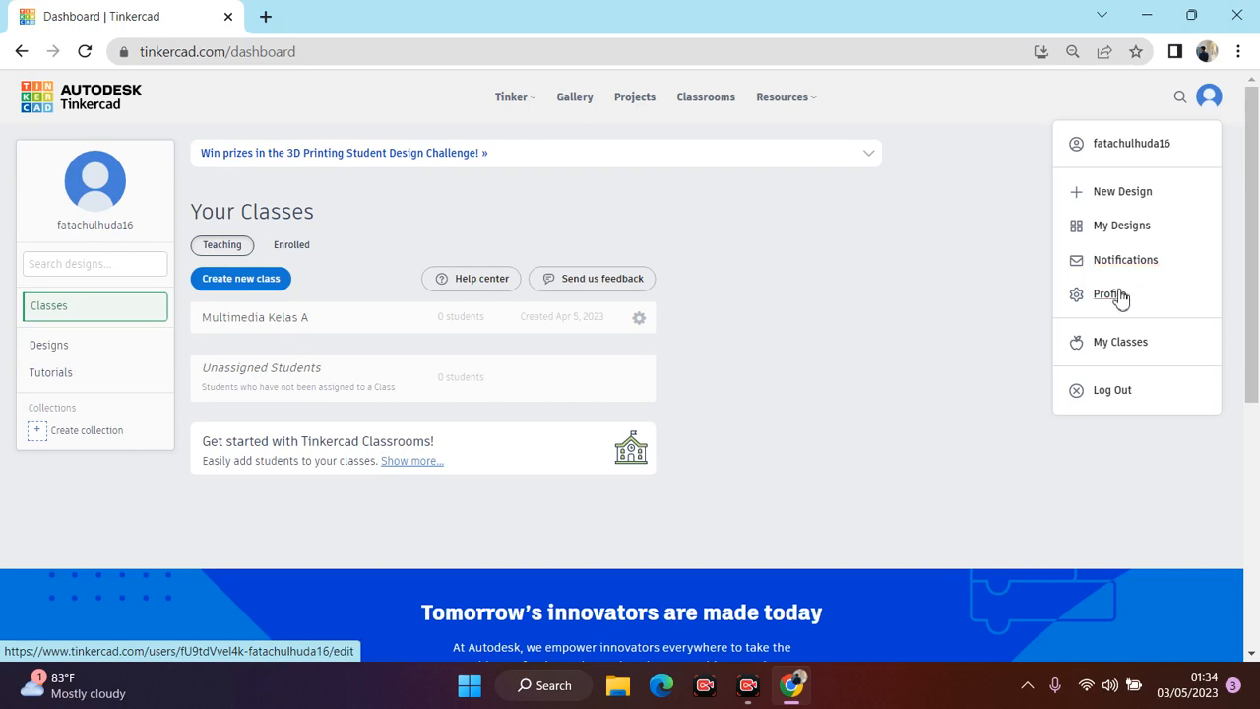
pyautogui.click(1112, 295)
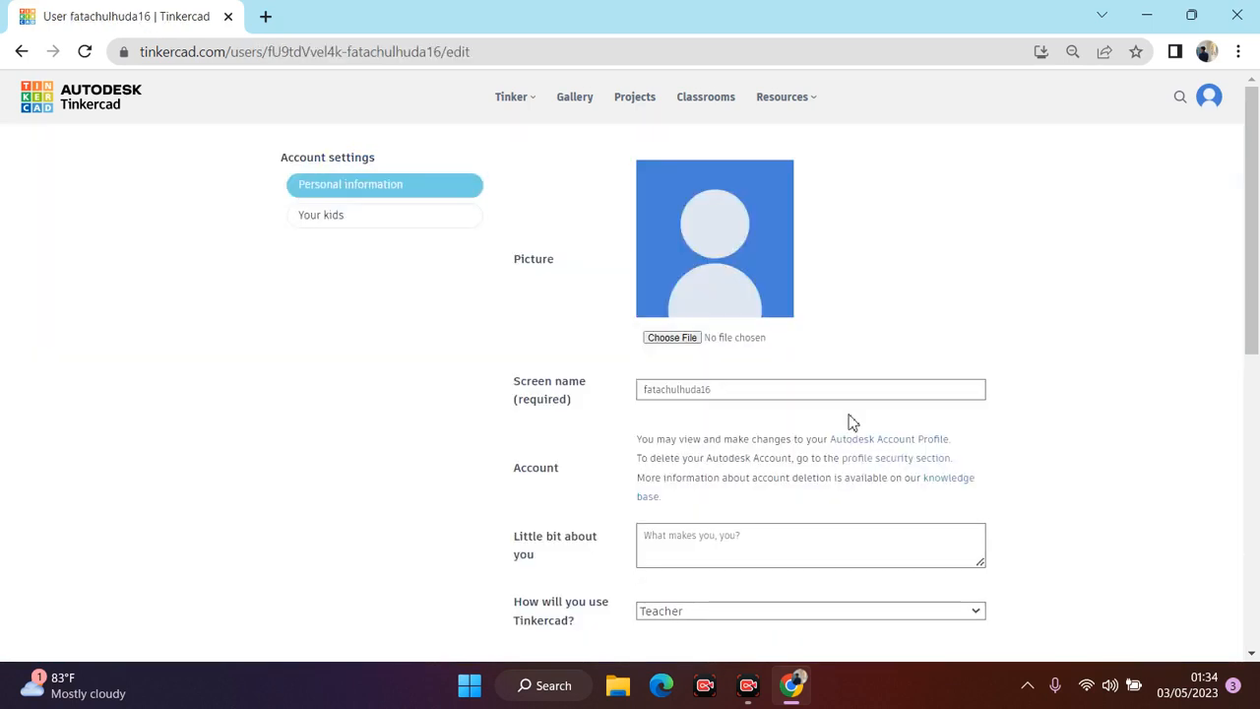
pyautogui.moveTo(1251, 247)
pyautogui.mouseDown()
pyautogui.moveTo(1256, 317)
pyautogui.moveTo(1231, 217)
pyautogui.moveTo(1255, 316)
pyautogui.moveTo(1255, 244)
pyautogui.mouseUp()
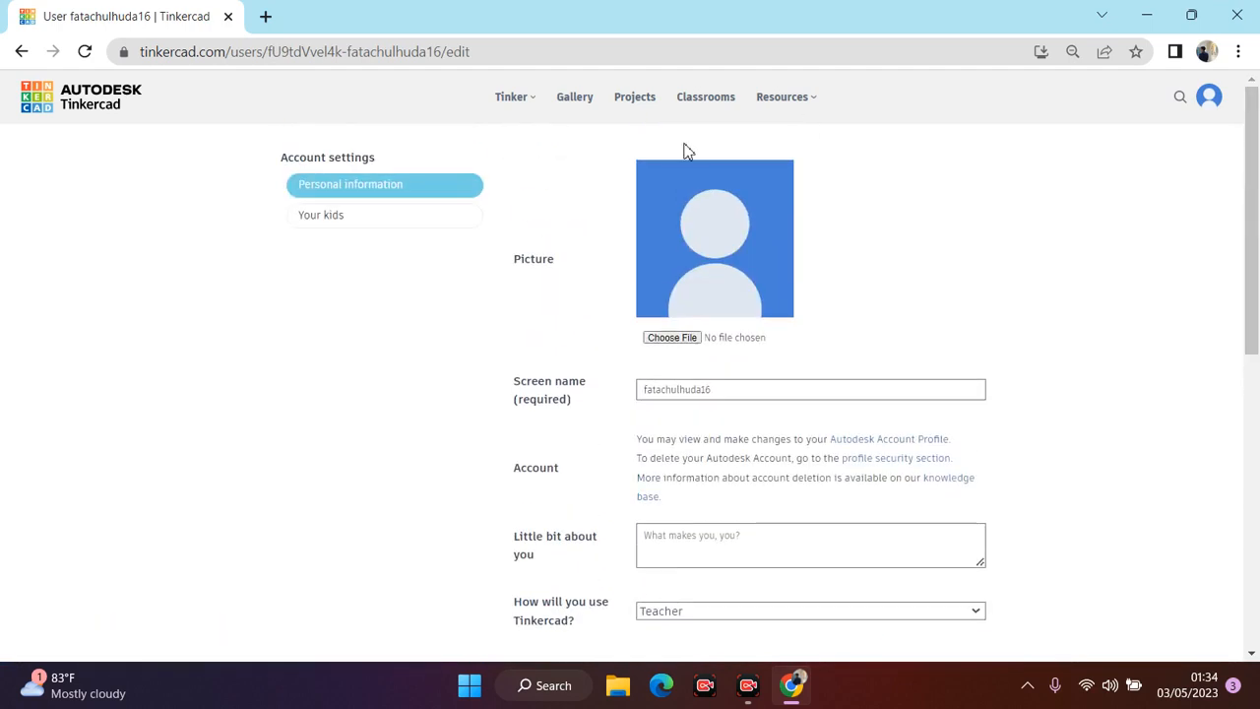
pyautogui.click(21, 53)
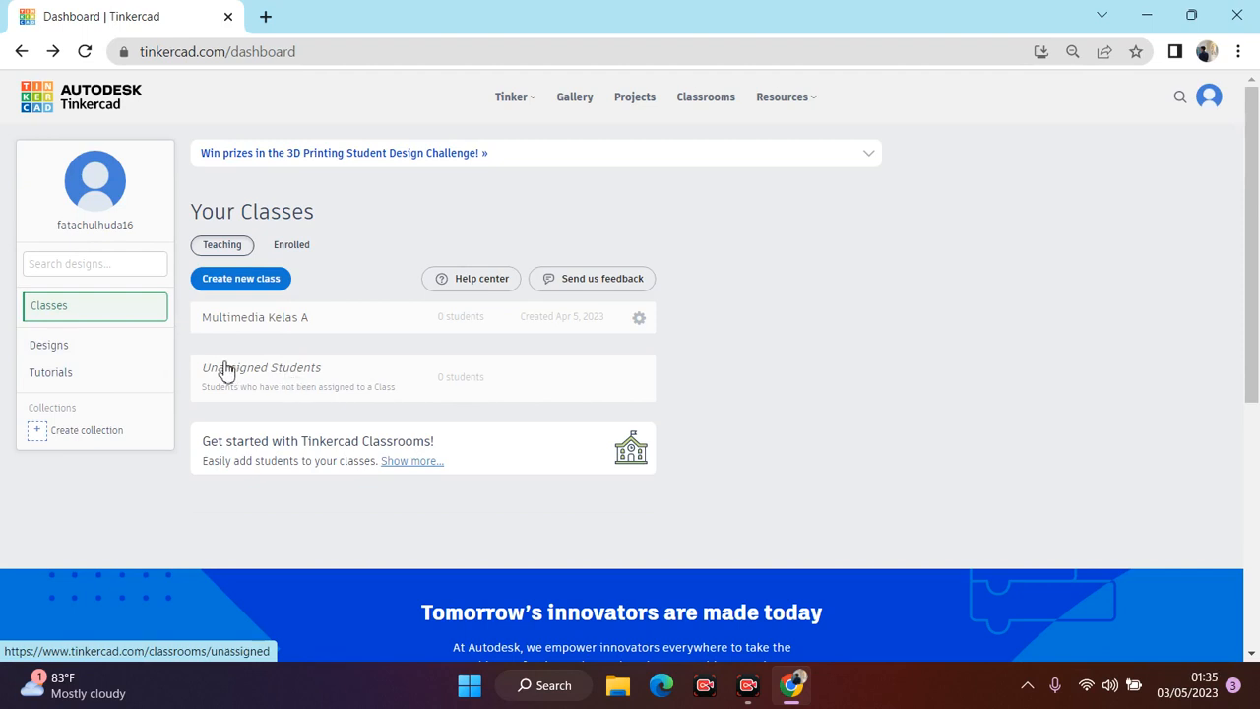
# Step: Go to the Designs collection on the dashboard and create a new 3D design
pyautogui.click(143, 354)
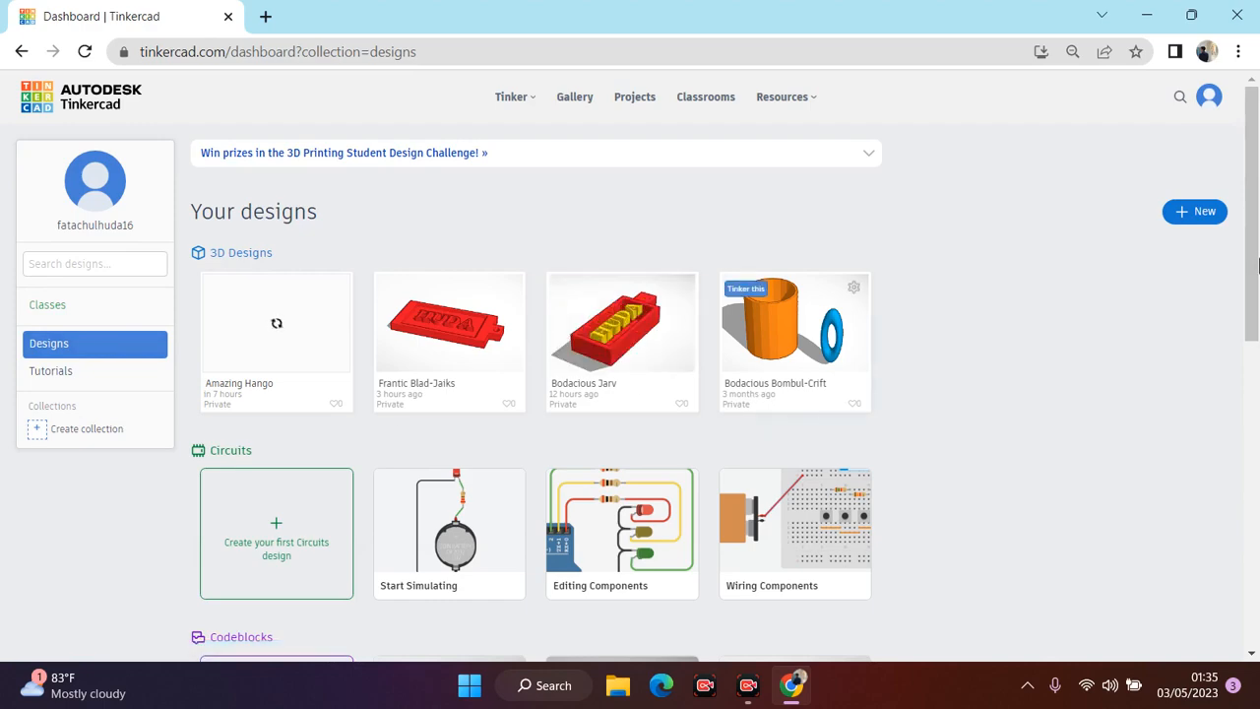
pyautogui.moveTo(1255, 249); pyautogui.dragTo(1255, 319)
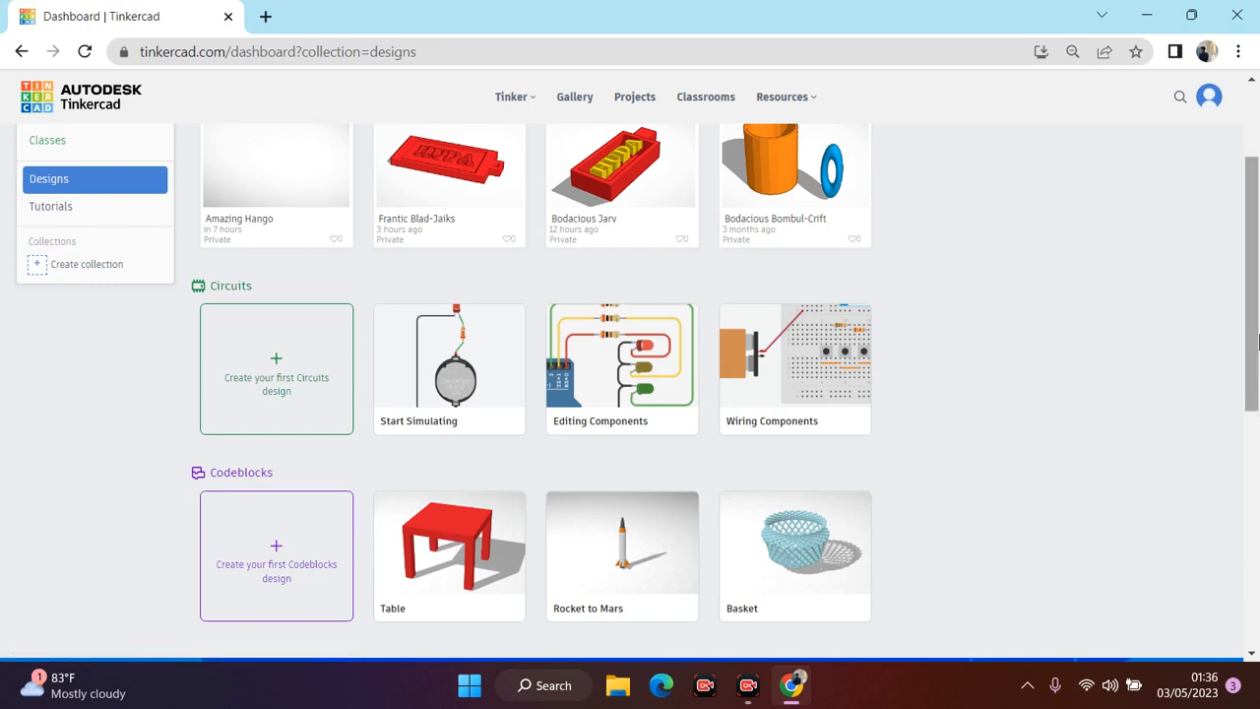
pyautogui.scroll(2, 1254, 305)
pyautogui.scroll(2, 1255, 305)
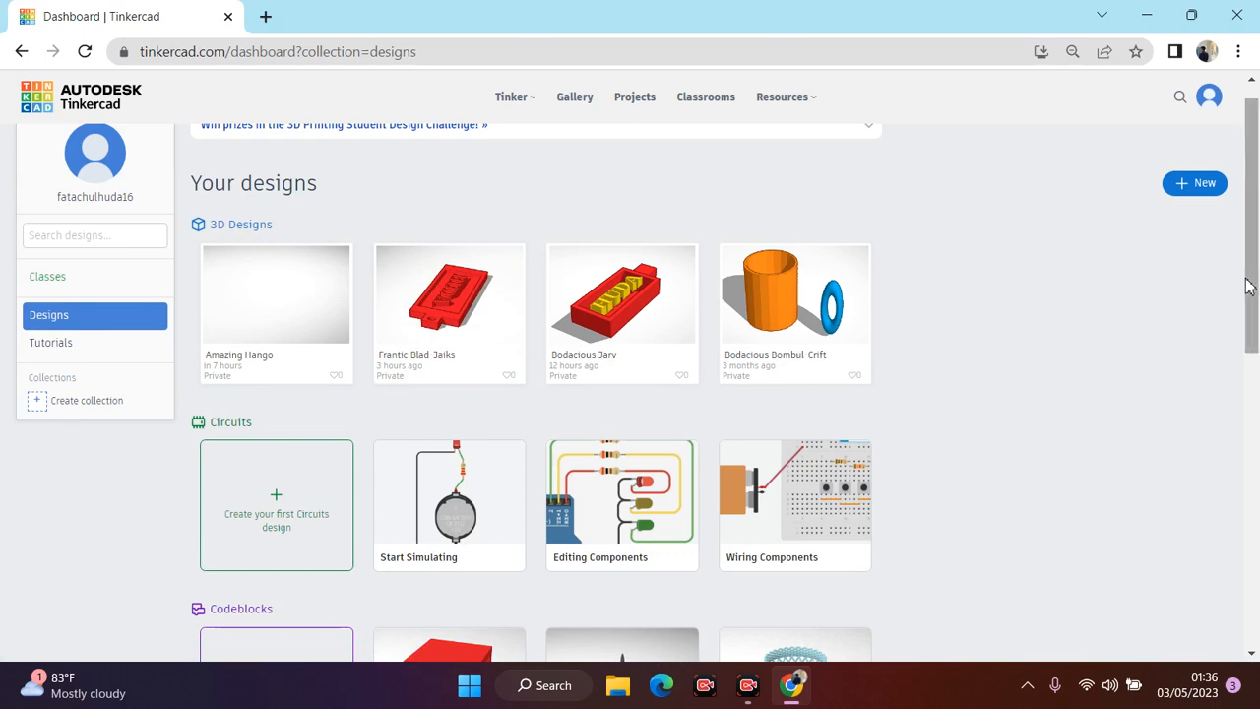
pyautogui.scroll(1, 1252, 275)
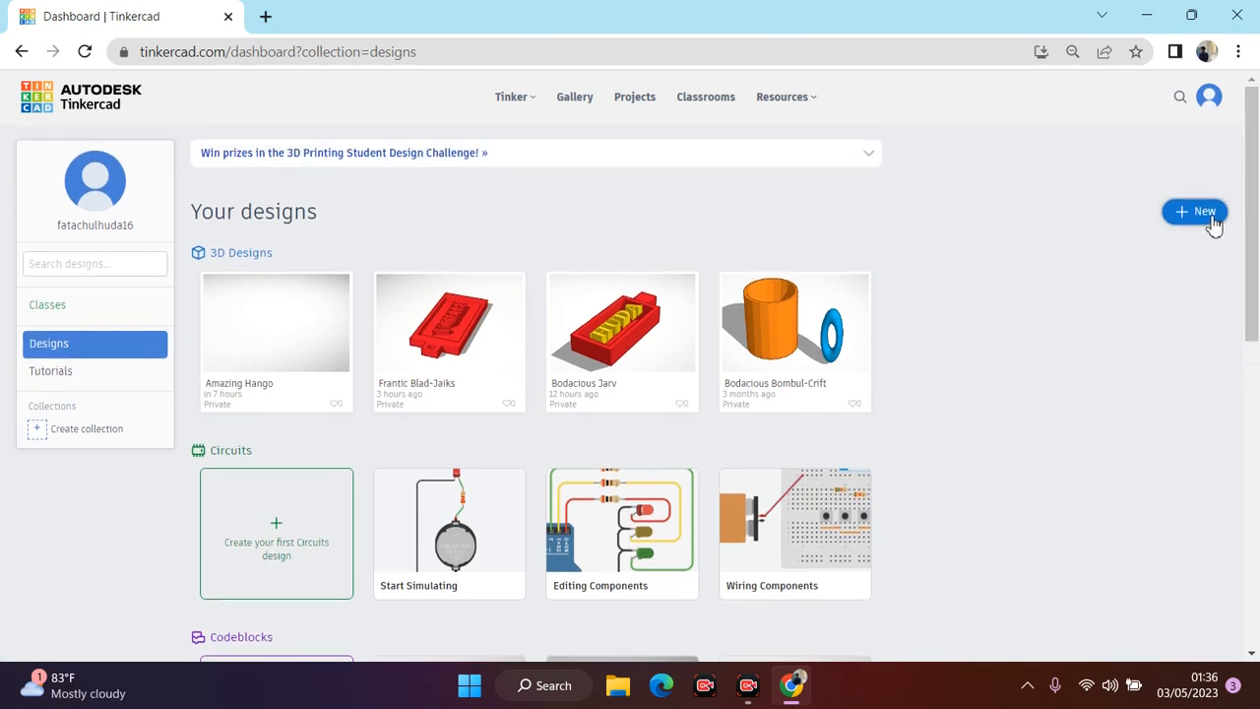
pyautogui.click(1213, 224)
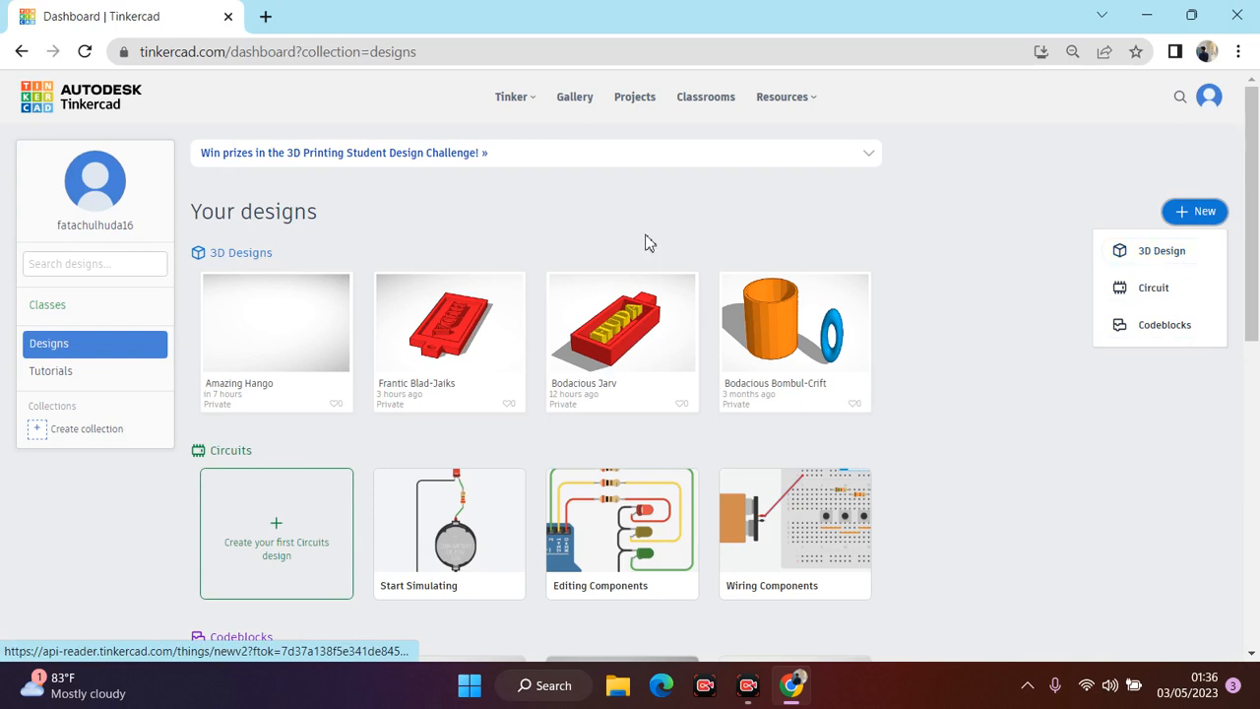
pyautogui.click(1120, 252)
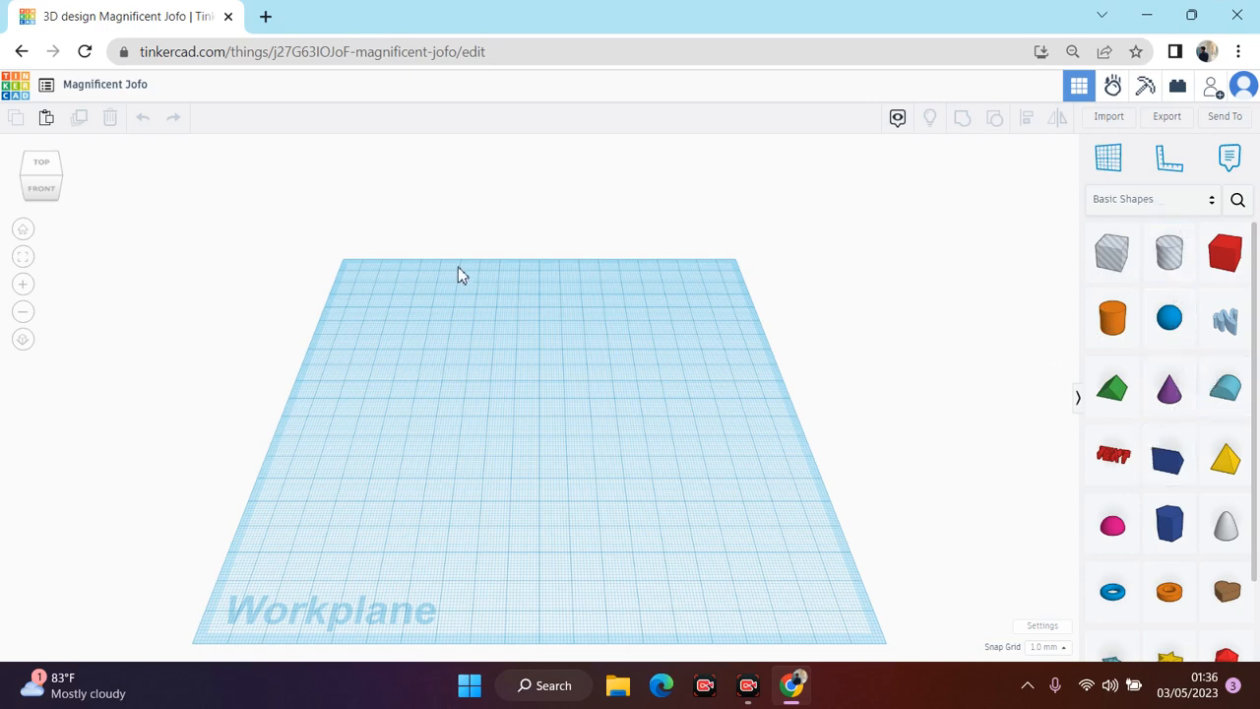
# Step: Examine the empty workplane from different angles with the view cube and at closer and wider zoom levels
pyautogui.click(47, 174)
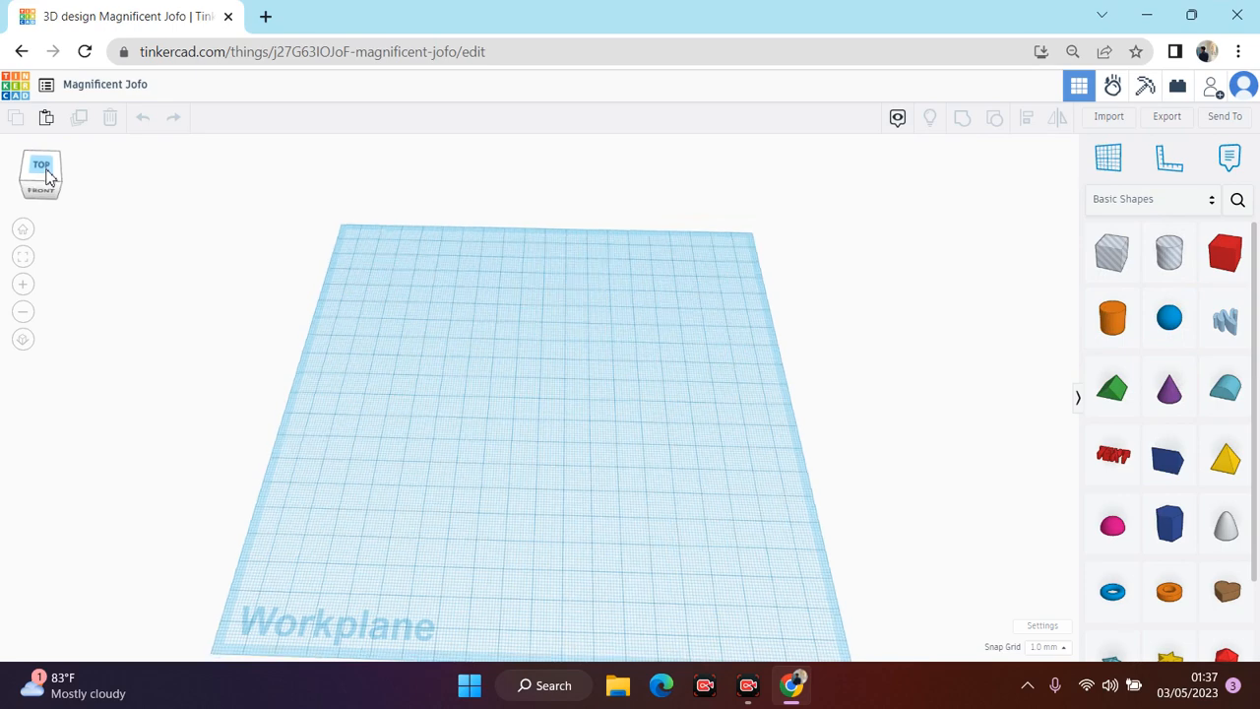
pyautogui.click(45, 172)
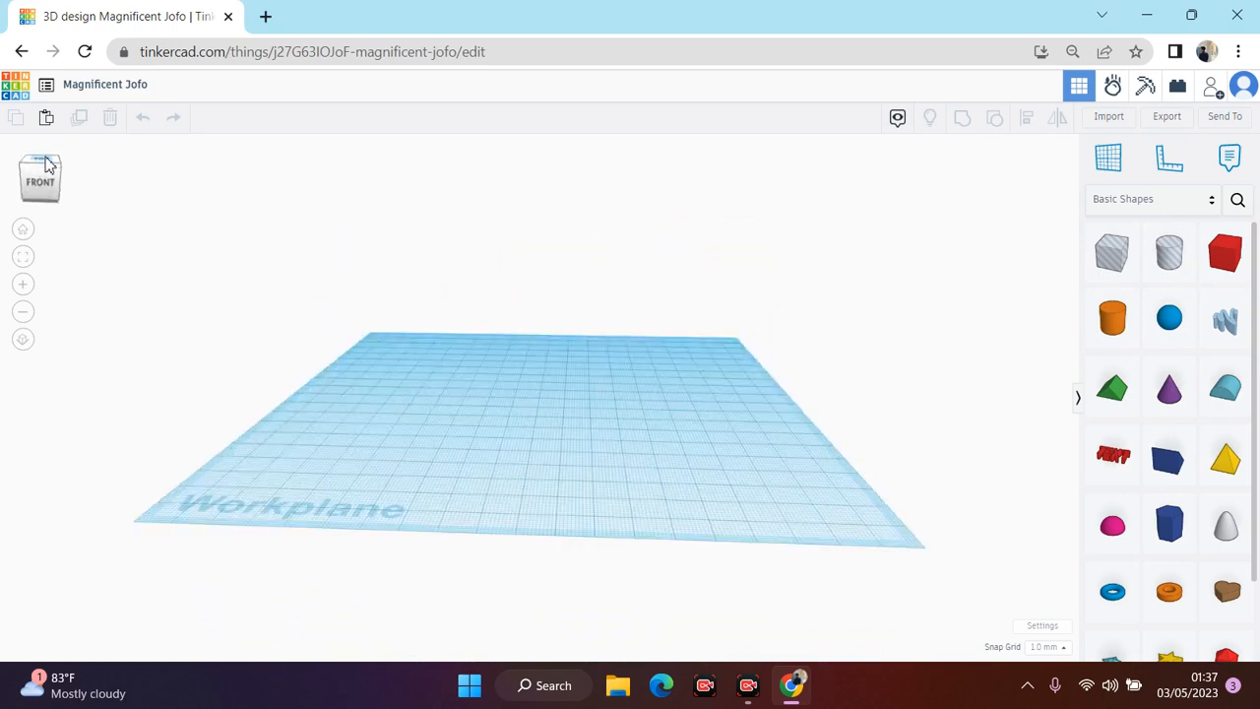
pyautogui.moveTo(47, 156); pyautogui.dragTo(98, 187)
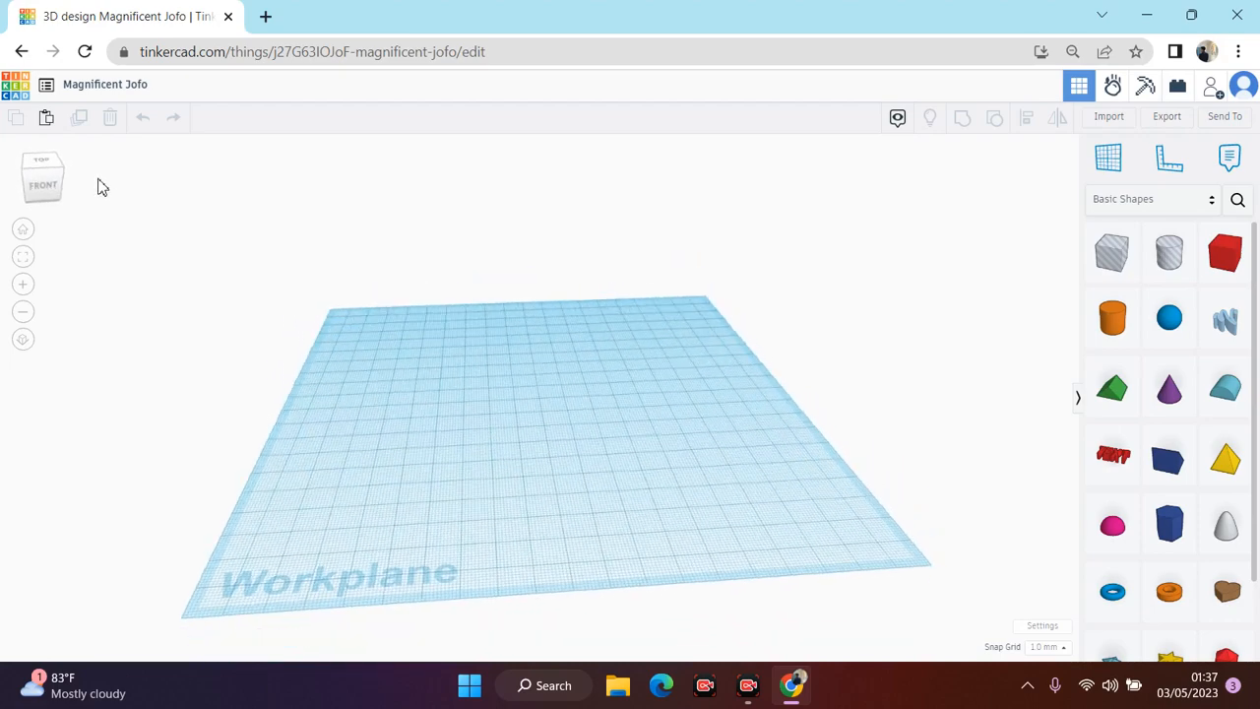
pyautogui.moveTo(43, 161); pyautogui.dragTo(43, 165)
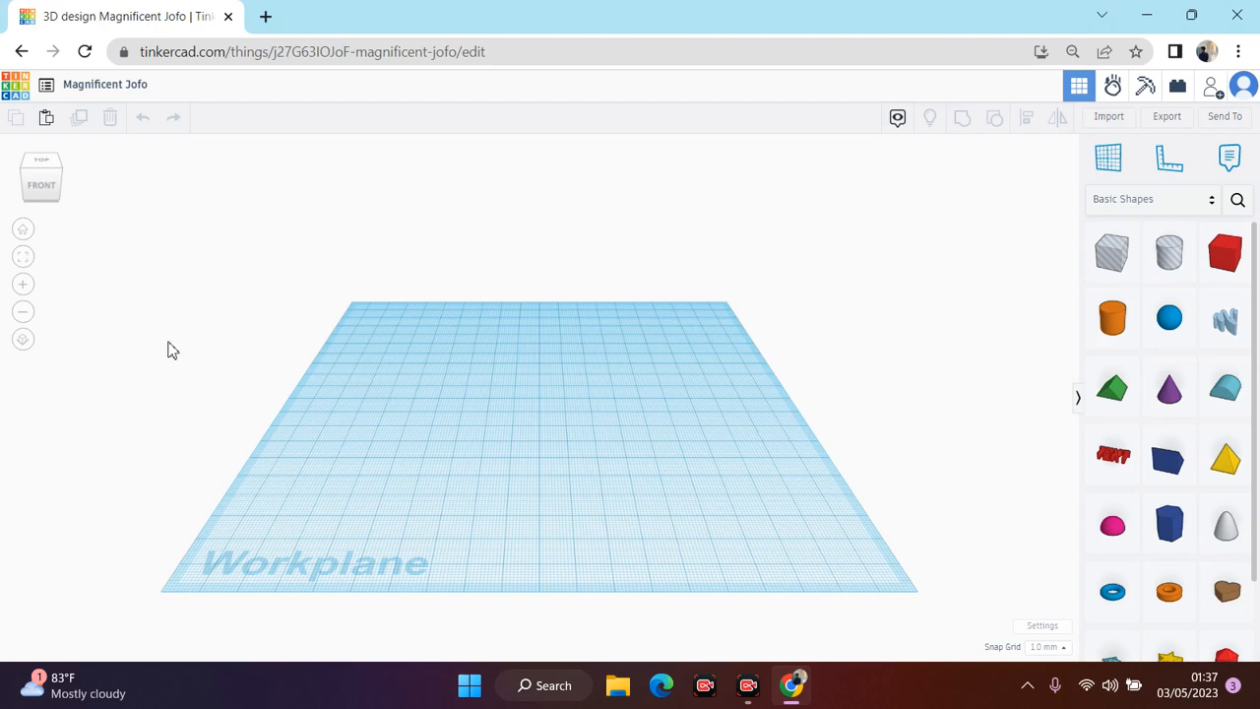
pyautogui.click(26, 285)
pyautogui.click(27, 286)
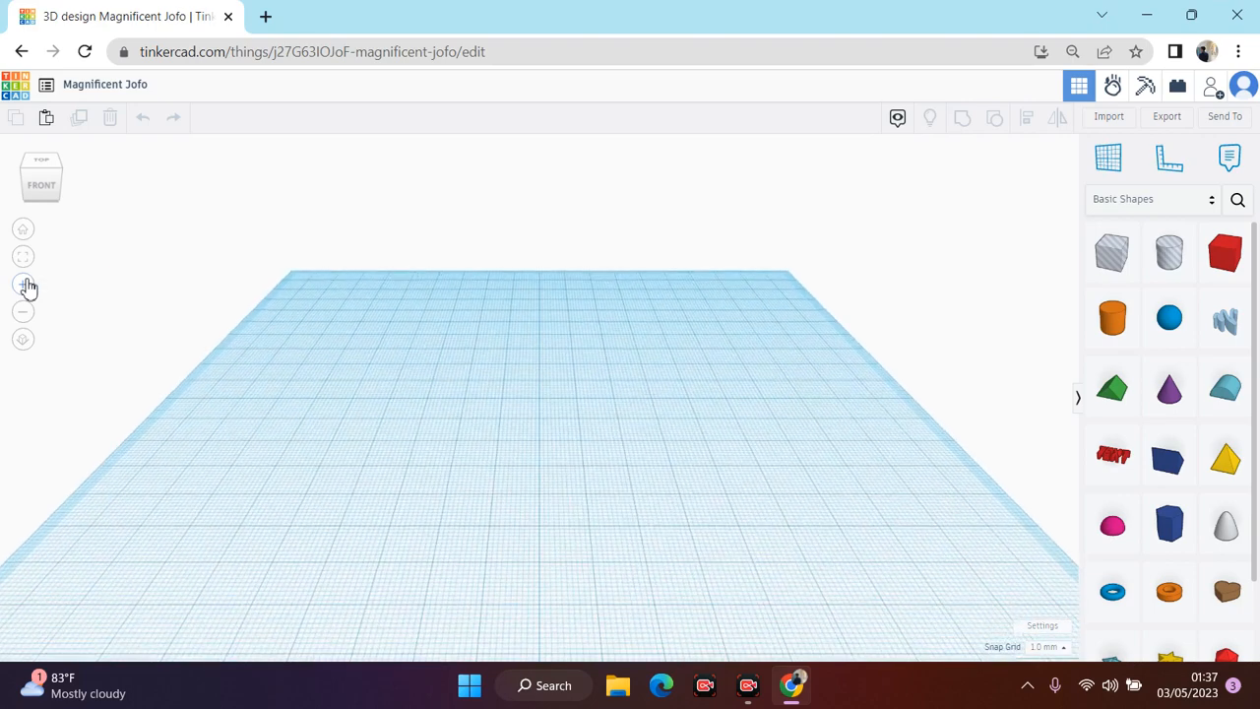
pyautogui.click(27, 285)
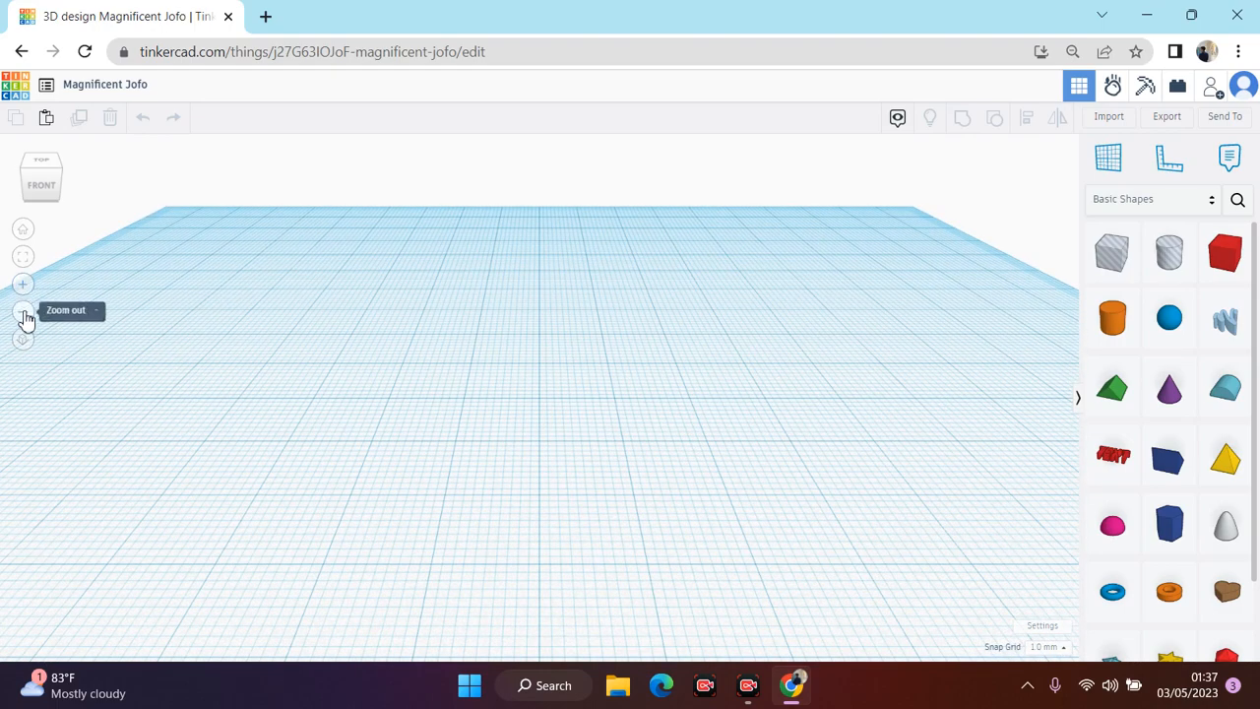
pyautogui.click(26, 315)
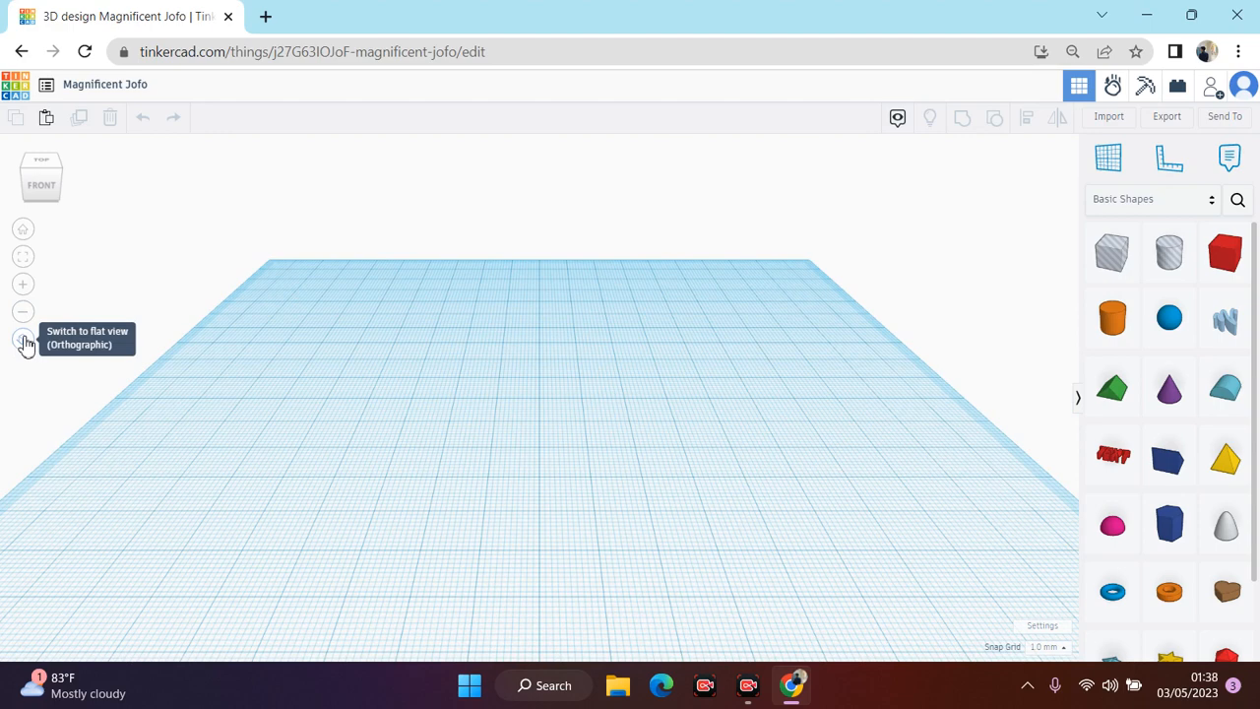
# Step: Compare the flat orthographic view with the perspective view of the workplane, ending in perspective at the home view
pyautogui.click(24, 339)
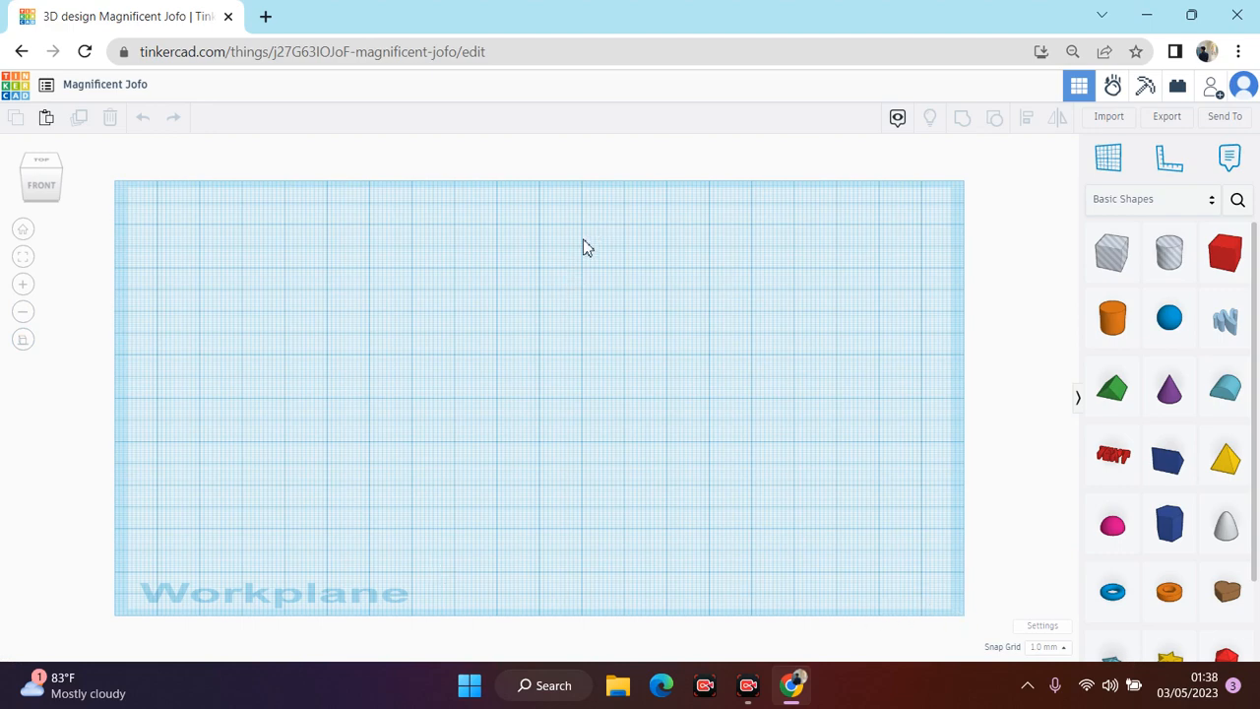
pyautogui.click(23, 341)
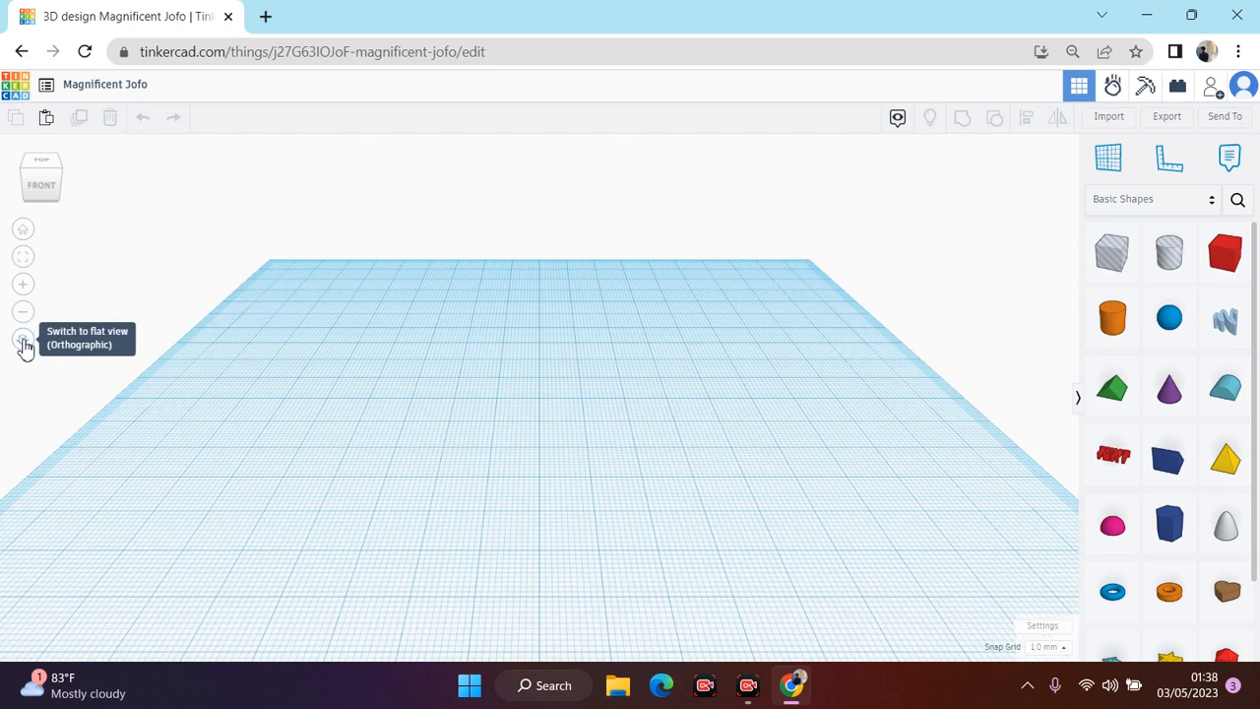
pyautogui.click(23, 340)
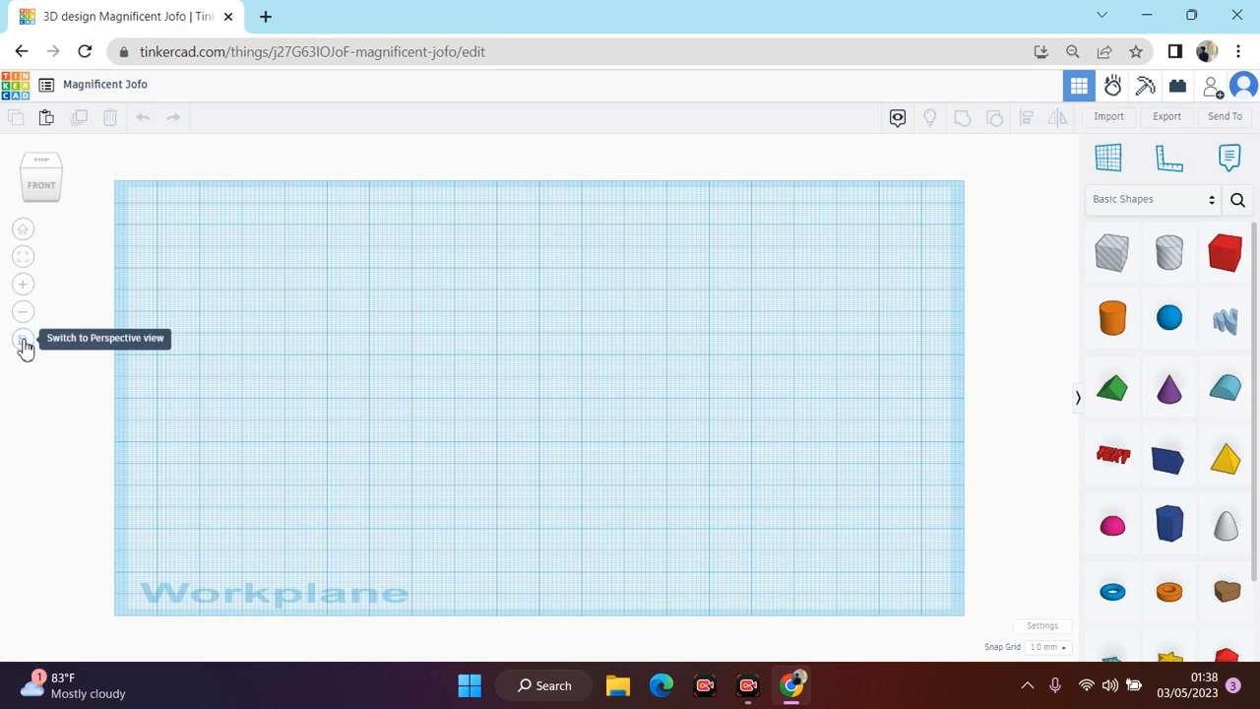
pyautogui.click(23, 340)
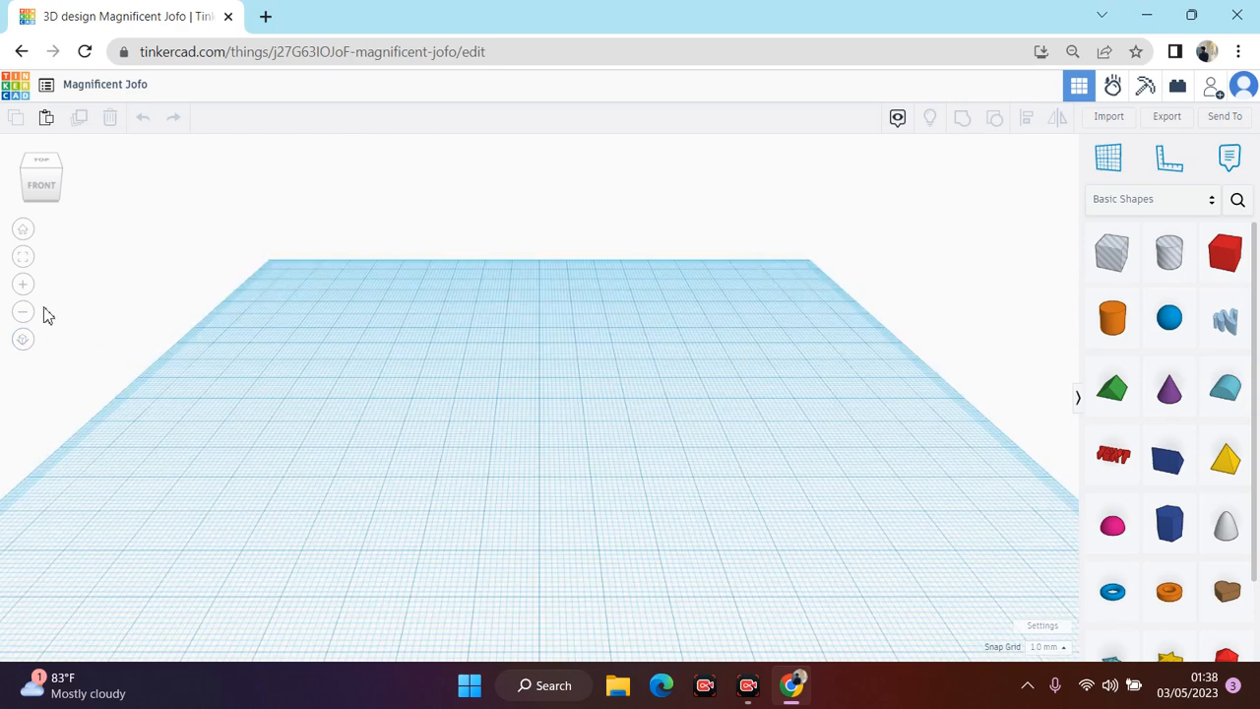
pyautogui.click(25, 313)
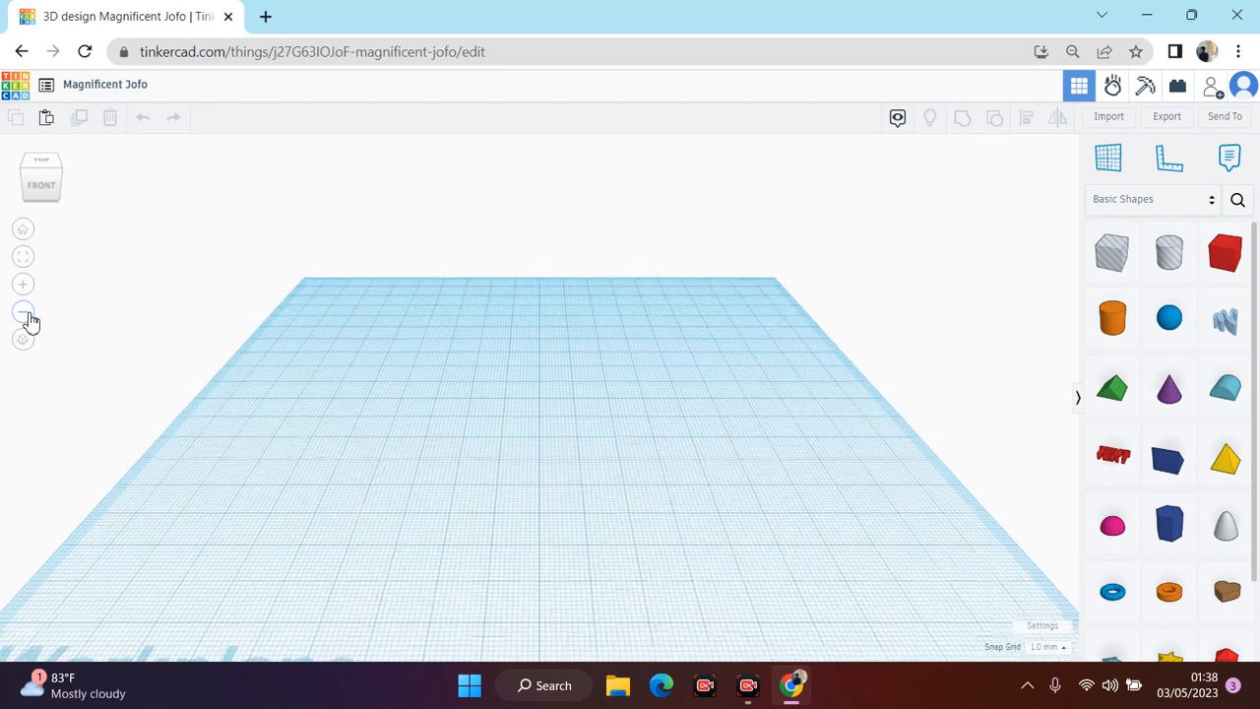
pyautogui.click(26, 232)
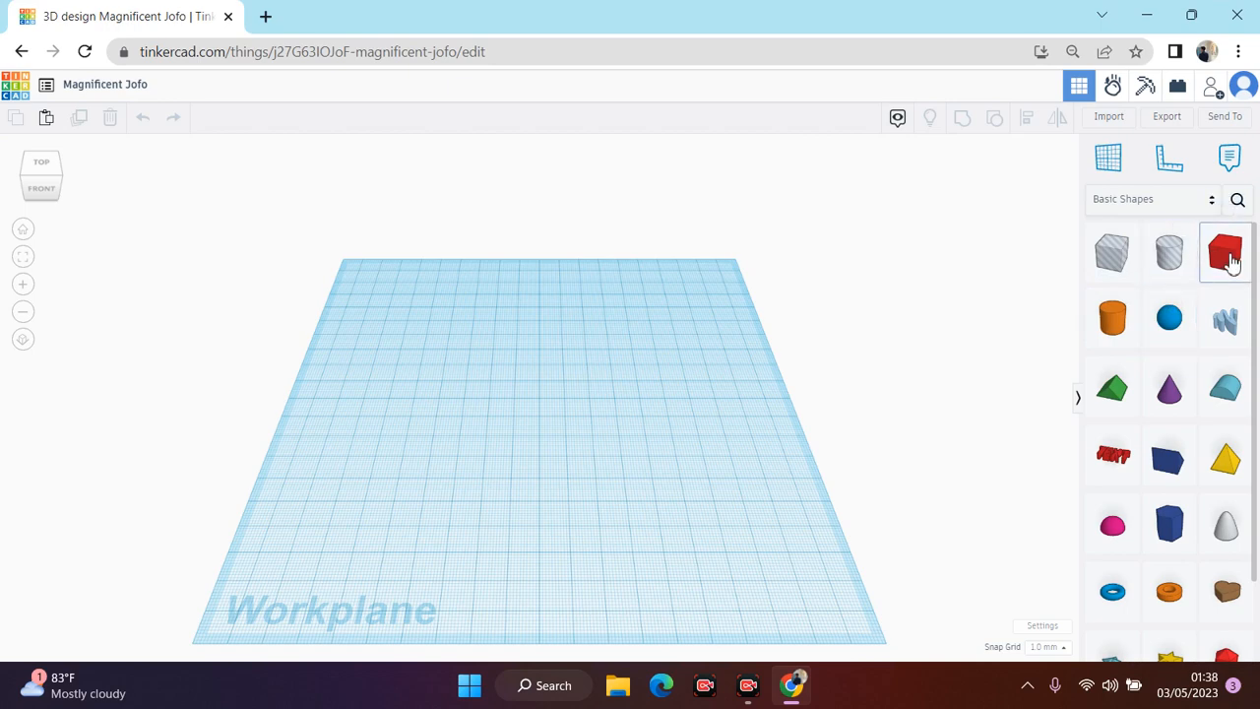
# Step: Place a red box near the middle of the workplane and shift it about 4 mm sideways and 1 mm in depth
pyautogui.moveTo(1230, 258); pyautogui.dragTo(521, 403)
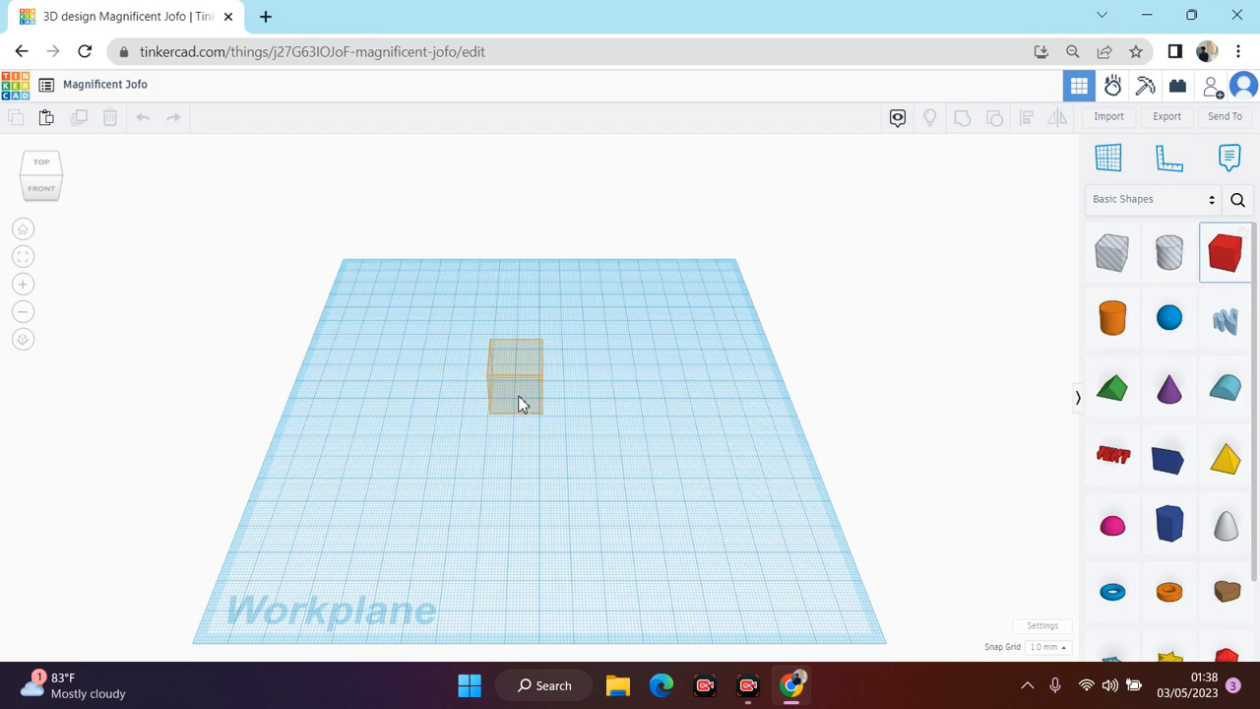
pyautogui.click(416, 346)
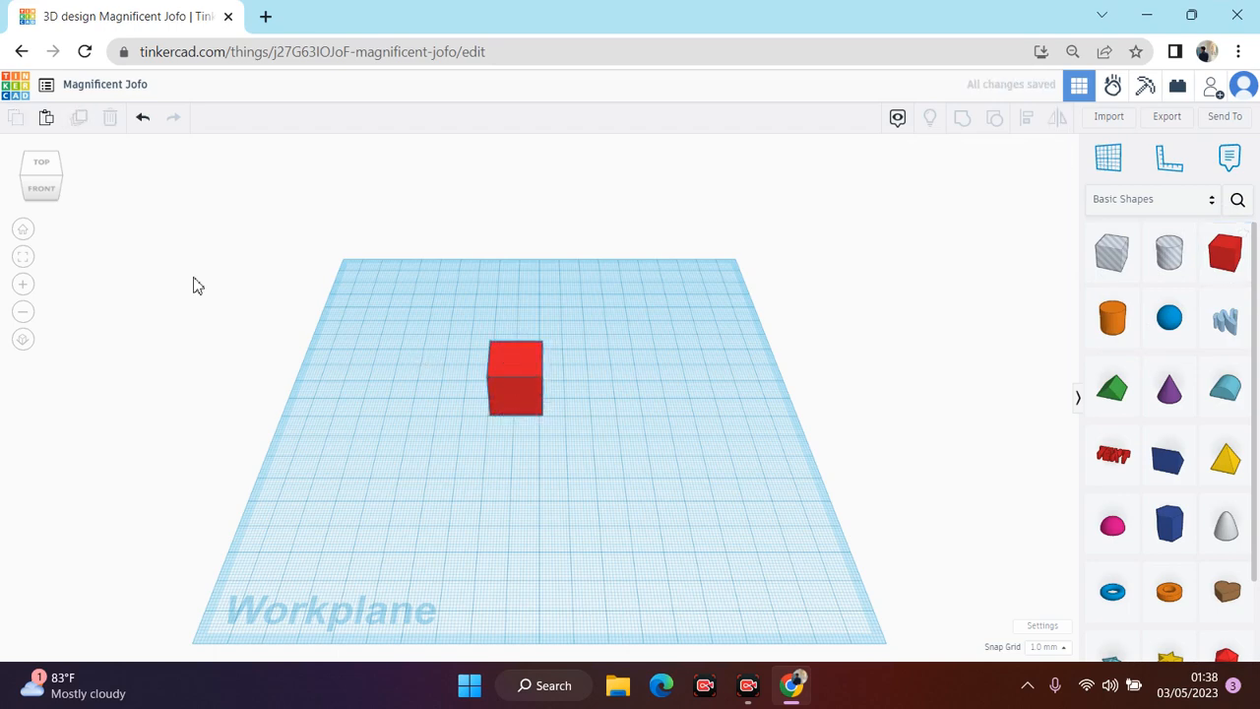
pyautogui.click(23, 285)
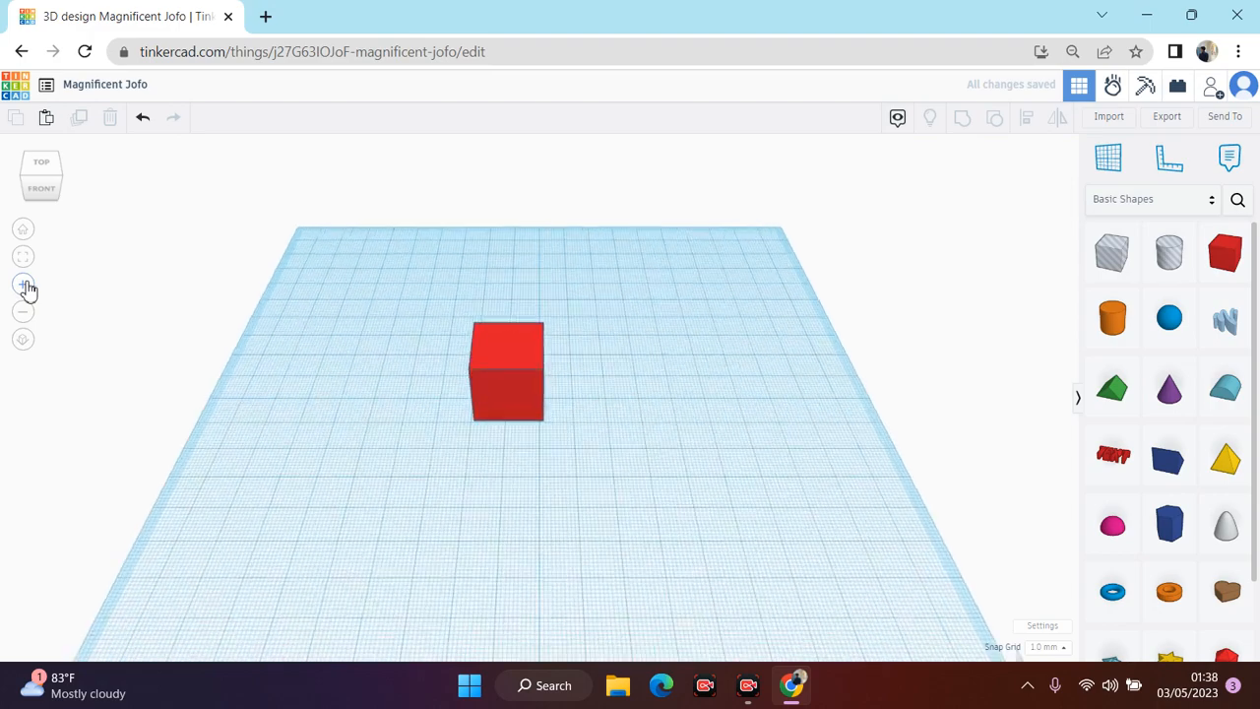
pyautogui.click(26, 286)
pyautogui.click(25, 286)
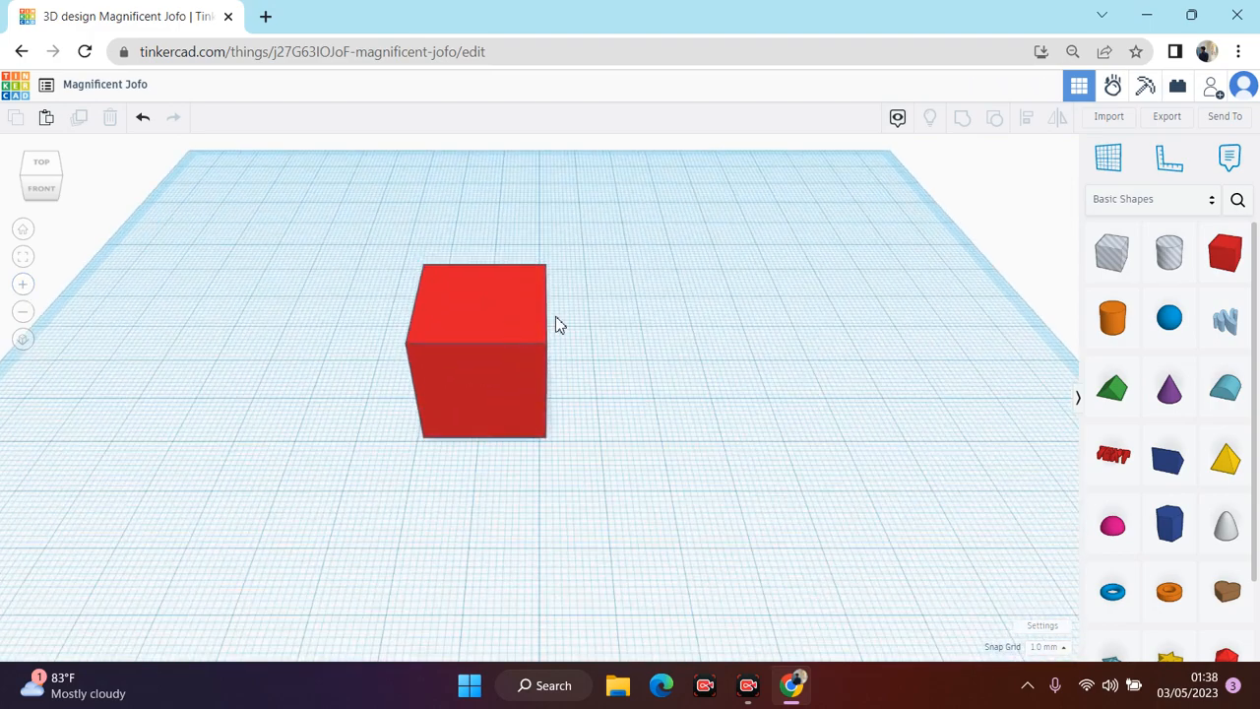
pyautogui.moveTo(557, 324); pyautogui.dragTo(535, 325)
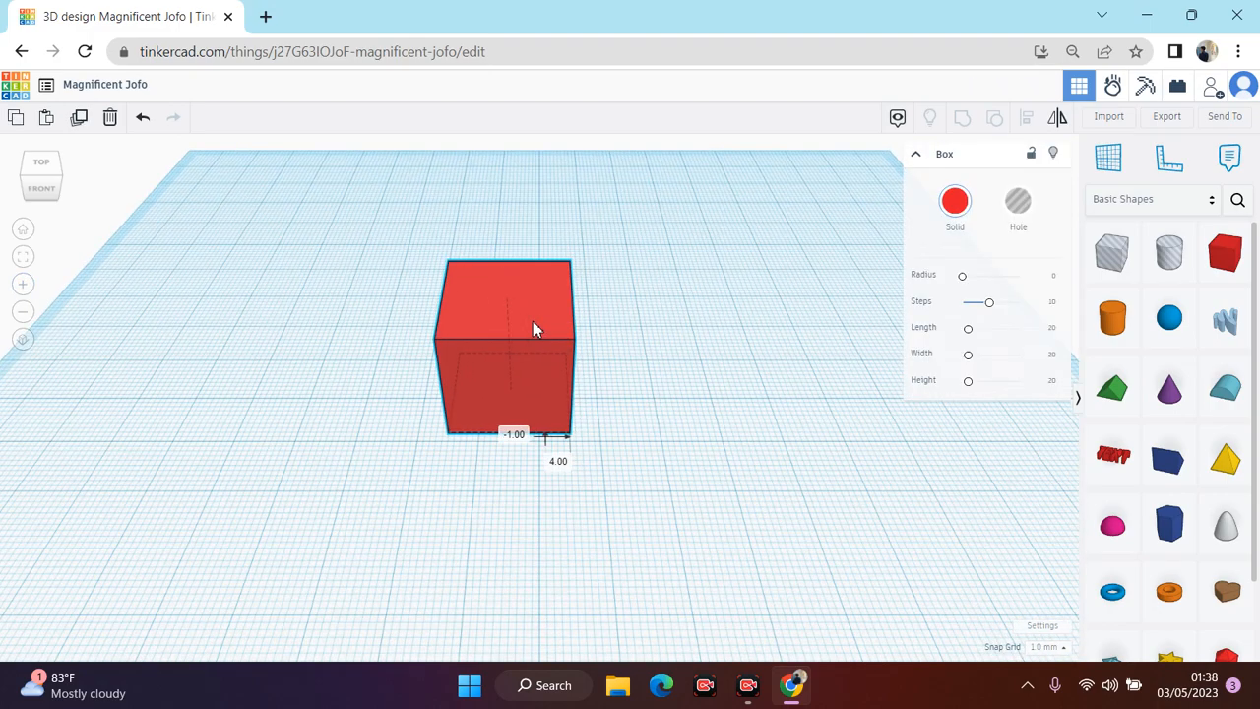
pyautogui.moveTo(47, 190)
pyautogui.mouseDown()
pyautogui.moveTo(98, 191)
pyautogui.moveTo(4, 190)
pyautogui.moveTo(53, 193)
pyautogui.mouseUp()
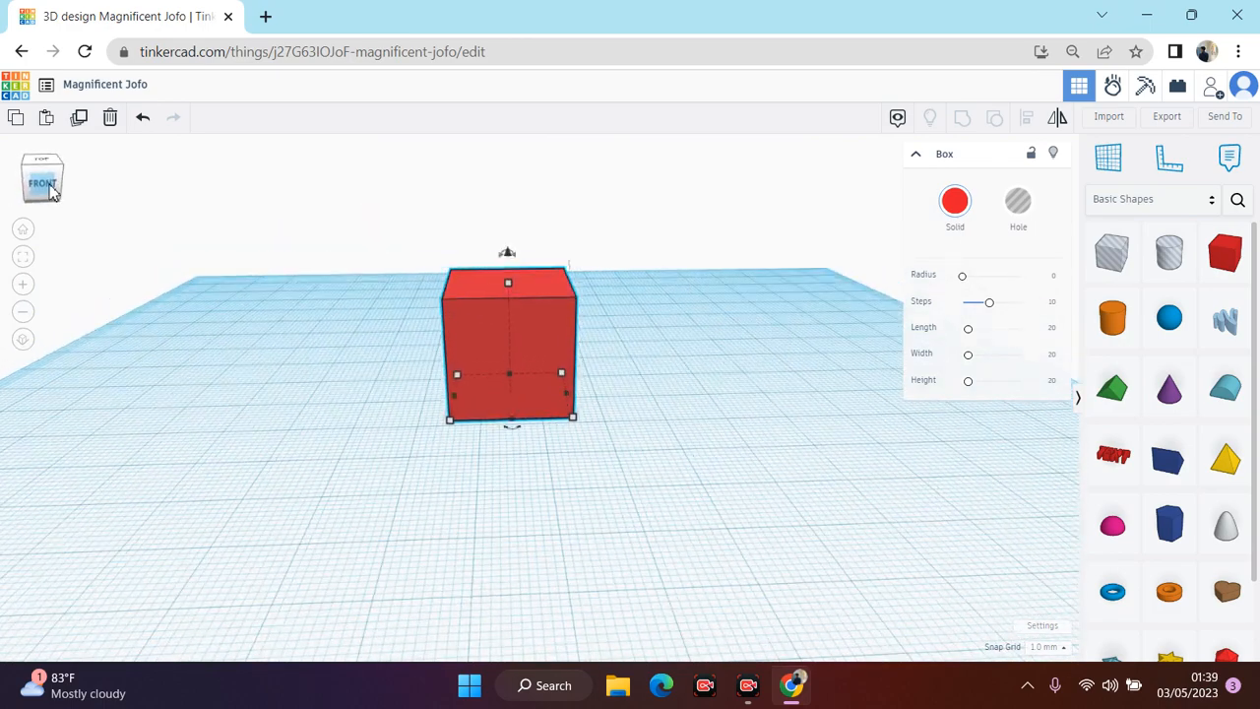
# Step: Try orange and green as the box's solid colour, and set it back to red
pyautogui.click(955, 203)
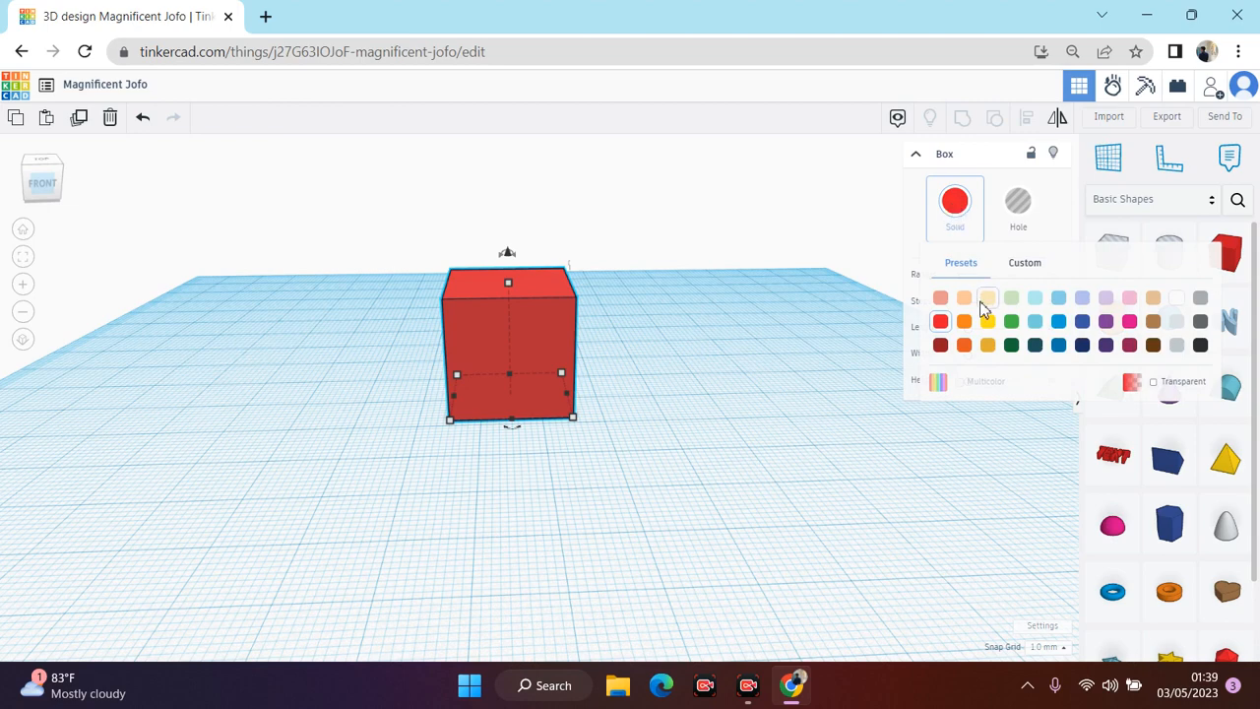
pyautogui.click(968, 326)
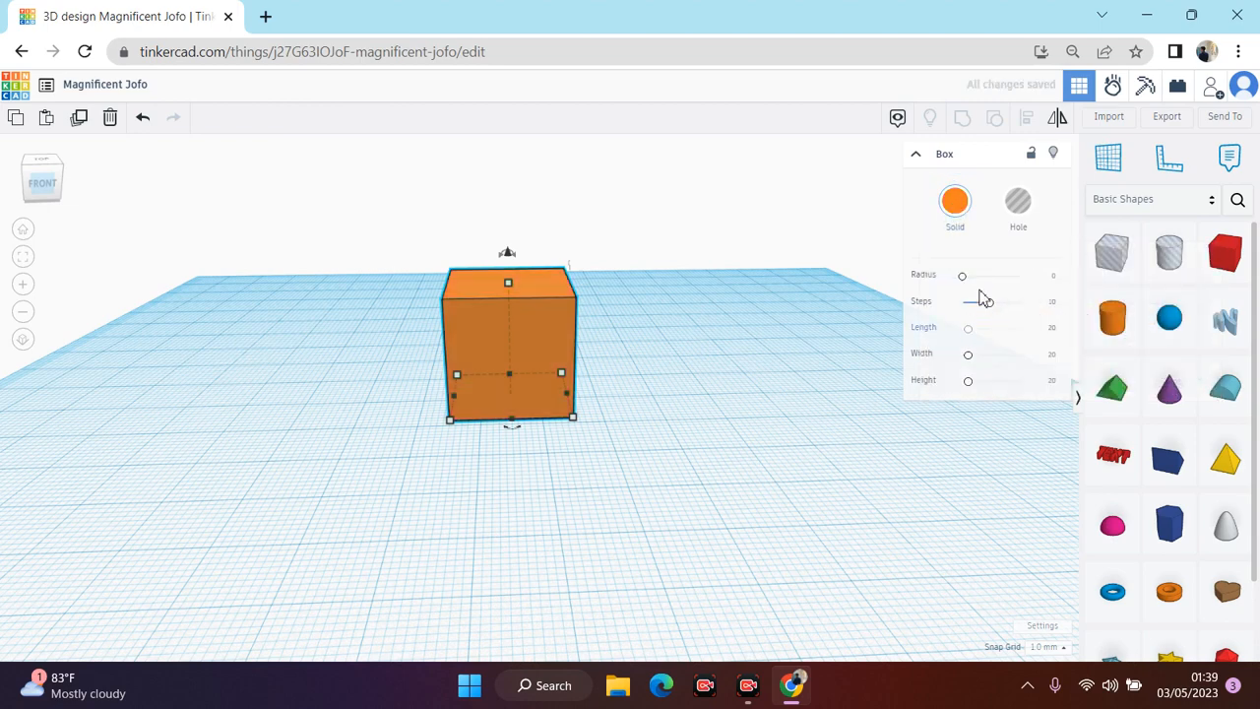
pyautogui.click(956, 202)
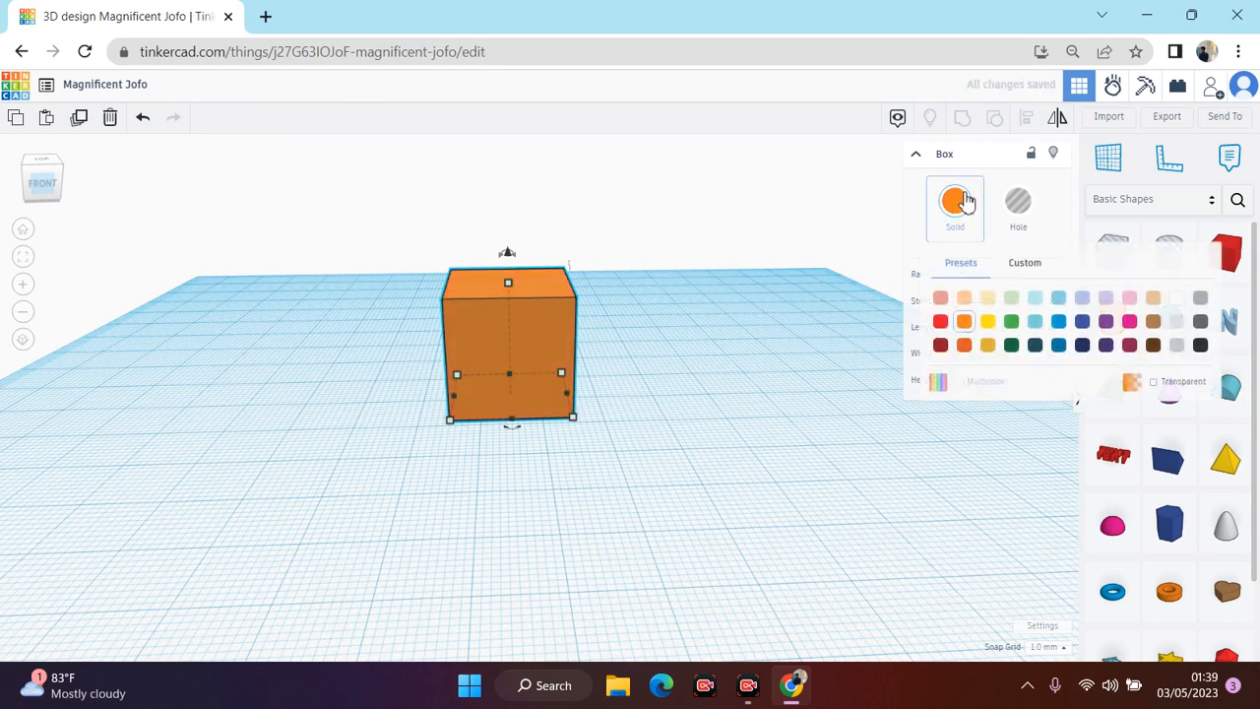
pyautogui.click(1014, 322)
pyautogui.click(957, 209)
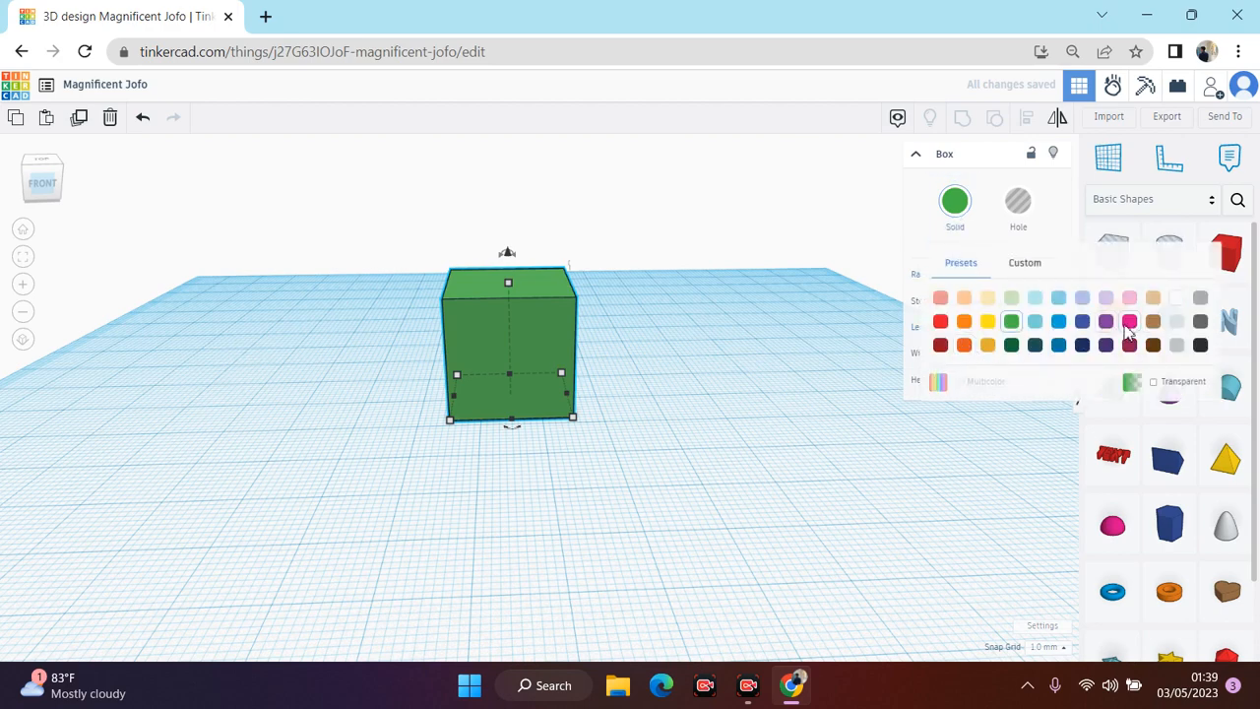
pyautogui.click(940, 320)
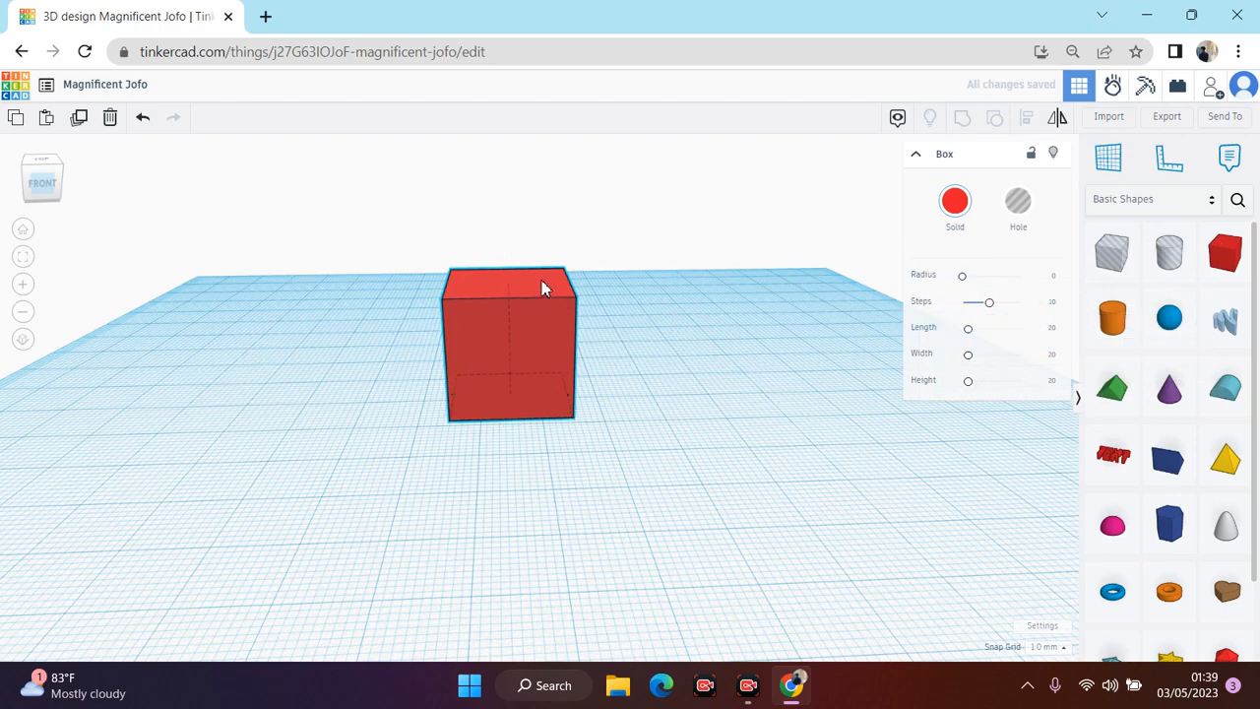
# Step: Resize the box's base to 50 mm deep and 100 mm wide, and move it closer to the workplane's front edge
pyautogui.moveTo(542, 285); pyautogui.dragTo(539, 286)
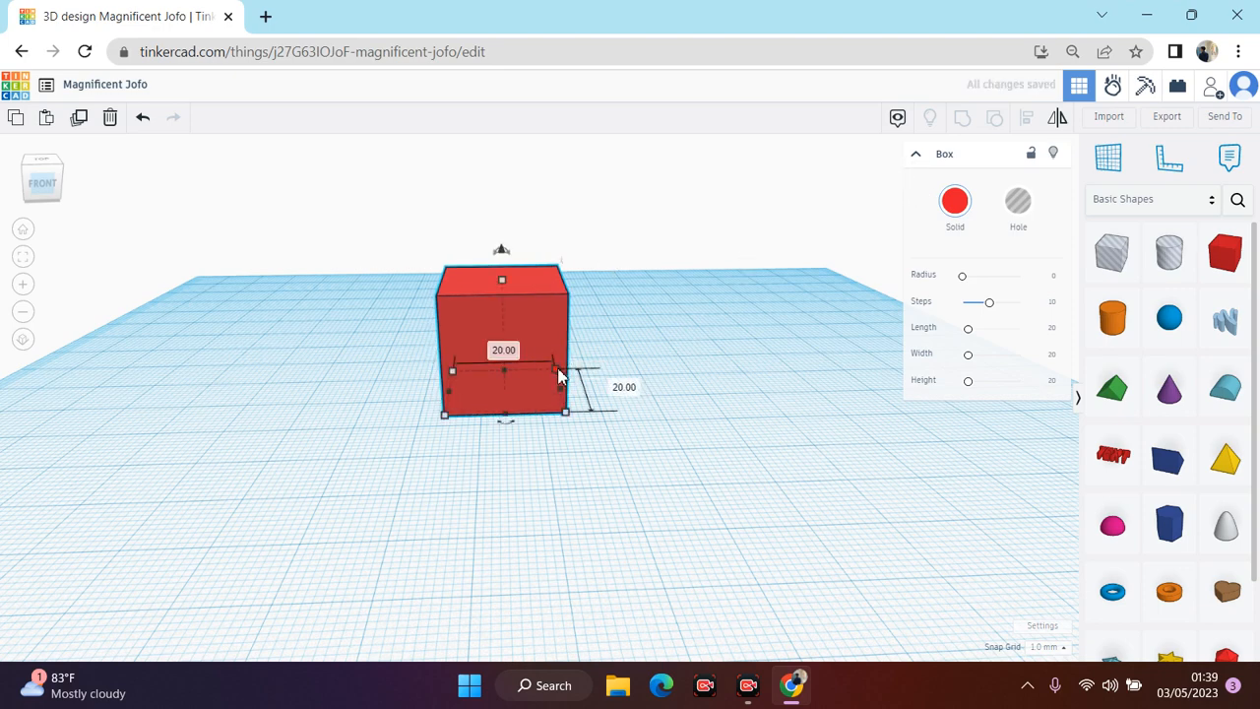
pyautogui.click(624, 389)
pyautogui.write('50')
pyautogui.press('Return')
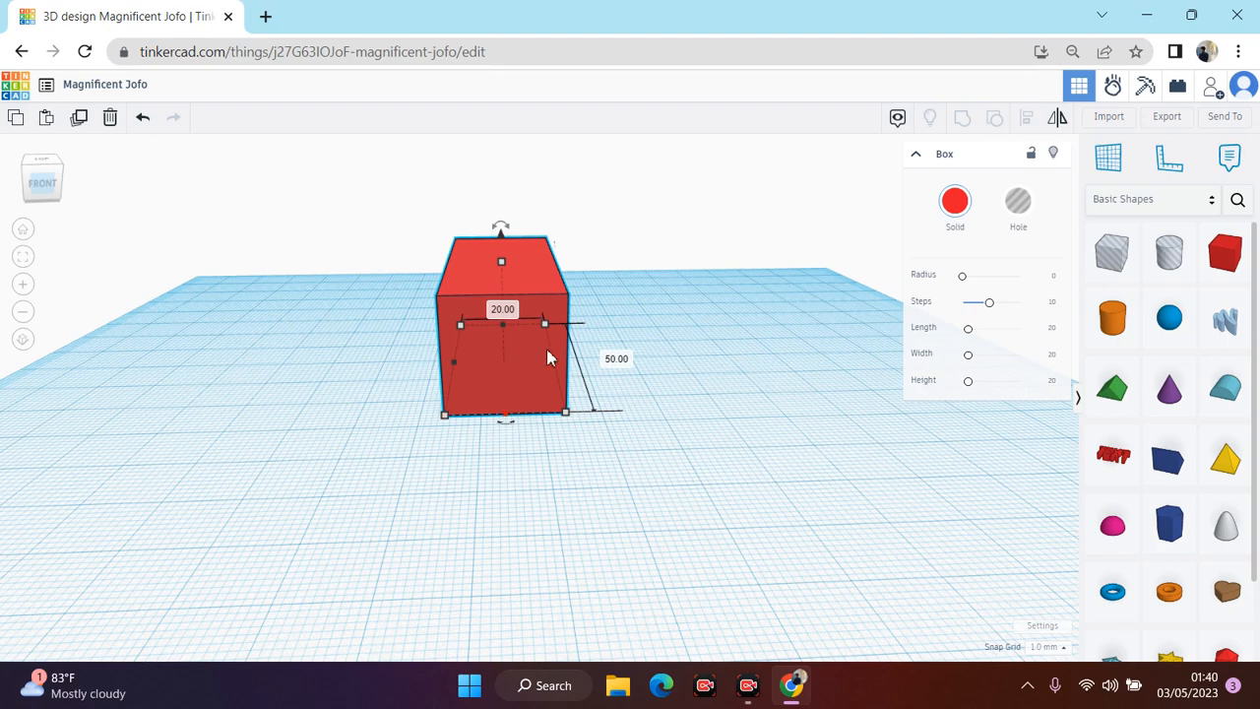
pyautogui.click(513, 310)
pyautogui.write('1')
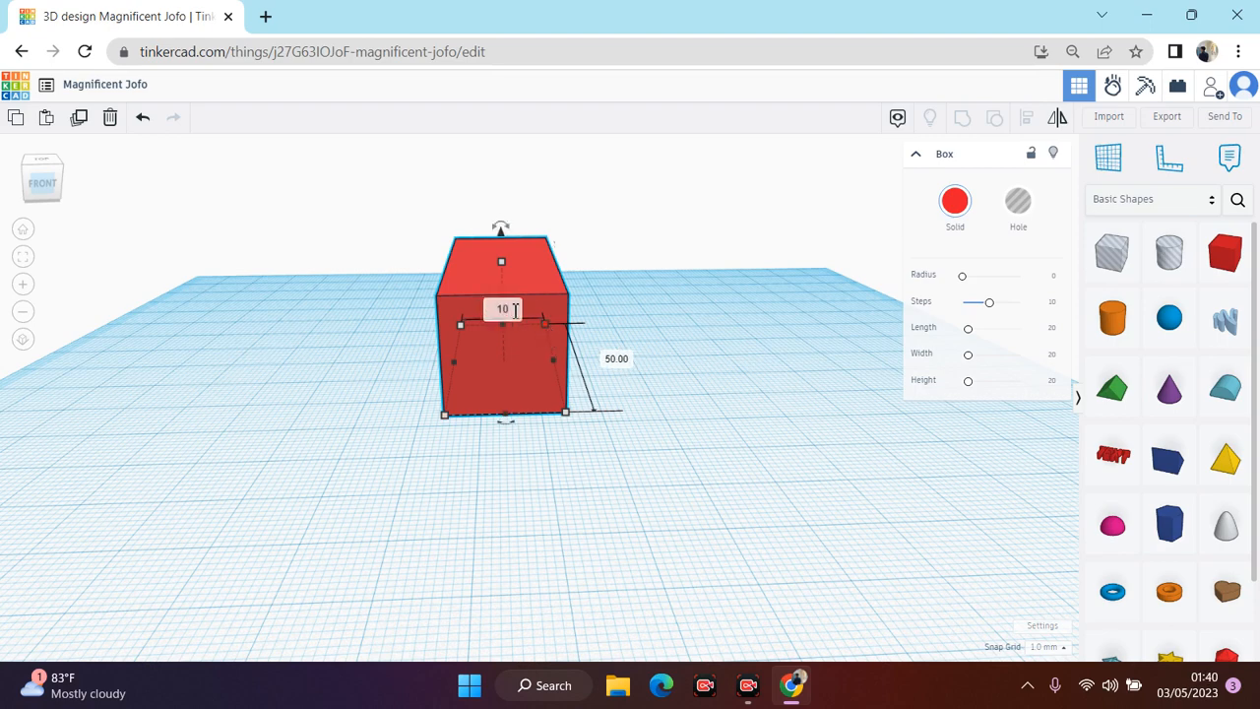
pyautogui.write('00')
pyautogui.press('Return')
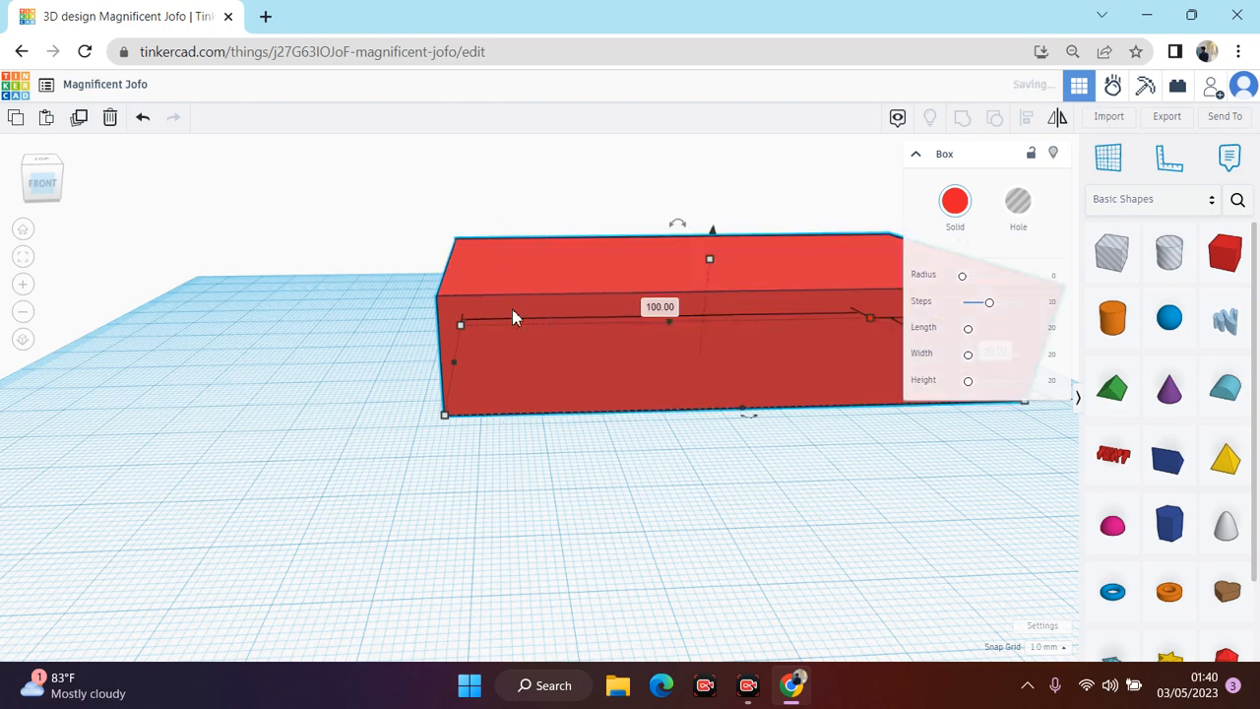
pyautogui.moveTo(582, 262); pyautogui.dragTo(396, 287)
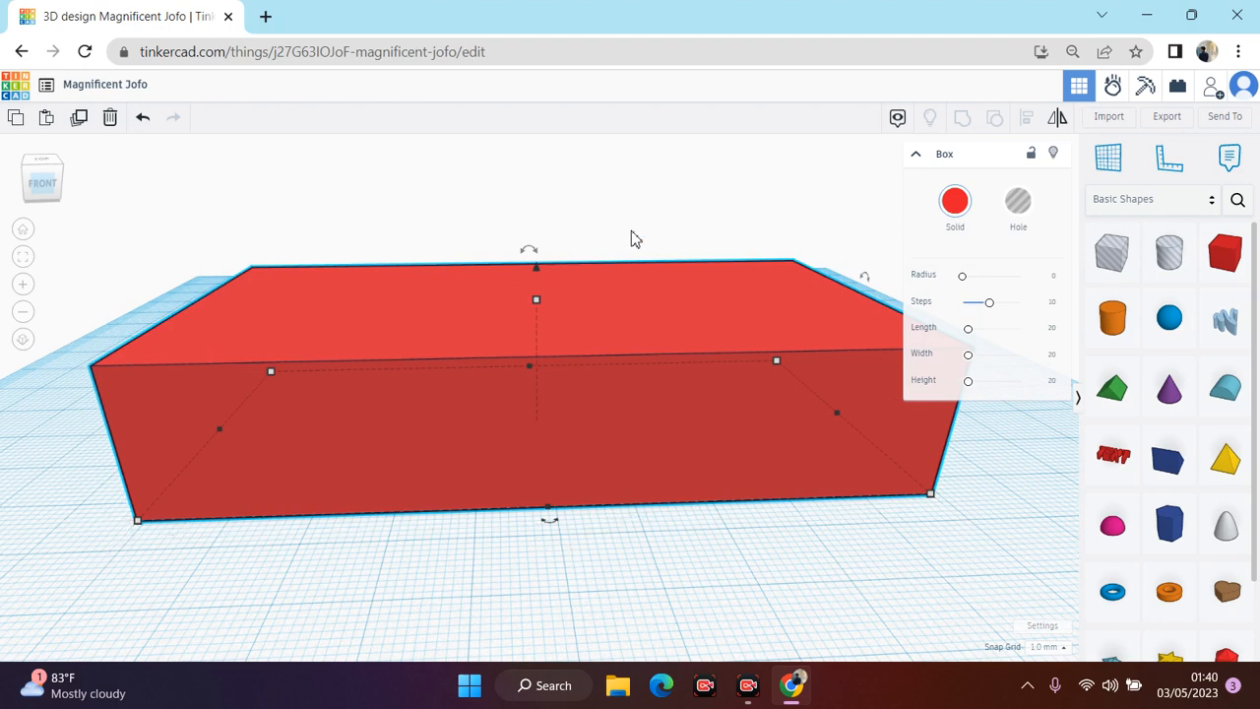
# Step: Undo the box's moves, its depth and width changes, and its recolouring to red
pyautogui.hotkey('ctrl', 'z')
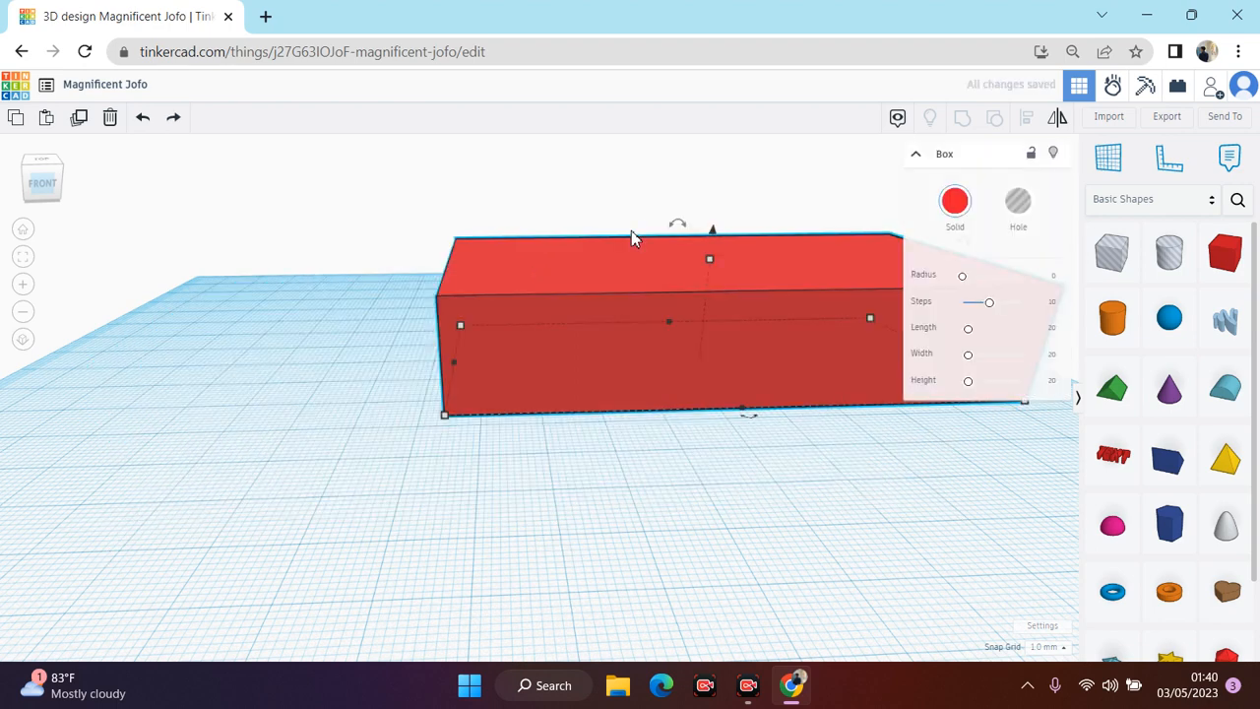
pyautogui.hotkey('ctrl', 'z')
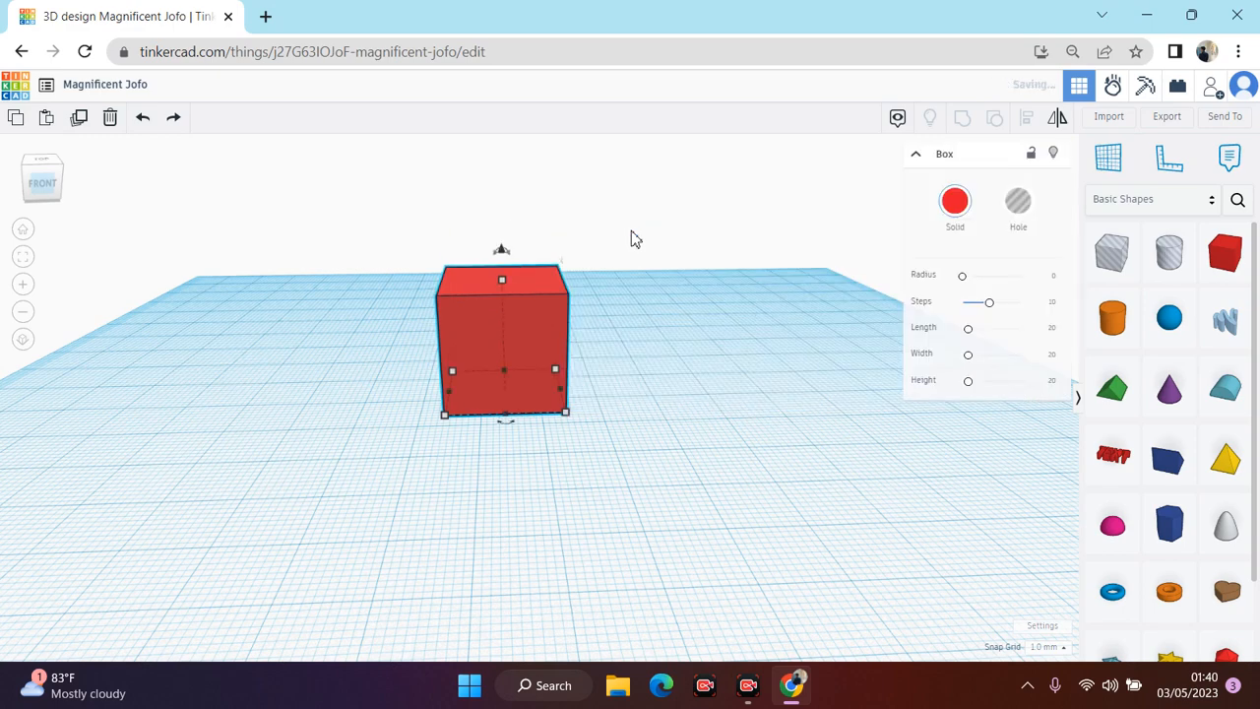
pyautogui.click(641, 305)
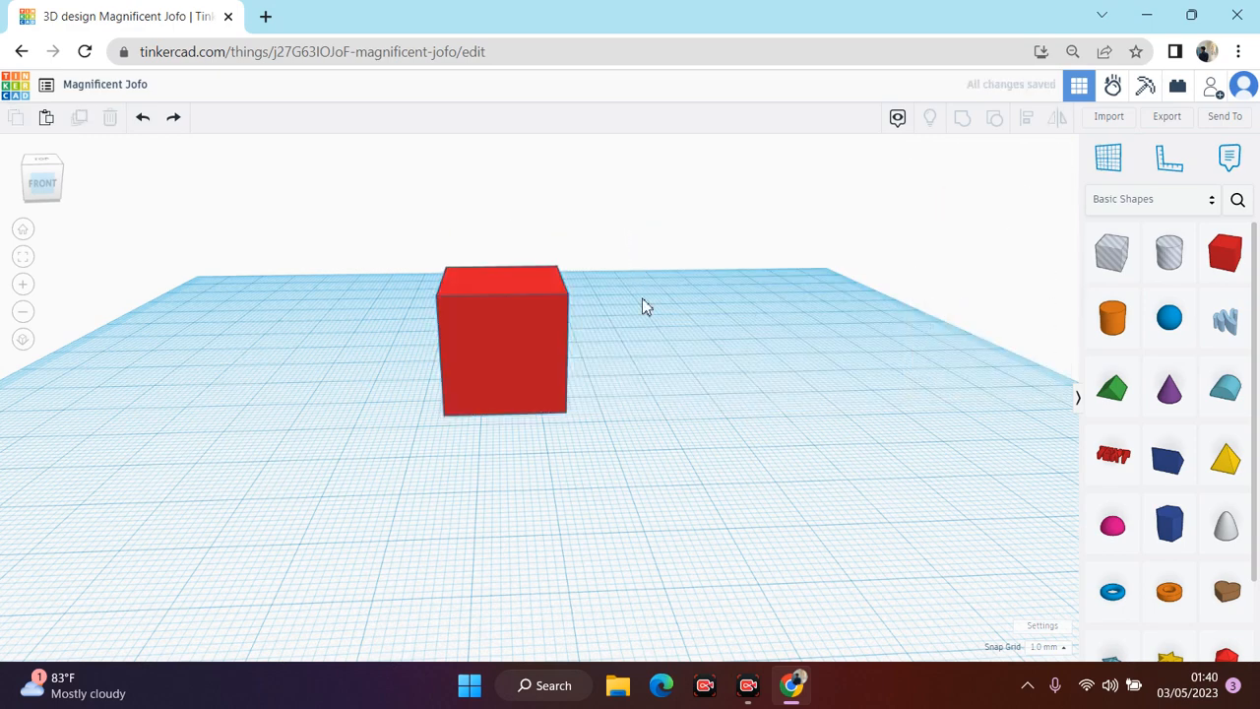
pyautogui.hotkey('ctrl', 'z')
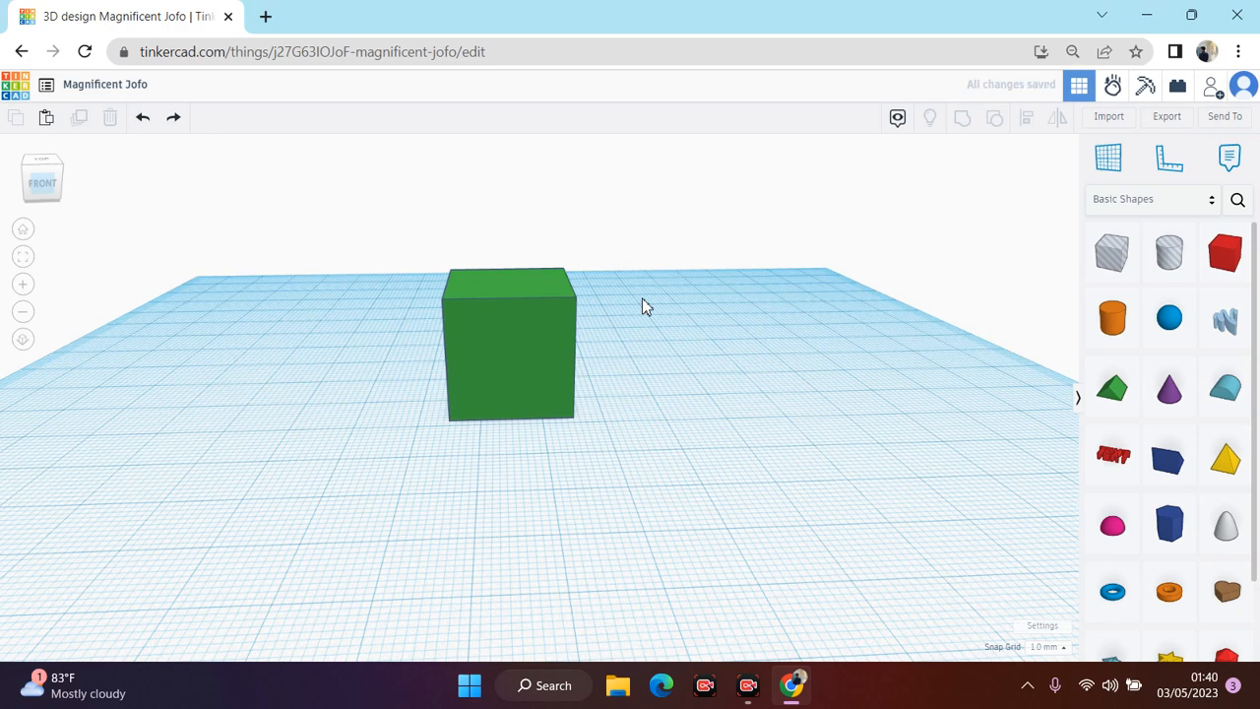
# Step: Change the green box's solid colour to the bright red preset and deselect the box
pyautogui.click(532, 315)
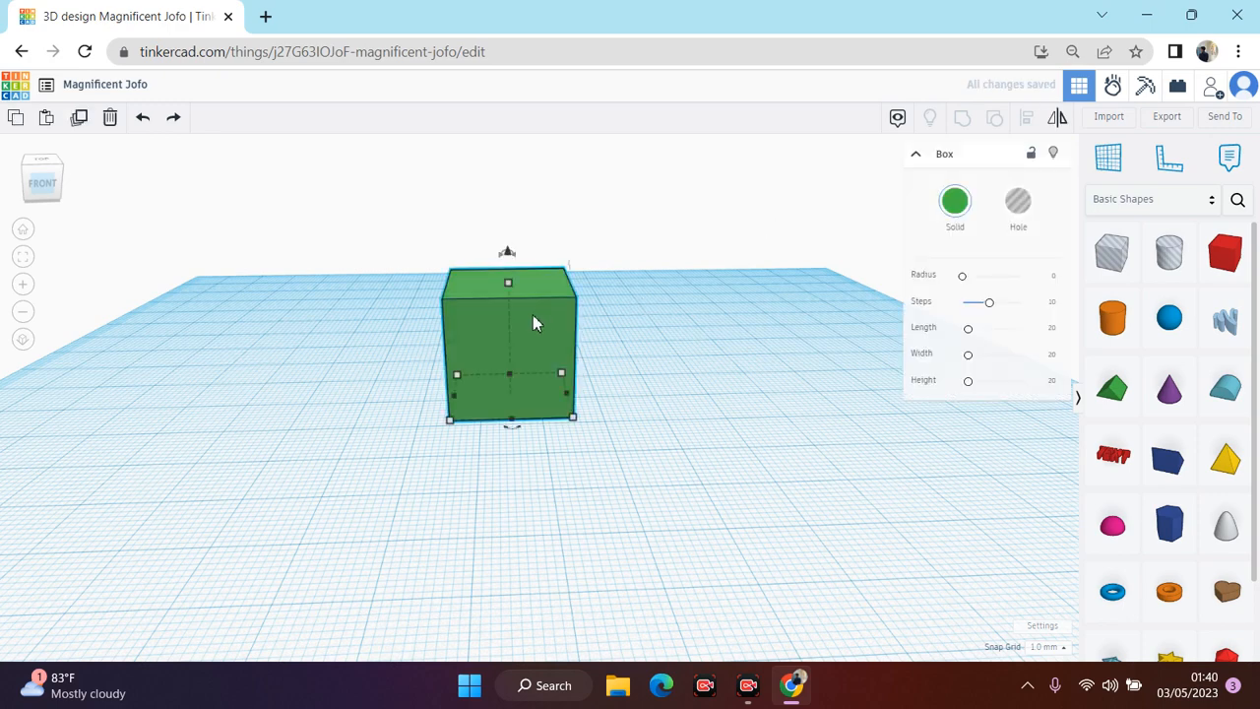
pyautogui.click(956, 204)
pyautogui.click(941, 320)
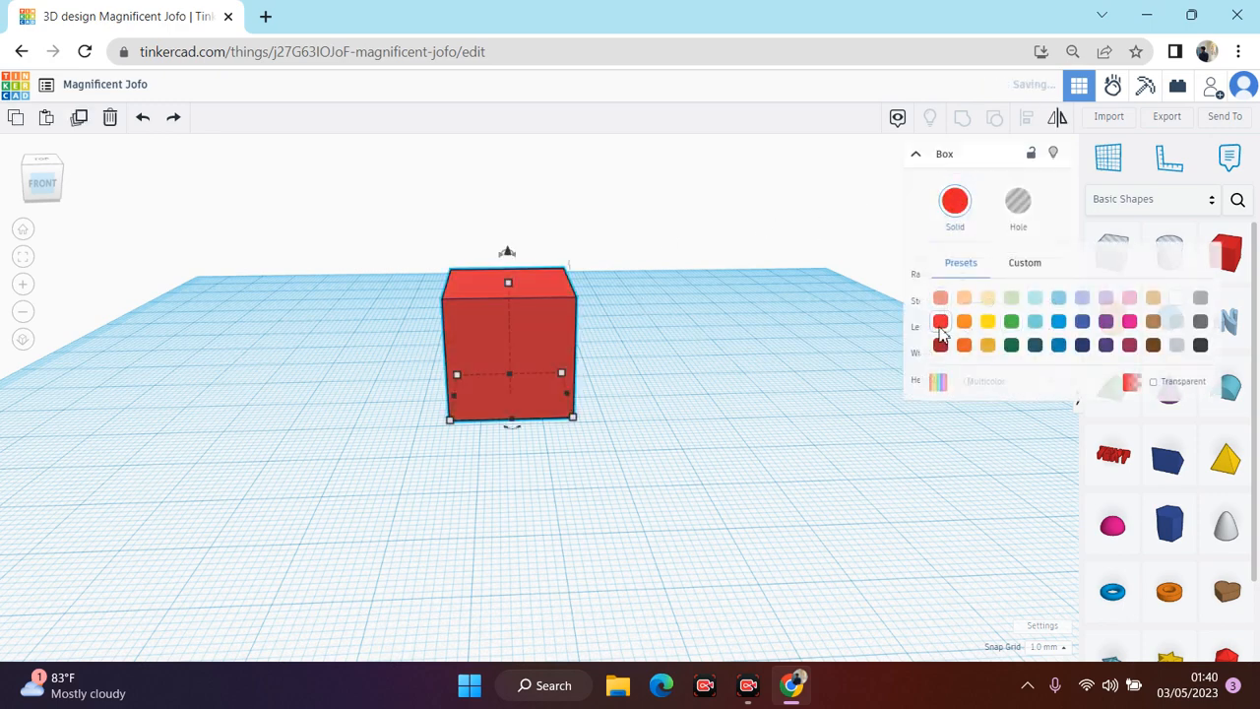
pyautogui.click(672, 334)
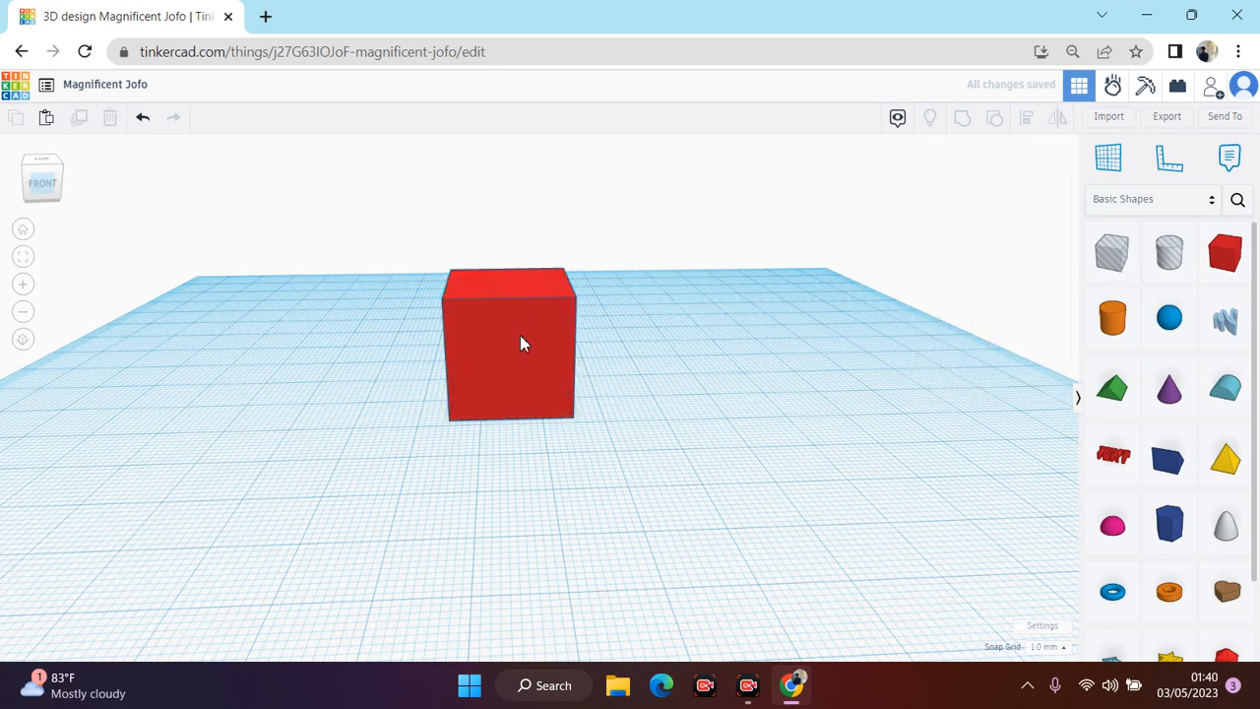
# Step: Move the red box on the workplane to a spot closer to the front edge
pyautogui.moveTo(527, 369); pyautogui.dragTo(523, 310)
pyautogui.moveTo(525, 311)
pyautogui.mouseDown()
pyautogui.moveTo(738, 312)
pyautogui.moveTo(549, 311)
pyautogui.moveTo(508, 236)
pyautogui.moveTo(521, 427)
pyautogui.moveTo(529, 328)
pyautogui.mouseUp()
pyautogui.click(682, 388)
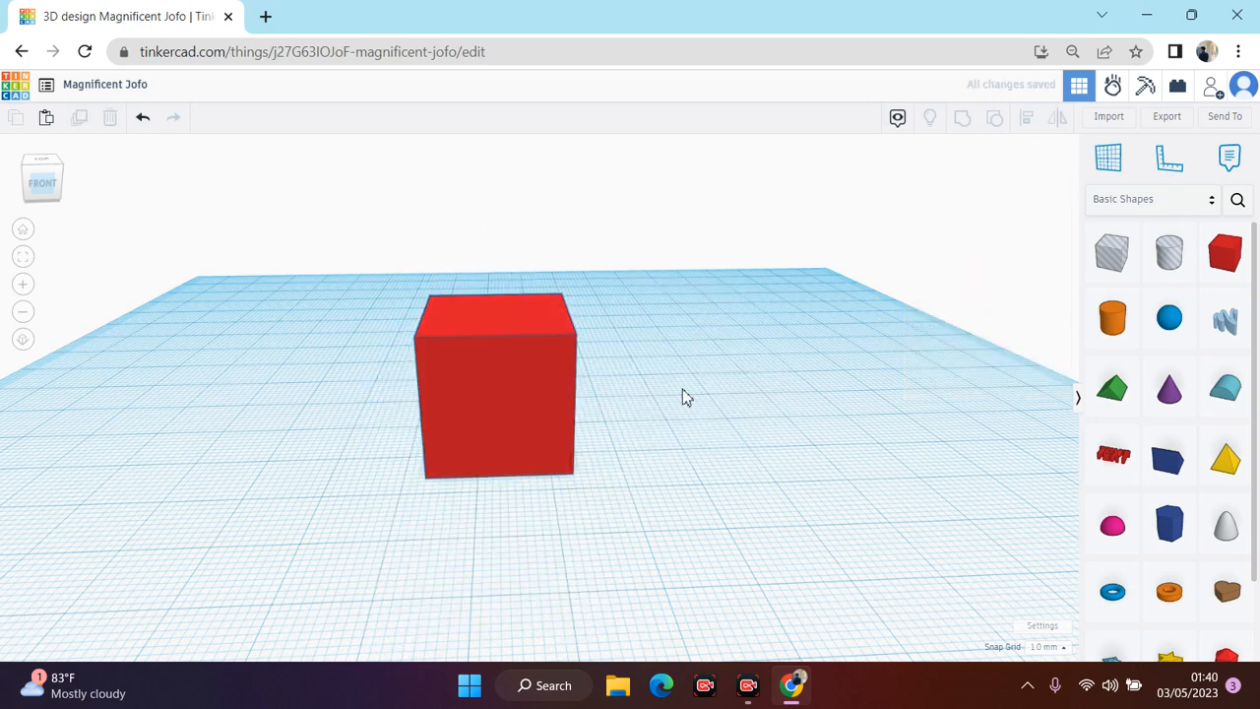
# Step: Add an orange cylinder and a green roof shape to the workplane beside the red box
pyautogui.click(527, 371)
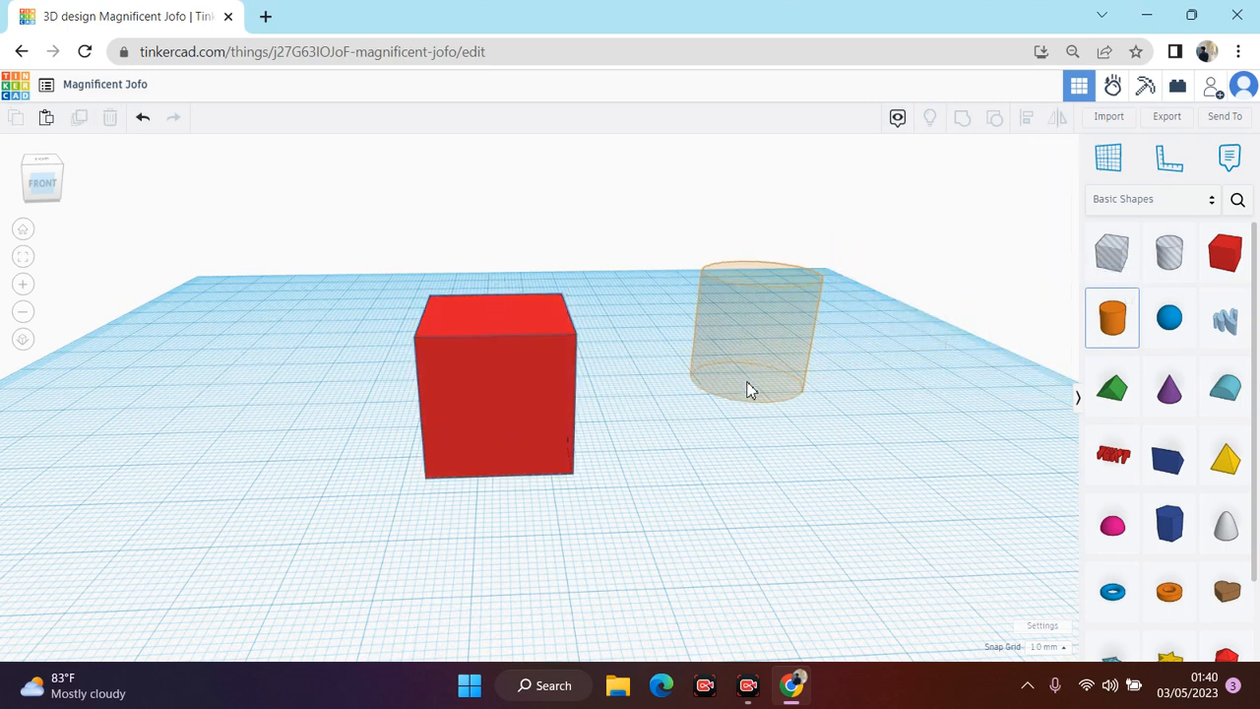
pyautogui.click(748, 389)
pyautogui.click(1112, 386)
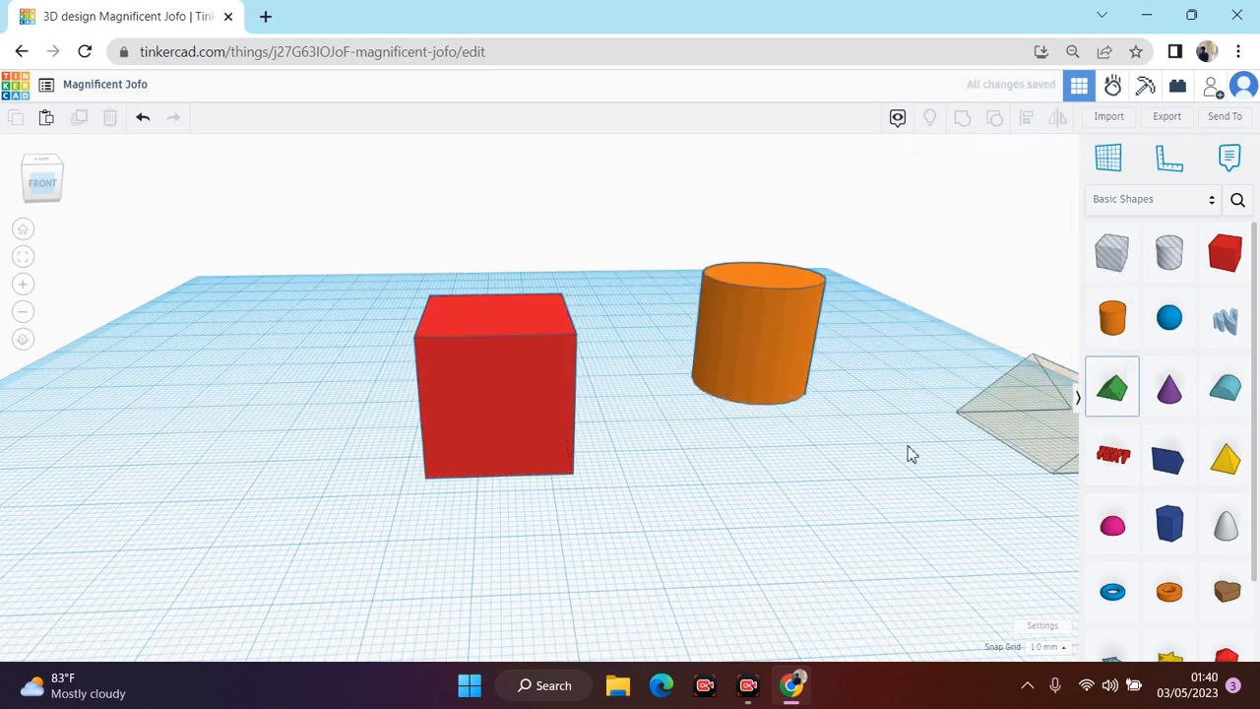
pyautogui.click(751, 492)
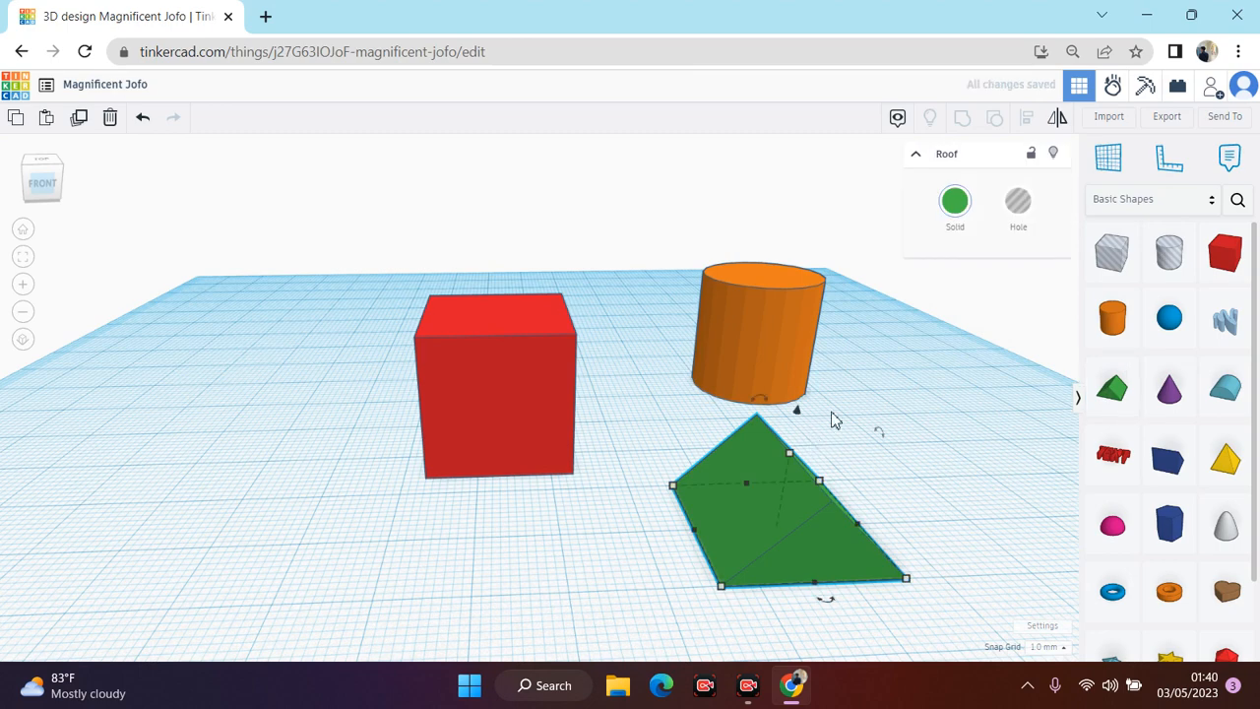
# Step: Delete the green roof and the orange cylinder from the workplane
pyautogui.click(773, 438)
pyautogui.press('Delete')
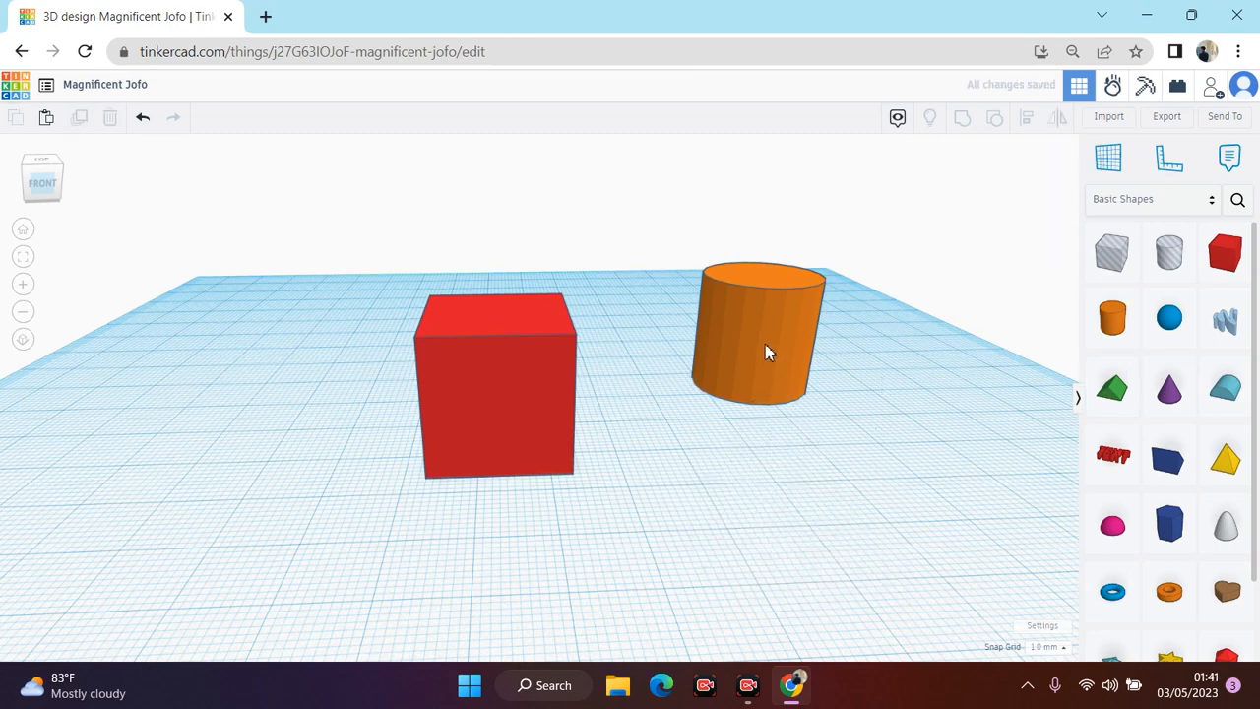
pyautogui.click(766, 351)
pyautogui.press('Delete')
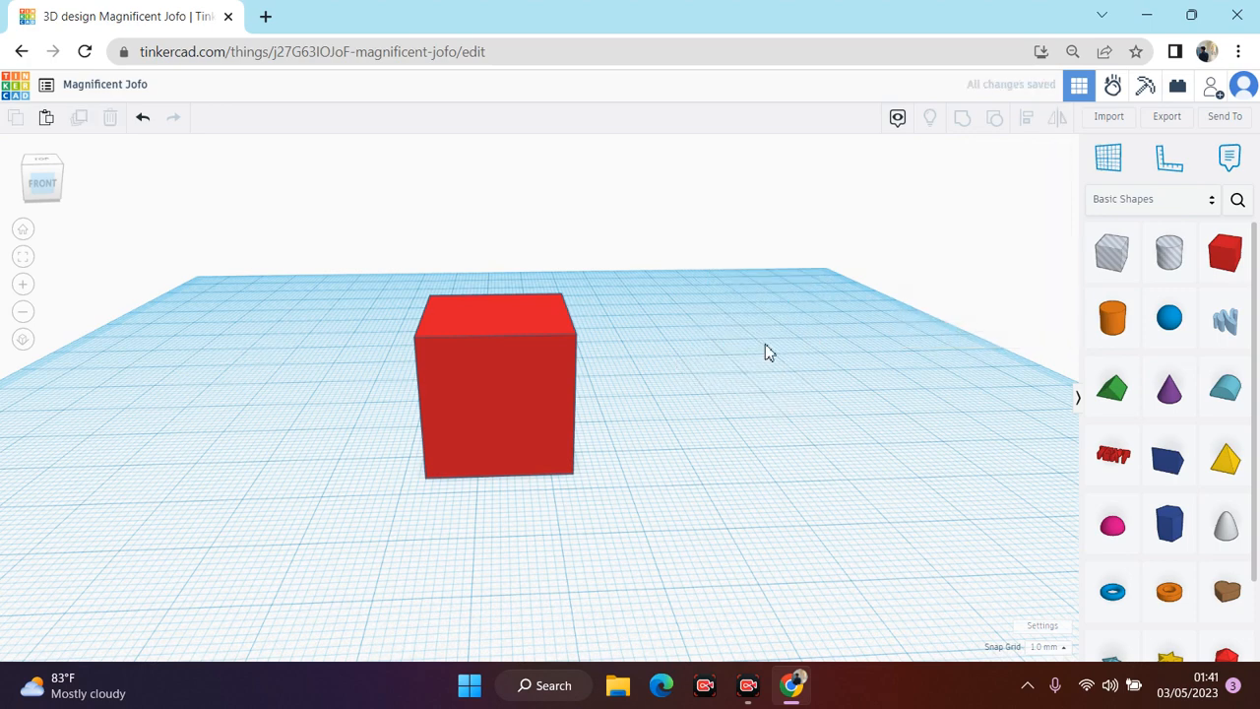
# Step: Set the red box's length to 50 mm in its shape properties
pyautogui.click(511, 403)
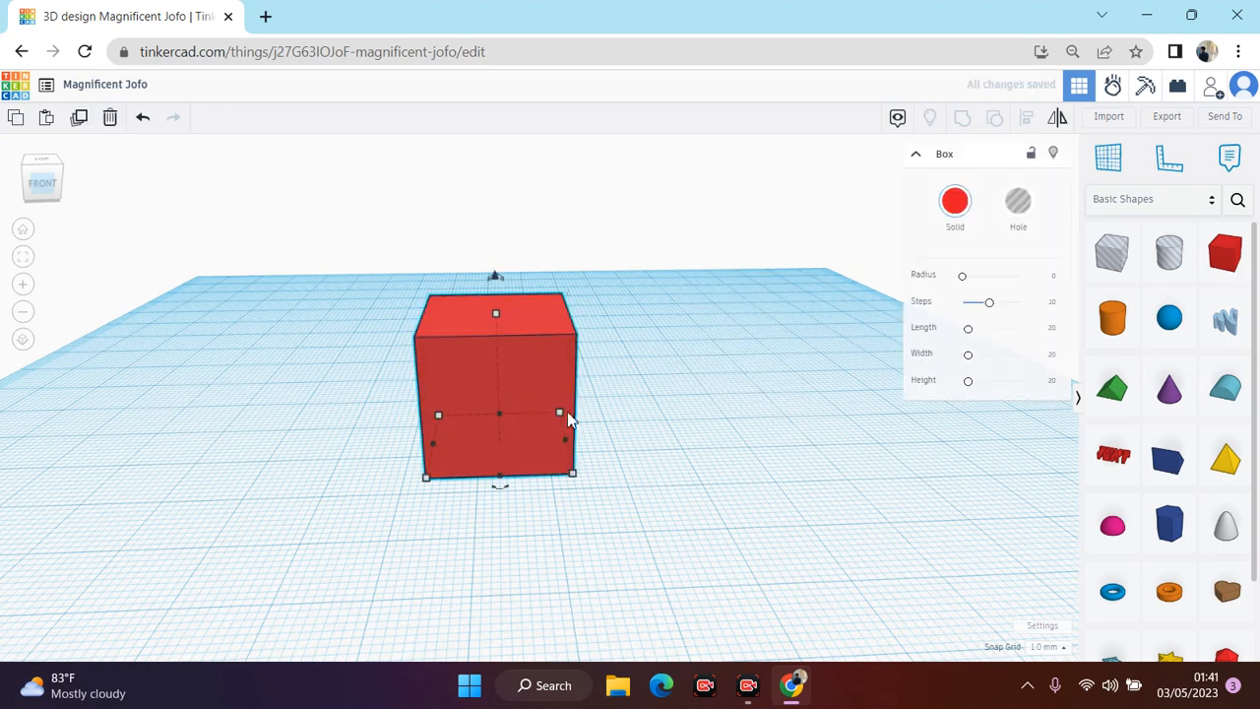
pyautogui.moveTo(556, 414)
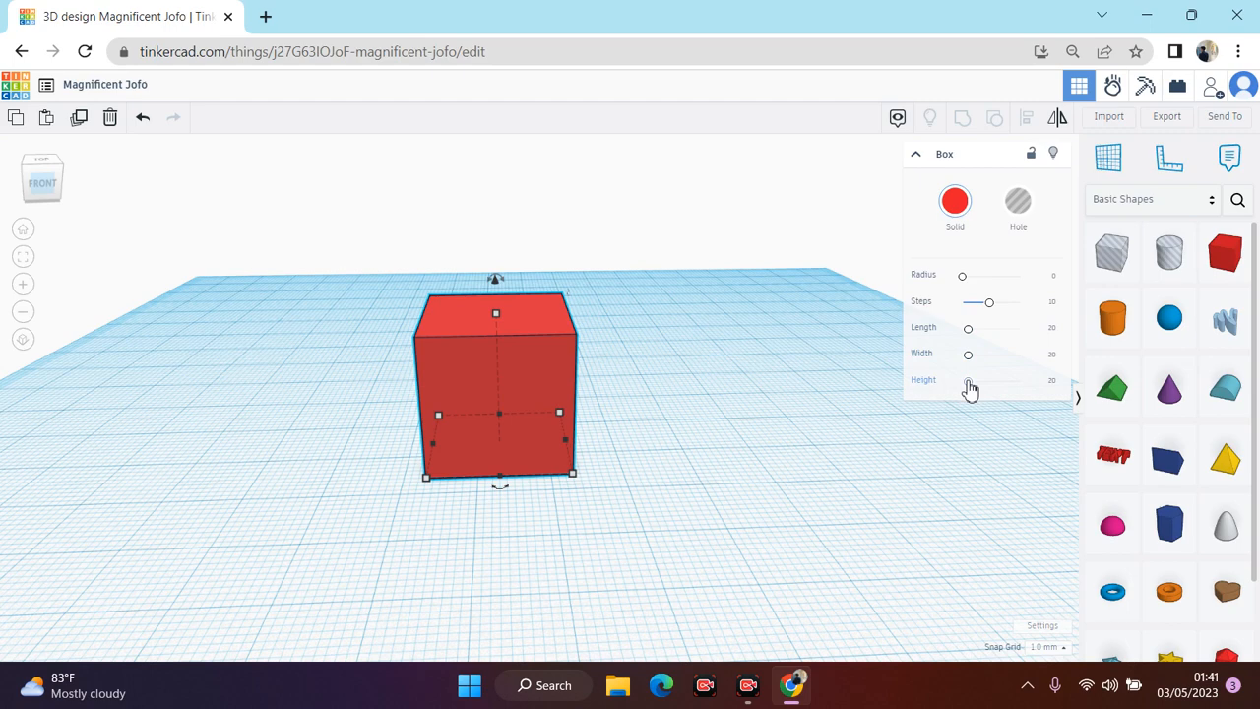
pyautogui.click(1053, 329)
pyautogui.write('30')
pyautogui.press('Return')
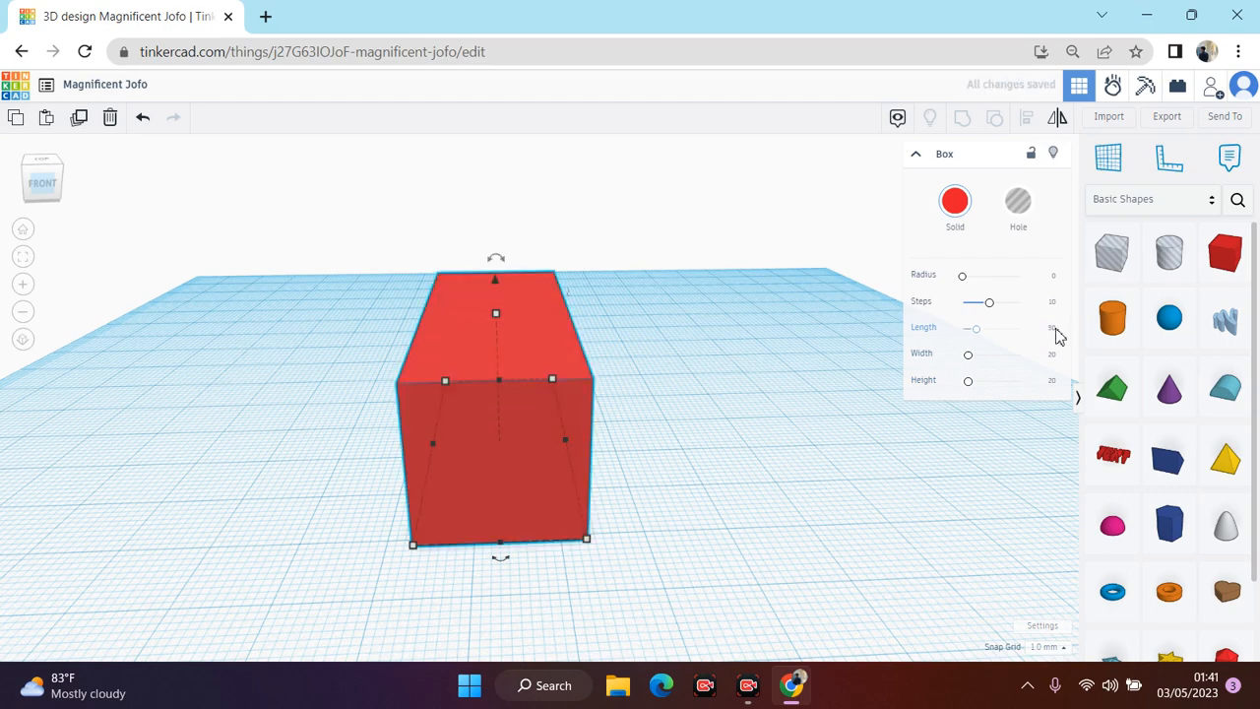
# Step: Set the red box's steps to 20 and its width to 50 mm
pyautogui.click(1054, 304)
pyautogui.write('20')
pyautogui.press('Return')
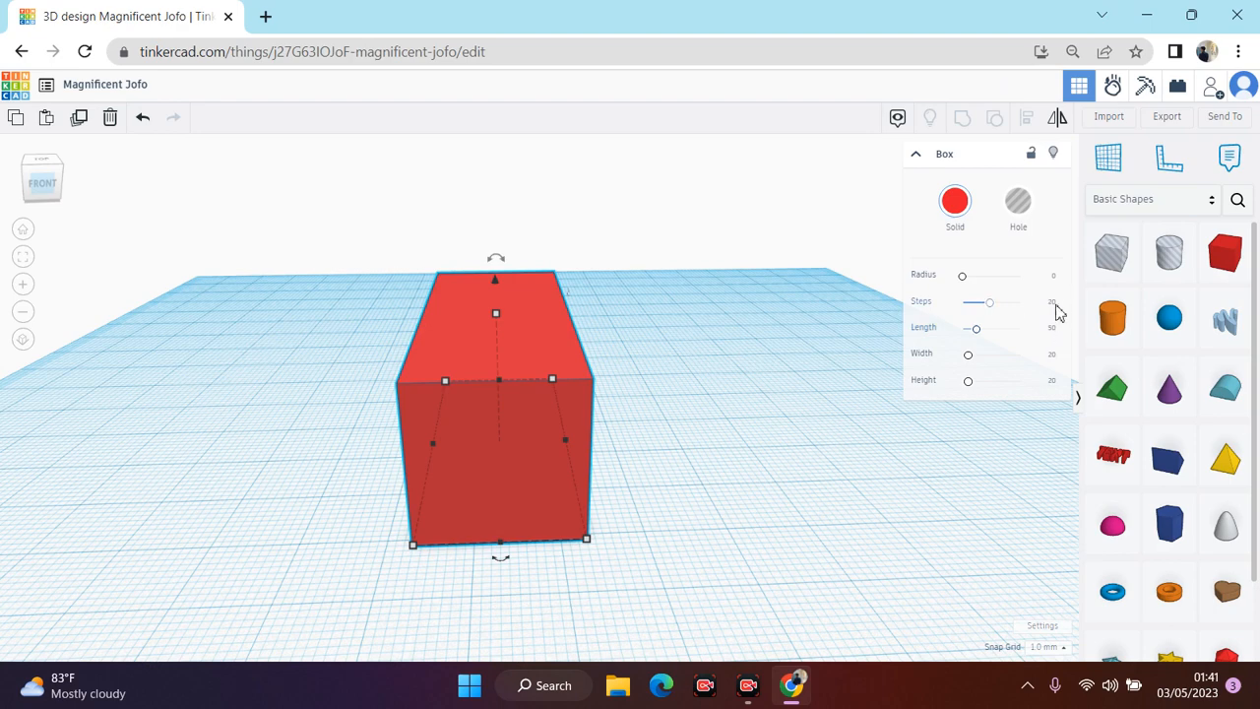
pyautogui.click(1054, 355)
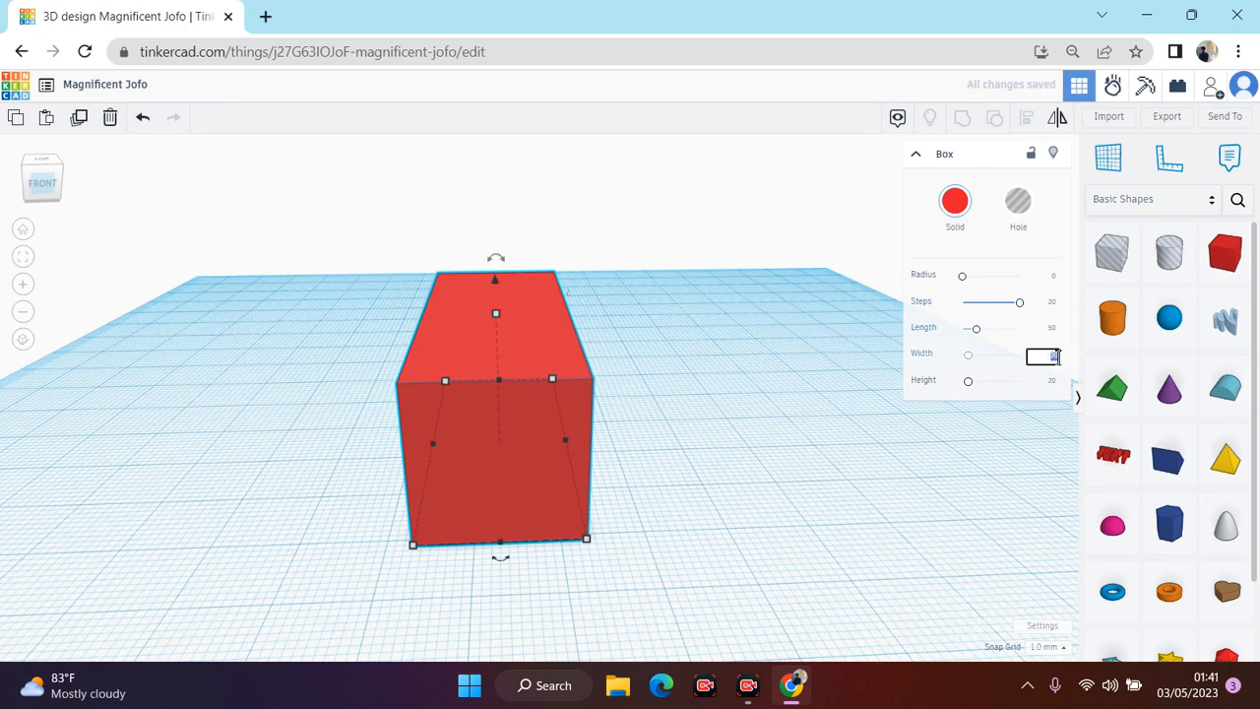
pyautogui.write('50')
pyautogui.press('Return')
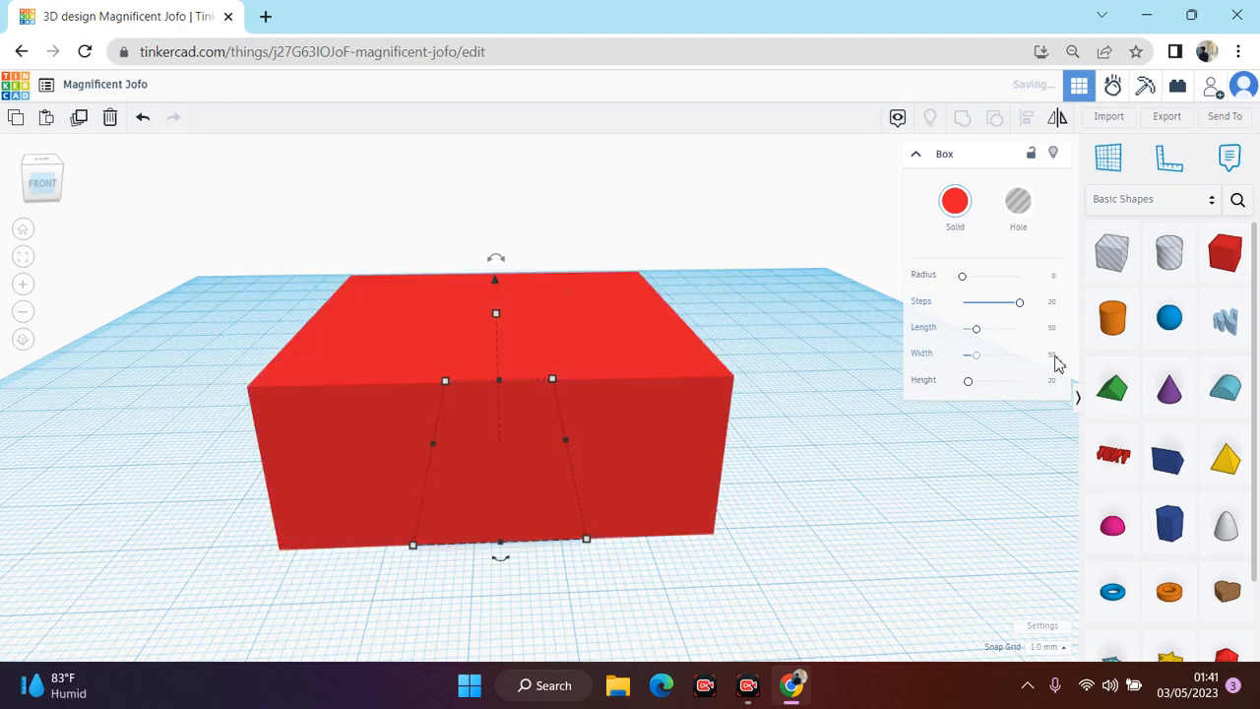
# Step: Set the red box's height to 50 mm
pyautogui.click(1056, 383)
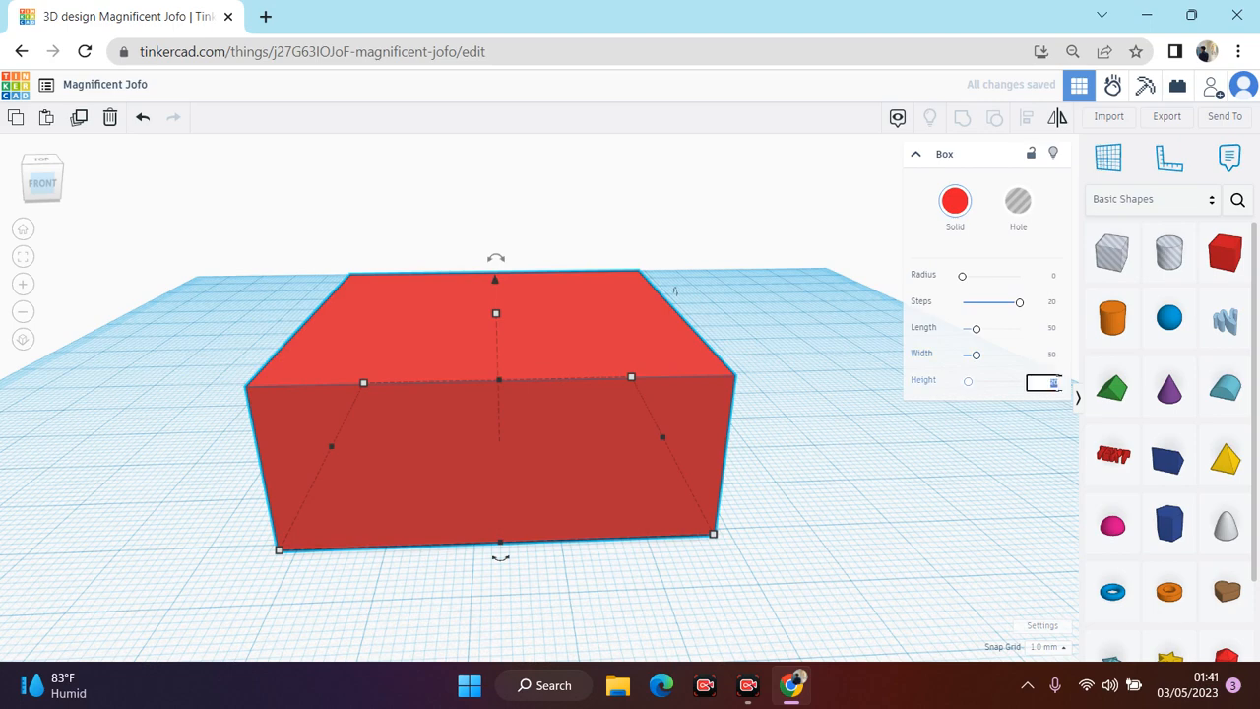
pyautogui.write('50')
pyautogui.press('Return')
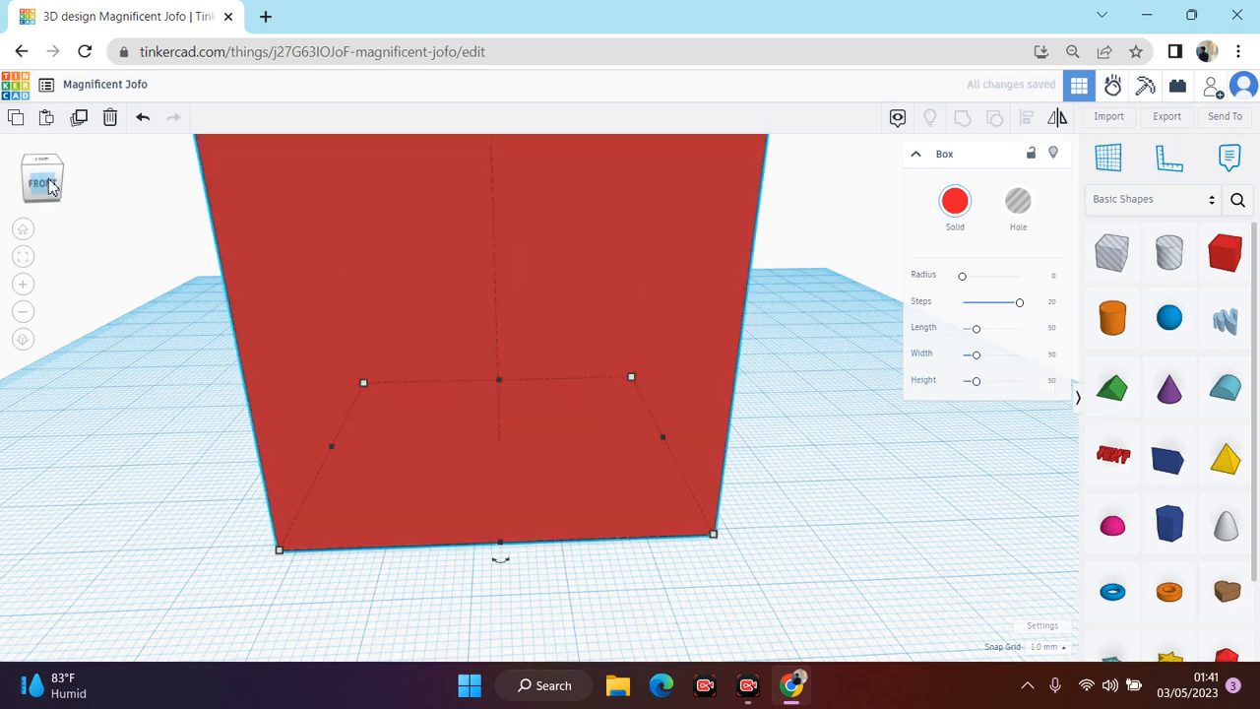
# Step: Turn to the back view and slide the red box across the workplane towards its back edge, leaving it deselected
pyautogui.moveTo(48, 181); pyautogui.dragTo(145, 182)
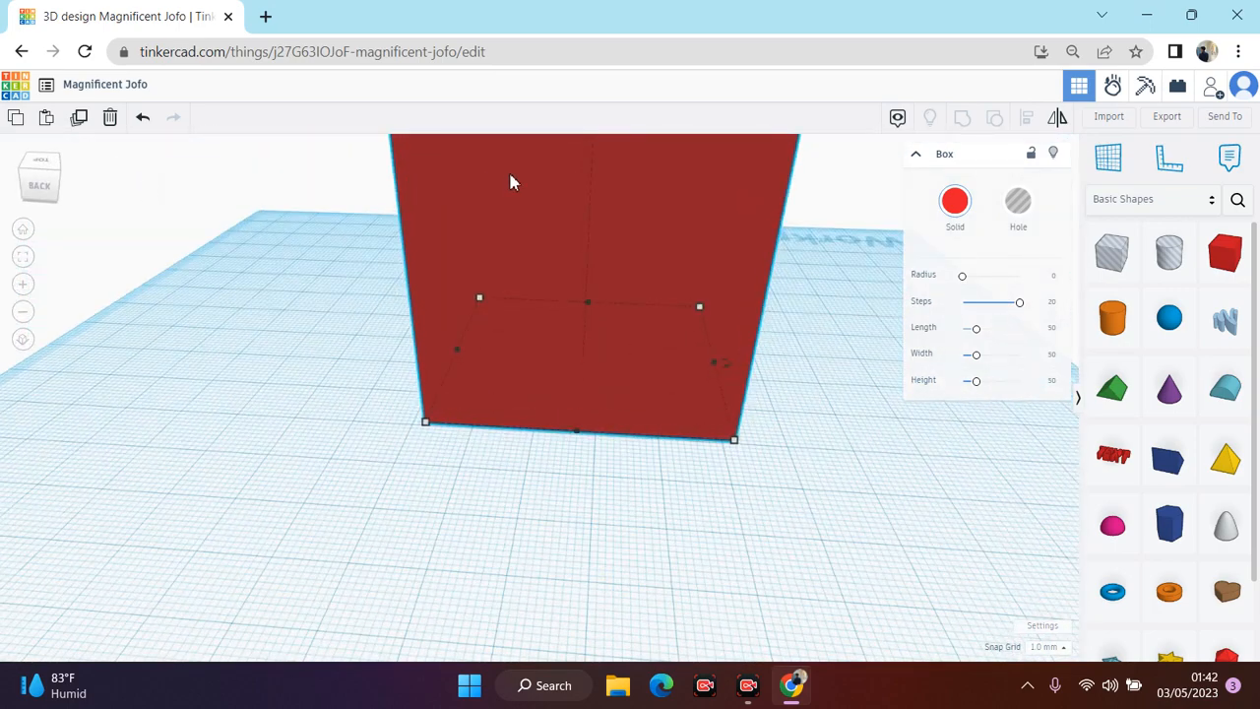
pyautogui.moveTo(509, 182); pyautogui.dragTo(513, 202)
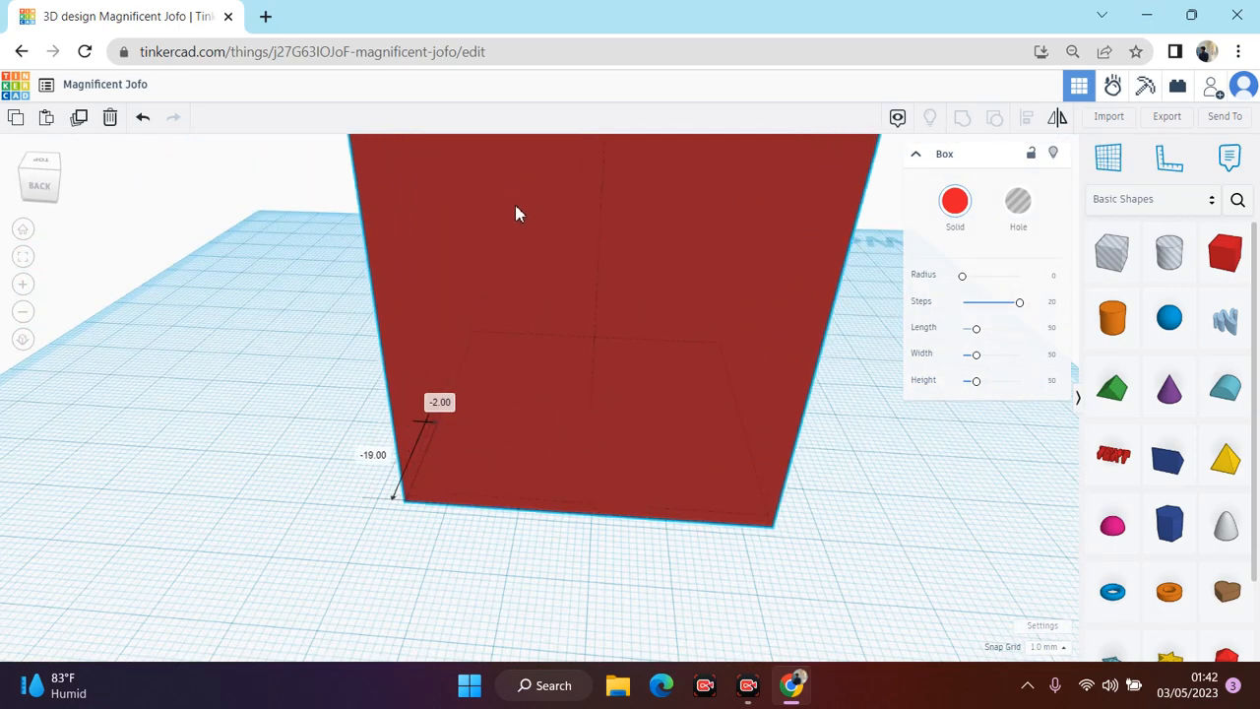
pyautogui.click(30, 313)
pyautogui.click(29, 313)
pyautogui.click(30, 313)
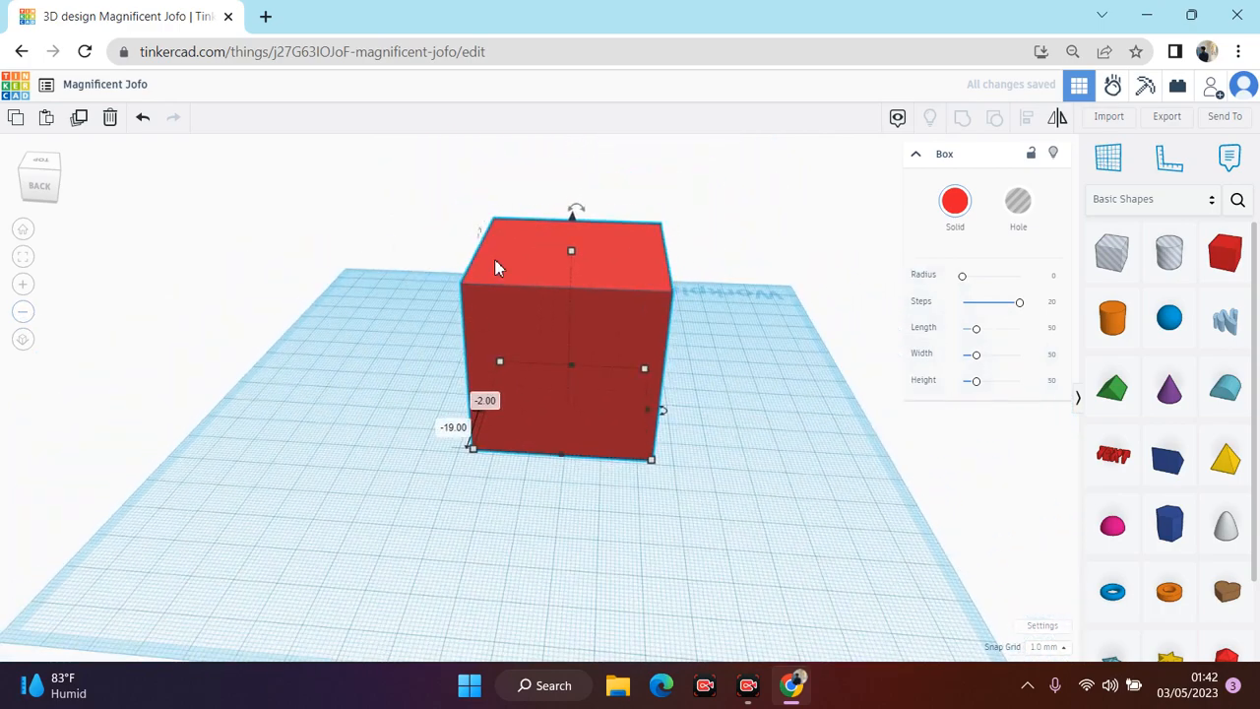
pyautogui.moveTo(497, 243); pyautogui.dragTo(457, 293)
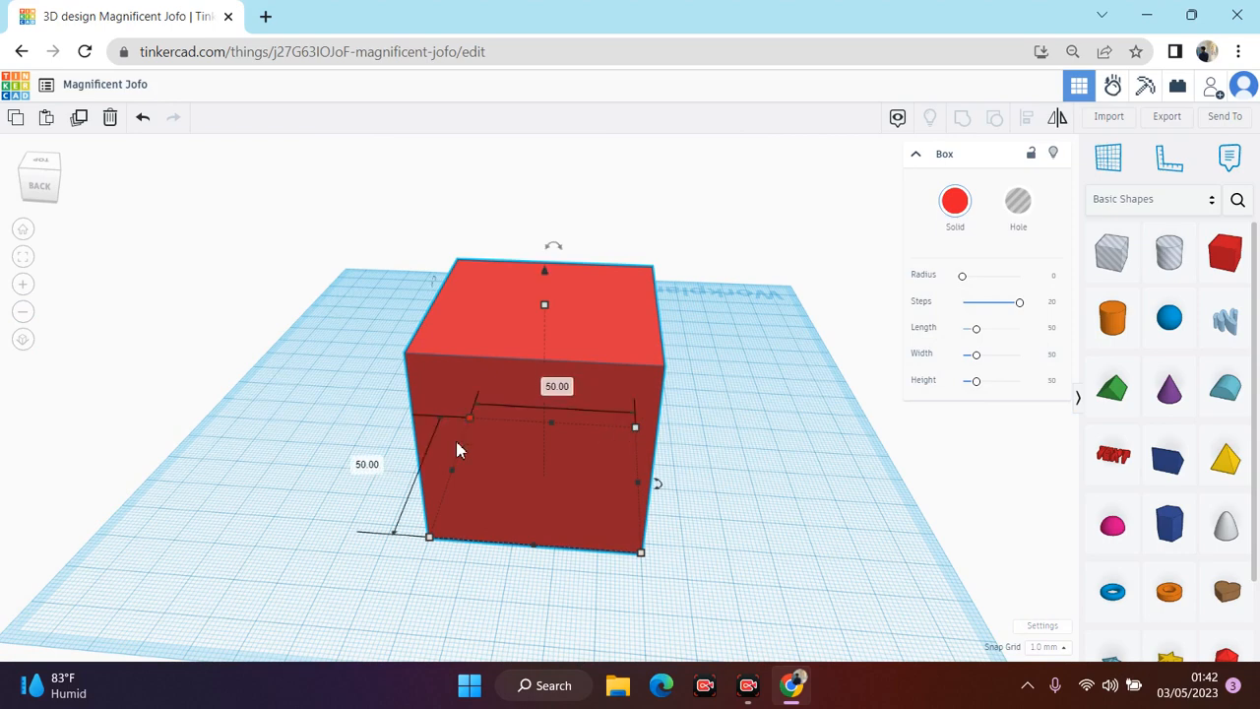
pyautogui.click(742, 373)
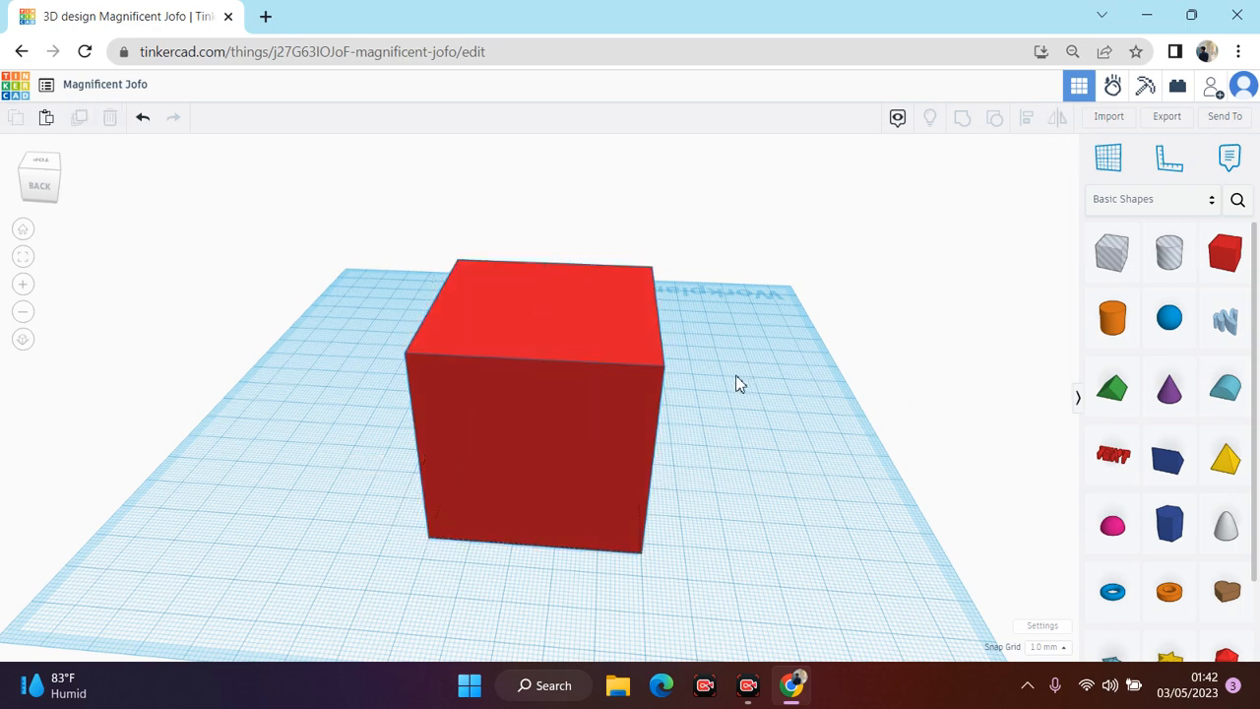
# Step: Lower the red box 1 mm, slide it about 16 mm further towards the back edge, and raise it 1 mm
pyautogui.moveTo(607, 347); pyautogui.dragTo(605, 326)
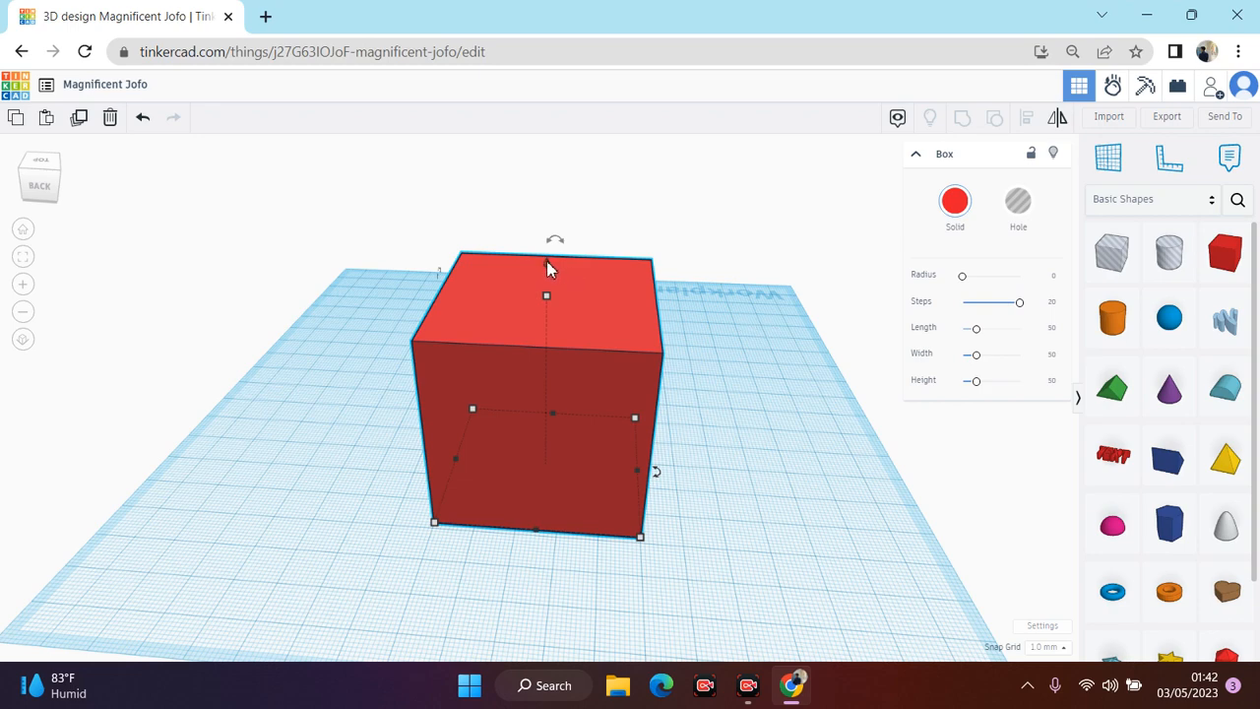
pyautogui.moveTo(547, 260)
pyautogui.mouseDown()
pyautogui.moveTo(555, 161)
pyautogui.moveTo(546, 264)
pyautogui.mouseUp()
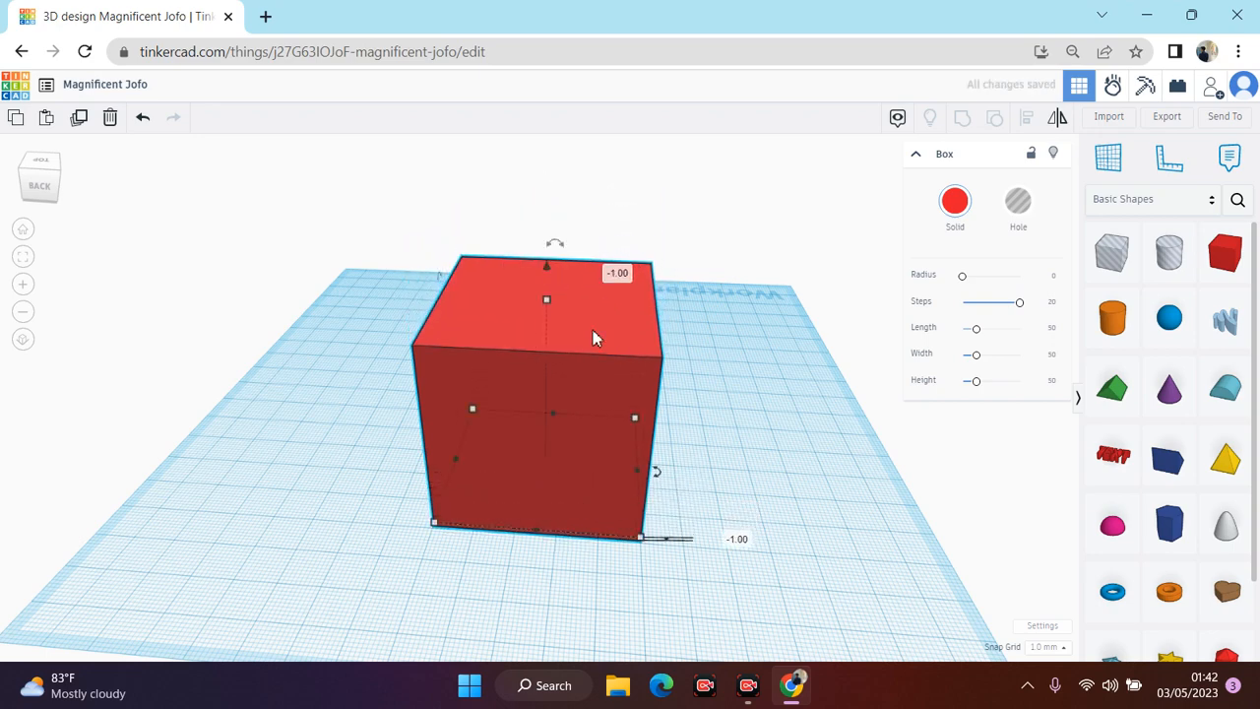
pyautogui.moveTo(593, 337); pyautogui.dragTo(583, 367)
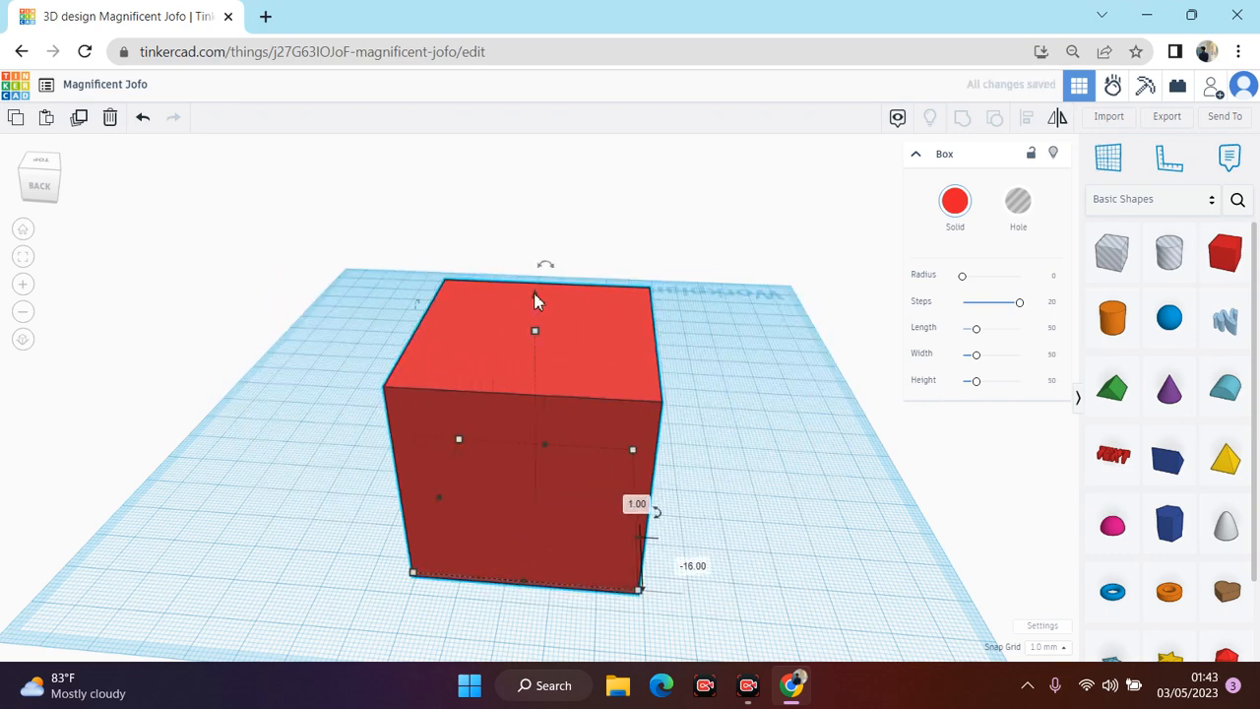
pyautogui.moveTo(534, 299)
pyautogui.mouseDown()
pyautogui.moveTo(551, 154)
pyautogui.moveTo(548, 296)
pyautogui.mouseUp()
pyautogui.click(39, 183)
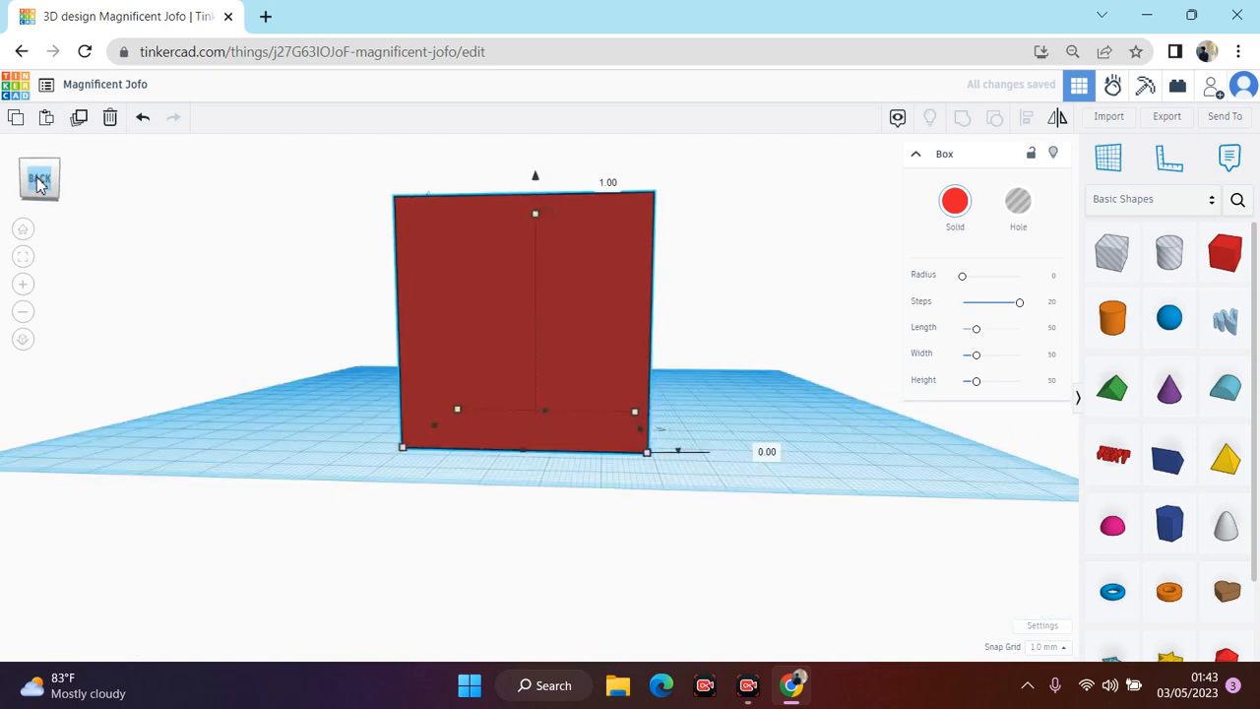
pyautogui.click(742, 389)
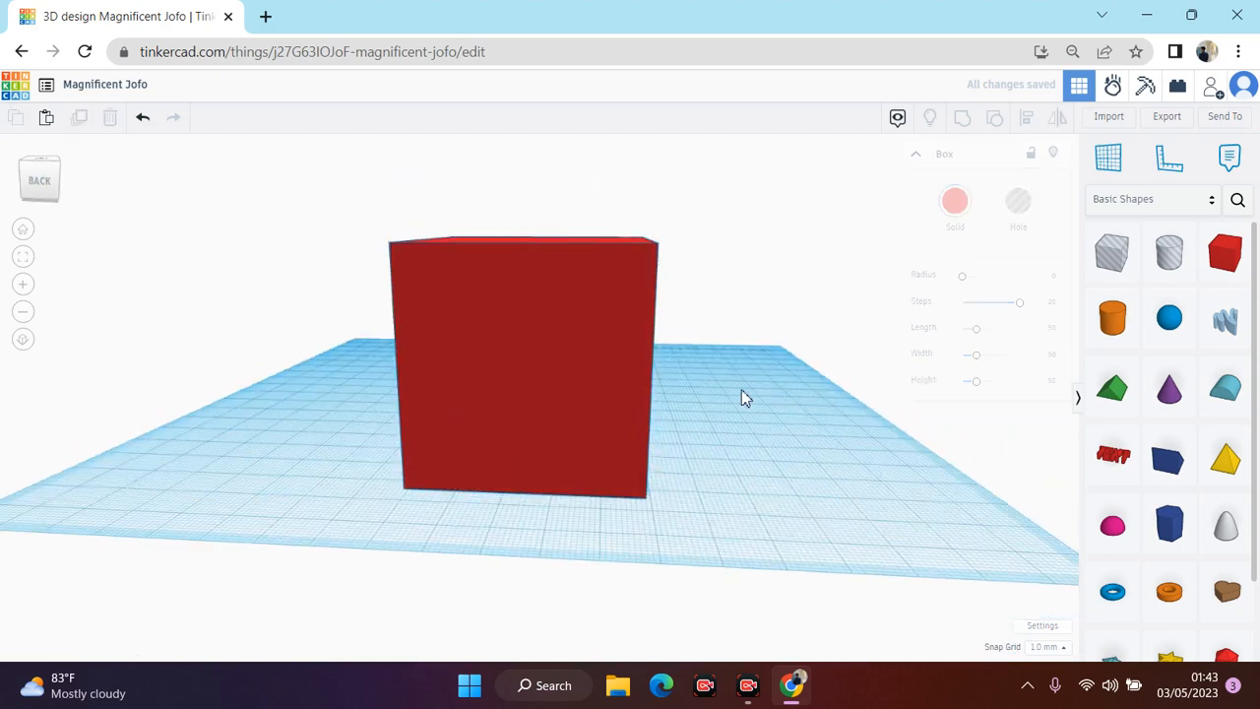
# Step: Shift the red box slightly along the workplane and raise it to 1 mm above the surface
pyautogui.click(615, 305)
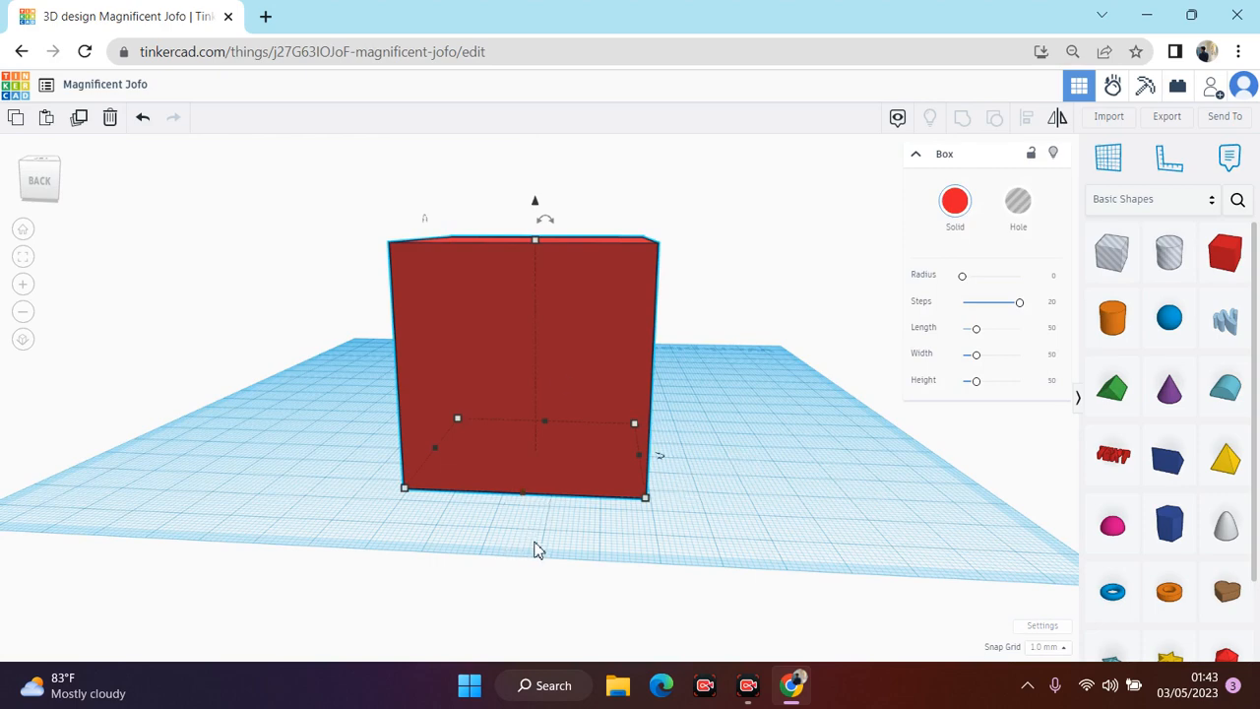
pyautogui.click(581, 464)
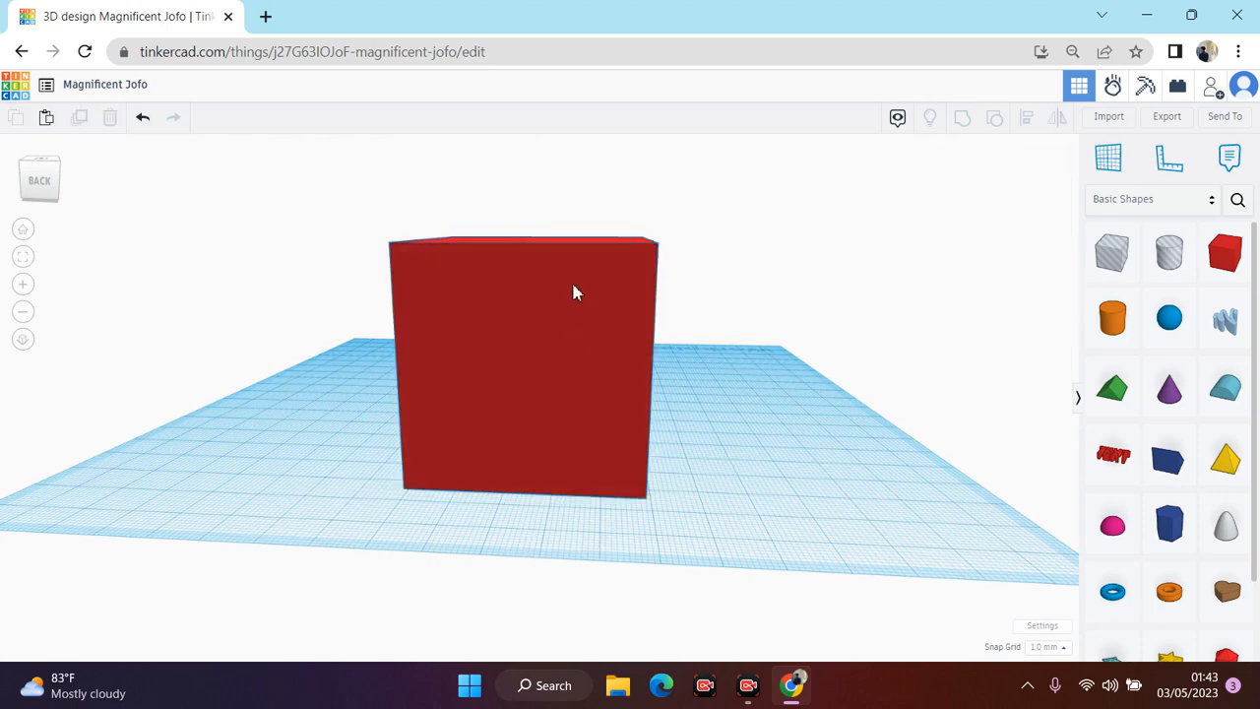
pyautogui.moveTo(574, 320); pyautogui.dragTo(577, 296)
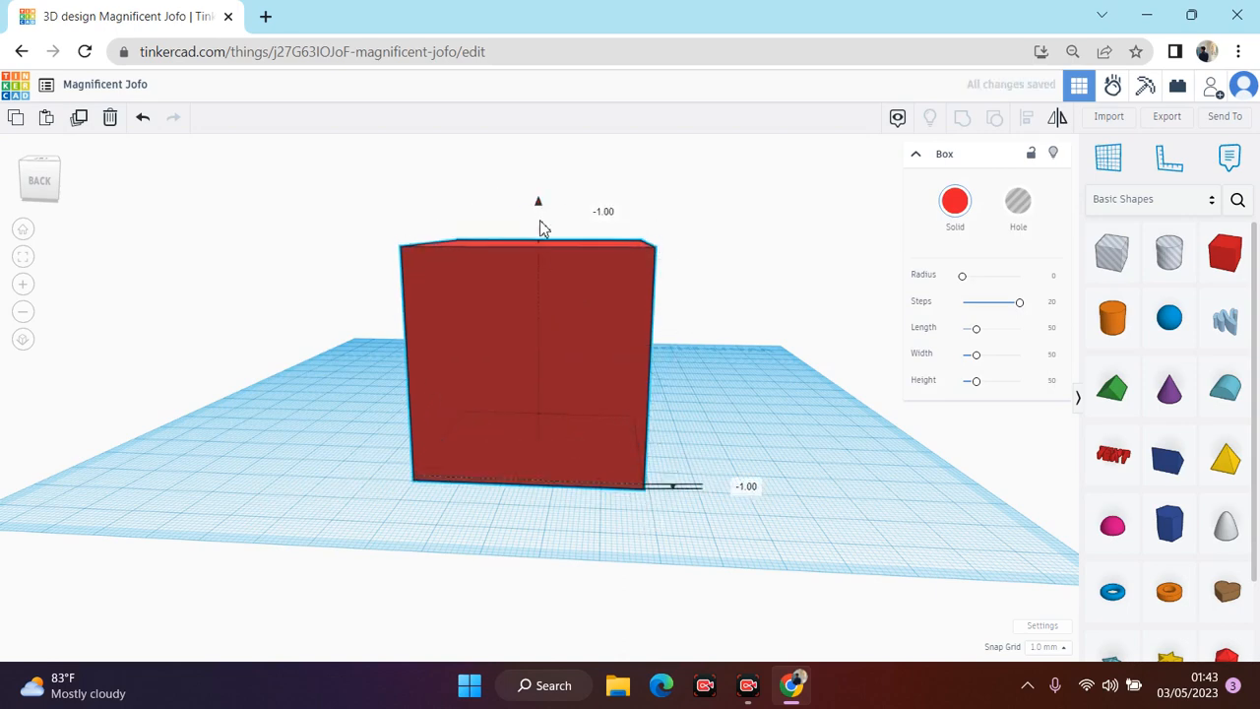
pyautogui.moveTo(539, 228); pyautogui.dragTo(551, 202)
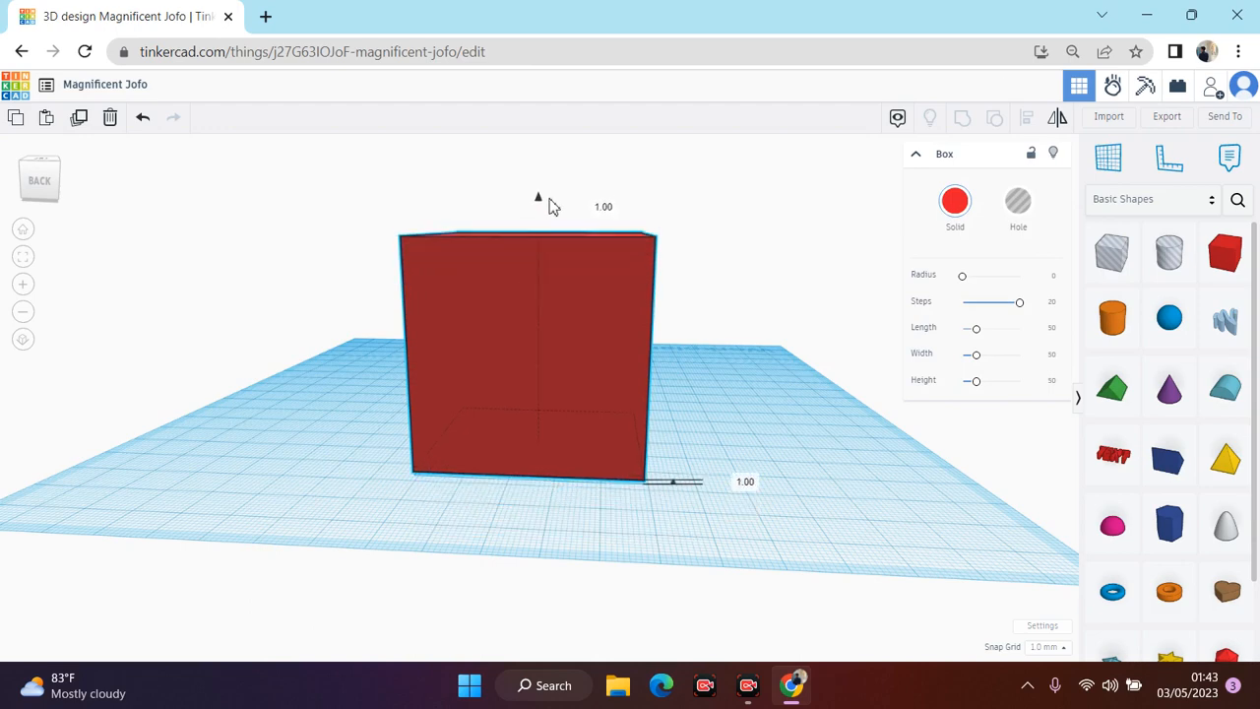
pyautogui.click(766, 424)
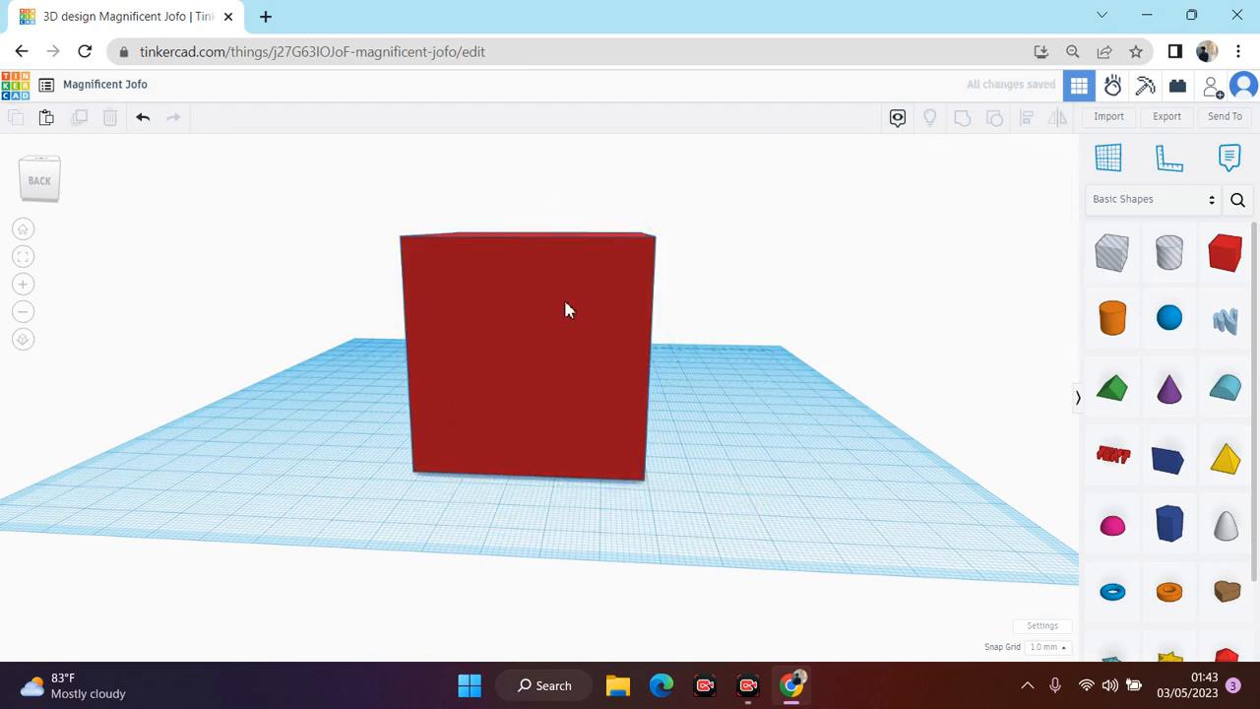
# Step: Stretch the red box freehand to about 68 mm high with a base of about 94 by 38 mm
pyautogui.click(51, 191)
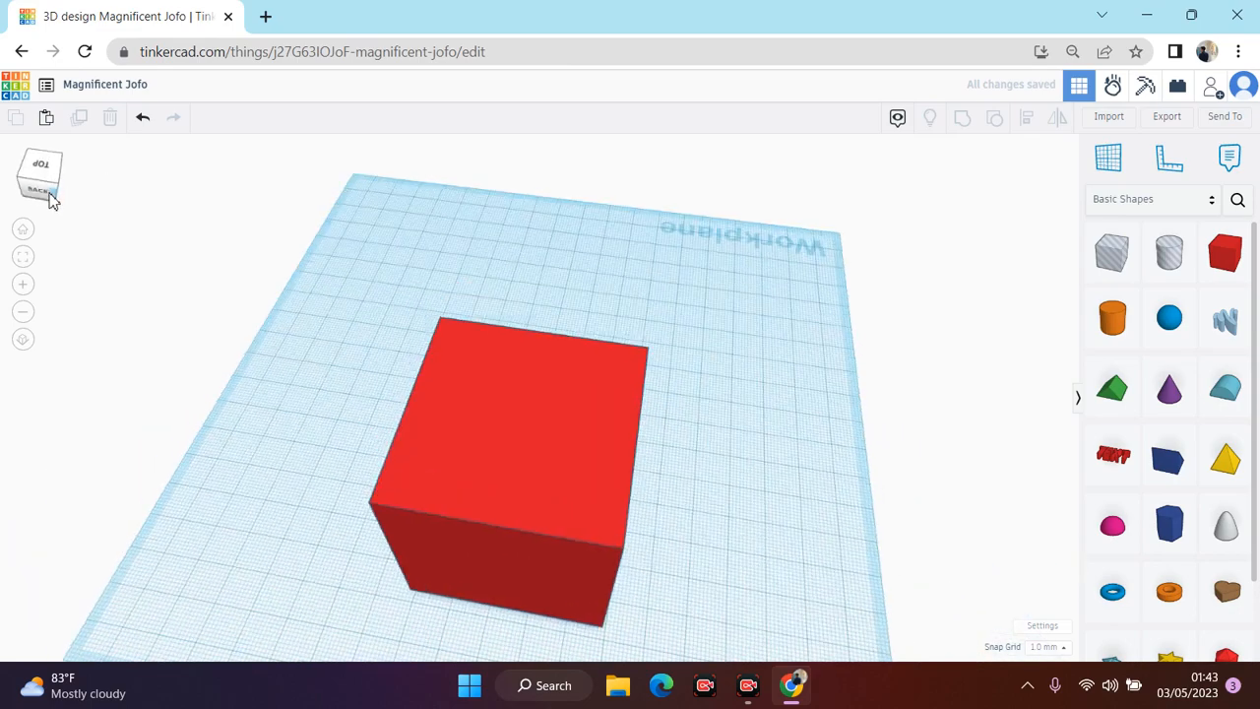
pyautogui.moveTo(53, 186); pyautogui.dragTo(52, 183)
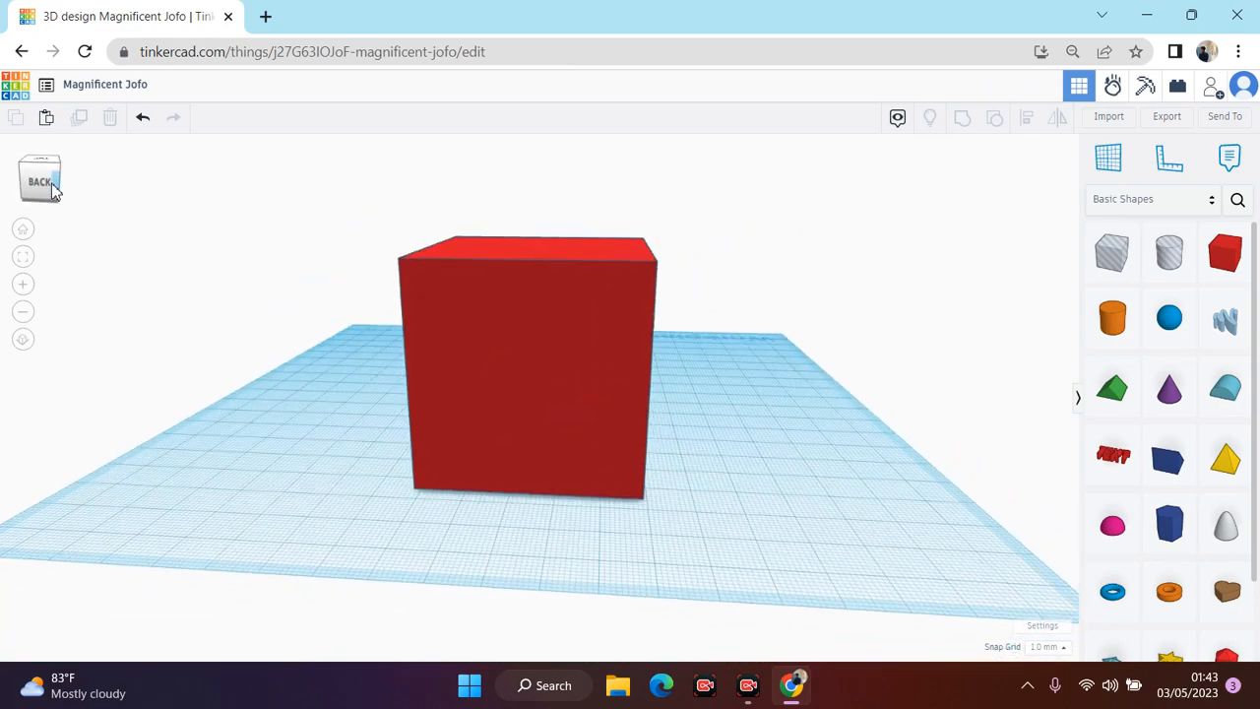
pyautogui.click(529, 258)
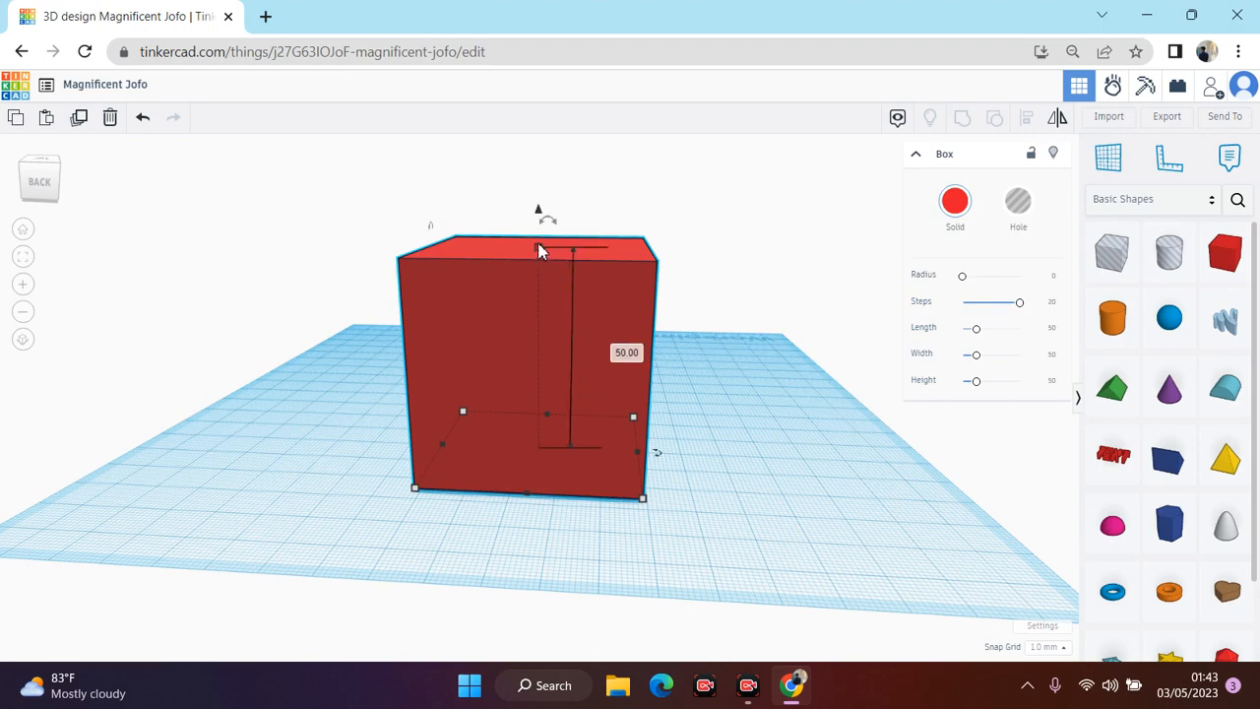
pyautogui.moveTo(538, 247); pyautogui.dragTo(539, 168)
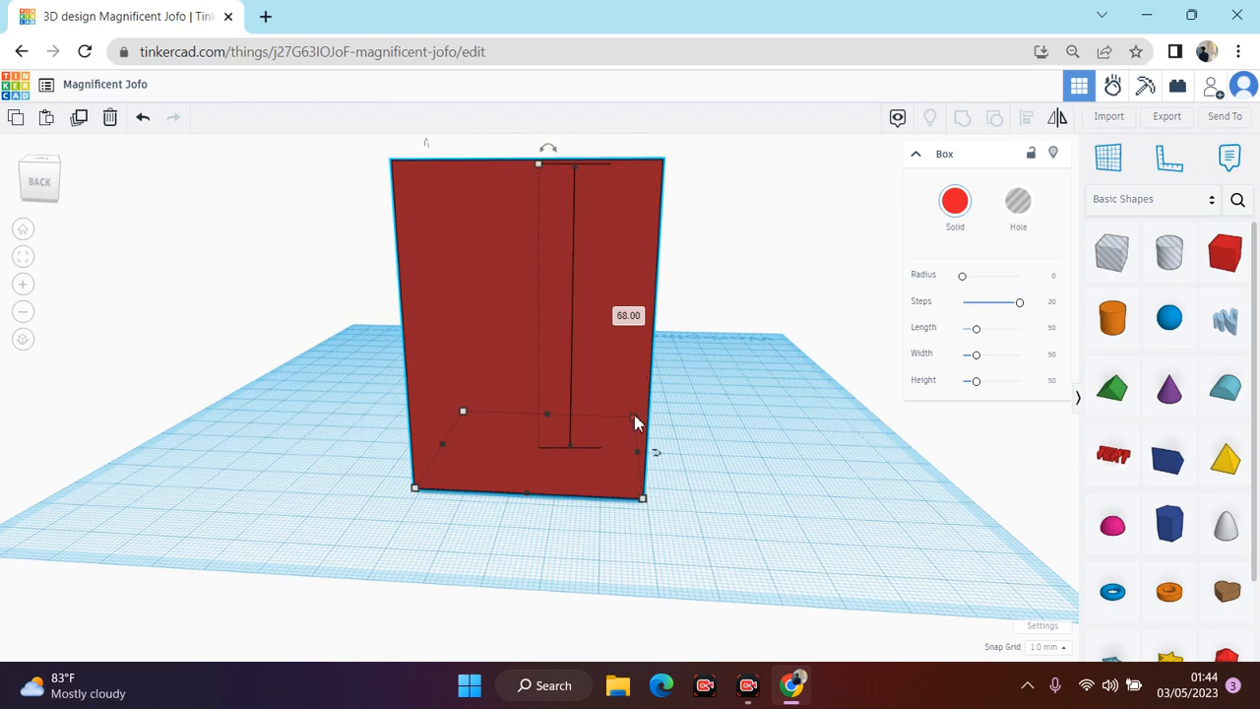
pyautogui.moveTo(633, 419); pyautogui.dragTo(746, 442)
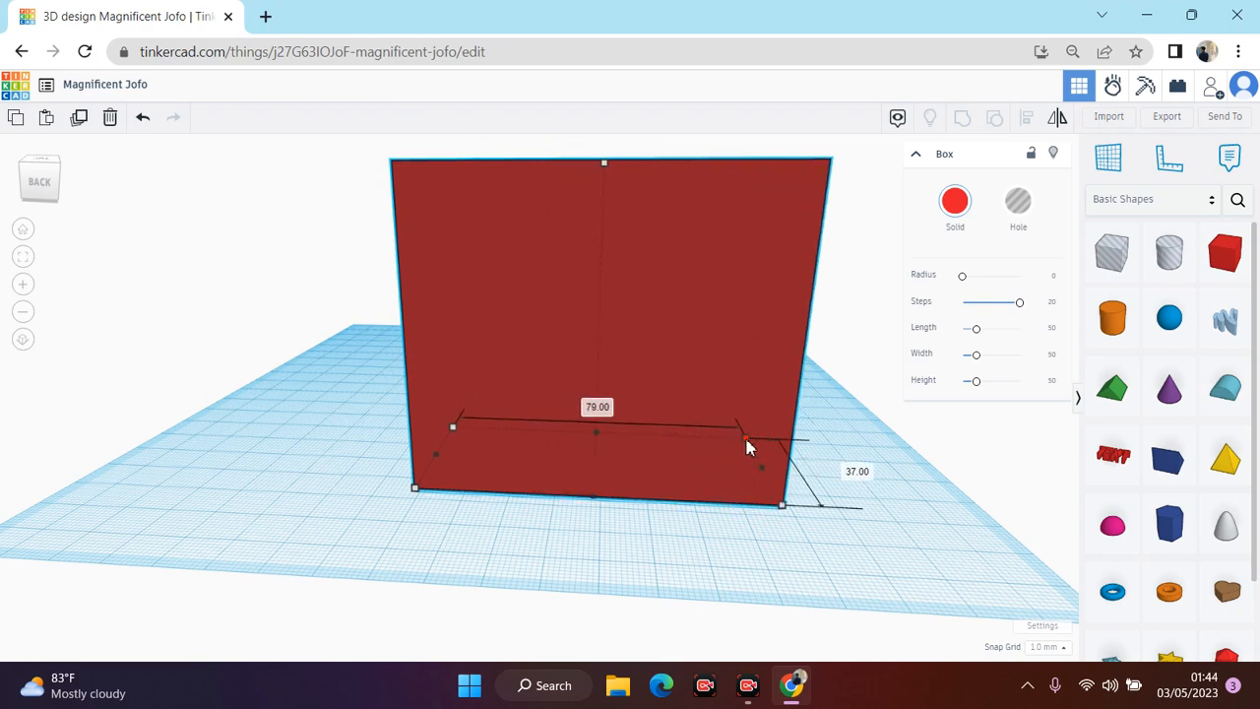
pyautogui.moveTo(394, 497); pyautogui.dragTo(347, 495)
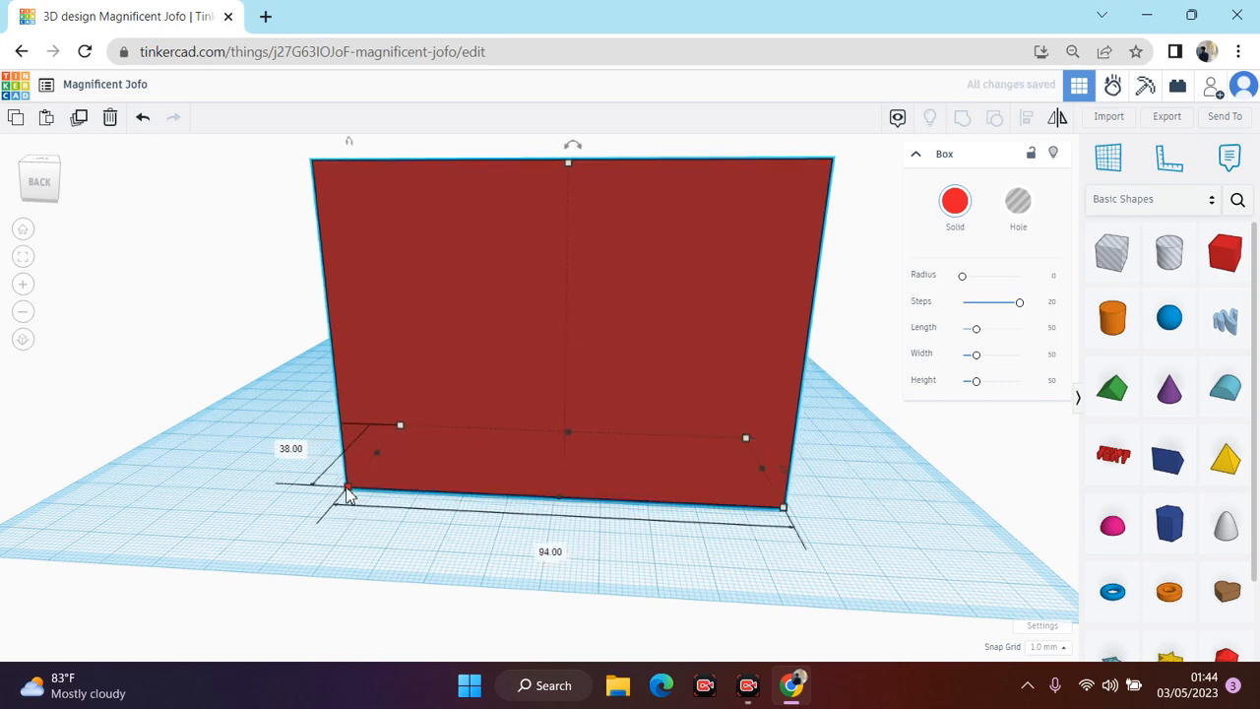
# Step: Shorten the stretched box slightly and undo all of its freehand resizing
pyautogui.click(56, 187)
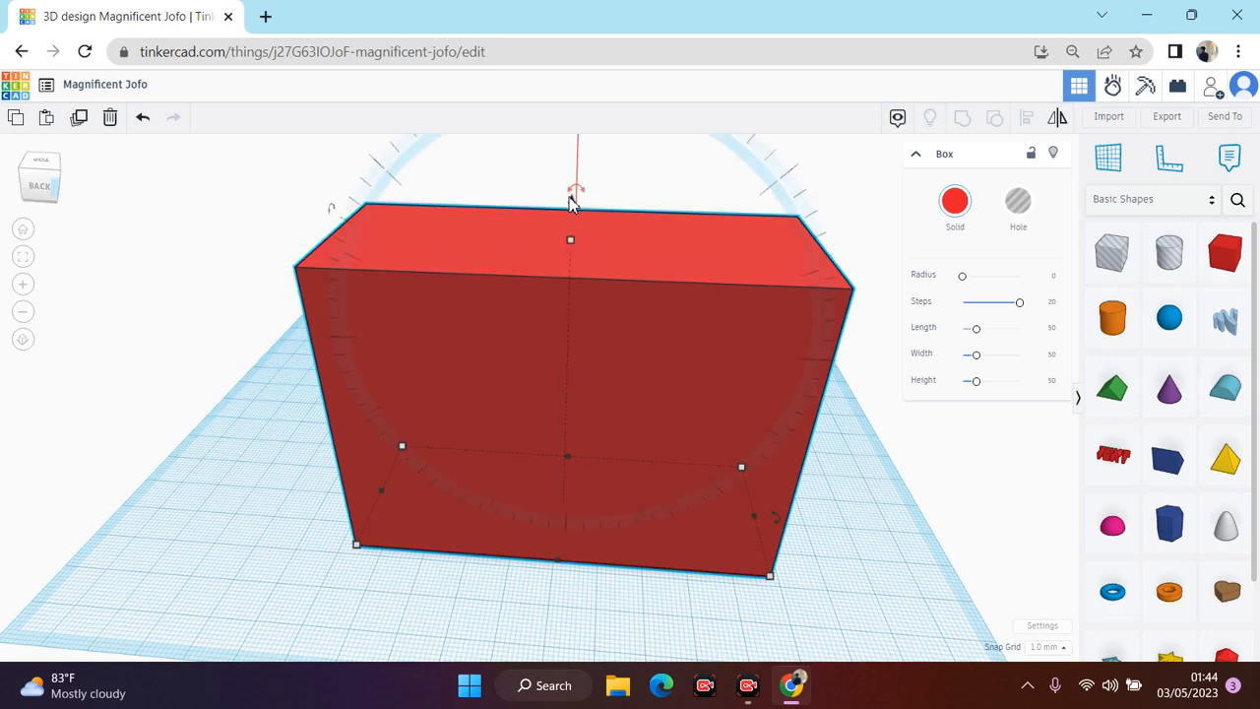
pyautogui.moveTo(572, 240)
pyautogui.mouseDown()
pyautogui.moveTo(573, 197)
pyautogui.moveTo(574, 244)
pyautogui.mouseUp()
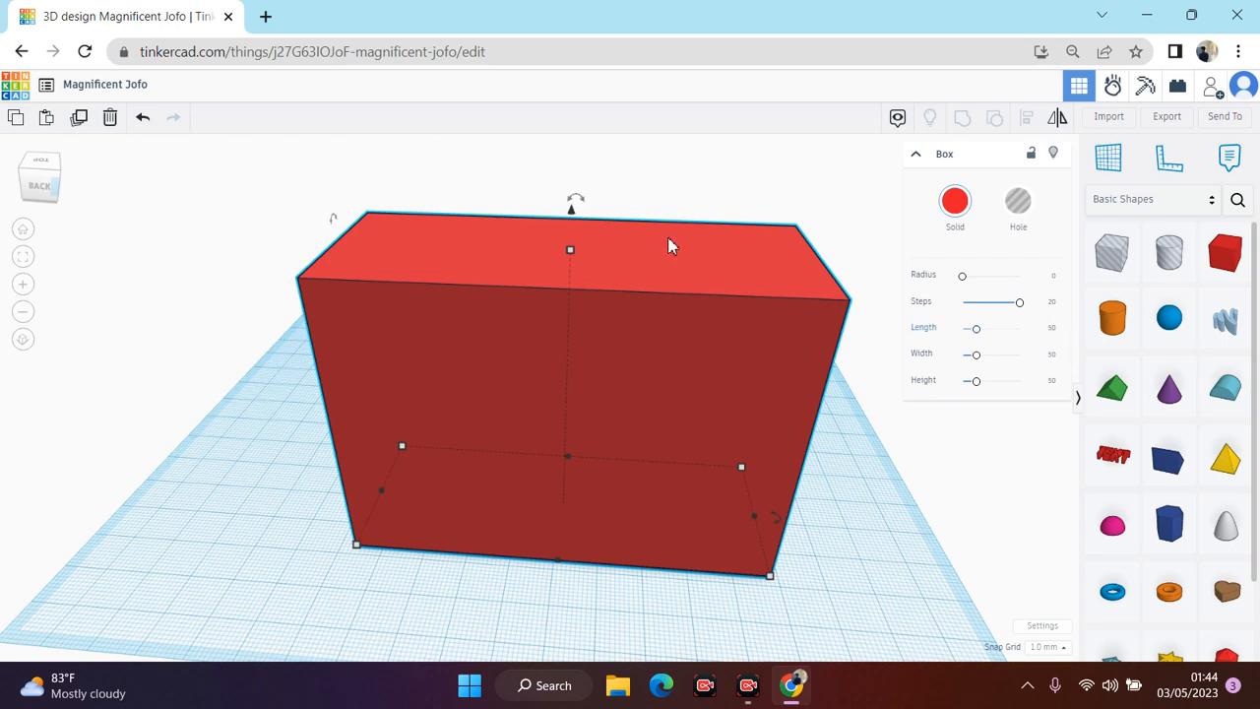
pyautogui.hotkey('ctrl', 'z')
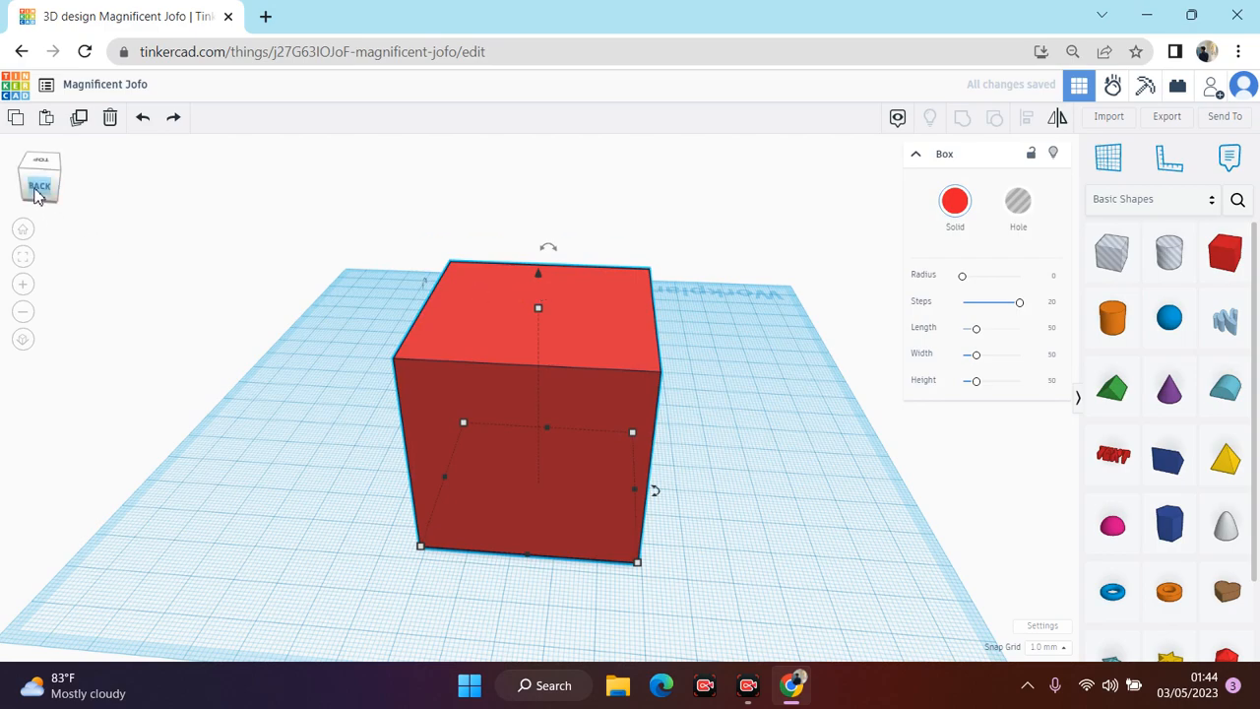
# Step: Face the back of the red box and move it about 9 mm and 8 mm across the workplane
pyautogui.moveTo(38, 194)
pyautogui.mouseDown()
pyautogui.moveTo(76, 197)
pyautogui.moveTo(46, 189)
pyautogui.mouseUp()
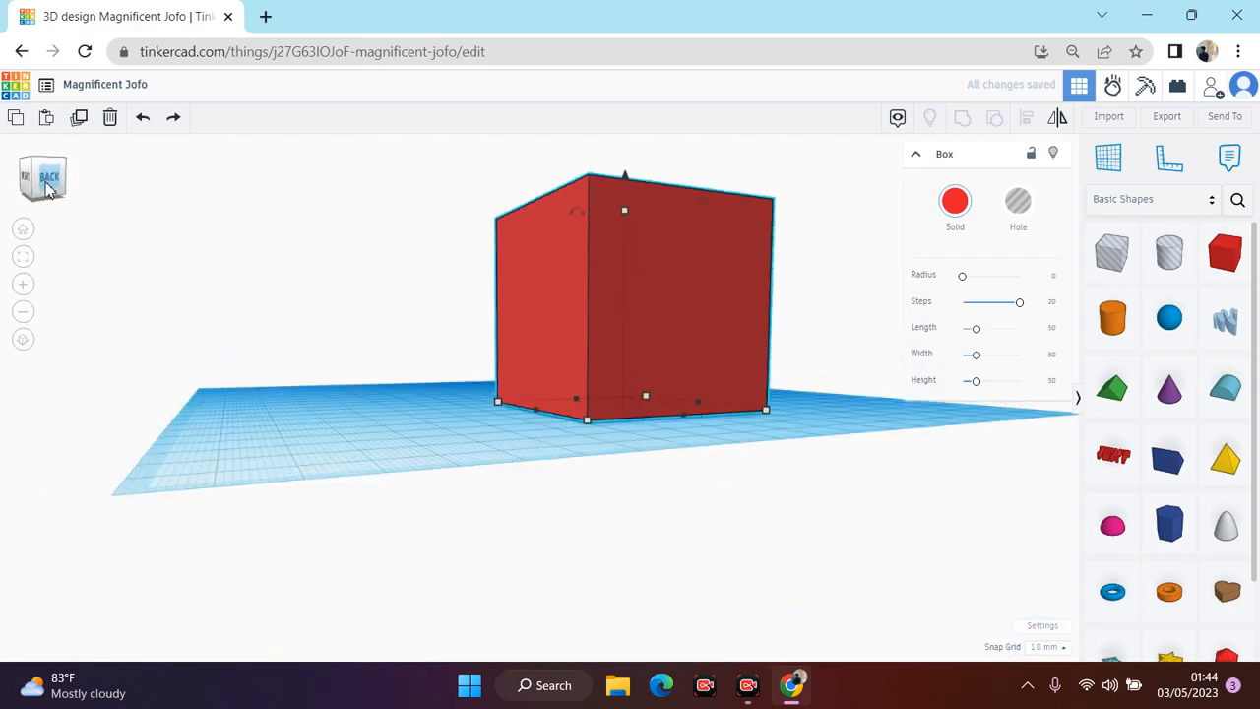
pyautogui.click(46, 189)
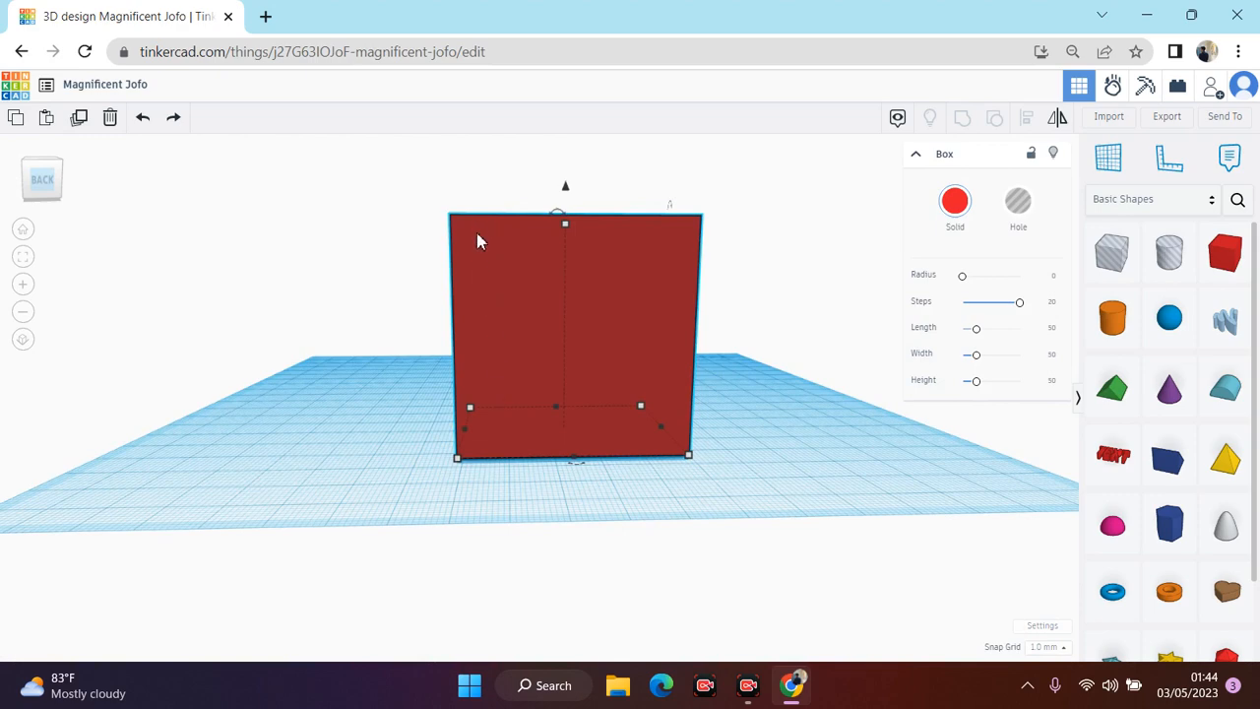
pyautogui.moveTo(476, 240); pyautogui.dragTo(521, 245)
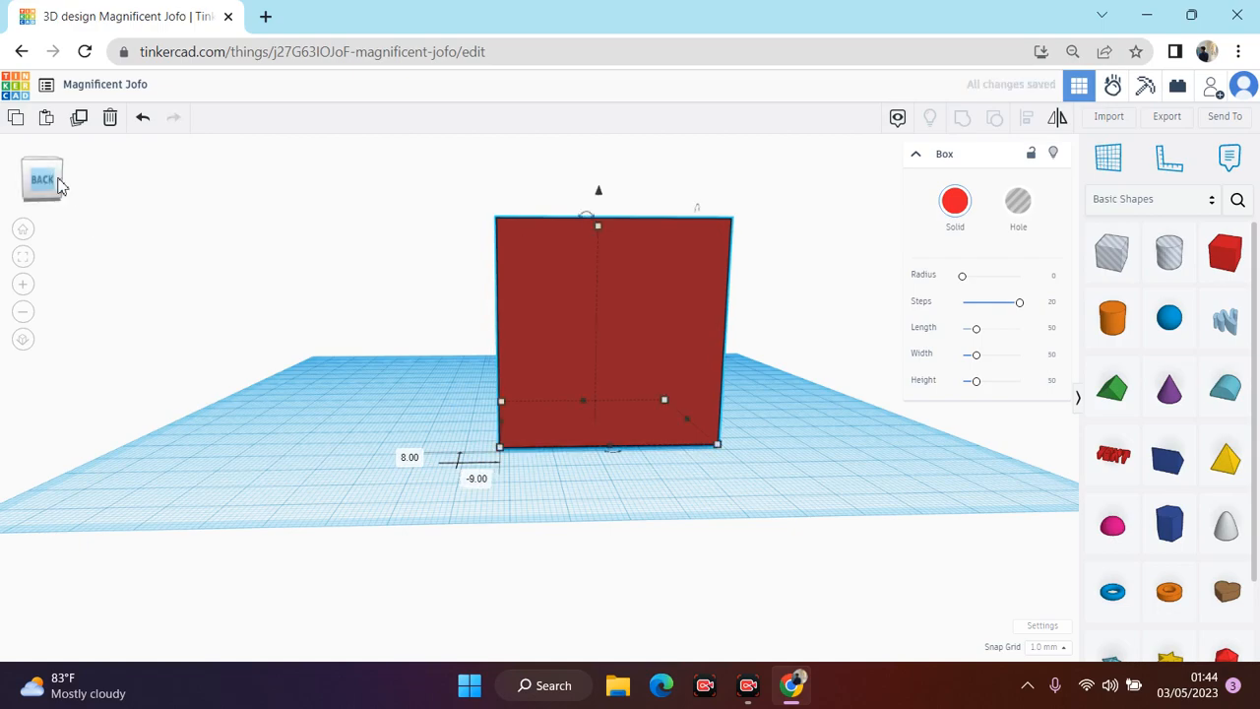
# Step: Turn to the right-side view and move the red box about 15 mm and 36 mm across the workplane
pyautogui.click(59, 187)
pyautogui.moveTo(99, 180); pyautogui.dragTo(68, 187)
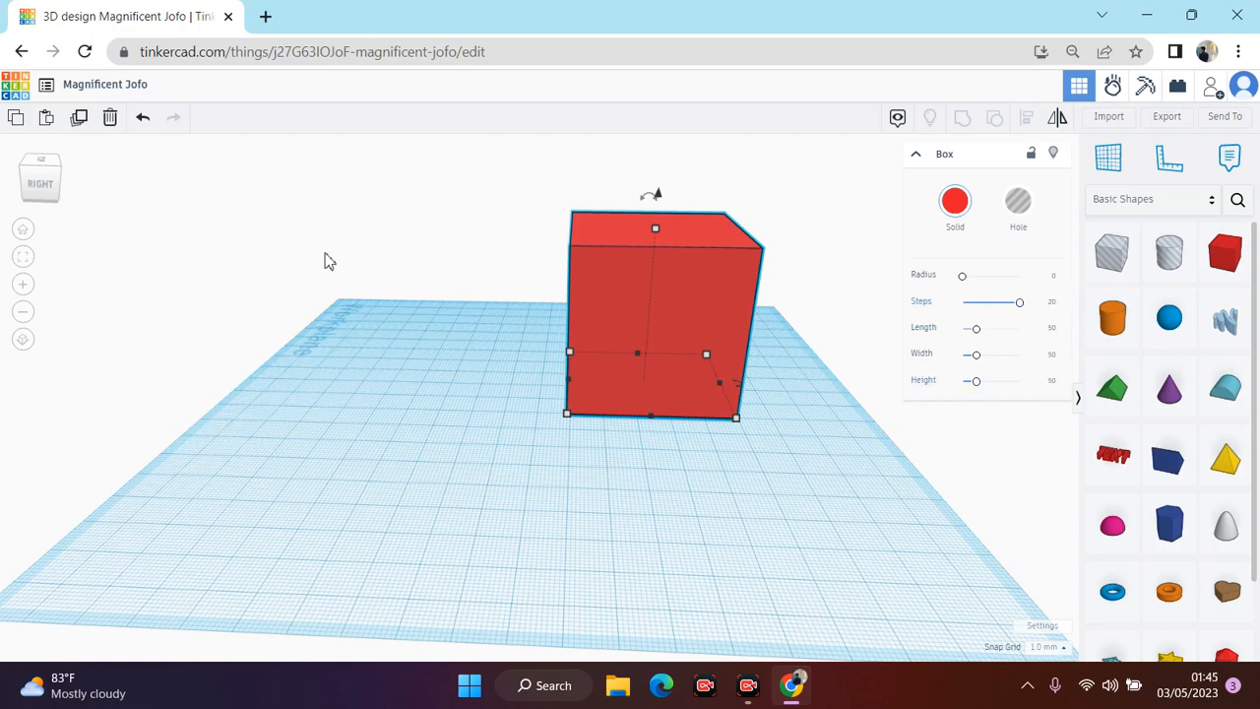
pyautogui.moveTo(38, 191); pyautogui.dragTo(36, 189)
pyautogui.moveTo(574, 280); pyautogui.dragTo(502, 335)
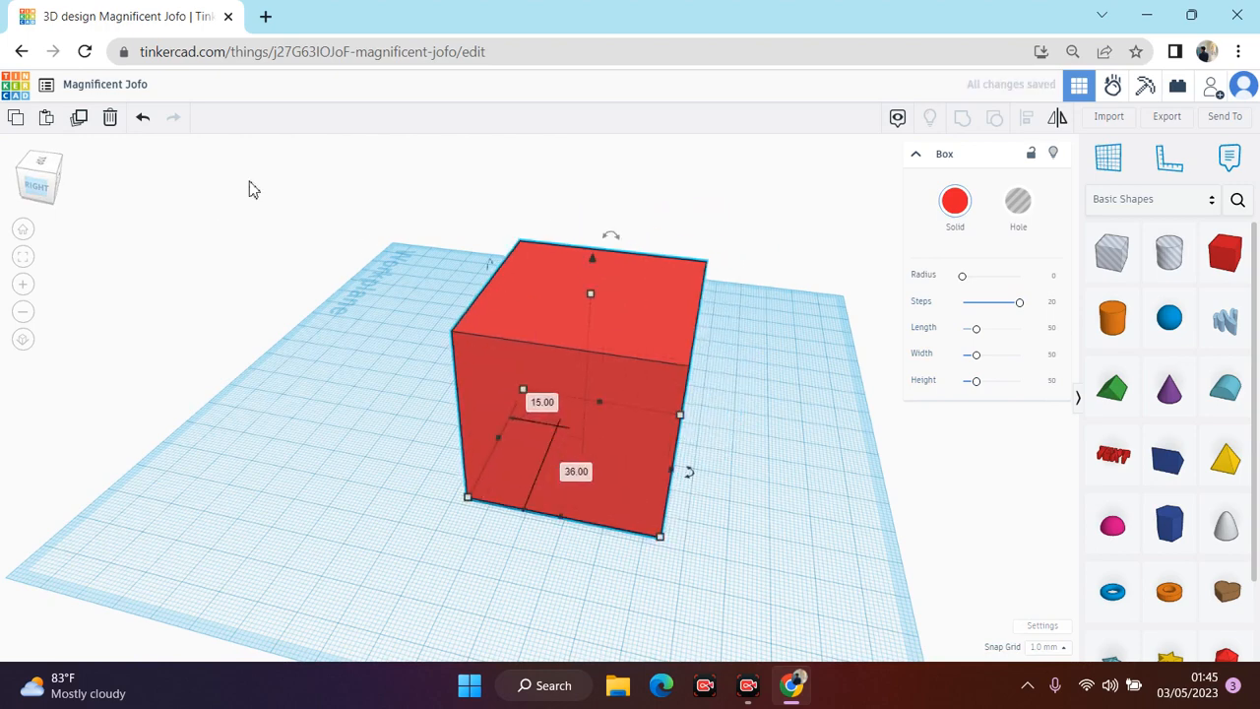
# Step: Delete the red box and face the empty workplane from the right side
pyautogui.click(55, 166)
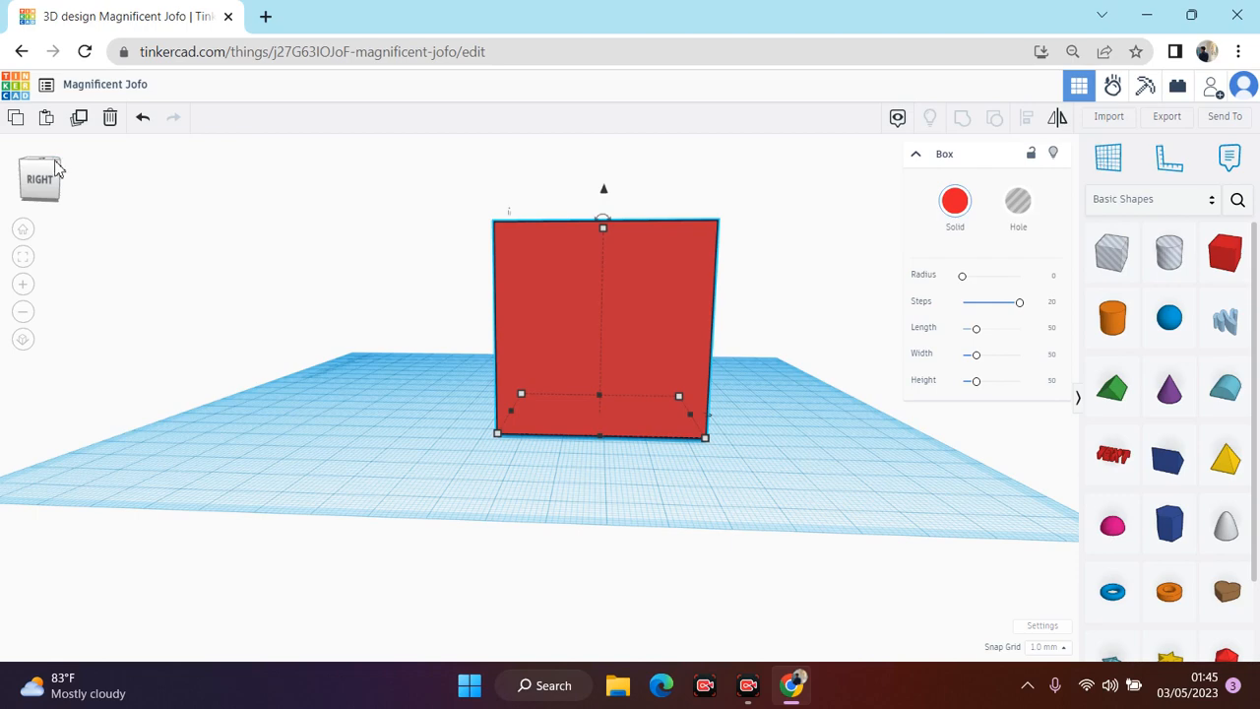
pyautogui.click(49, 160)
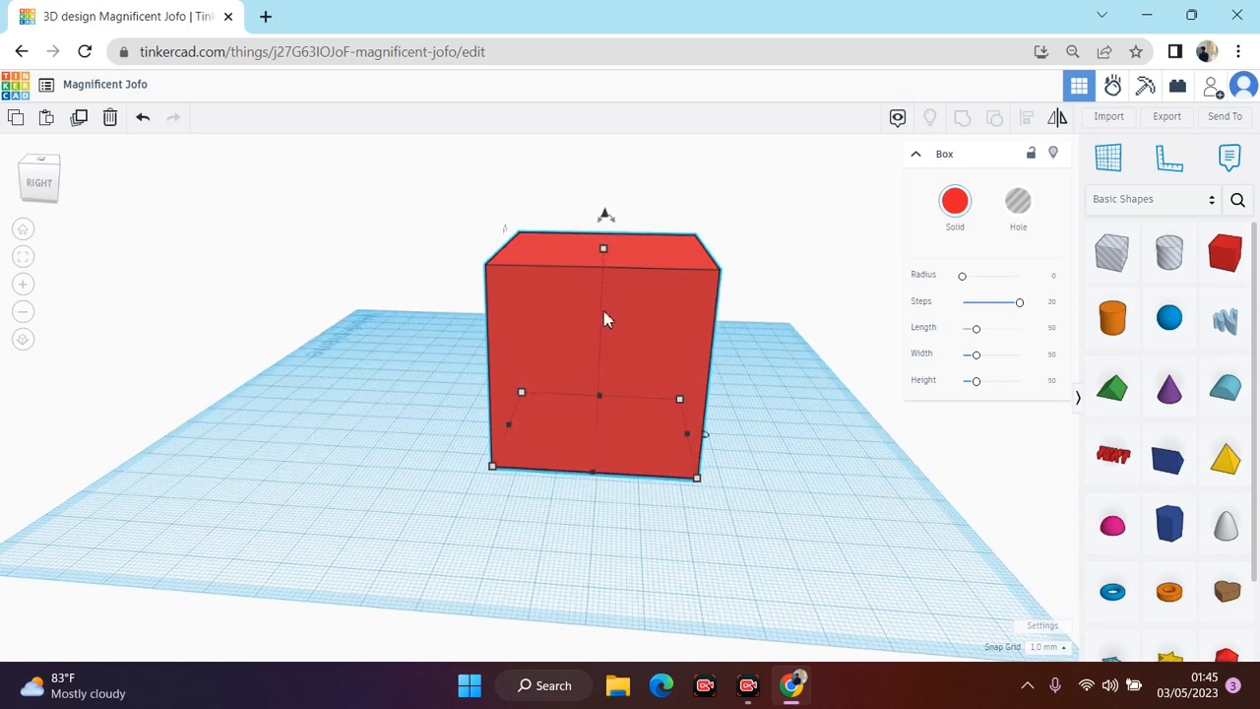
pyautogui.press('Delete')
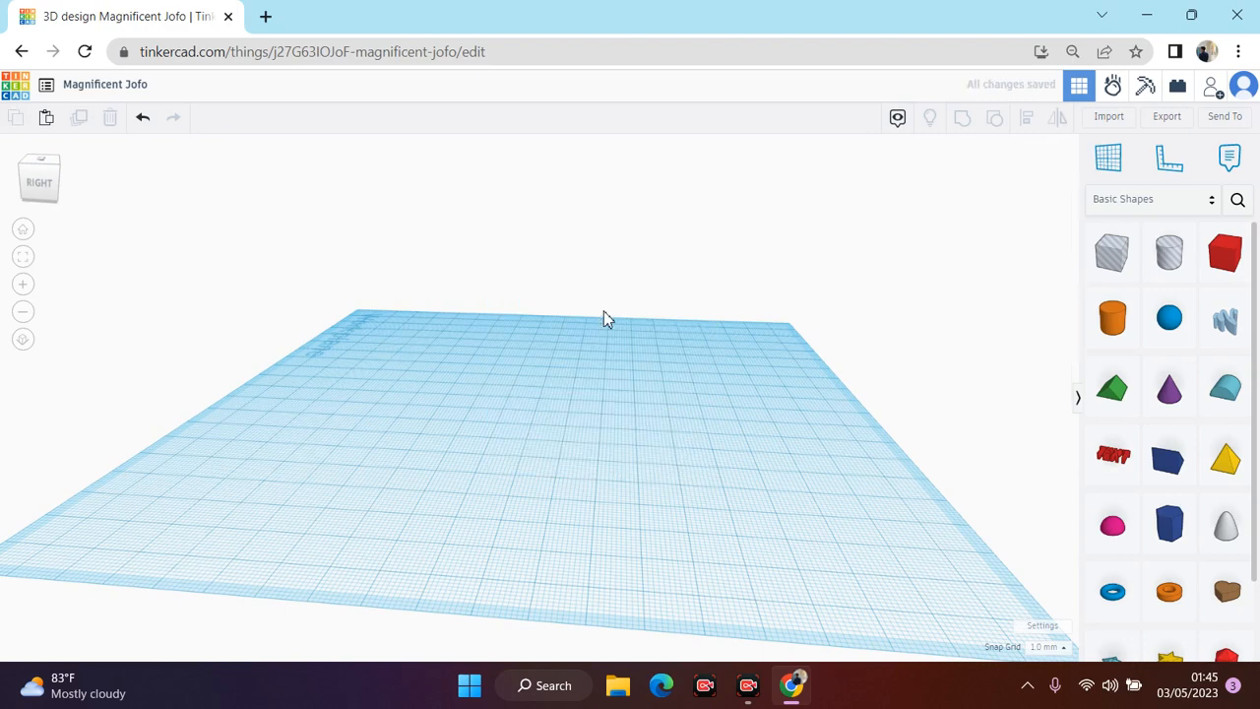
pyautogui.click(56, 187)
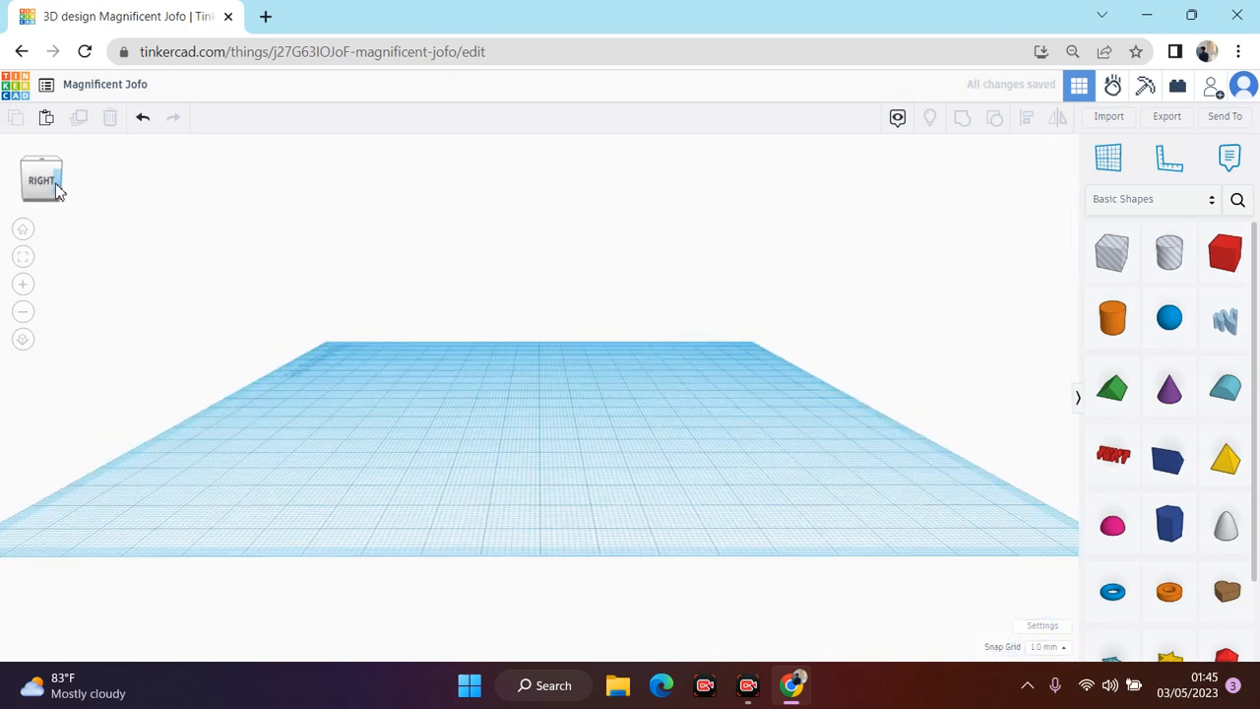
# Step: Place a red box near the middle of the empty workplane and select it
pyautogui.moveTo(56, 183); pyautogui.dragTo(57, 185)
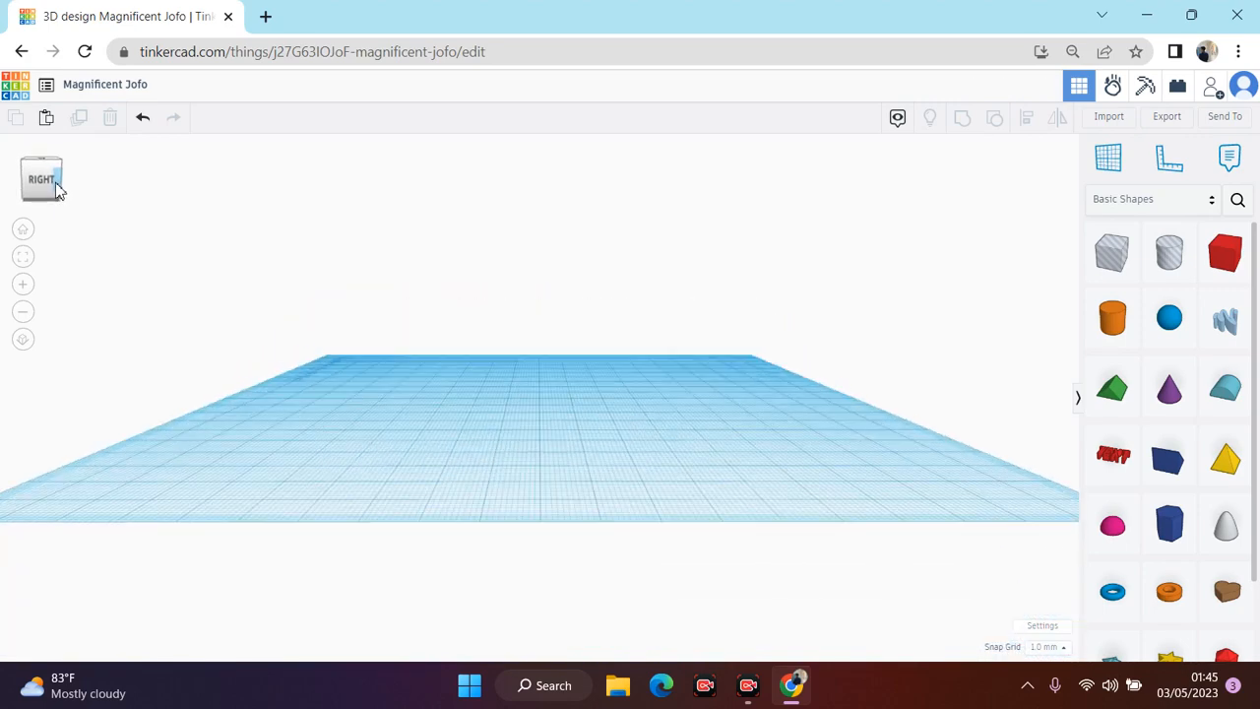
pyautogui.click(21, 312)
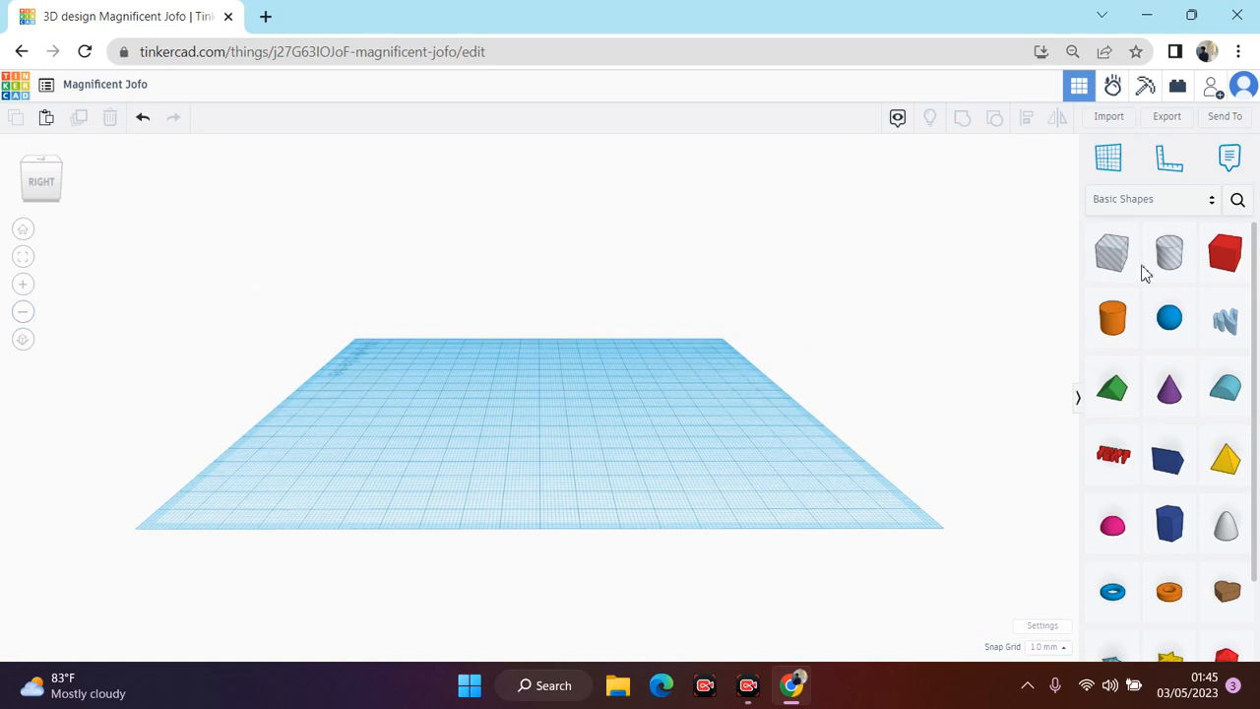
pyautogui.moveTo(1224, 253); pyautogui.dragTo(534, 394)
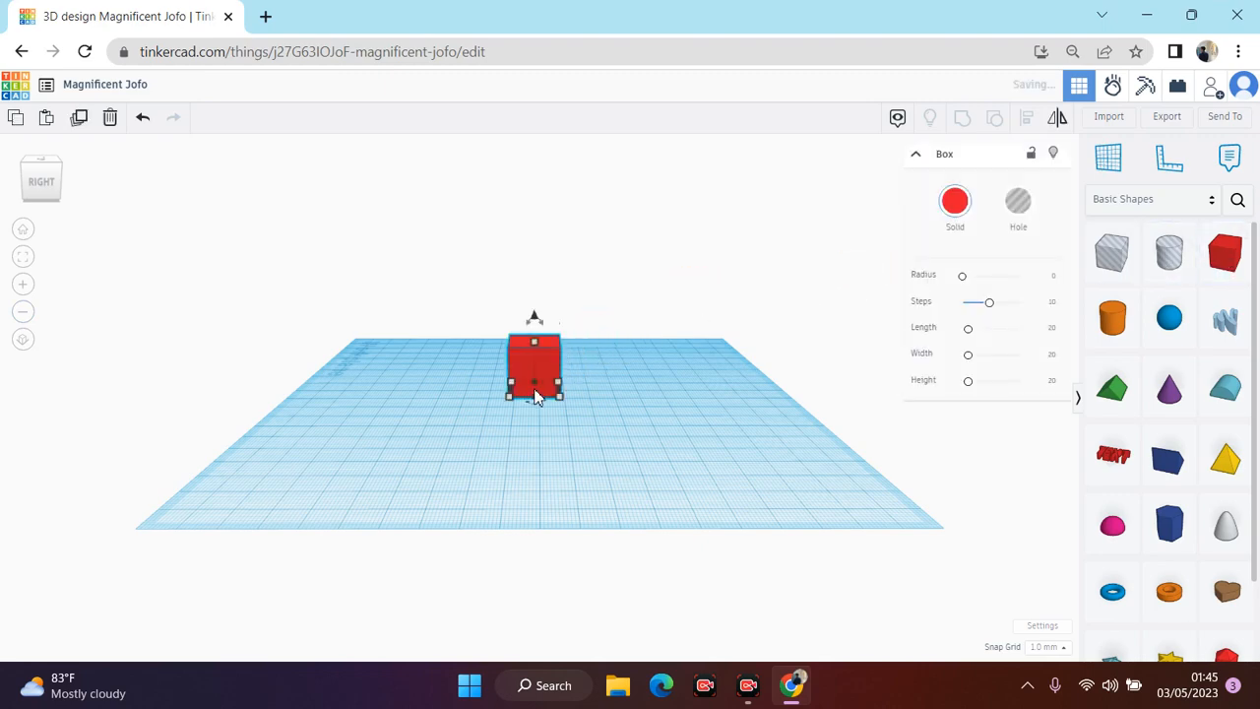
pyautogui.click(28, 287)
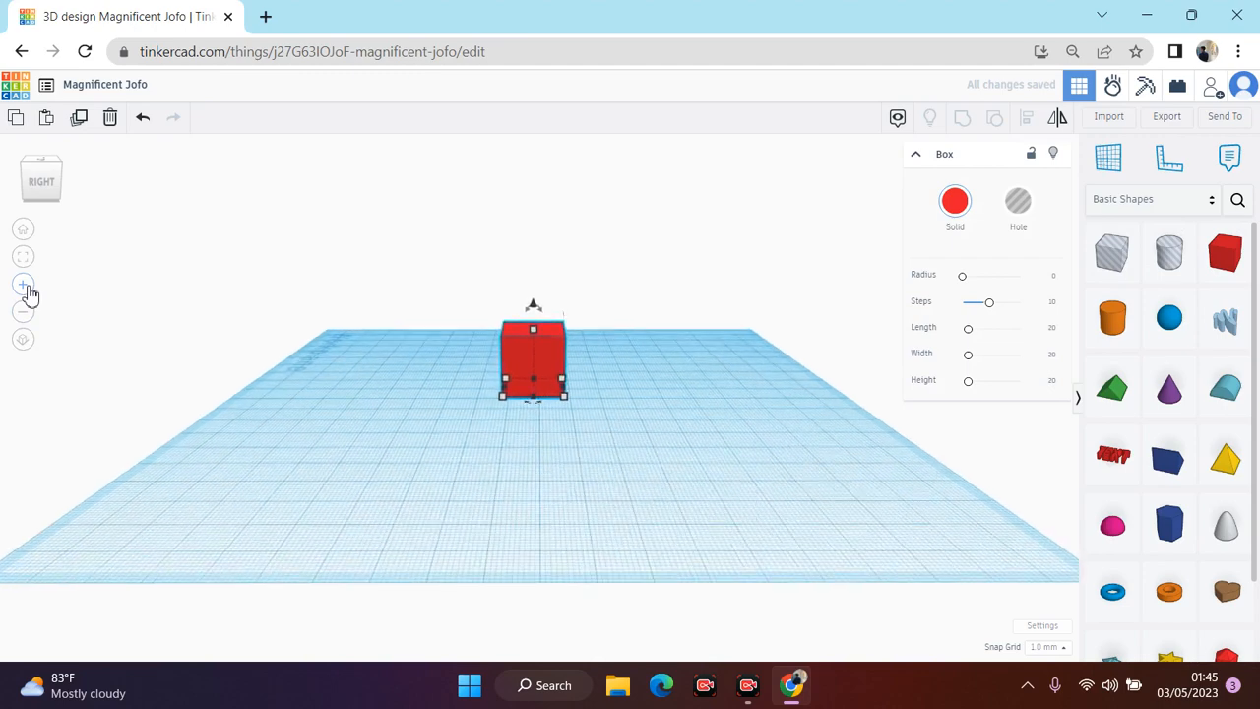
pyautogui.click(27, 288)
pyautogui.click(28, 288)
pyautogui.click(27, 288)
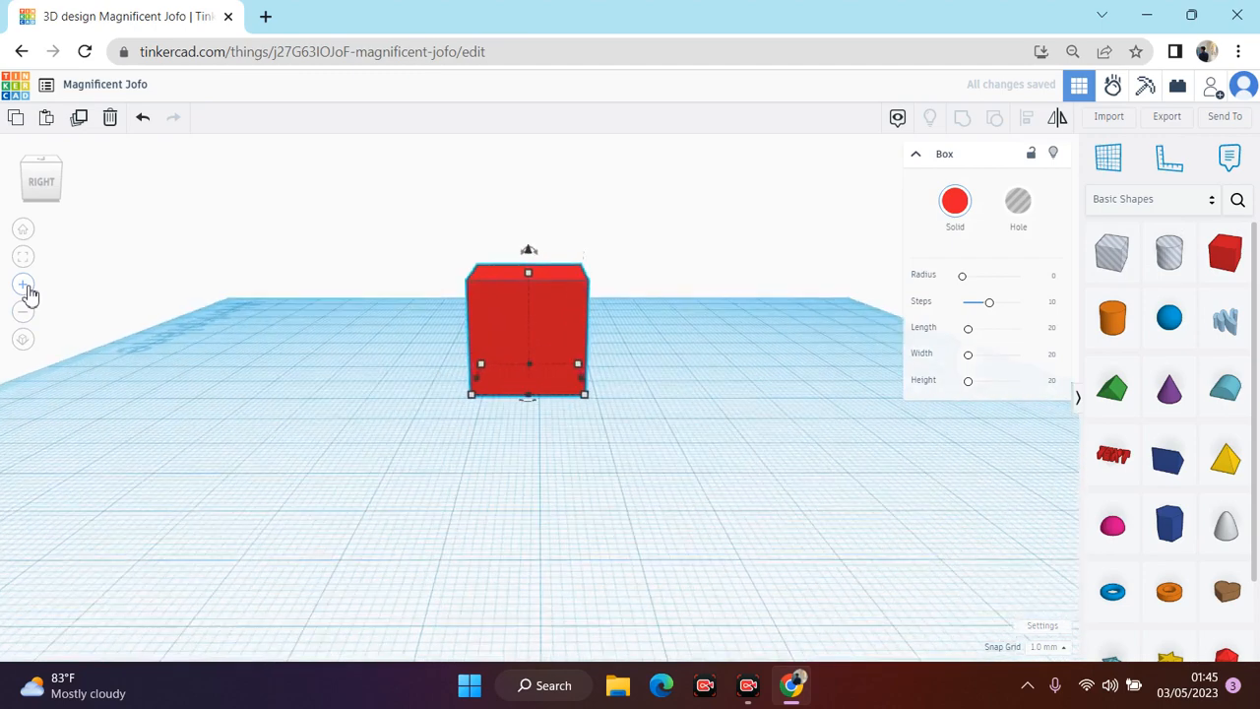
pyautogui.click(599, 379)
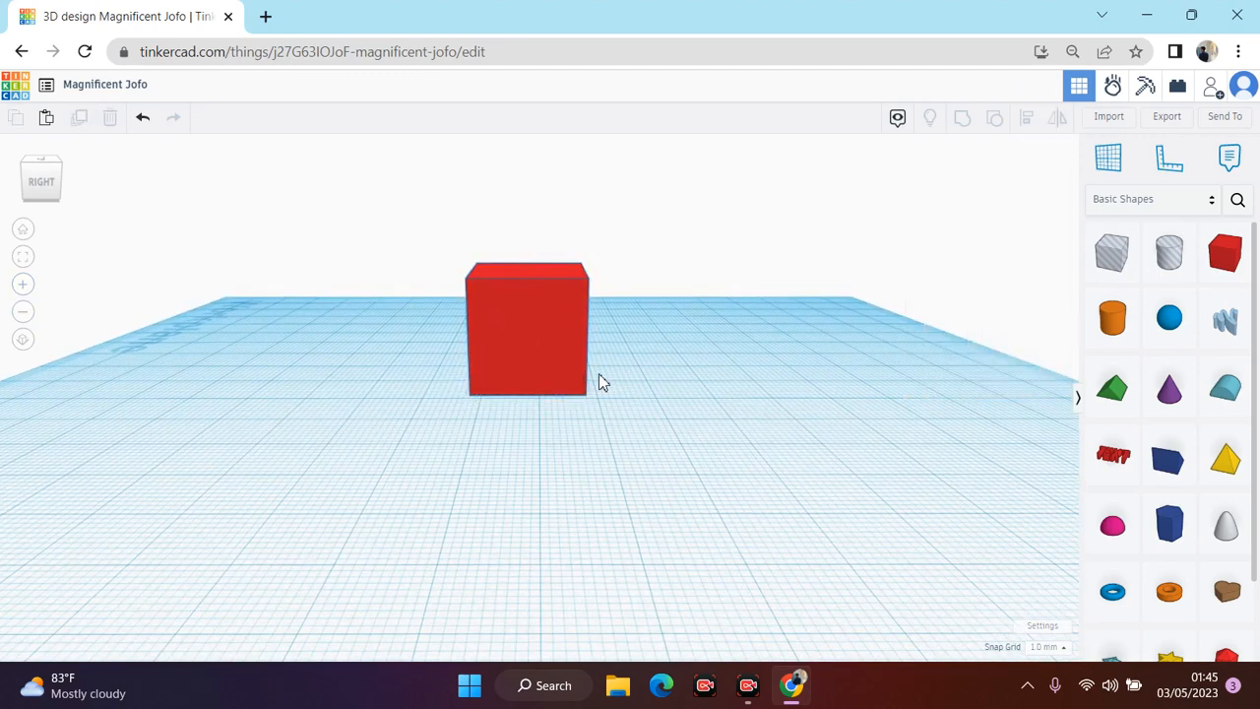
pyautogui.click(546, 352)
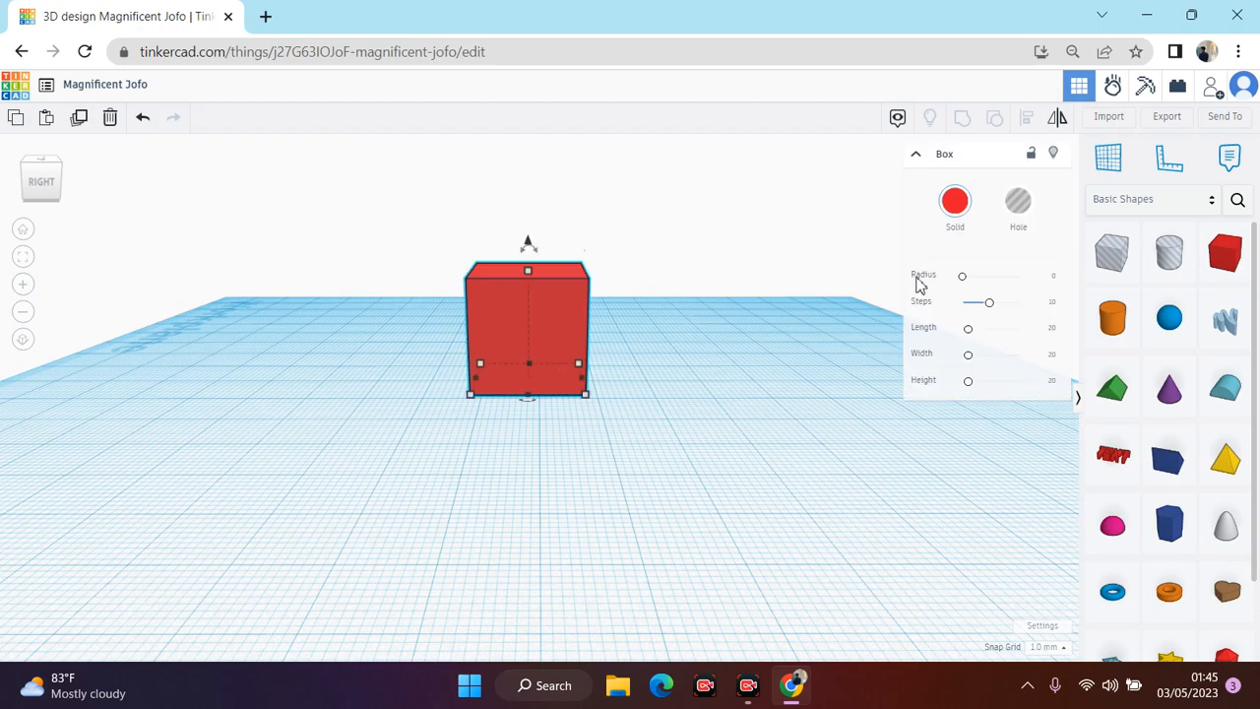
# Step: Set the red box's width to 50 and its height to 30
pyautogui.click(1054, 357)
pyautogui.press('Return')
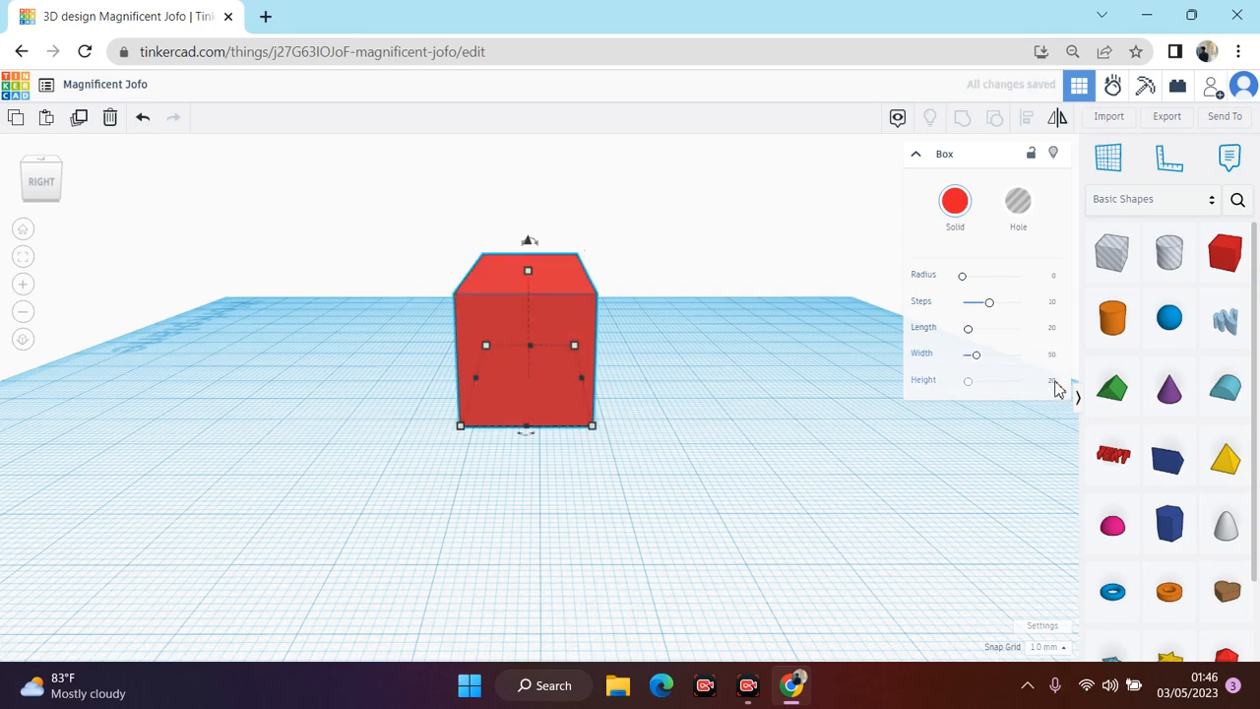
pyautogui.click(1055, 383)
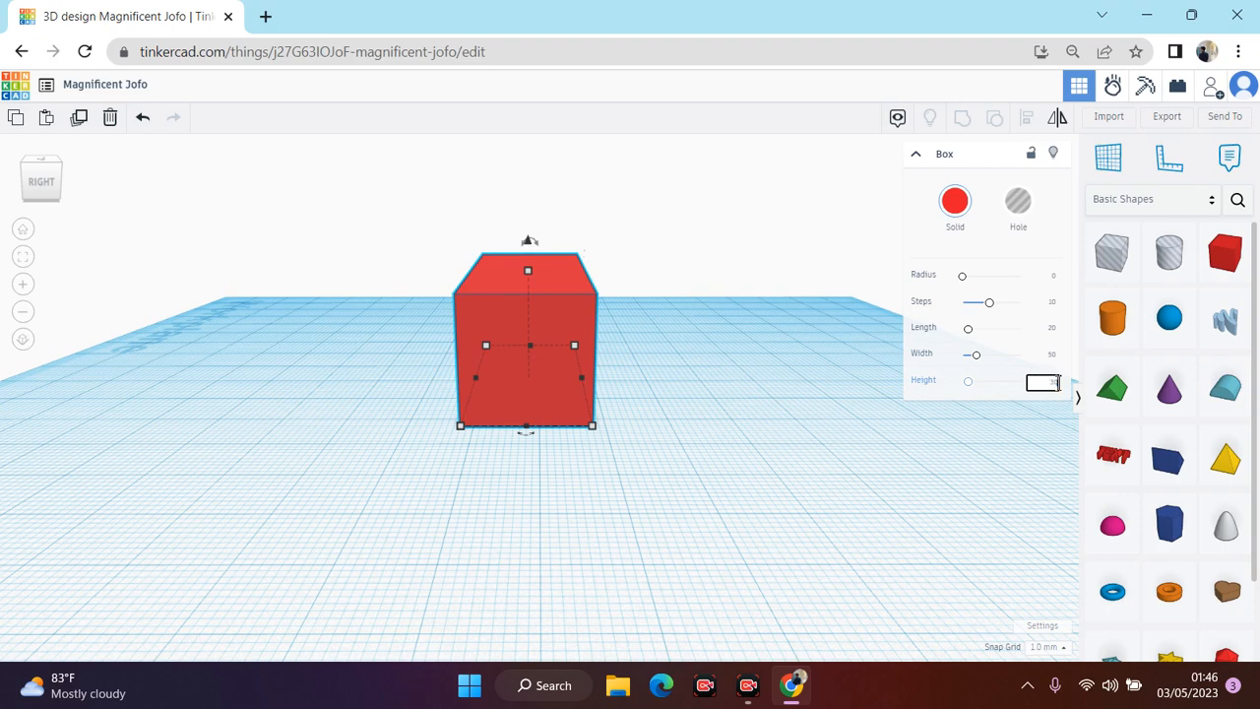
pyautogui.press('Return')
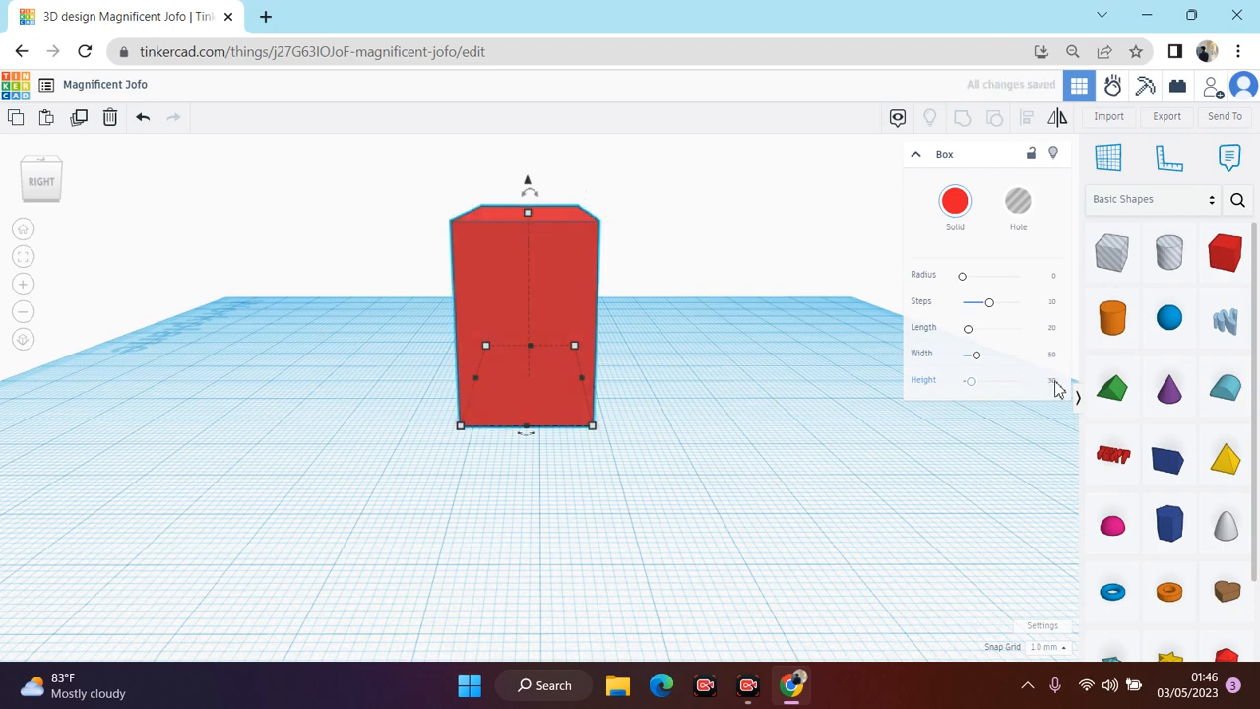
# Step: Set the red box's length to 10
pyautogui.click(61, 181)
pyautogui.click(45, 182)
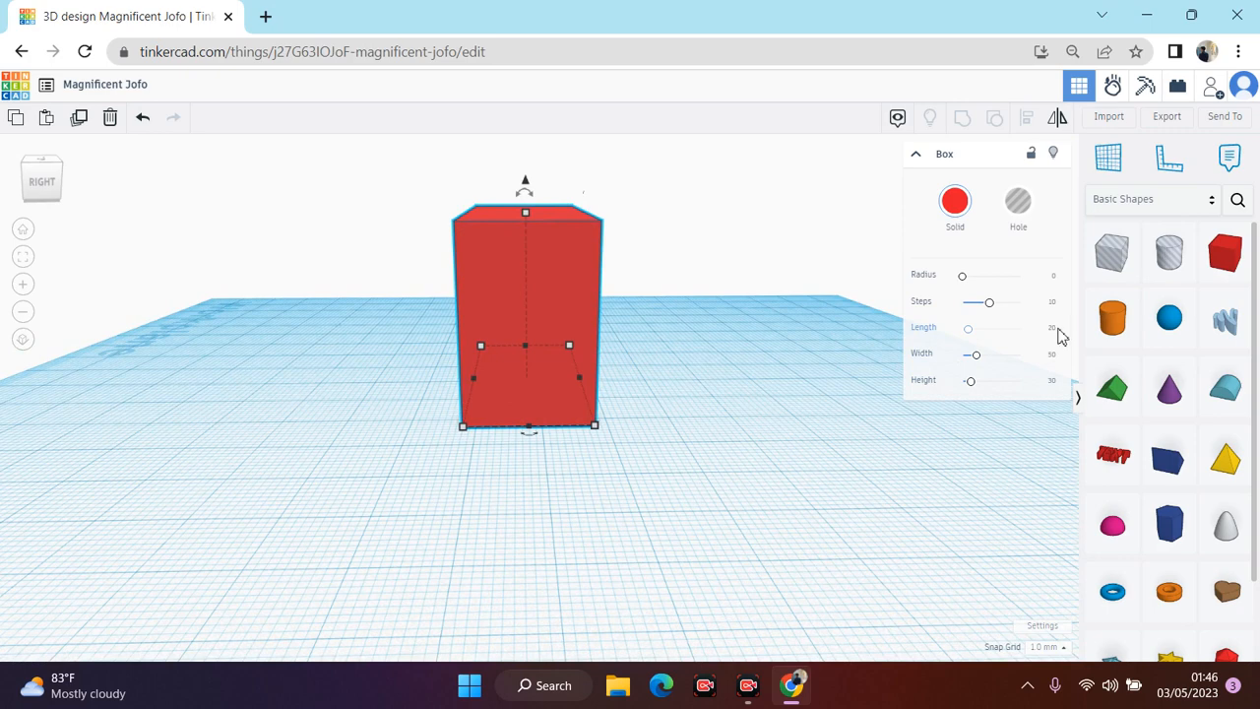
pyautogui.click(1053, 328)
pyautogui.write('10')
pyautogui.press('Return')
# Step: Undo the box's dimension changes and its placement, back to an empty workplane
pyautogui.moveTo(42, 199)
pyautogui.mouseDown()
pyautogui.moveTo(84, 198)
pyautogui.moveTo(42, 198)
pyautogui.mouseUp()
pyautogui.click(40, 197)
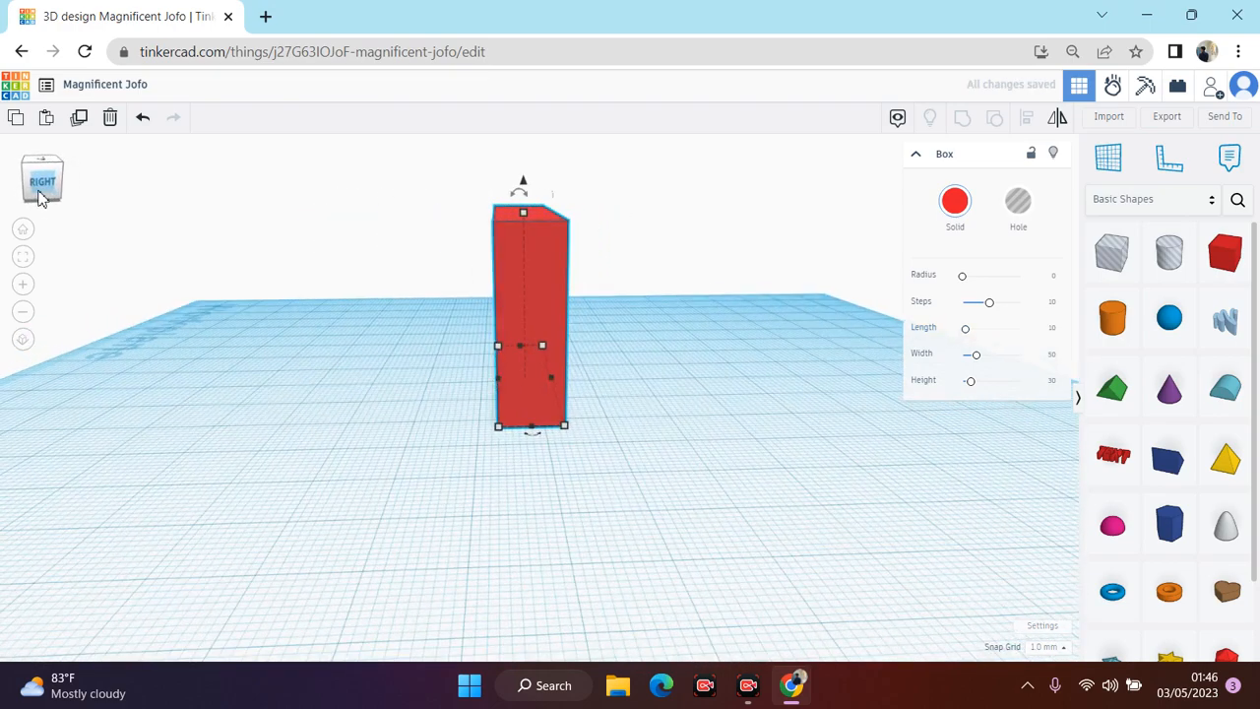
pyautogui.hotkey('ctrl', 'z')
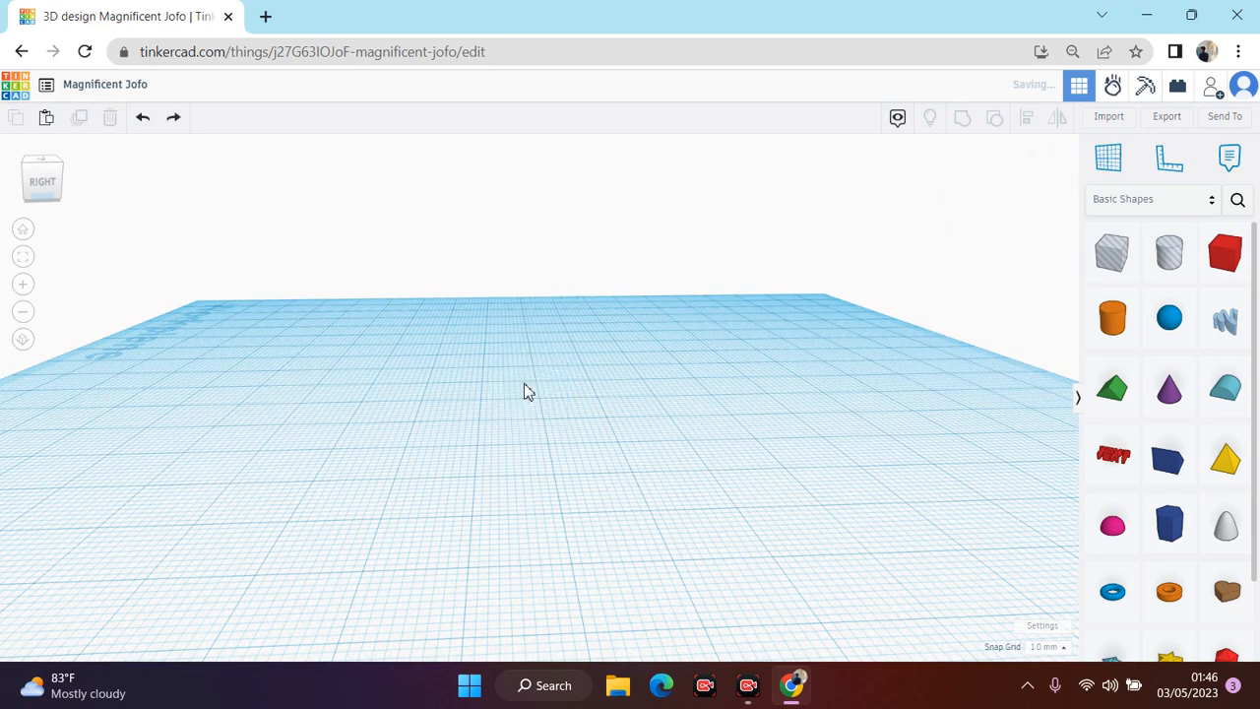
# Step: Place a new red box near the middle of the workplane and set its length to 100
pyautogui.moveTo(1023, 306); pyautogui.dragTo(521, 425)
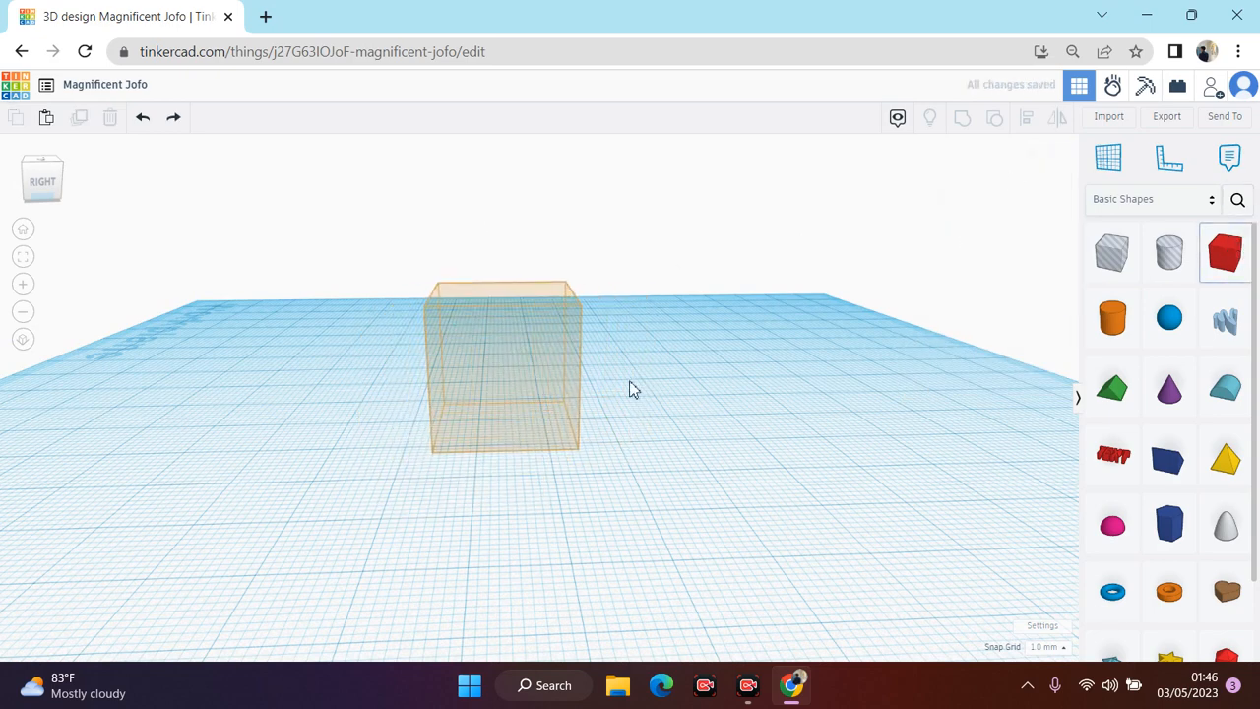
pyautogui.click(731, 396)
pyautogui.click(556, 390)
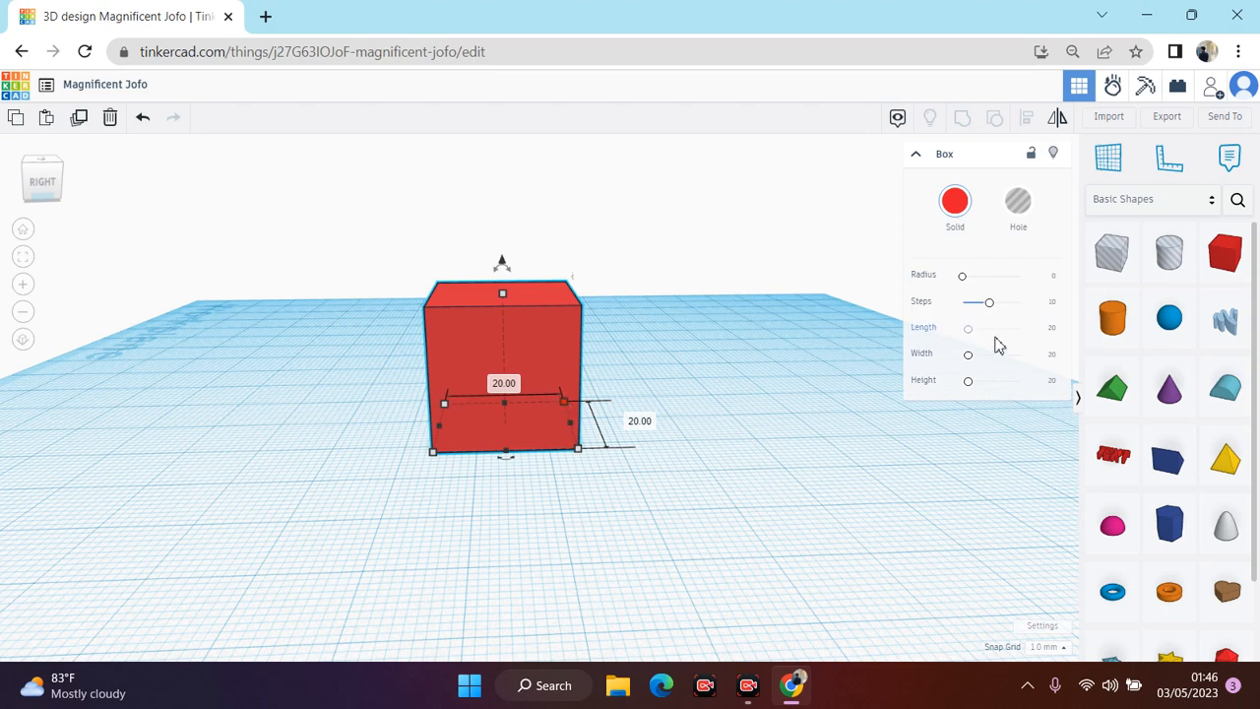
pyautogui.click(1053, 330)
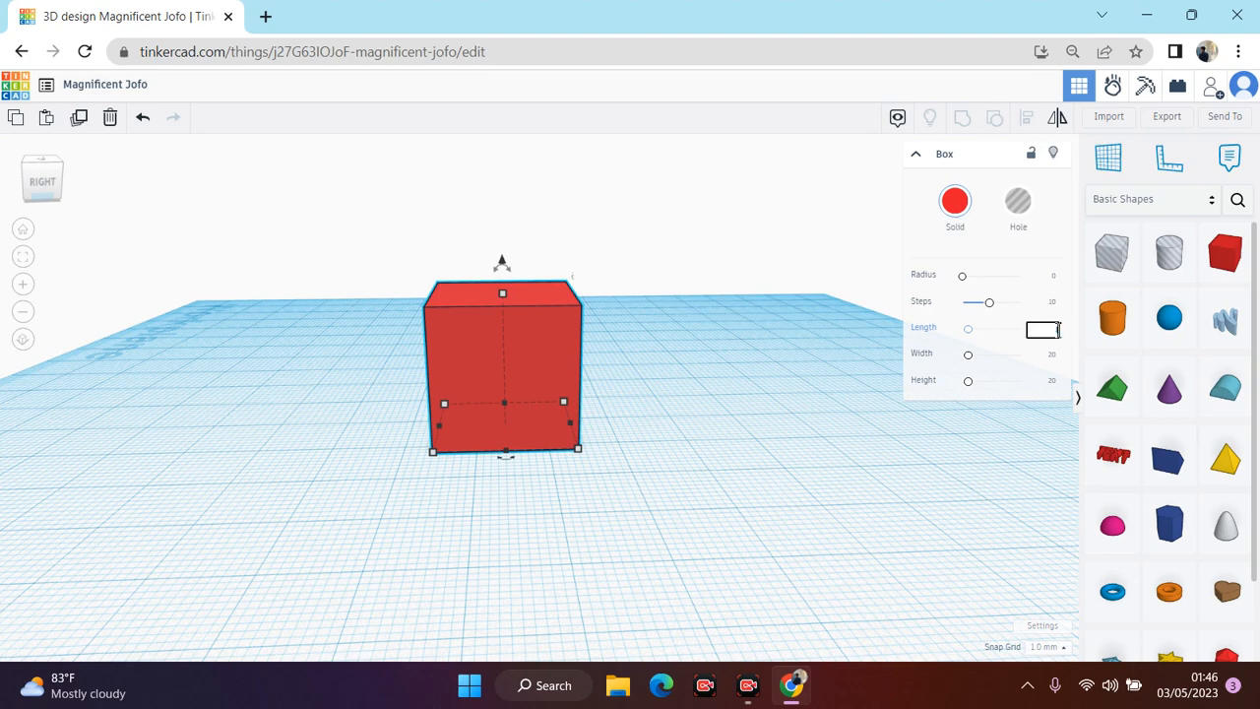
pyautogui.press('Return')
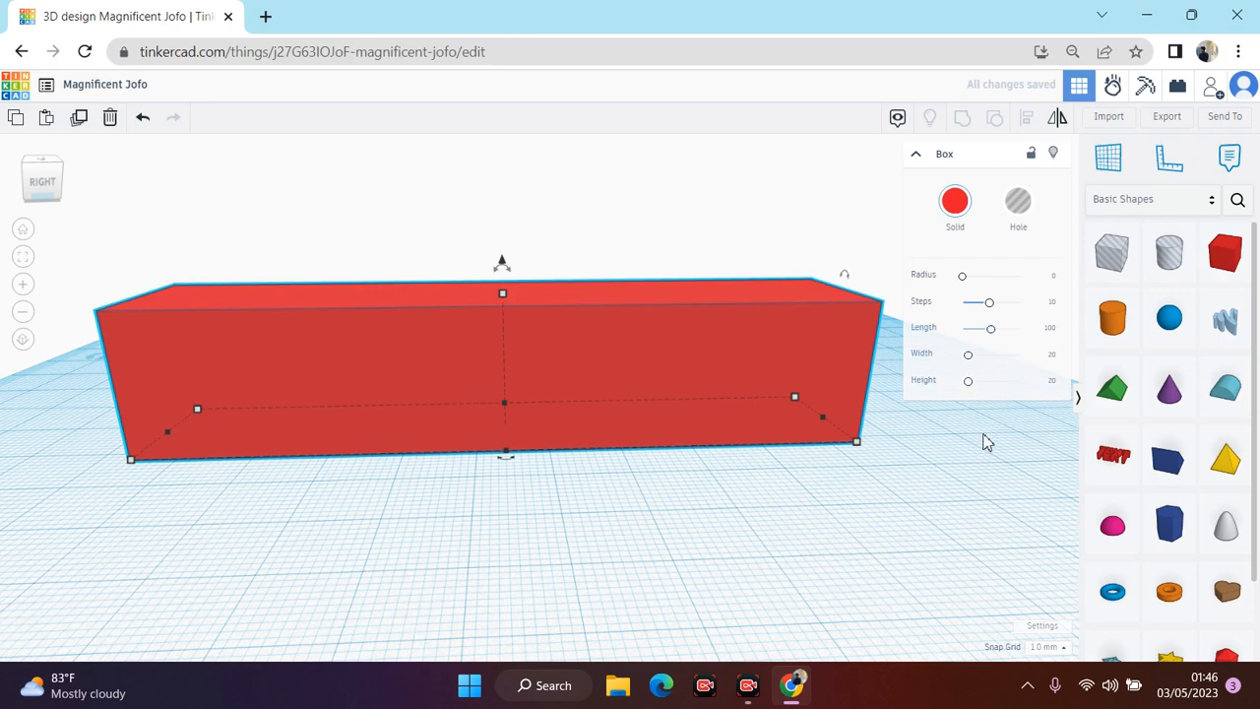
# Step: Set the long red box's height to 50
pyautogui.click(1052, 356)
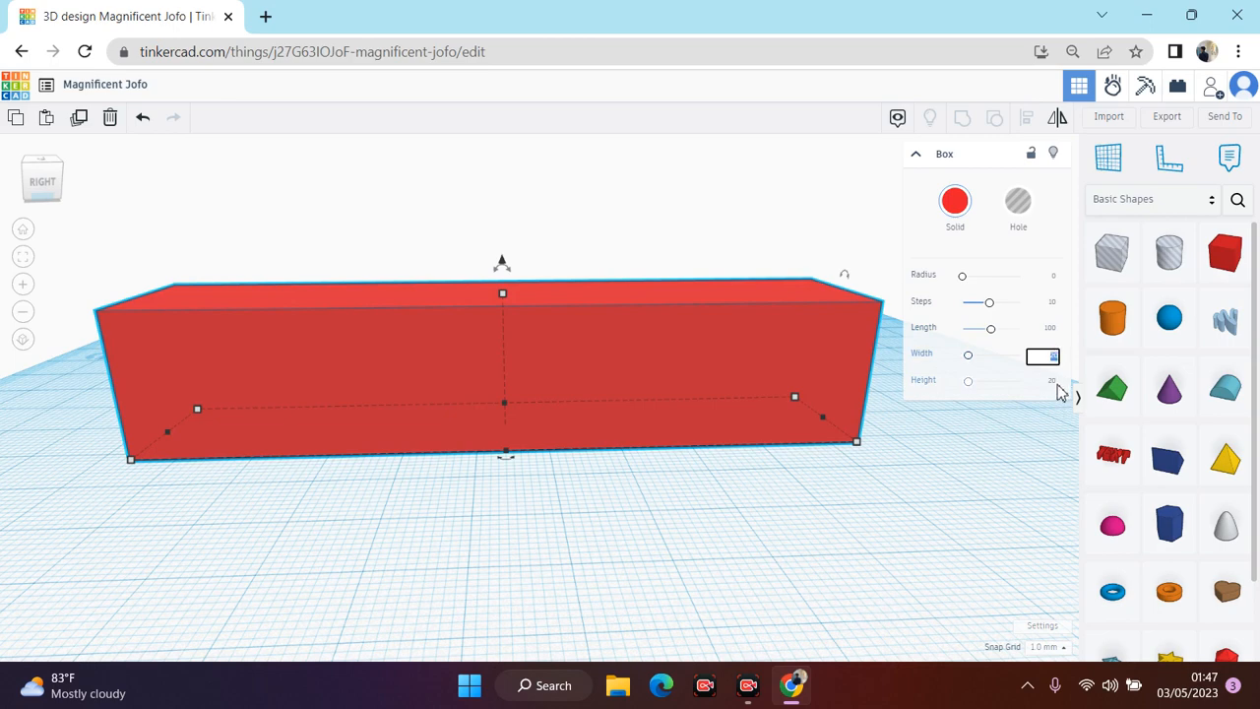
pyautogui.click(1053, 383)
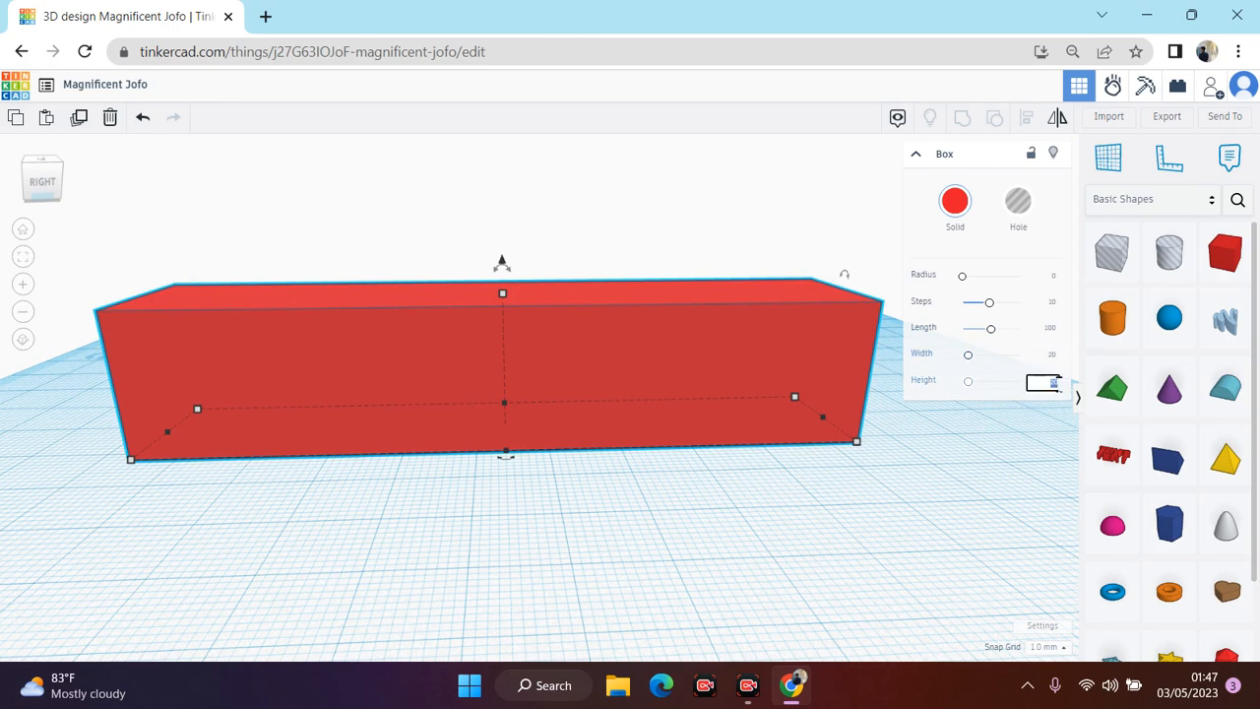
pyautogui.press('Return')
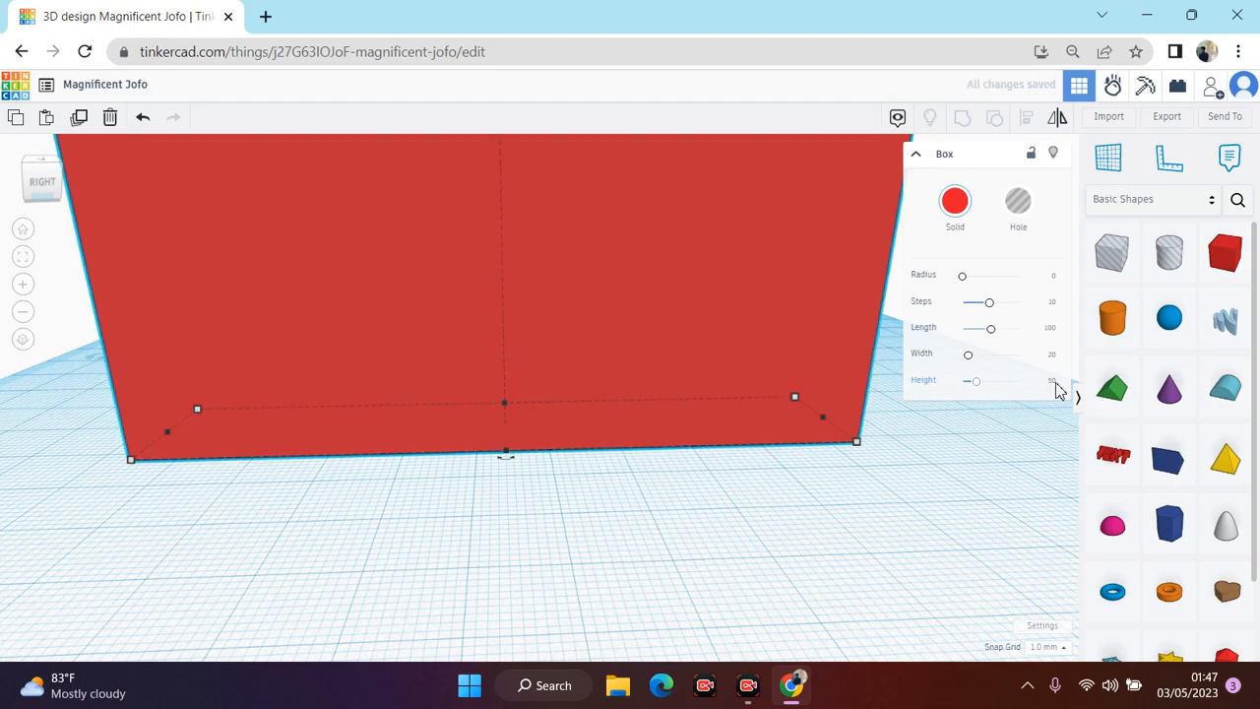
# Step: View the whole box from slightly above and set its height to 20
pyautogui.click(23, 311)
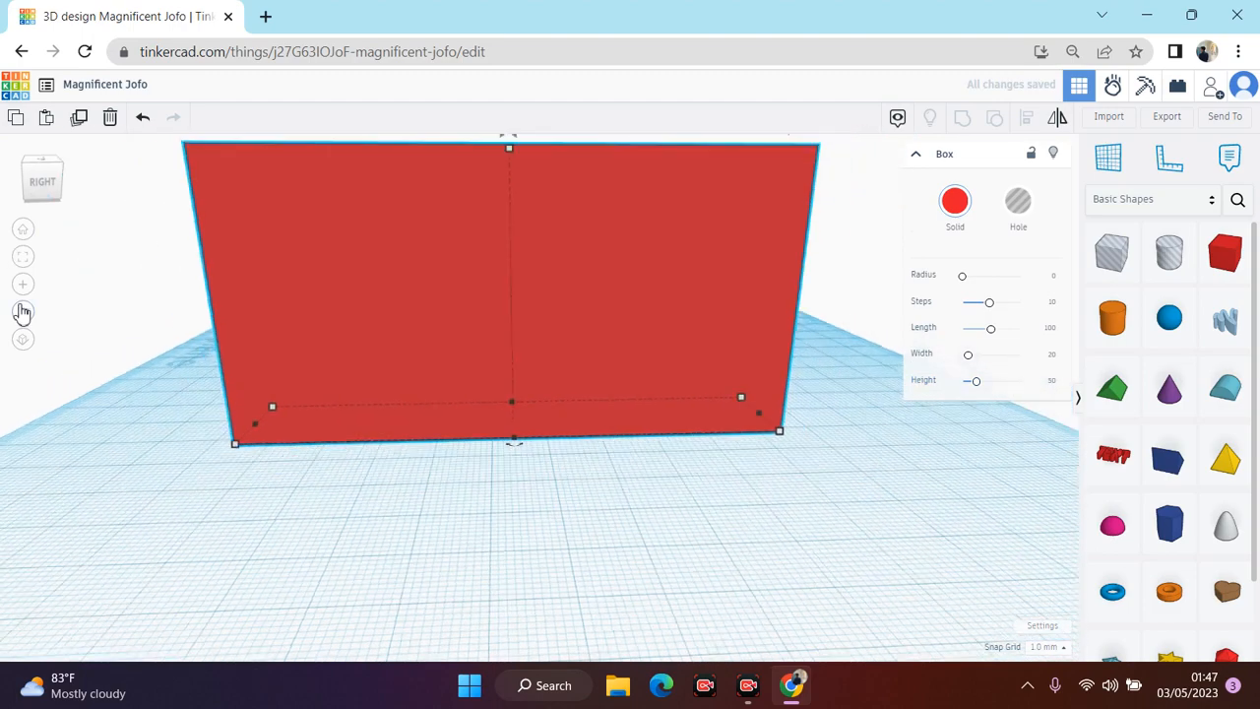
pyautogui.click(24, 311)
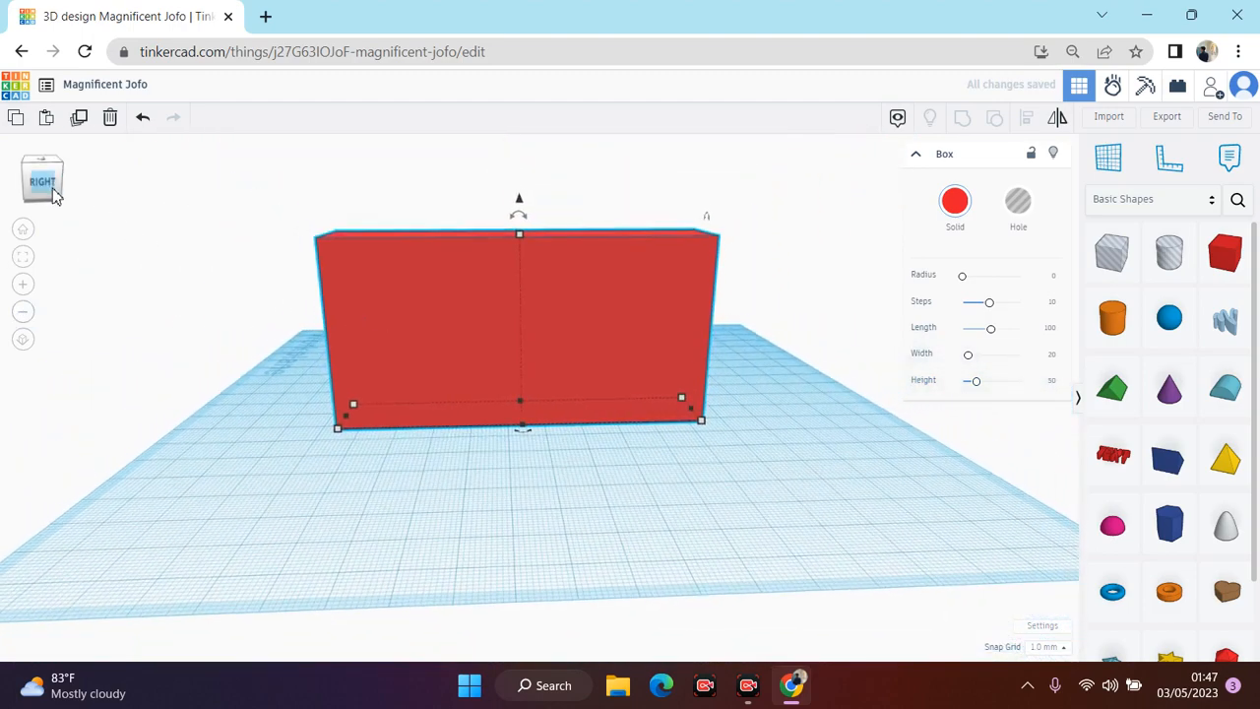
pyautogui.moveTo(50, 185); pyautogui.dragTo(53, 192)
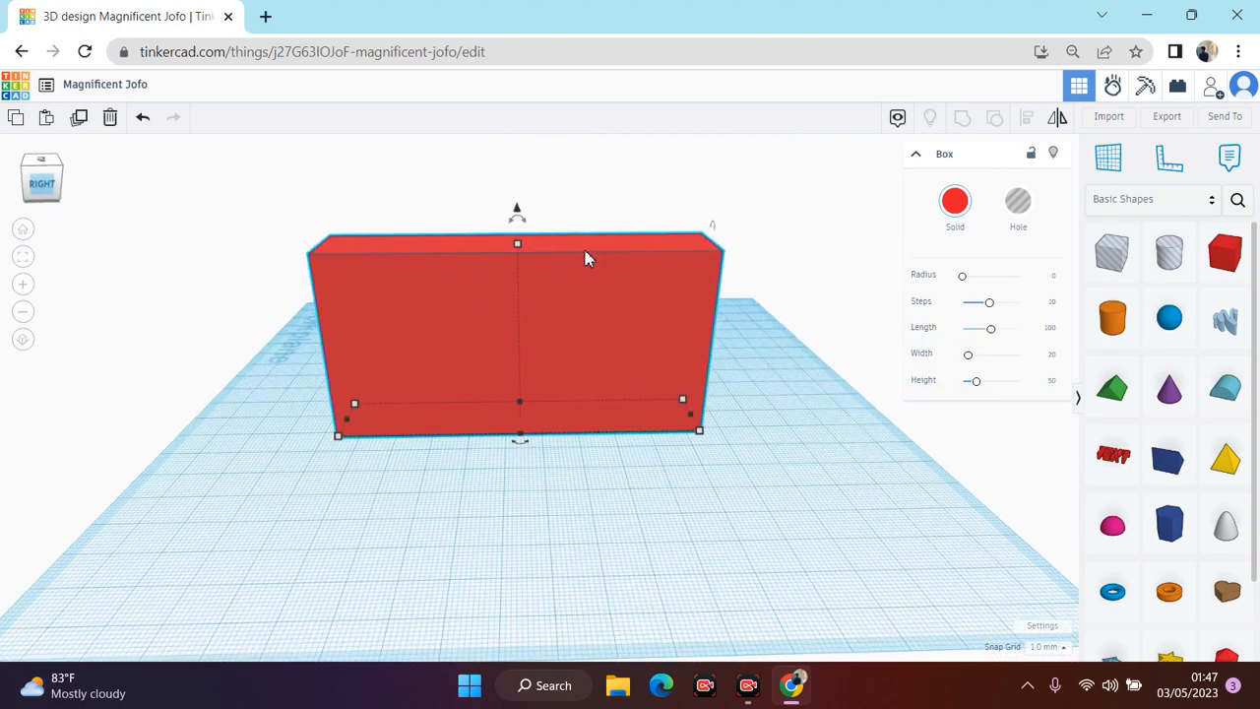
pyautogui.click(1051, 381)
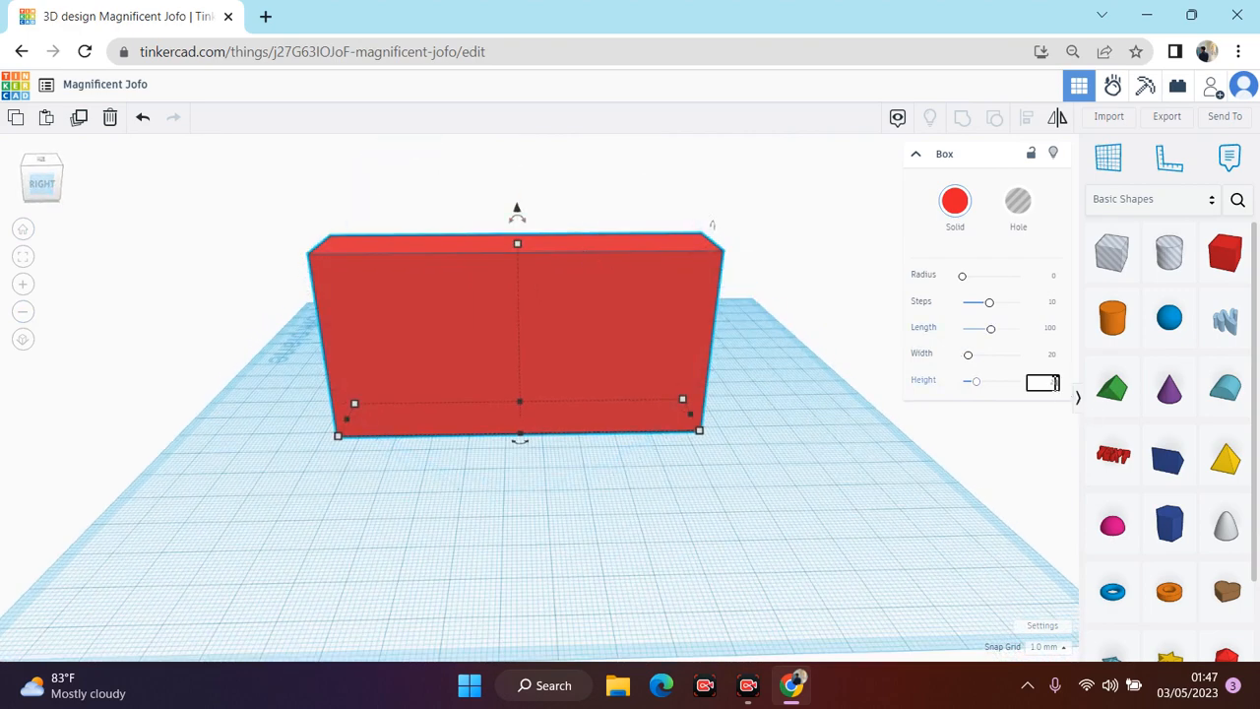
pyautogui.write('20')
pyautogui.press('Return')
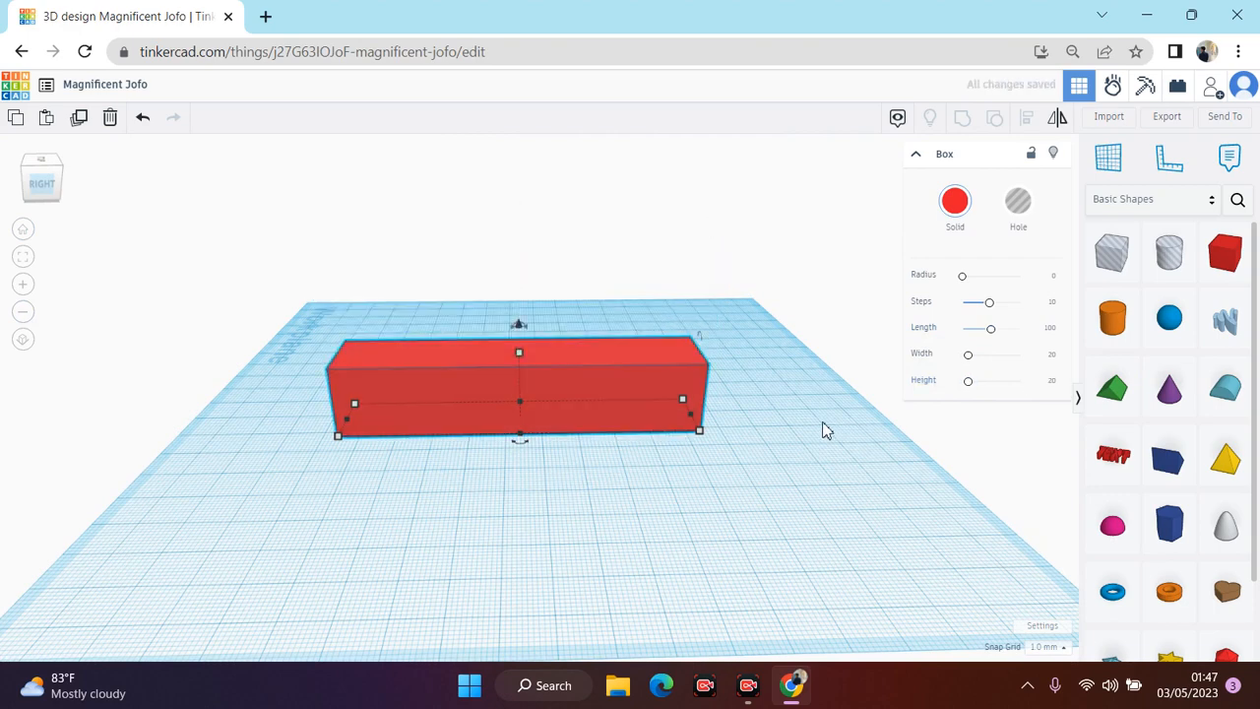
# Step: View the red box from above and set its width to 30
pyautogui.click(825, 430)
pyautogui.click(677, 349)
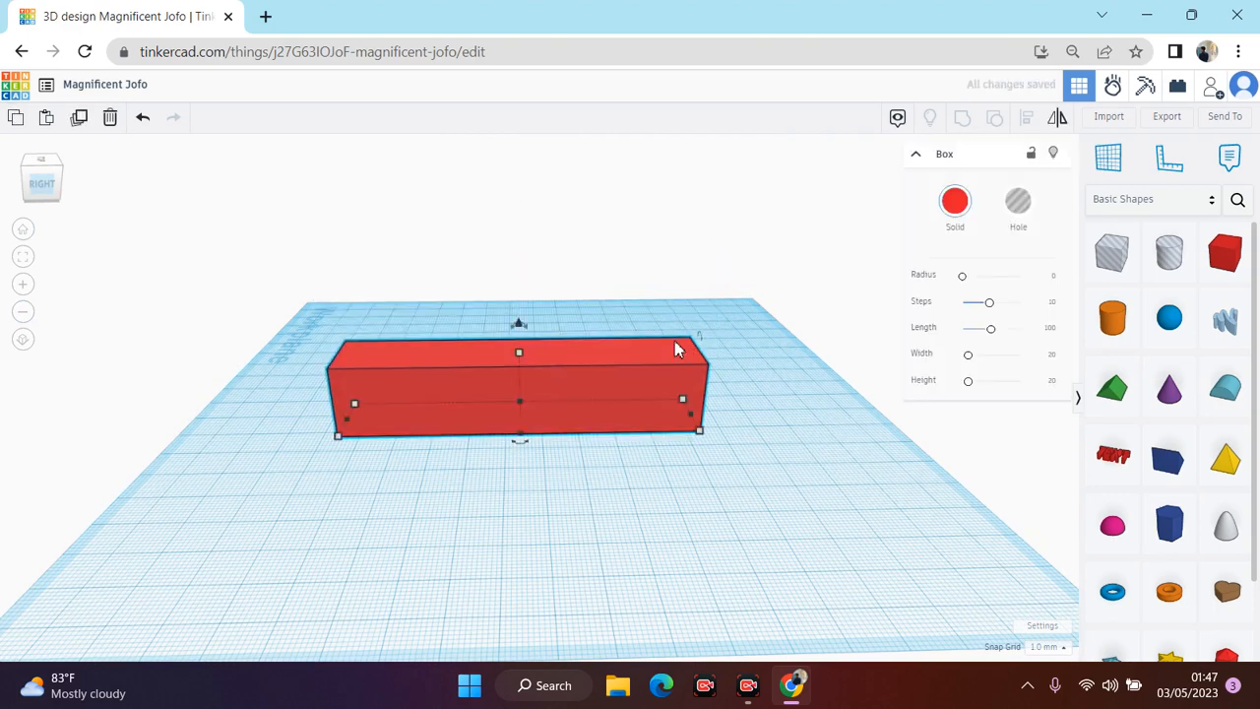
pyautogui.click(54, 192)
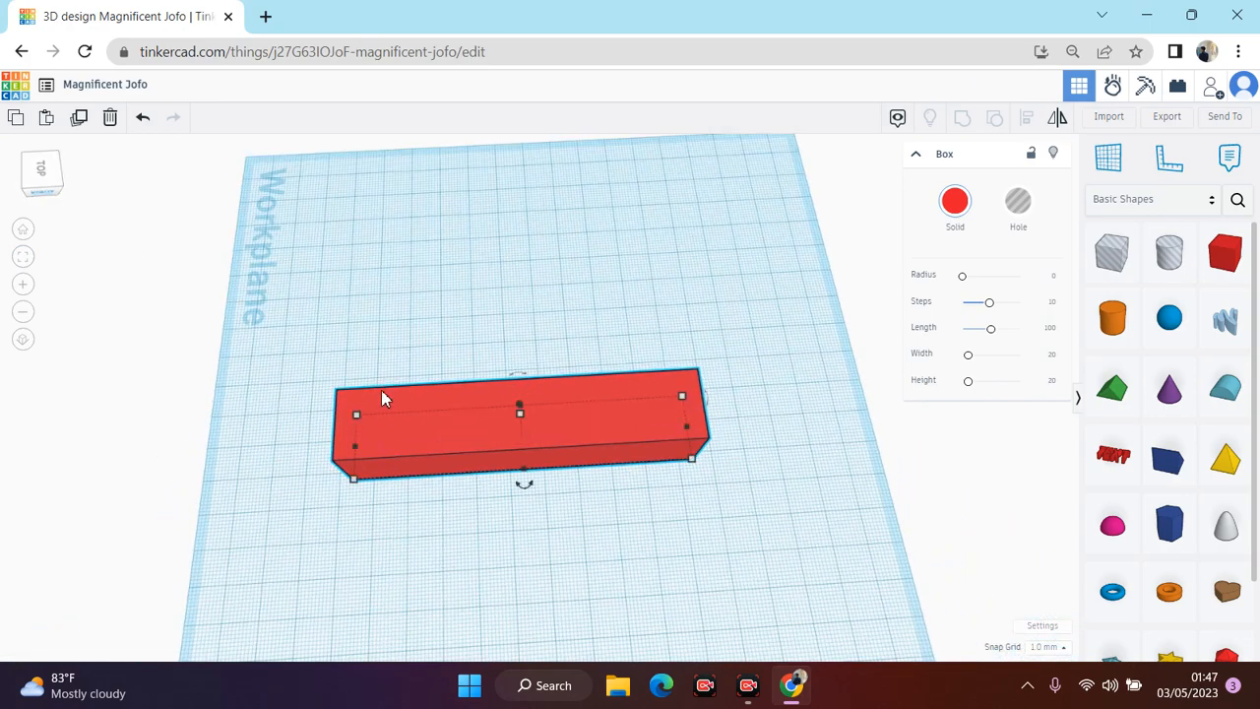
pyautogui.click(1051, 354)
pyautogui.write('30')
pyautogui.press('Return')
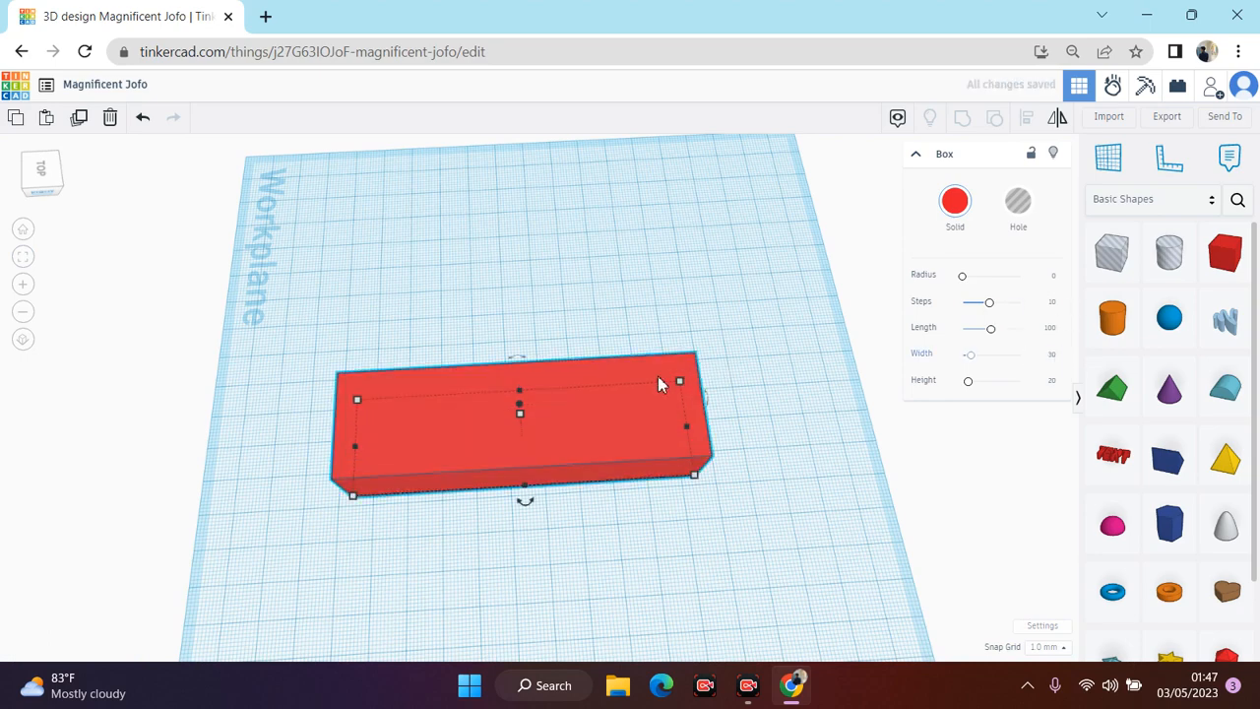
# Step: Move the red box about 14 mm and 1 mm across the workplane and reduce its height to about 8 mm
pyautogui.click(43, 167)
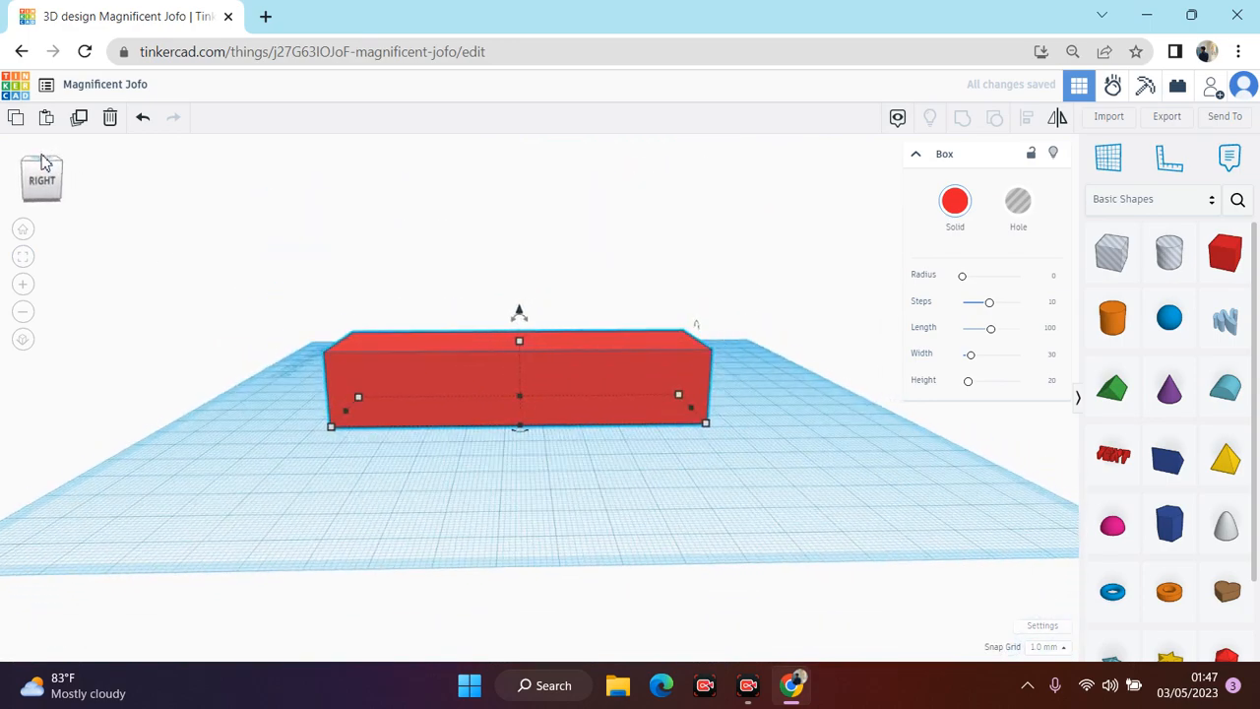
pyautogui.click(42, 167)
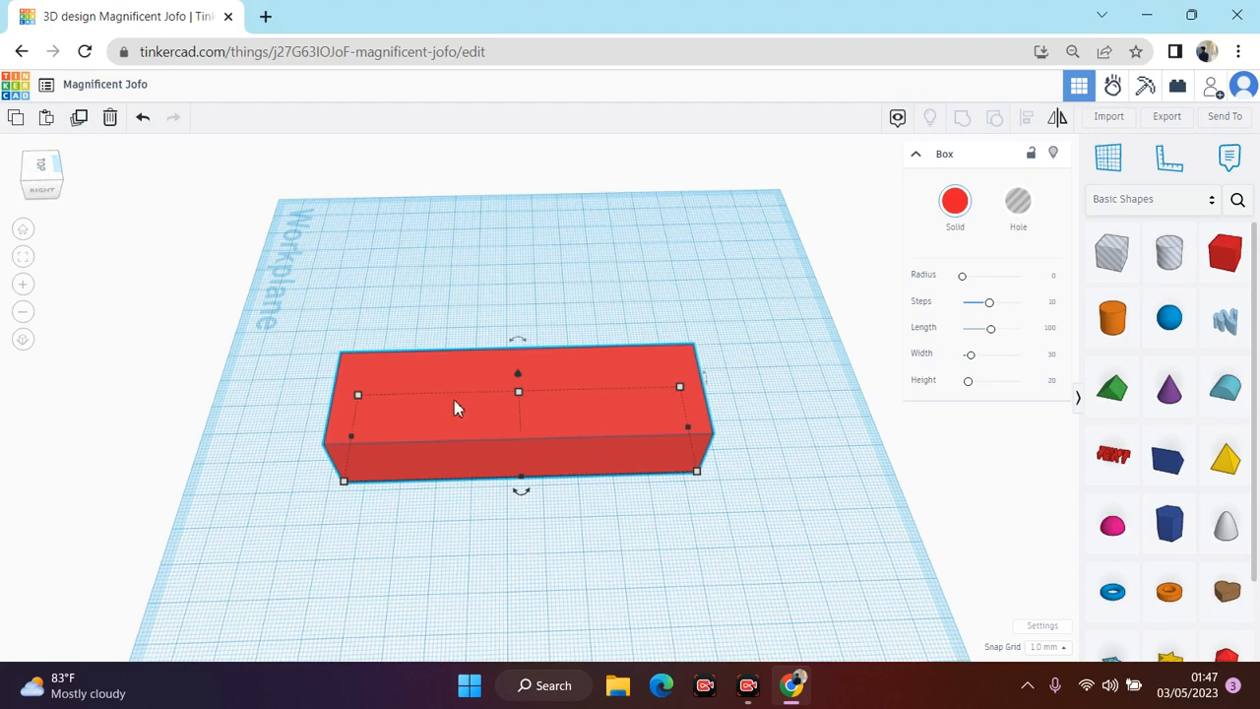
pyautogui.click(46, 164)
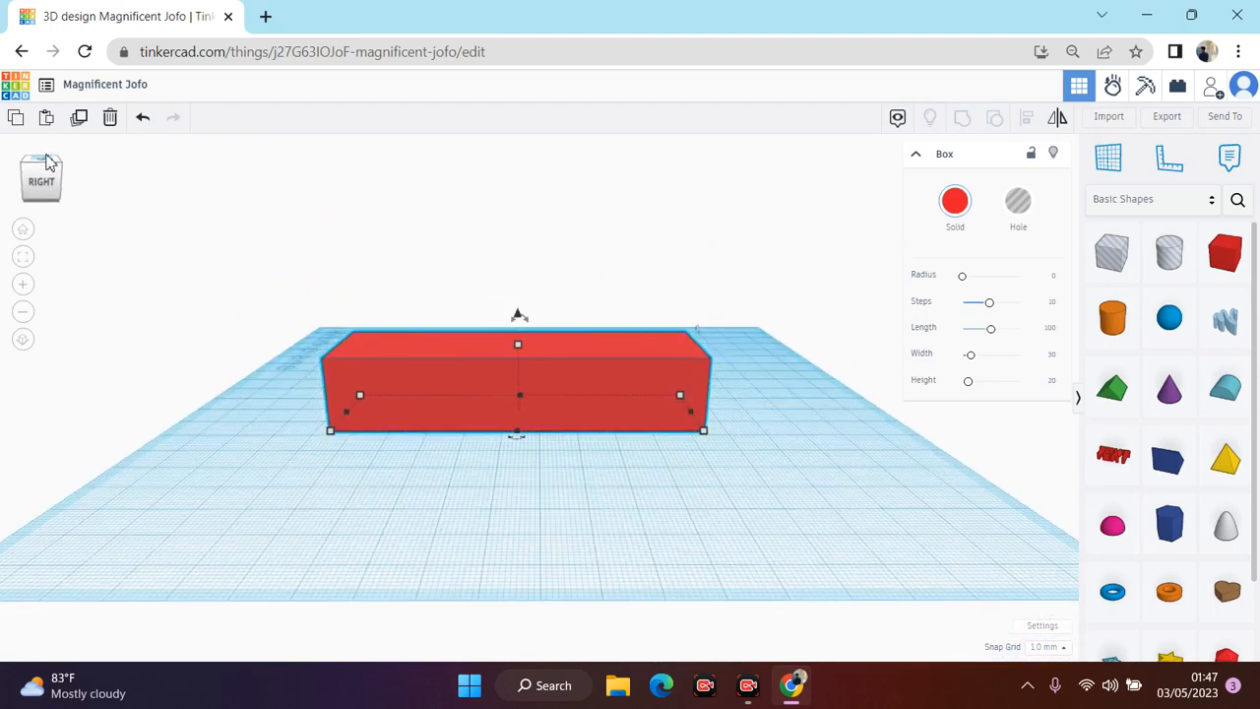
pyautogui.click(46, 165)
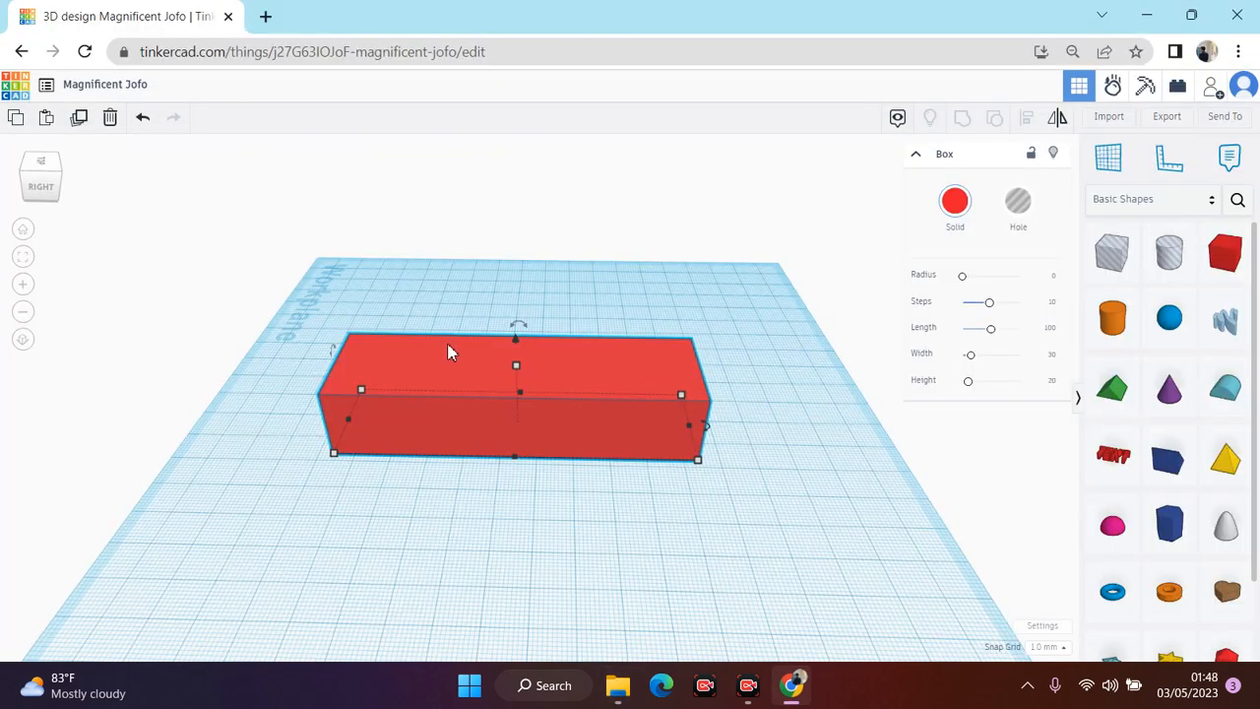
pyautogui.moveTo(450, 351); pyautogui.dragTo(497, 342)
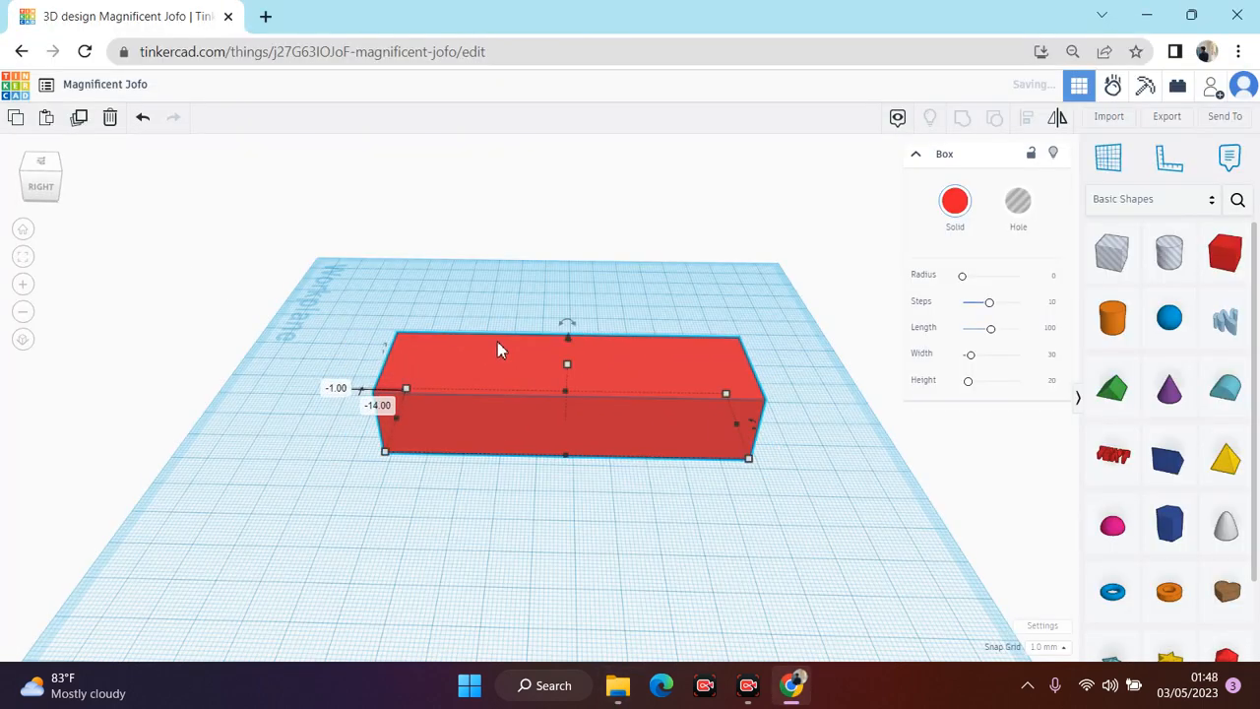
pyautogui.moveTo(29, 163); pyautogui.dragTo(31, 156)
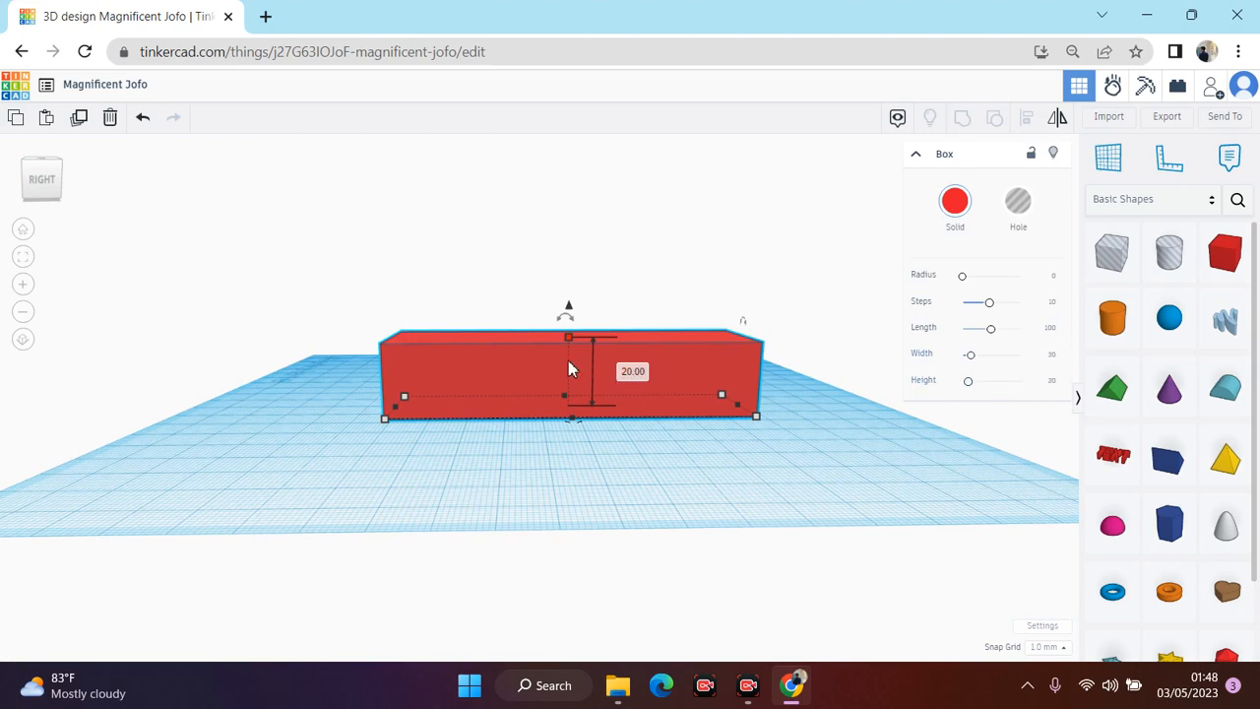
pyautogui.moveTo(570, 340); pyautogui.dragTo(567, 384)
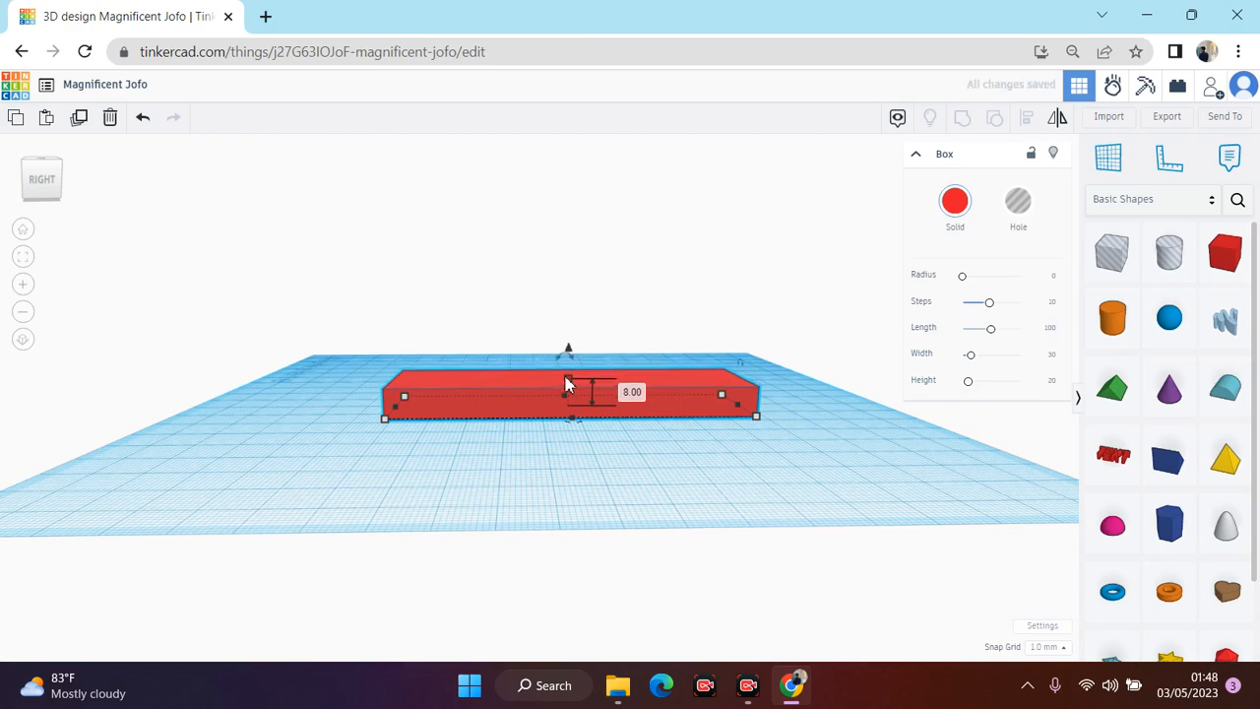
# Step: Duplicate the red box and place the copy behind the original on the workplane
pyautogui.moveTo(50, 197)
pyautogui.mouseDown()
pyautogui.moveTo(51, 219)
pyautogui.moveTo(39, 187)
pyautogui.moveTo(26, 186)
pyautogui.moveTo(28, 200)
pyautogui.mouseUp()
pyautogui.click(416, 498)
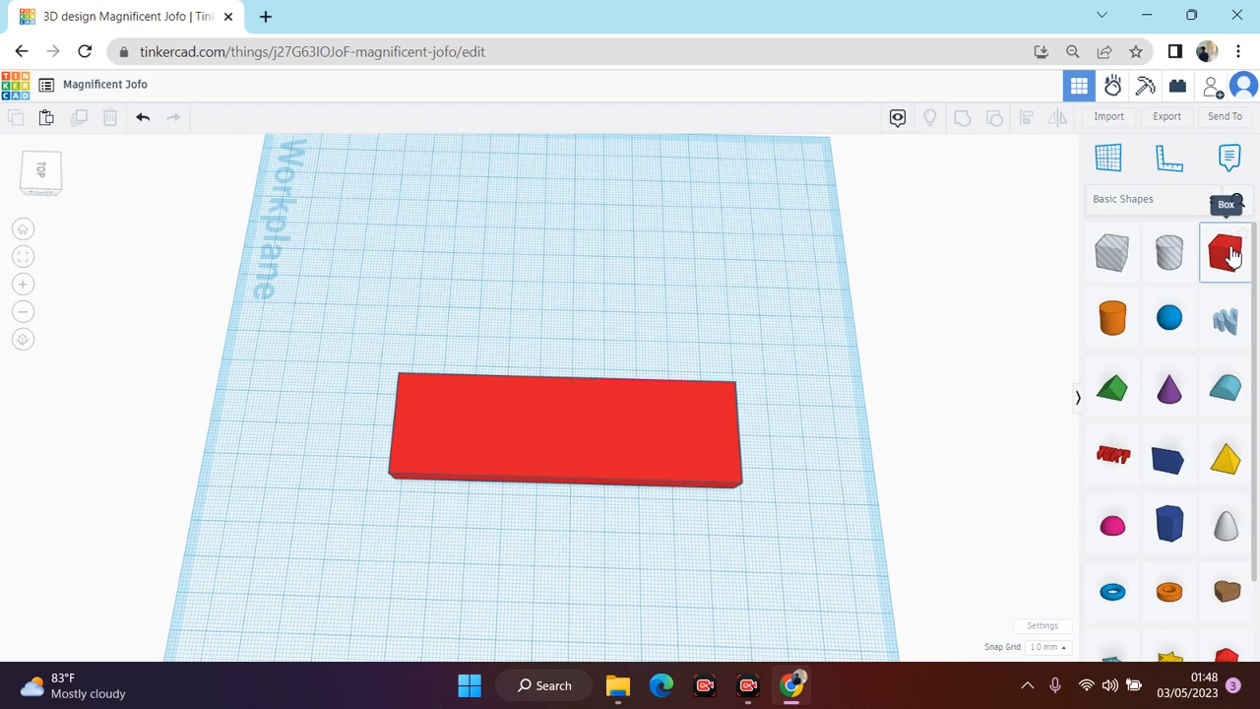
pyautogui.click(694, 423)
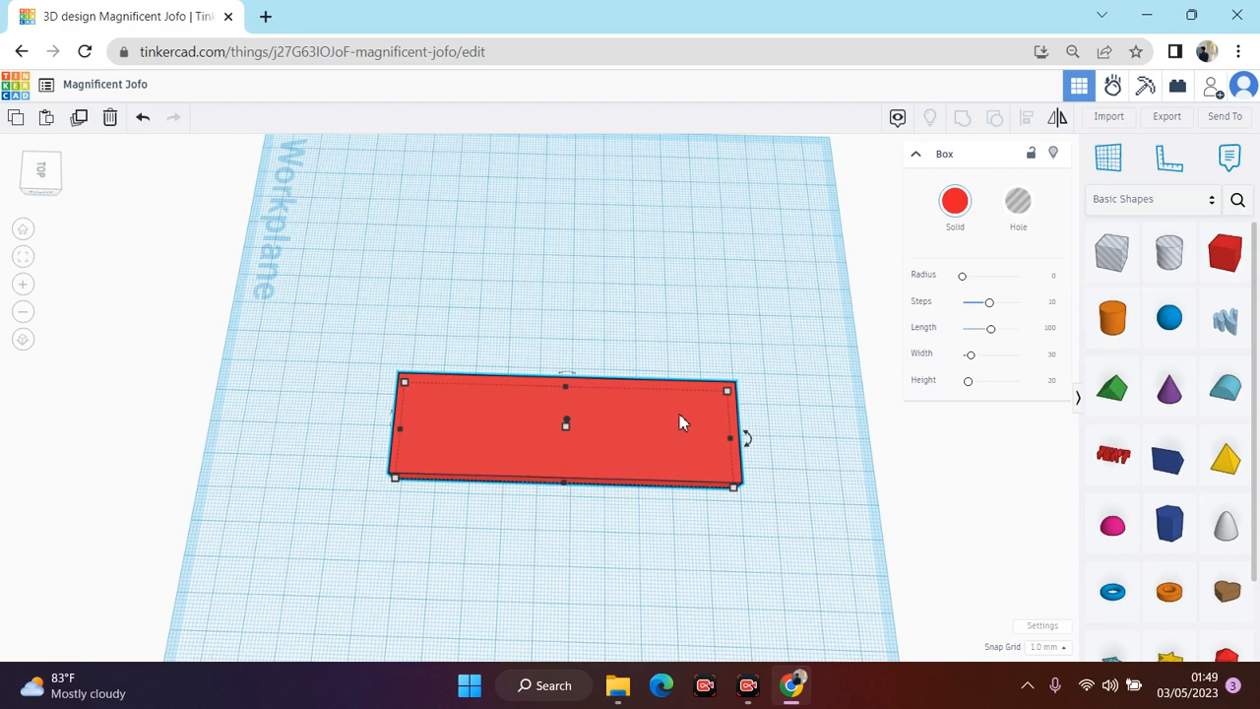
pyautogui.click(679, 424)
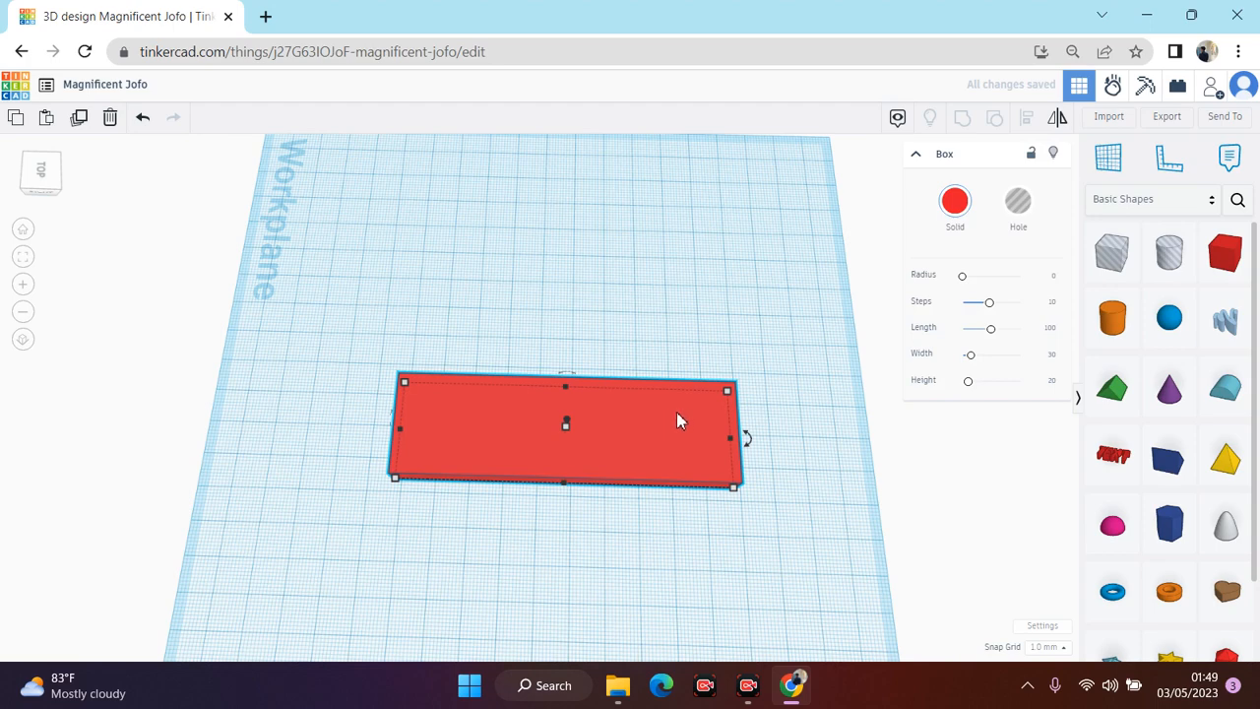
pyautogui.keyDown('alt'); pyautogui.moveTo(677, 421); pyautogui.dragTo(673, 233); pyautogui.keyUp('alt')
pyautogui.click(813, 345)
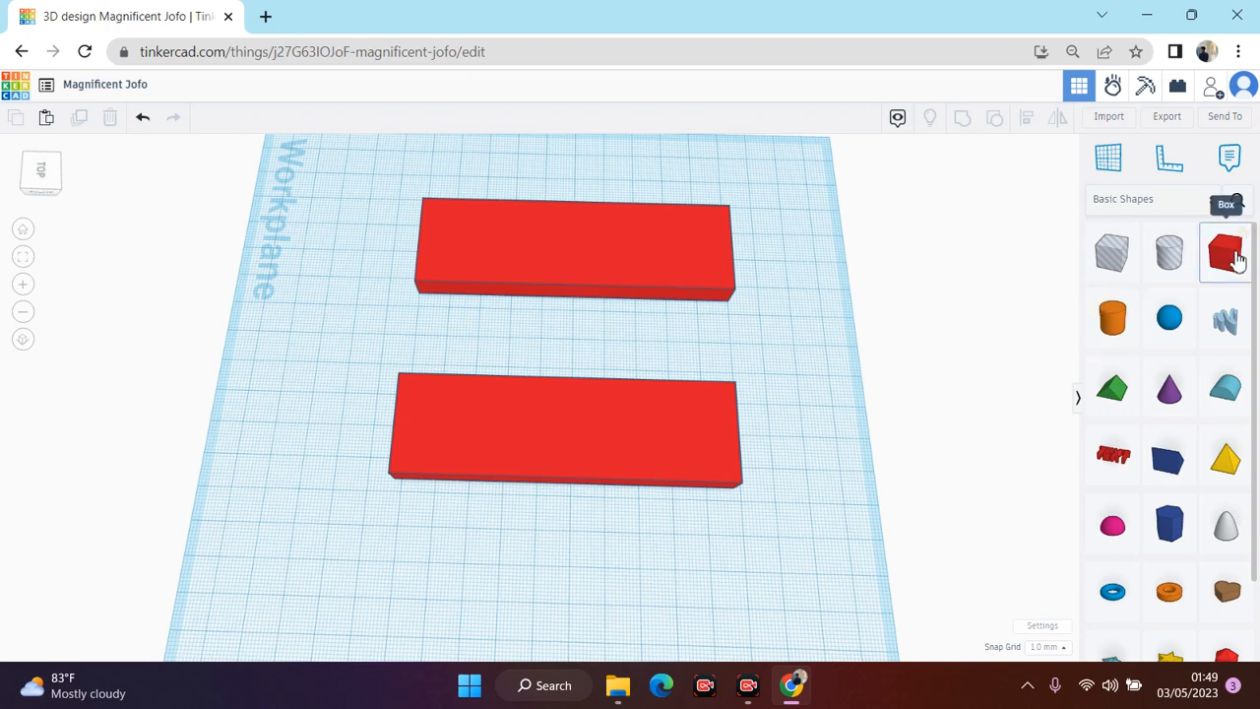
# Step: Resize the rear box's length freehand to about 92 mm and about 89 mm, and stretch it slightly longer again
pyautogui.click(28, 174)
pyautogui.click(30, 165)
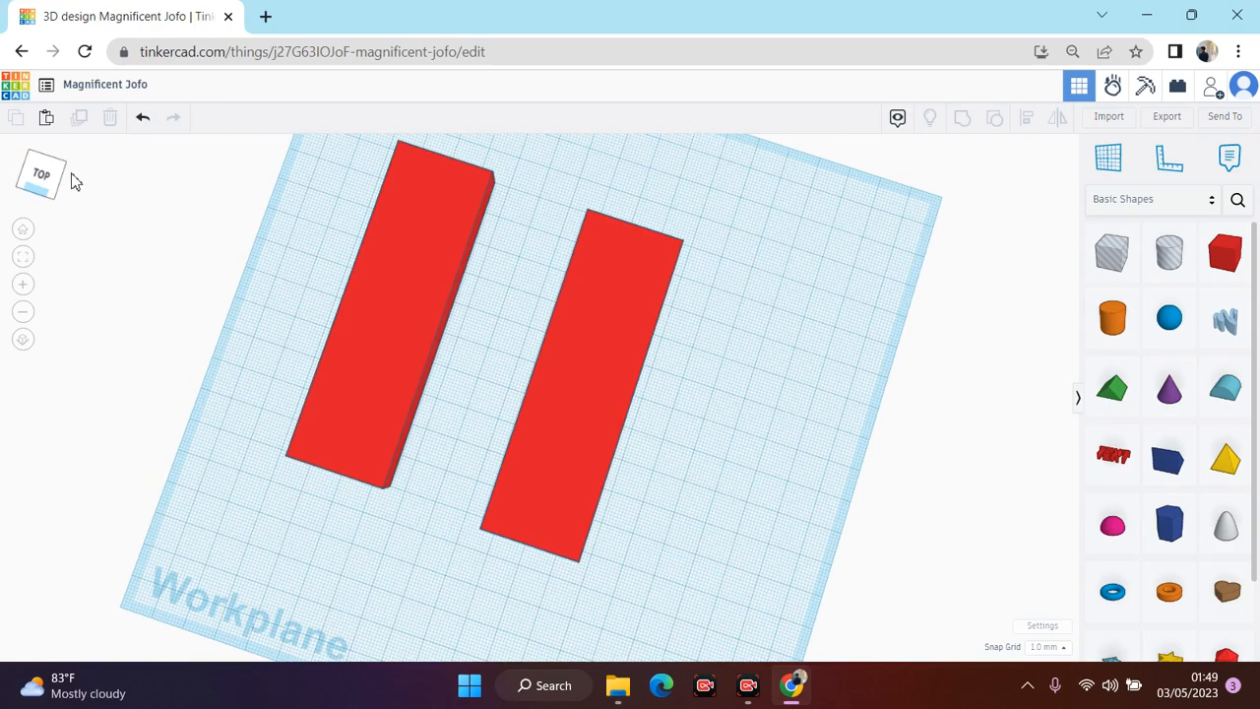
pyautogui.moveTo(69, 175); pyautogui.dragTo(33, 161)
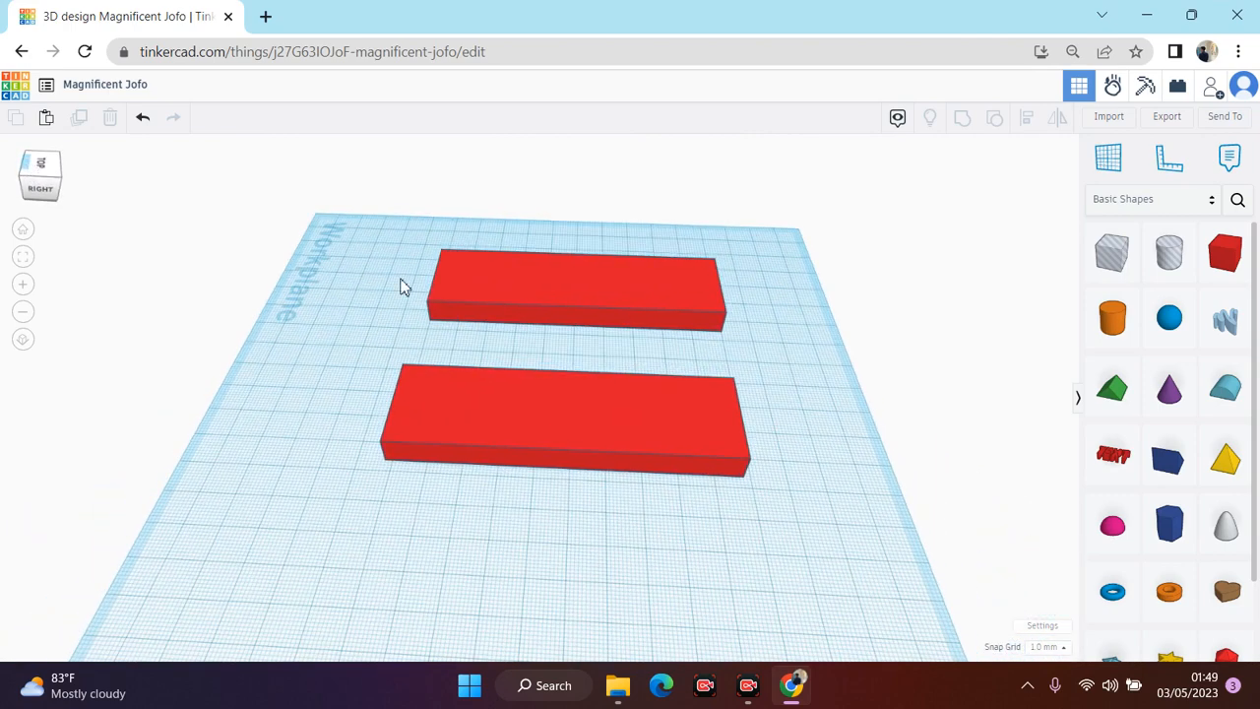
pyautogui.click(550, 286)
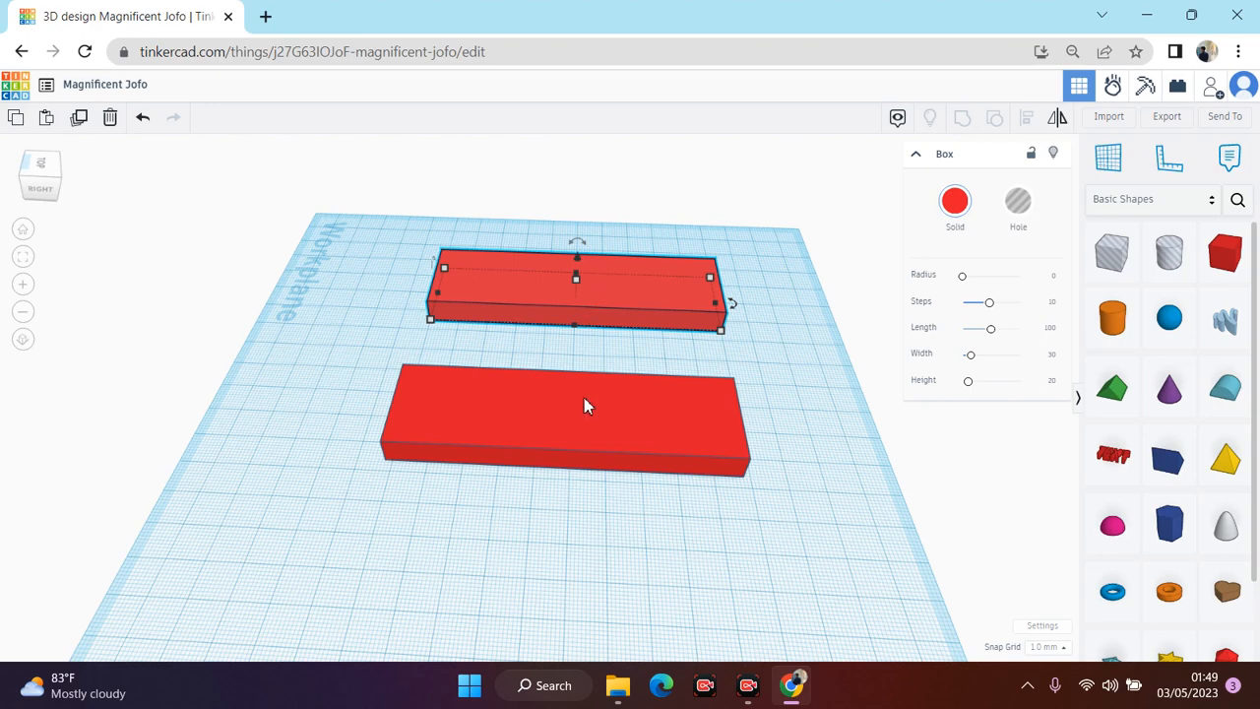
pyautogui.moveTo(721, 303)
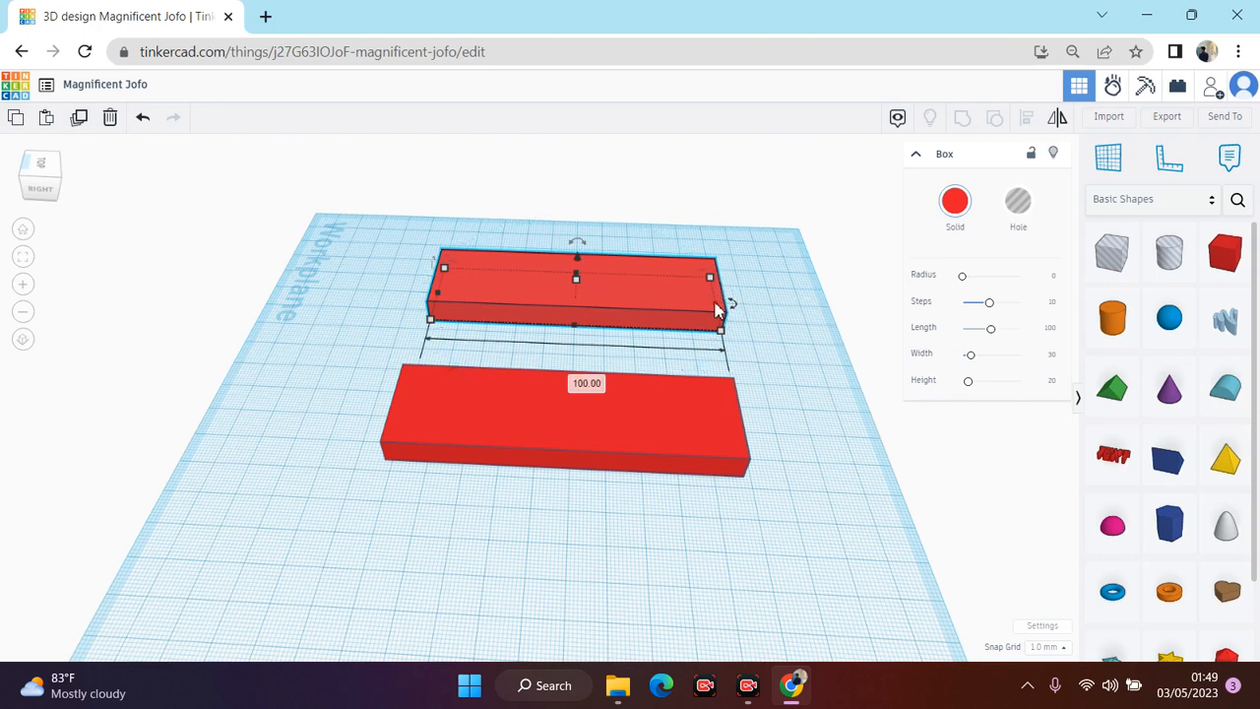
pyautogui.click(765, 288)
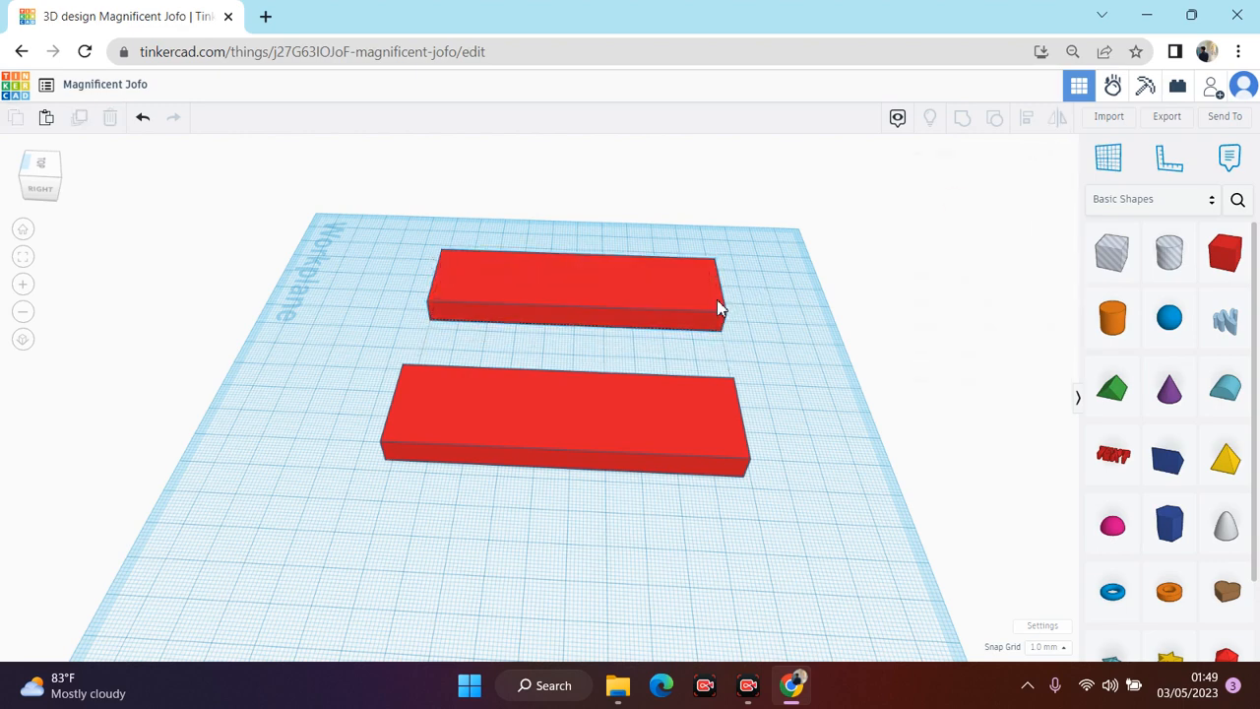
pyautogui.click(713, 299)
pyautogui.moveTo(714, 301); pyautogui.dragTo(692, 304)
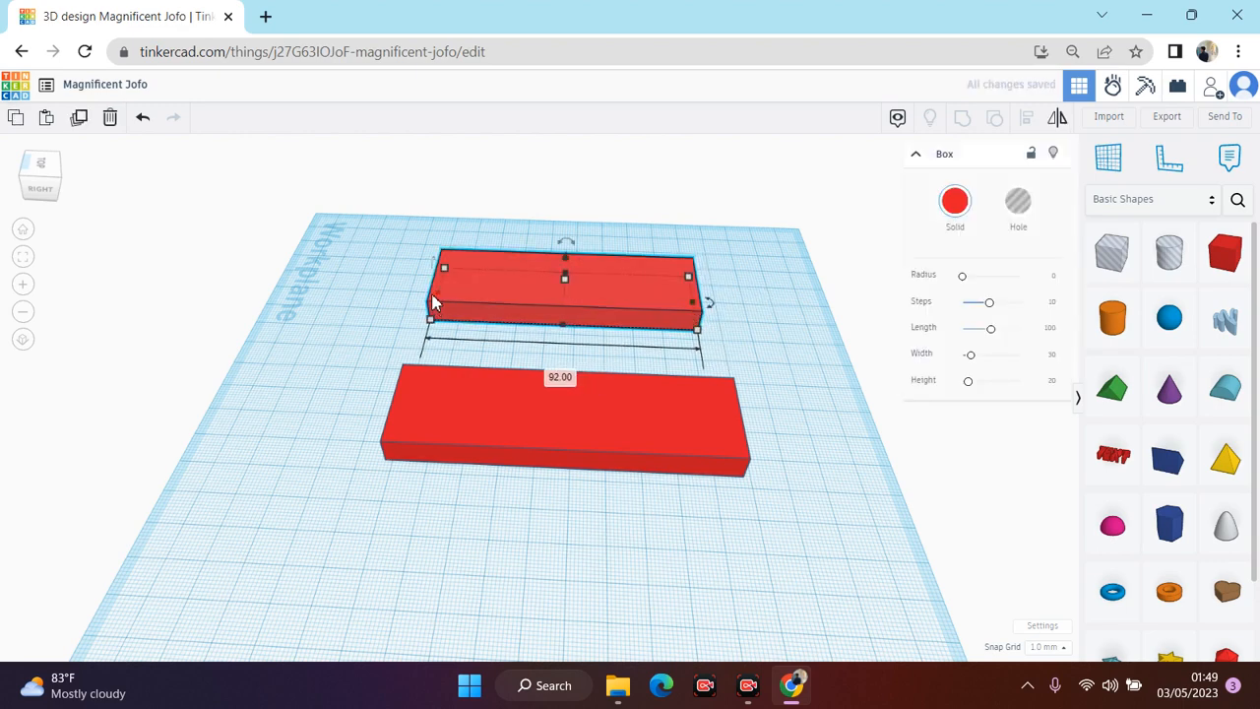
pyautogui.moveTo(438, 299); pyautogui.dragTo(445, 294)
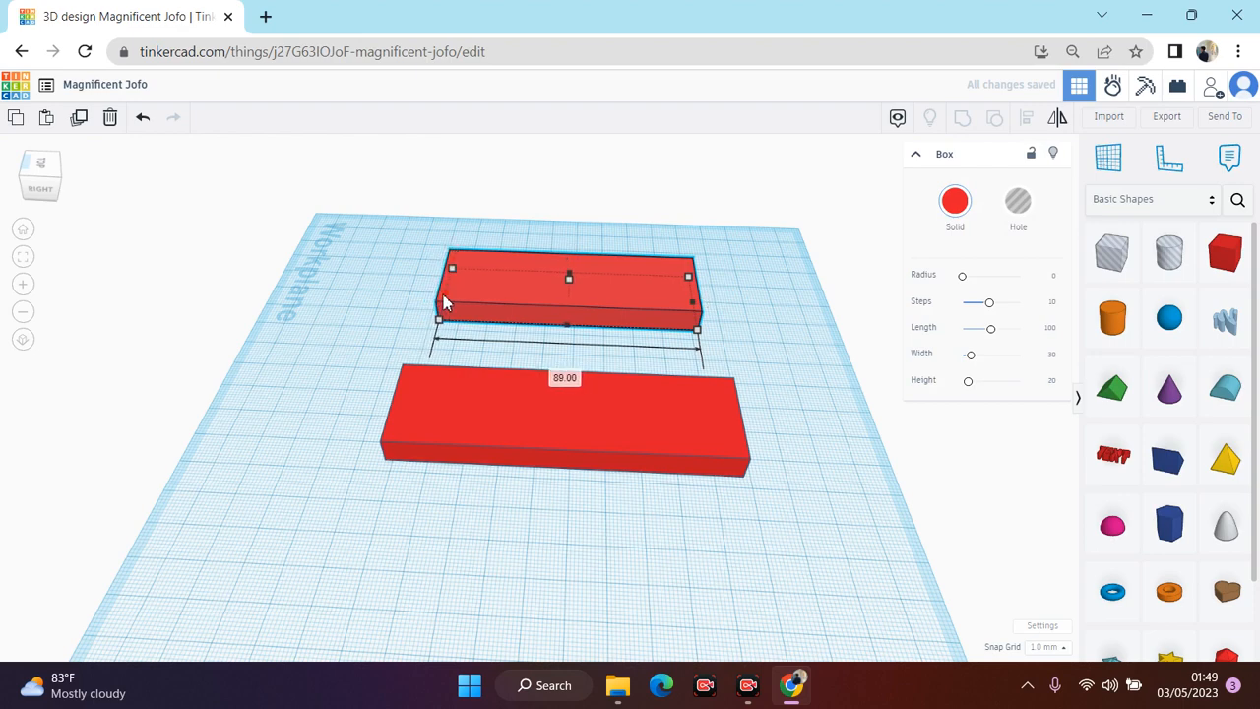
pyautogui.click(765, 289)
pyautogui.click(683, 269)
pyautogui.moveTo(705, 304)
pyautogui.mouseDown()
pyautogui.moveTo(722, 308)
pyautogui.moveTo(705, 308)
pyautogui.mouseUp()
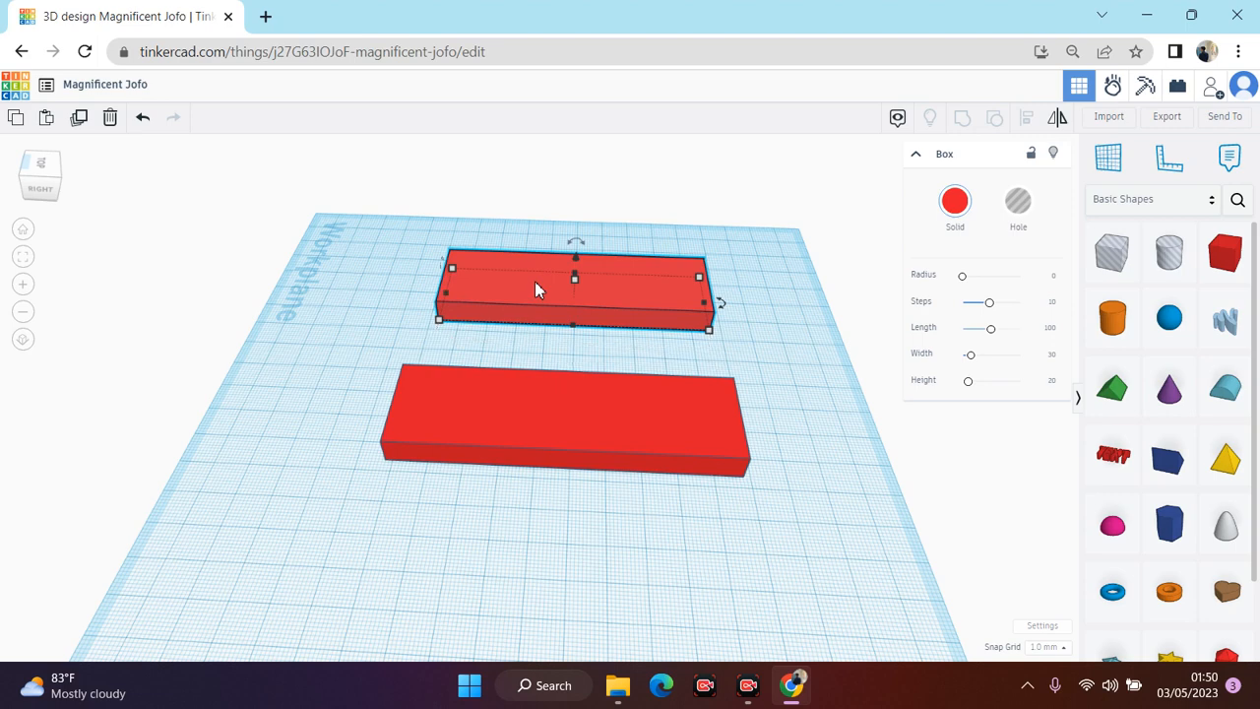
# Step: Undo the rear box's length changes and its duplication
pyautogui.hotkey('ctrl', 'z')
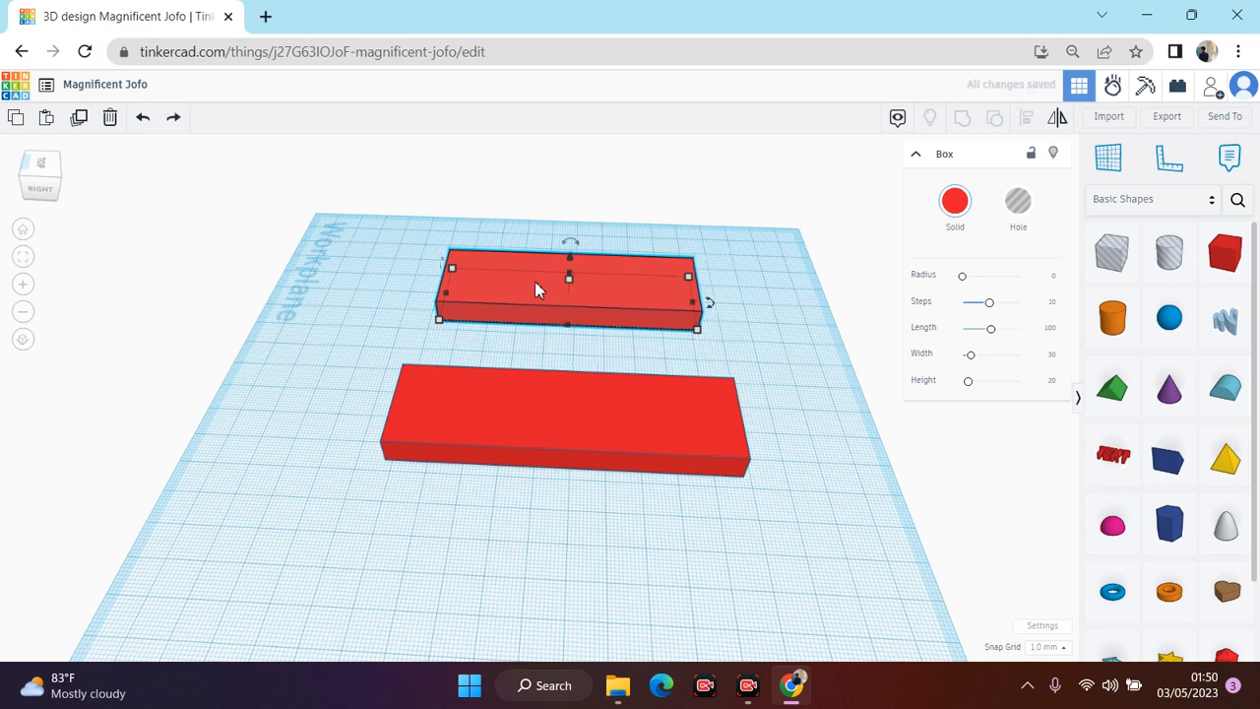
pyautogui.hotkey('ctrl', 'z')
pyautogui.hotkey('ctrl', 'z')
pyautogui.hotkey('ctrl', 'z')
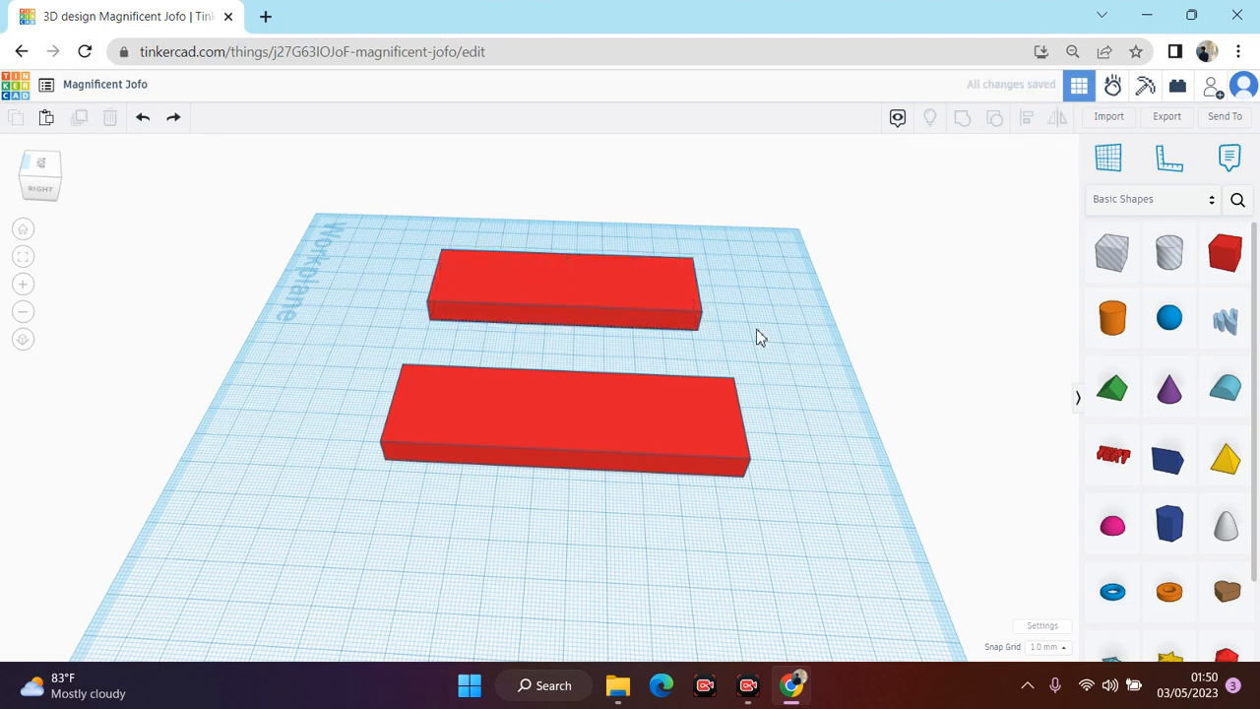
# Step: Duplicate the remaining red box in place and move the copy straight back behind the original
pyautogui.click(675, 392)
pyautogui.hotkey('ctrl', 'd')
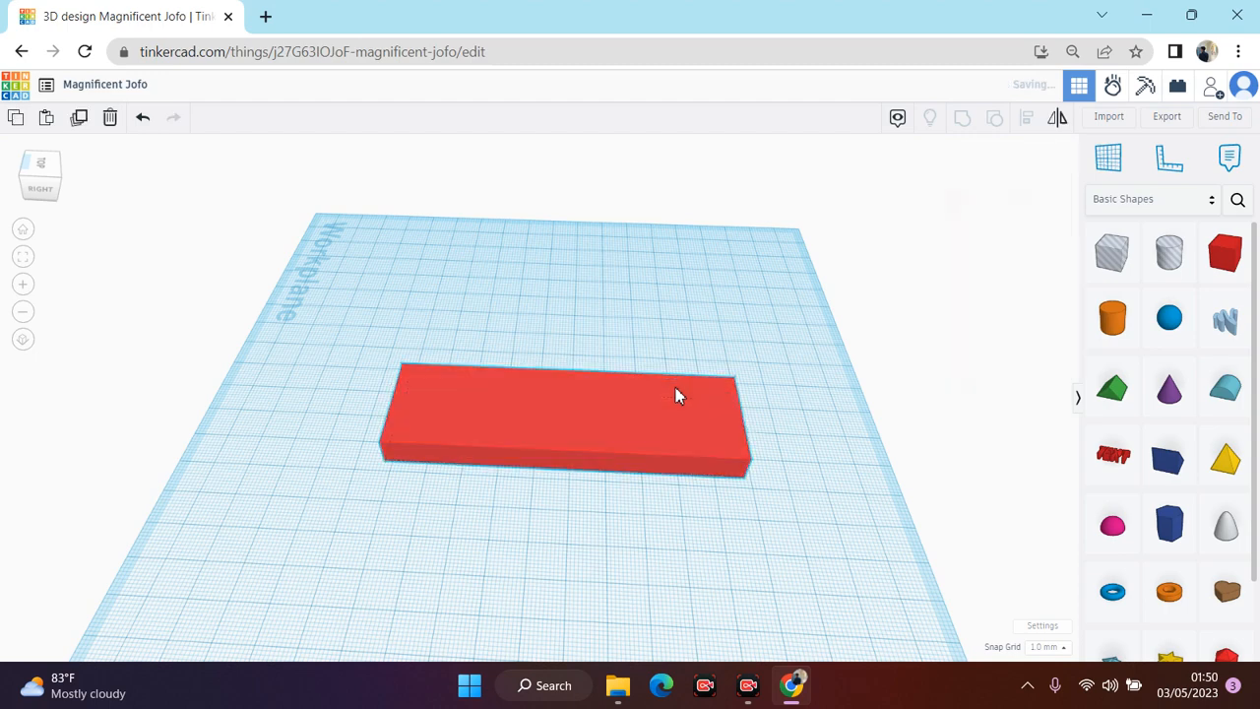
pyautogui.moveTo(675, 393); pyautogui.dragTo(671, 258)
pyautogui.click(758, 600)
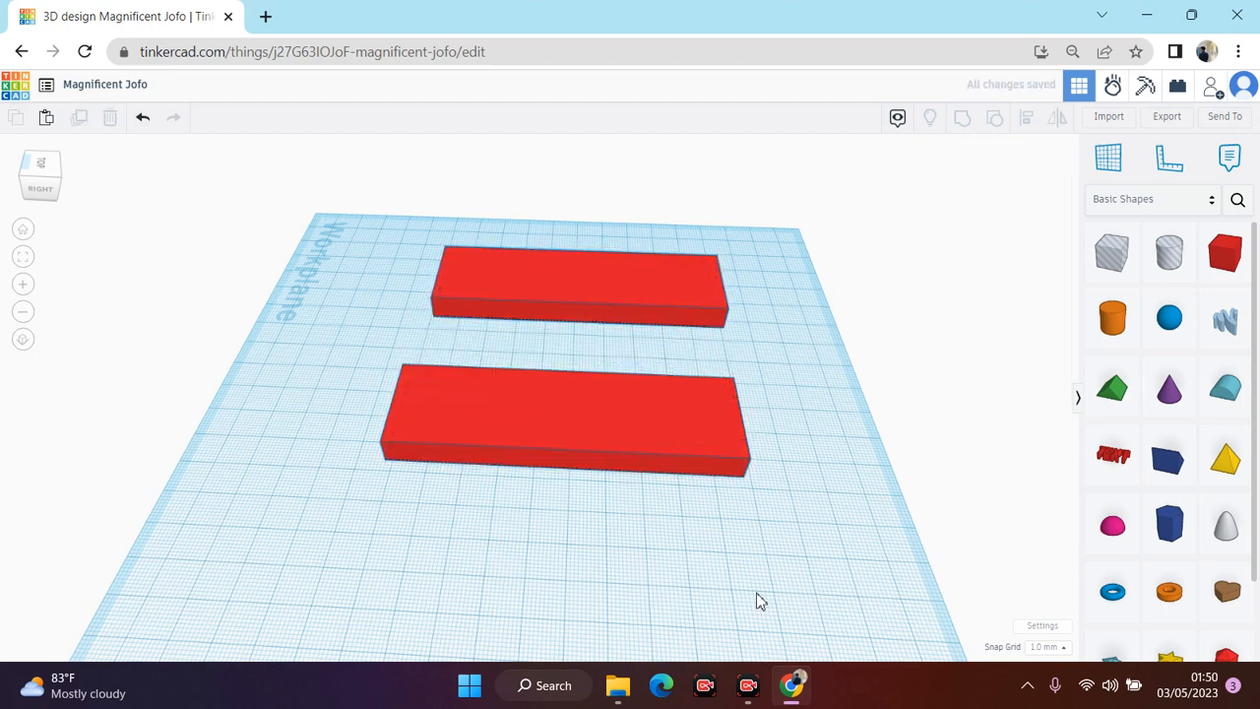
# Step: Inspect the front box's length and width dimensions on the workplane
pyautogui.click(665, 442)
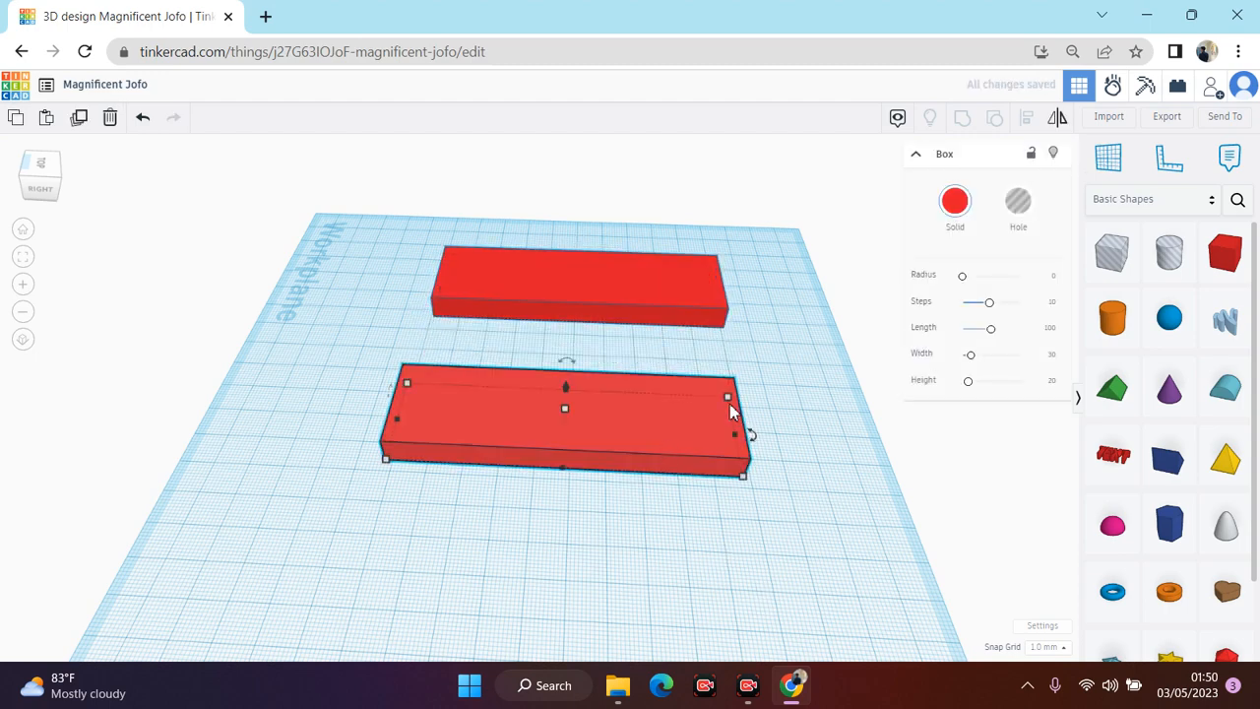
pyautogui.moveTo(731, 403)
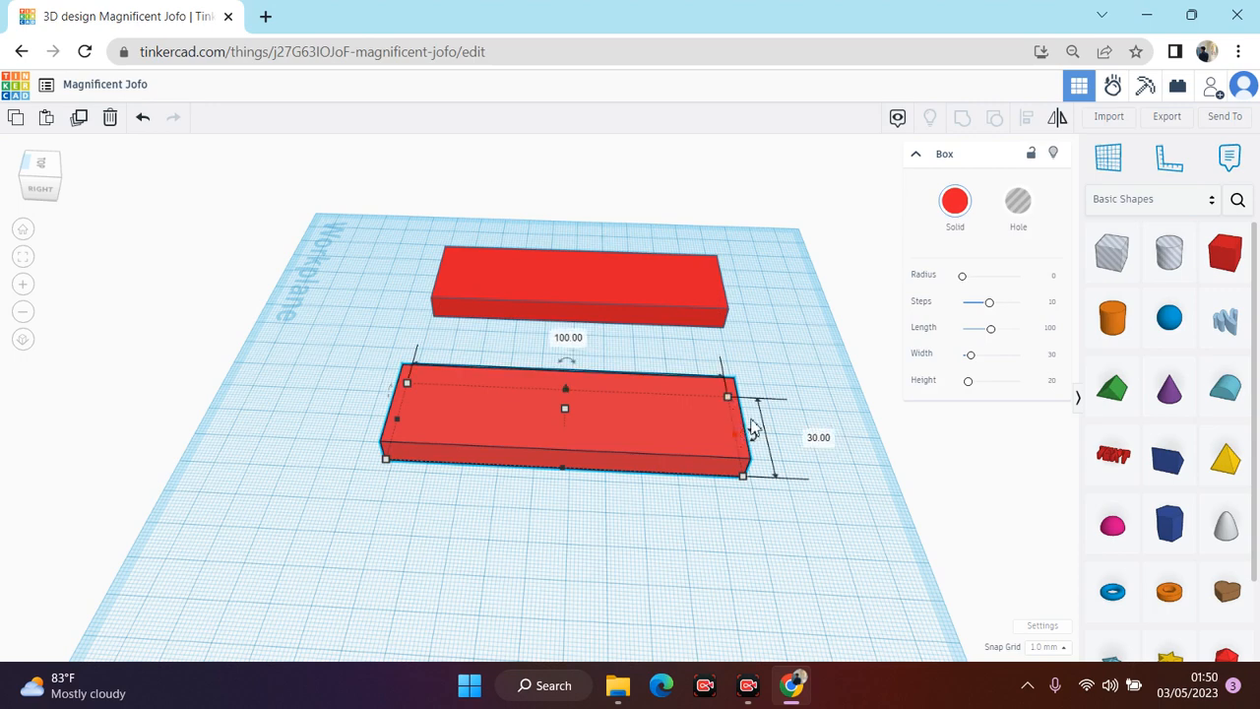
pyautogui.click(816, 416)
pyautogui.click(703, 437)
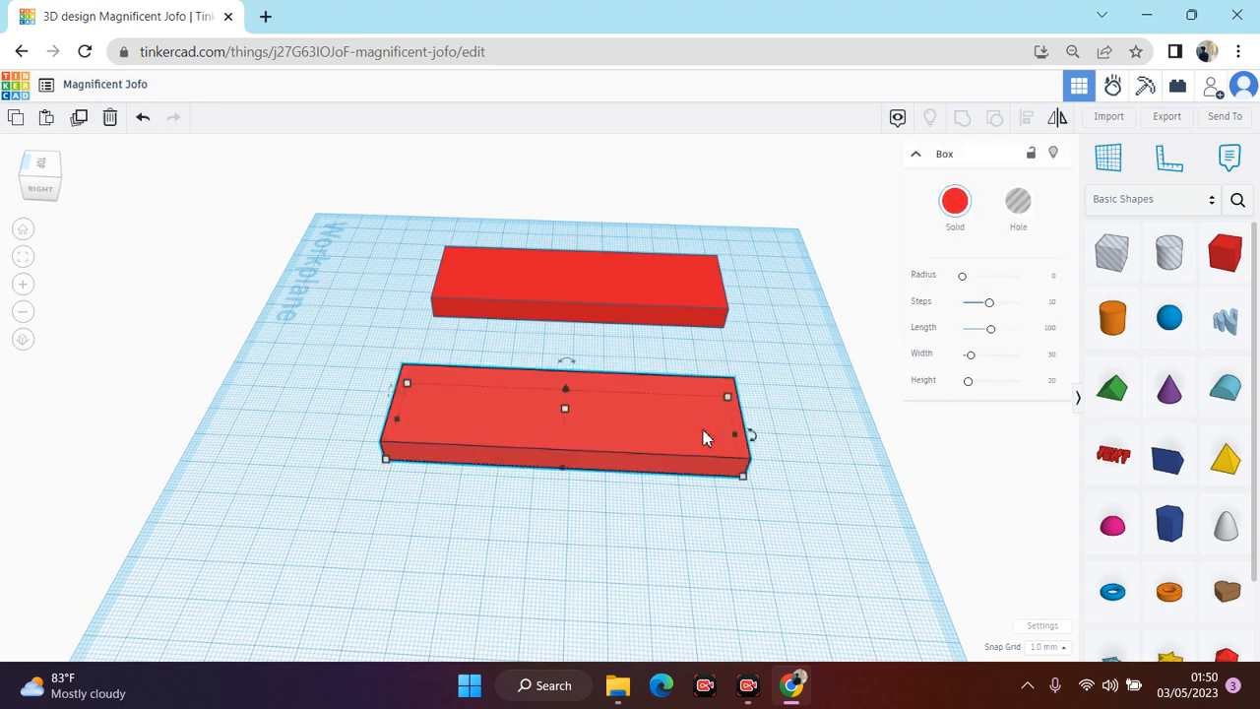
pyautogui.moveTo(737, 435)
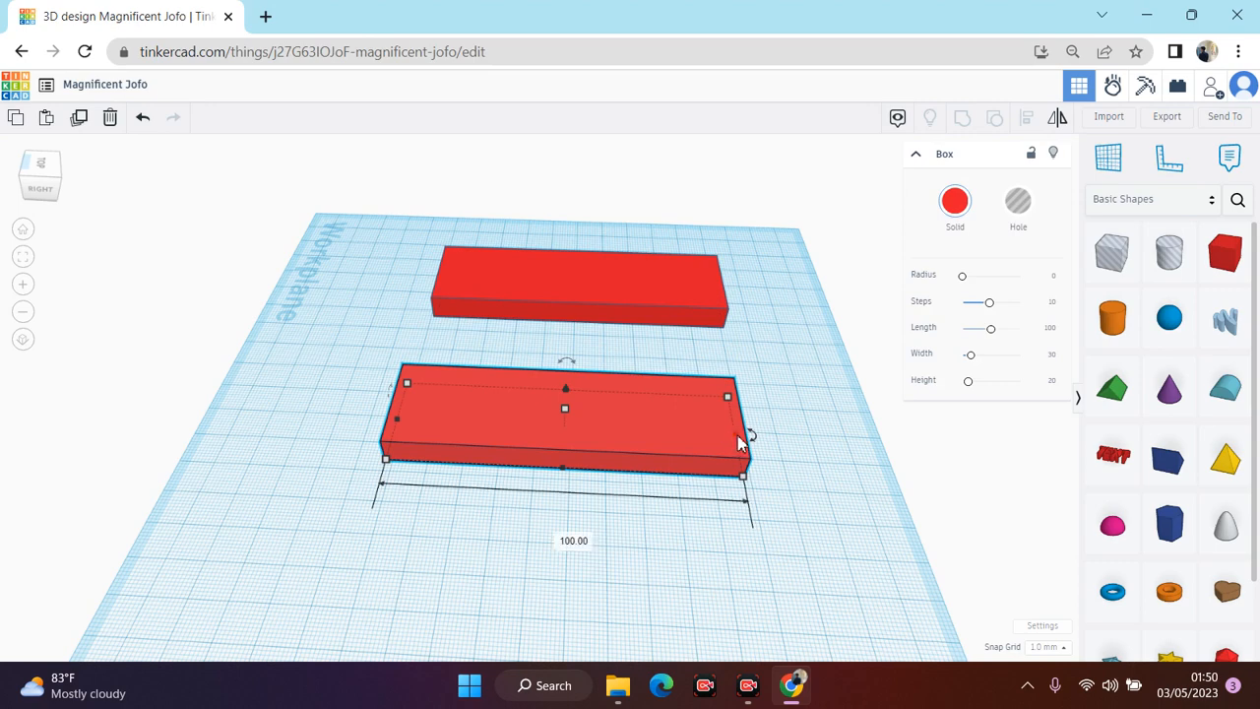
# Step: Set the rear red box's length to 50
pyautogui.click(660, 298)
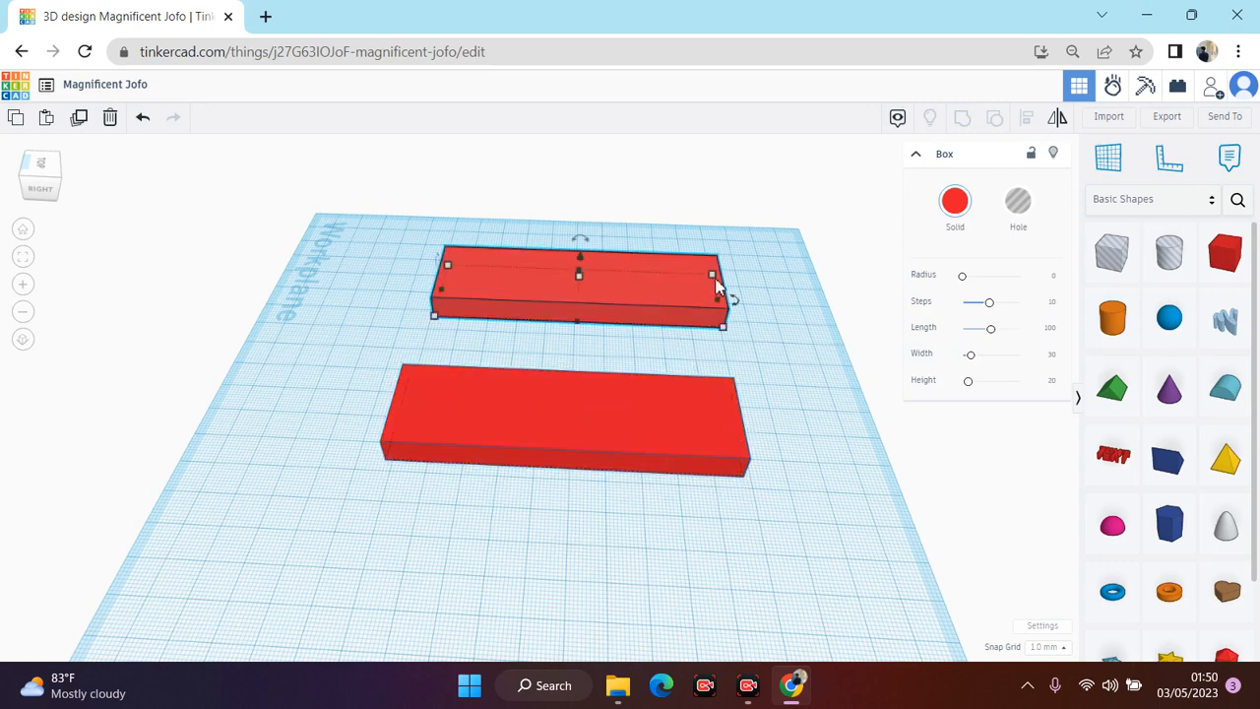
pyautogui.click(1053, 328)
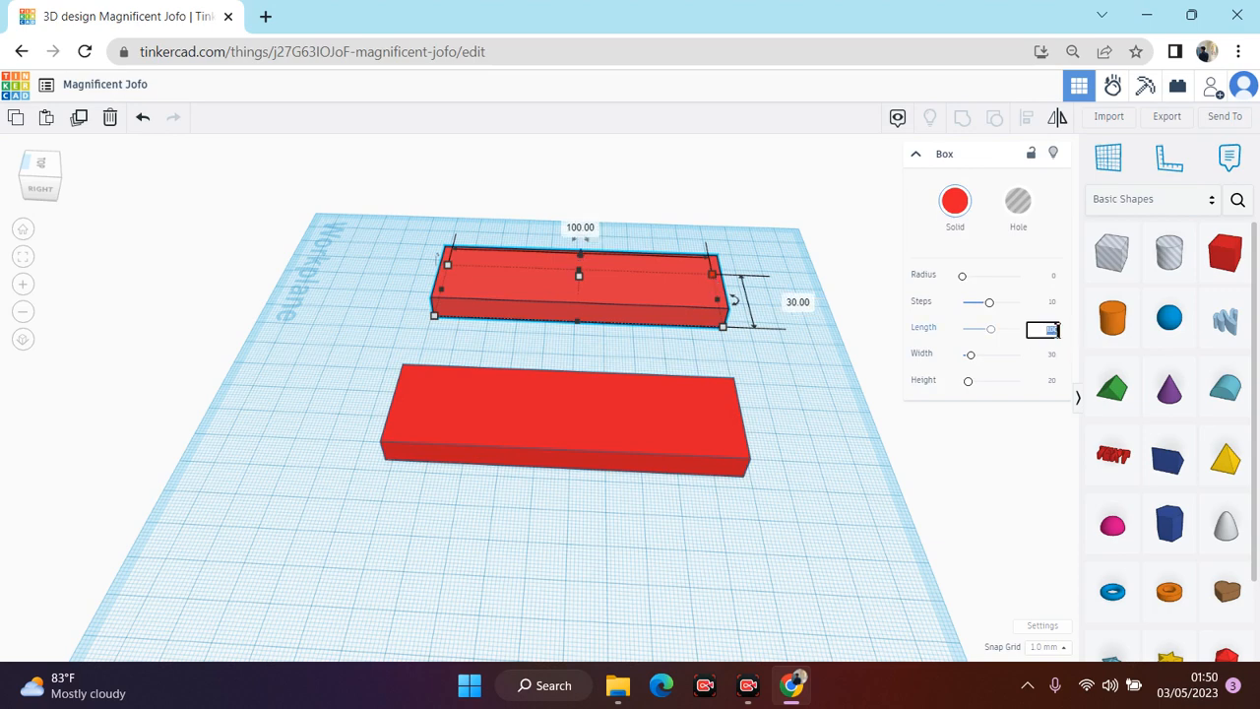
pyautogui.press('BackSpace')
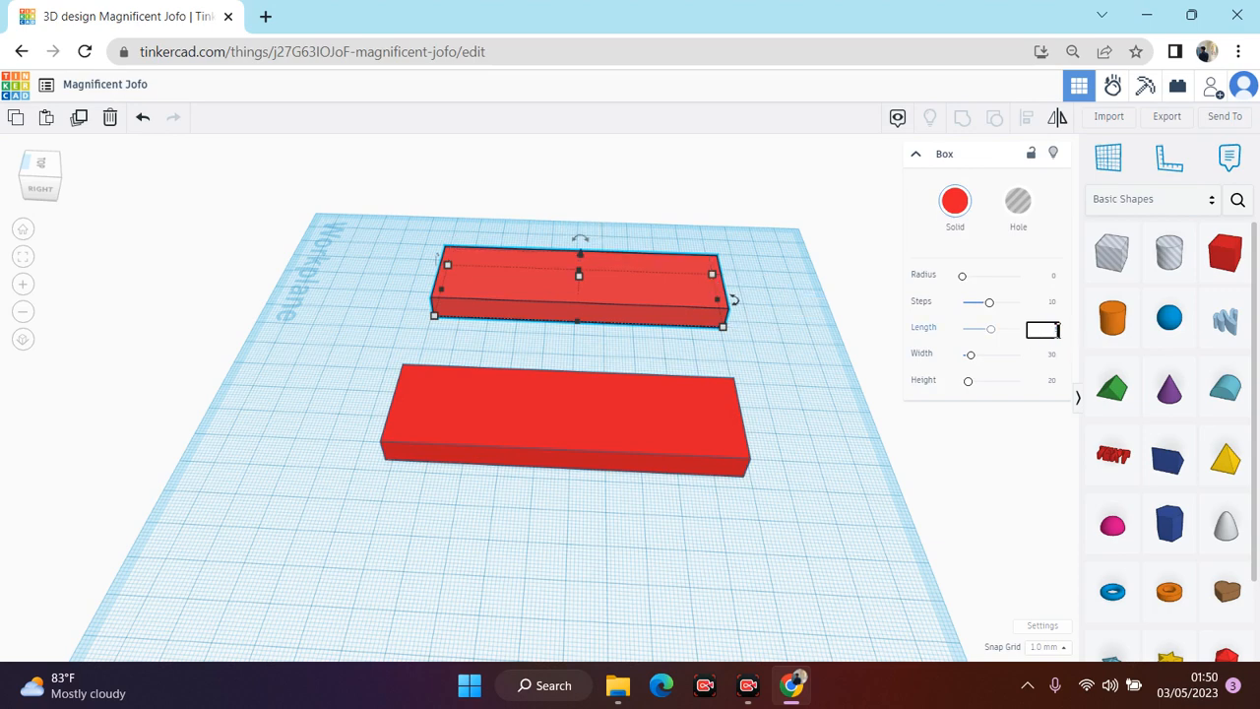
pyautogui.write('50')
pyautogui.press('Return')
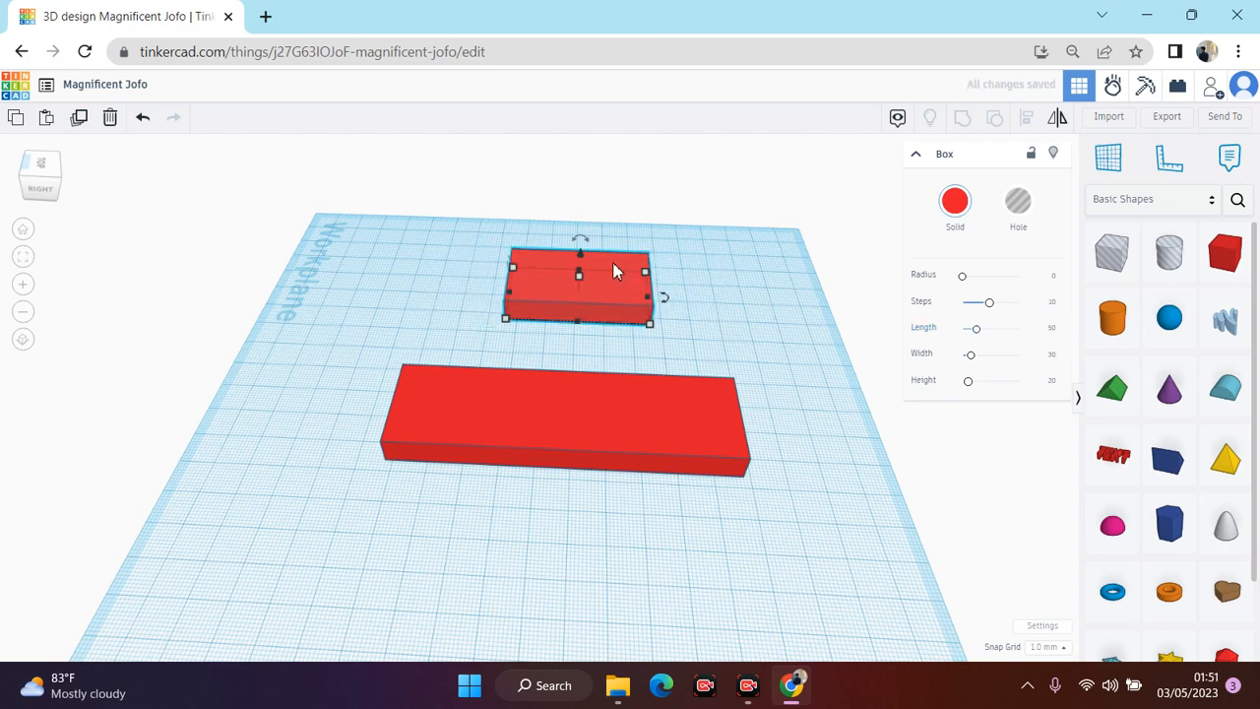
# Step: Set the rear red box's length to 70
pyautogui.click(1053, 329)
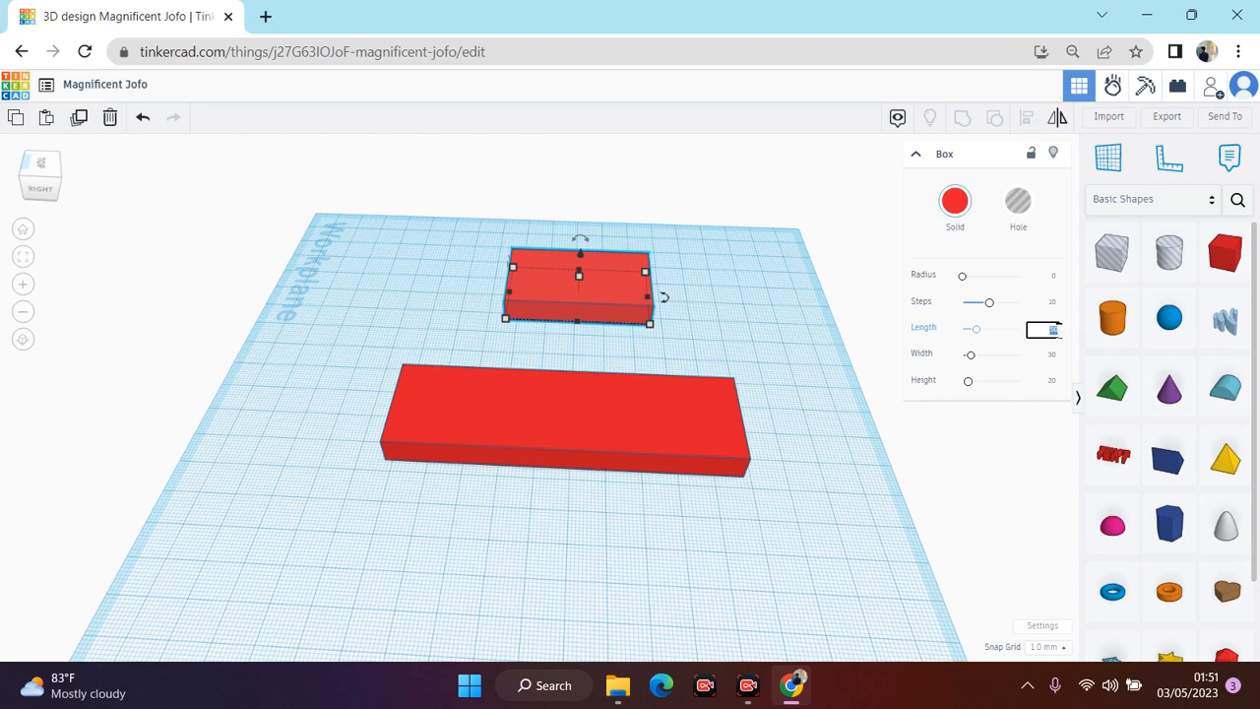
pyautogui.press('BackSpace')
pyautogui.write('70')
pyautogui.press('Return')
# Step: Set the rear red box's length to 80 and deselect it
pyautogui.click(1053, 329)
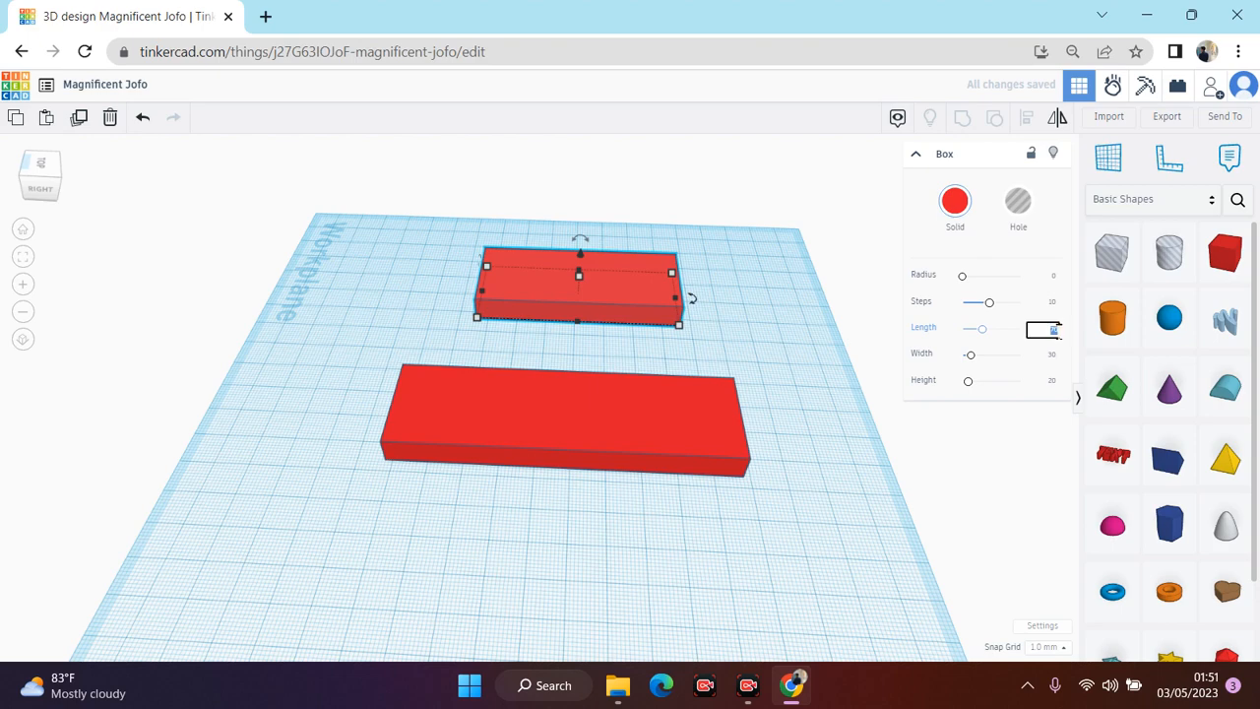
pyautogui.write('80')
pyautogui.press('Return')
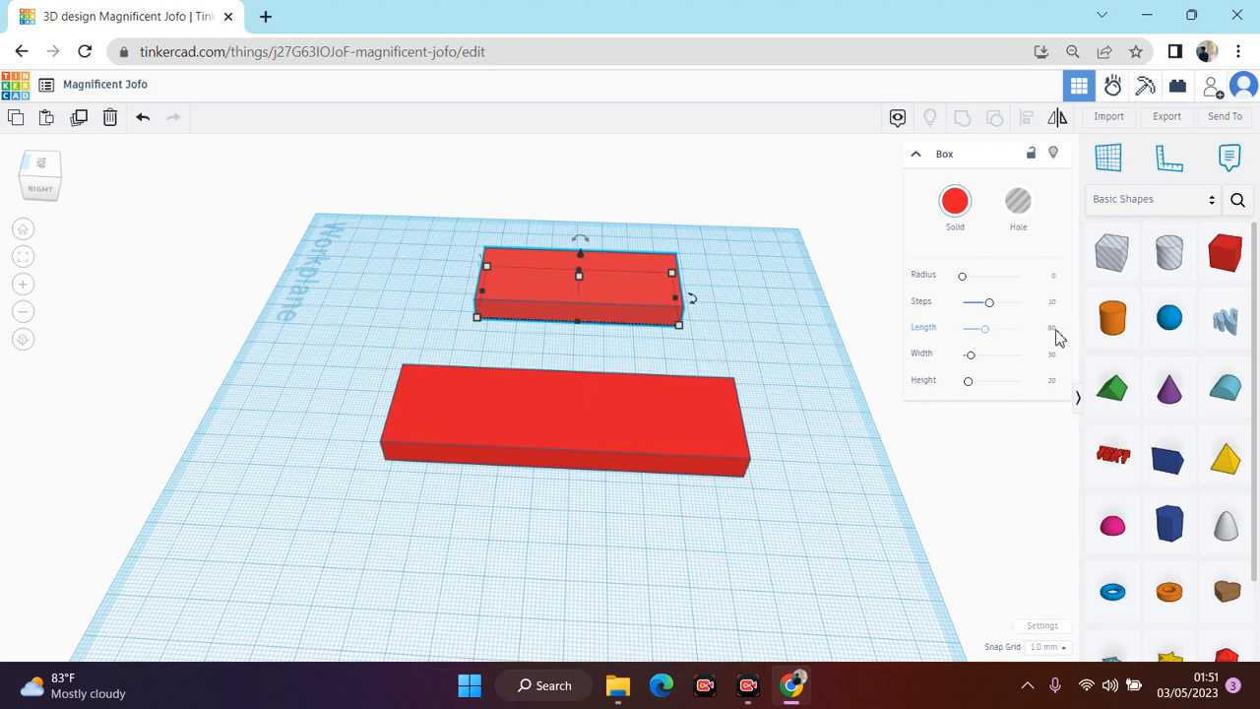
pyautogui.click(798, 301)
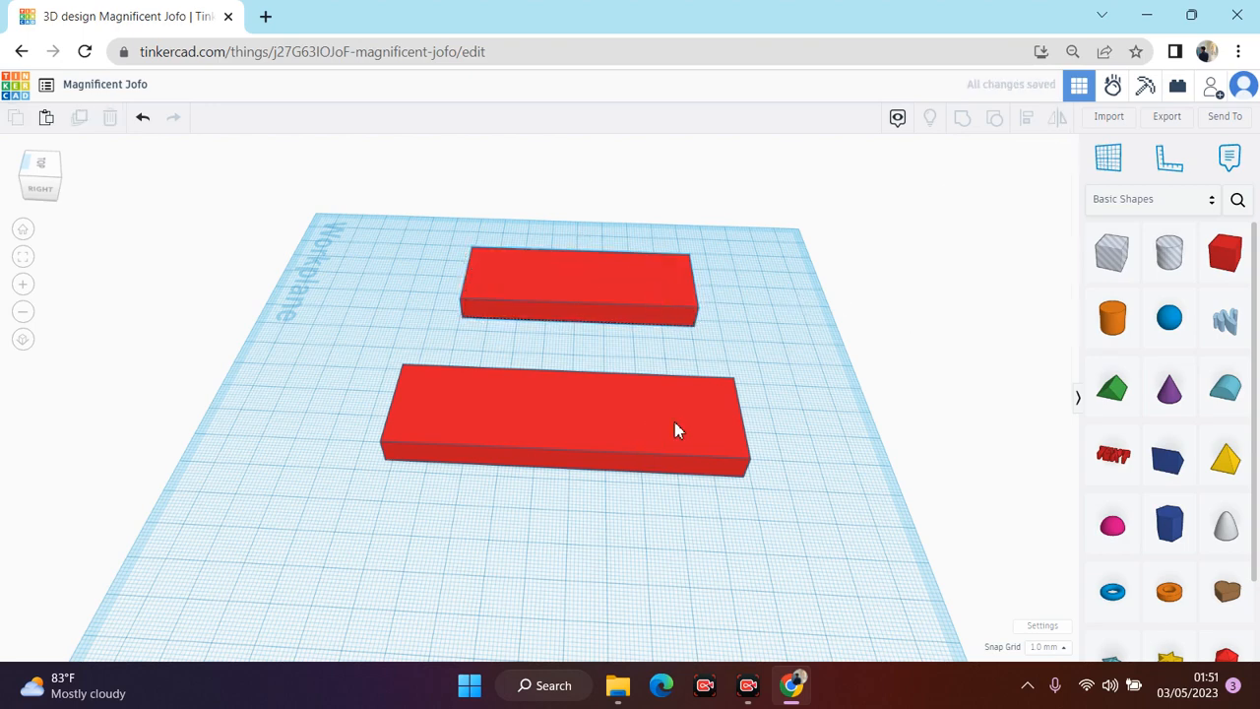
# Step: Raise the rear red box's height freehand to about 38 mm and view both boxes from above
pyautogui.click(649, 288)
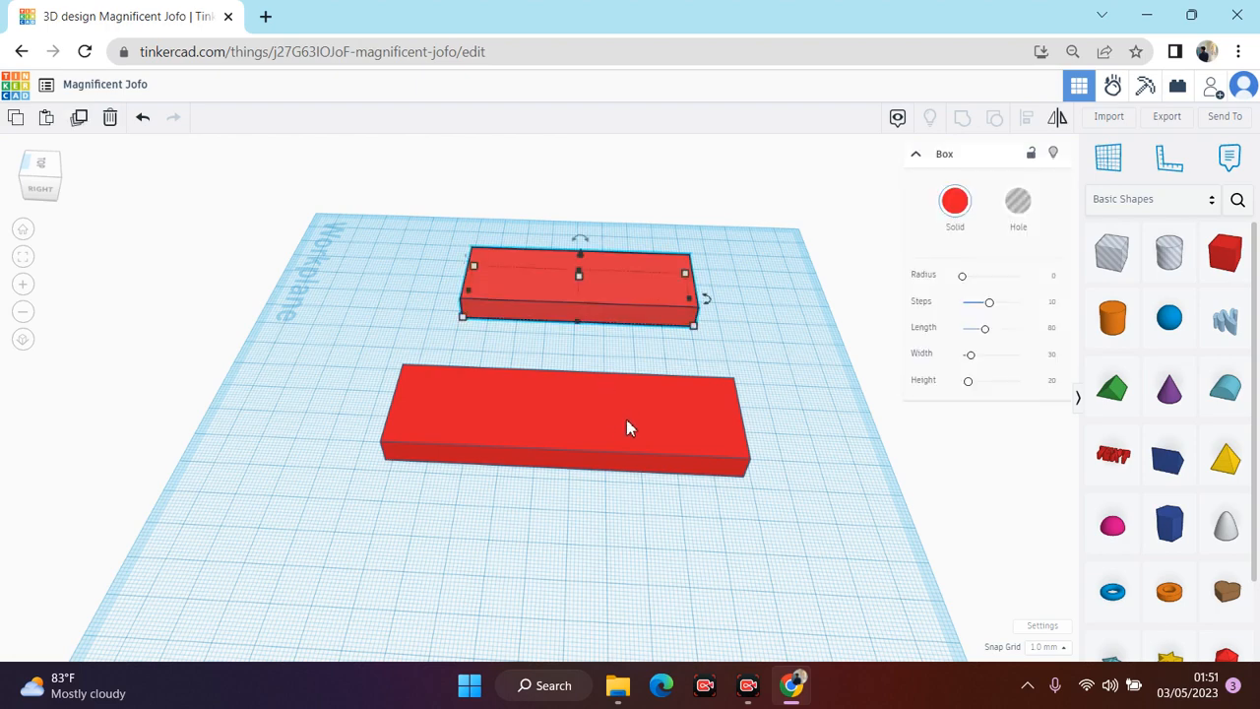
pyautogui.click(44, 162)
pyautogui.click(49, 159)
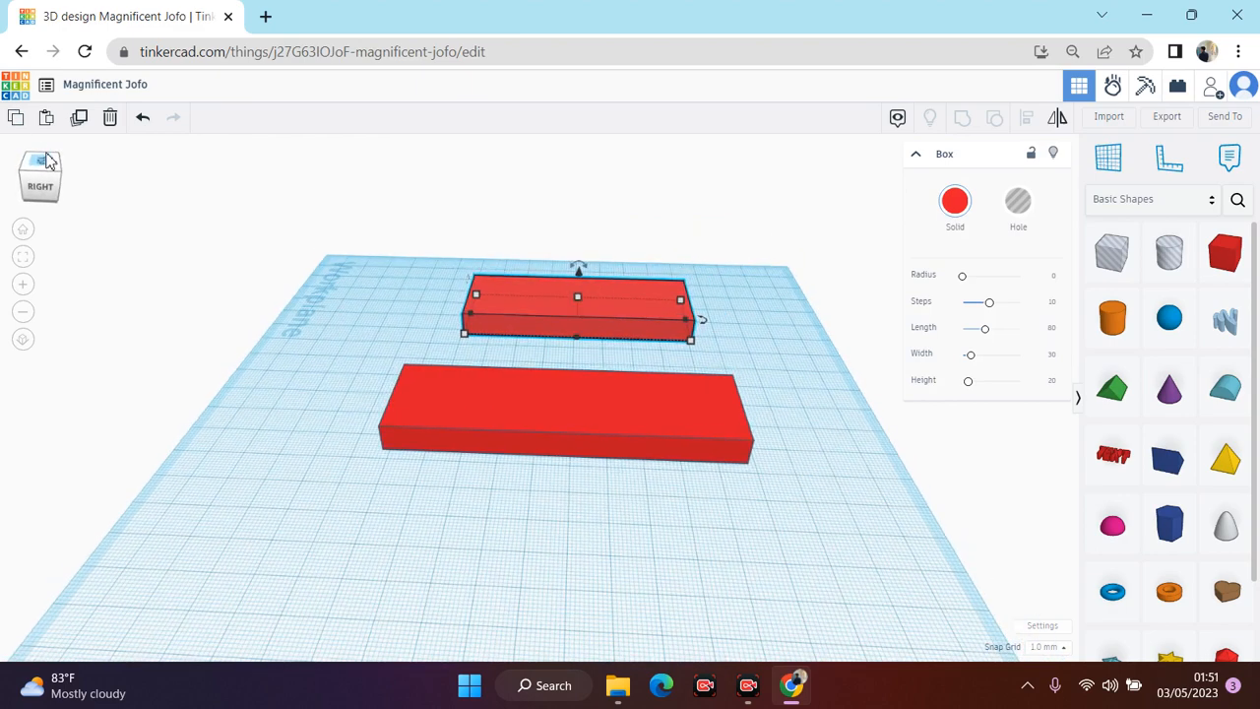
pyautogui.moveTo(579, 306)
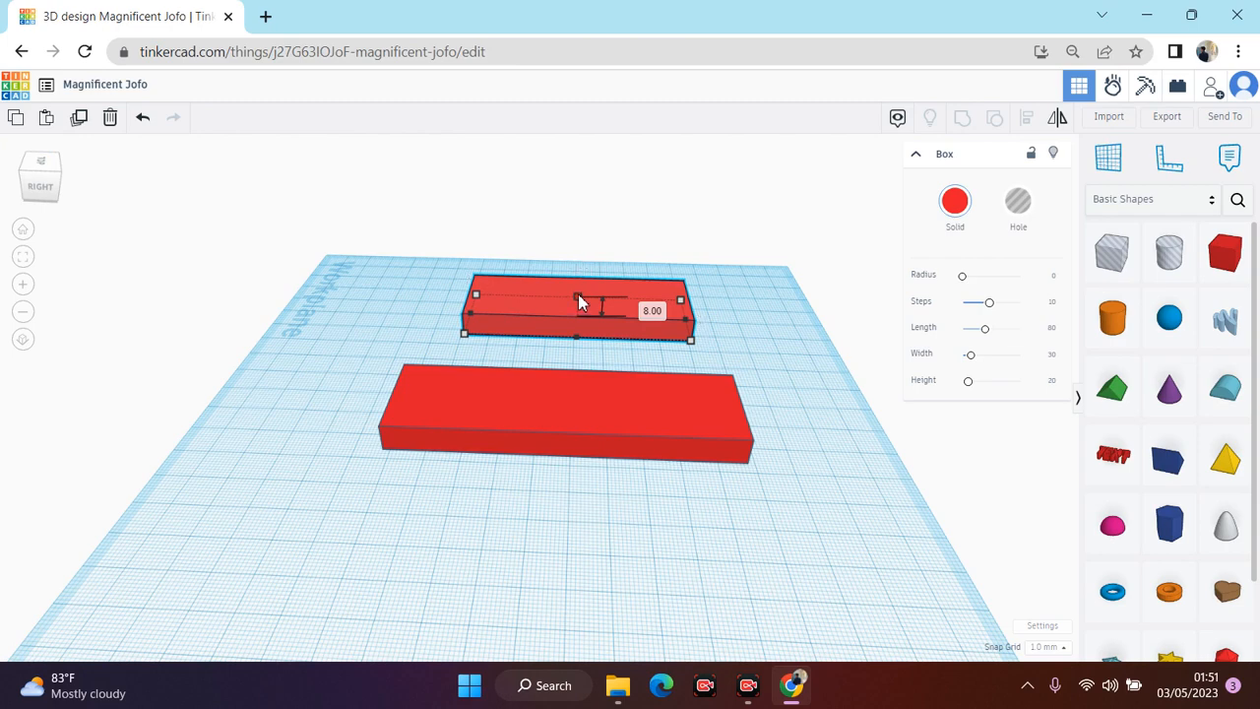
pyautogui.moveTo(578, 291); pyautogui.dragTo(581, 219)
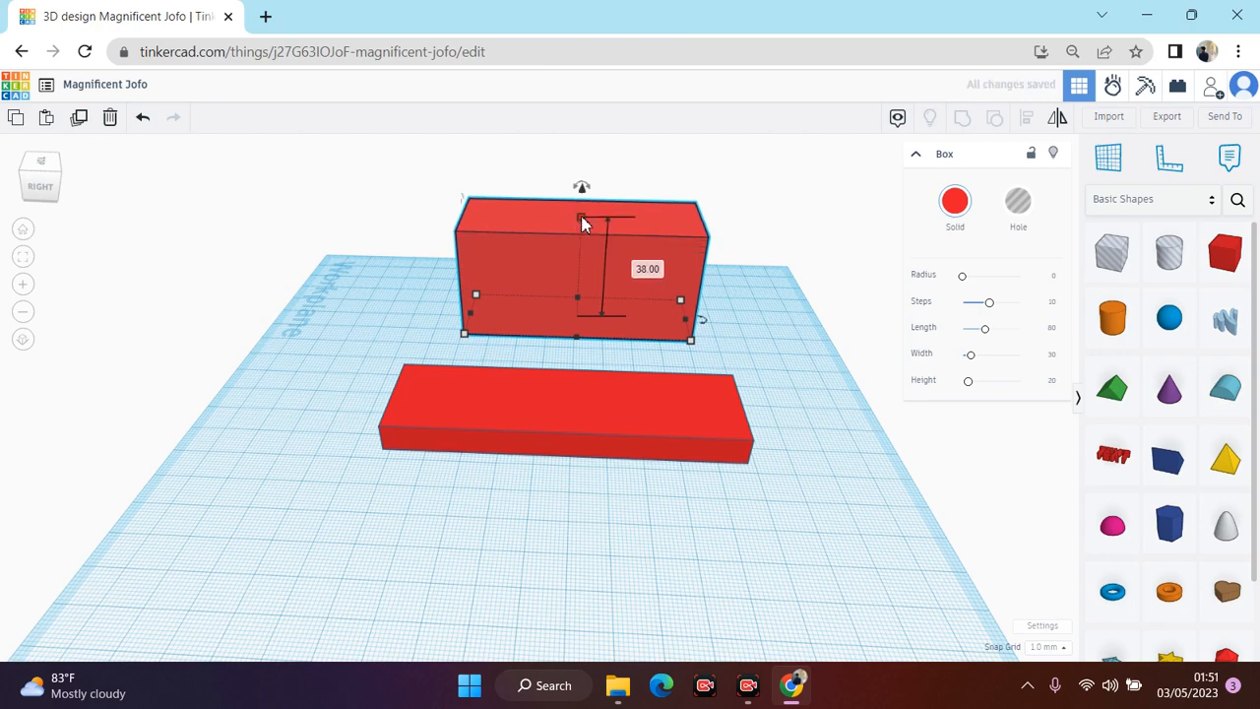
pyautogui.click(551, 187)
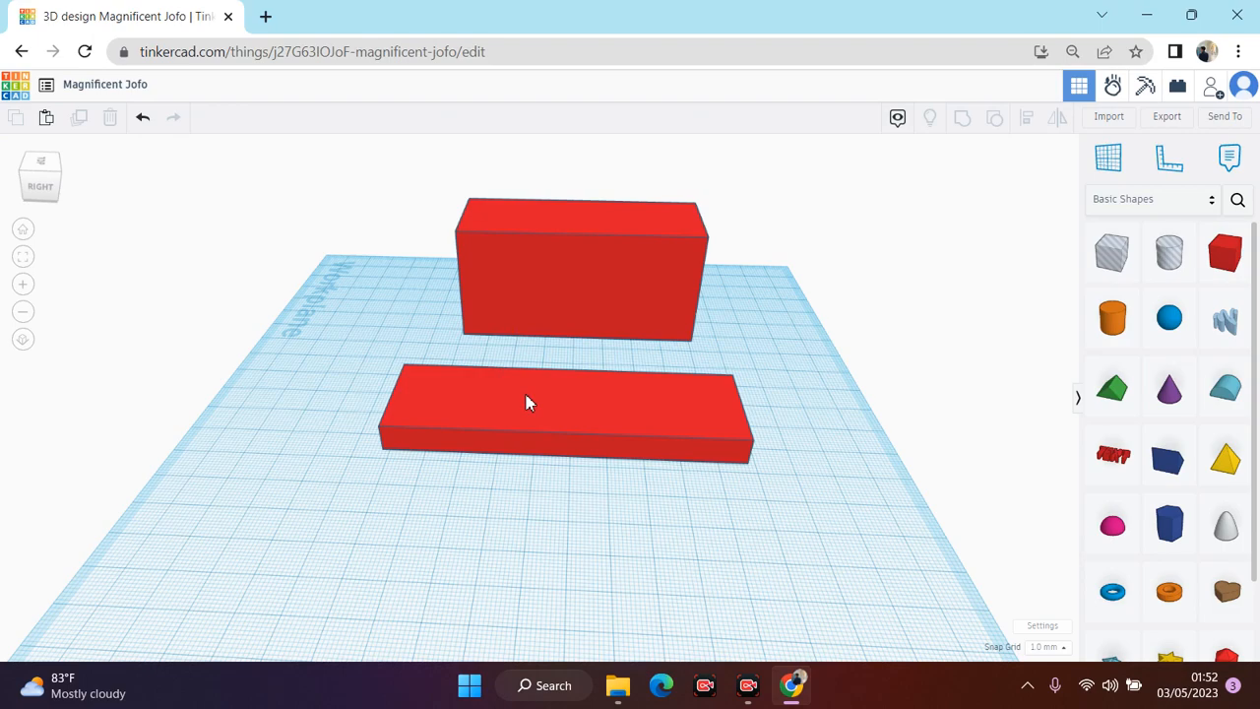
pyautogui.click(41, 167)
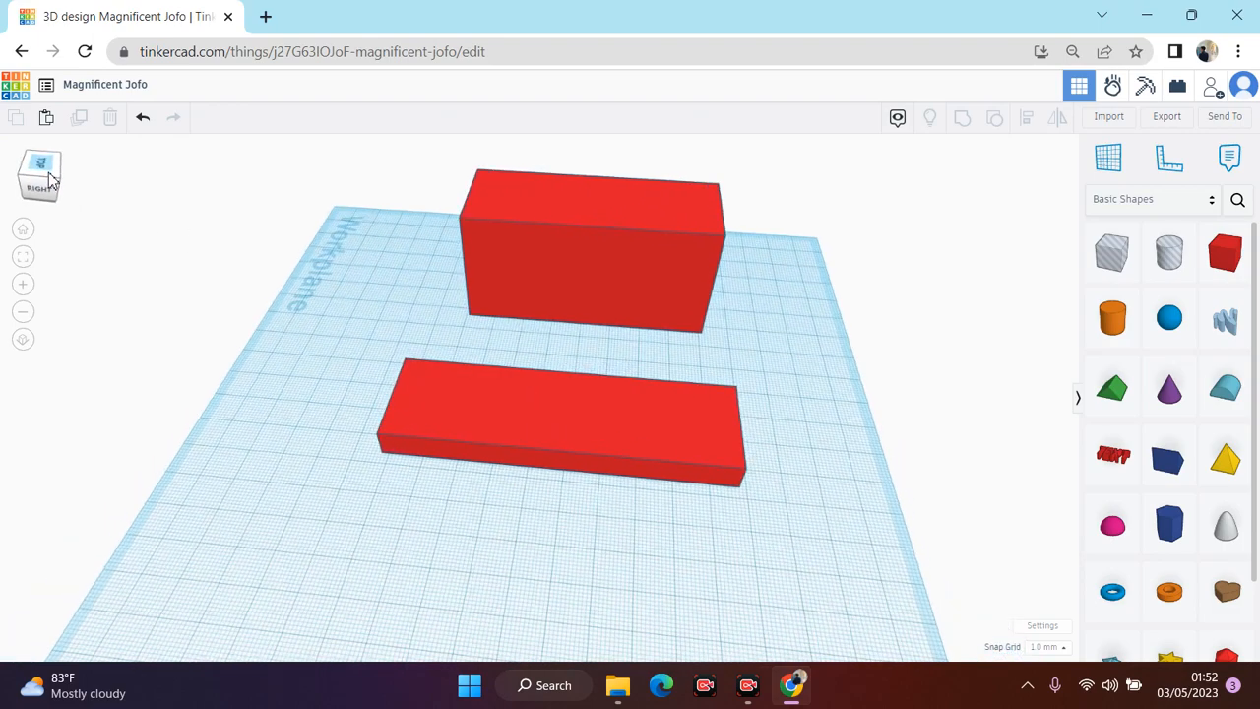
pyautogui.moveTo(49, 176); pyautogui.dragTo(51, 170)
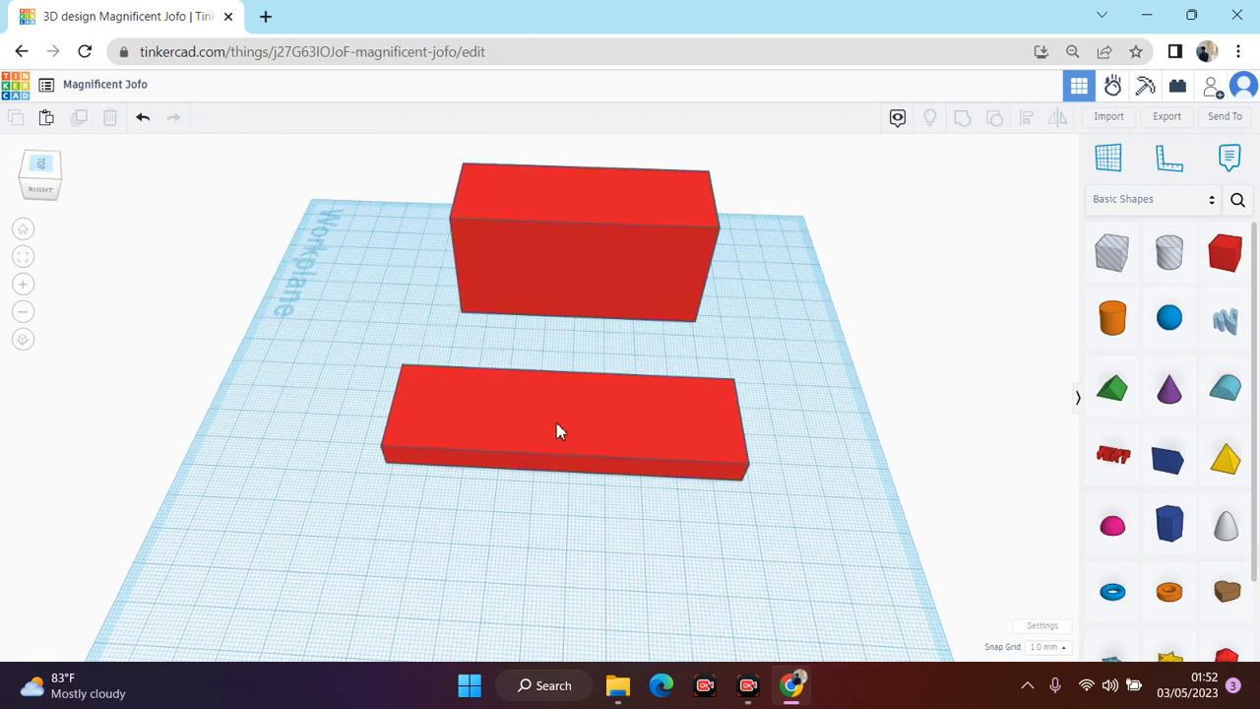
# Step: Try to centre the tall rear box over the flat front box by eye, checking from another side and nudging it
pyautogui.click(561, 200)
pyautogui.moveTo(557, 200); pyautogui.dragTo(543, 322)
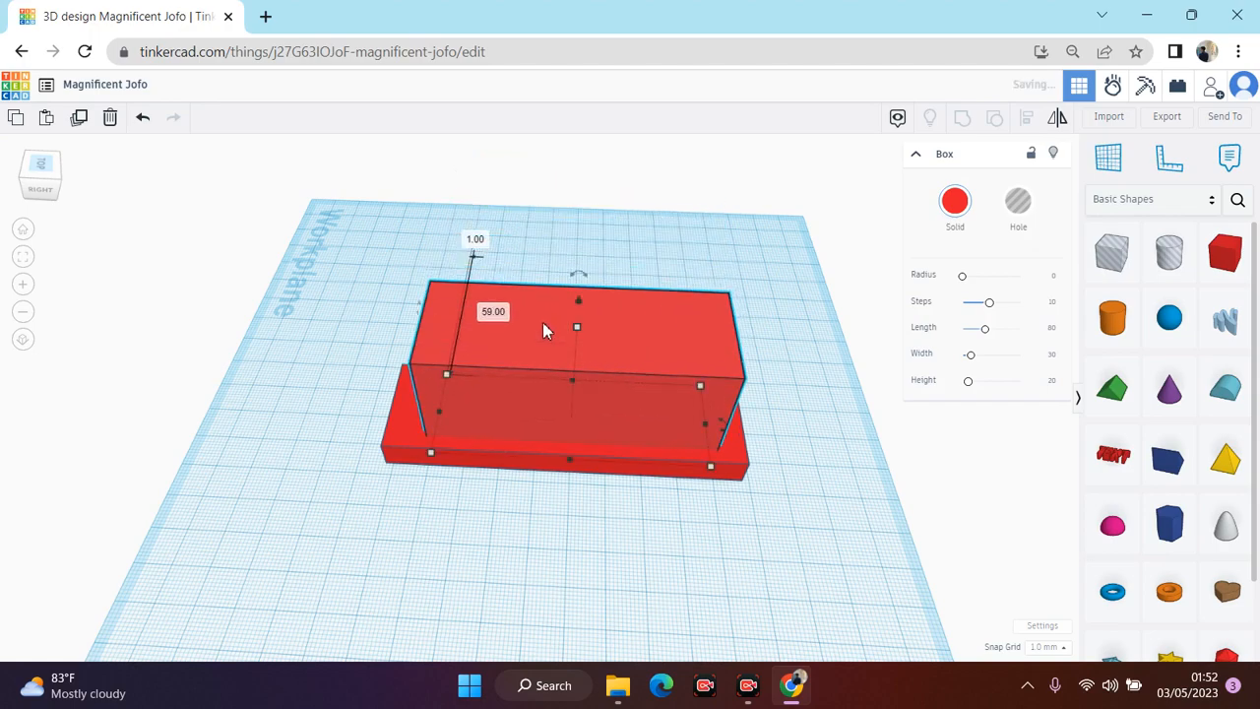
pyautogui.moveTo(43, 170); pyautogui.dragTo(98, 169)
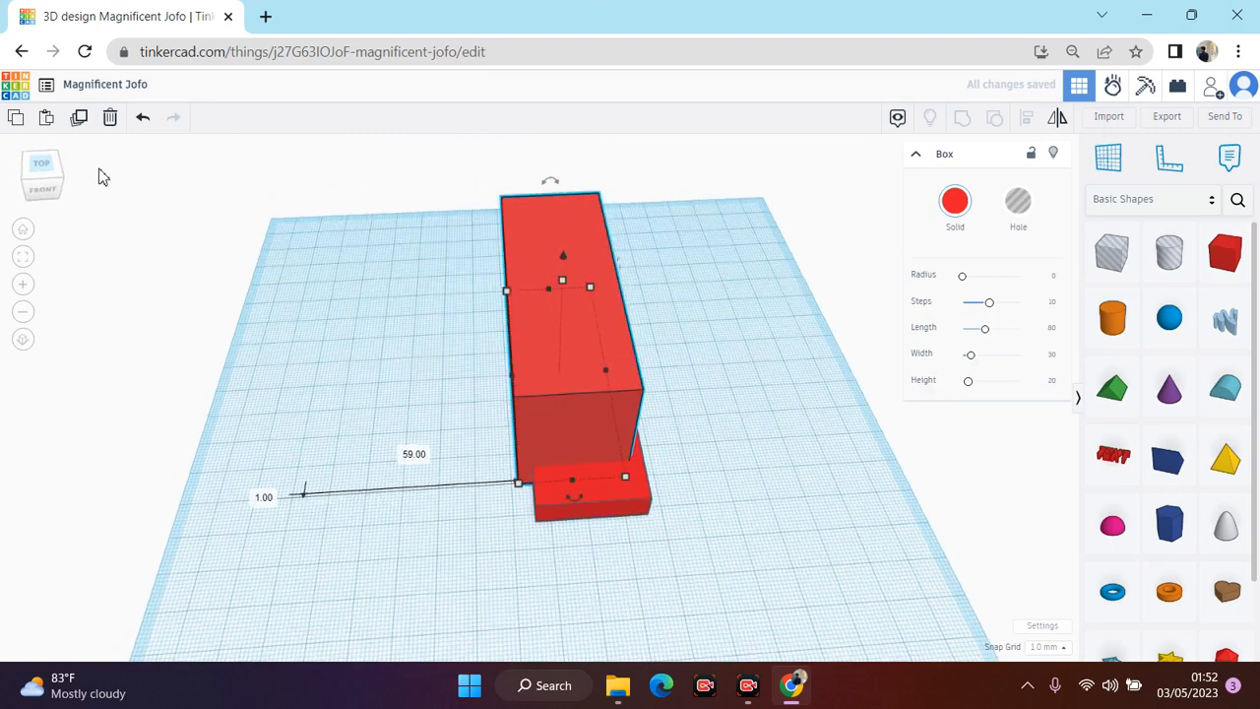
pyautogui.moveTo(547, 232); pyautogui.dragTo(557, 238)
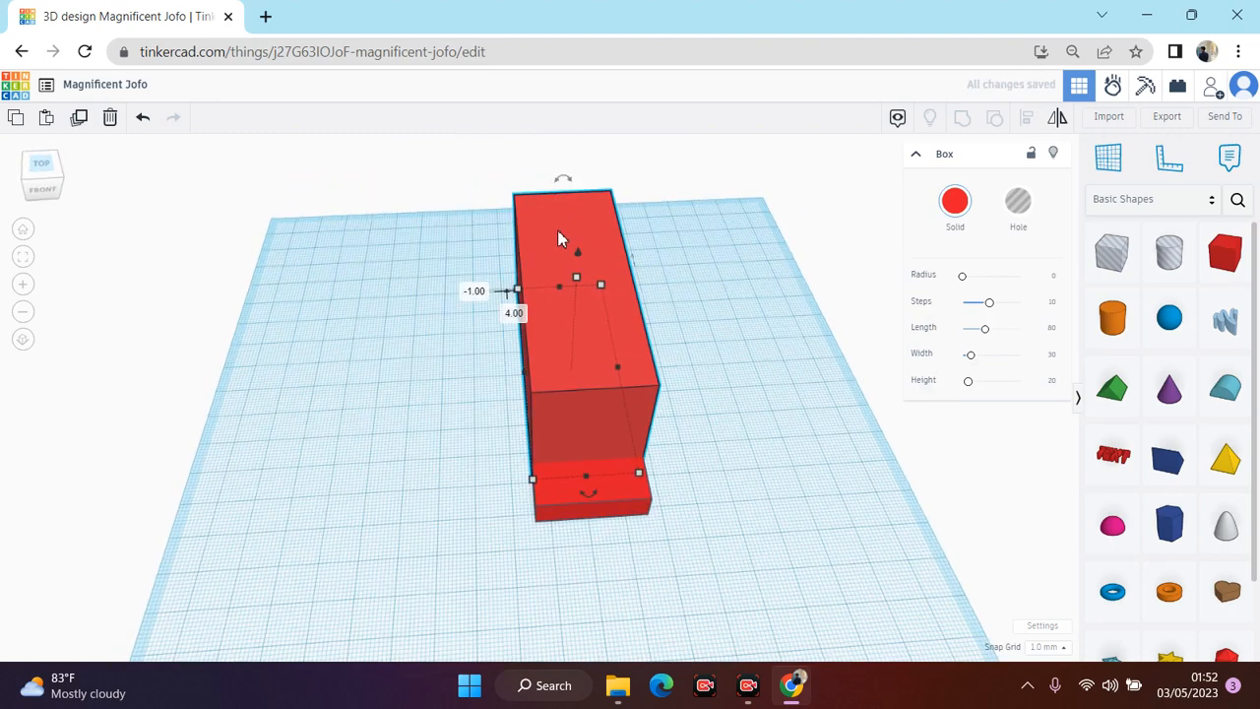
# Step: Undo both moves of the tall box and return to a view facing the long sides of the boxes
pyautogui.hotkey('ctrl', 'z')
pyautogui.hotkey('ctrl', 'z')
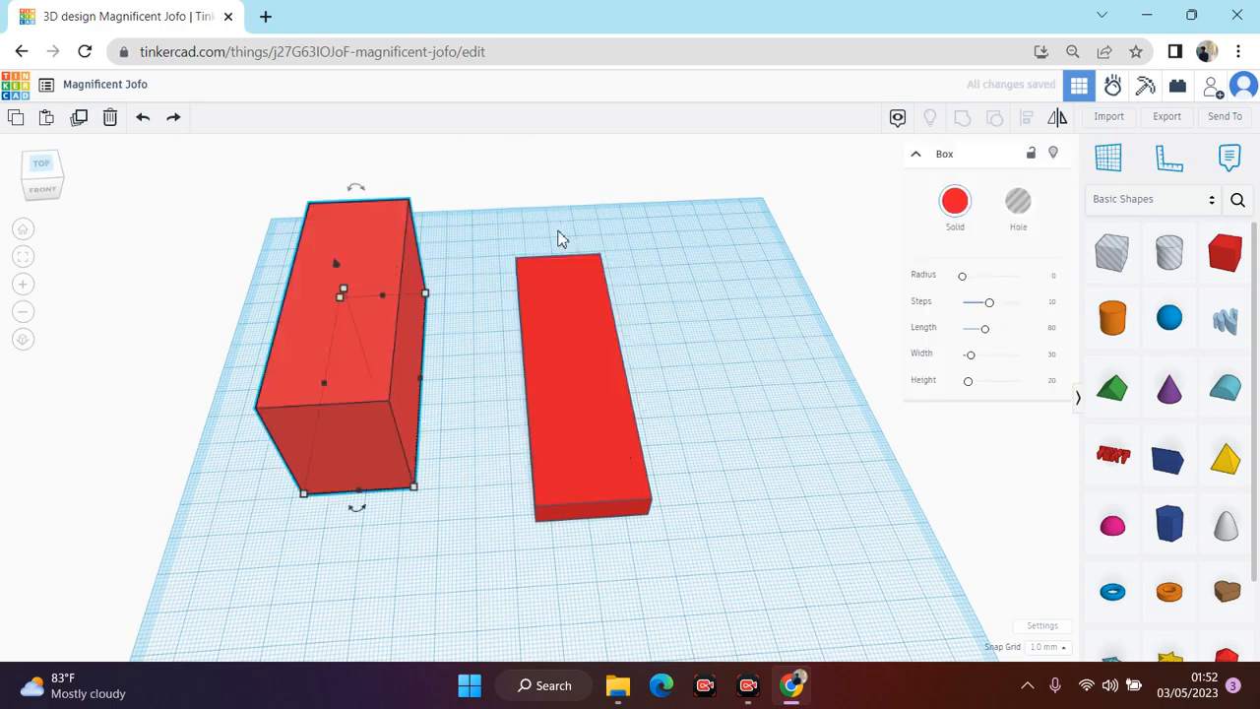
pyautogui.moveTo(52, 173); pyautogui.dragTo(9, 191)
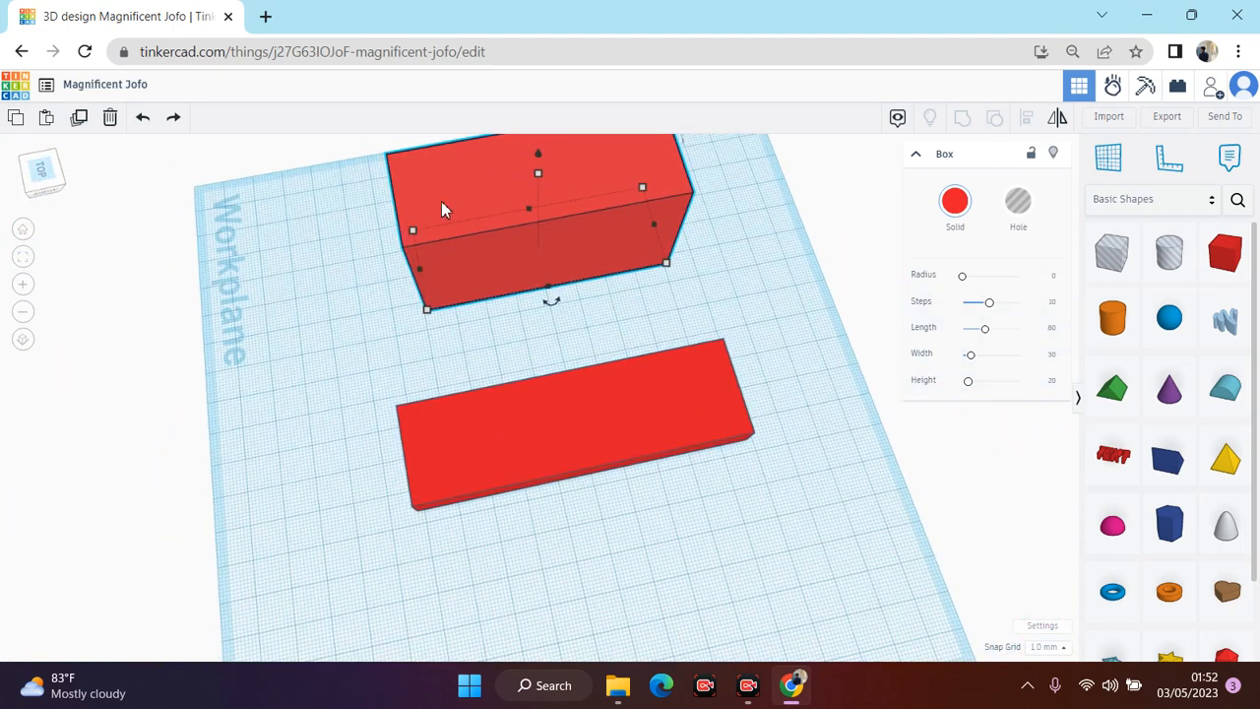
pyautogui.click(53, 167)
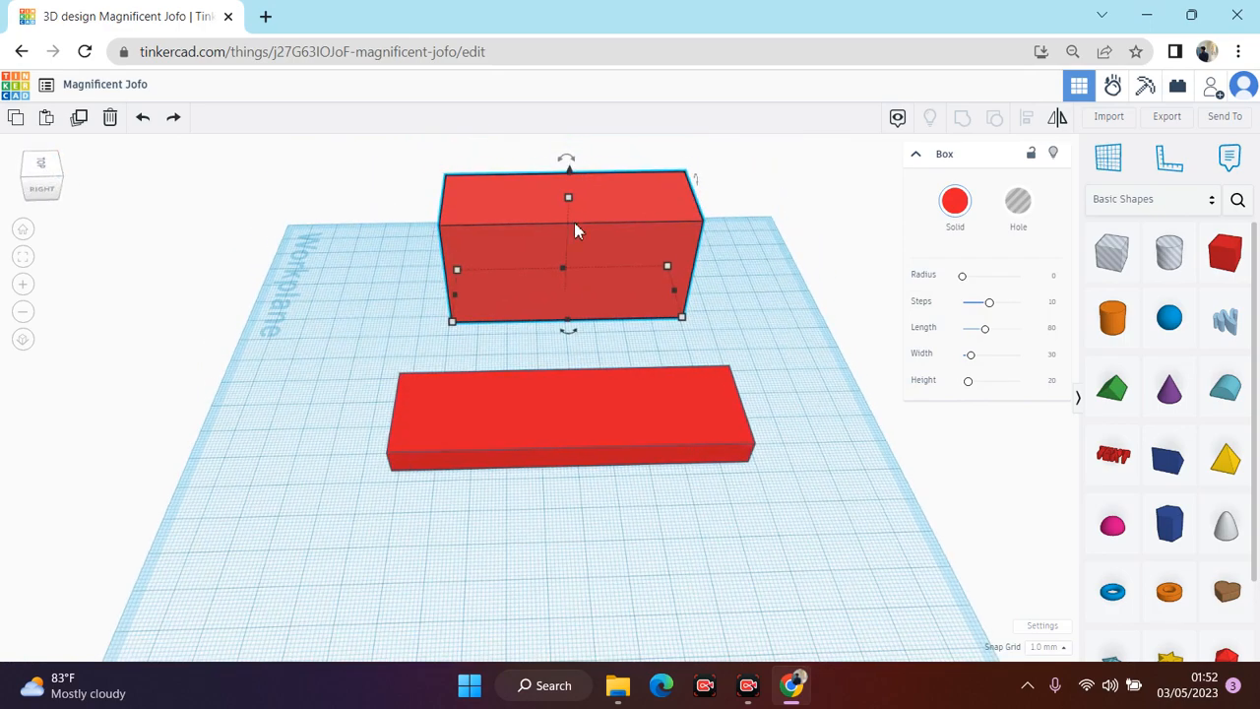
# Step: Shrink the tall rear box's footprint freehand from one corner to about 72 by 25 mm
pyautogui.click(600, 438)
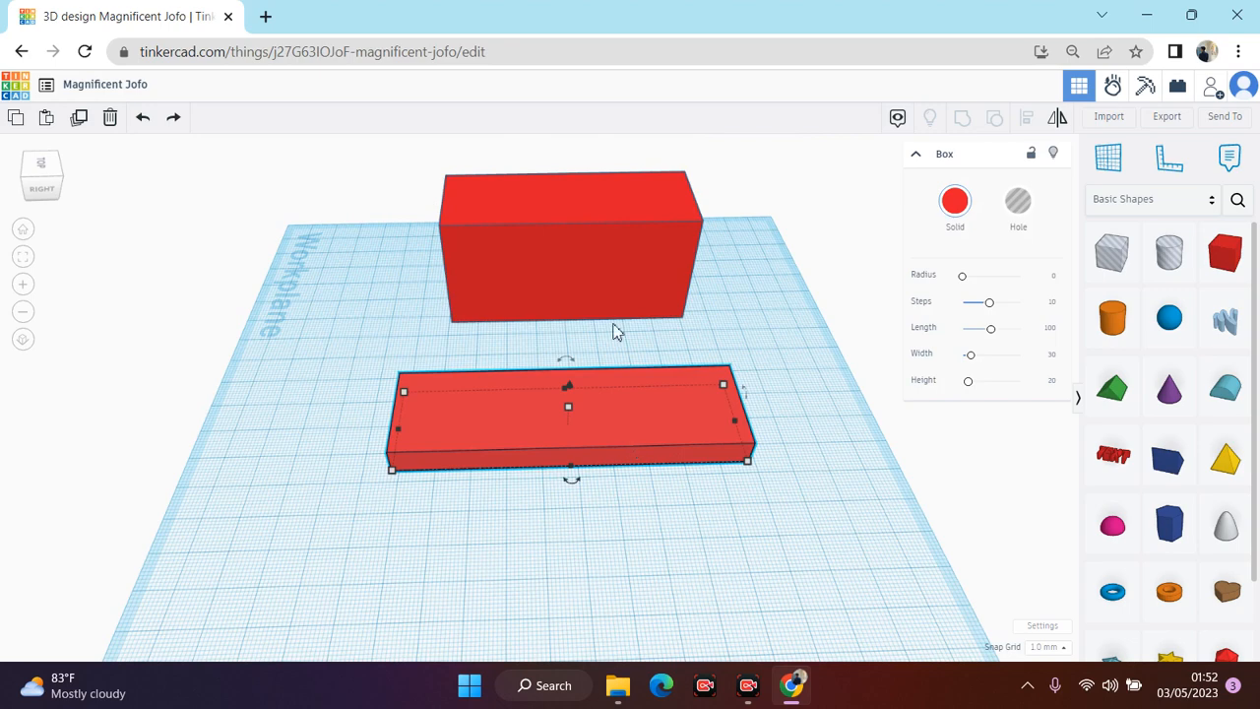
pyautogui.click(613, 290)
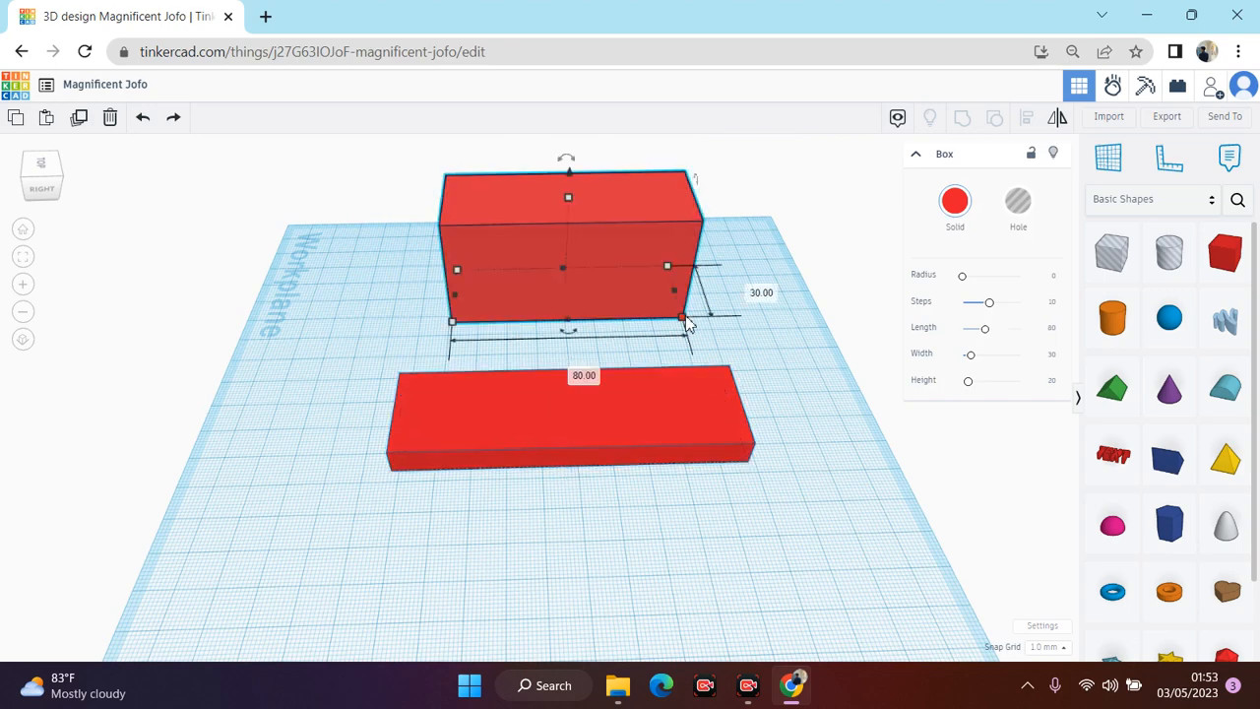
pyautogui.moveTo(682, 320); pyautogui.dragTo(662, 315)
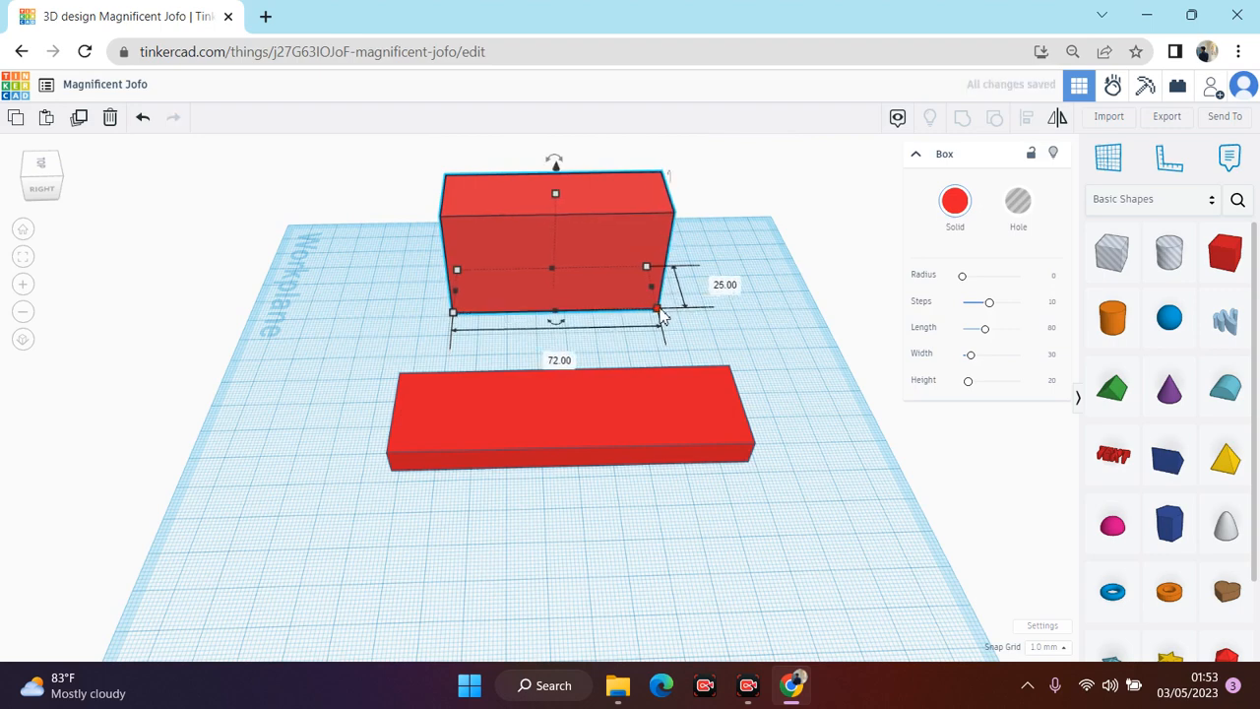
pyautogui.click(714, 247)
pyautogui.click(643, 262)
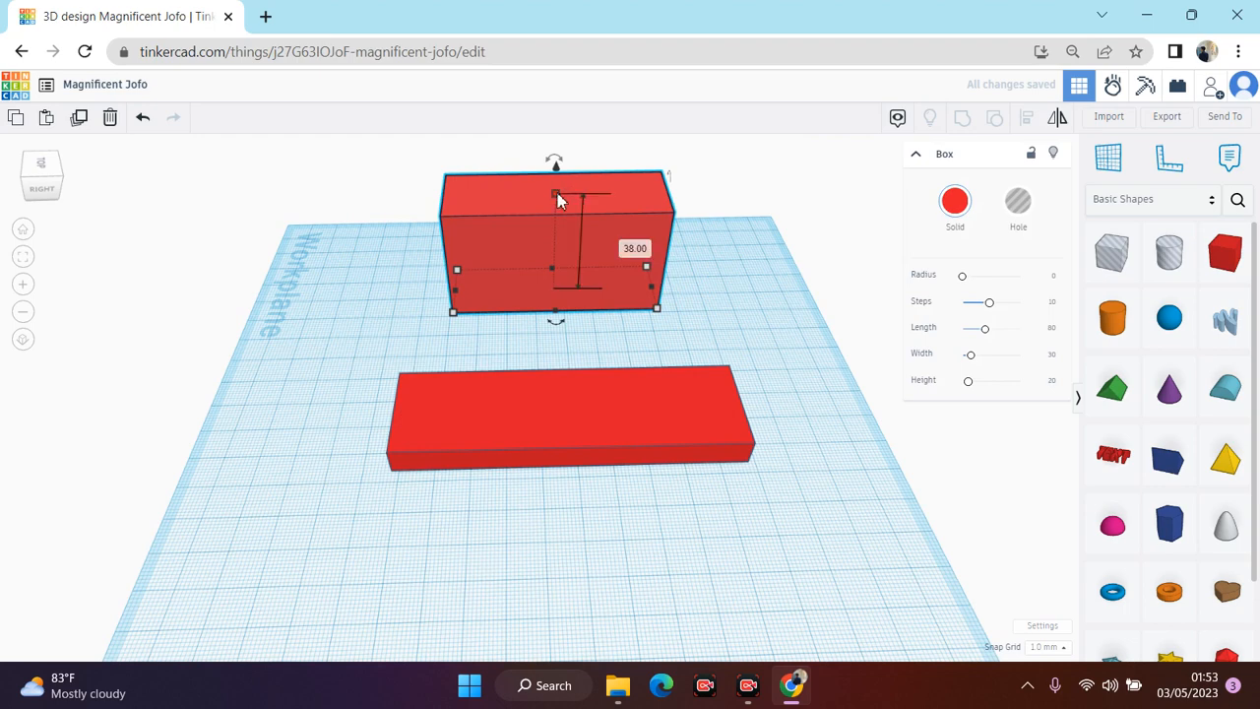
# Step: Lower the rear box's height slightly freehand and adjust its corners to a footprint of about 76 by 24 mm
pyautogui.moveTo(557, 200); pyautogui.dragTo(552, 217)
pyautogui.moveTo(458, 273); pyautogui.dragTo(469, 285)
pyautogui.moveTo(659, 310); pyautogui.dragTo(677, 315)
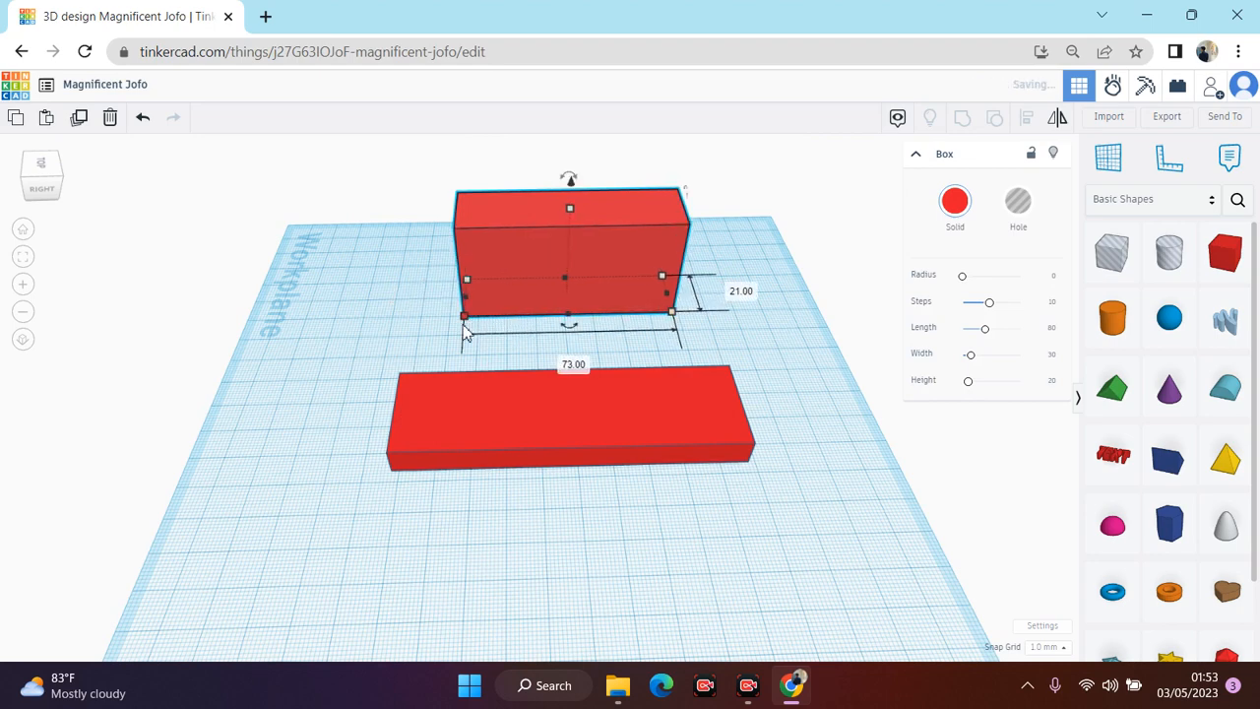
pyautogui.moveTo(463, 317)
pyautogui.mouseDown()
pyautogui.moveTo(459, 330)
pyautogui.moveTo(475, 318)
pyautogui.mouseUp()
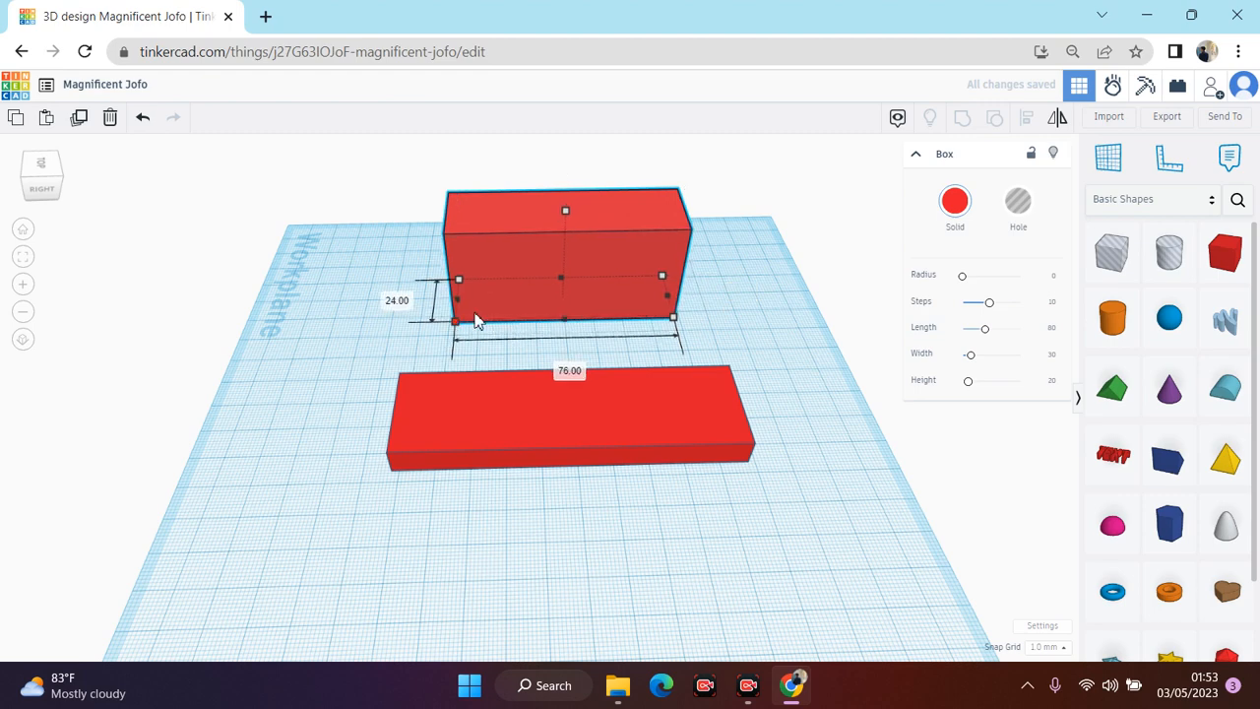
pyautogui.click(784, 326)
pyautogui.click(660, 272)
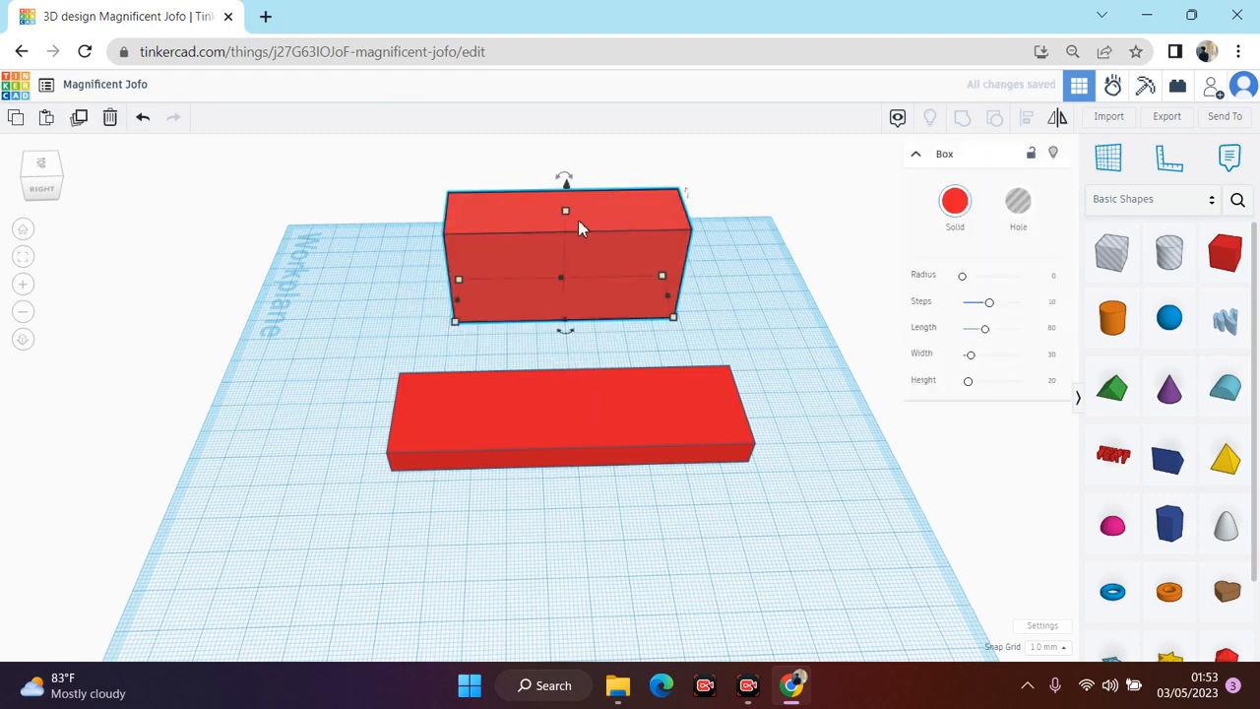
# Step: Place the tall box over the flat box by eye, inspect the placement, and move it back behind the flat box
pyautogui.moveTo(581, 218); pyautogui.dragTo(594, 342)
pyautogui.click(54, 194)
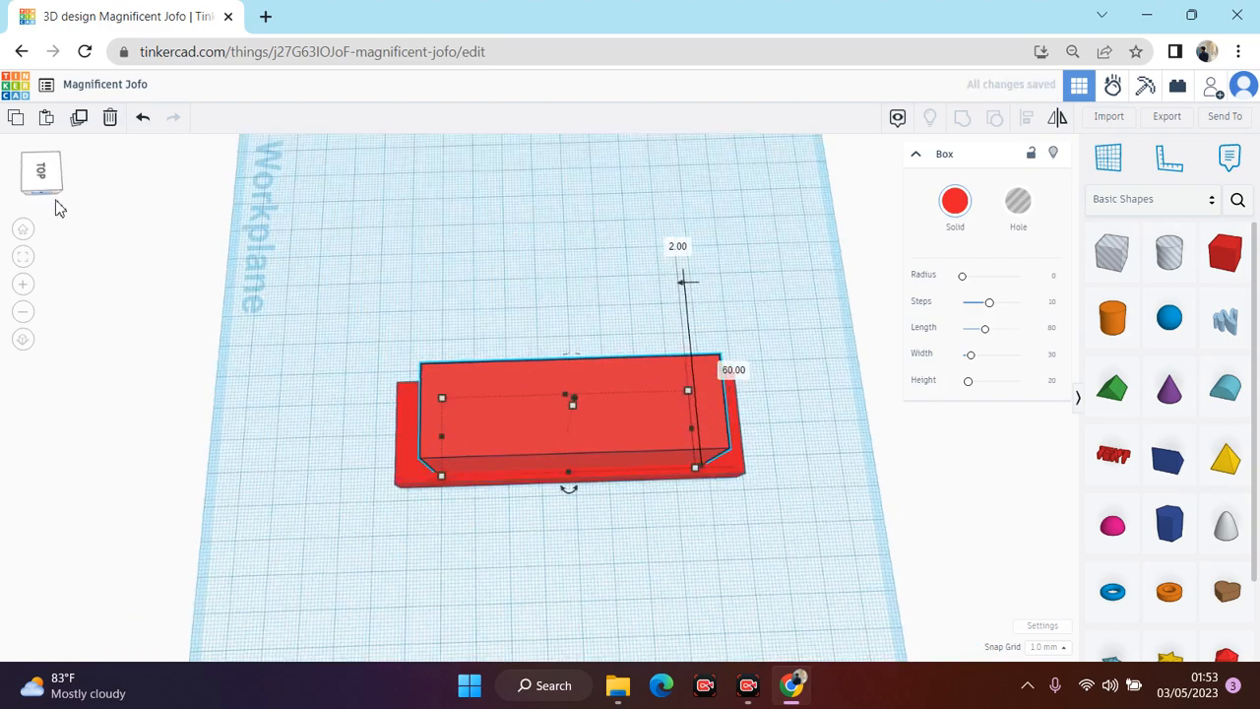
pyautogui.click(57, 203)
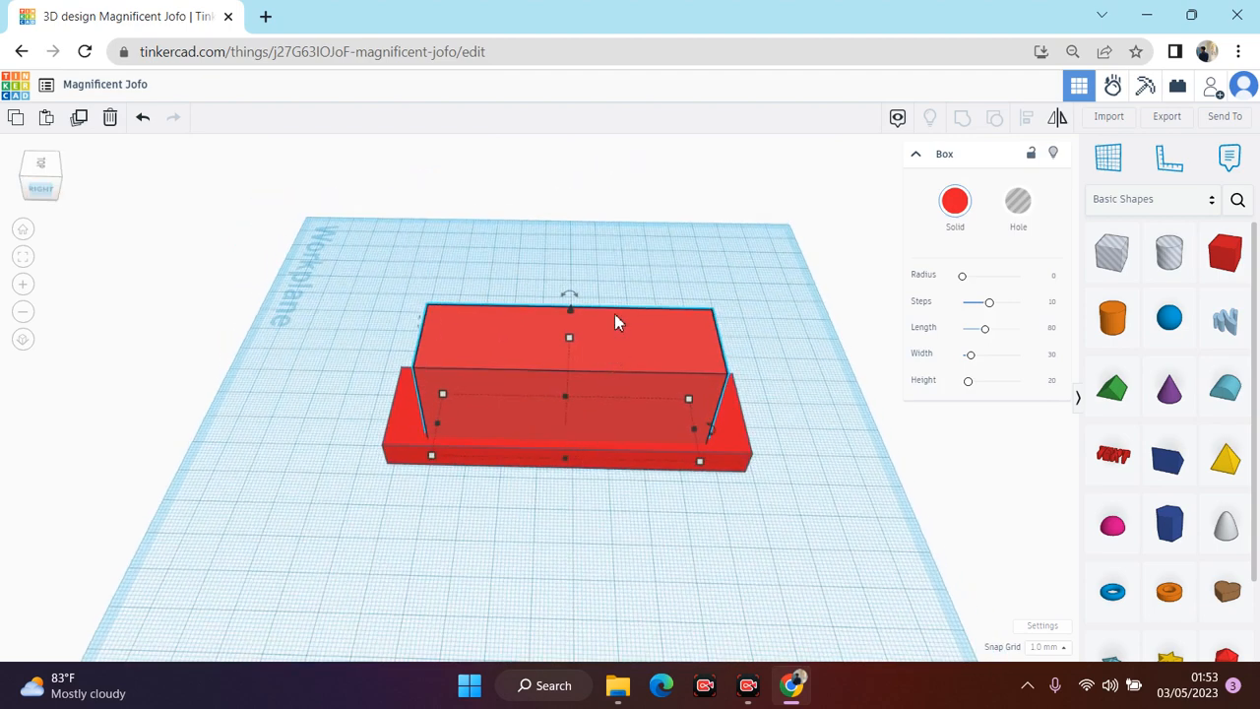
pyautogui.moveTo(614, 313); pyautogui.dragTo(623, 214)
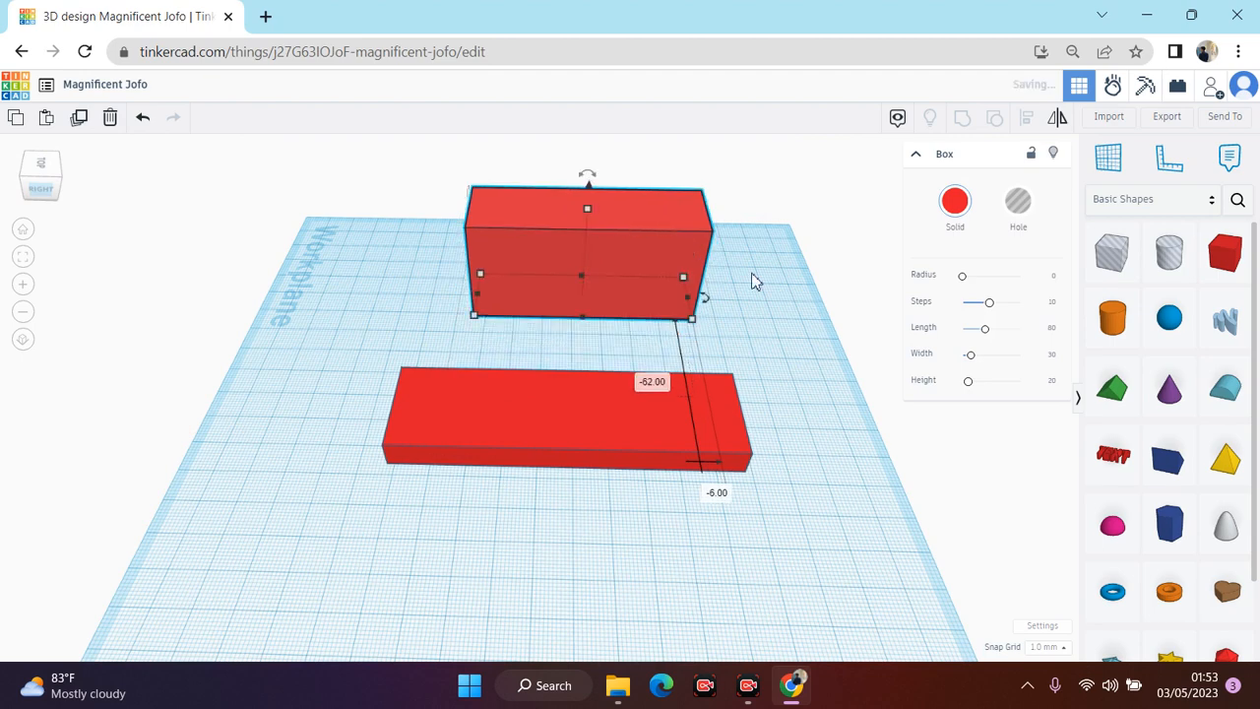
pyautogui.click(807, 297)
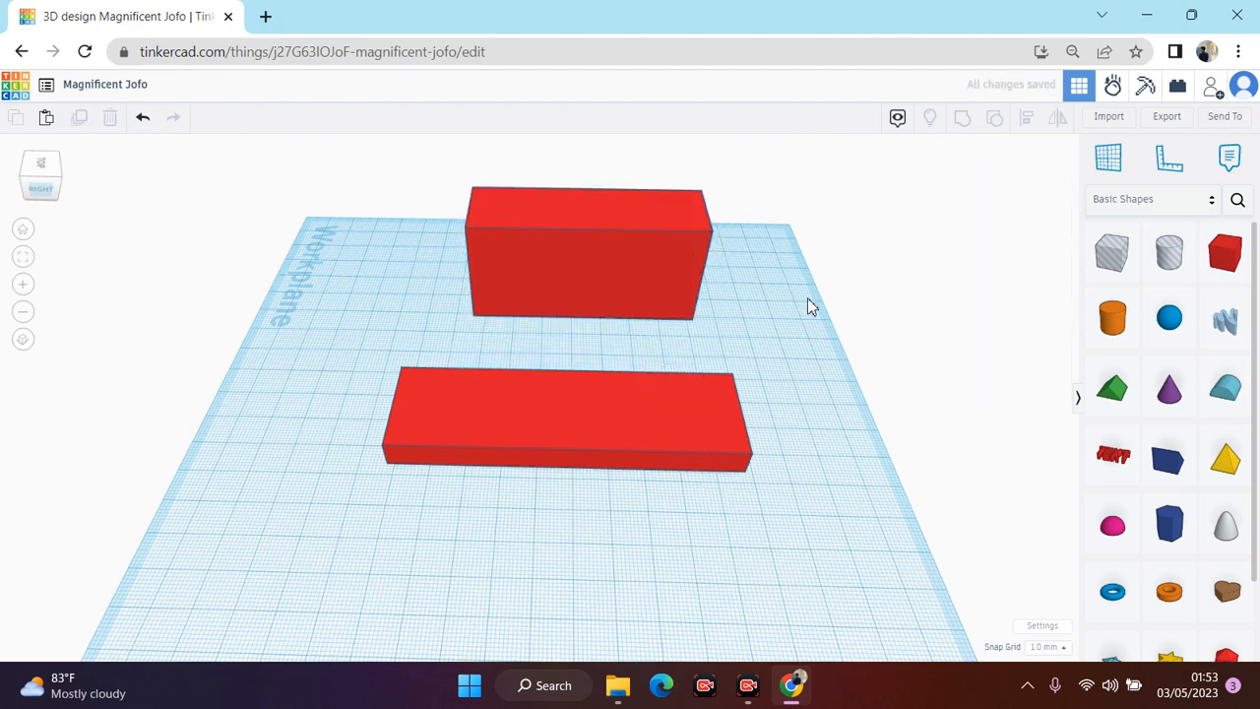
# Step: Select both boxes, align their centres vertically and along their length, and view the result from another angle
pyautogui.click(679, 218)
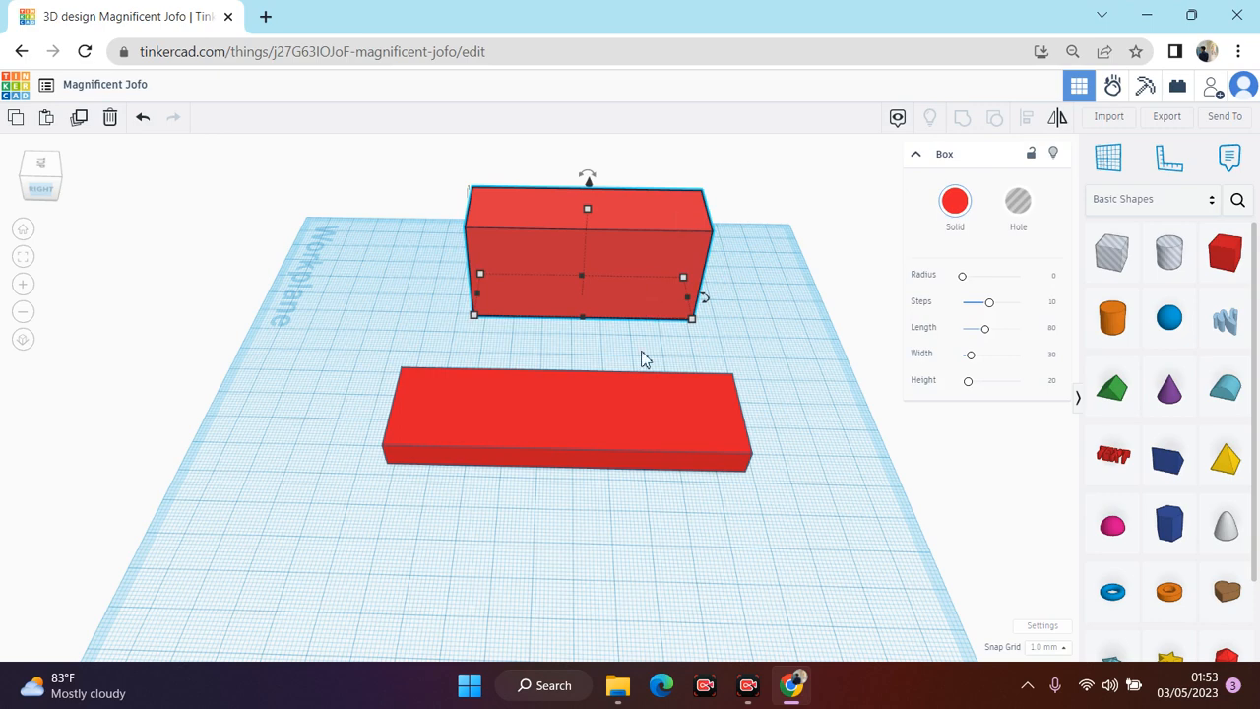
pyautogui.keyDown('shift'); pyautogui.click(612, 425); pyautogui.keyUp('shift')
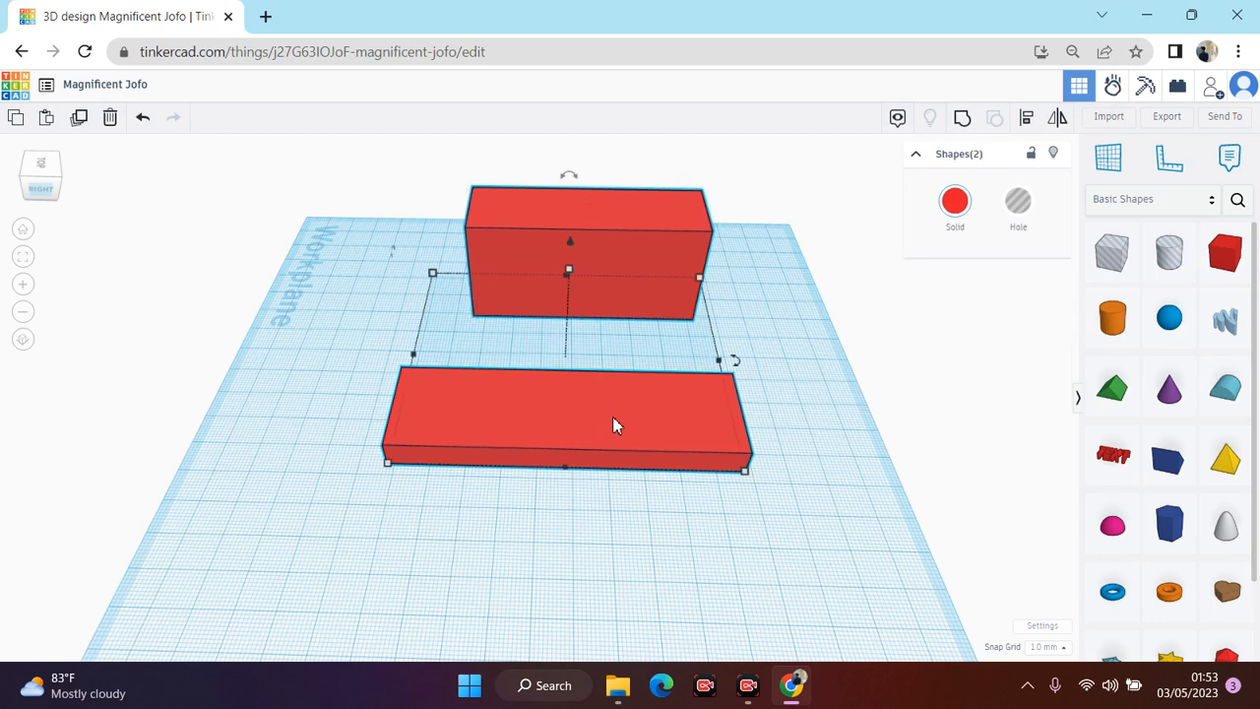
pyautogui.click(1028, 123)
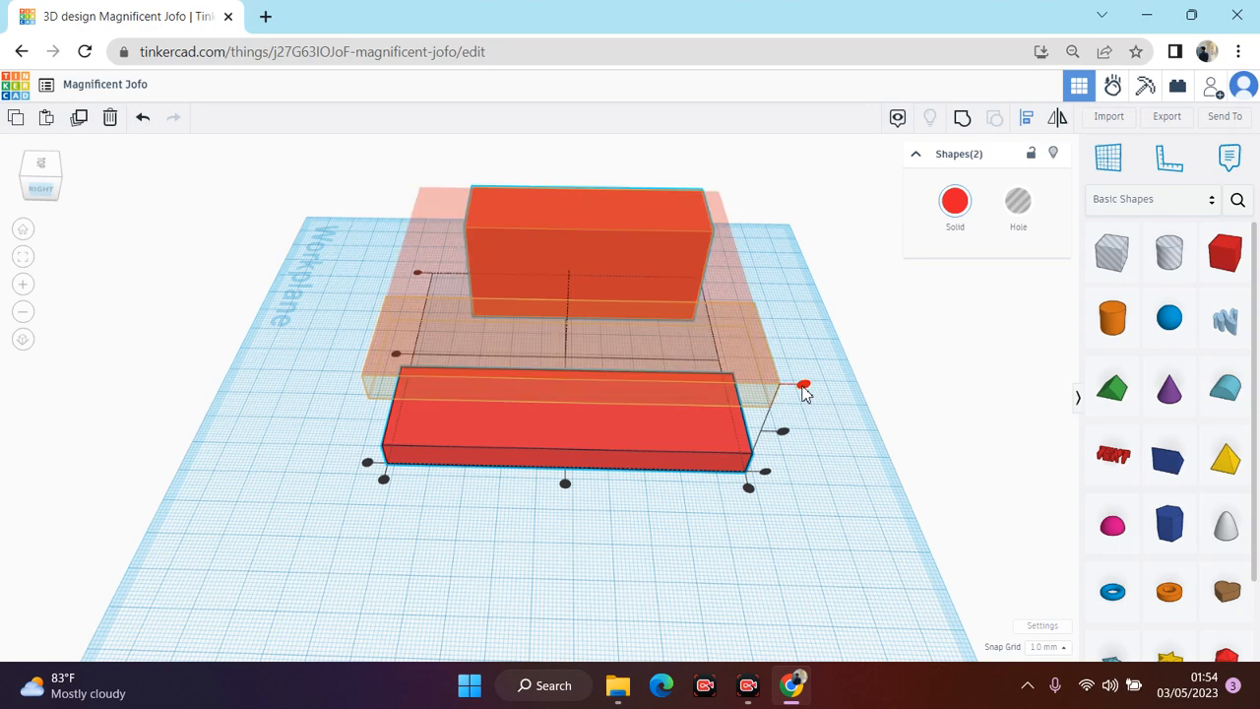
pyautogui.click(783, 434)
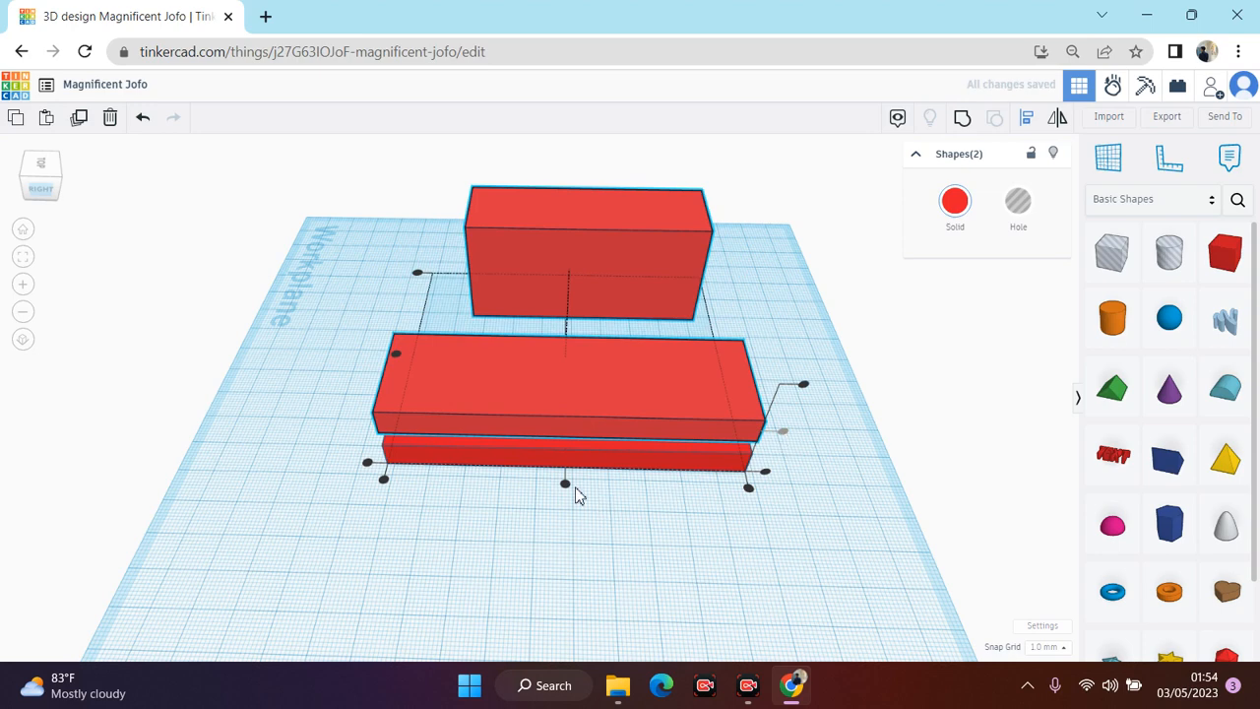
pyautogui.click(565, 483)
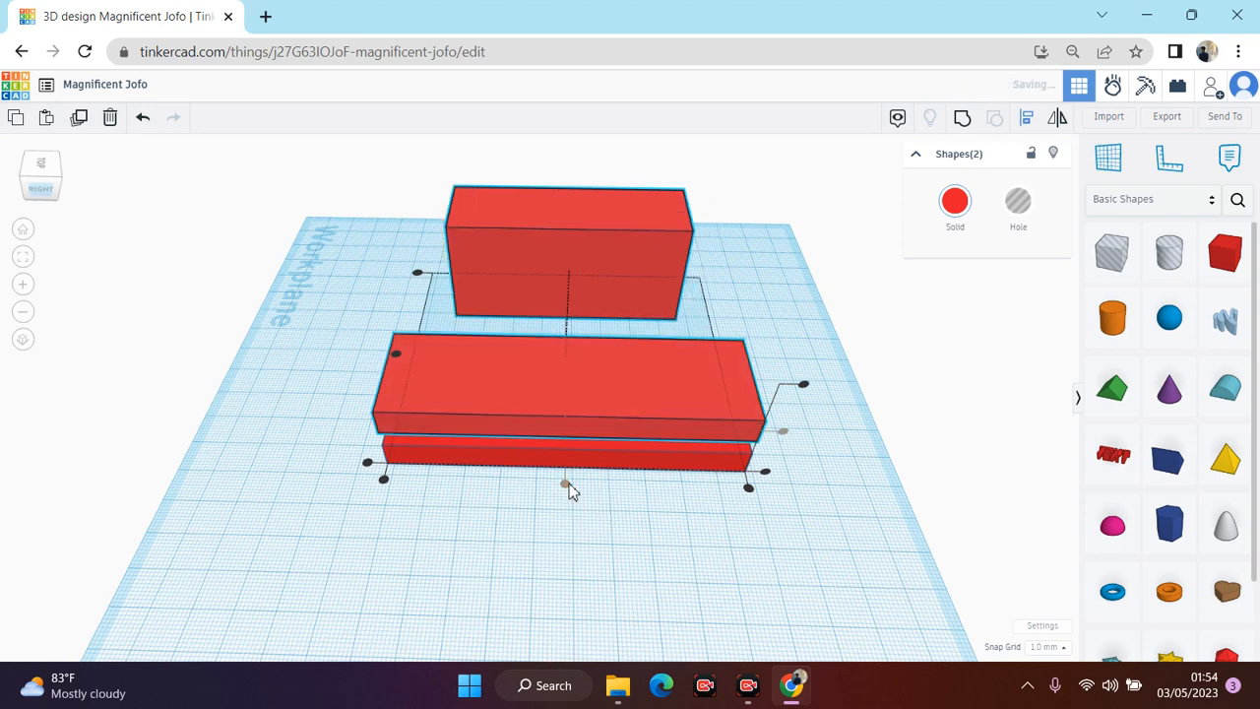
pyautogui.click(377, 404)
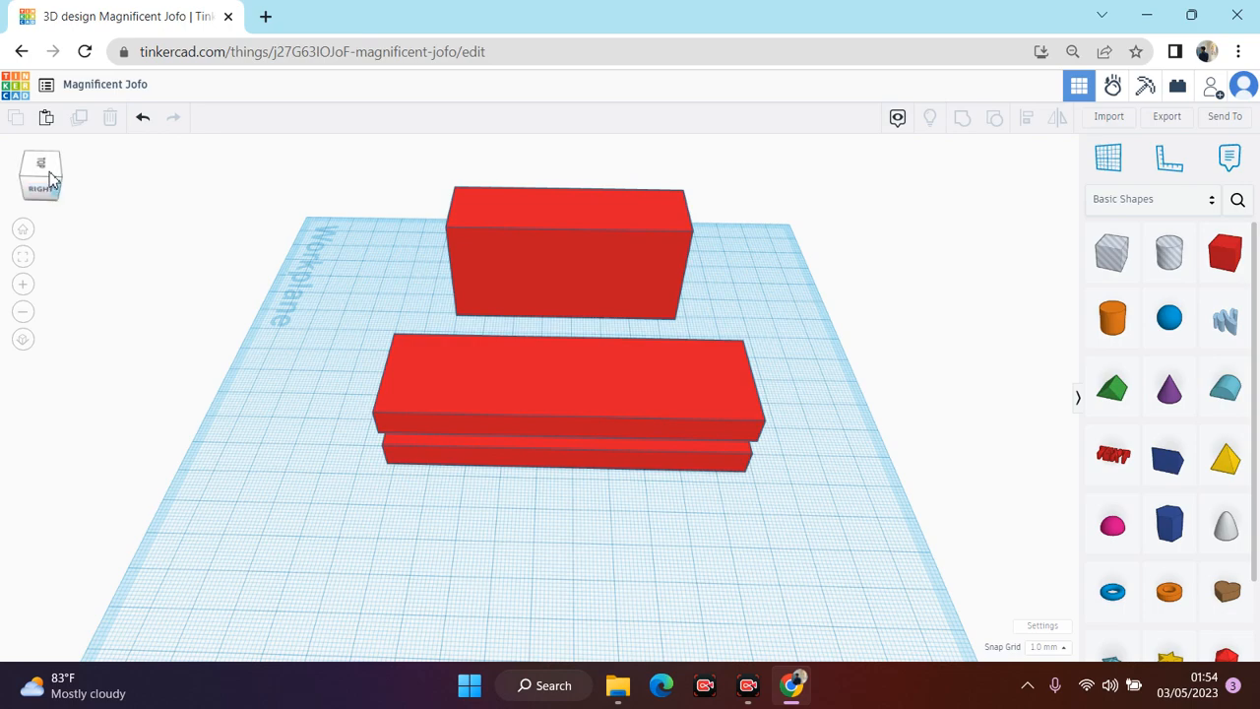
pyautogui.moveTo(49, 177)
pyautogui.mouseDown()
pyautogui.moveTo(85, 177)
pyautogui.moveTo(61, 177)
pyautogui.mouseUp()
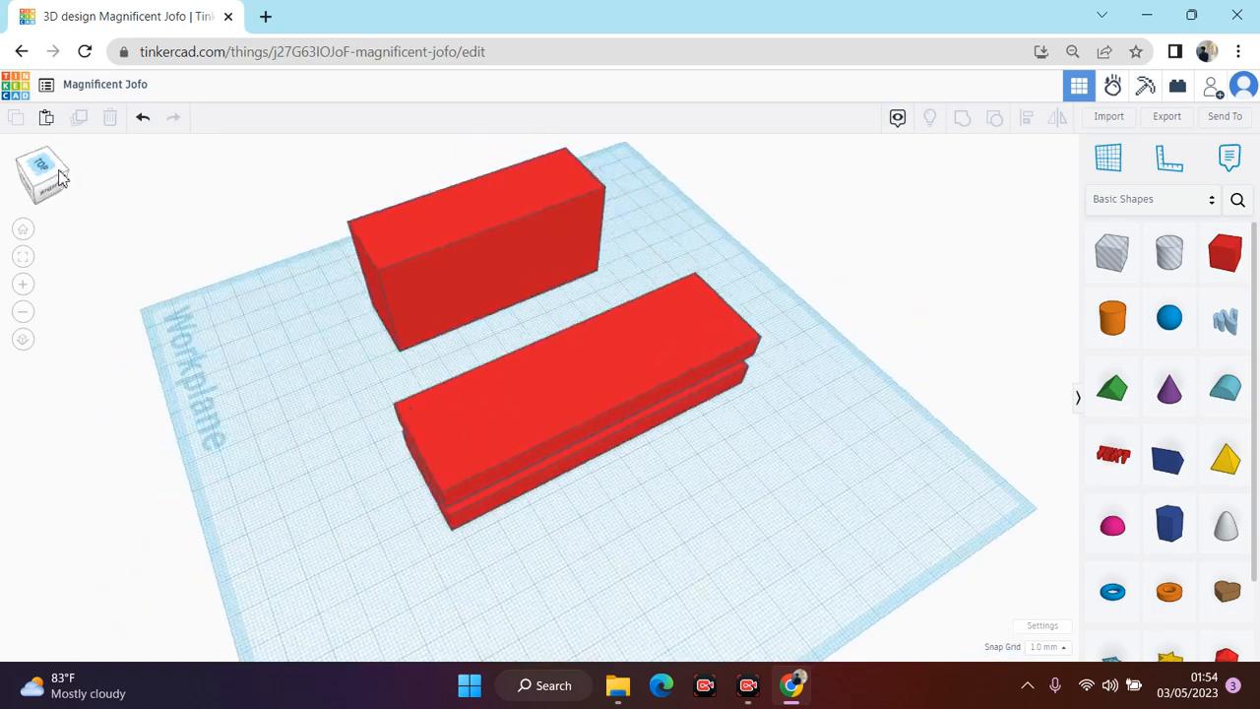
pyautogui.click(59, 176)
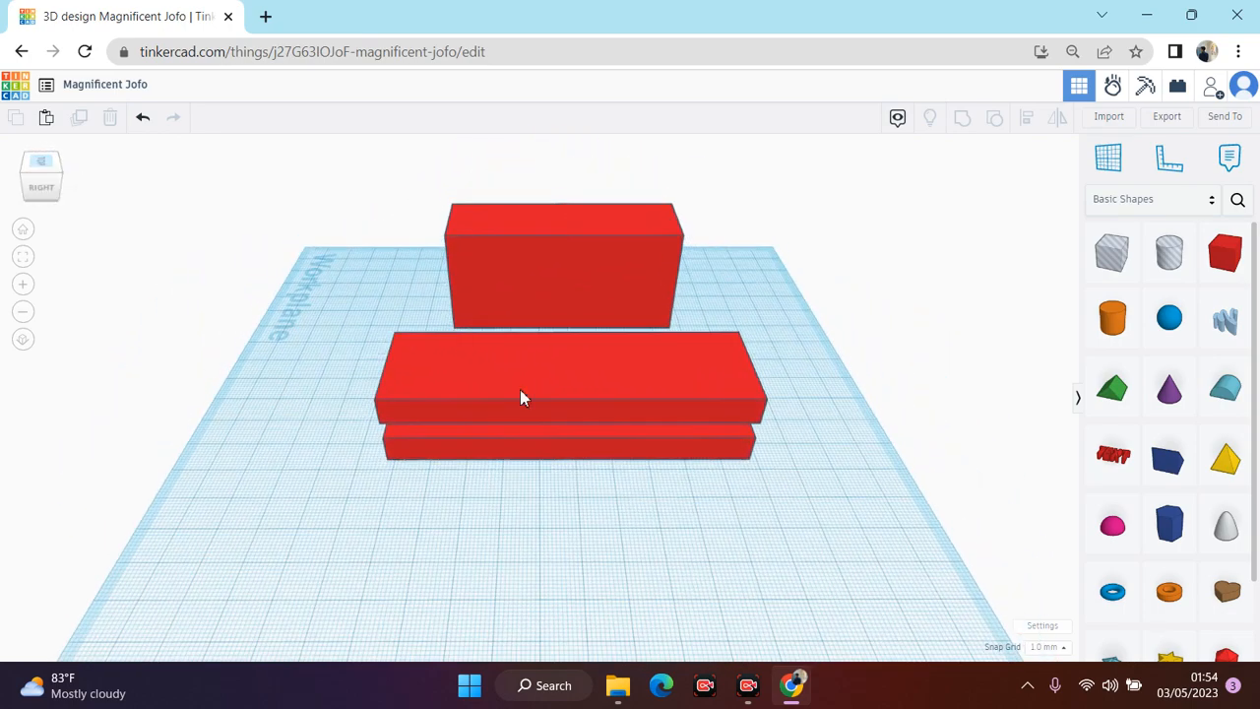
# Step: Shorten the raised flat box freehand from both ends to about 82 mm
pyautogui.click(519, 389)
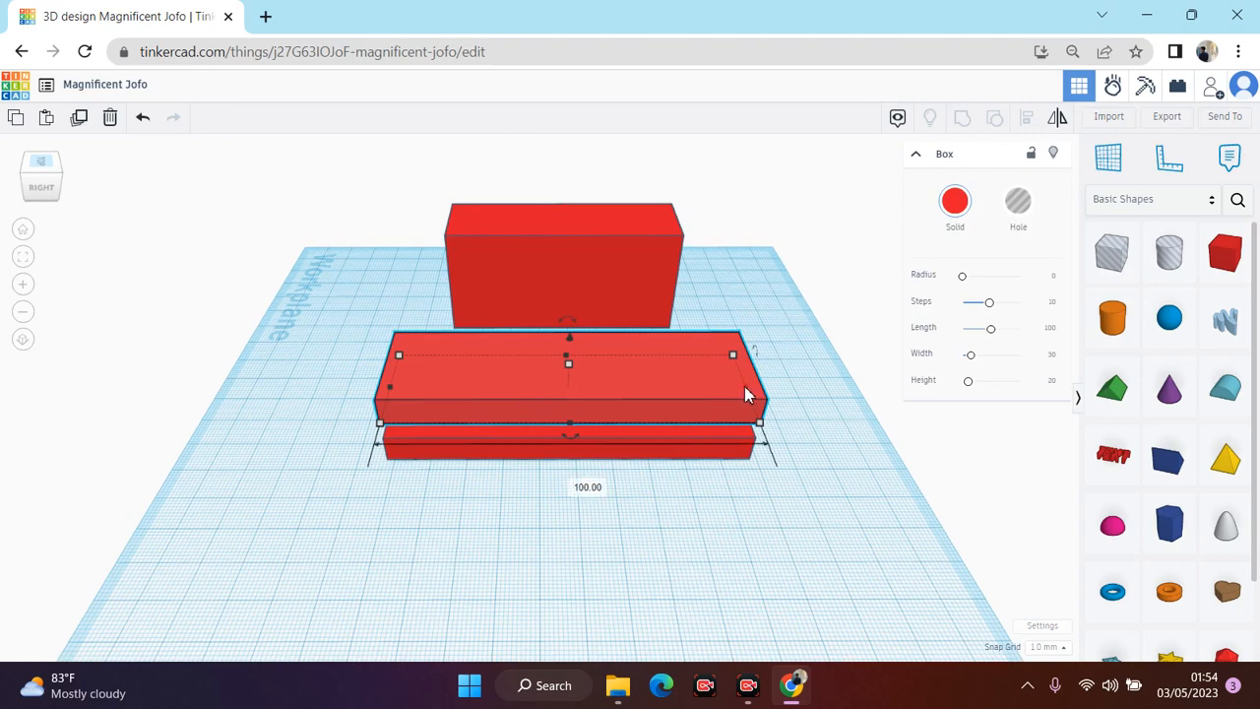
pyautogui.moveTo(744, 392); pyautogui.dragTo(726, 394)
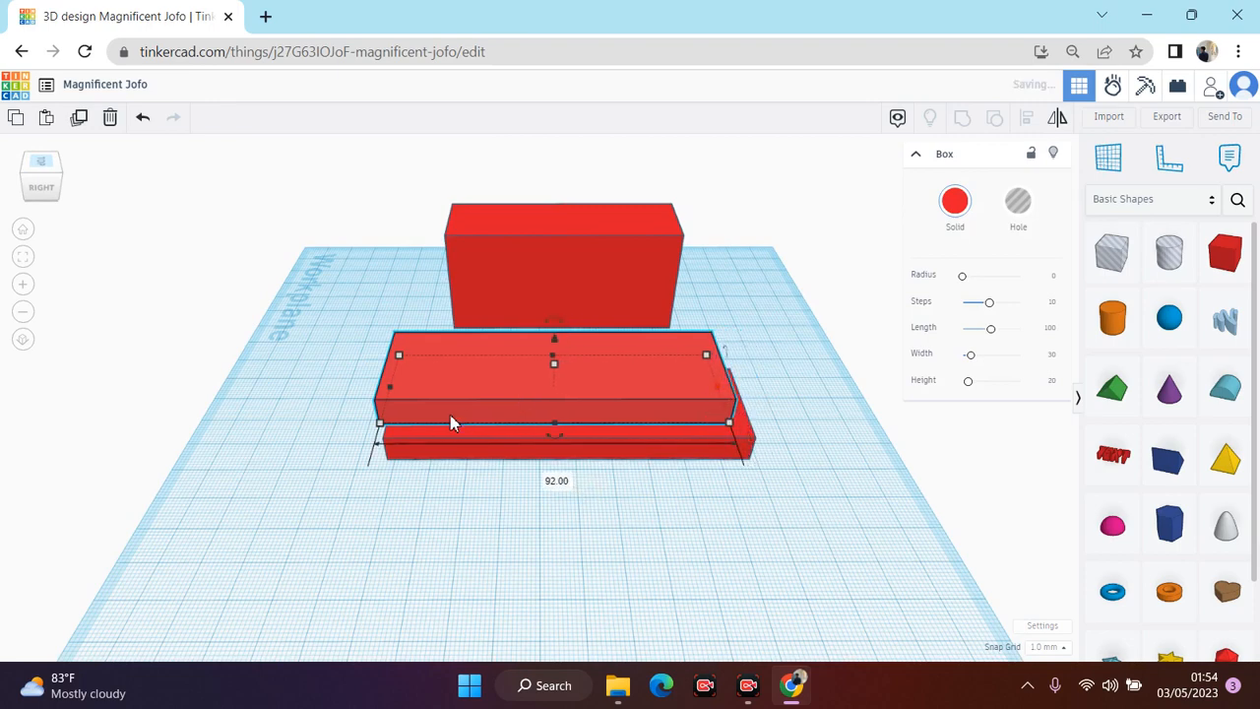
pyautogui.moveTo(394, 390); pyautogui.dragTo(419, 390)
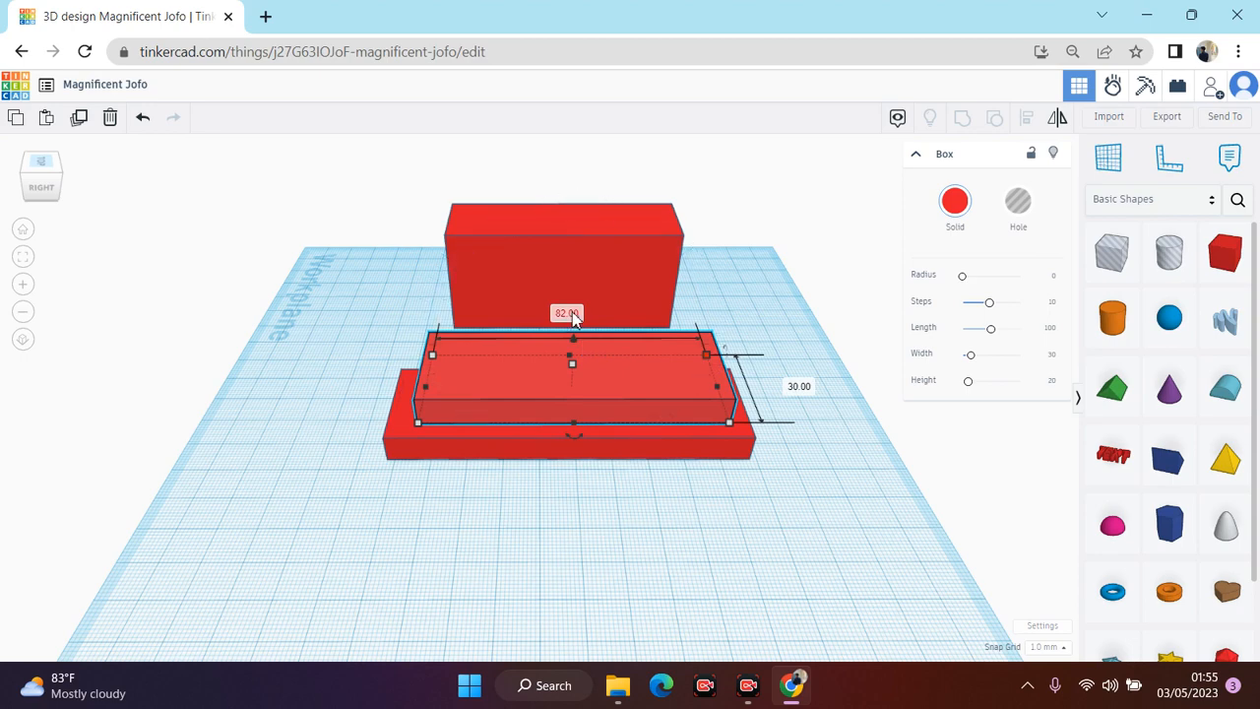
# Step: Delete the shortened, raised flat box and keep the one on the workplane
pyautogui.click(400, 413)
pyautogui.click(492, 360)
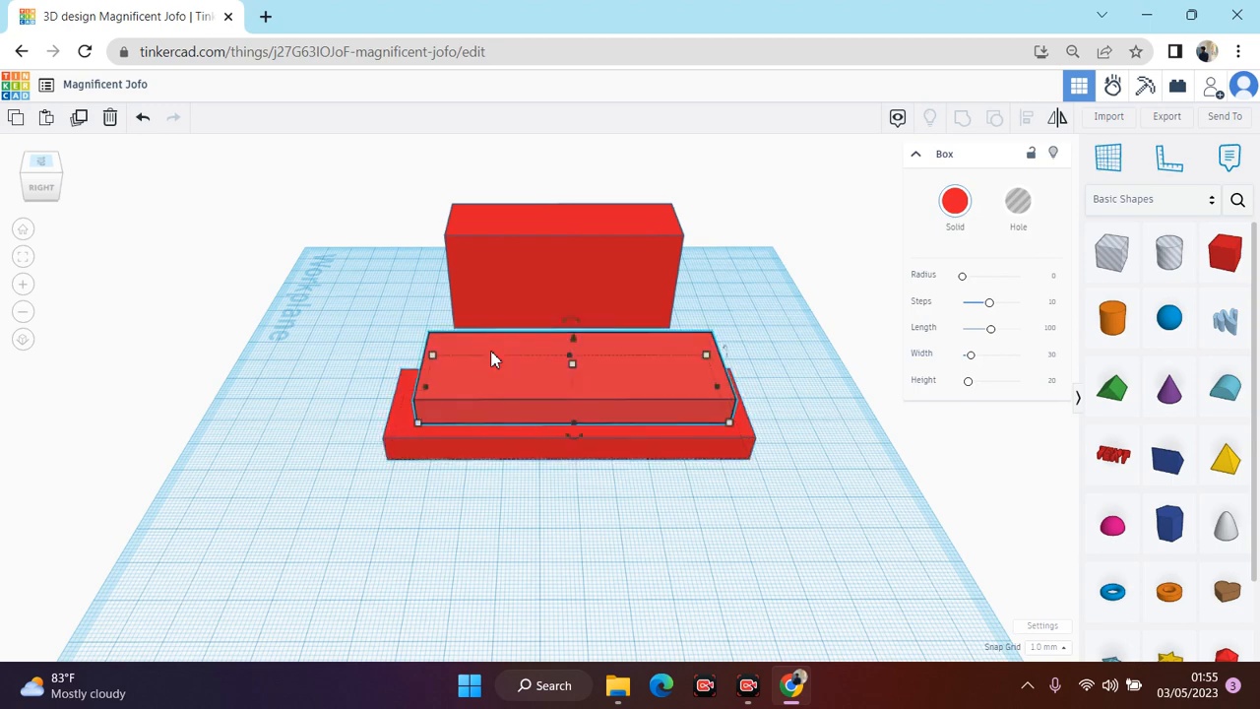
pyautogui.press('Delete')
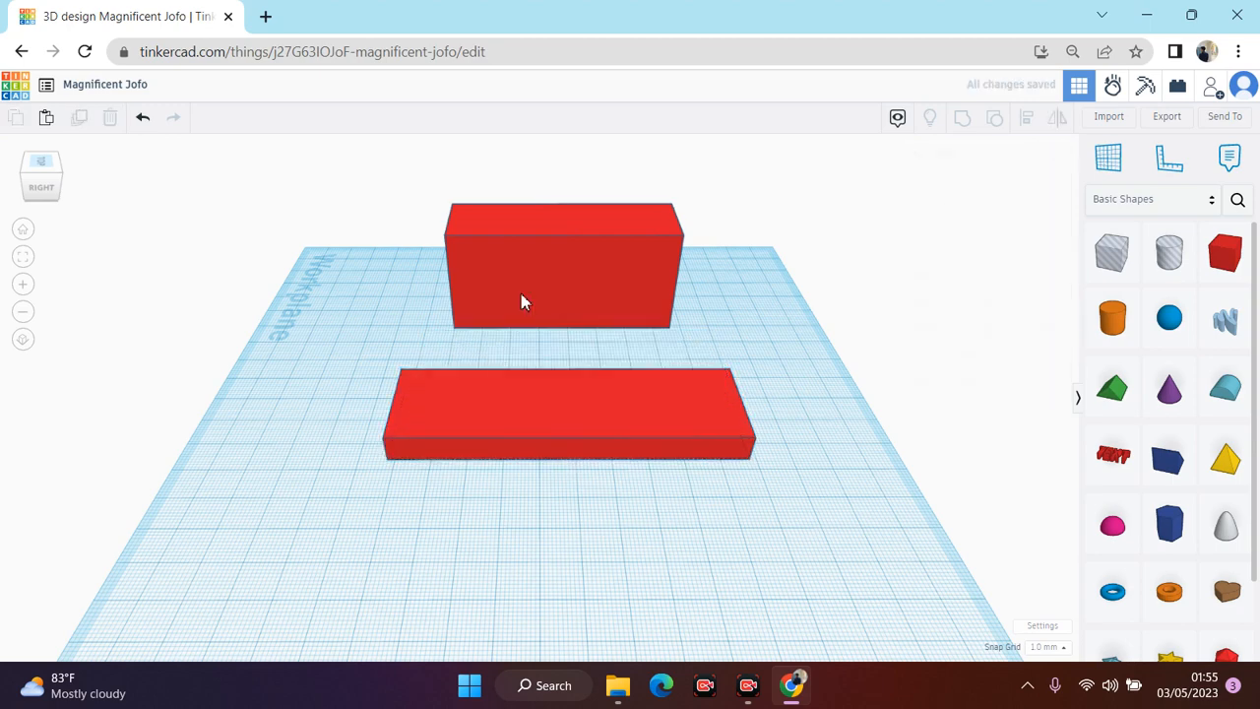
# Step: Select the tall box and the flat box, align their centres across the width, and deselect them
pyautogui.click(521, 301)
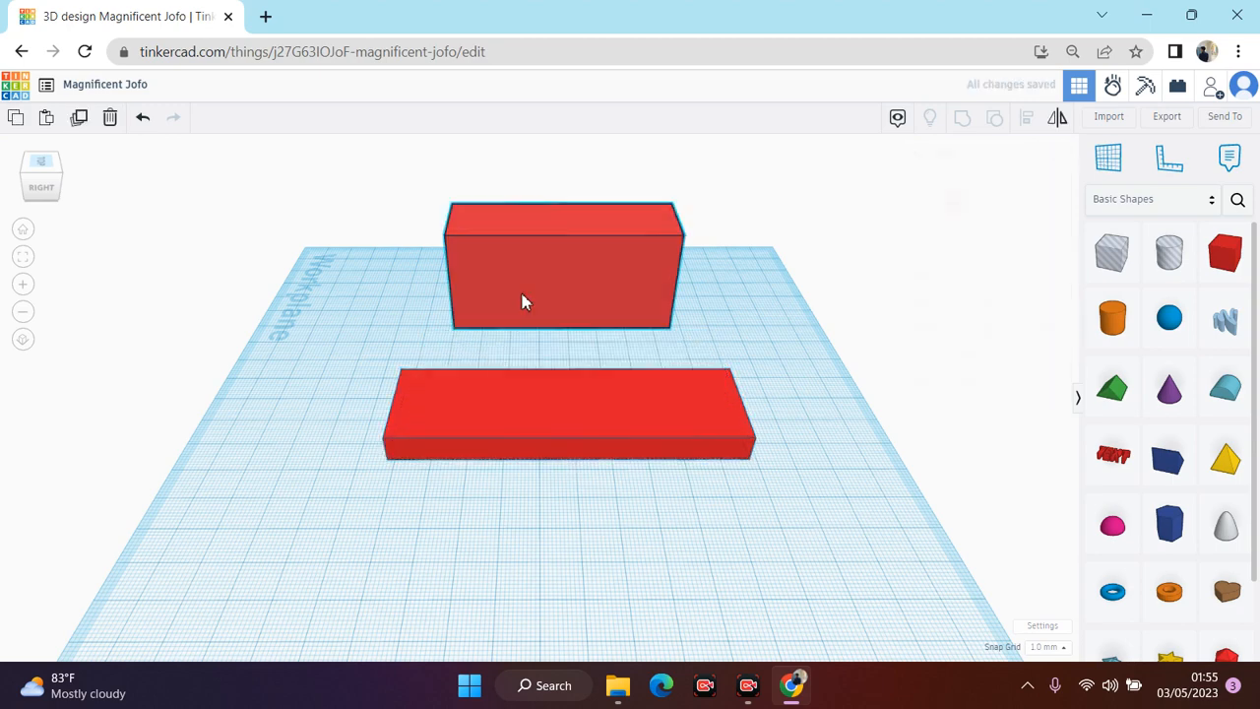
pyautogui.keyDown('shift'); pyautogui.click(520, 403); pyautogui.keyUp('shift')
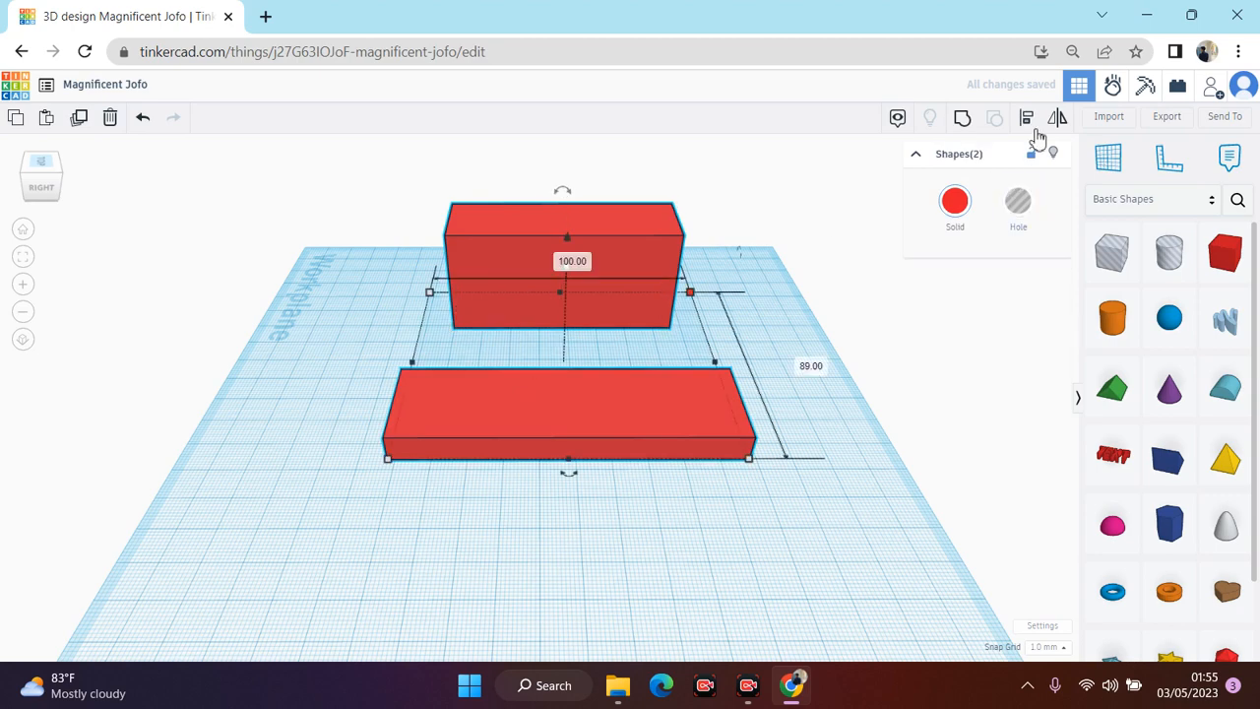
pyautogui.click(1029, 119)
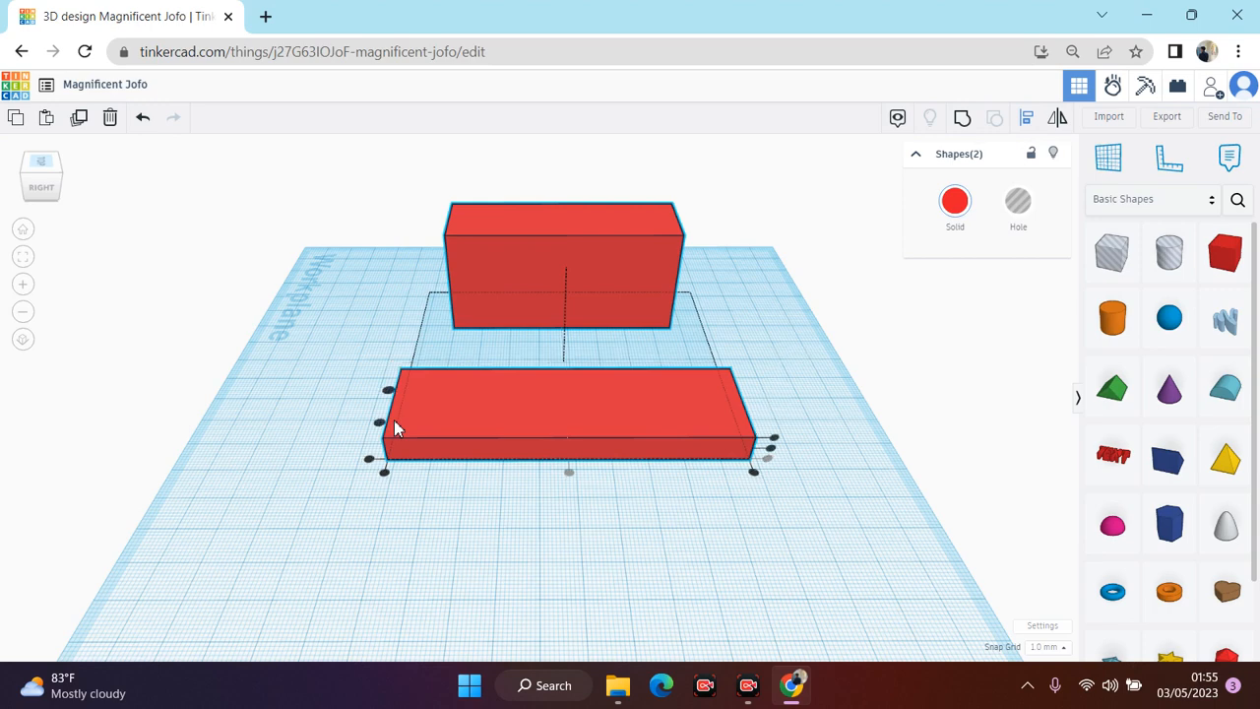
pyautogui.click(380, 423)
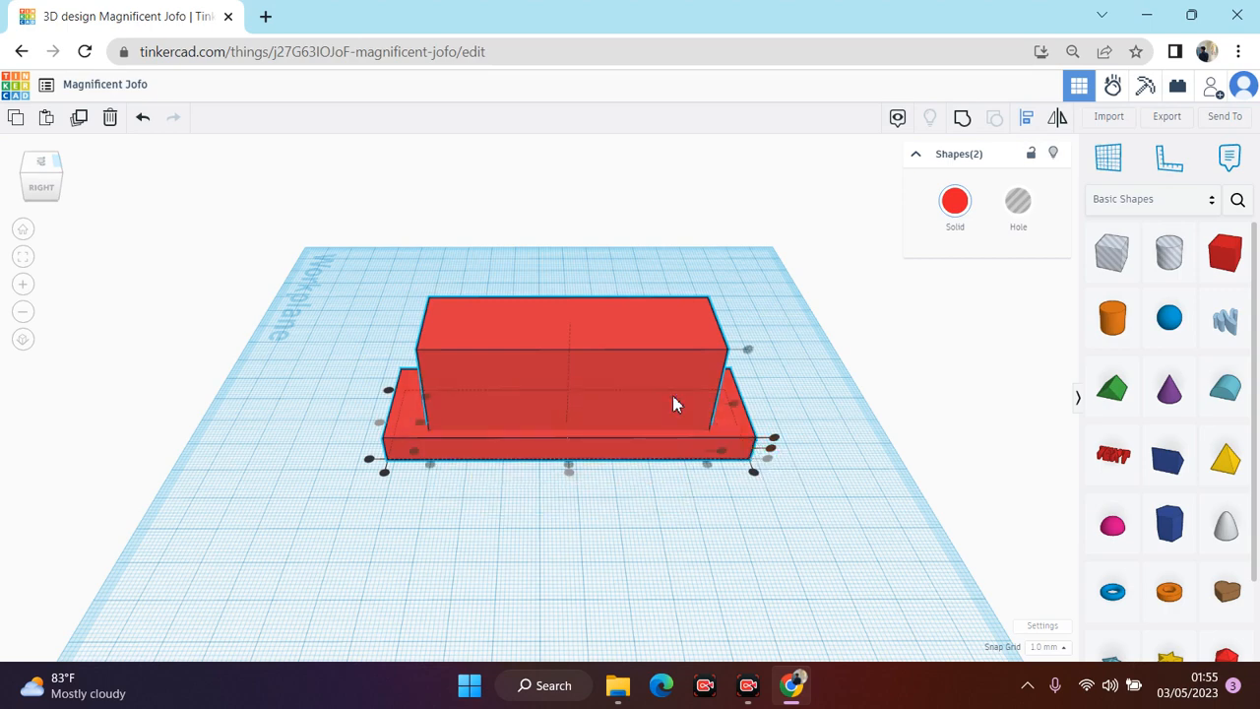
pyautogui.click(325, 354)
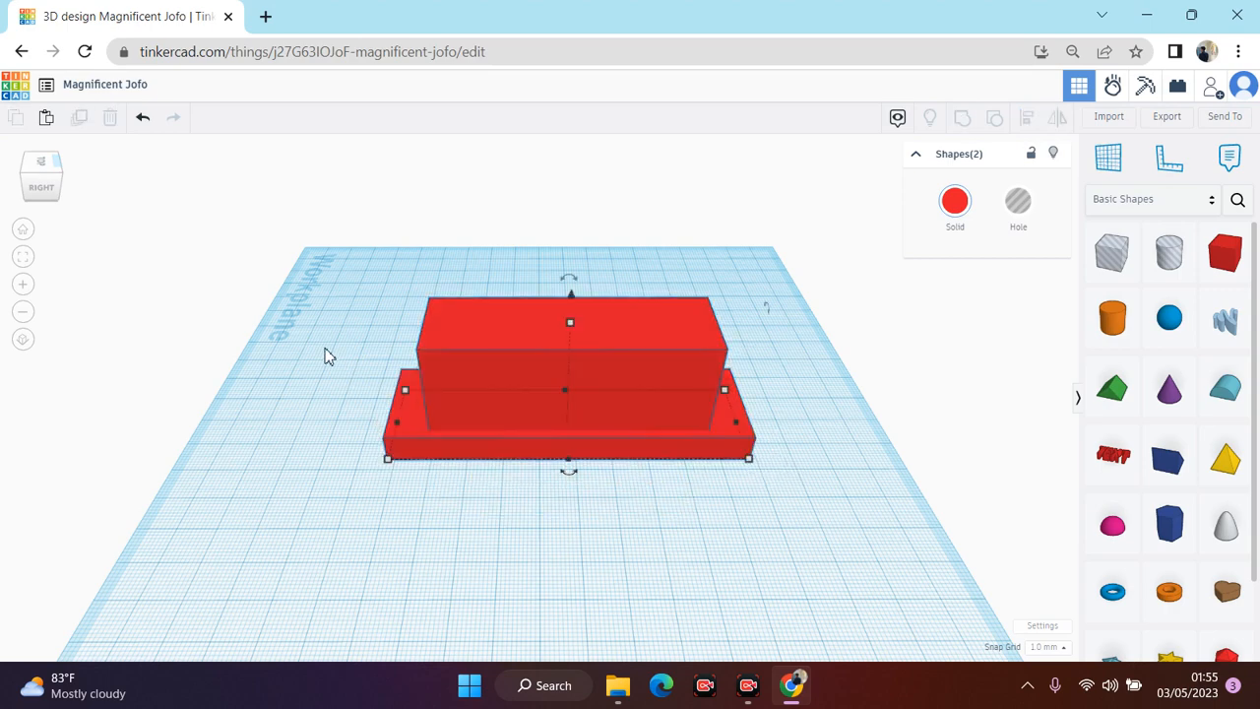
# Step: Deselect both boxes and examine the tall box's alignment on the flat base from above and from the side
pyautogui.click(325, 354)
pyautogui.moveTo(50, 194); pyautogui.dragTo(105, 219)
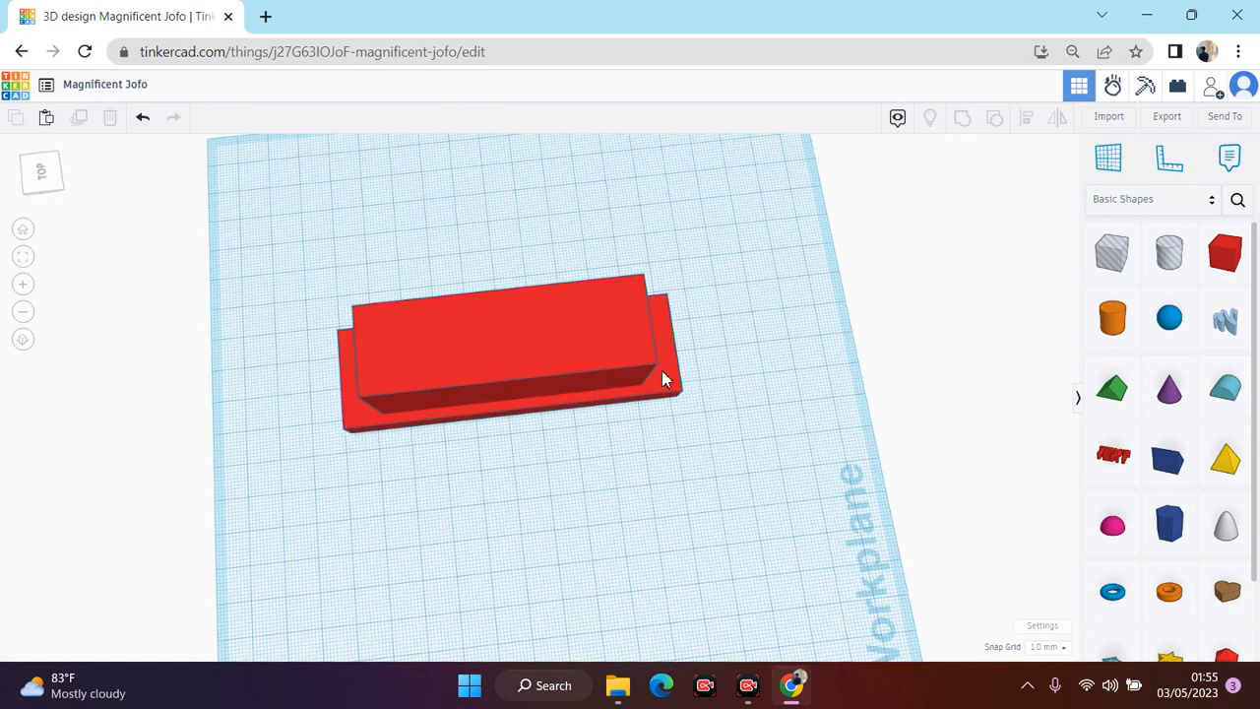
pyautogui.moveTo(35, 172); pyautogui.dragTo(136, 169)
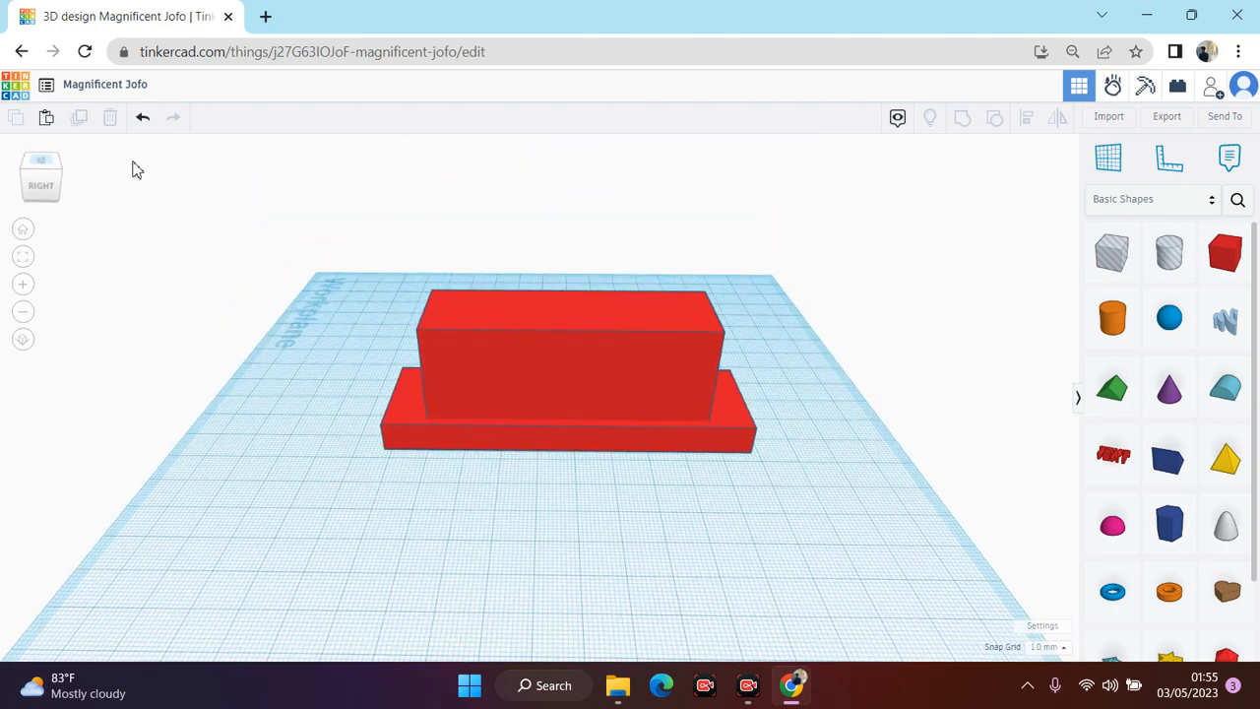
pyautogui.click(388, 416)
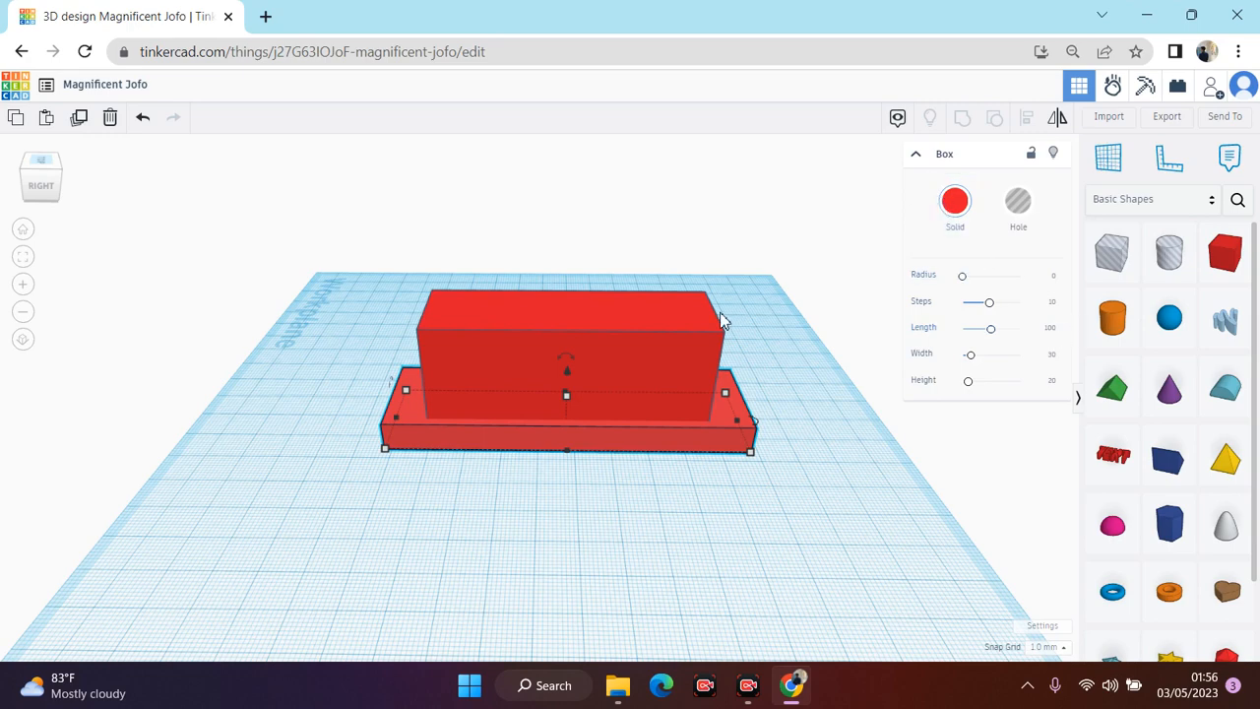
pyautogui.click(773, 282)
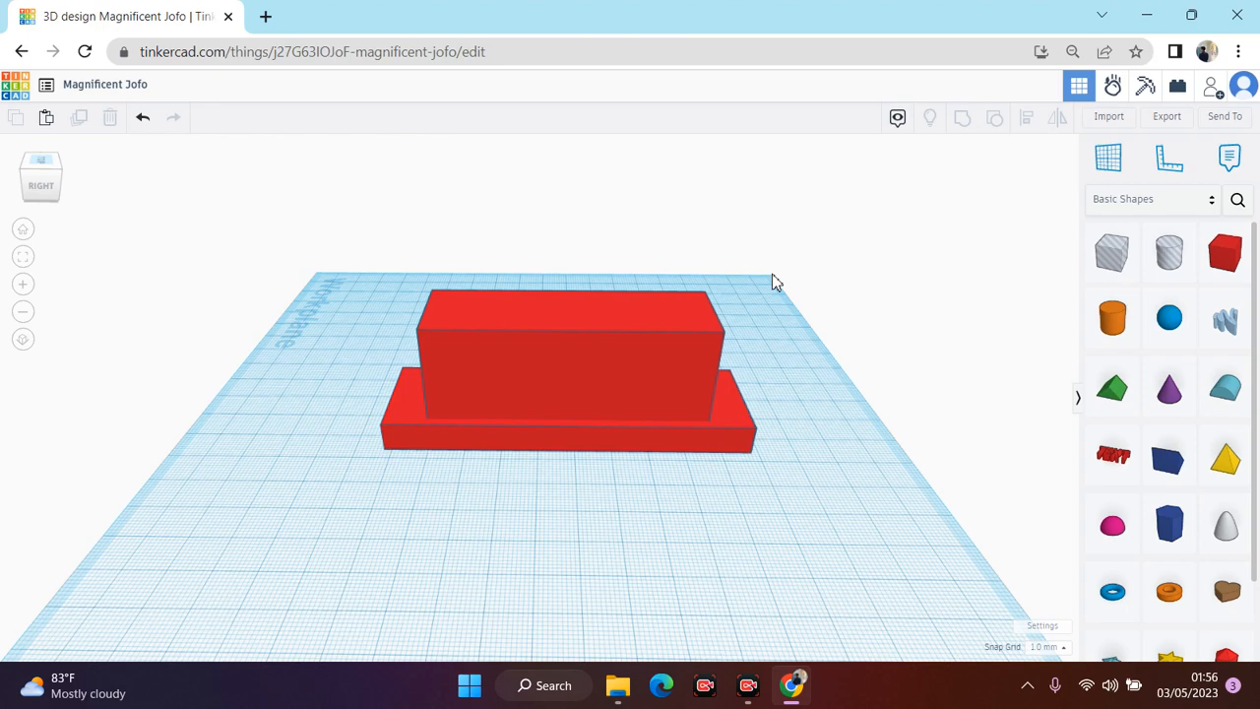
# Step: Turn the tall box standing on the flat base into a hole
pyautogui.click(676, 317)
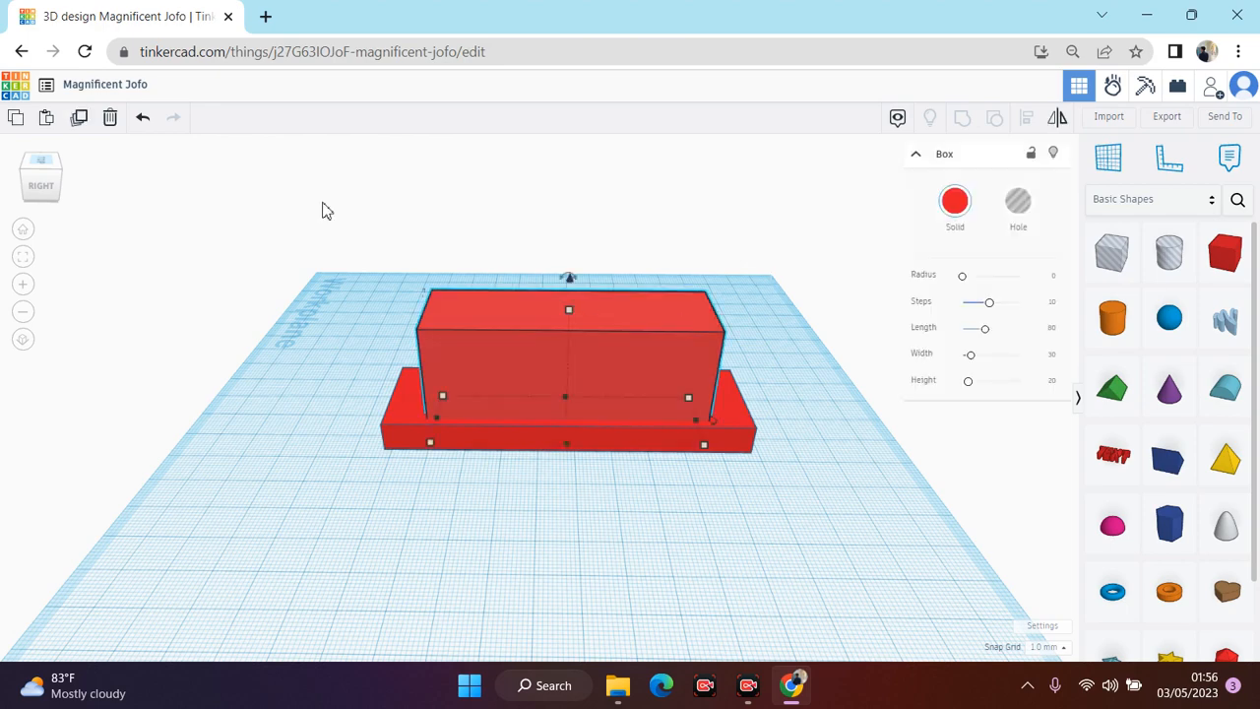
pyautogui.click(49, 163)
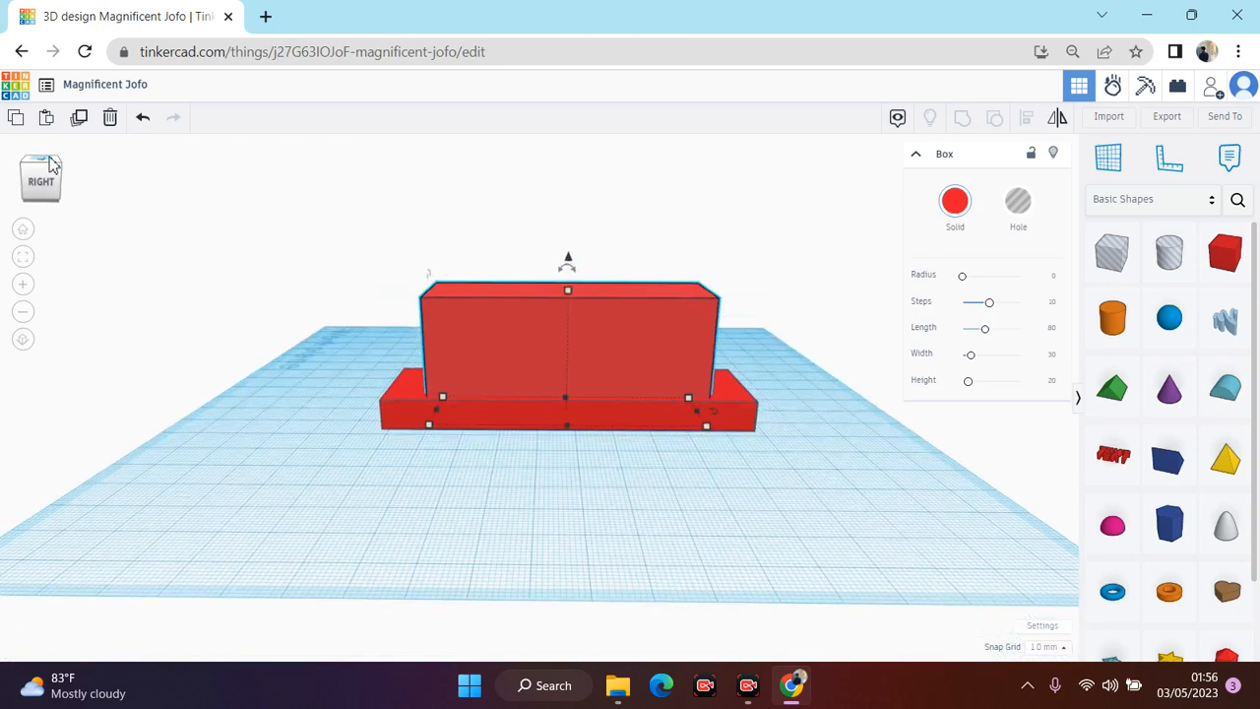
pyautogui.click(327, 416)
pyautogui.click(496, 388)
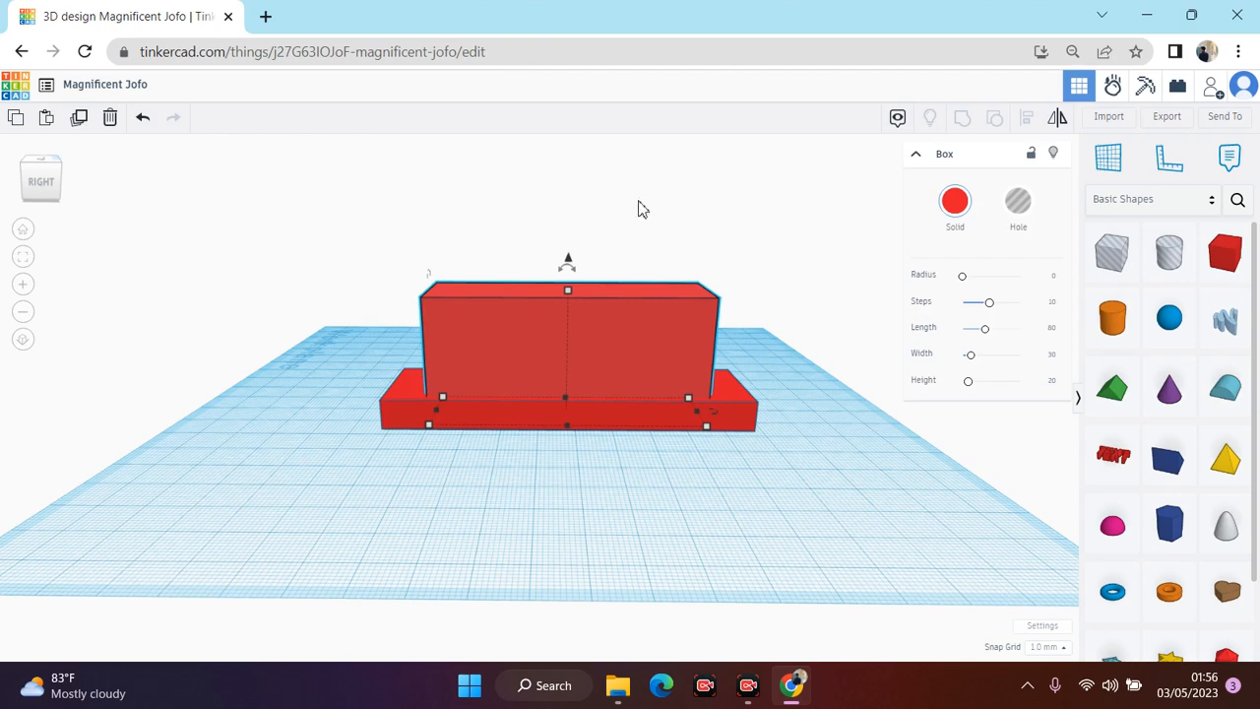
pyautogui.click(639, 224)
pyautogui.click(630, 361)
pyautogui.click(1022, 212)
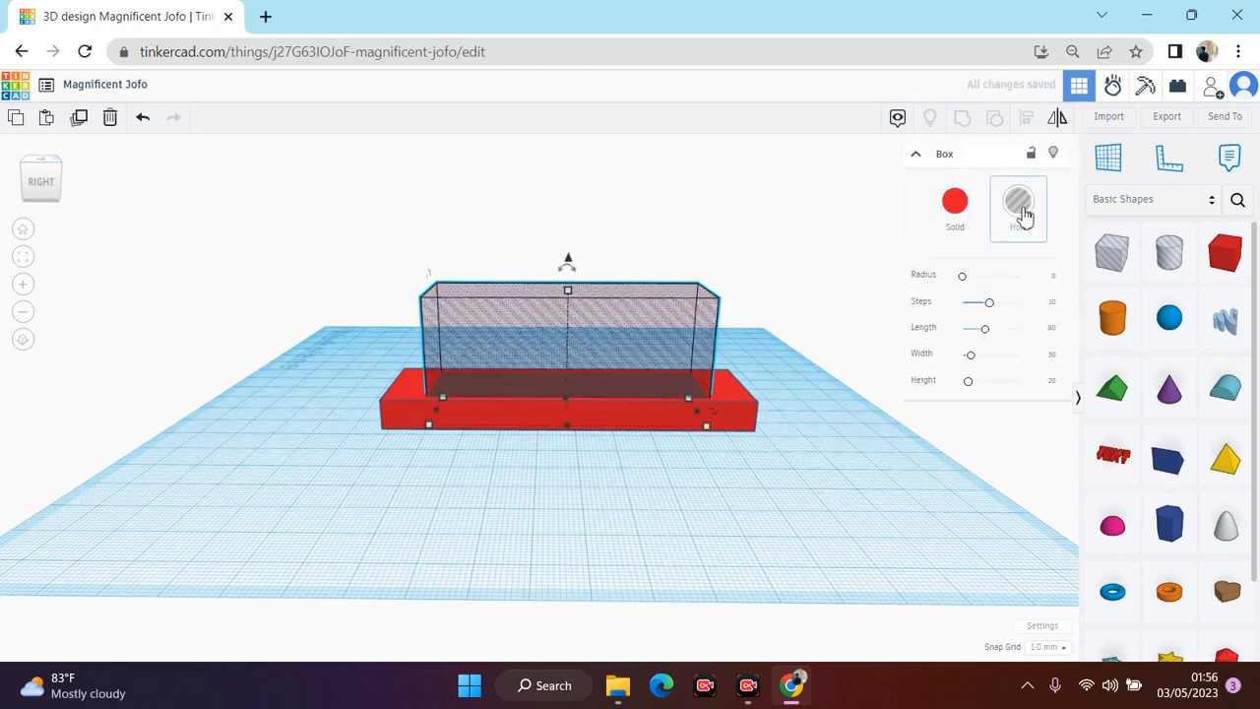
# Step: Examine the hole box and the solid base close up from above and from the side, then reselect the hole box
pyautogui.click(56, 200)
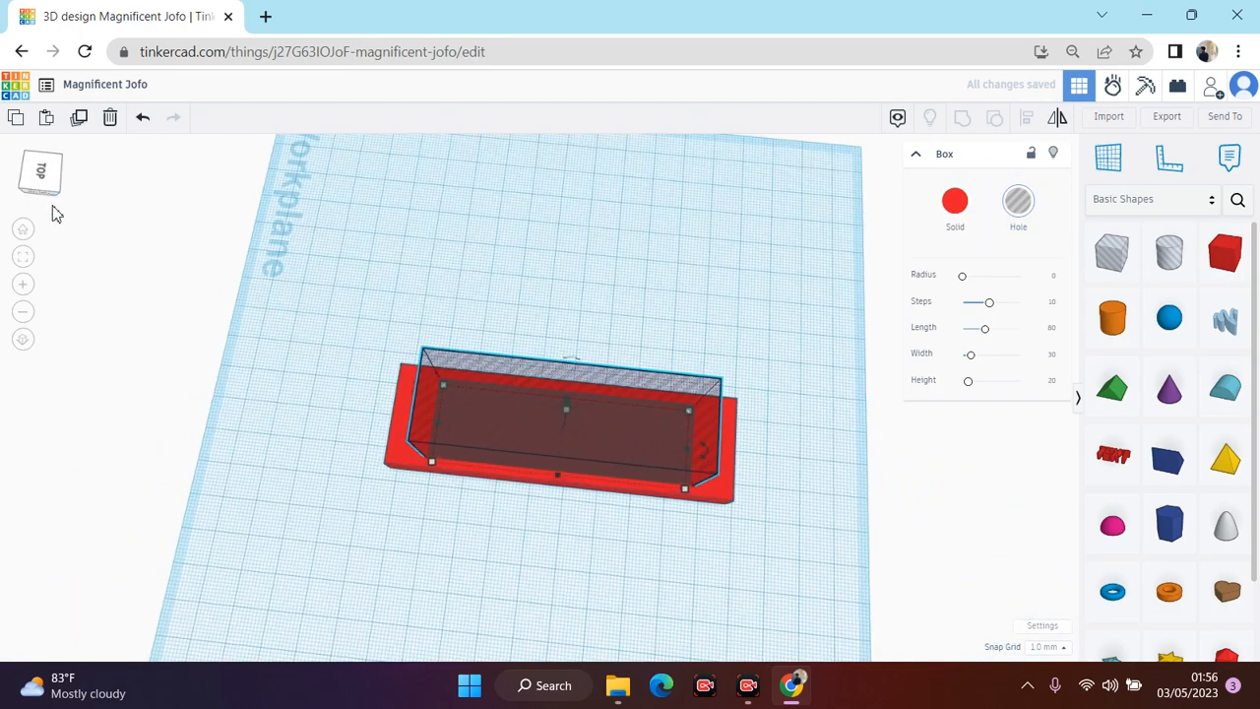
pyautogui.click(23, 284)
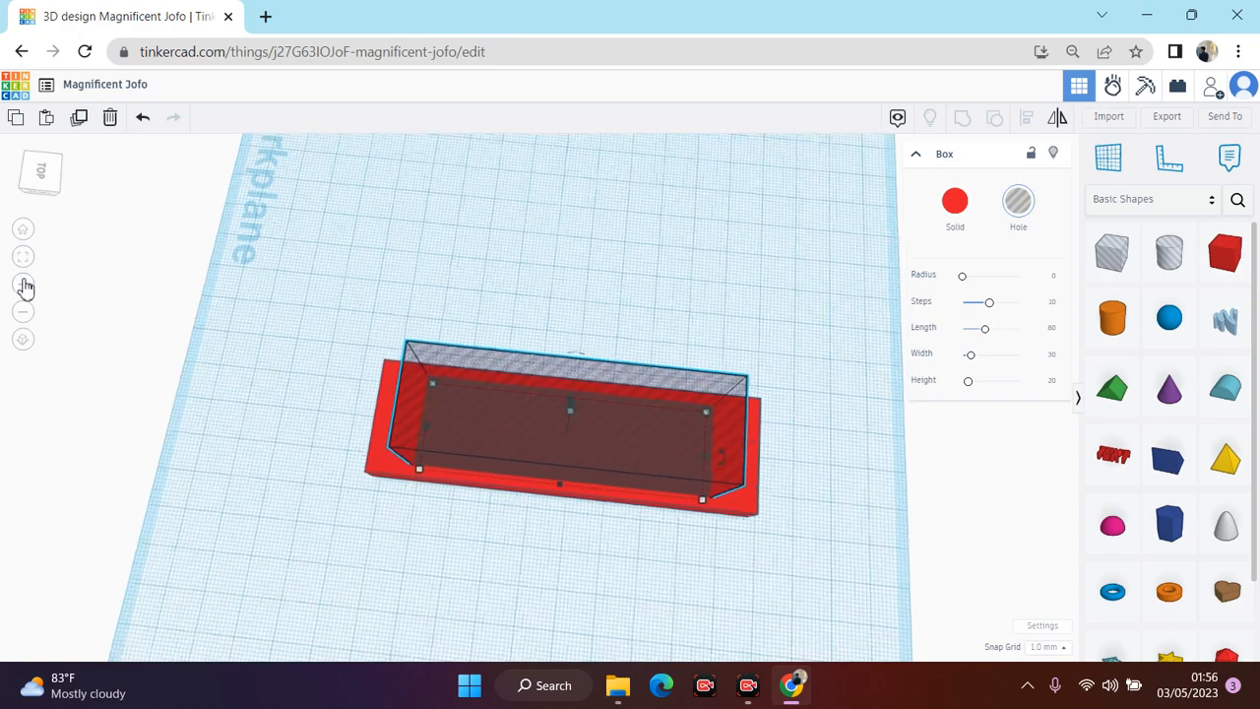
pyautogui.click(39, 167)
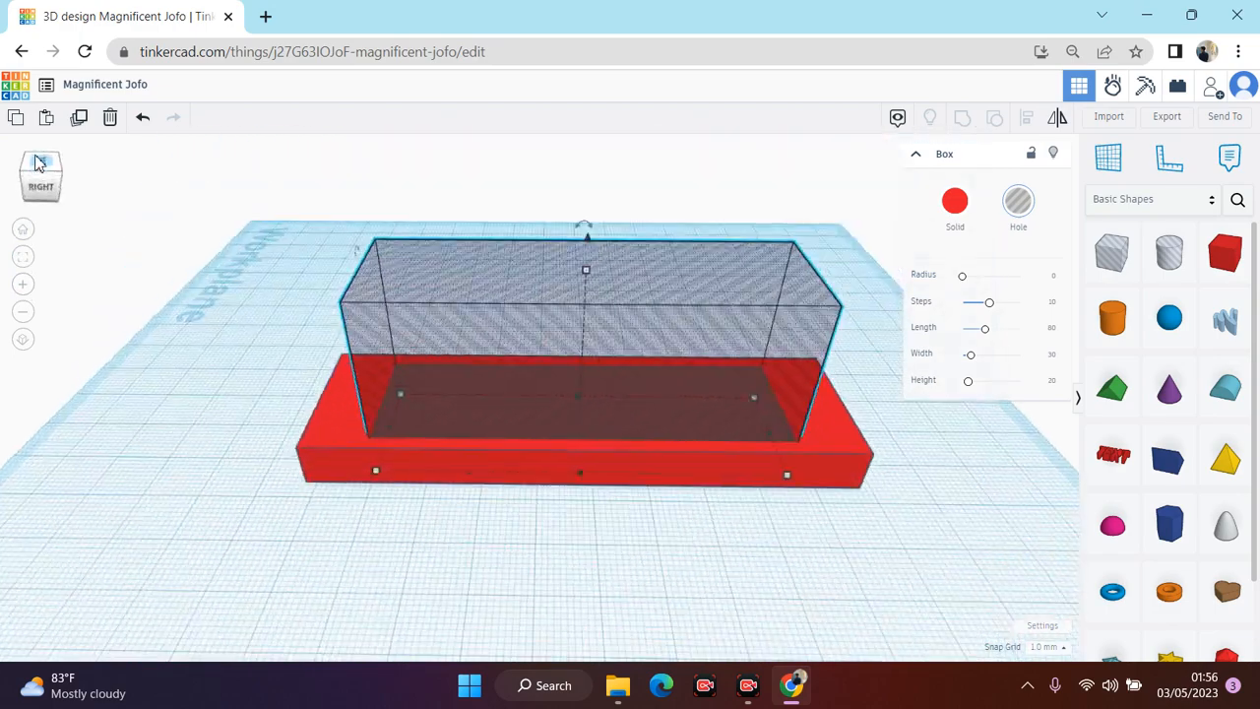
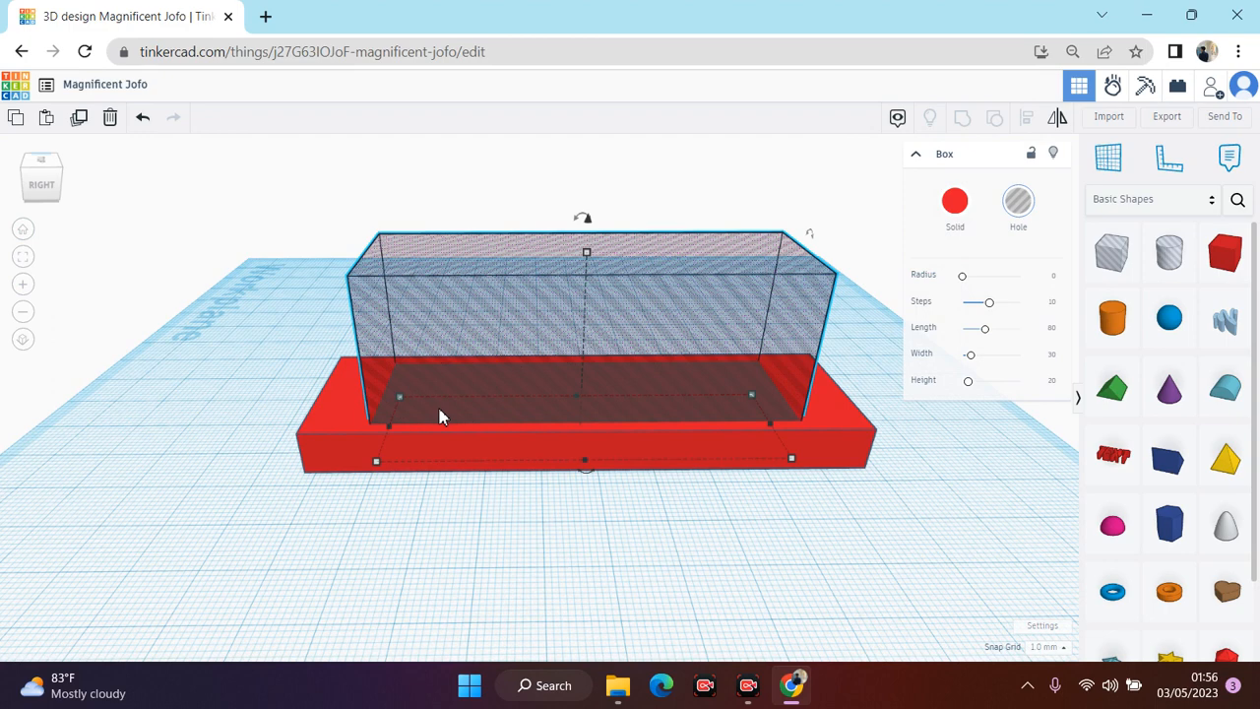
pyautogui.click(747, 184)
pyautogui.click(782, 309)
pyautogui.click(903, 498)
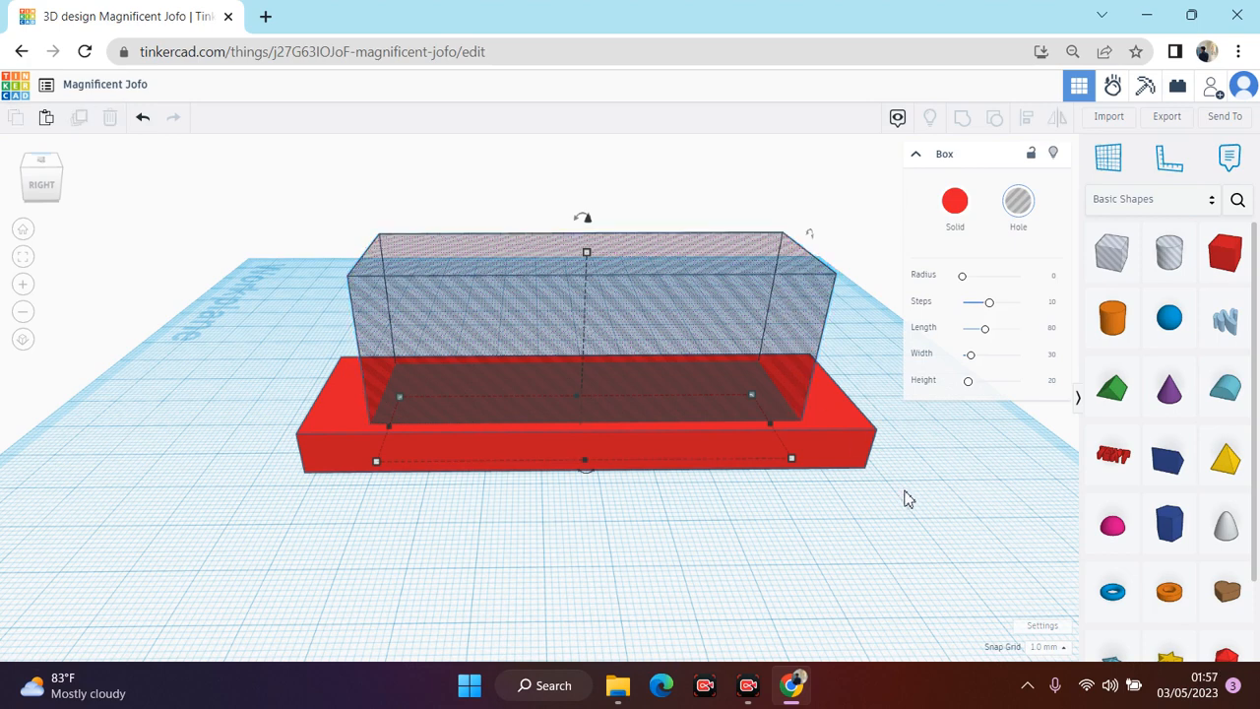
pyautogui.click(791, 328)
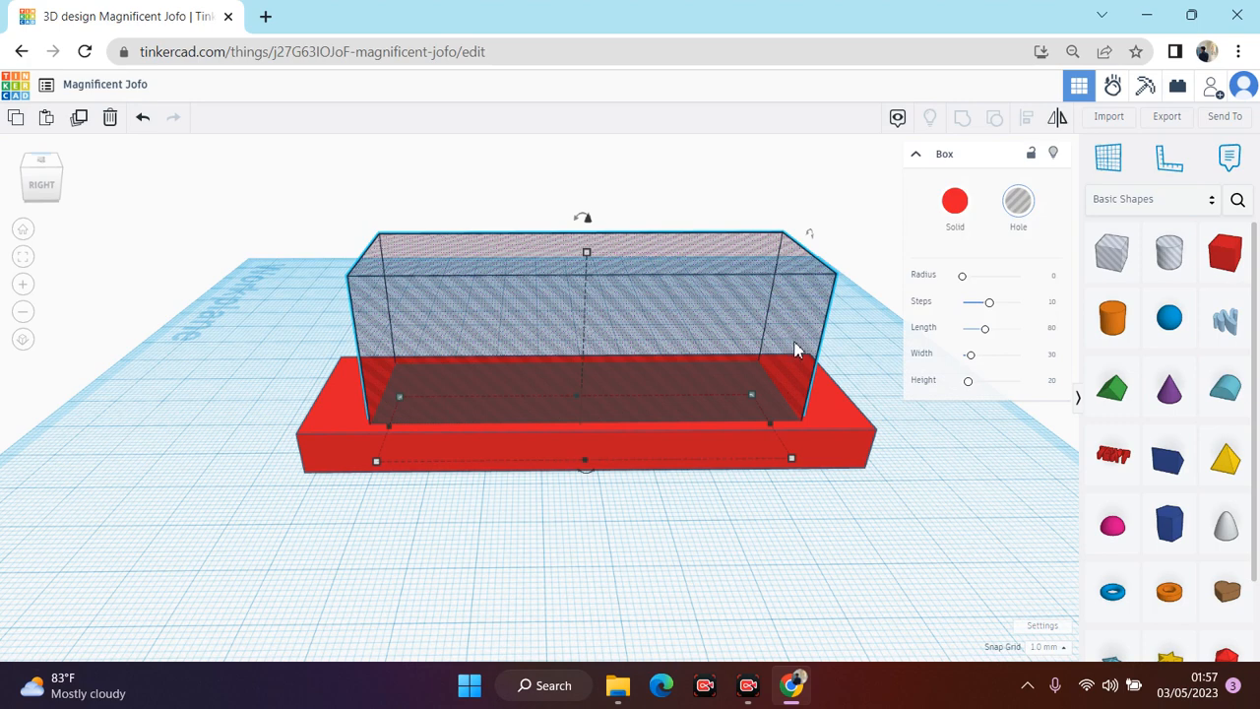
# Step: Group the hole box with the red base to cut a rectangular opening through it, and undo the grouping
pyautogui.keyDown('shift'); pyautogui.click(839, 402); pyautogui.keyUp('shift')
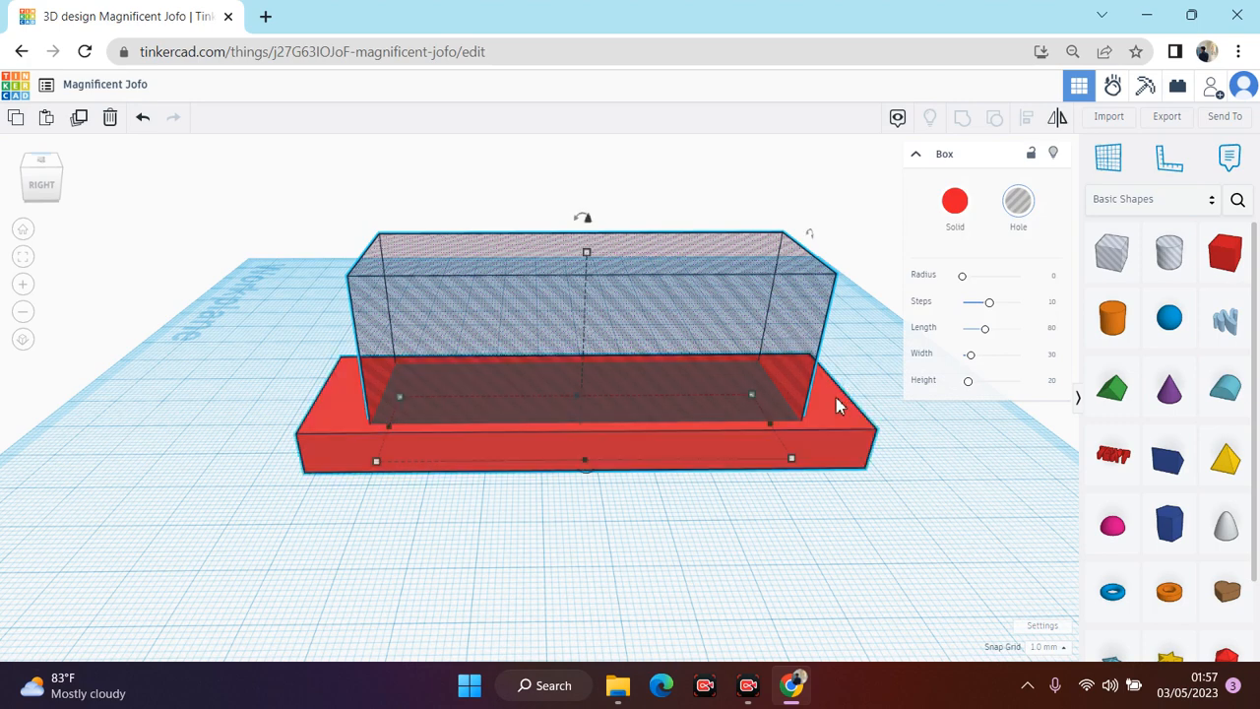
pyautogui.click(273, 242)
pyautogui.moveTo(243, 207); pyautogui.dragTo(909, 525)
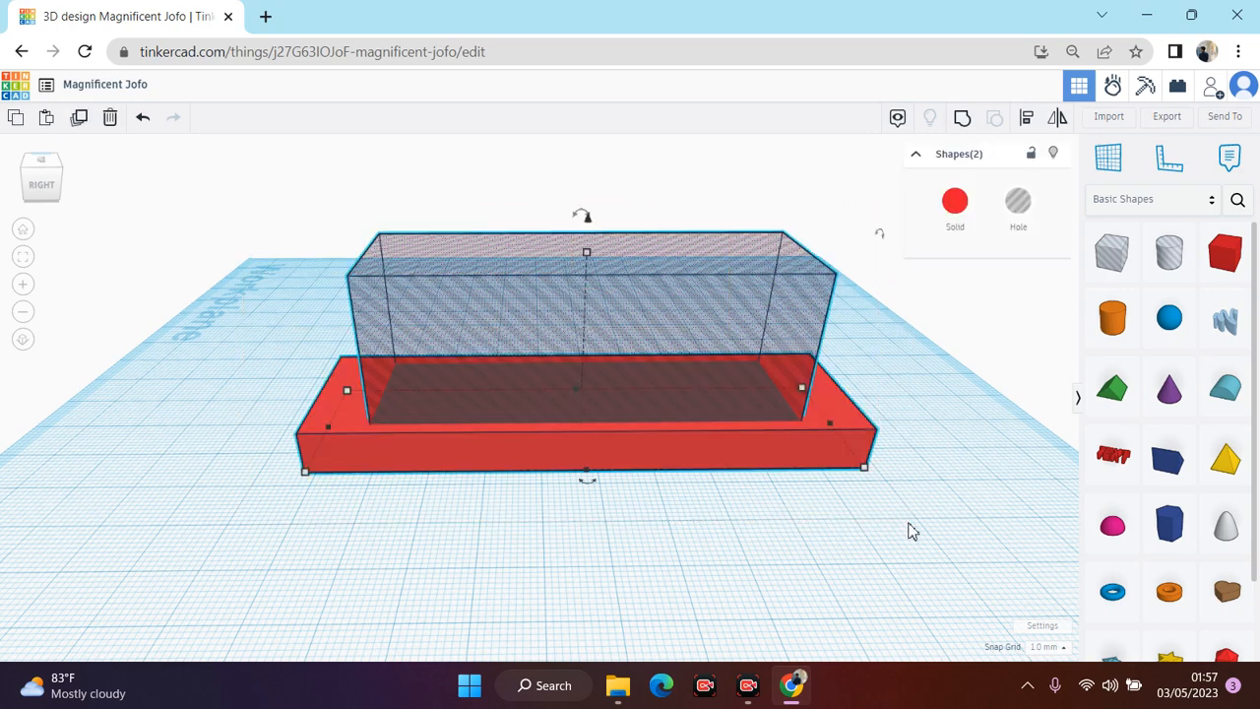
pyautogui.click(961, 122)
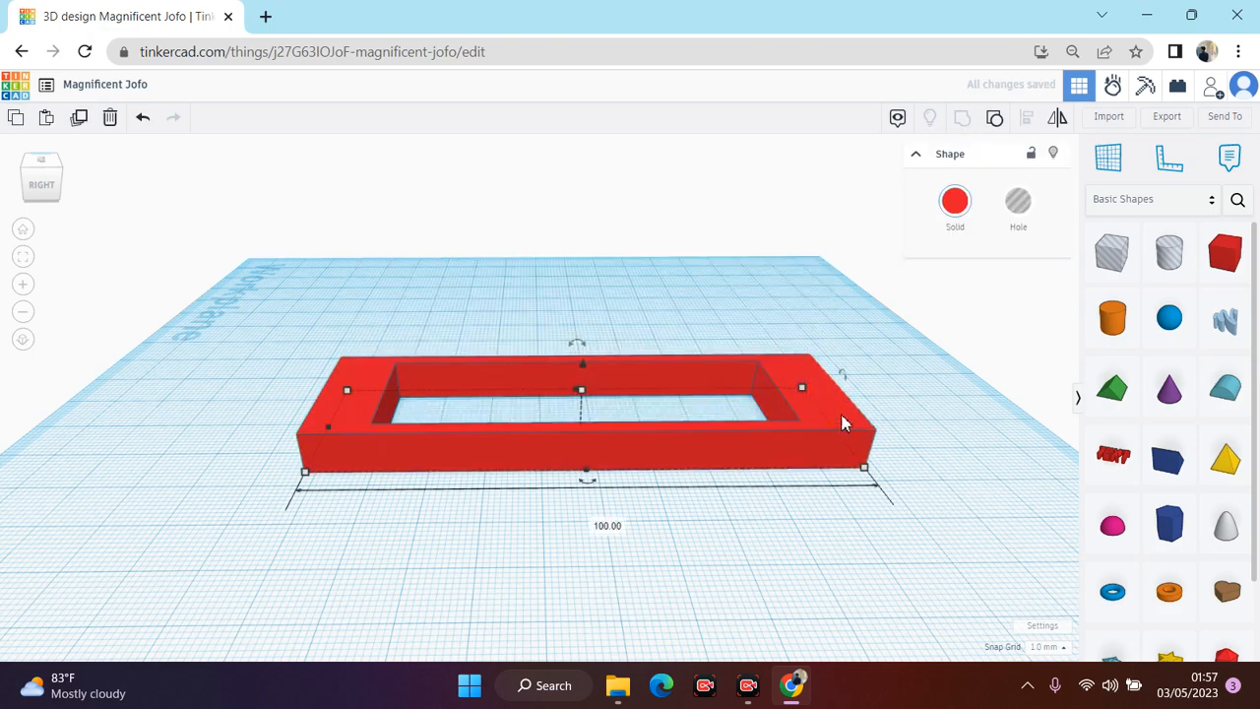
pyautogui.click(905, 387)
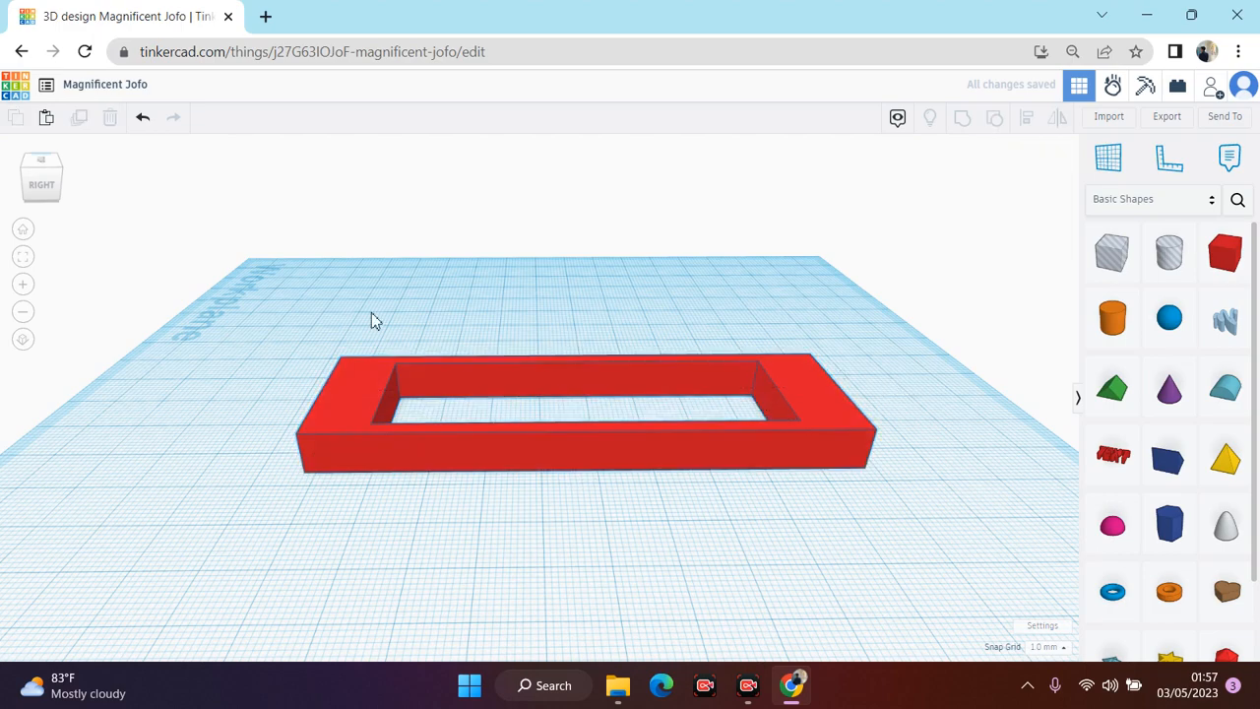
pyautogui.click(55, 197)
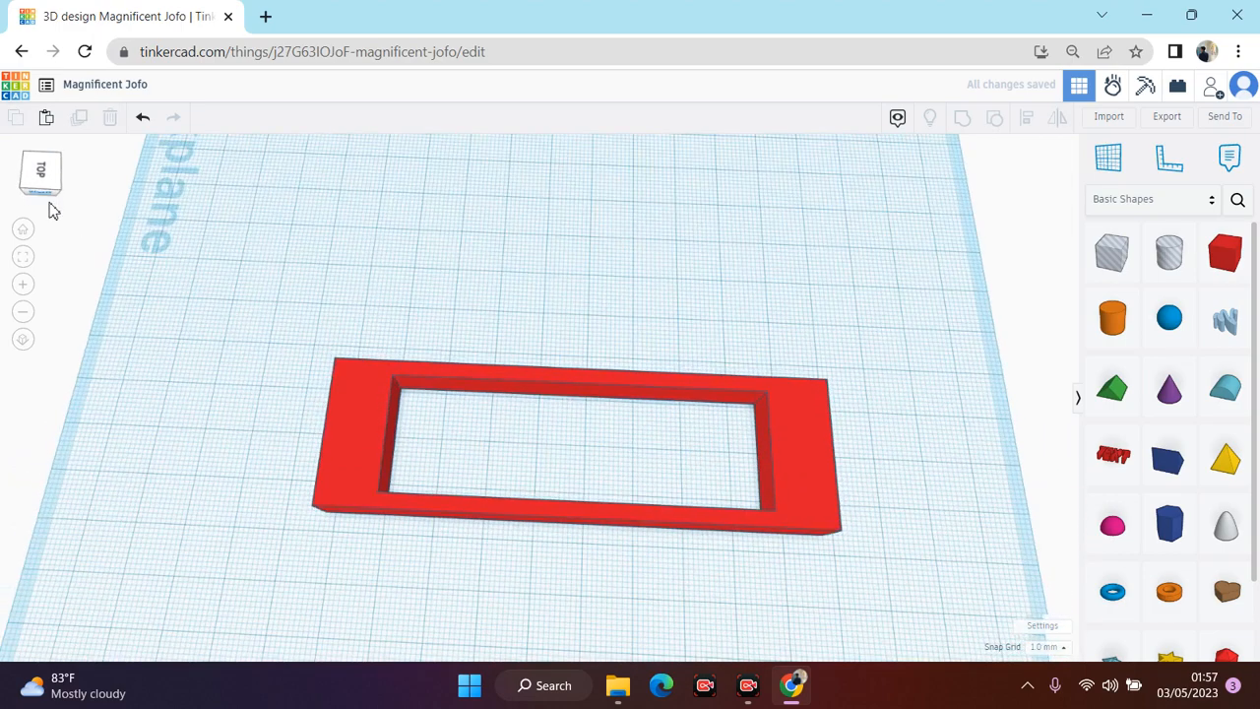
pyautogui.click(52, 193)
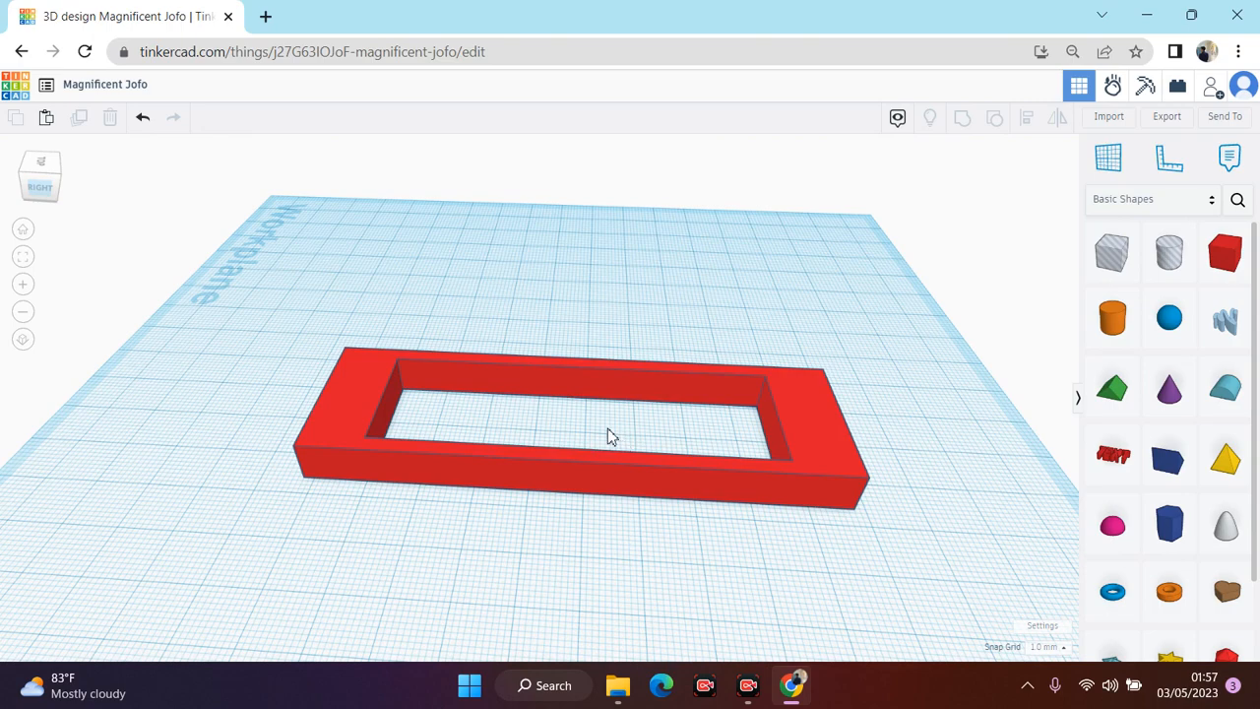
pyautogui.hotkey('ctrl', 'z')
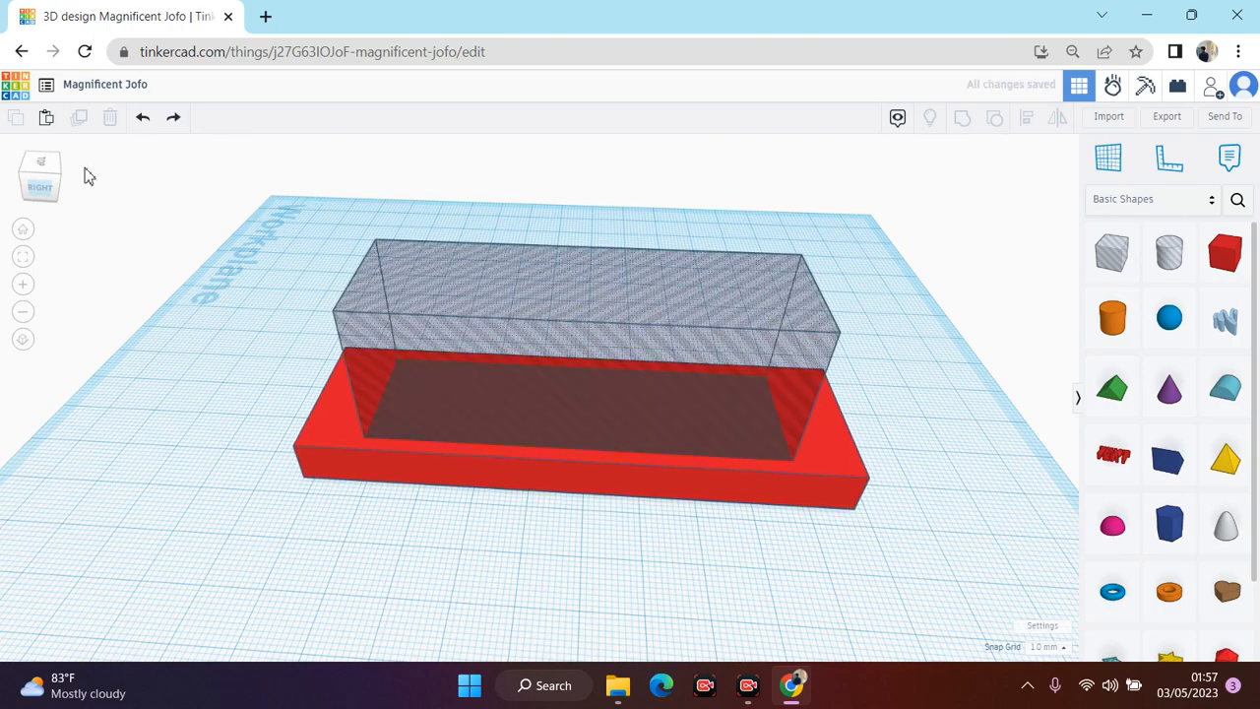
# Step: Change the hole box standing in the red base to a solid
pyautogui.click(52, 165)
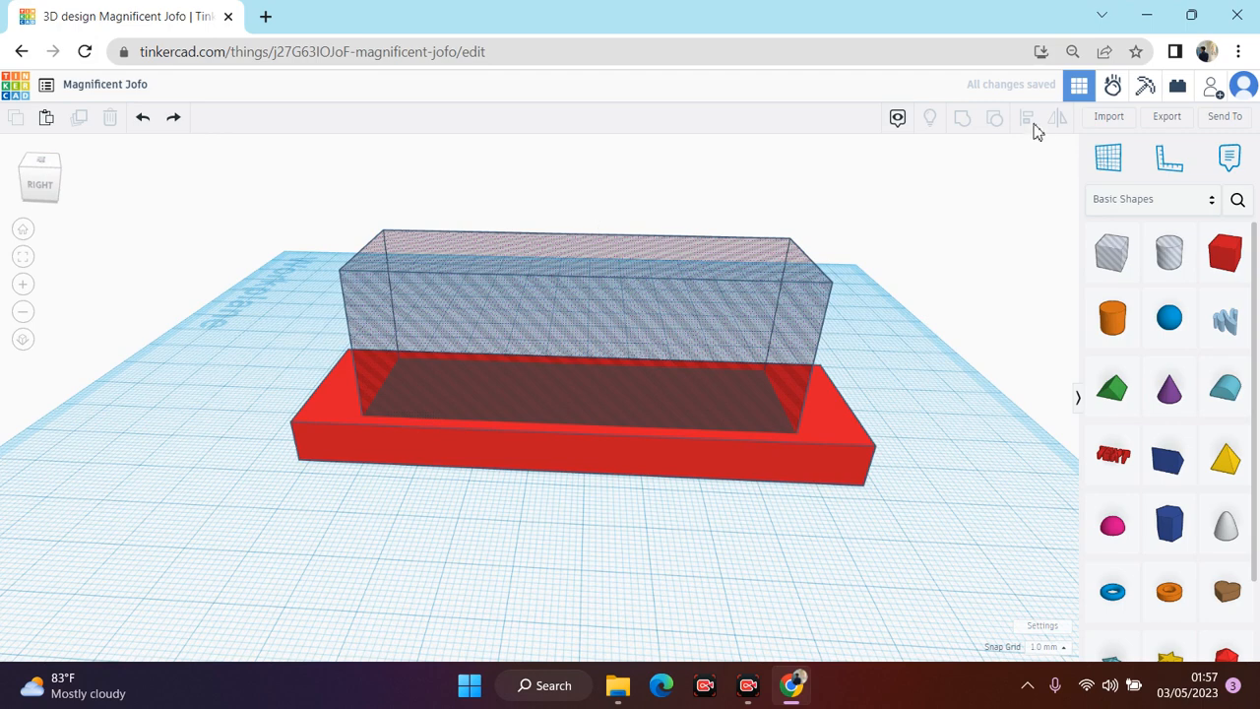
pyautogui.click(648, 277)
pyautogui.click(304, 225)
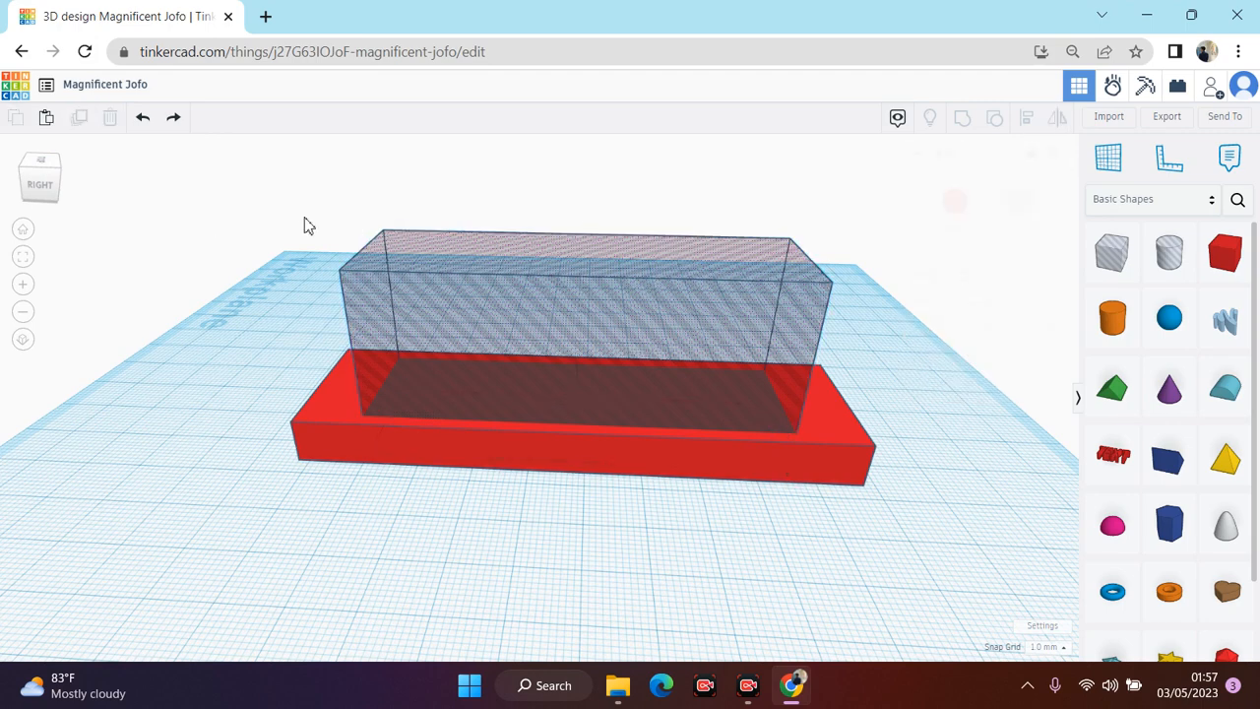
pyautogui.click(692, 266)
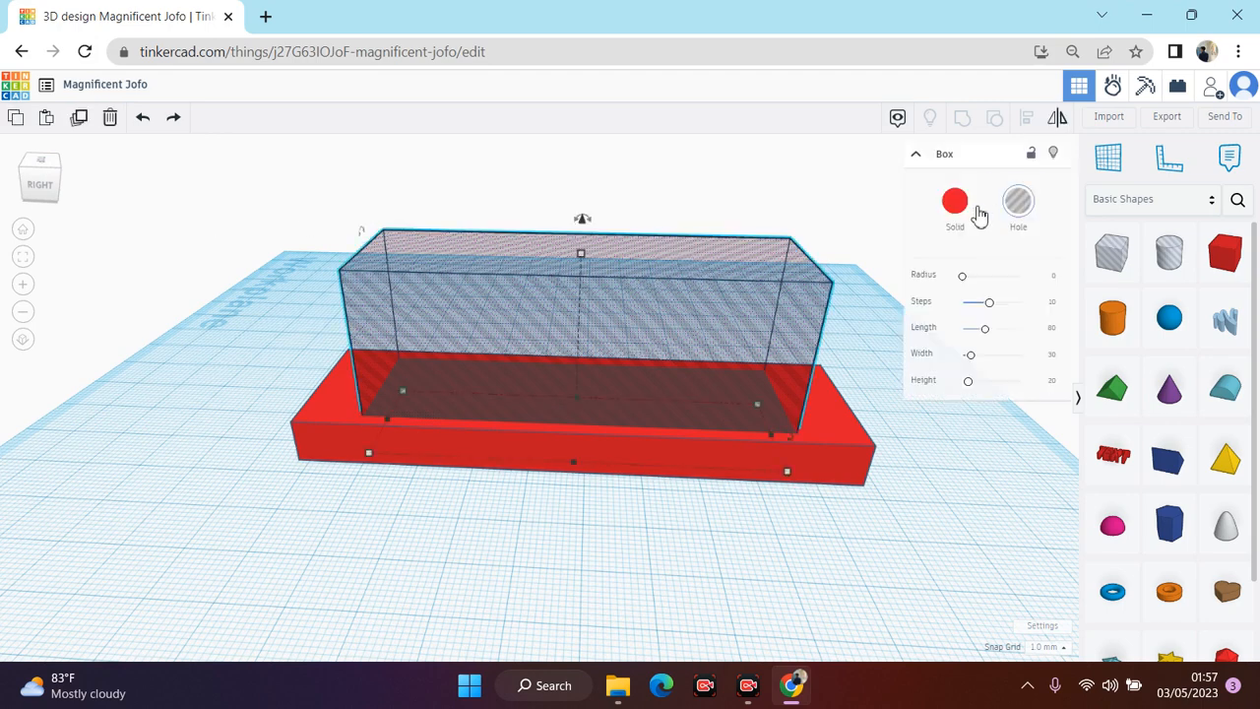
pyautogui.click(953, 204)
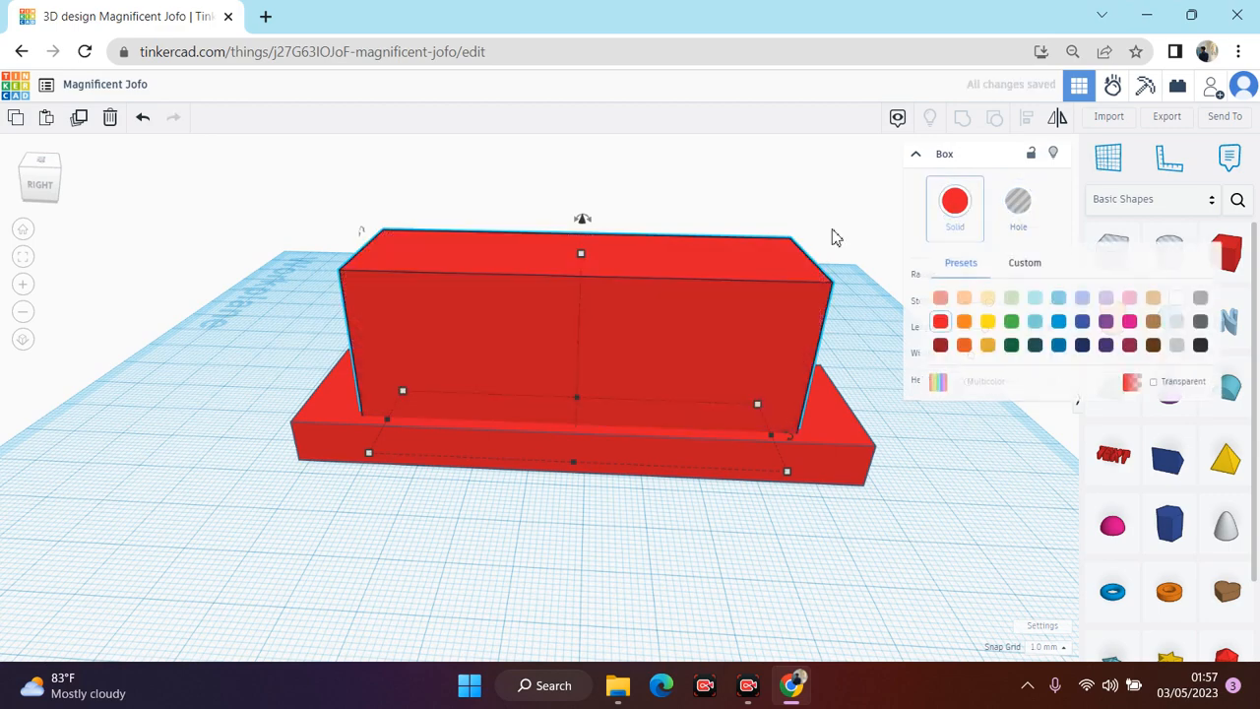
# Step: Raise the solid box 8 mm above the workplane so it overlaps only the upper part of the base
pyautogui.click(51, 167)
pyautogui.moveTo(51, 158); pyautogui.dragTo(49, 158)
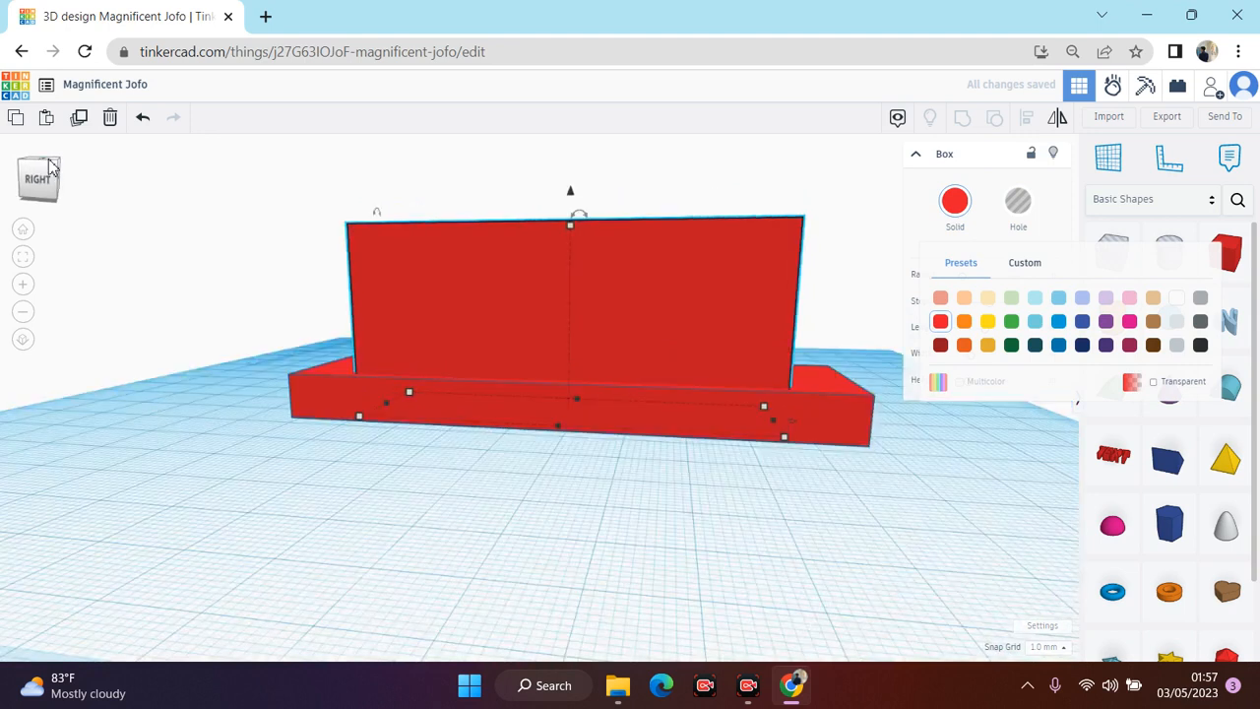
pyautogui.moveTo(570, 193); pyautogui.dragTo(570, 155)
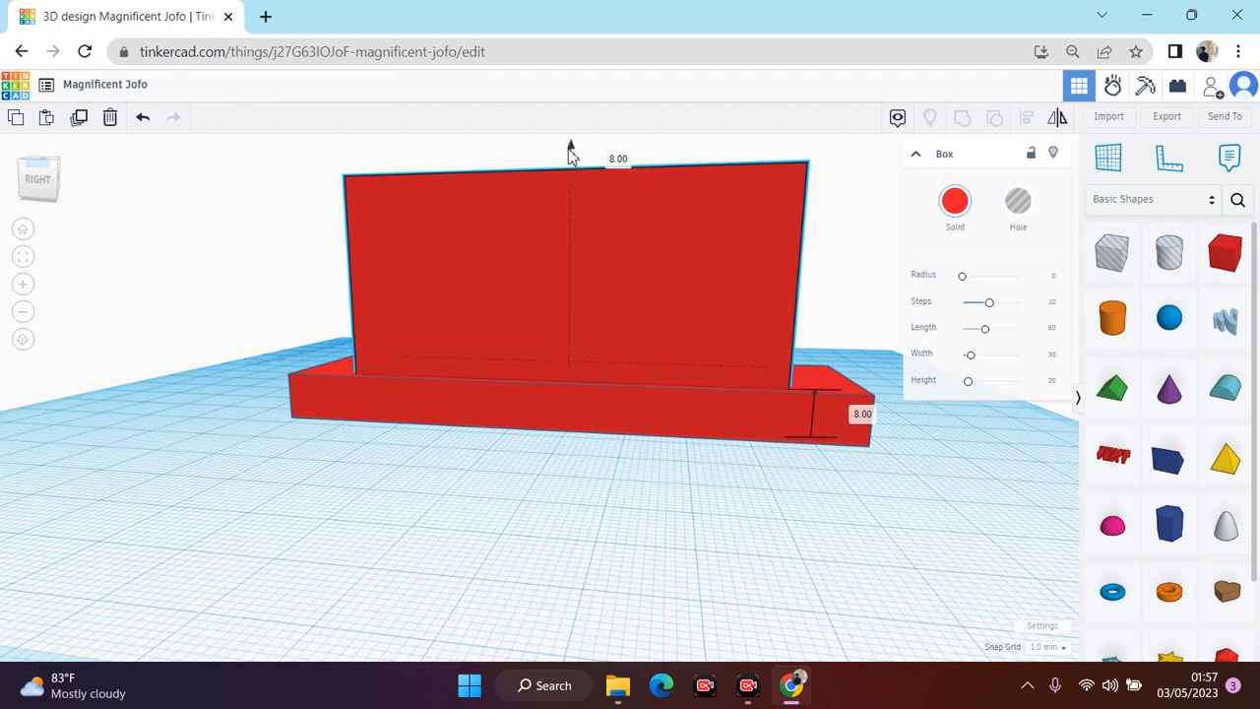
pyautogui.click(860, 332)
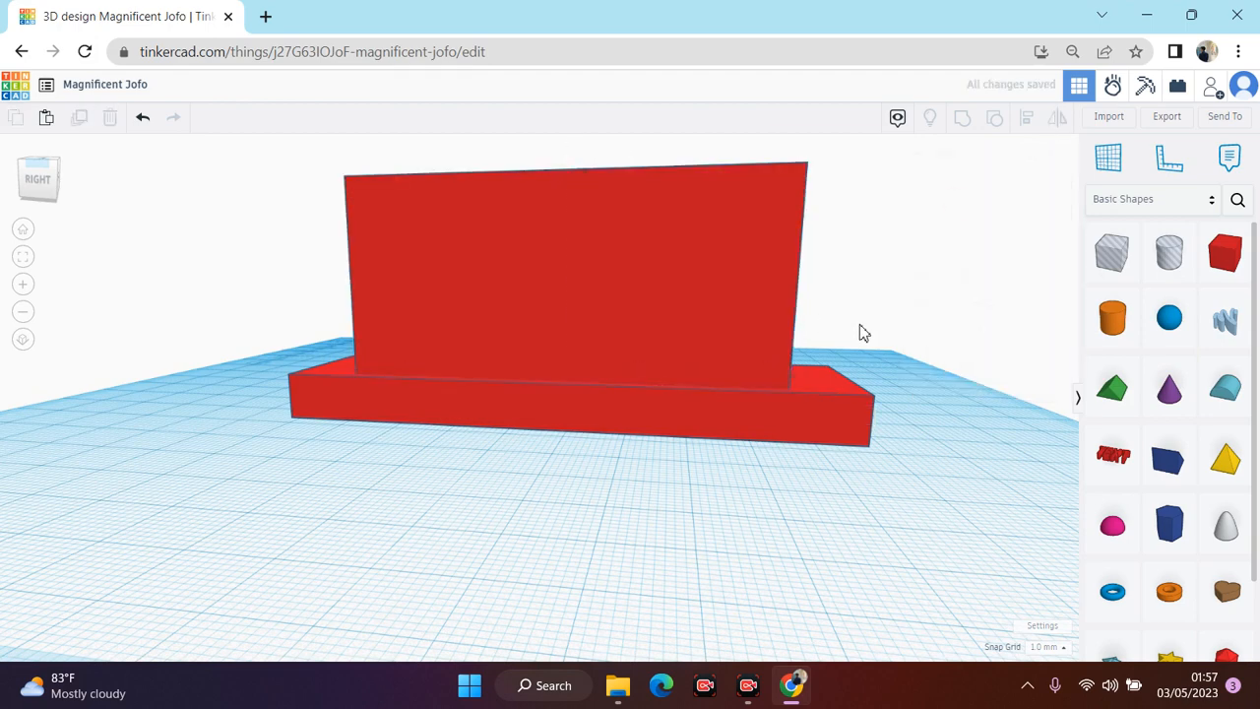
pyautogui.click(677, 366)
pyautogui.keyDown('shift'); pyautogui.click(674, 383); pyautogui.keyUp('shift')
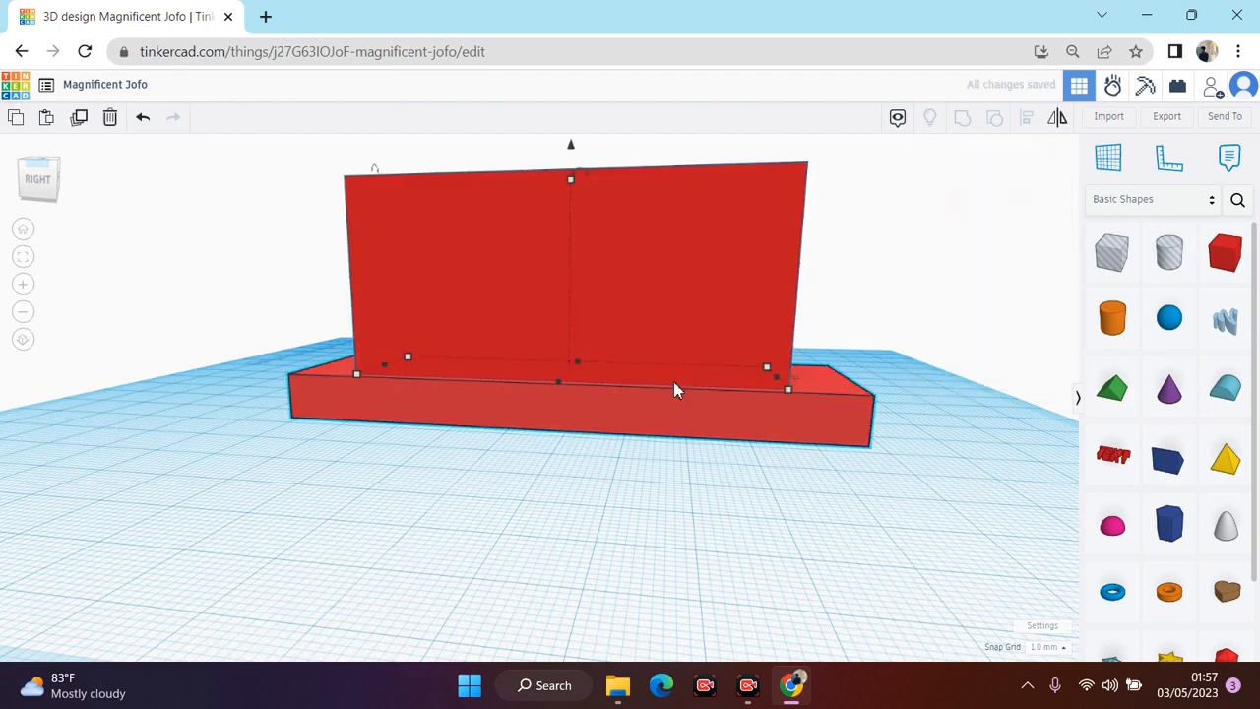
pyautogui.click(674, 386)
pyautogui.click(660, 380)
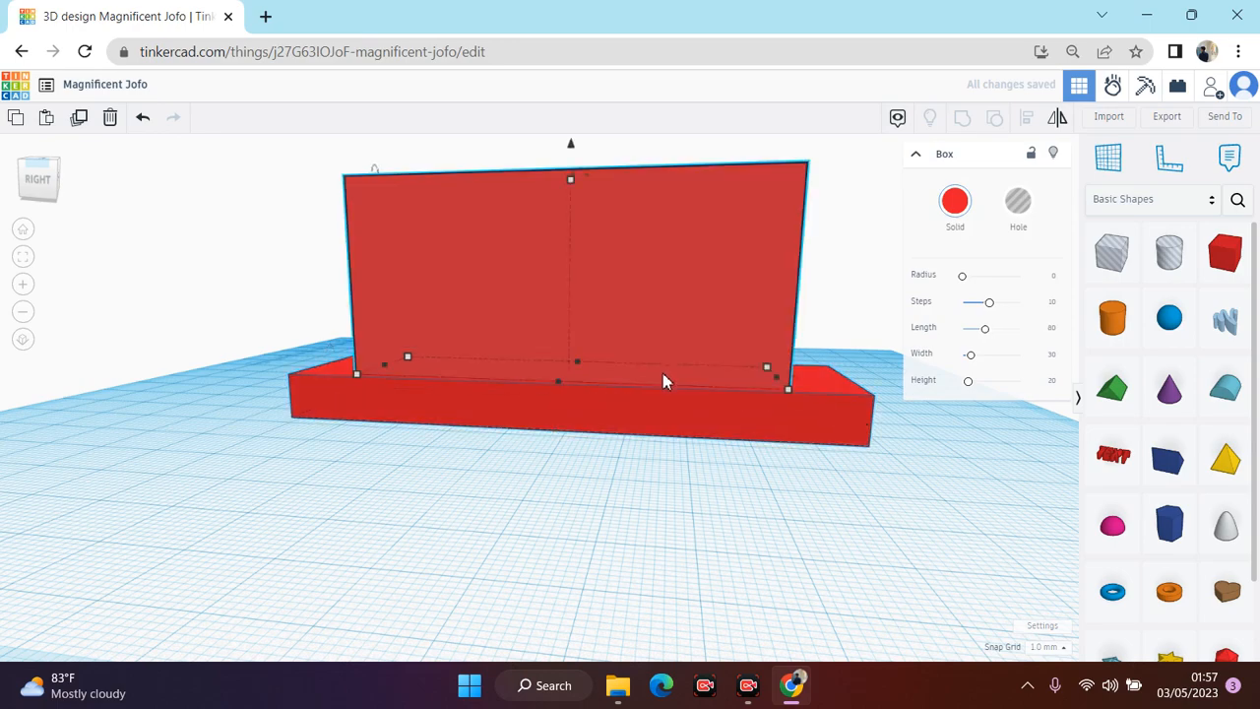
pyautogui.click(197, 270)
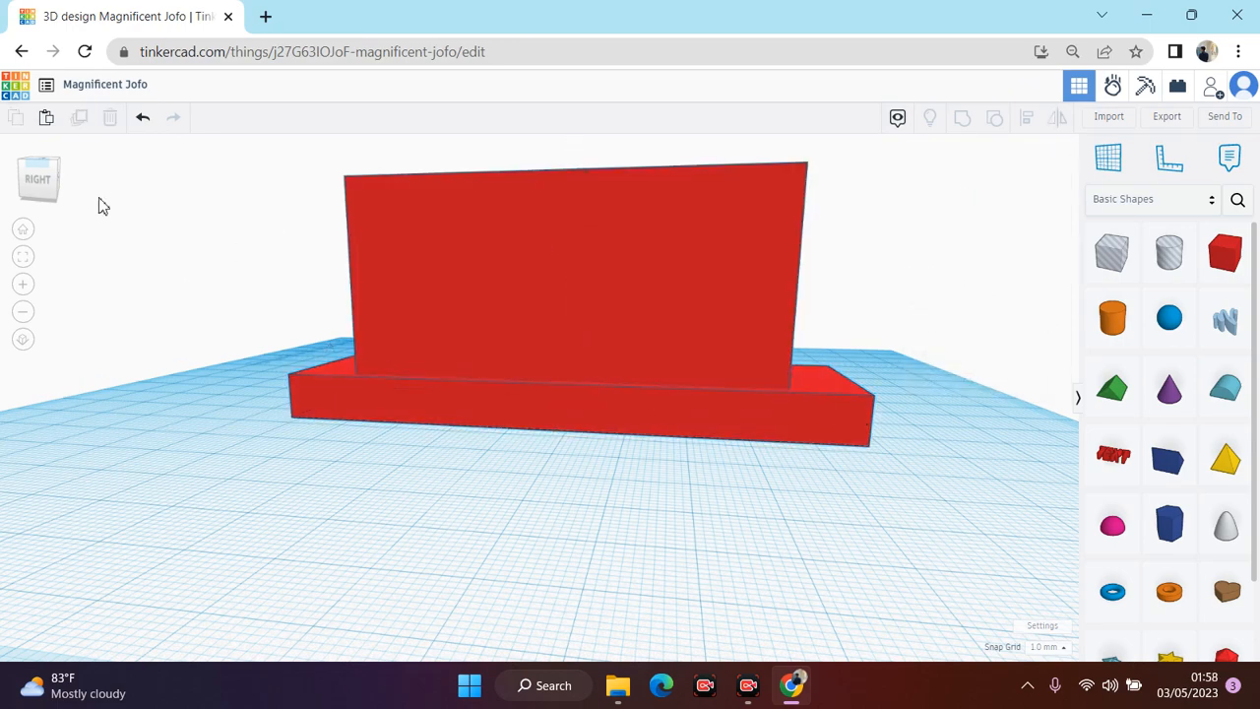
pyautogui.click(56, 193)
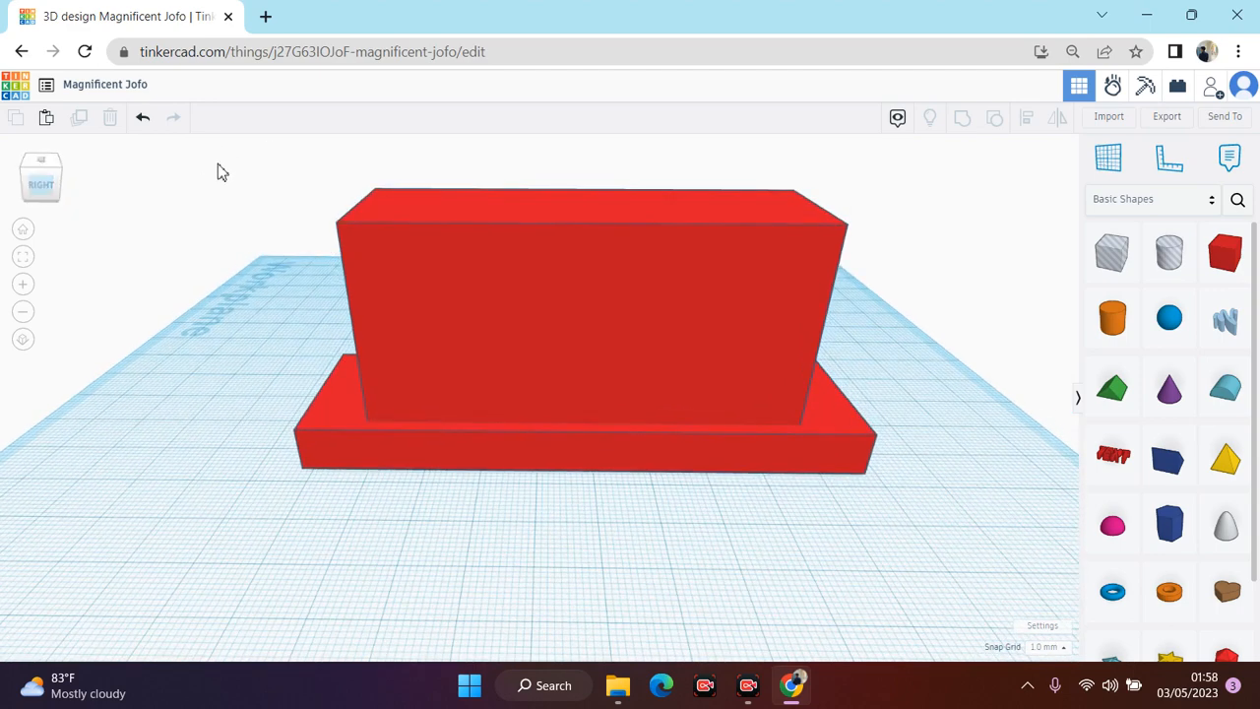
# Step: Change the raised upper box to a hole, leaving the red base solid
pyautogui.click(537, 379)
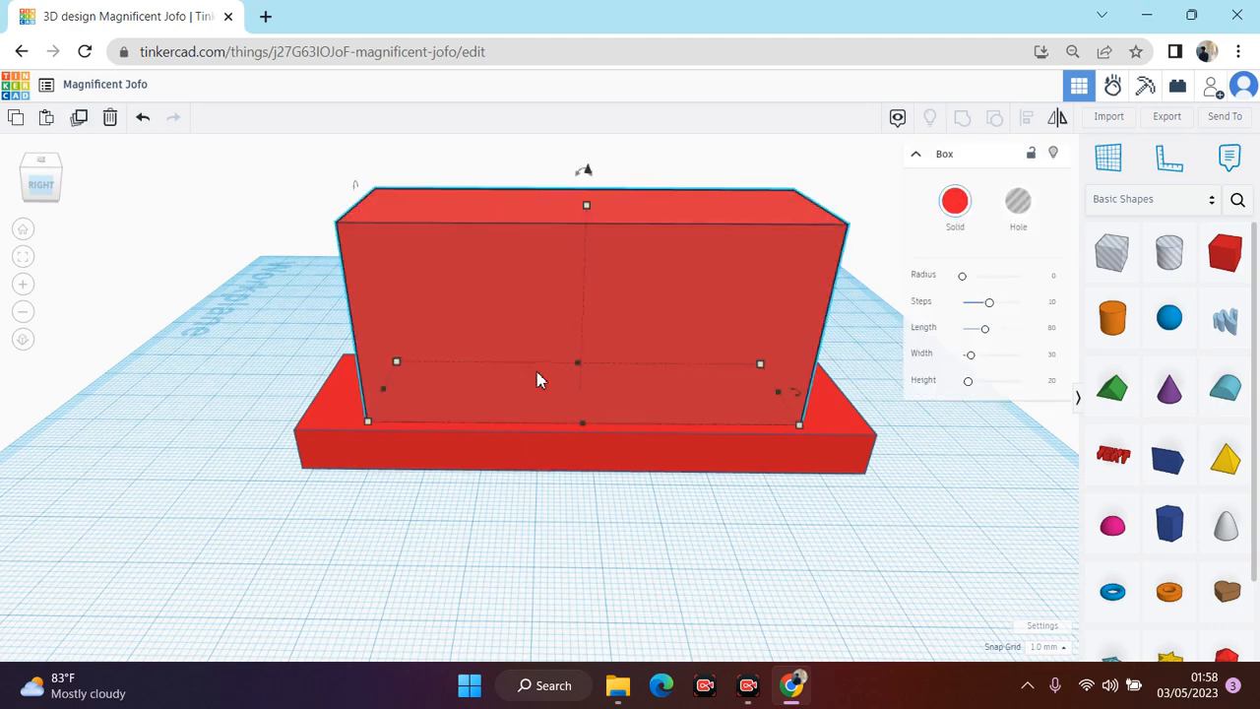
pyautogui.click(252, 195)
pyautogui.moveTo(890, 482); pyautogui.dragTo(965, 568)
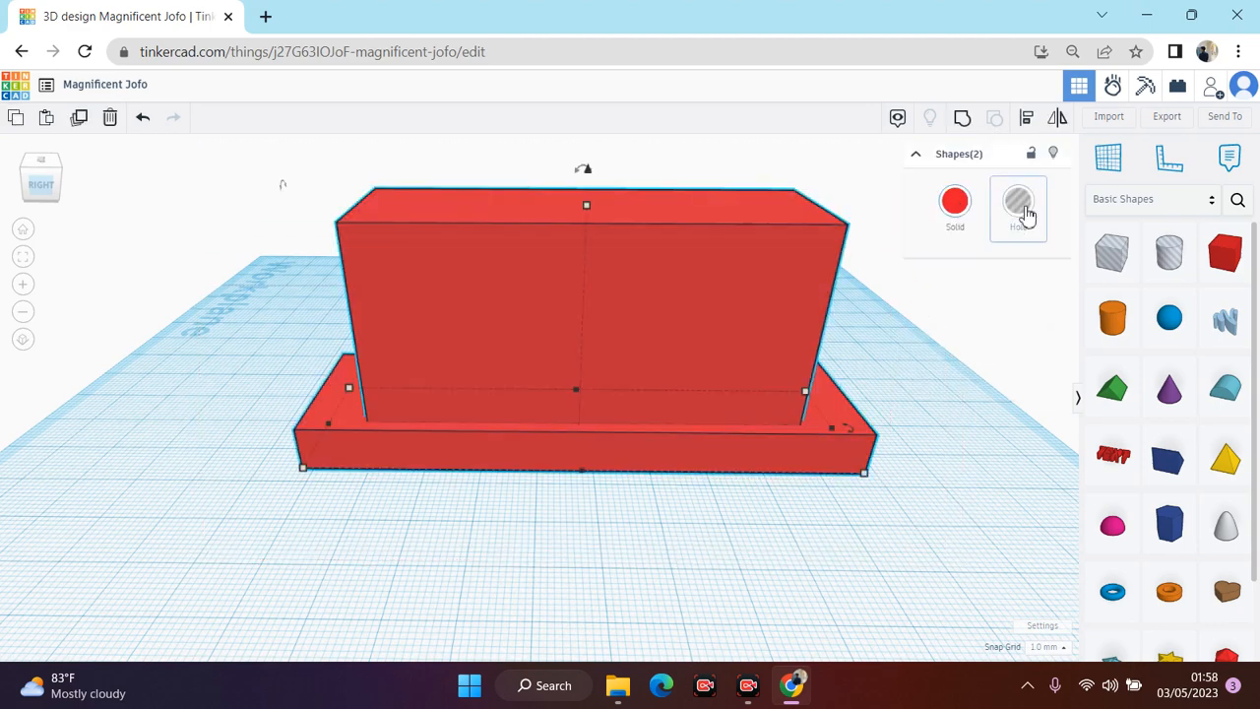
pyautogui.click(979, 321)
pyautogui.click(756, 300)
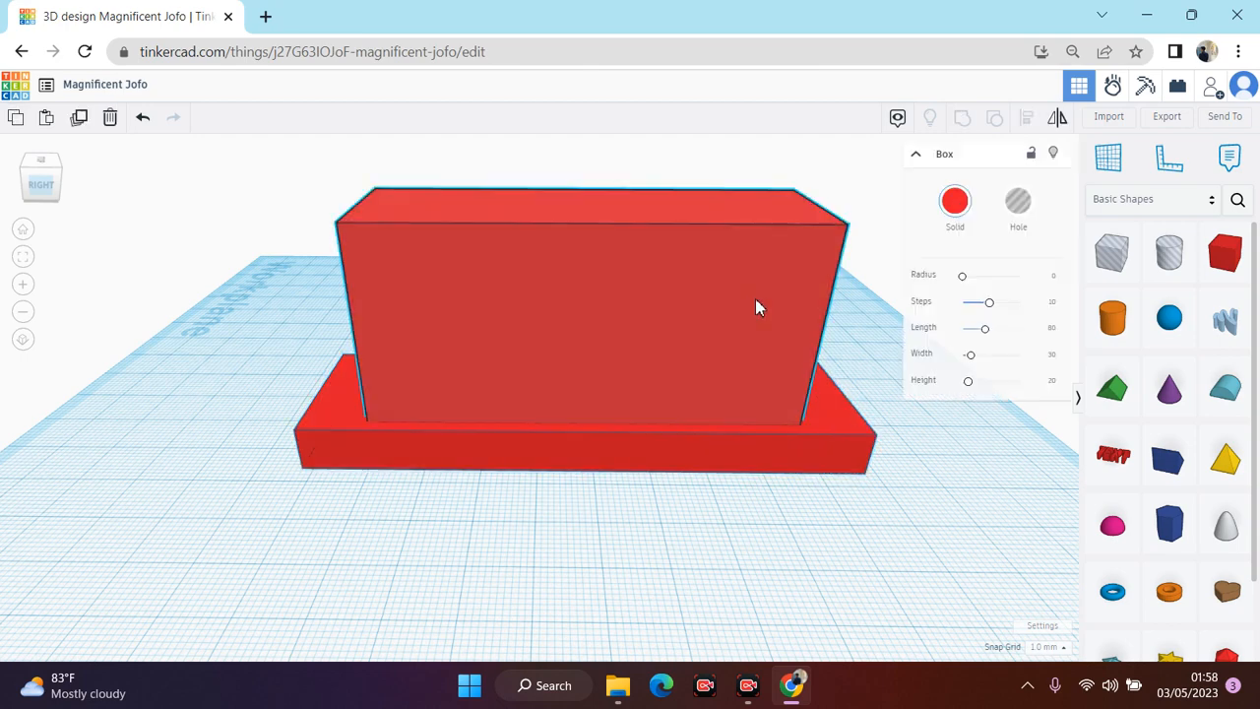
pyautogui.click(1014, 211)
pyautogui.click(942, 490)
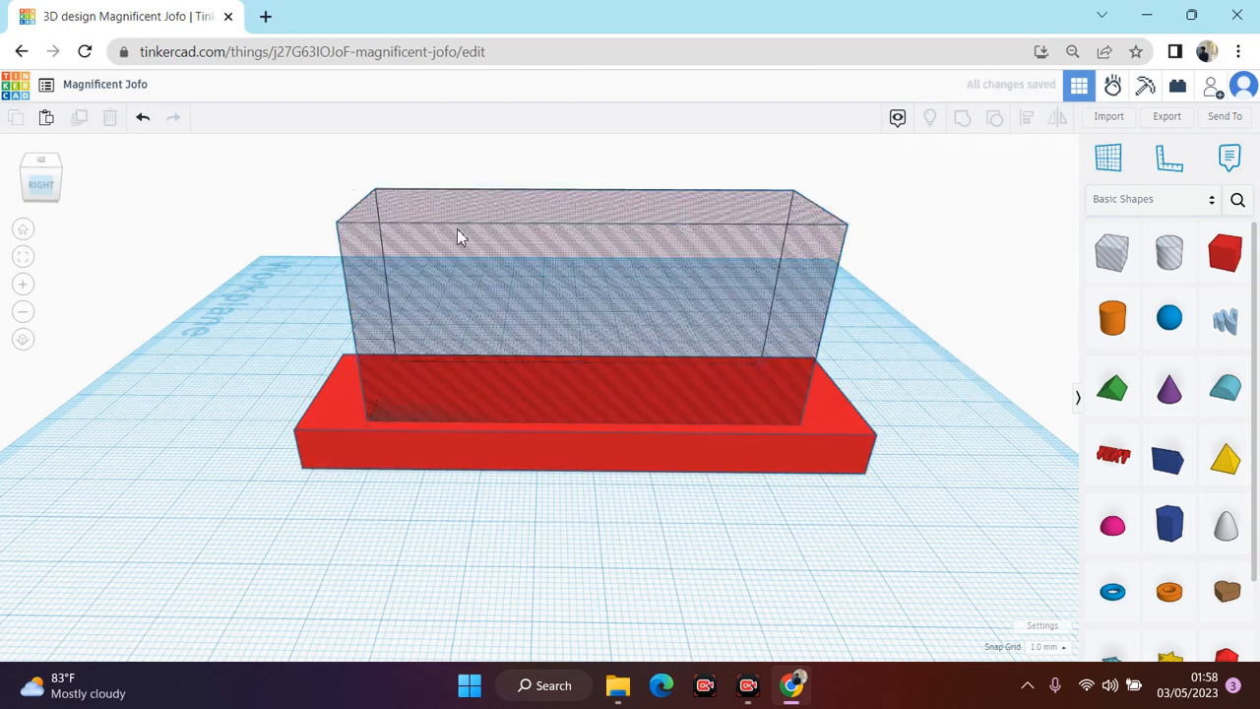
# Step: Group the raised hole box with the red base to cut a shallow rectangular recess into the base's upper face
pyautogui.click(40, 189)
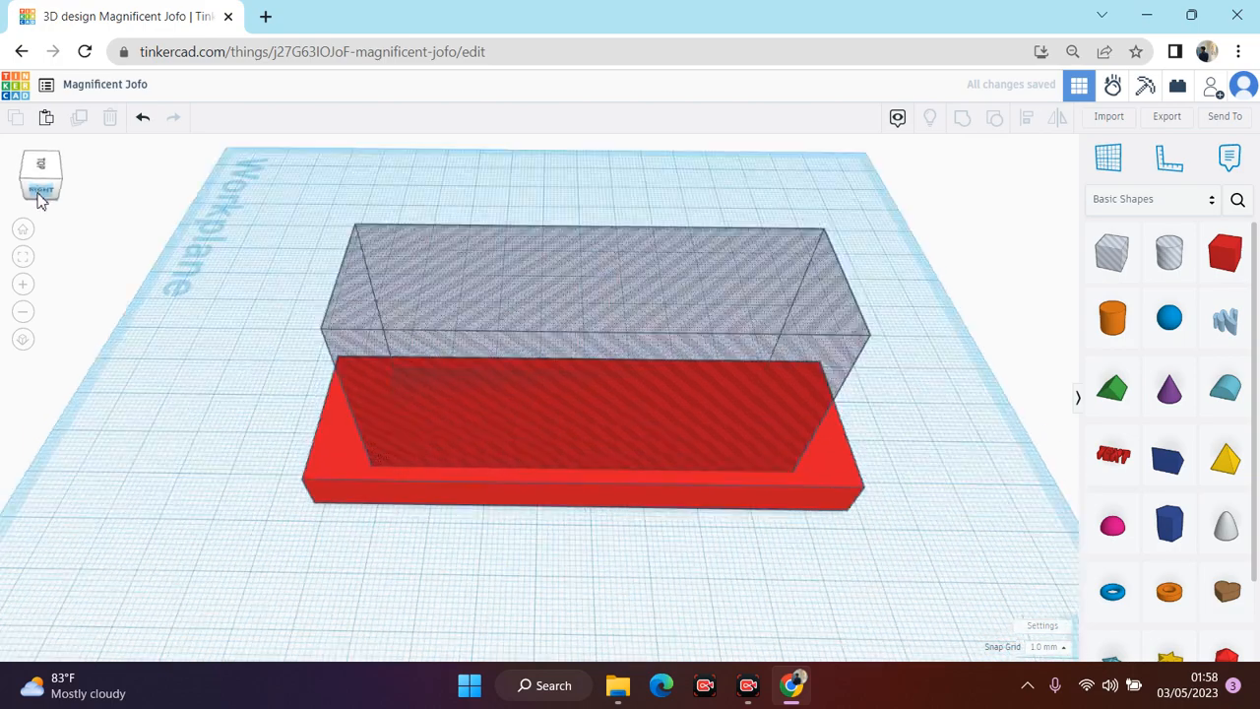
pyautogui.click(40, 189)
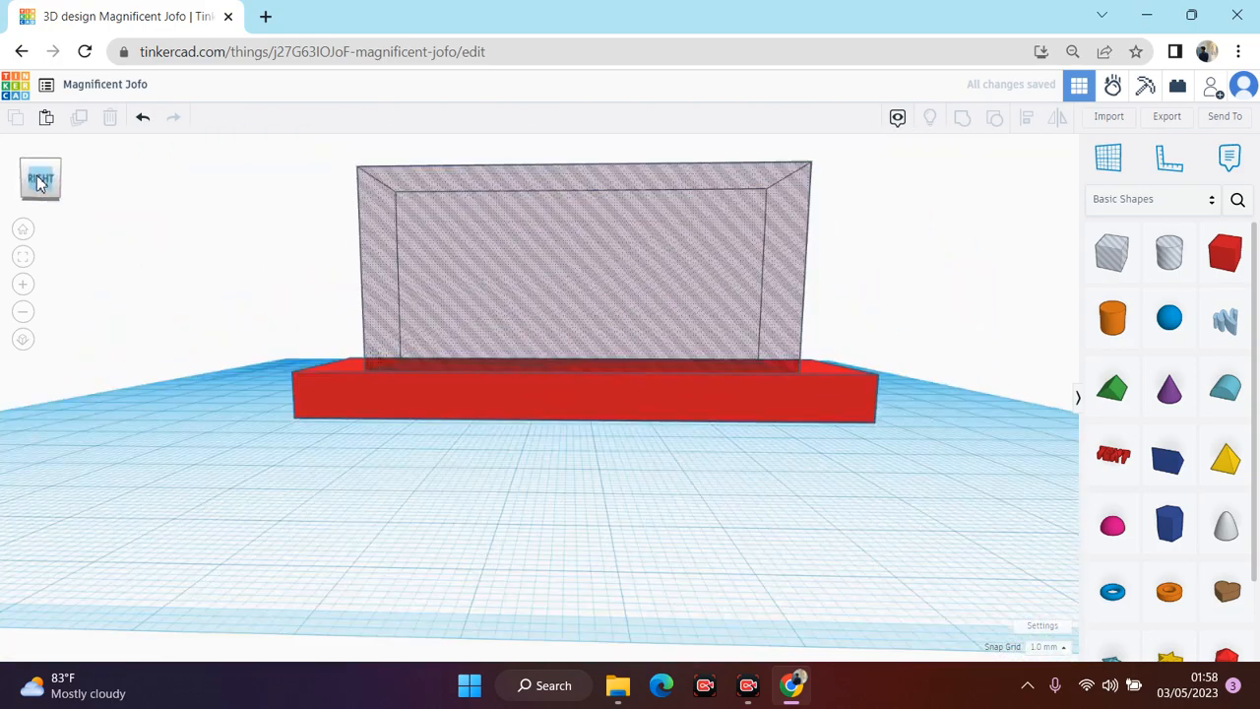
pyautogui.moveTo(37, 182); pyautogui.dragTo(38, 186)
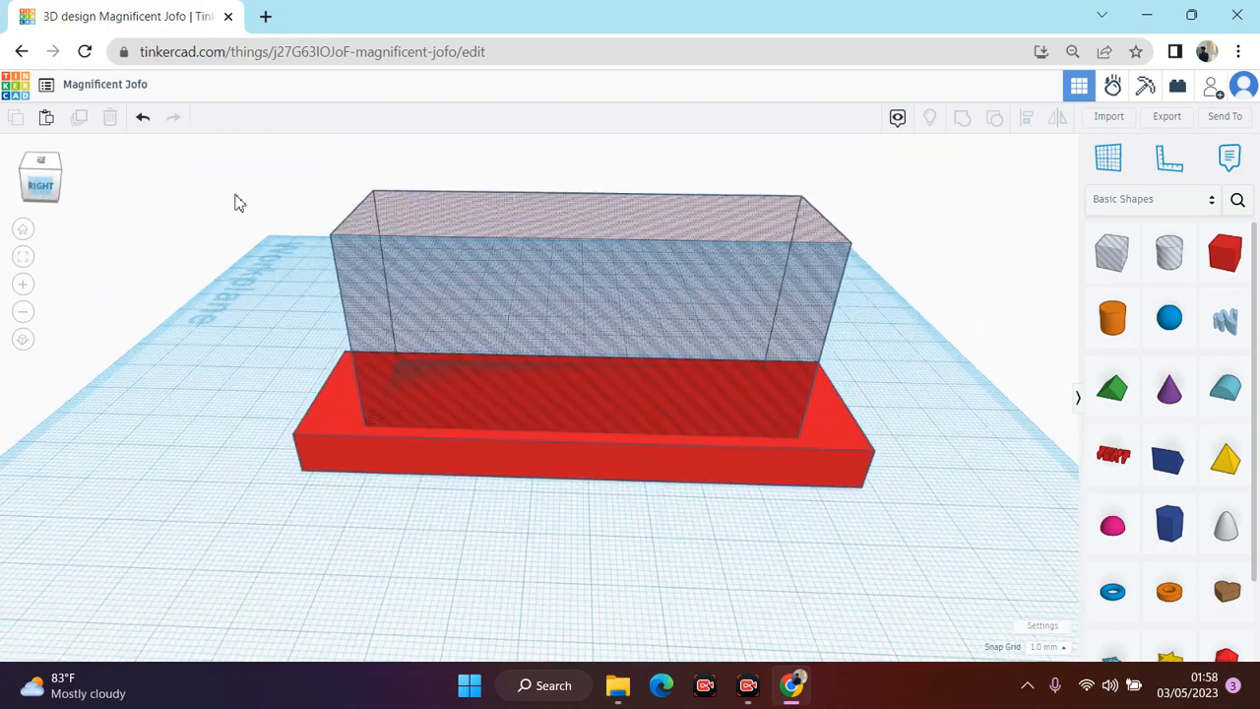
pyautogui.moveTo(223, 158); pyautogui.dragTo(945, 551)
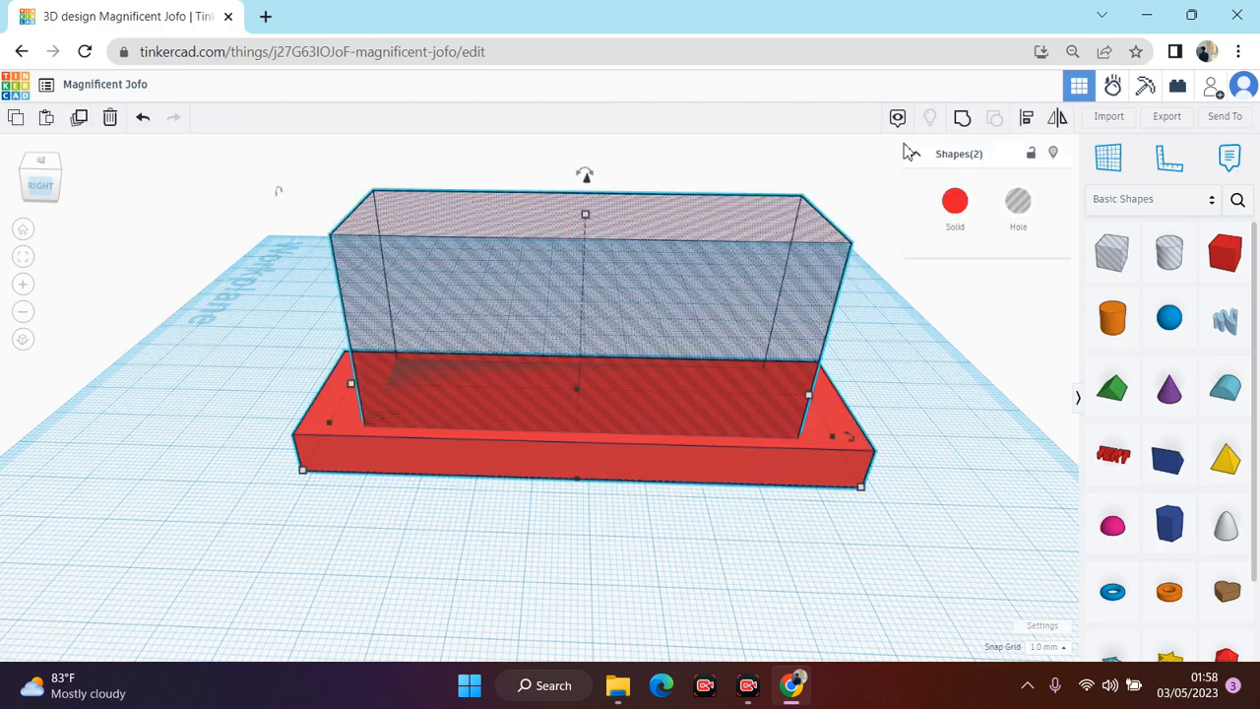
pyautogui.click(963, 120)
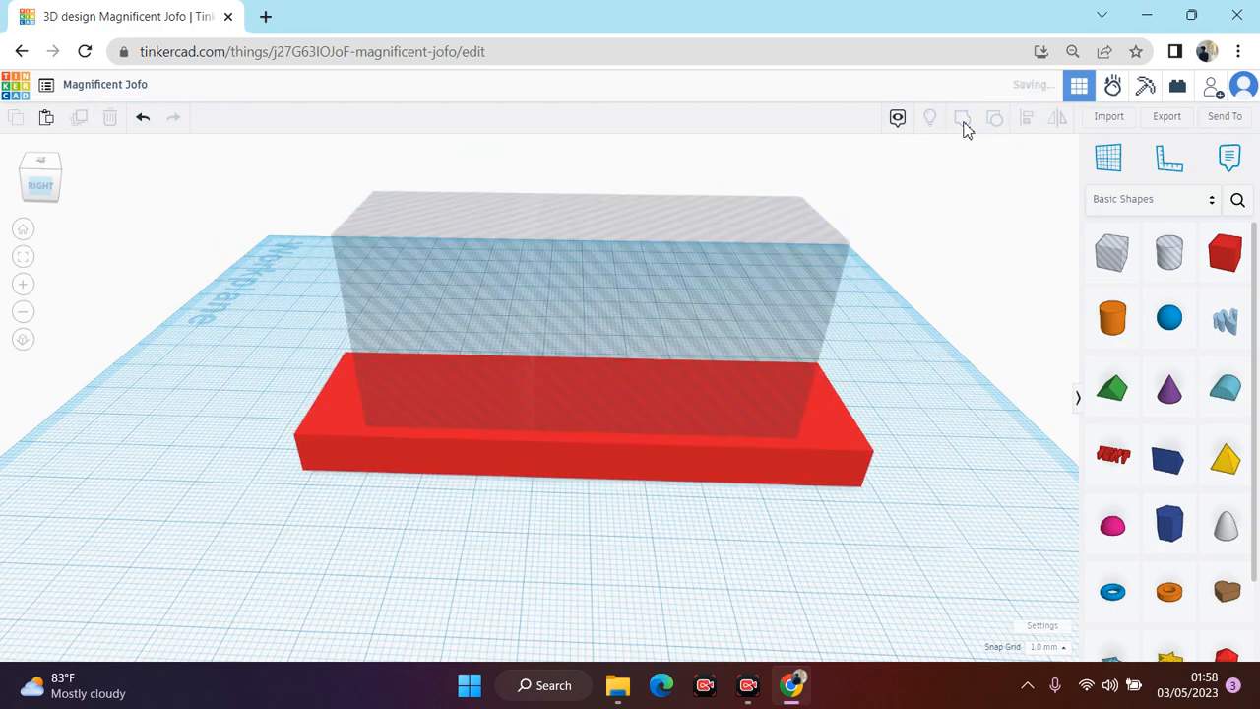
pyautogui.click(904, 455)
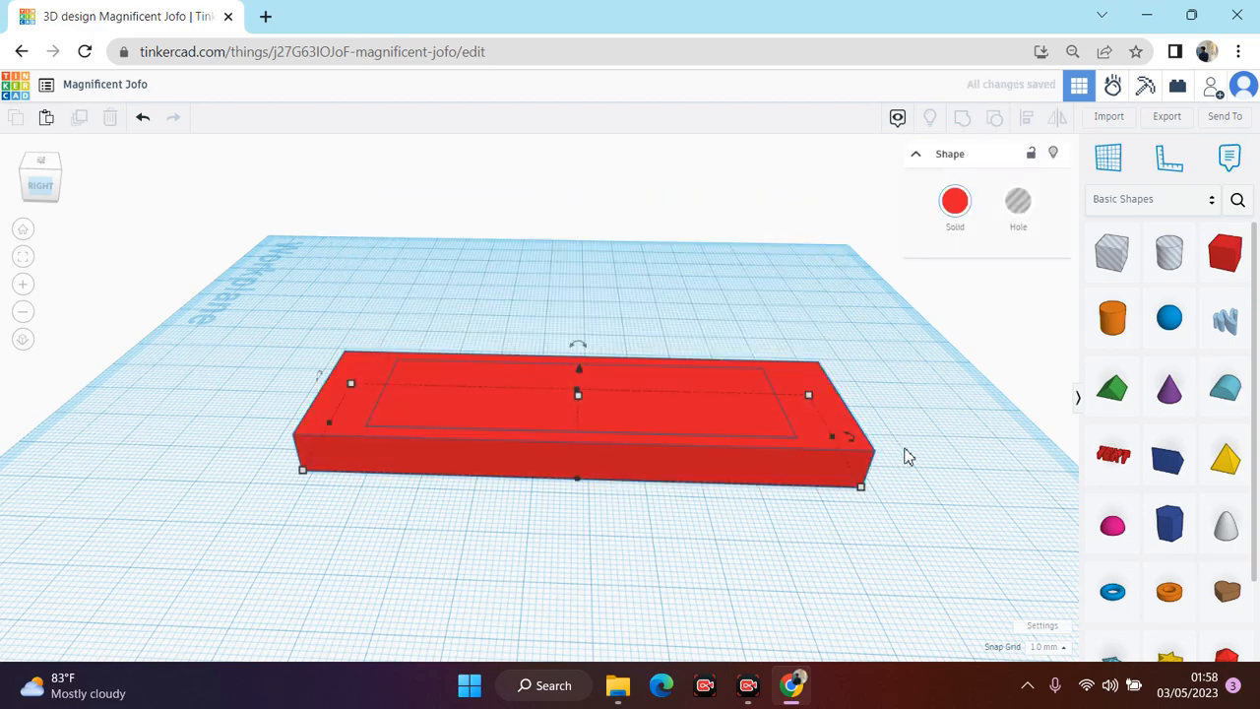
# Step: Try lifting the grouped shape slightly, and undo both the lift and the grouping
pyautogui.click(740, 421)
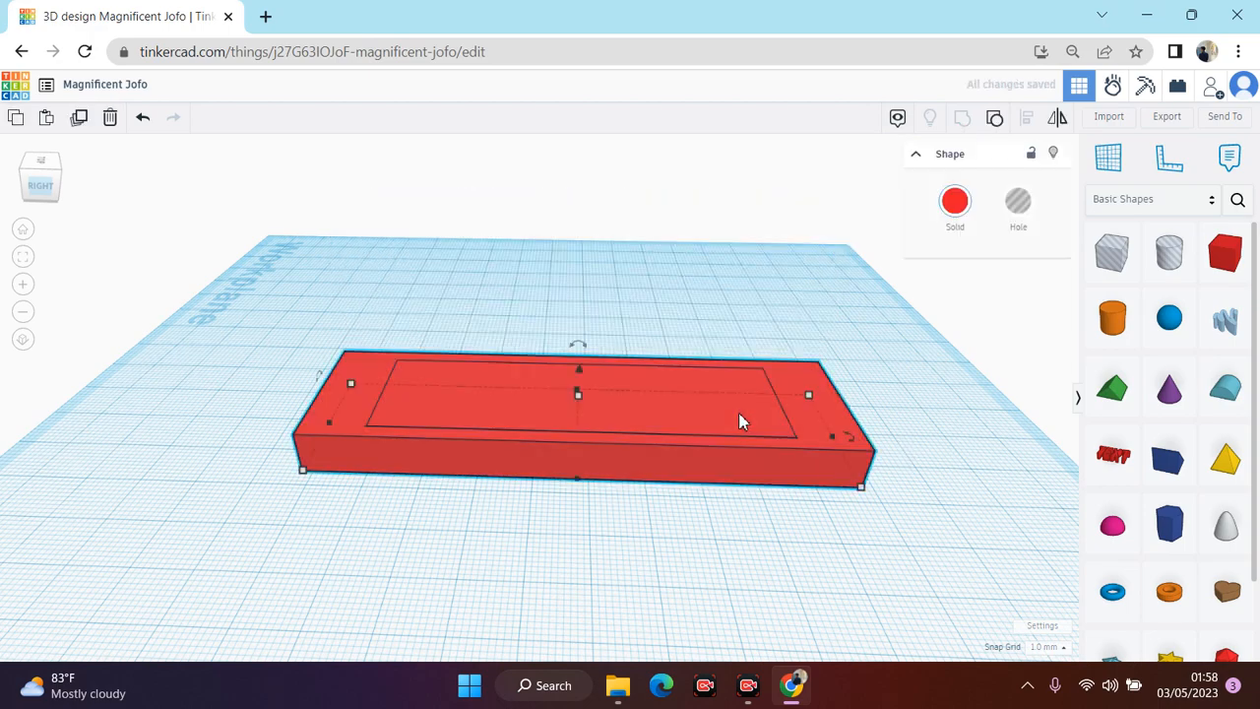
pyautogui.moveTo(581, 376)
pyautogui.mouseDown()
pyautogui.moveTo(582, 335)
pyautogui.moveTo(583, 365)
pyautogui.mouseUp()
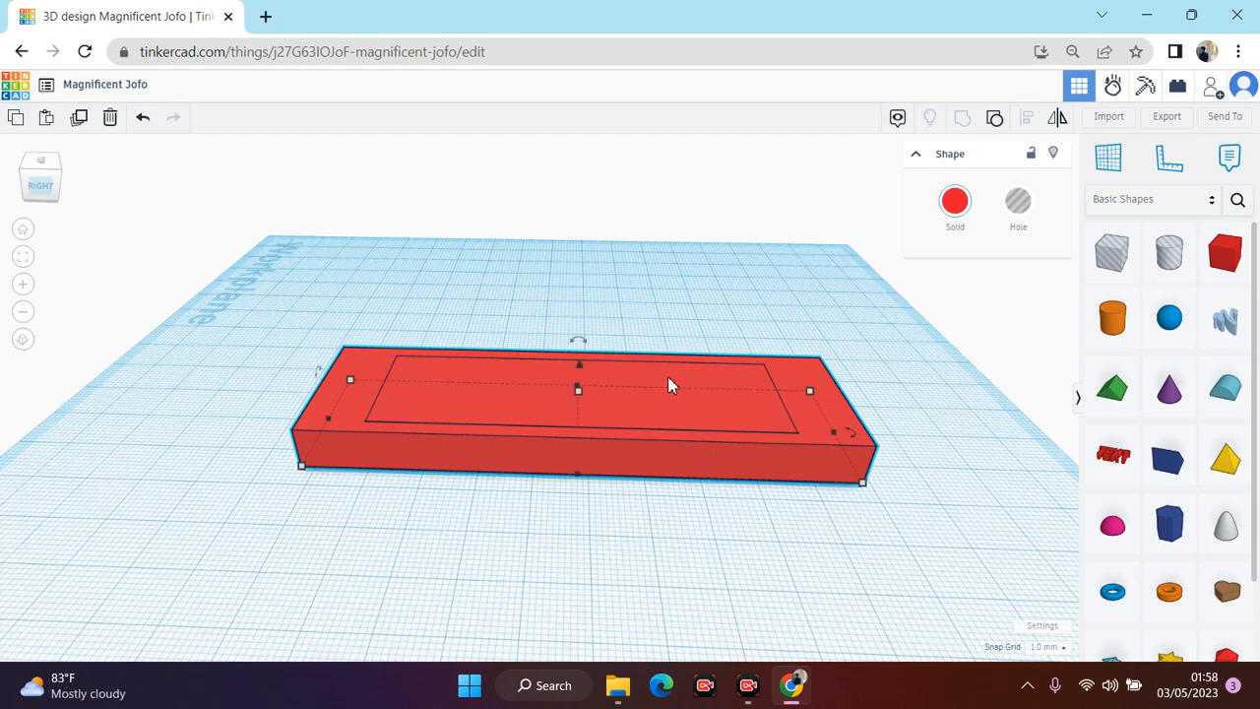
pyautogui.hotkey('ctrl', 'z')
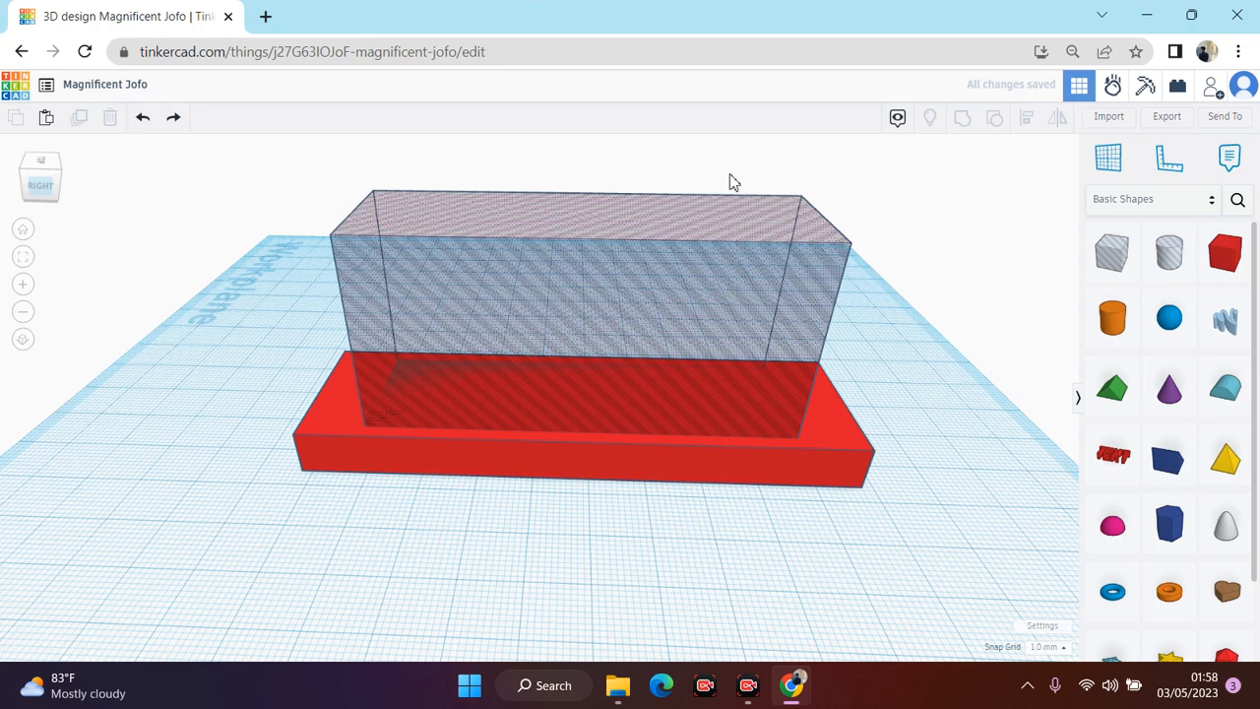
# Step: Turn the raised hole box back into a red solid above the base
pyautogui.click(52, 178)
pyautogui.click(435, 266)
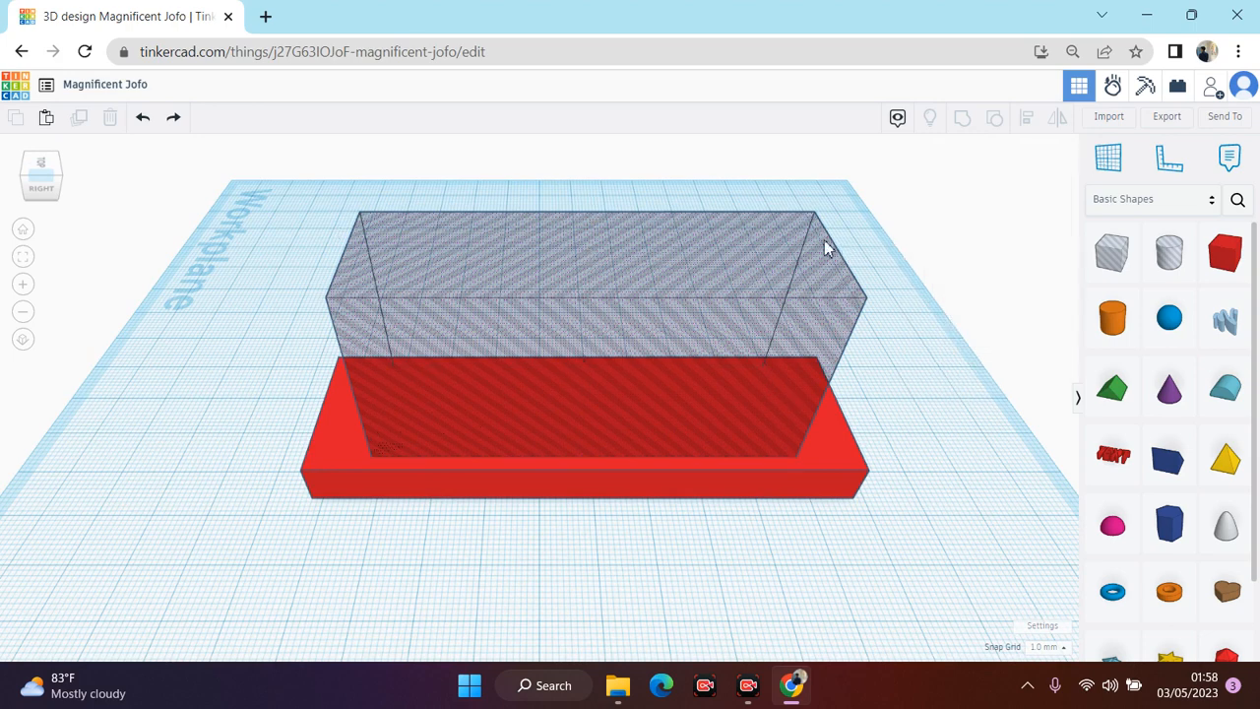
pyautogui.click(768, 278)
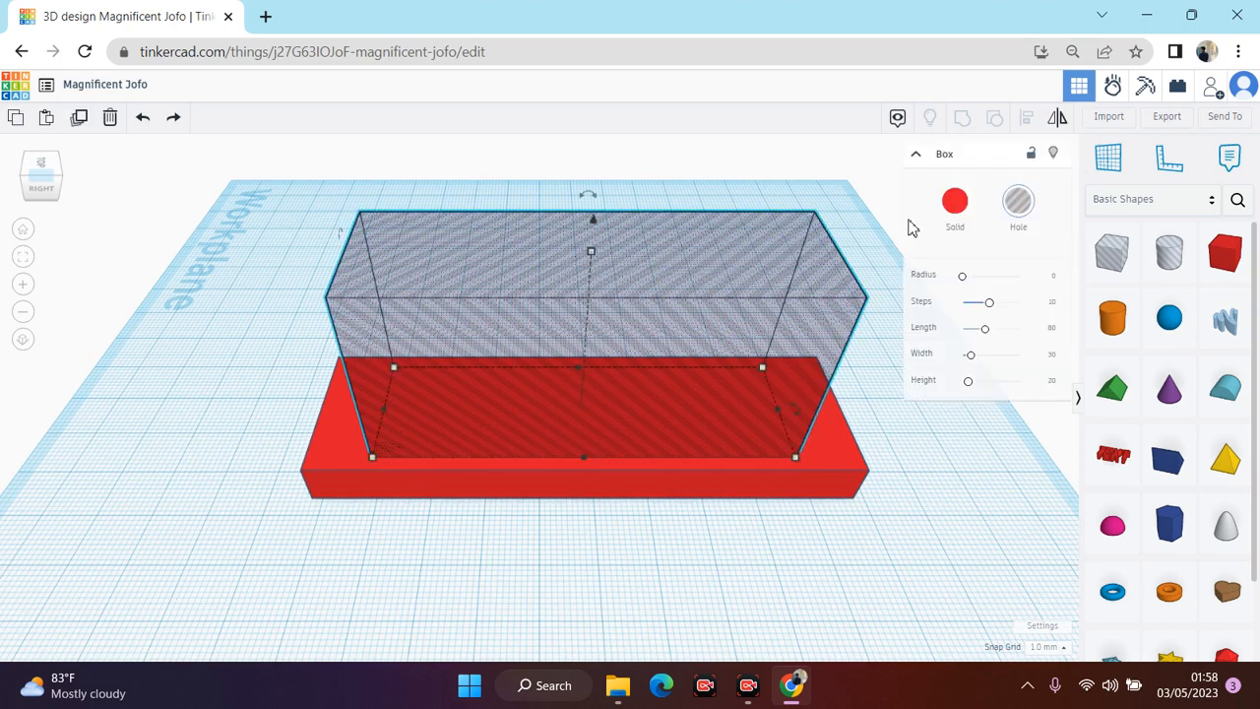
pyautogui.click(945, 211)
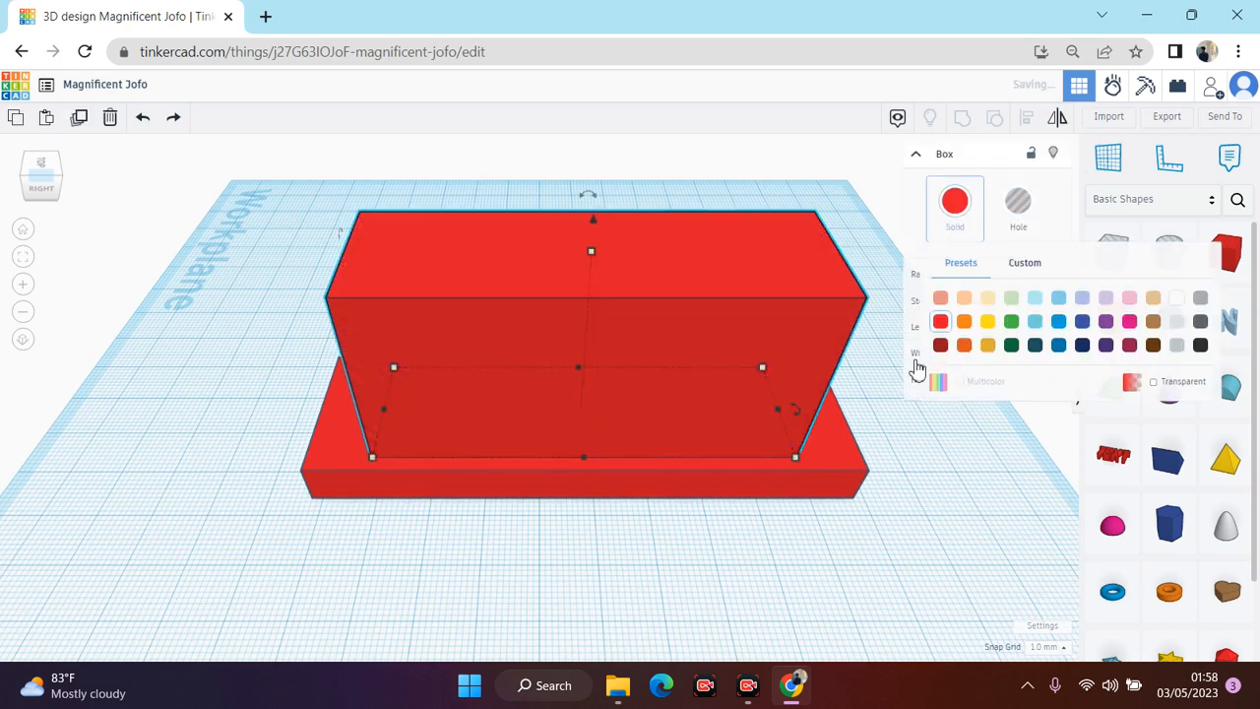
pyautogui.click(931, 475)
pyautogui.click(30, 162)
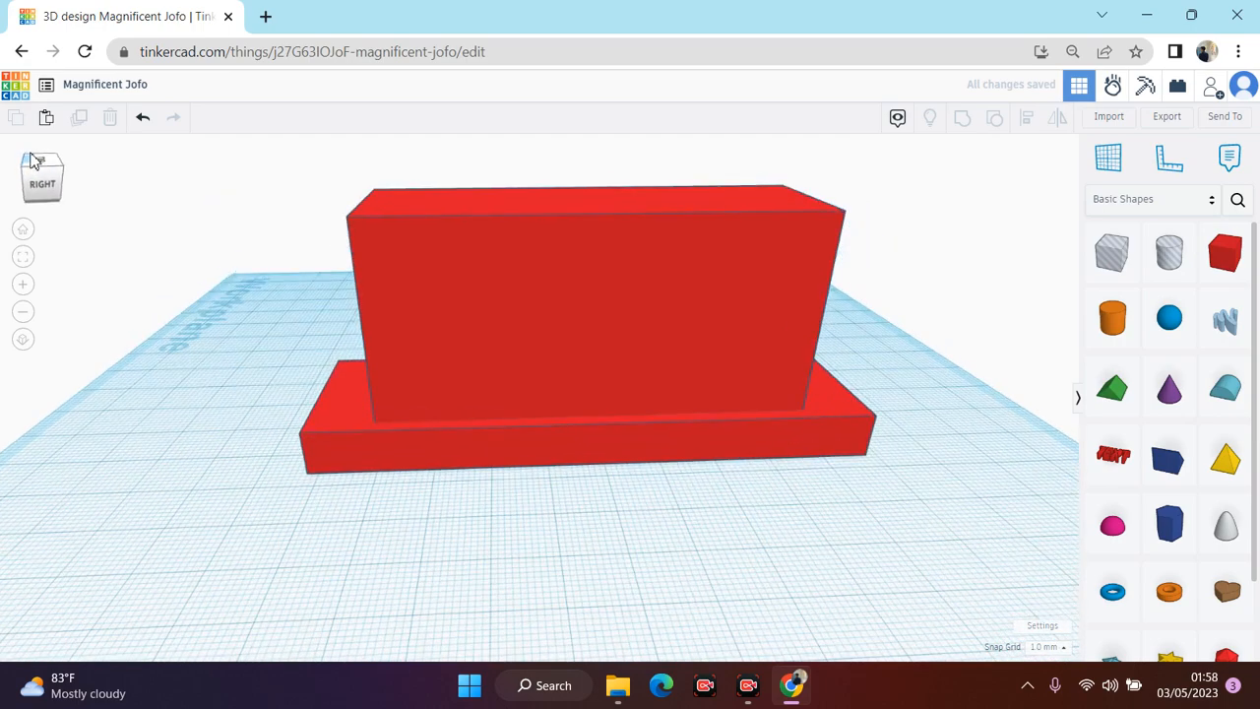
# Step: Lower the red upper box by 4 mm so that it sinks into the base, 4 mm above the workplane
pyautogui.click(442, 303)
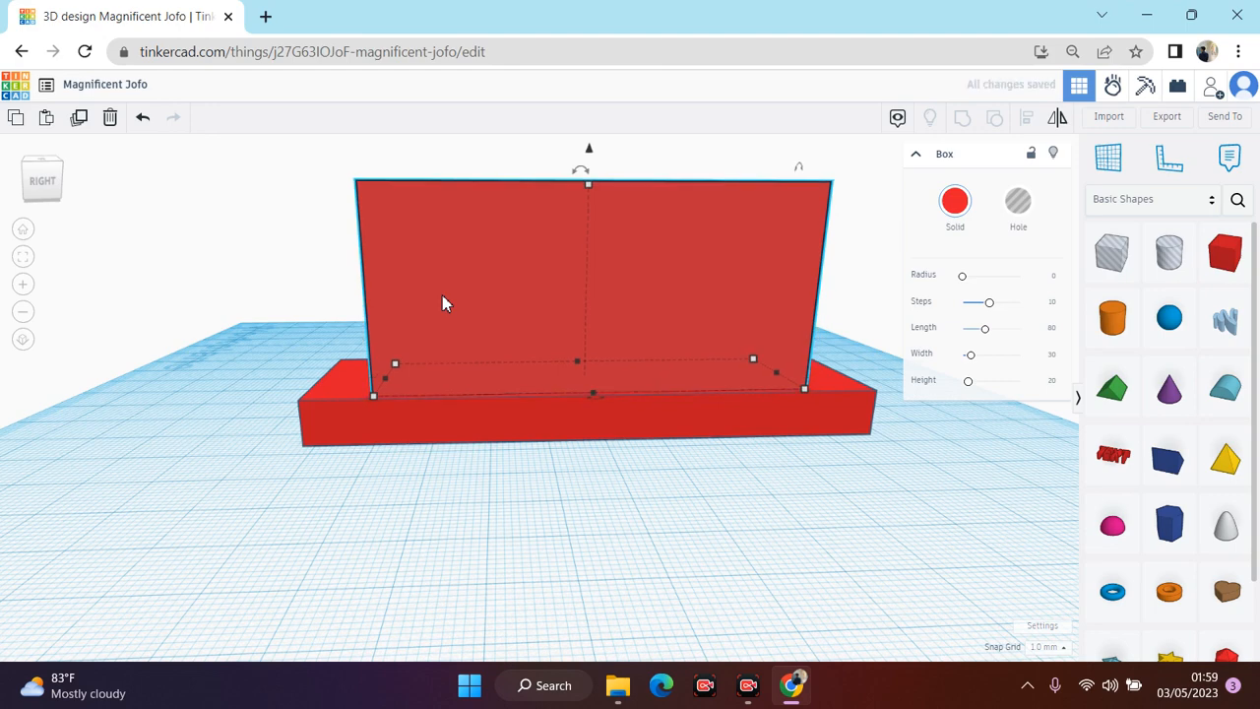
pyautogui.hotkey('ctrl', 'z')
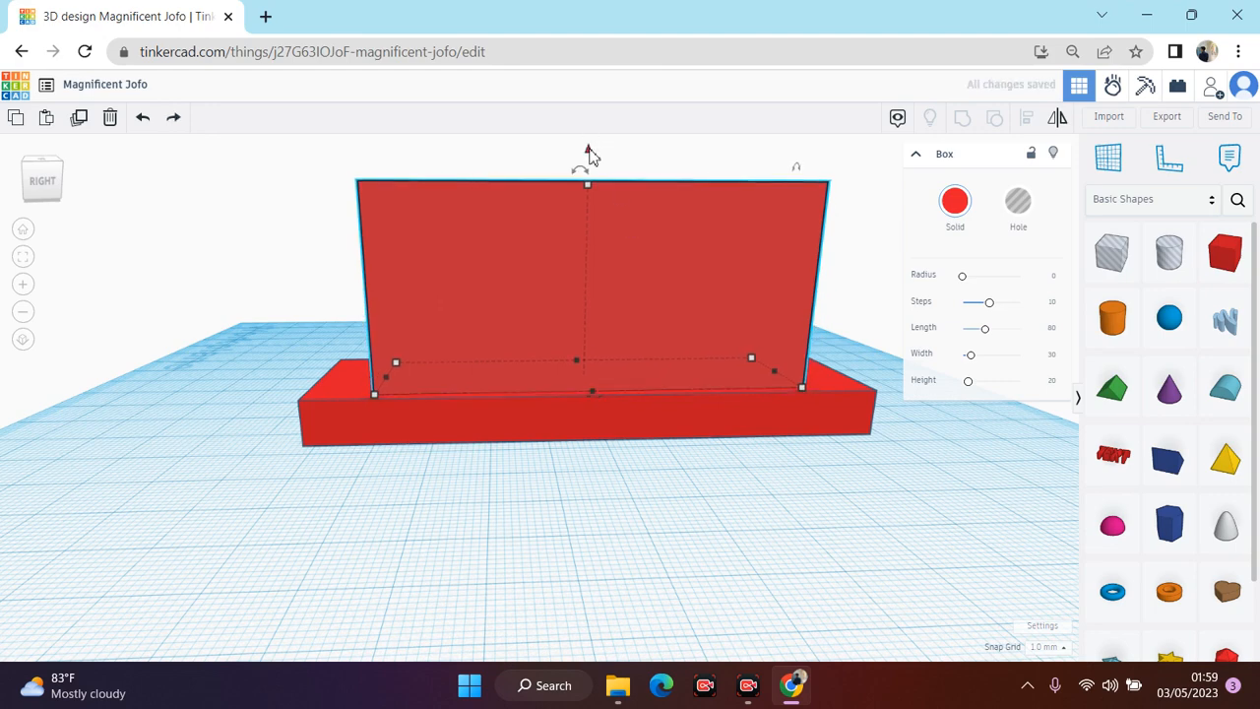
pyautogui.moveTo(590, 155); pyautogui.dragTo(591, 174)
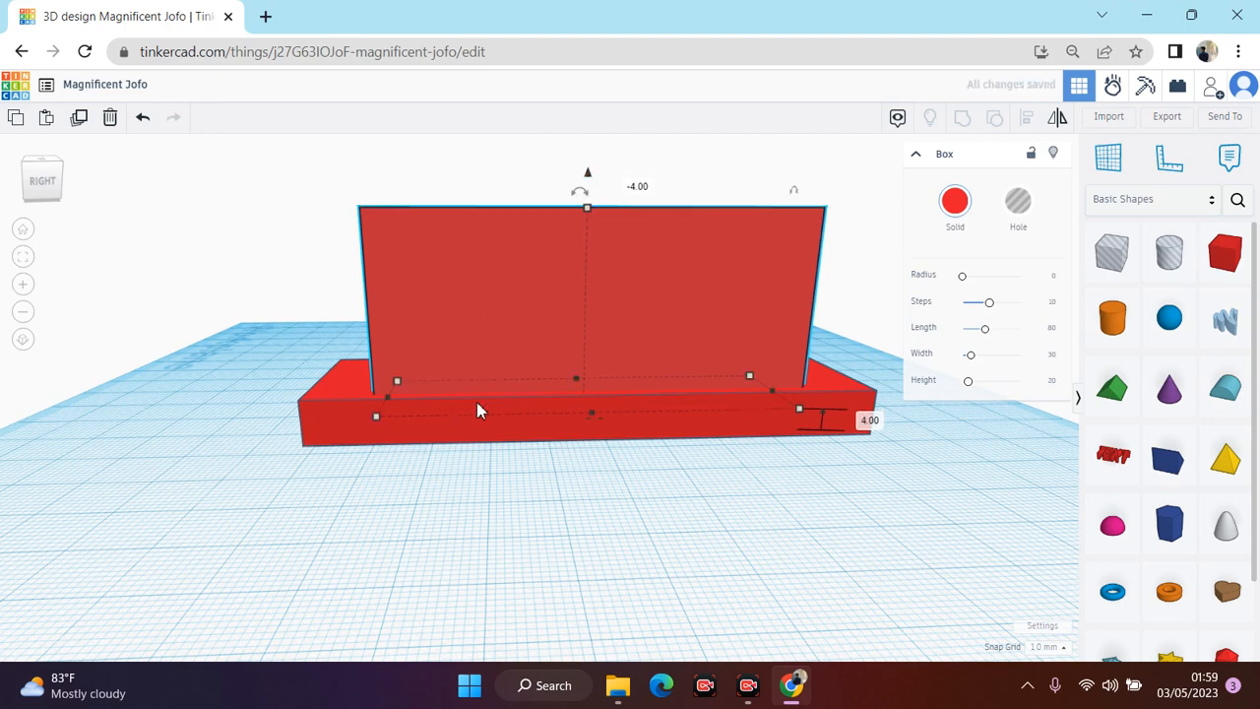
pyautogui.click(462, 503)
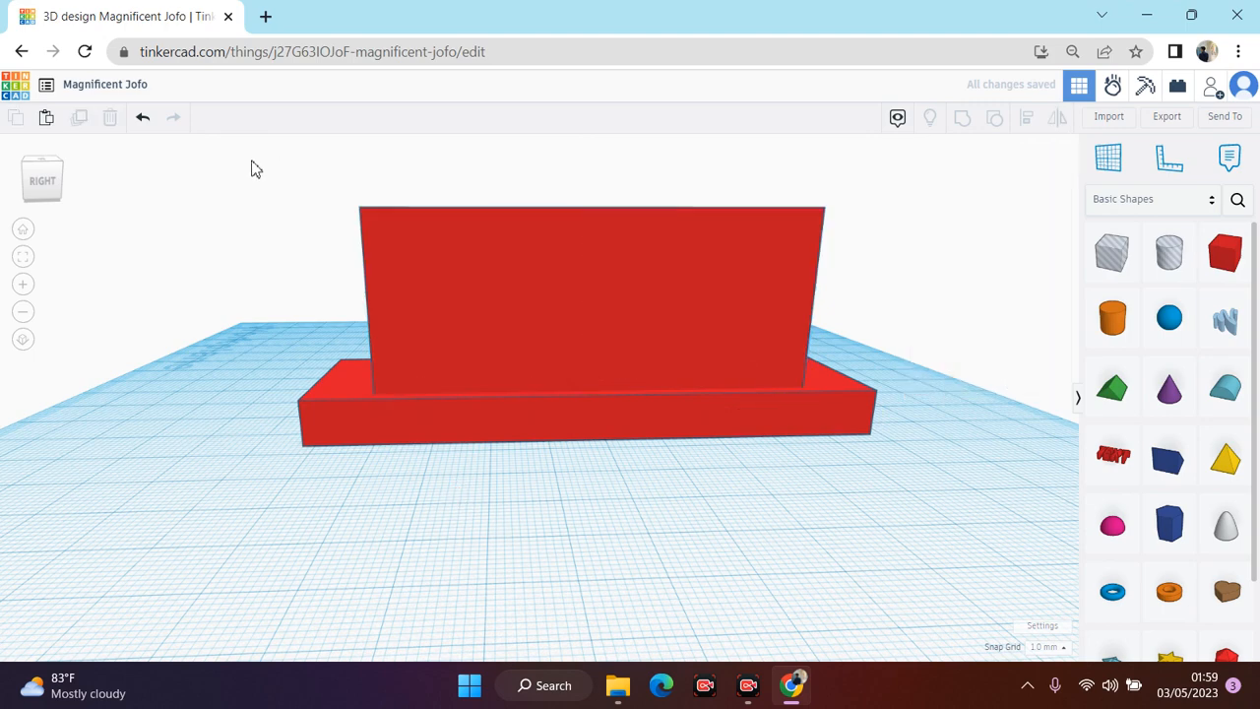
# Step: Turn only the lowered upper box into a hole, leaving the red base solid
pyautogui.moveTo(252, 163); pyautogui.dragTo(748, 340)
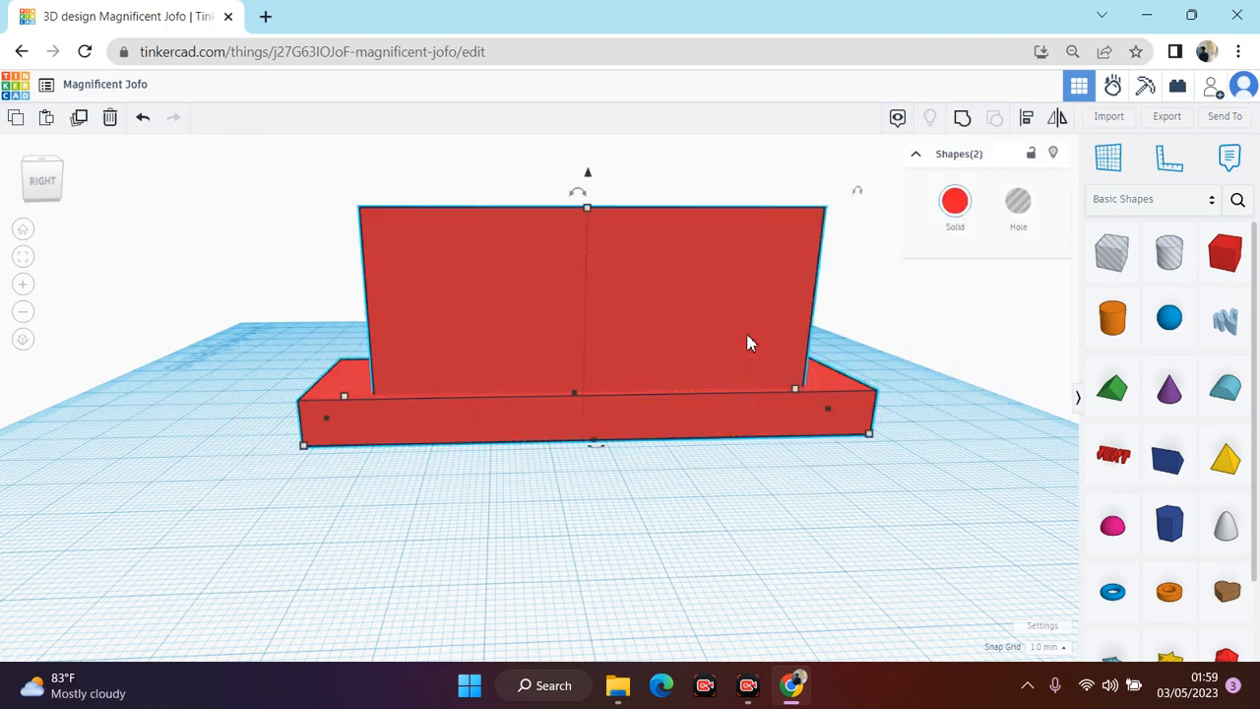
pyautogui.click(883, 556)
pyautogui.click(758, 313)
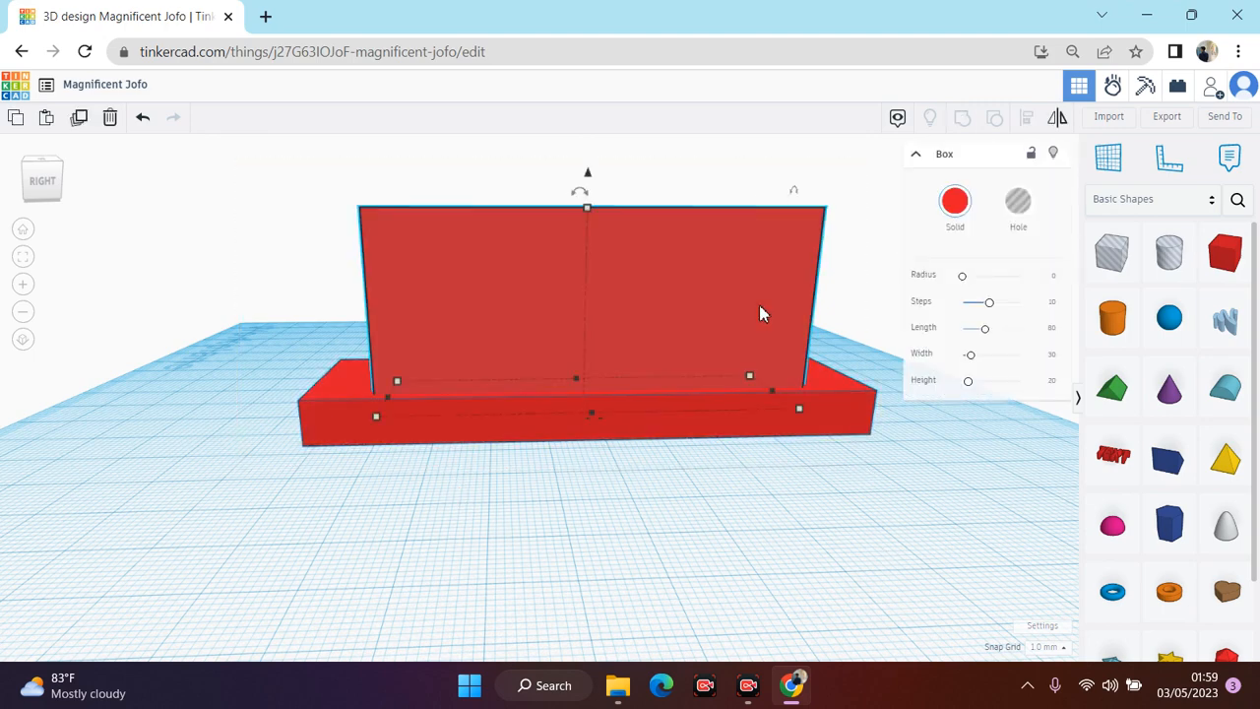
pyautogui.click(1018, 218)
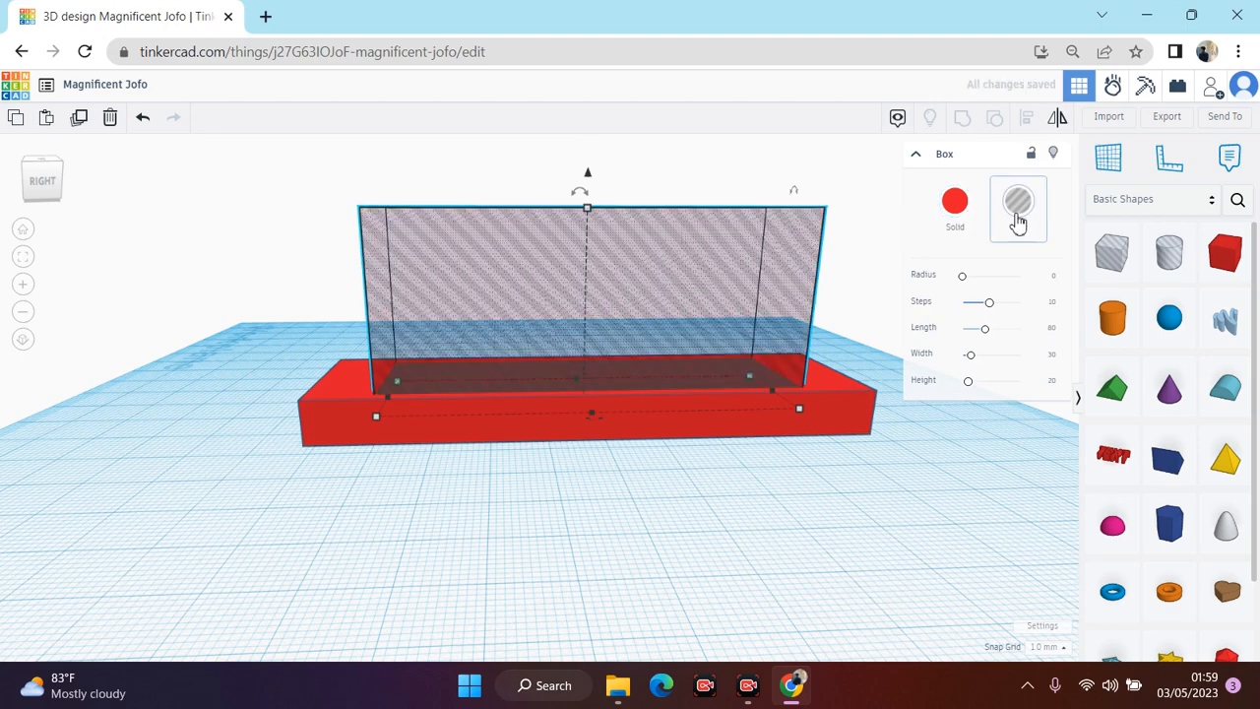
# Step: Group the sunken hole box with the red base to cut a rectangular recess into the base
pyautogui.click(829, 528)
pyautogui.moveTo(225, 174); pyautogui.dragTo(952, 492)
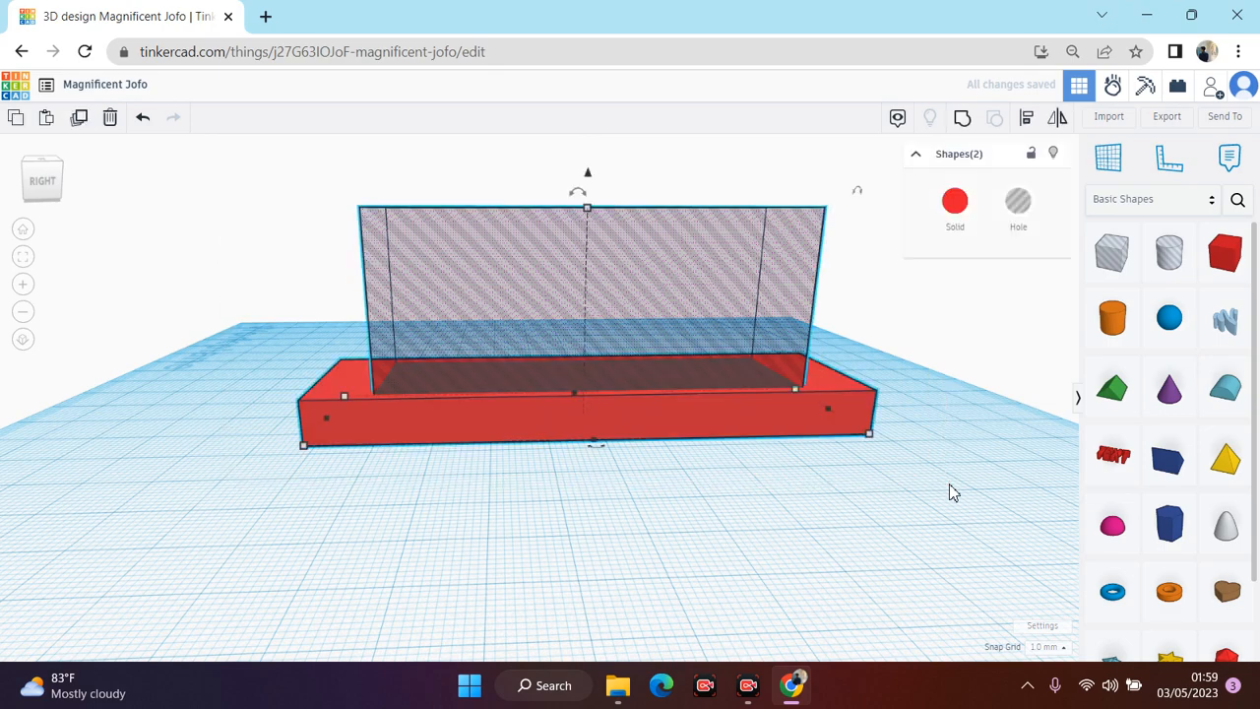
pyautogui.click(959, 120)
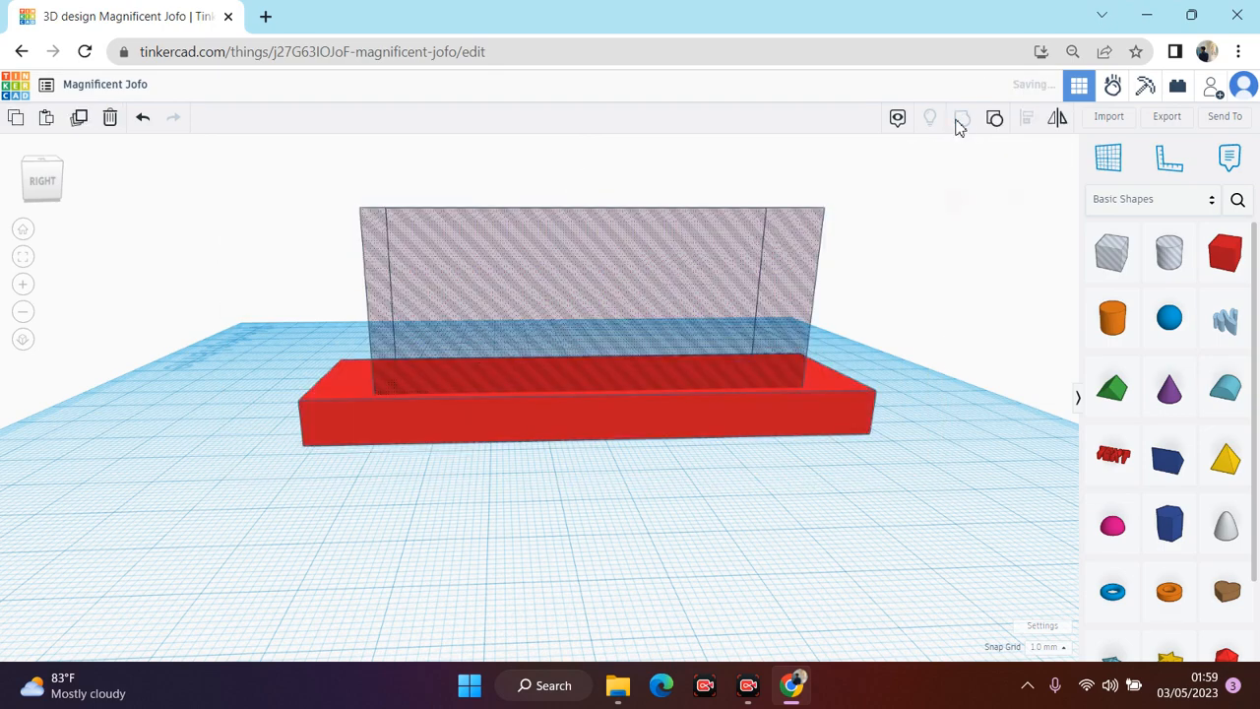
# Step: Examine the depth and floor of the recess in the grouped base from above and from a lower angle
pyautogui.click(38, 192)
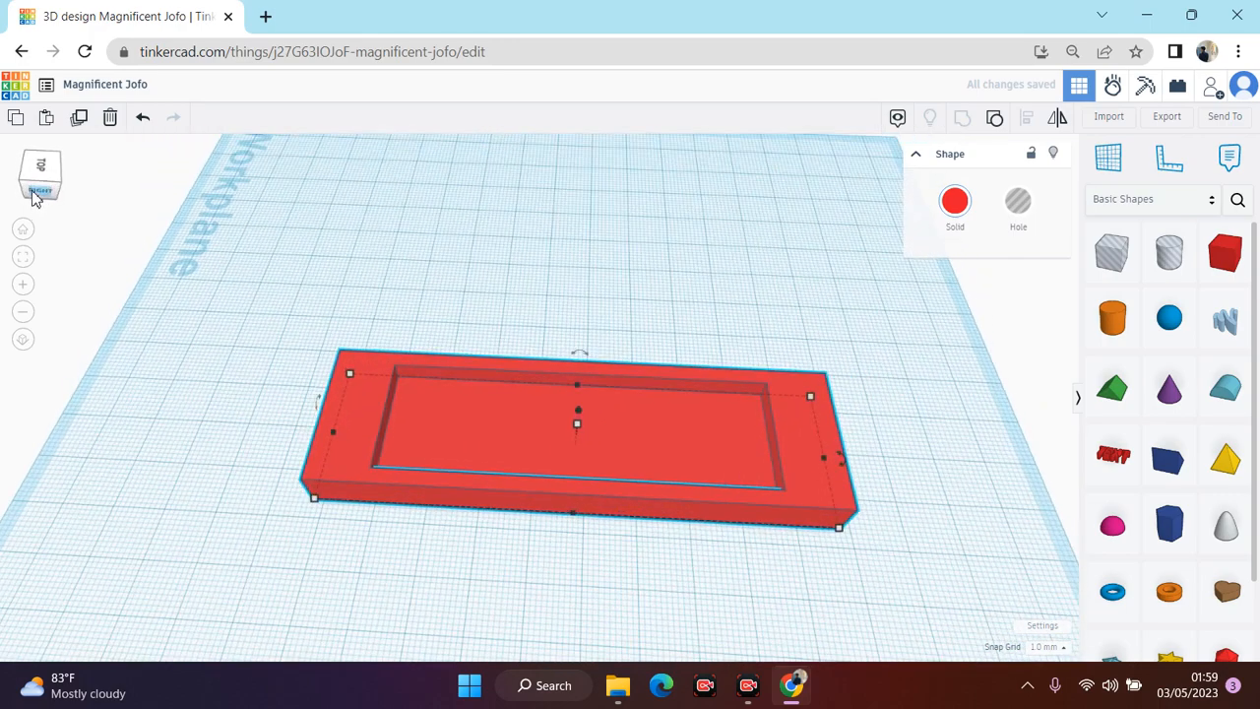
pyautogui.moveTo(33, 191); pyautogui.dragTo(32, 189)
pyautogui.click(416, 281)
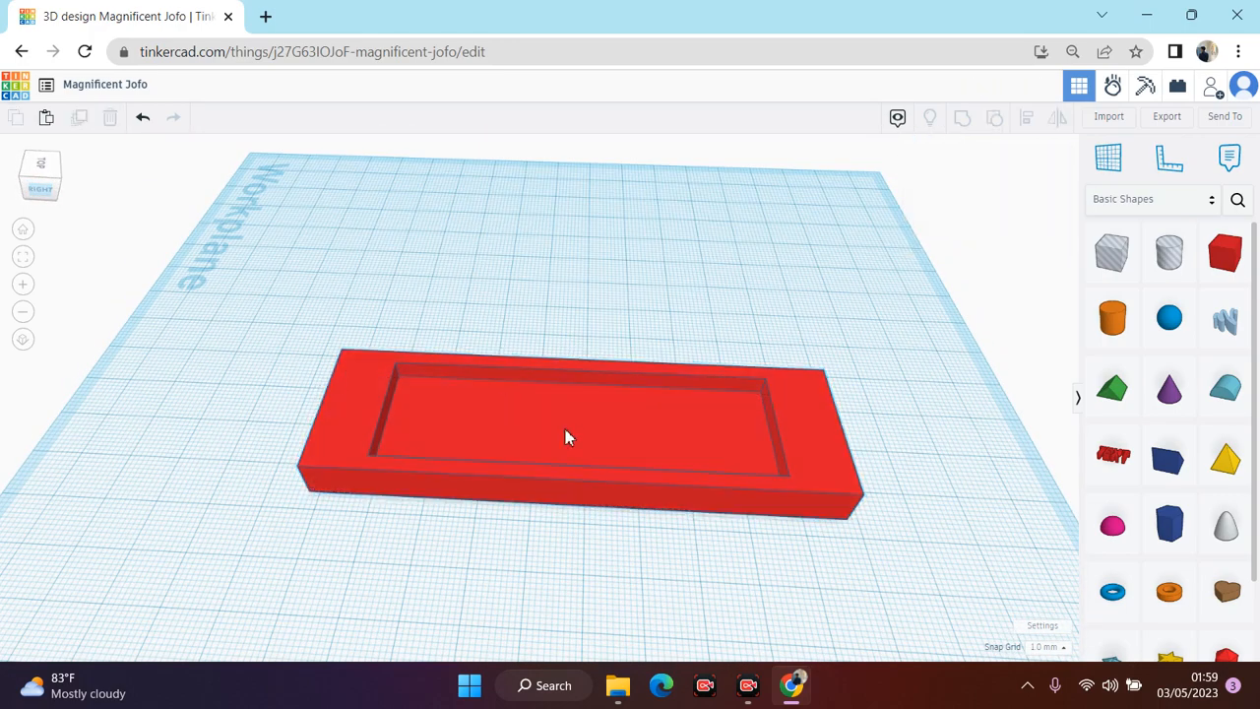
pyautogui.click(567, 436)
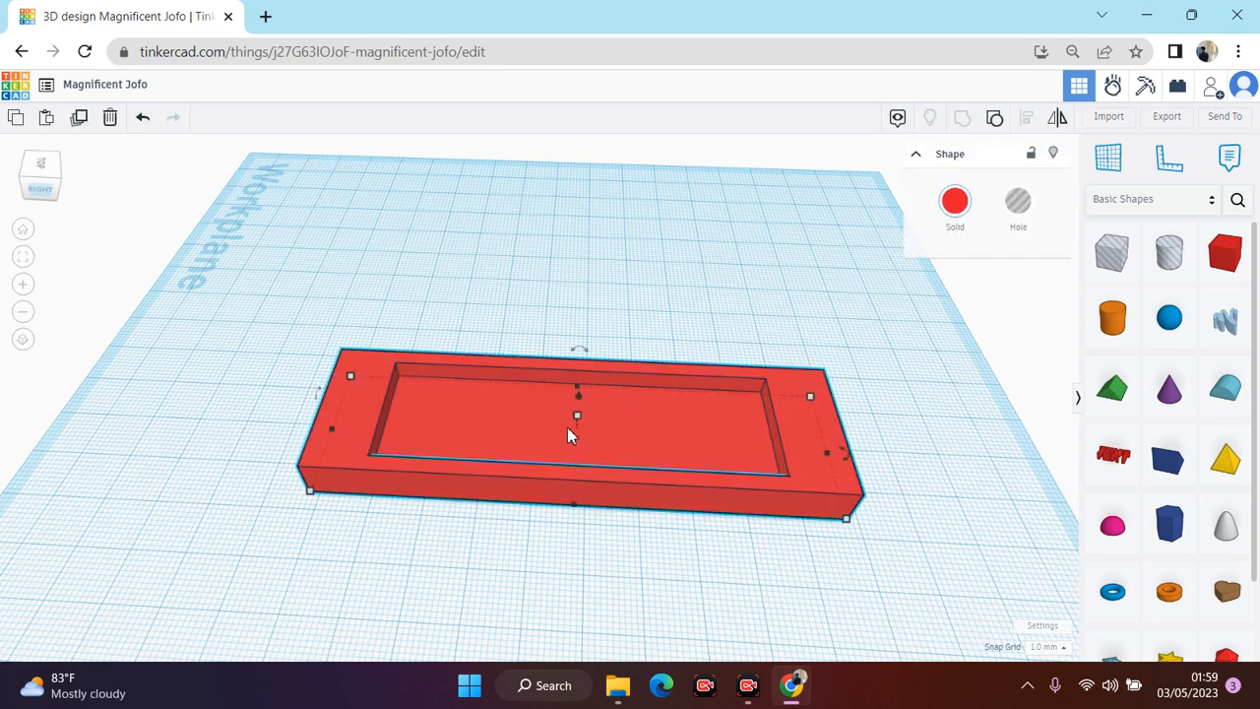
pyautogui.click(596, 188)
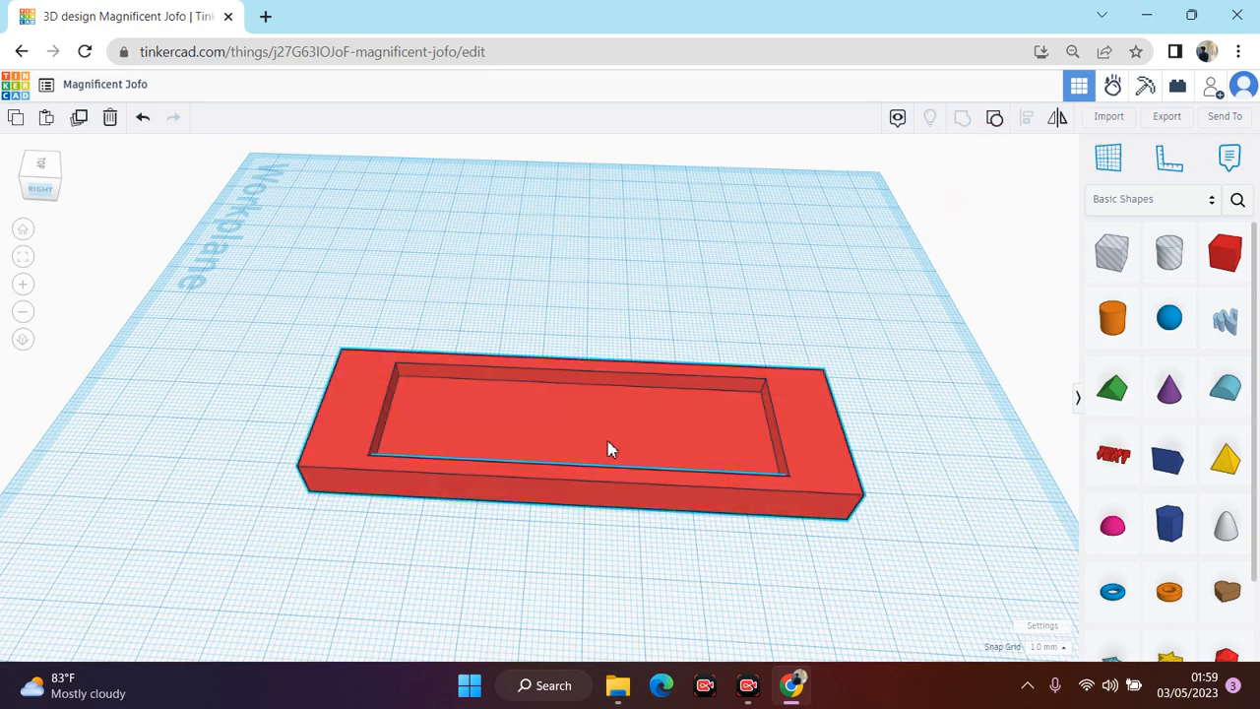
pyautogui.click(607, 448)
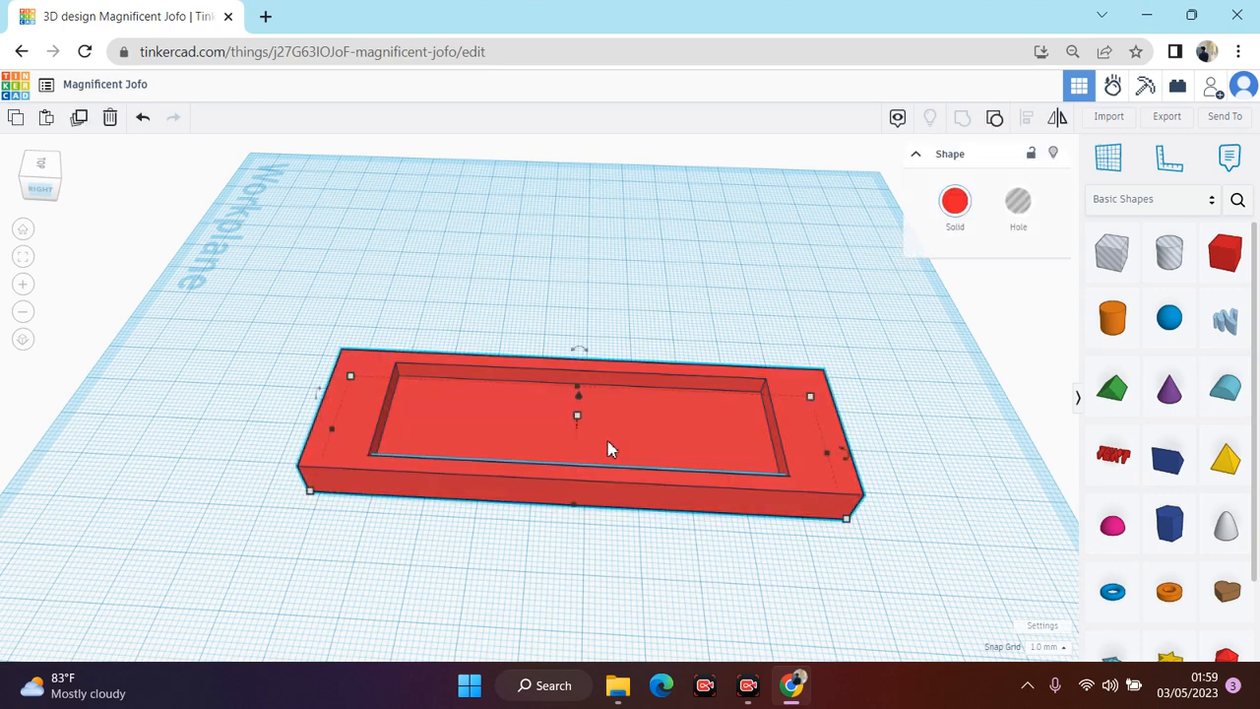
pyautogui.click(52, 197)
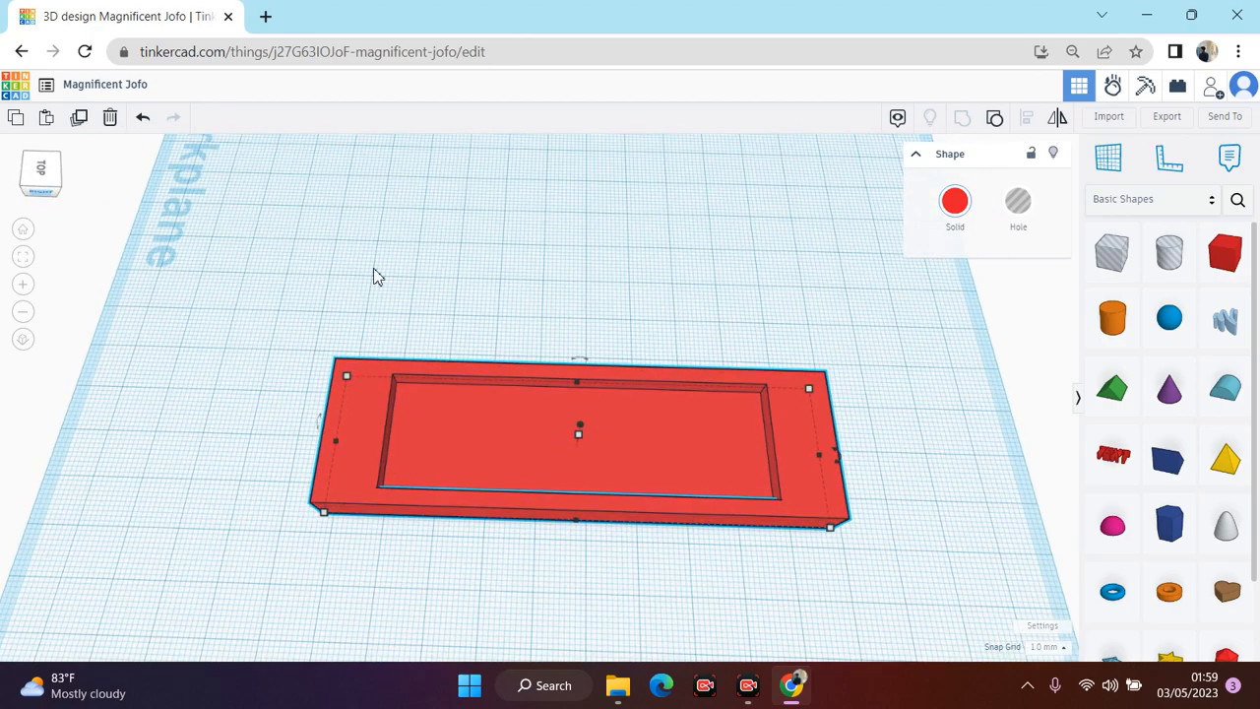
pyautogui.click(373, 276)
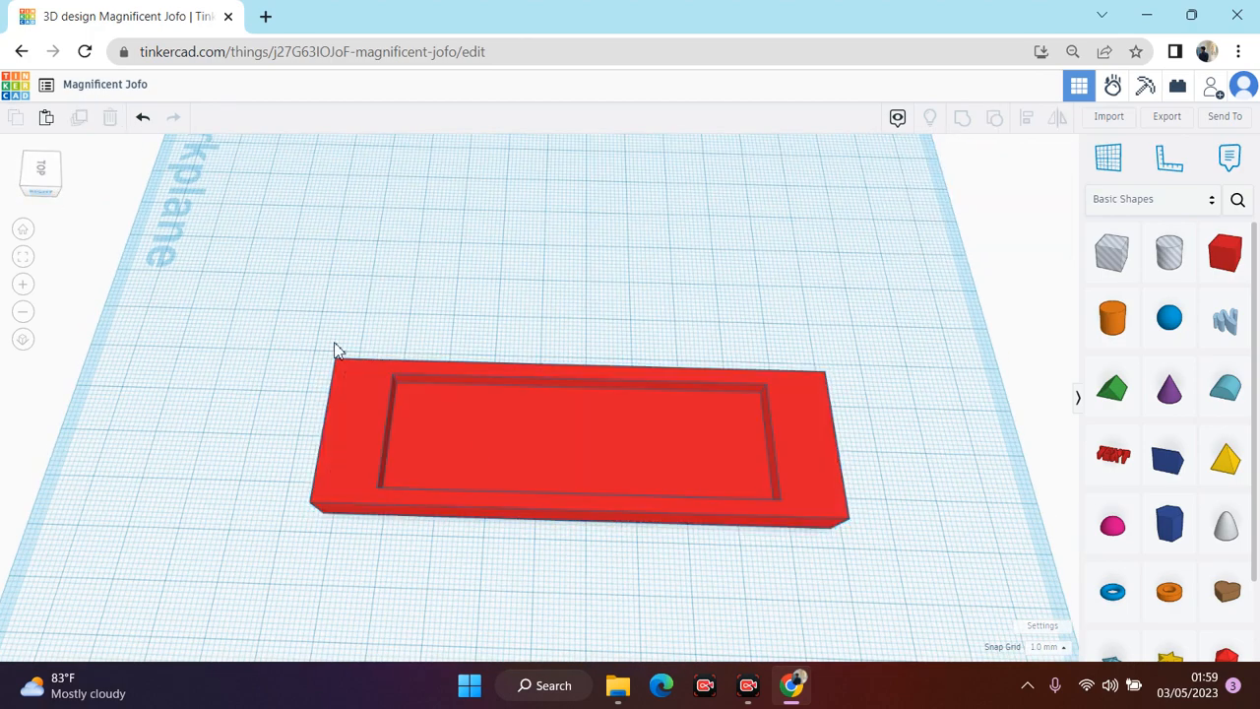
pyautogui.click(51, 173)
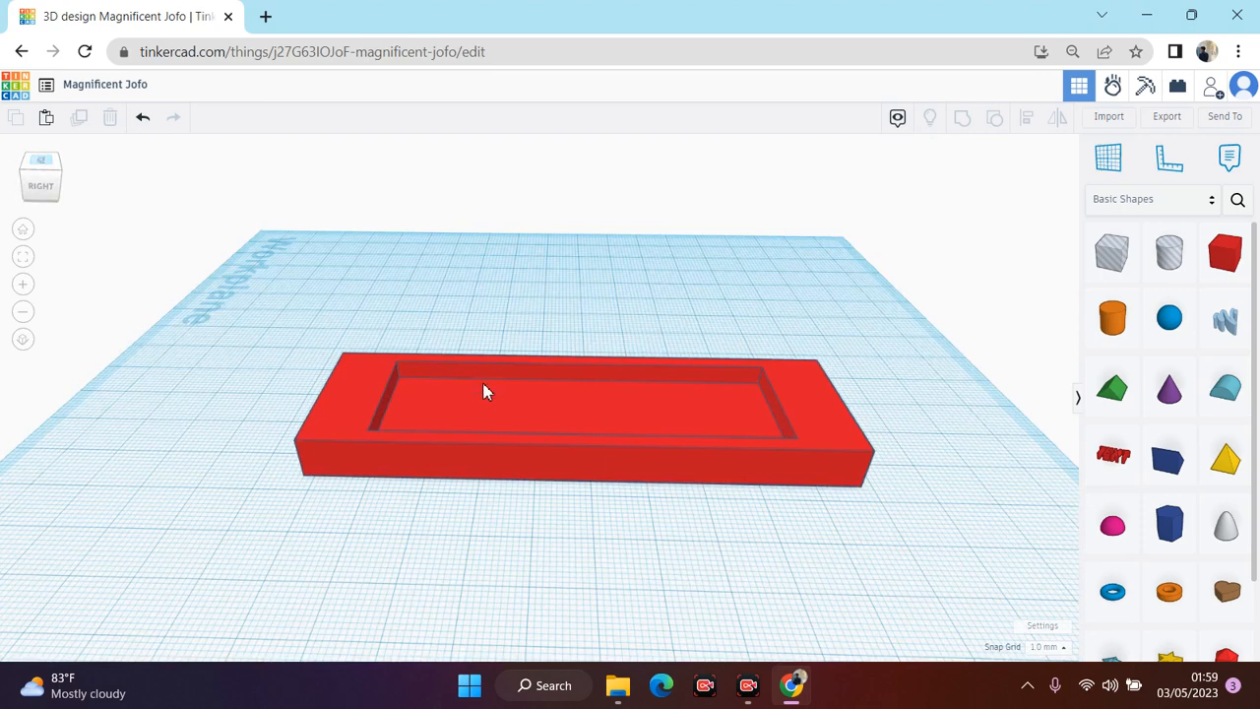
# Step: Try reducing the grouped shape's height to 6 mm, and undo both the height change and the grouping
pyautogui.click(483, 388)
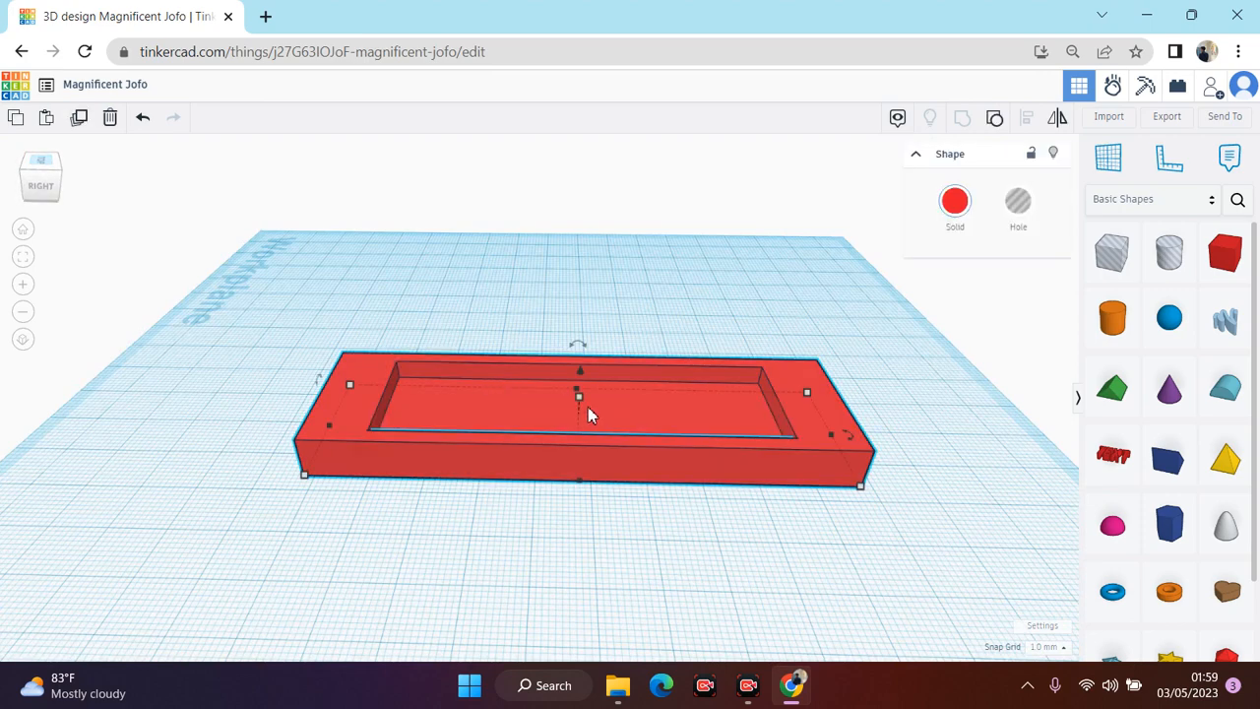
pyautogui.moveTo(580, 405)
pyautogui.moveTo(579, 402); pyautogui.dragTo(579, 406)
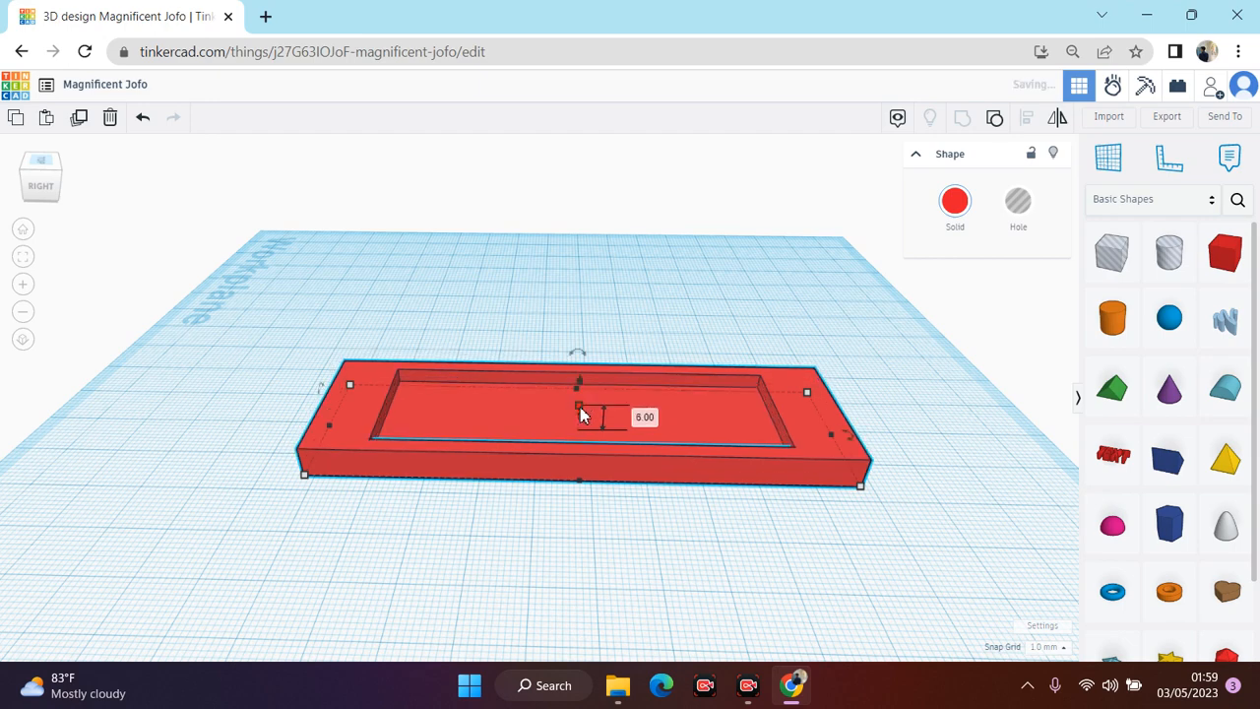
pyautogui.hotkey('ctrl', 'z')
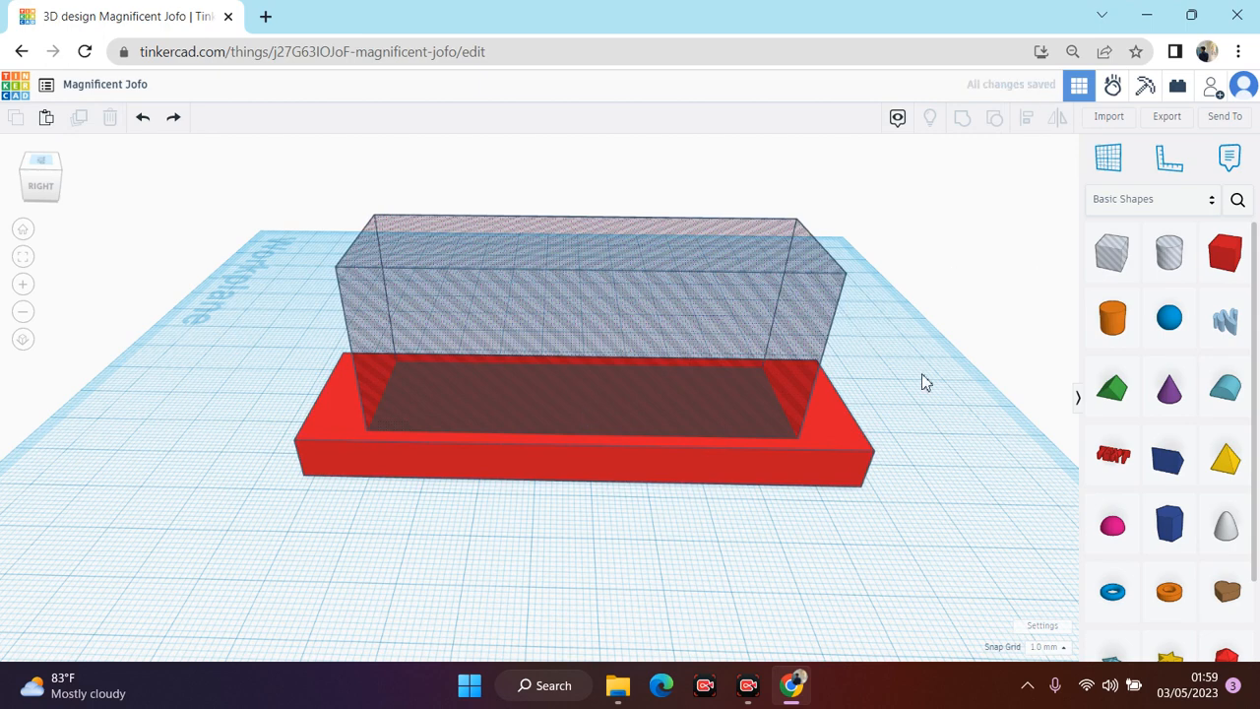
# Step: Group the hole box and the red base again to recut the rectangular recess, and check it from above
pyautogui.click(838, 439)
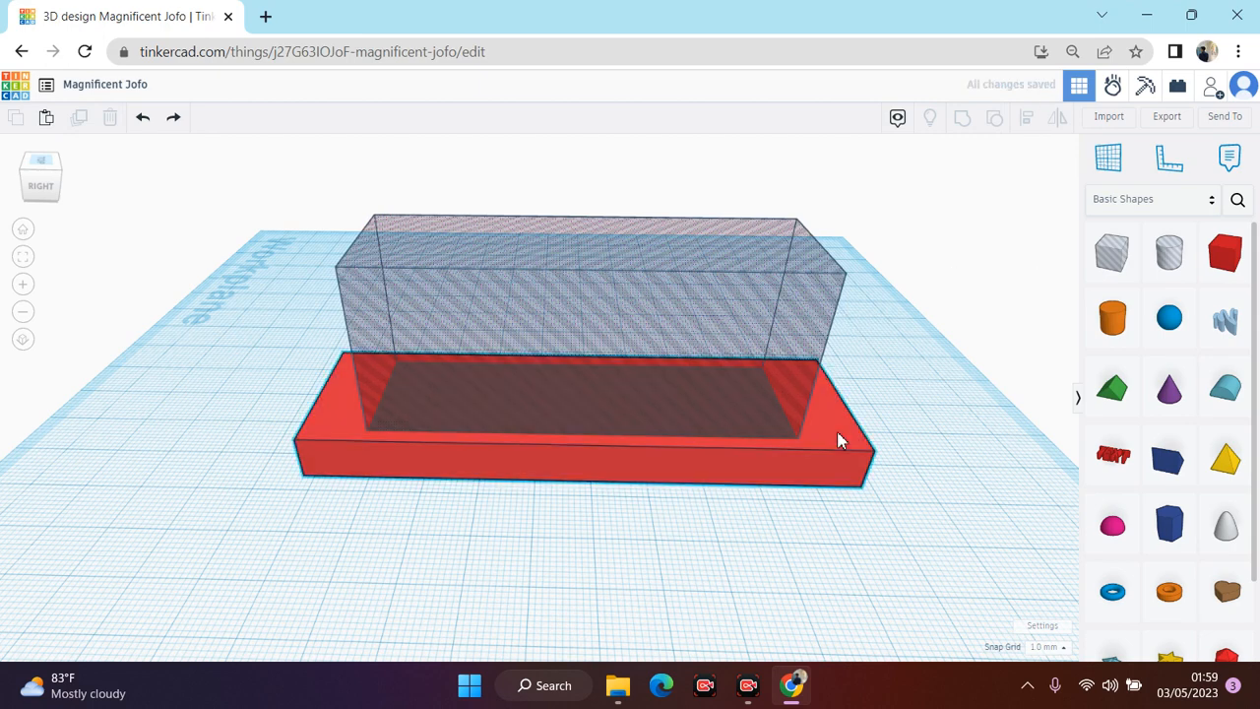
pyautogui.click(745, 199)
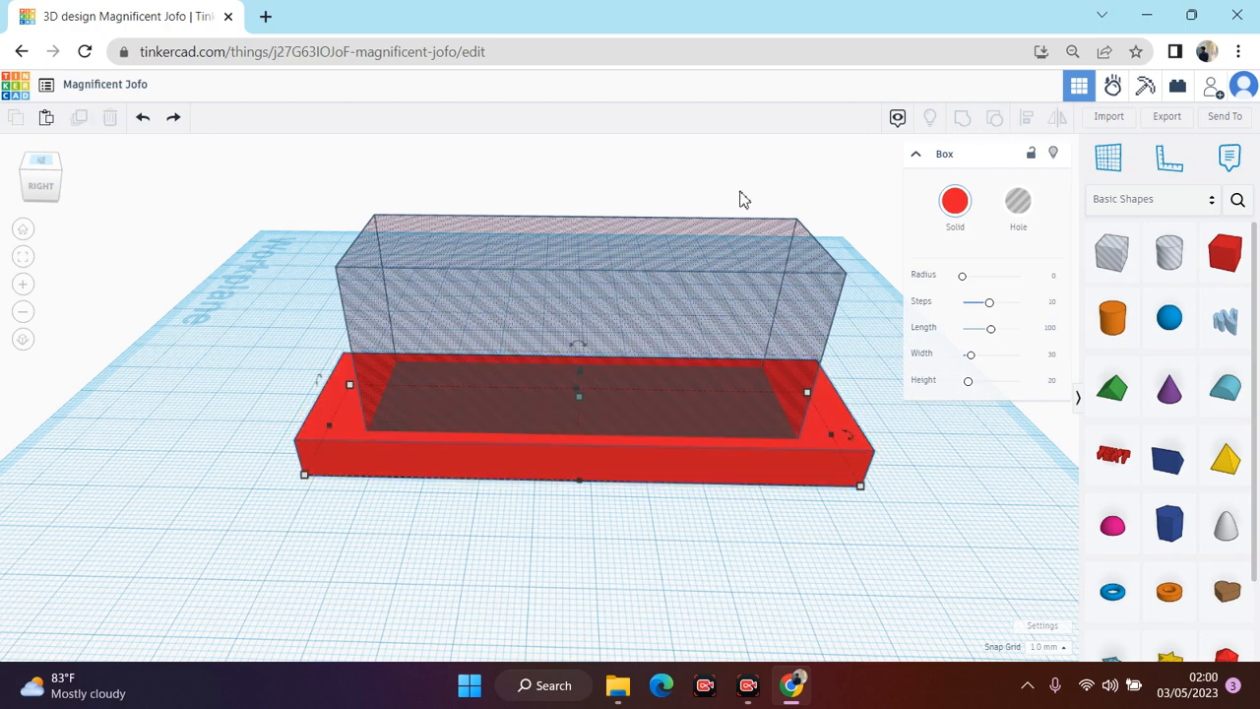
pyautogui.moveTo(249, 168); pyautogui.dragTo(965, 554)
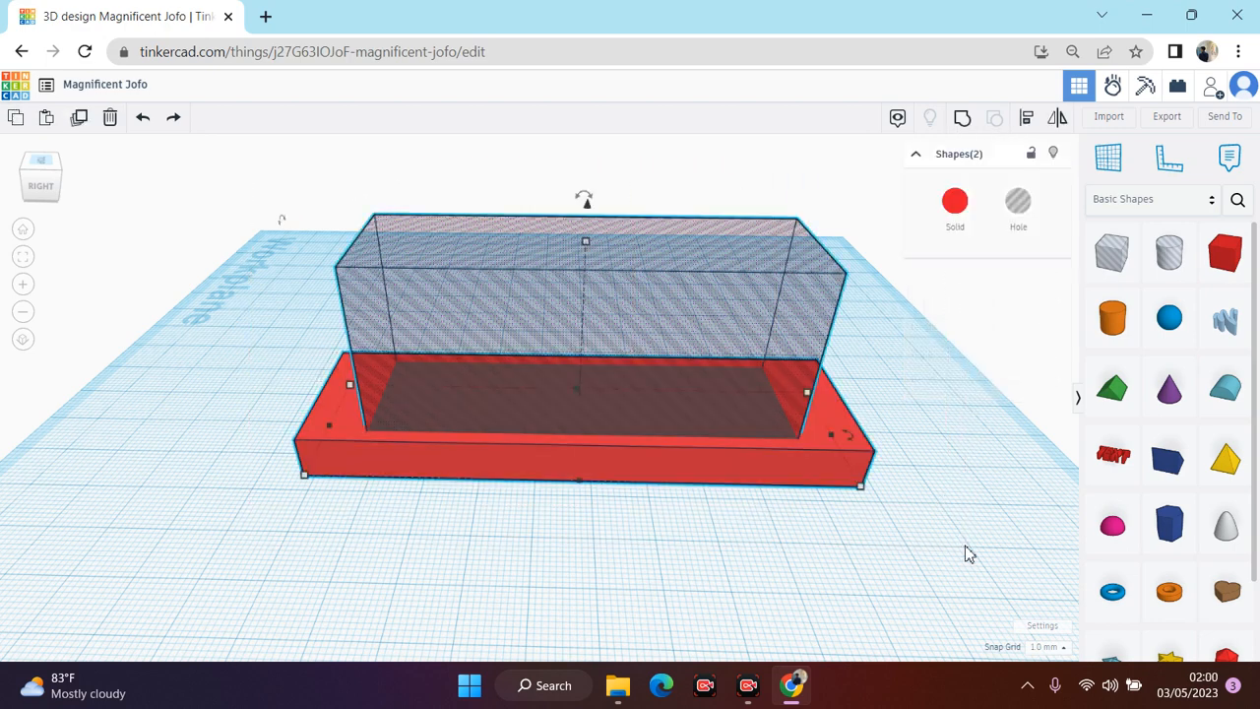
pyautogui.click(963, 120)
pyautogui.click(870, 392)
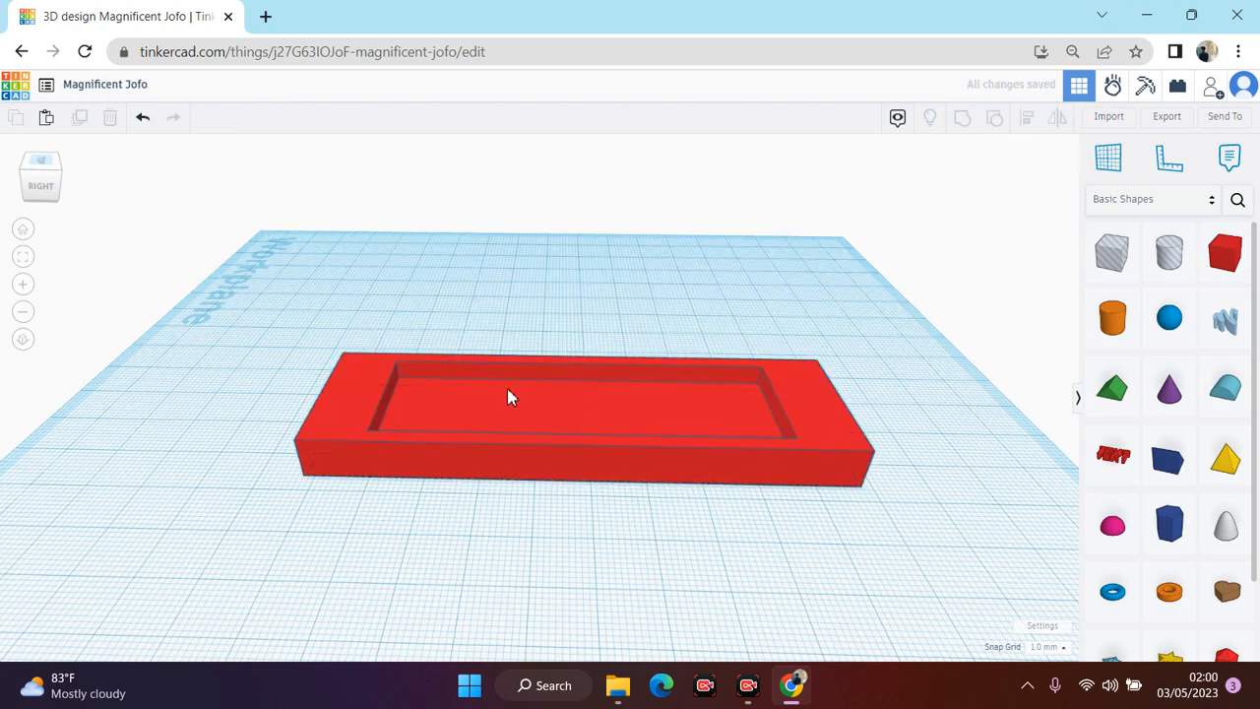
pyautogui.click(452, 399)
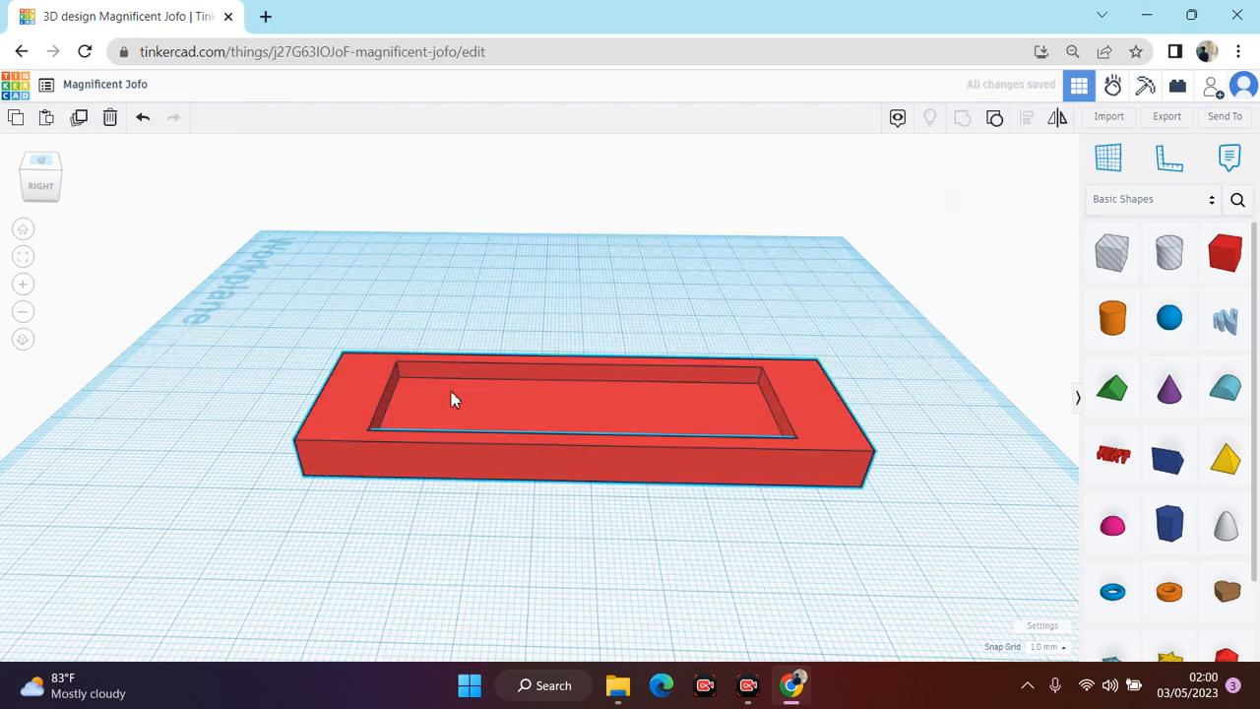
pyautogui.click(47, 199)
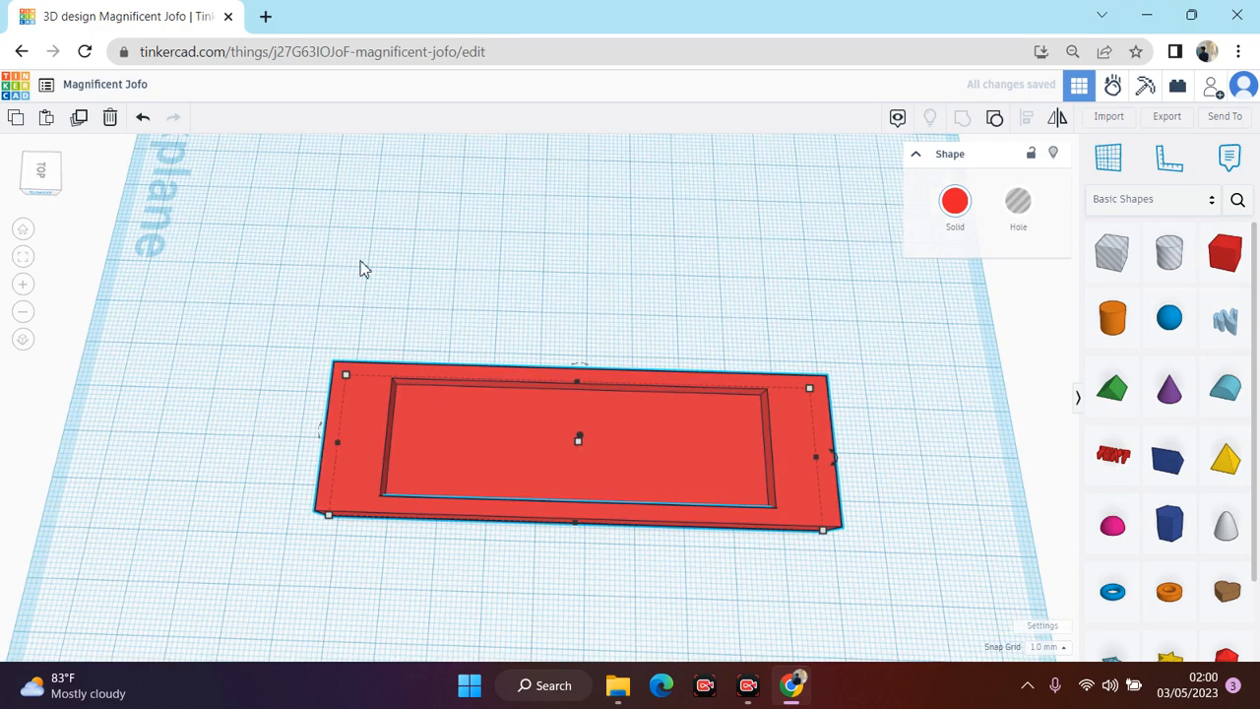
pyautogui.click(360, 267)
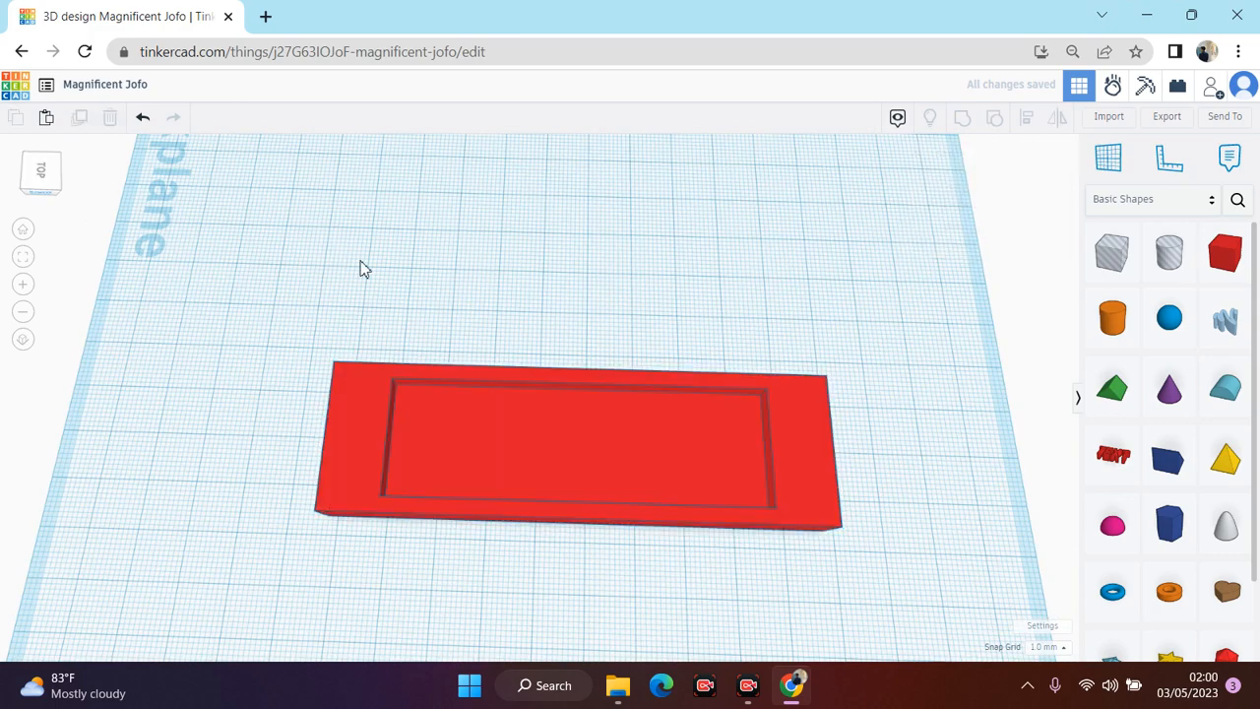
pyautogui.click(51, 172)
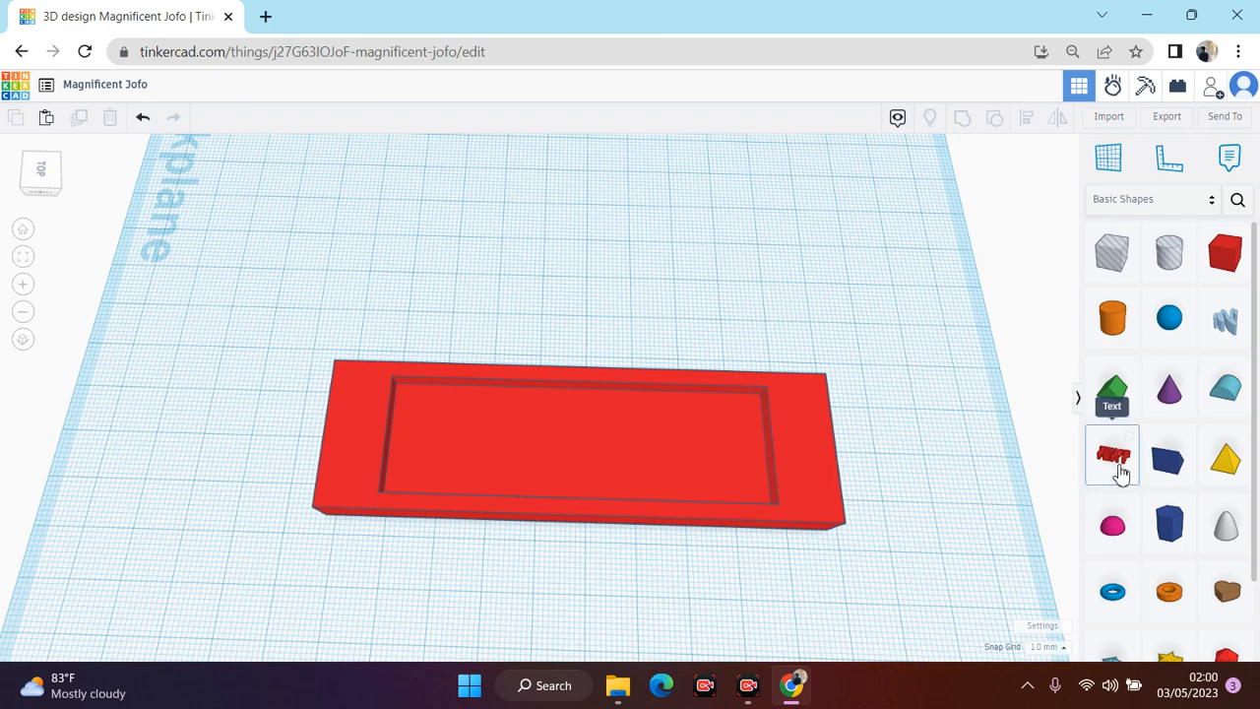
# Step: Try placing a text shape on the recessed base and tilting it by -136°, and undo both the tilt and the placement
pyautogui.moveTo(1106, 473); pyautogui.dragTo(542, 419)
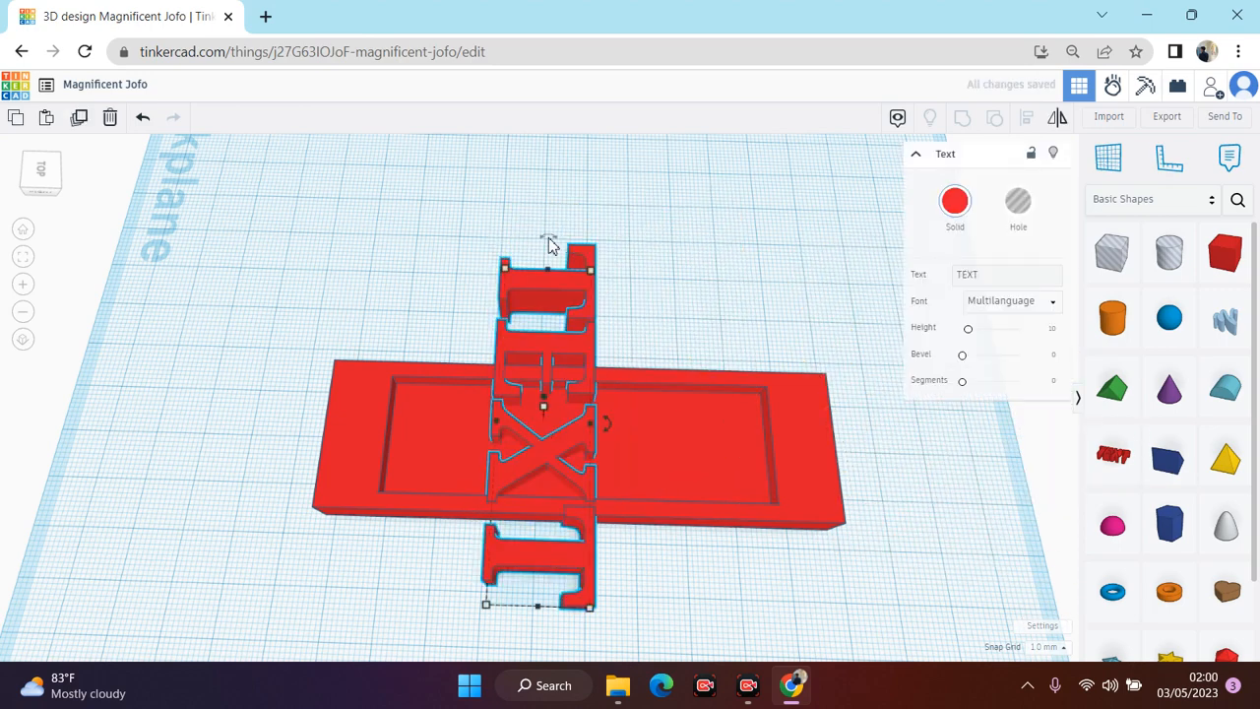
pyautogui.moveTo(452, 305); pyautogui.dragTo(443, 312)
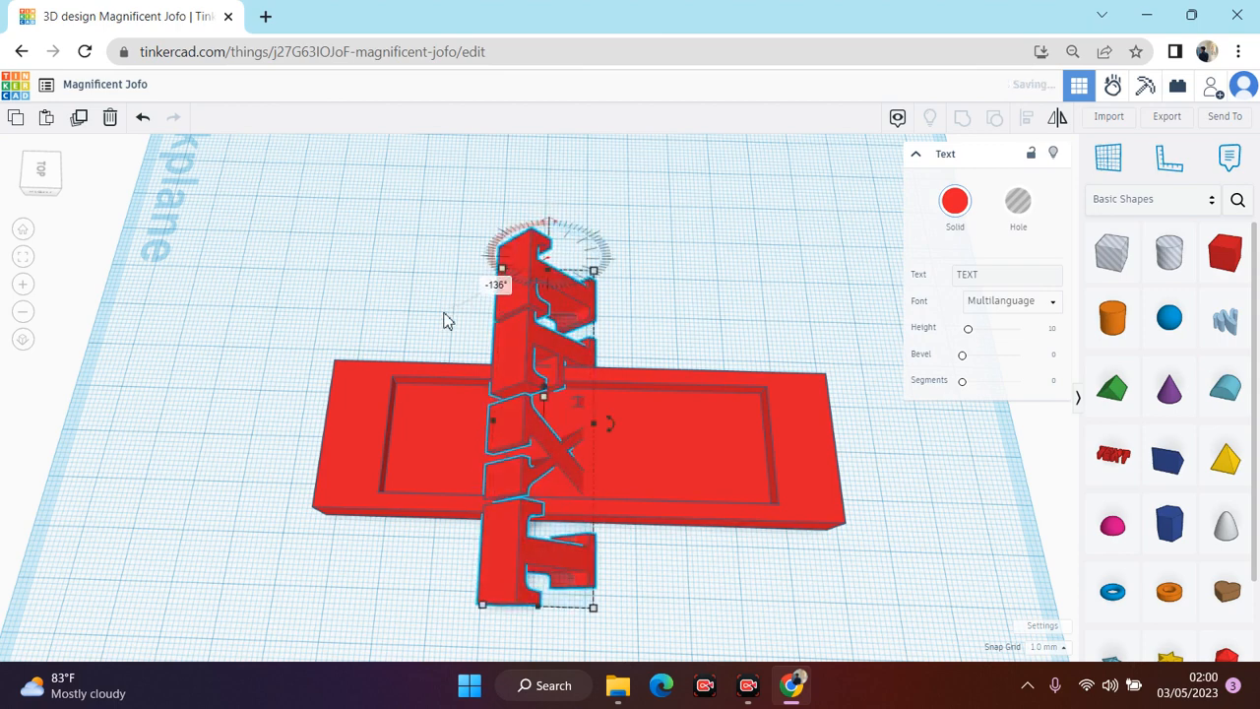
pyautogui.click(711, 245)
pyautogui.hotkey('ctrl', 'z')
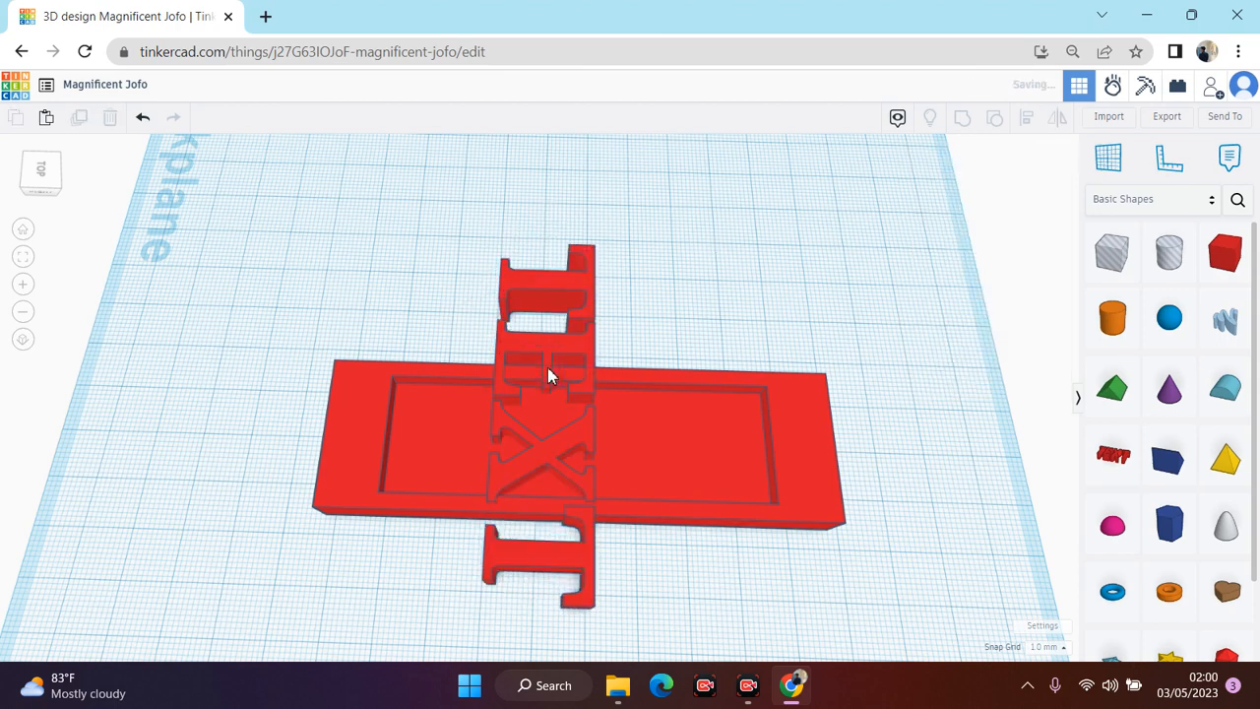
pyautogui.hotkey('ctrl', 'z')
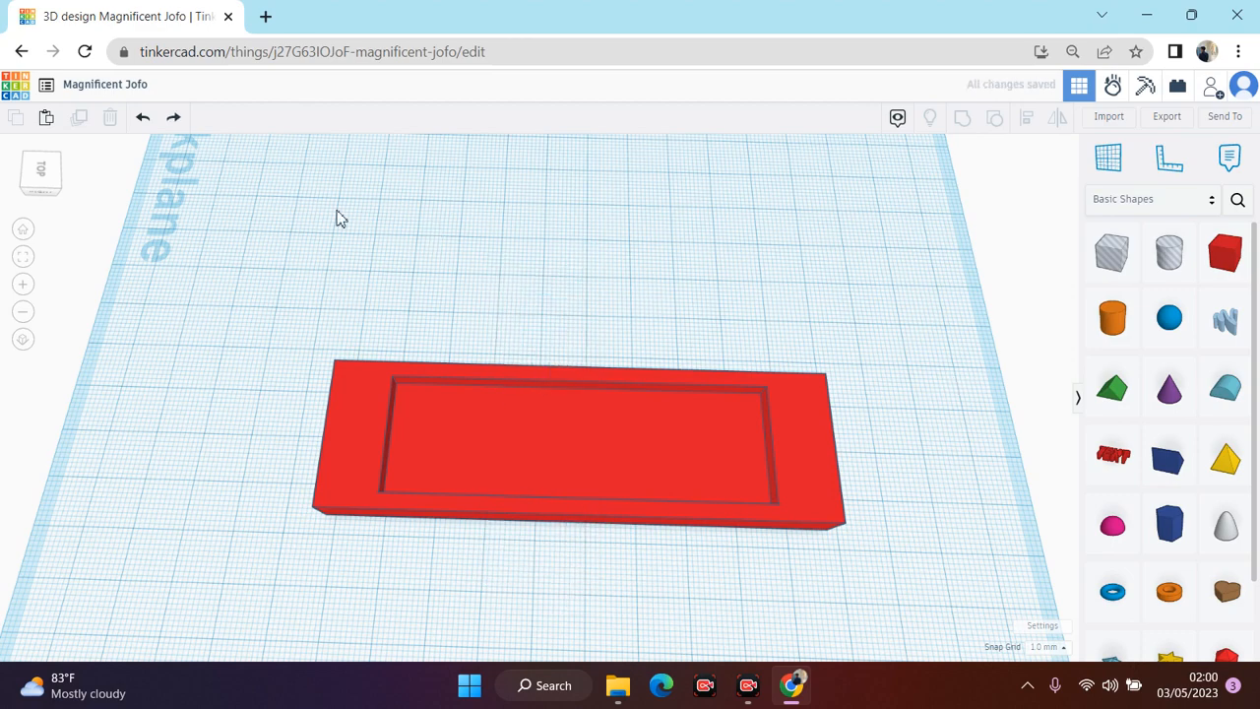
# Step: Add a text shape on the workplane behind the recessed base, and rotate it flat by -88° to line up with the base's long side
pyautogui.click(24, 236)
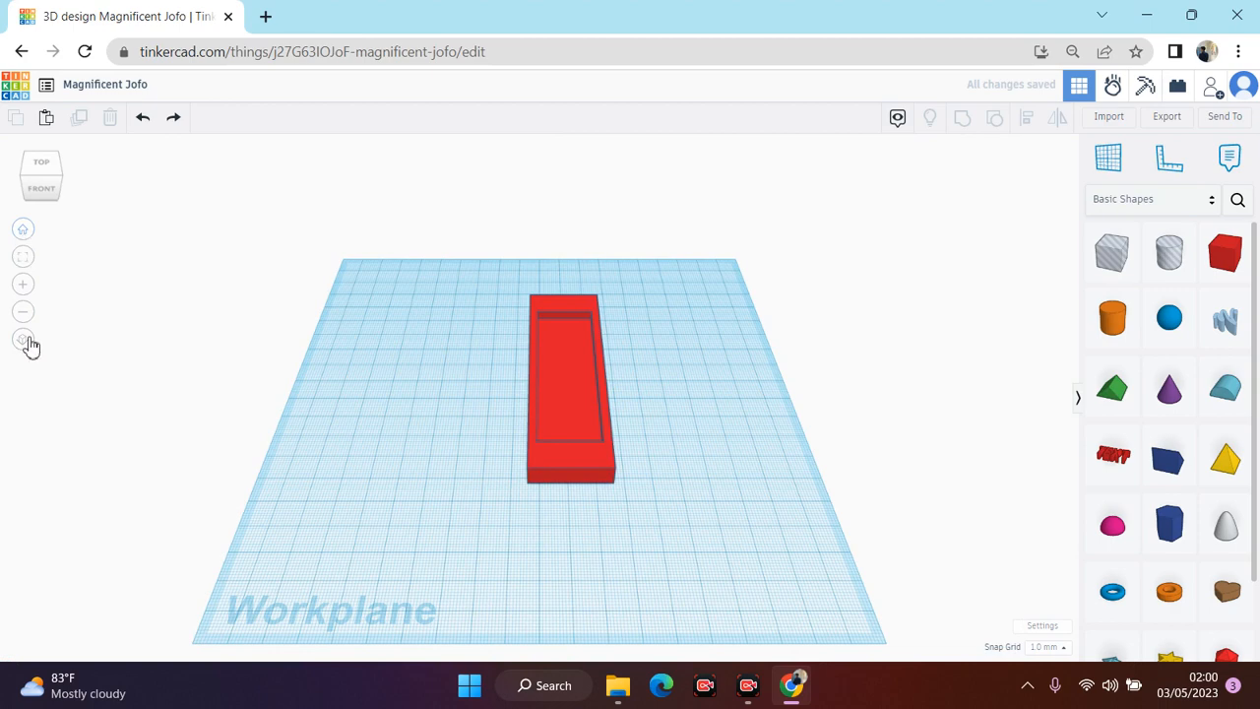
pyautogui.click(56, 191)
pyautogui.moveTo(9, 191); pyautogui.dragTo(4, 201)
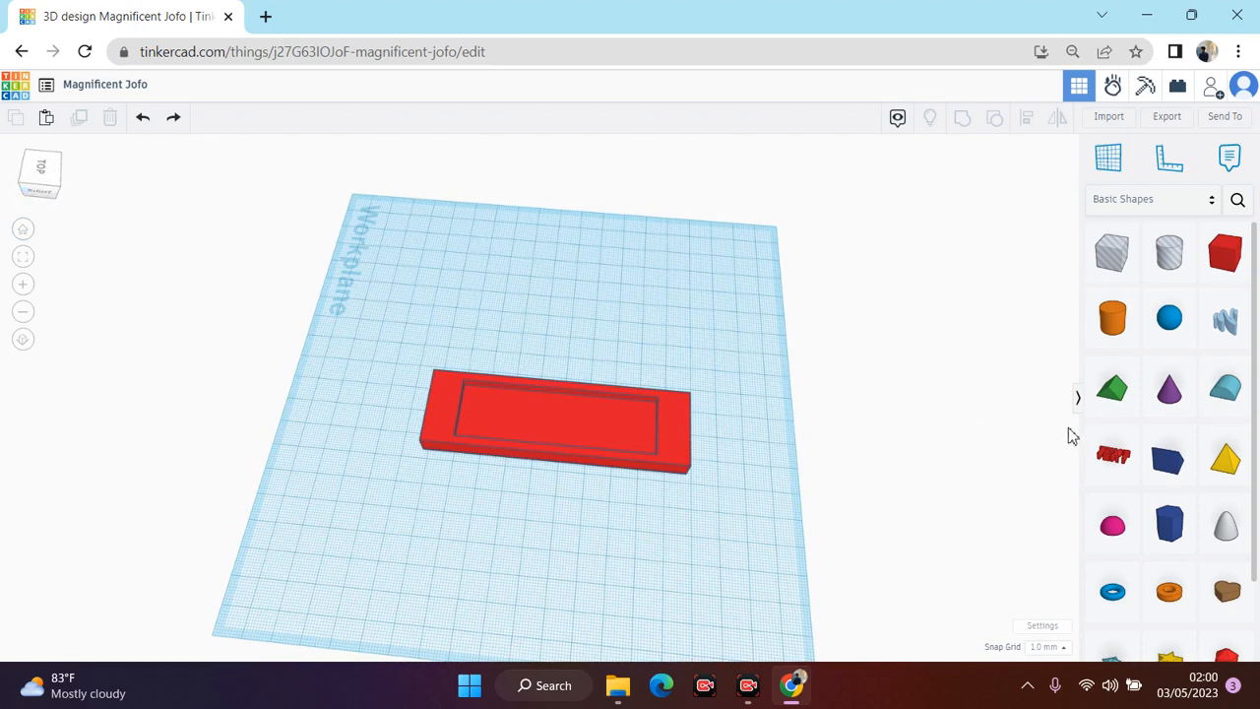
pyautogui.moveTo(1108, 453); pyautogui.dragTo(583, 134)
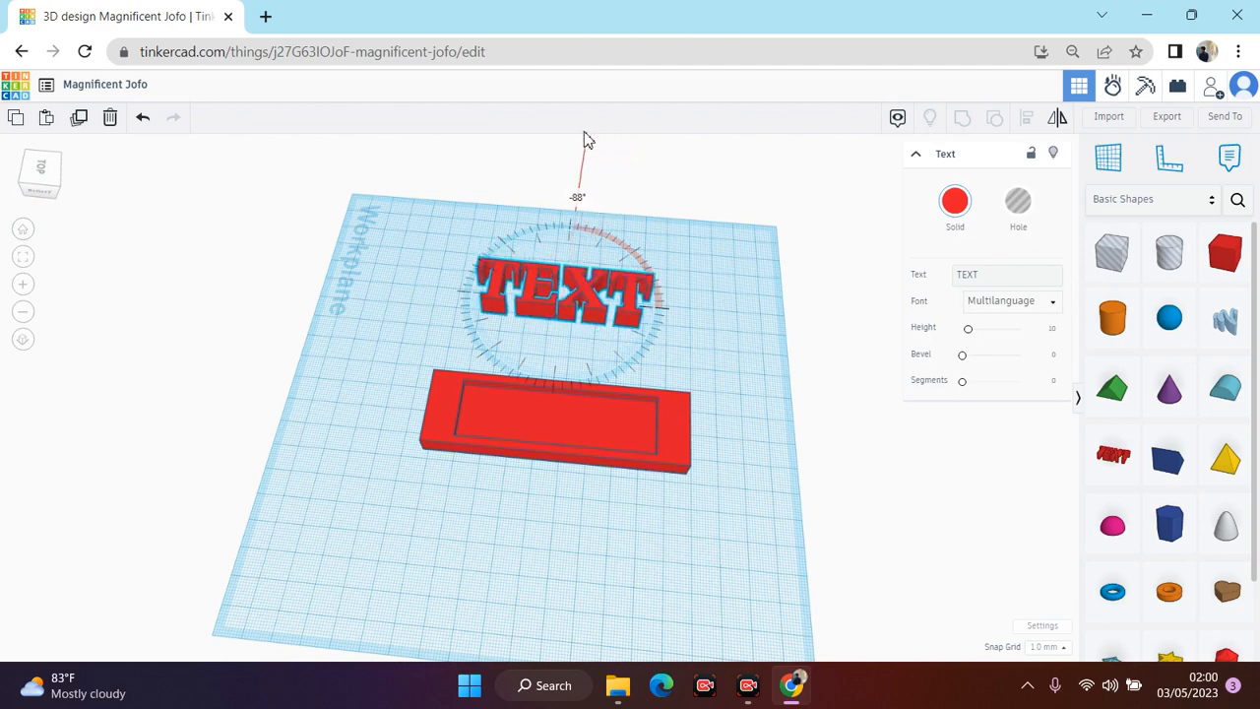
pyautogui.click(744, 349)
# Step: Try the text shape inside the base's recess to check the fit, and move it back behind the base
pyautogui.click(592, 301)
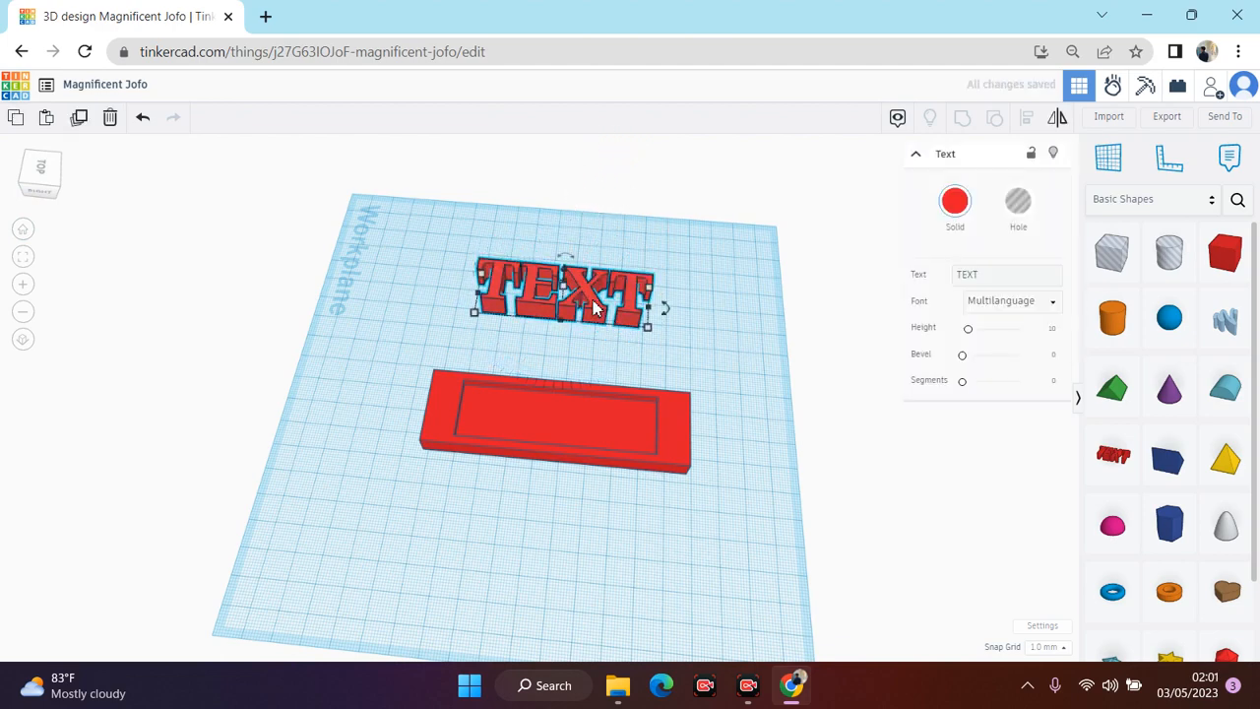
pyautogui.moveTo(592, 308); pyautogui.dragTo(588, 432)
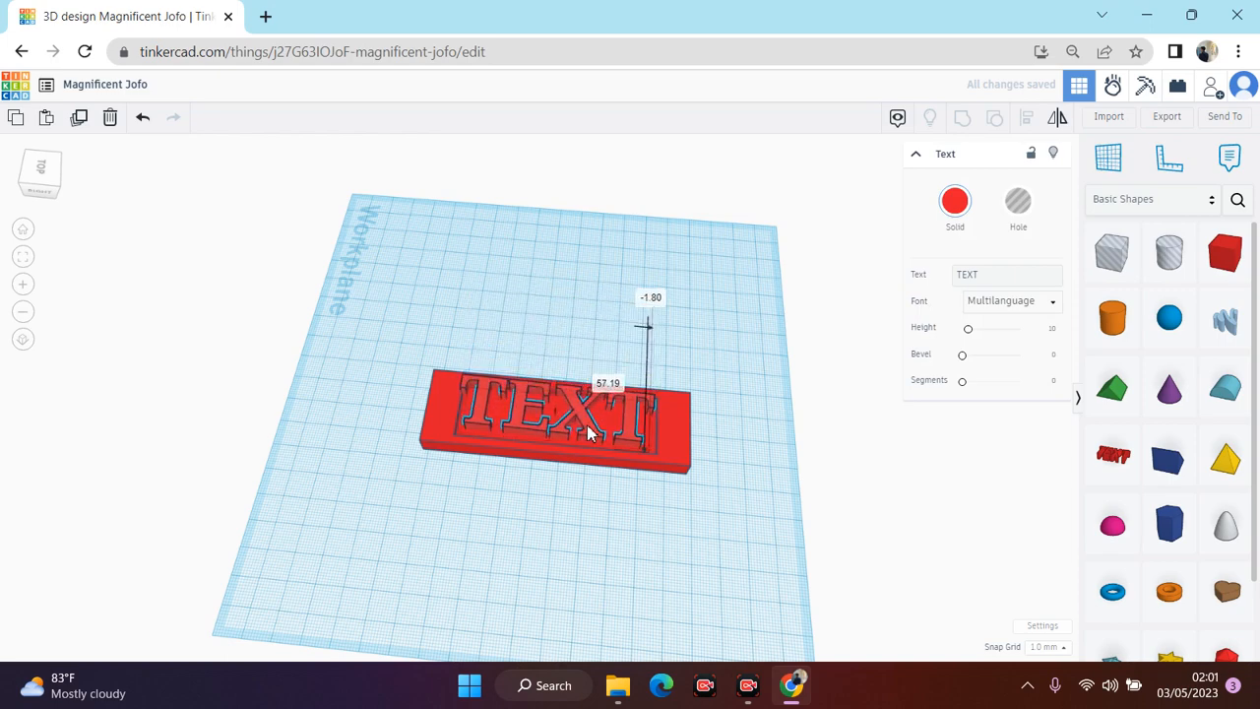
pyautogui.click(598, 518)
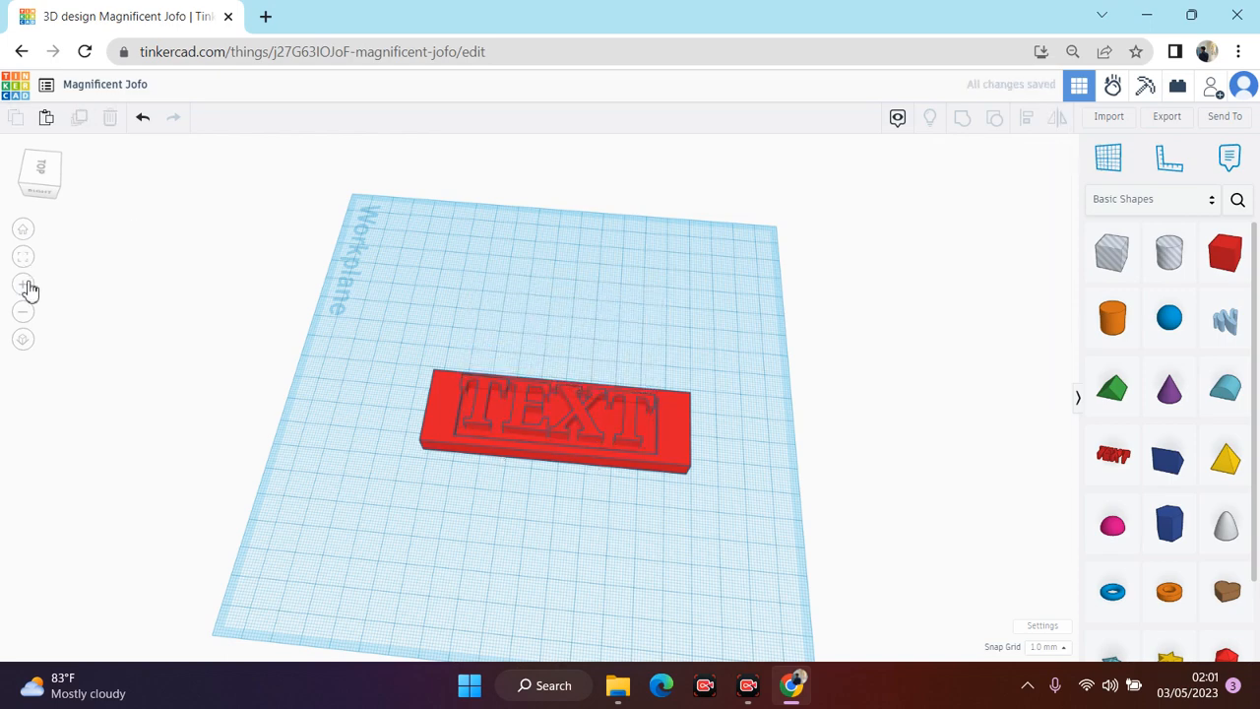
pyautogui.click(23, 284)
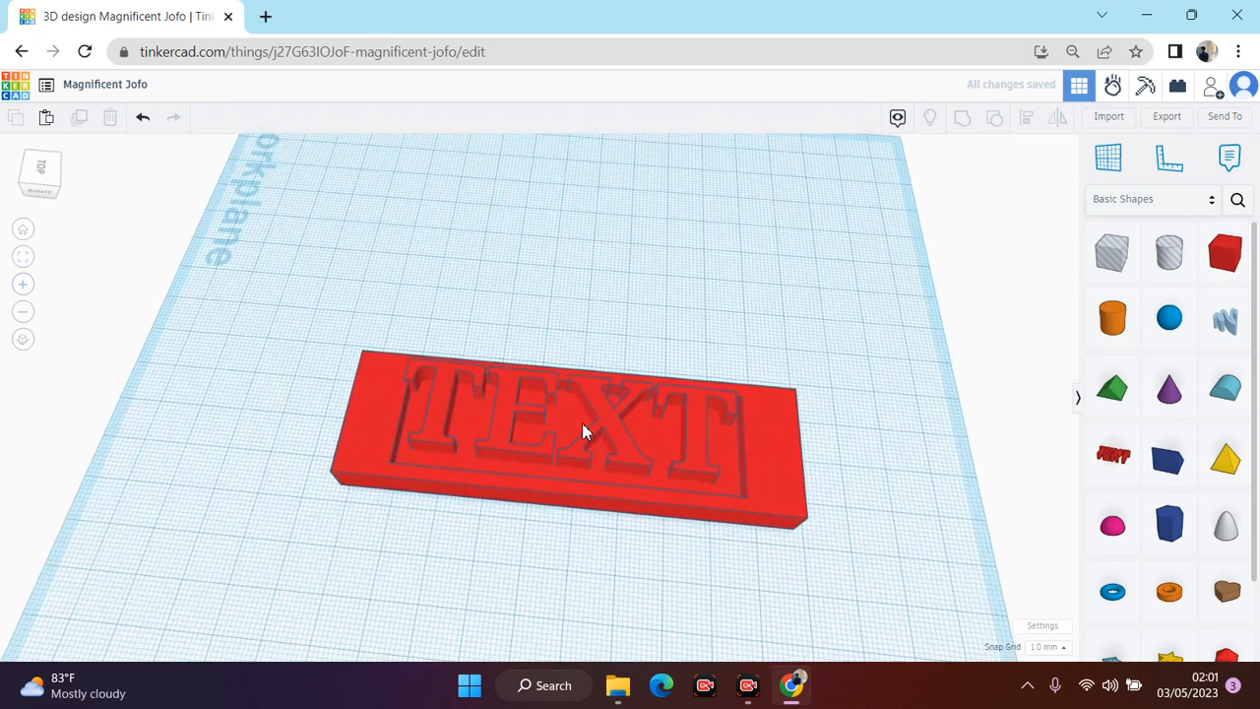
pyautogui.moveTo(585, 430); pyautogui.dragTo(622, 285)
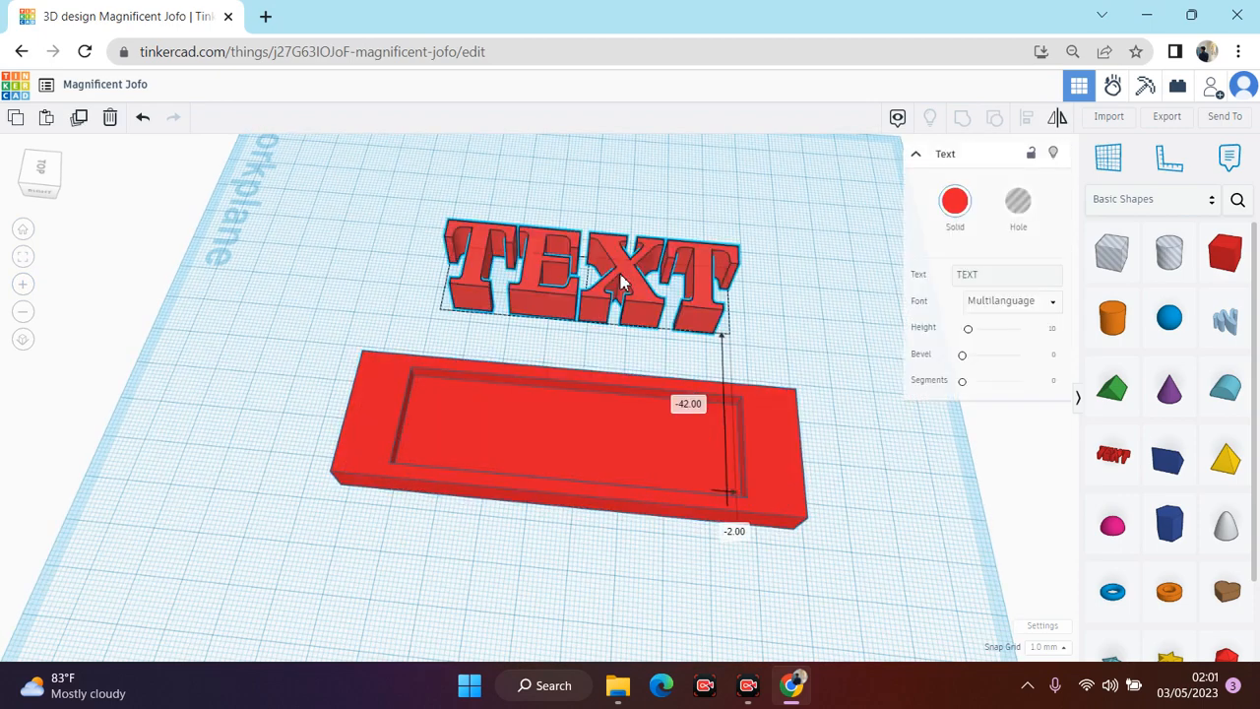
# Step: Replace the text shape's wording with a four-letter first name in capitals
pyautogui.moveTo(975, 280); pyautogui.dragTo(956, 281)
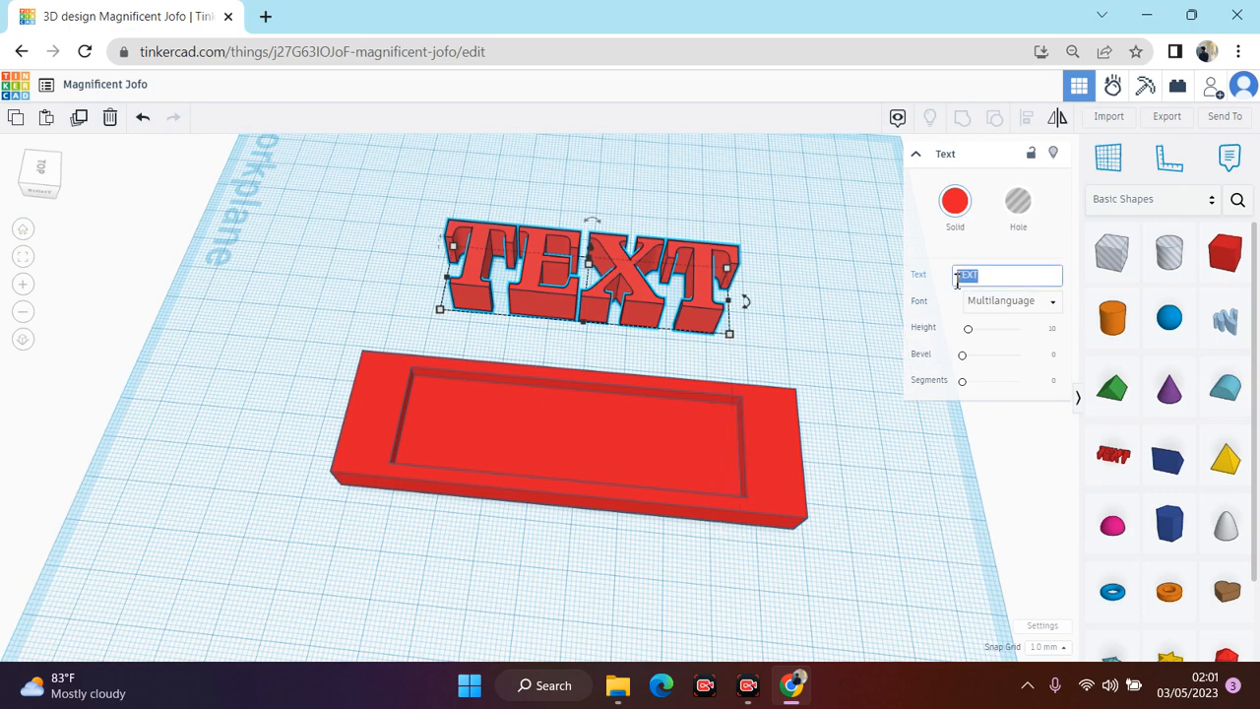
pyautogui.write('hu')
pyautogui.press('BackSpace')
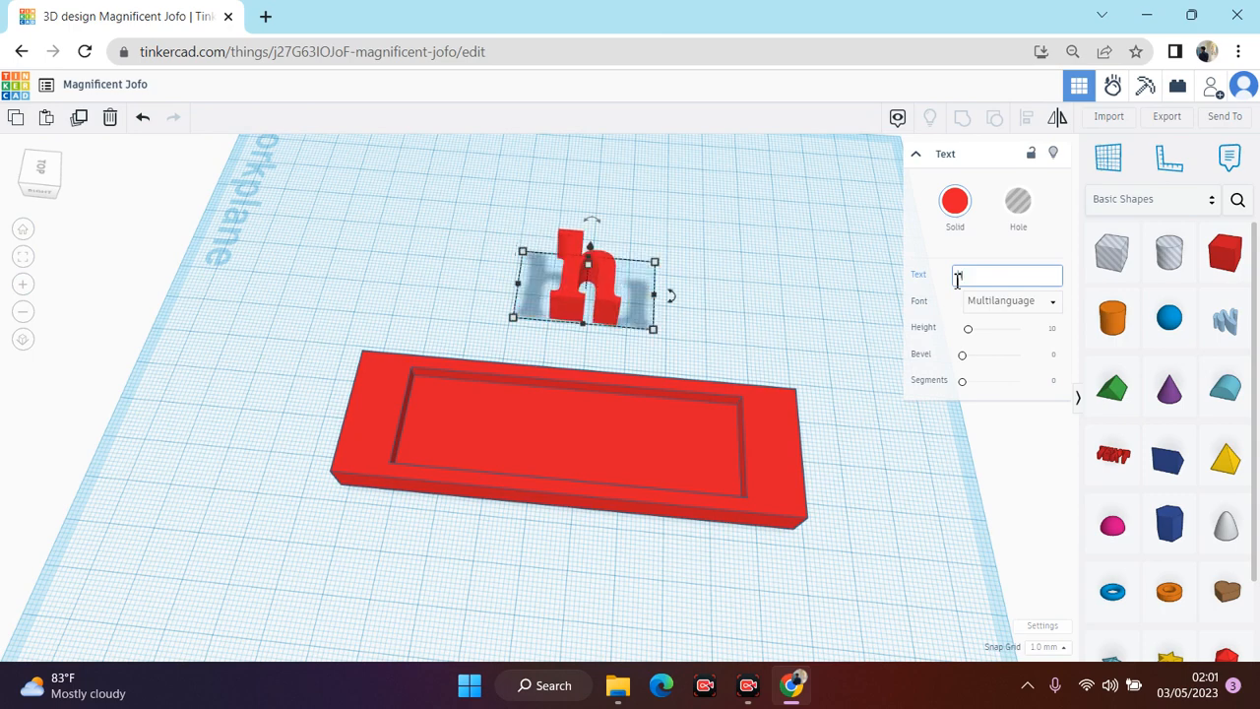
pyautogui.press('BackSpace')
pyautogui.write('HUDA')
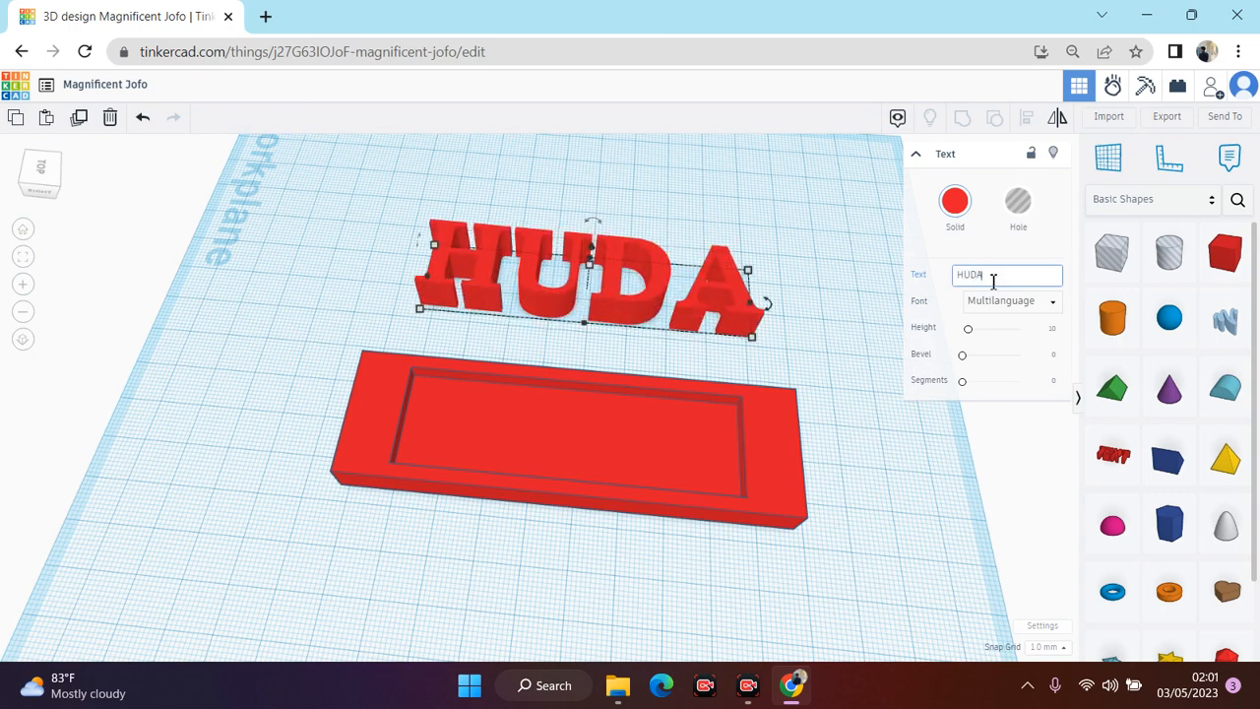
pyautogui.click(806, 324)
# Step: Examine the recessed base's outline, length and width, and compare them with the name text behind it
pyautogui.click(736, 447)
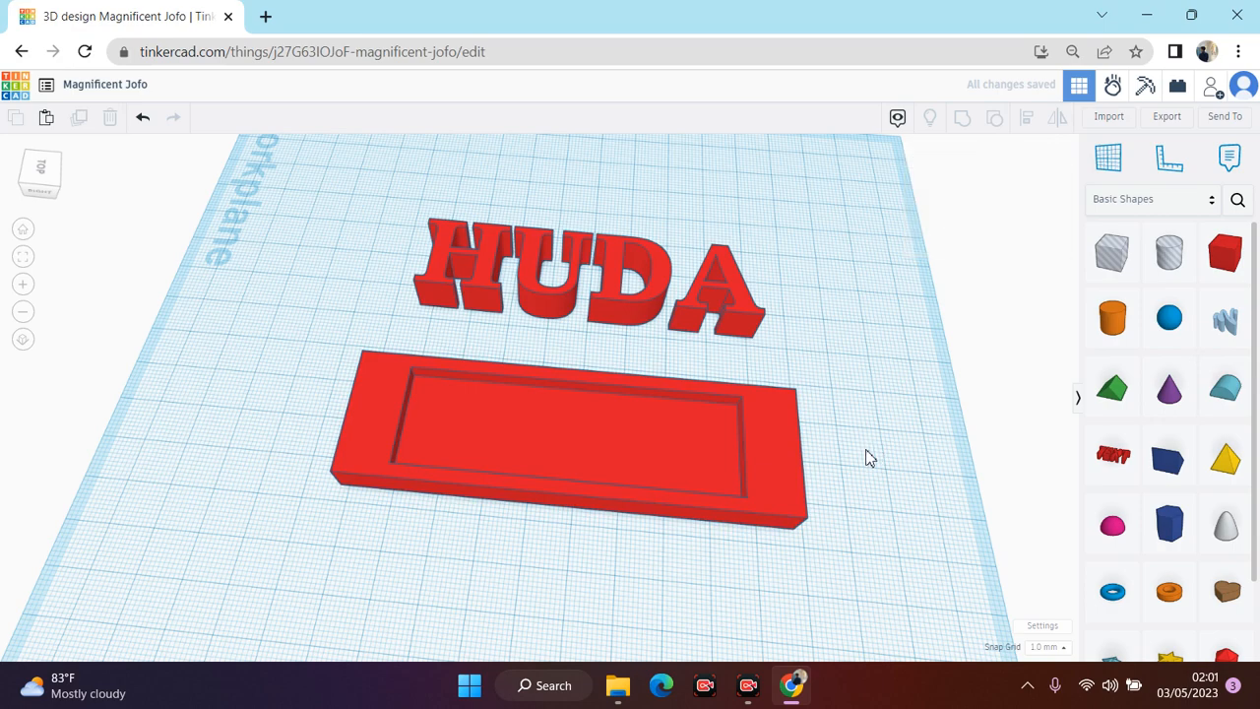
pyautogui.click(787, 468)
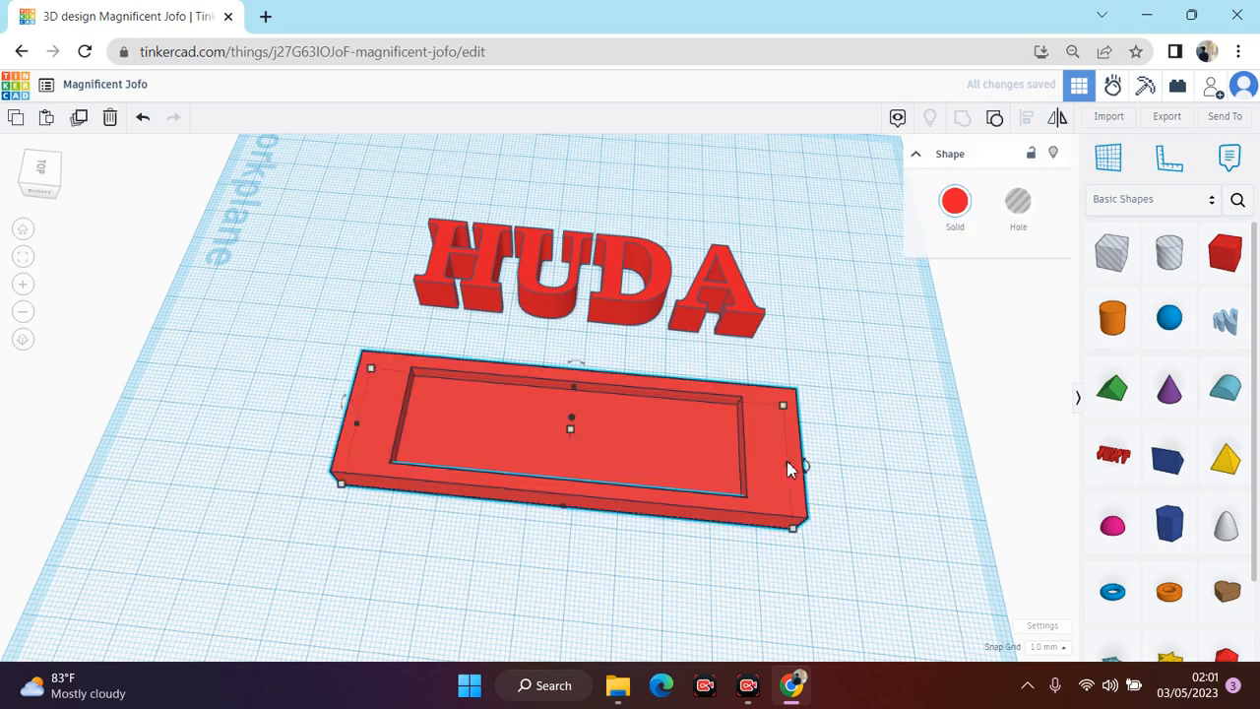
pyautogui.click(860, 498)
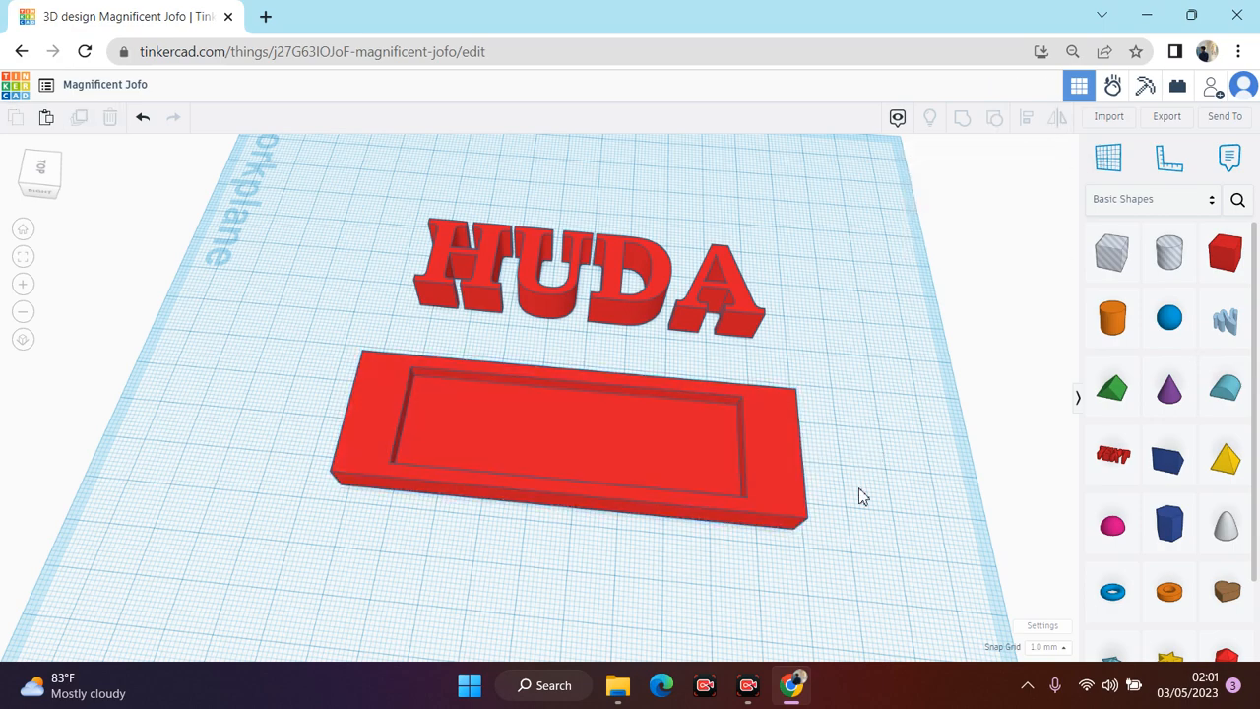
pyautogui.click(742, 495)
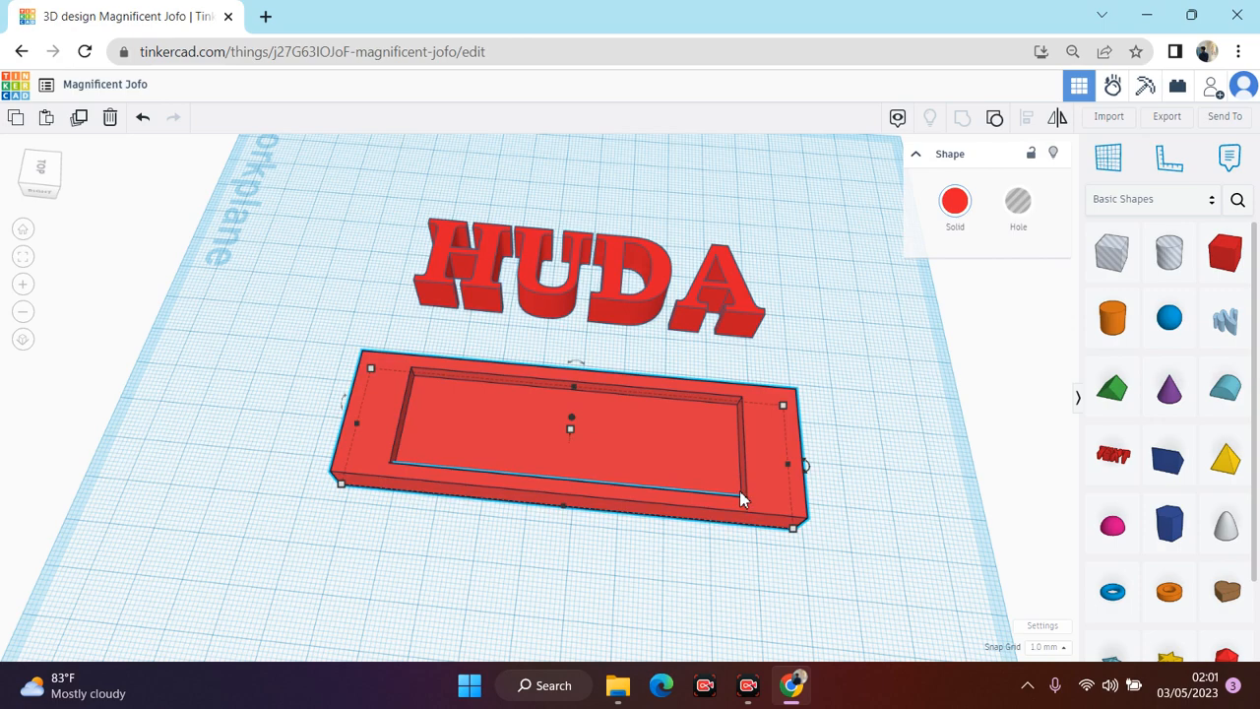
pyautogui.click(832, 414)
pyautogui.doubleClick(740, 401)
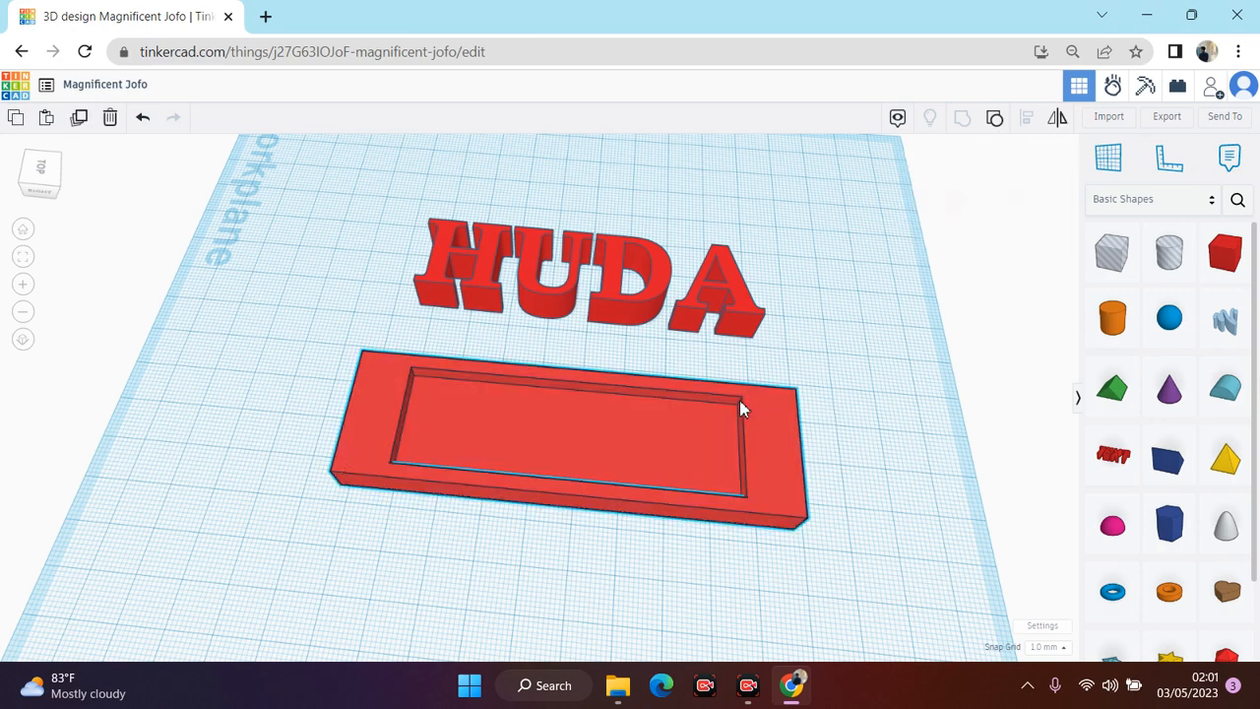
pyautogui.click(959, 387)
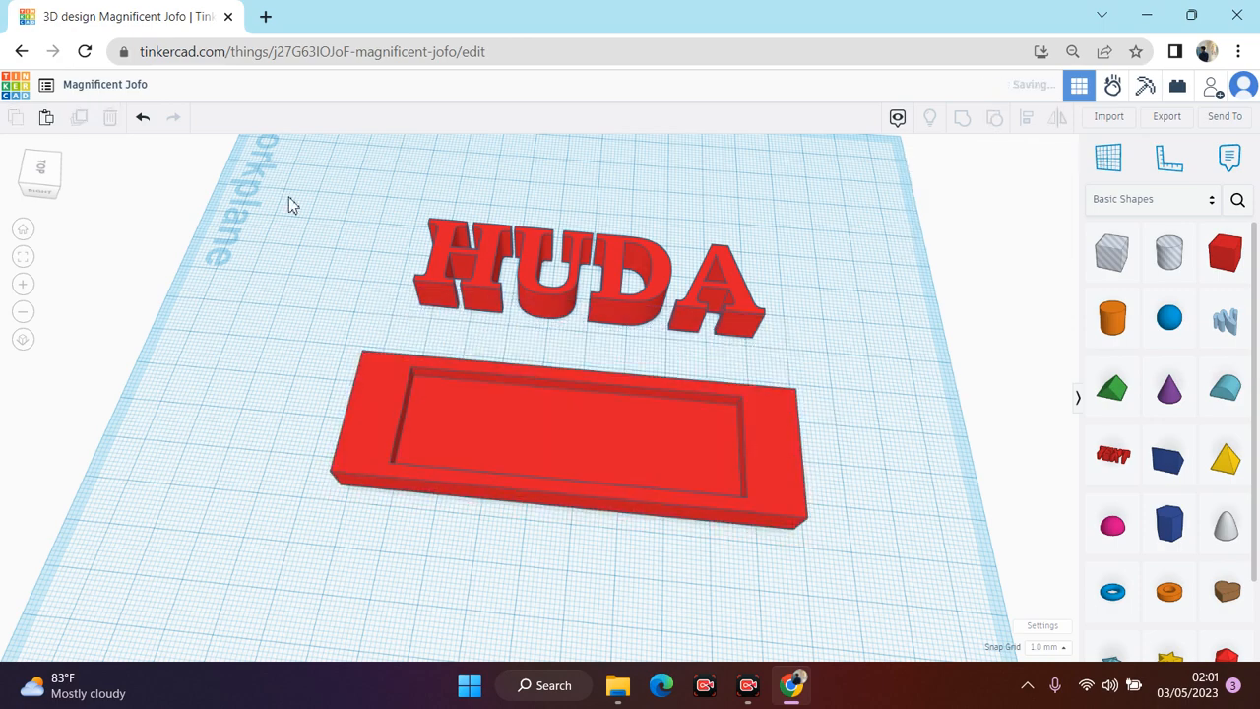
pyautogui.click(51, 169)
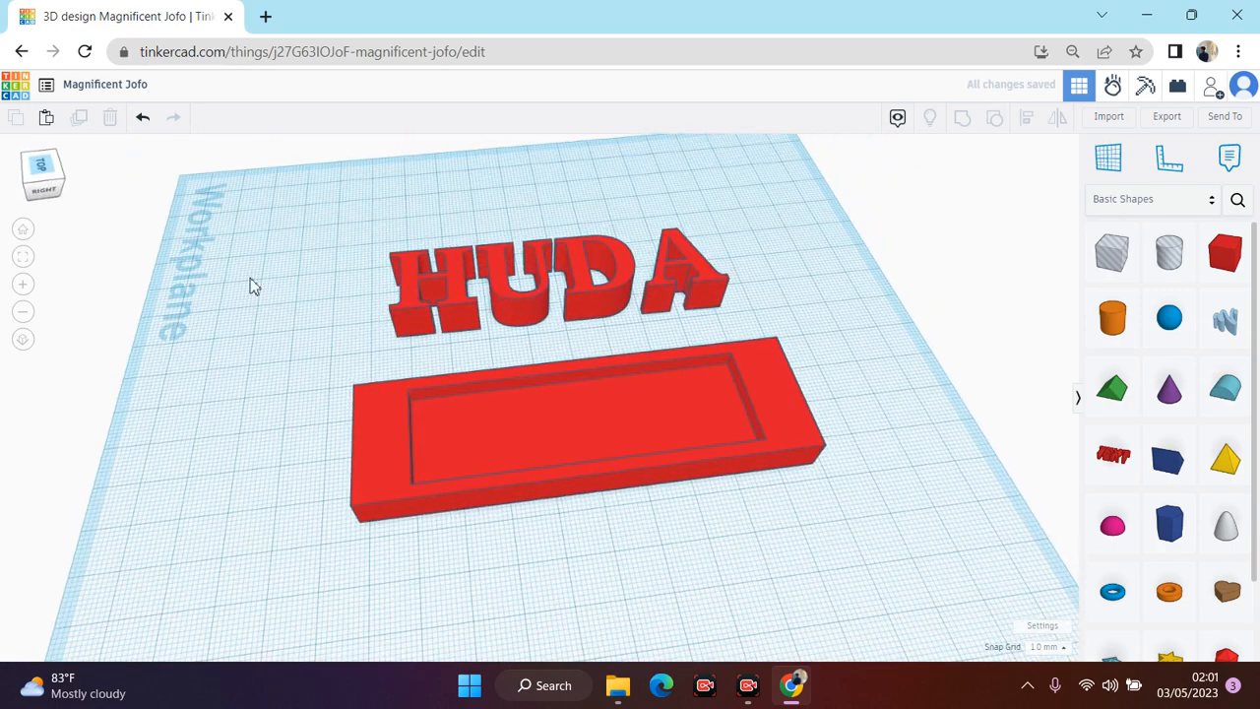
pyautogui.click(527, 421)
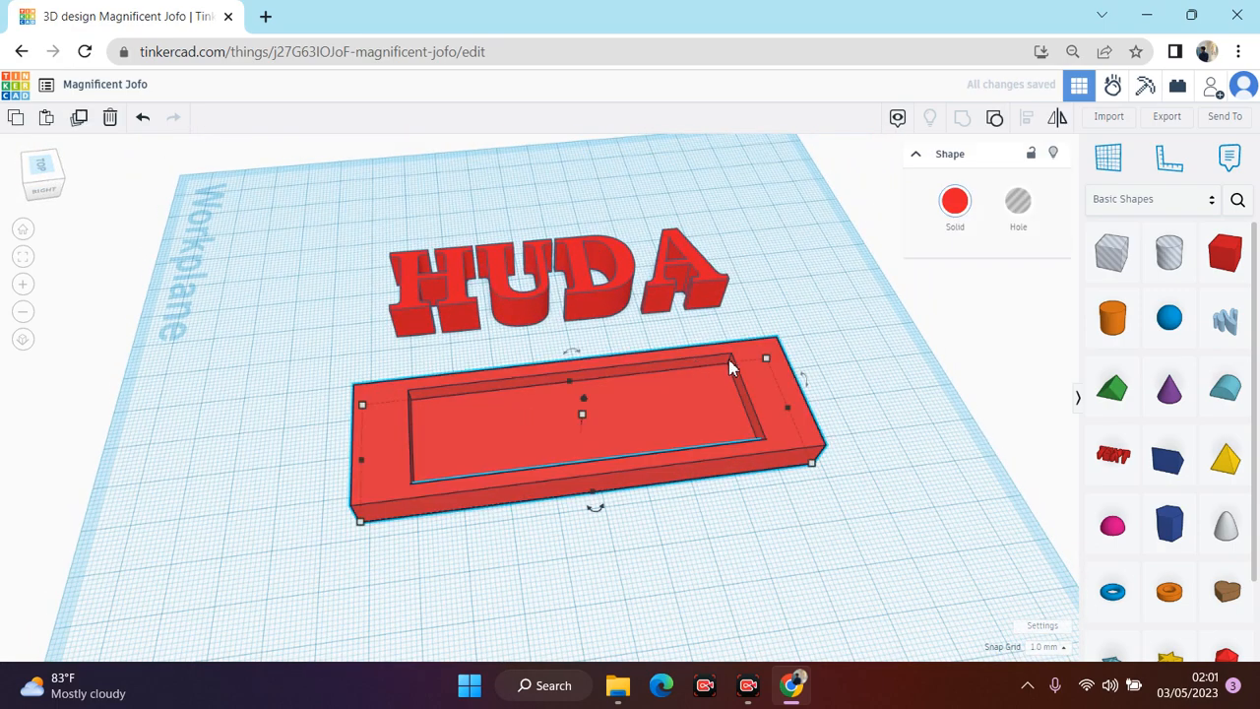
pyautogui.moveTo(767, 365)
pyautogui.moveTo(361, 407)
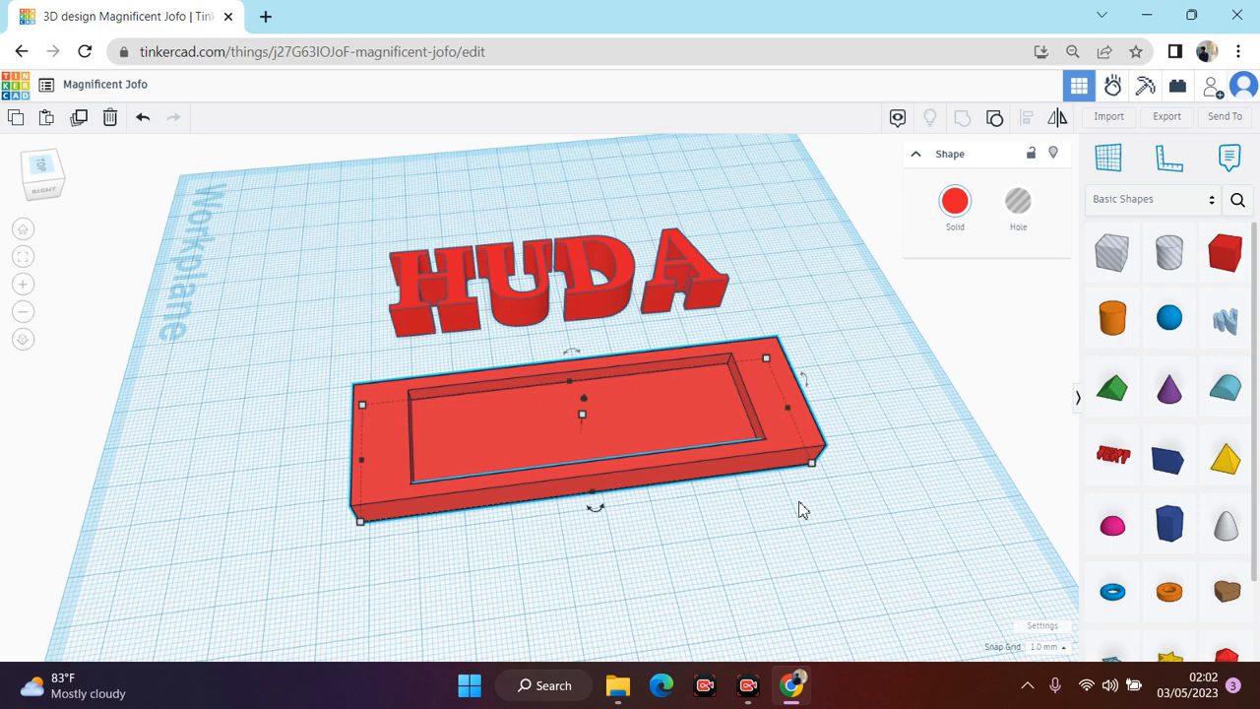
pyautogui.click(610, 305)
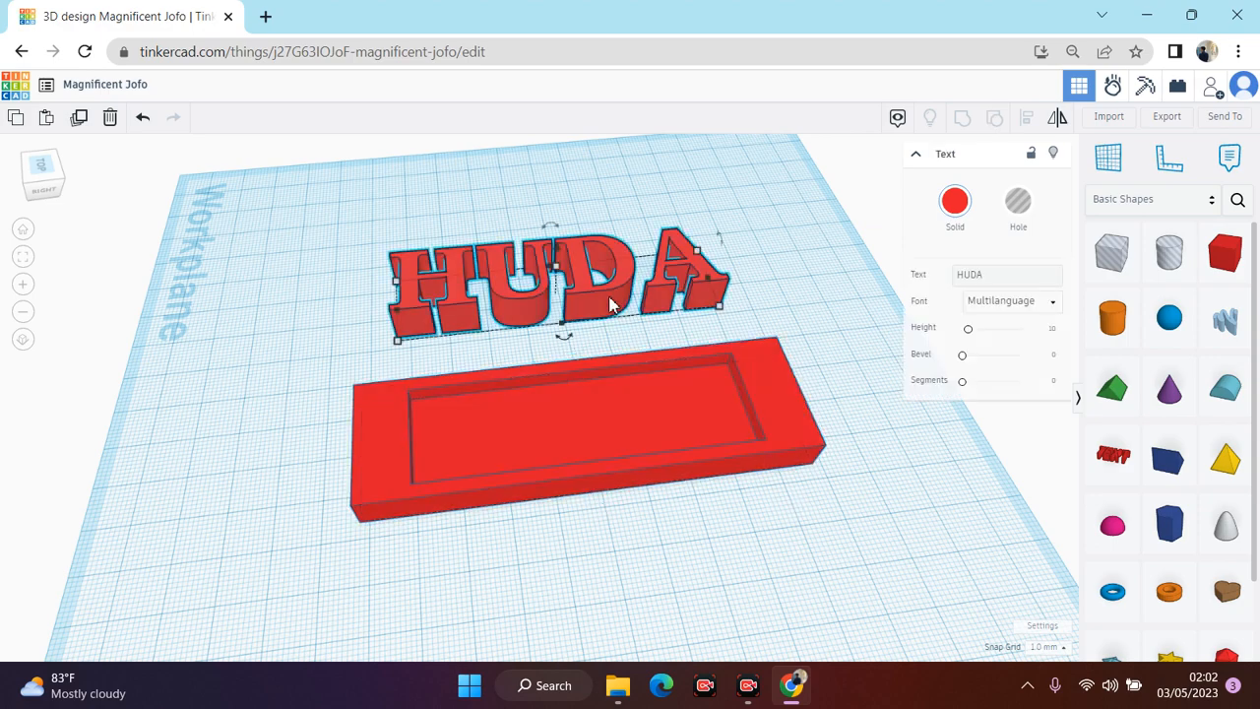
pyautogui.click(759, 425)
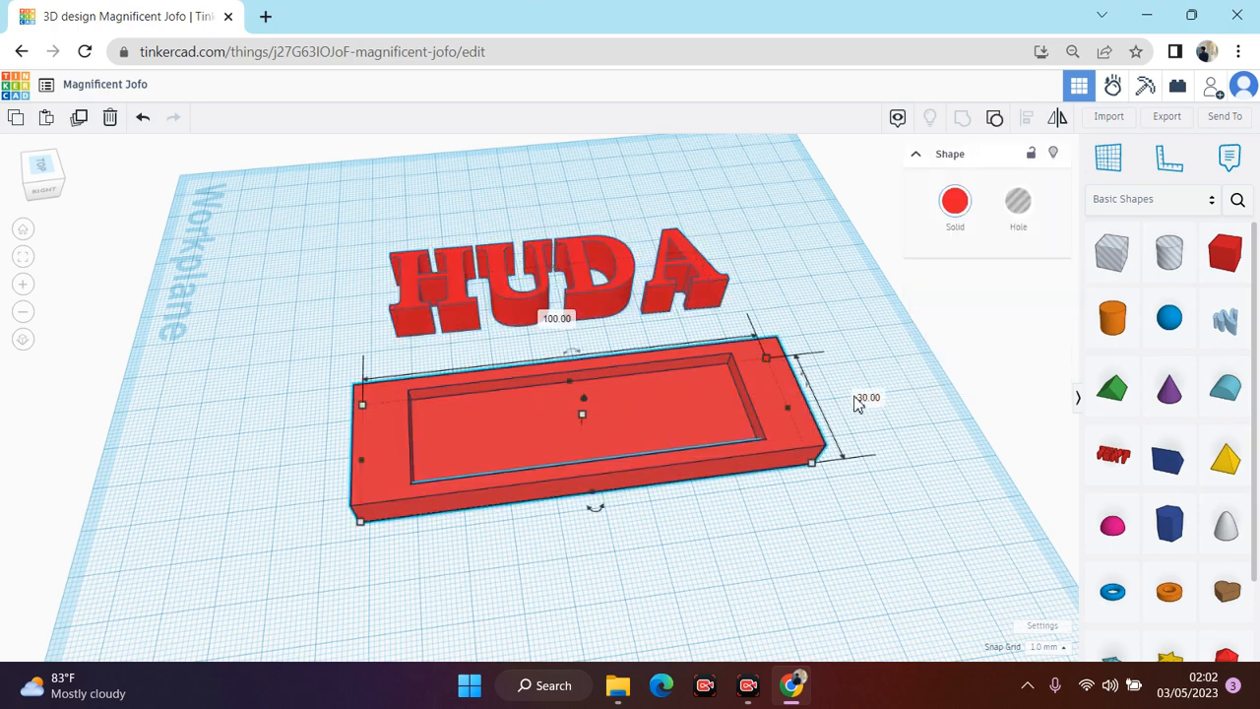
pyautogui.click(642, 285)
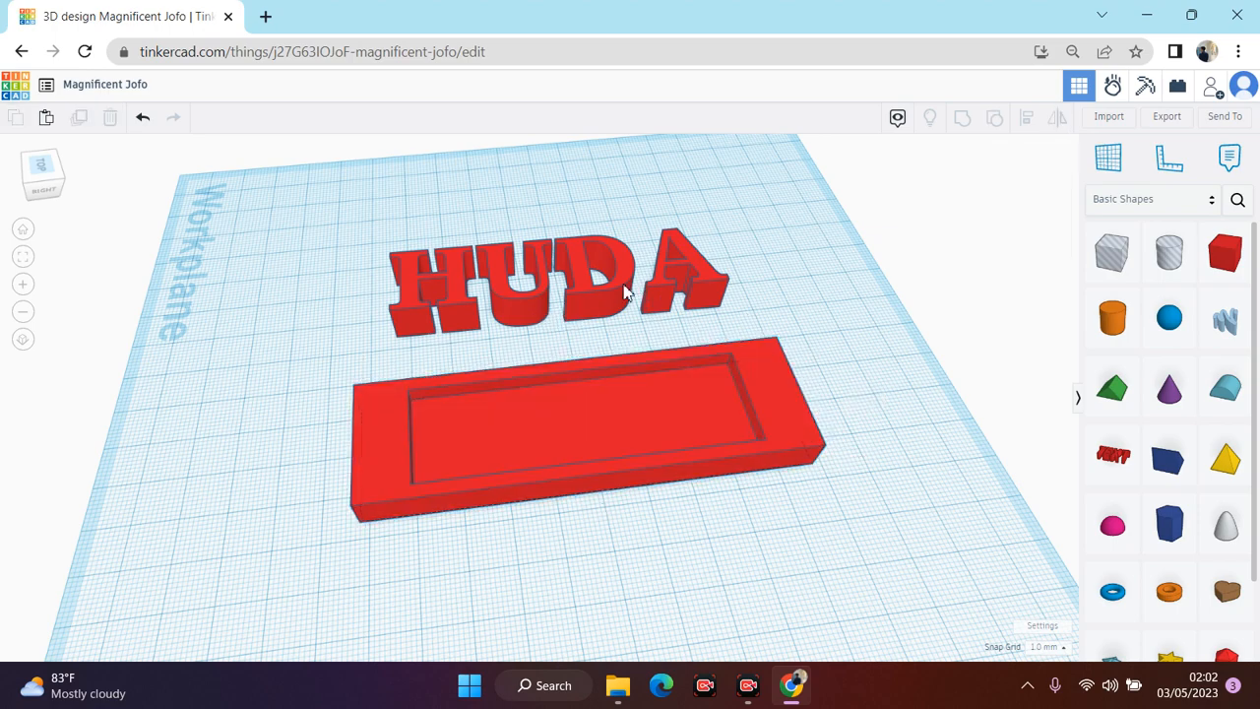
# Step: Set the shorter footprint dimension of the name text to 15 mm
pyautogui.click(624, 291)
pyautogui.moveTo(698, 253)
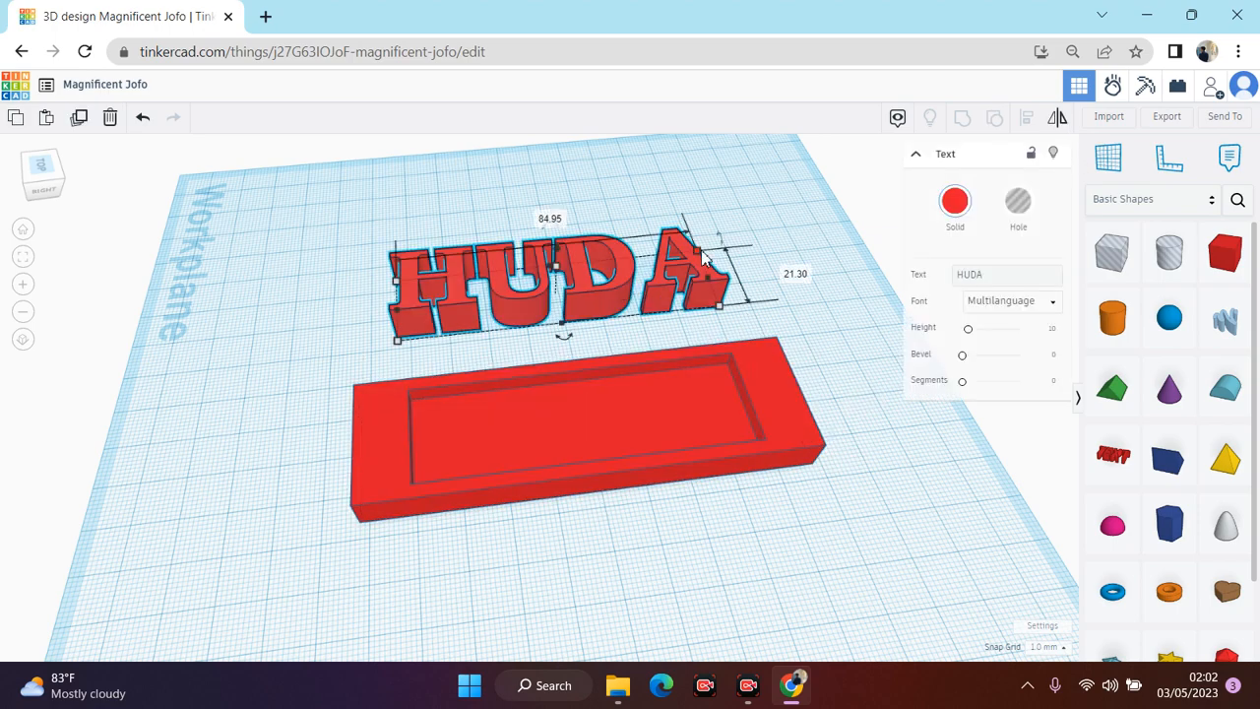
pyautogui.click(781, 271)
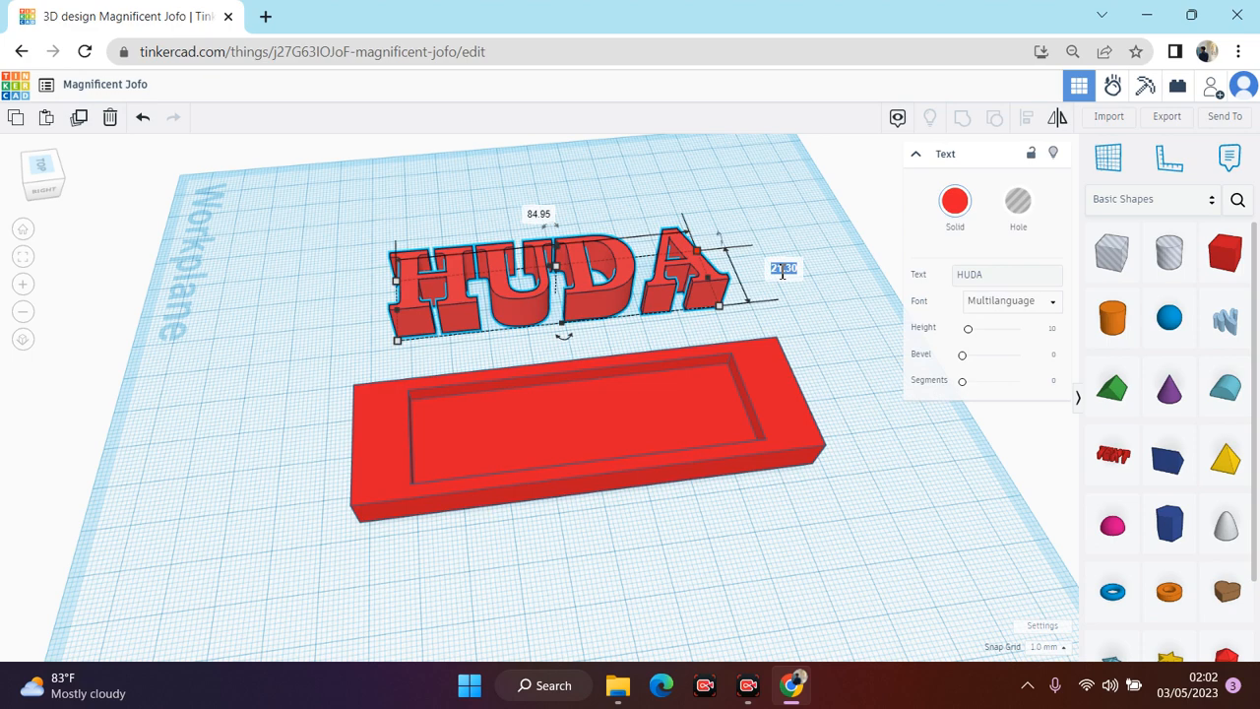
pyautogui.write('15')
pyautogui.press('Return')
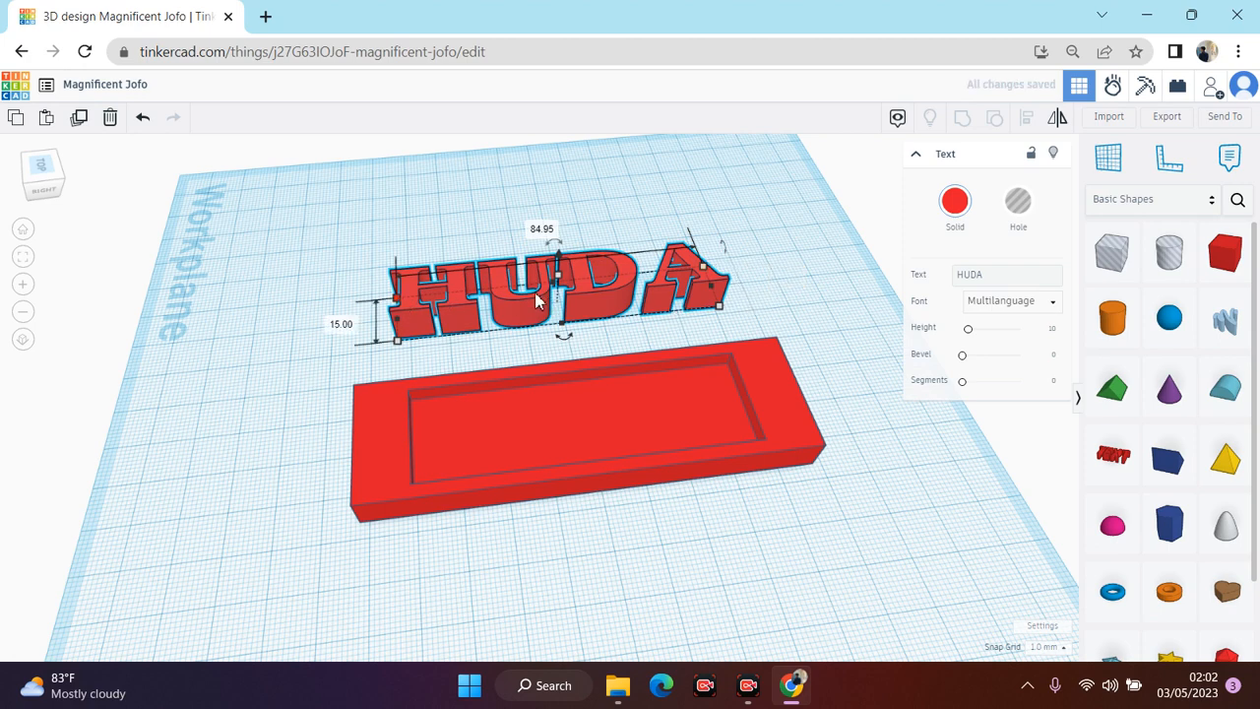
# Step: Try moving the resized name text onto the recess, and undo the move
pyautogui.moveTo(542, 304); pyautogui.dragTo(558, 406)
pyautogui.hotkey('ctrl', 'z')
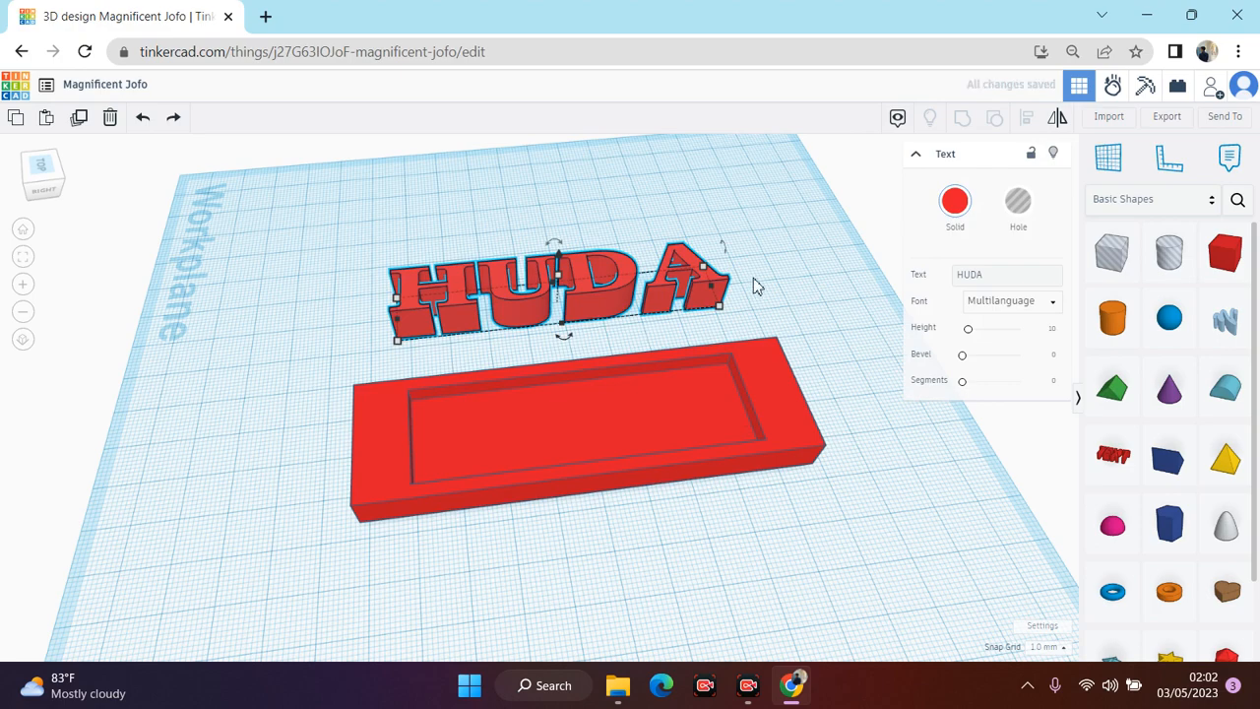
pyautogui.click(356, 265)
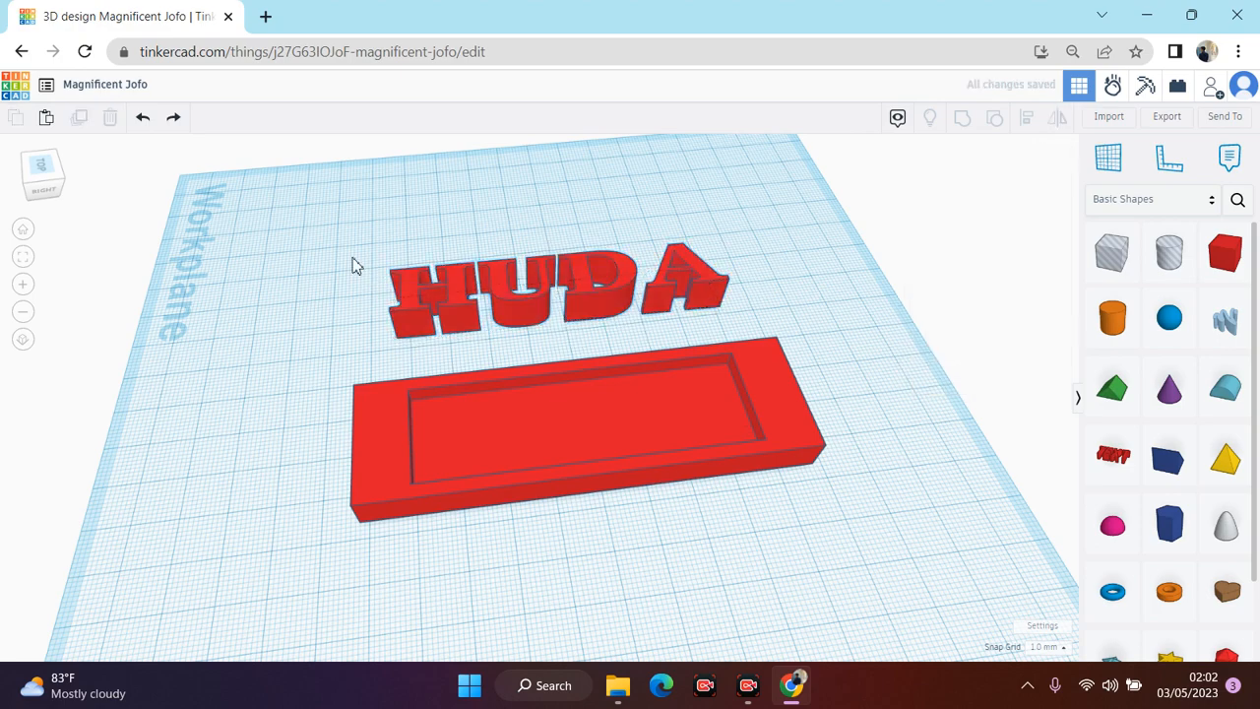
# Step: Move the recessed base slightly closer to the name text, working from above
pyautogui.click(57, 205)
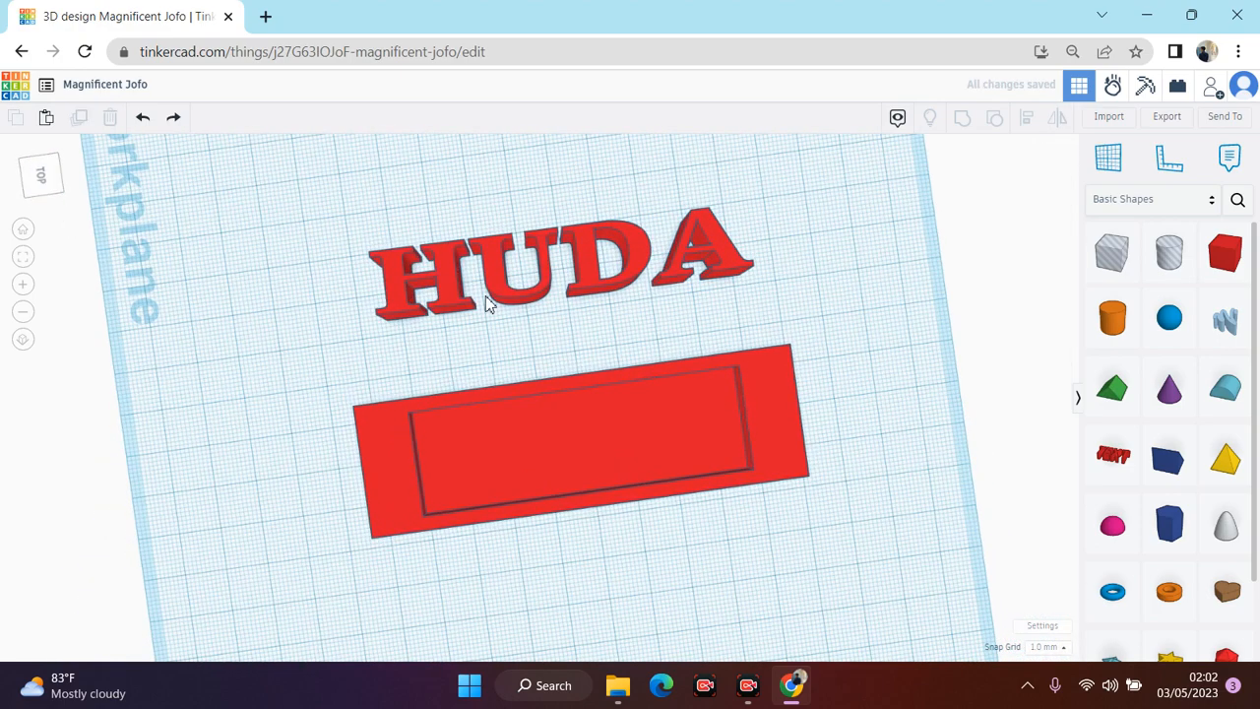
pyautogui.click(787, 398)
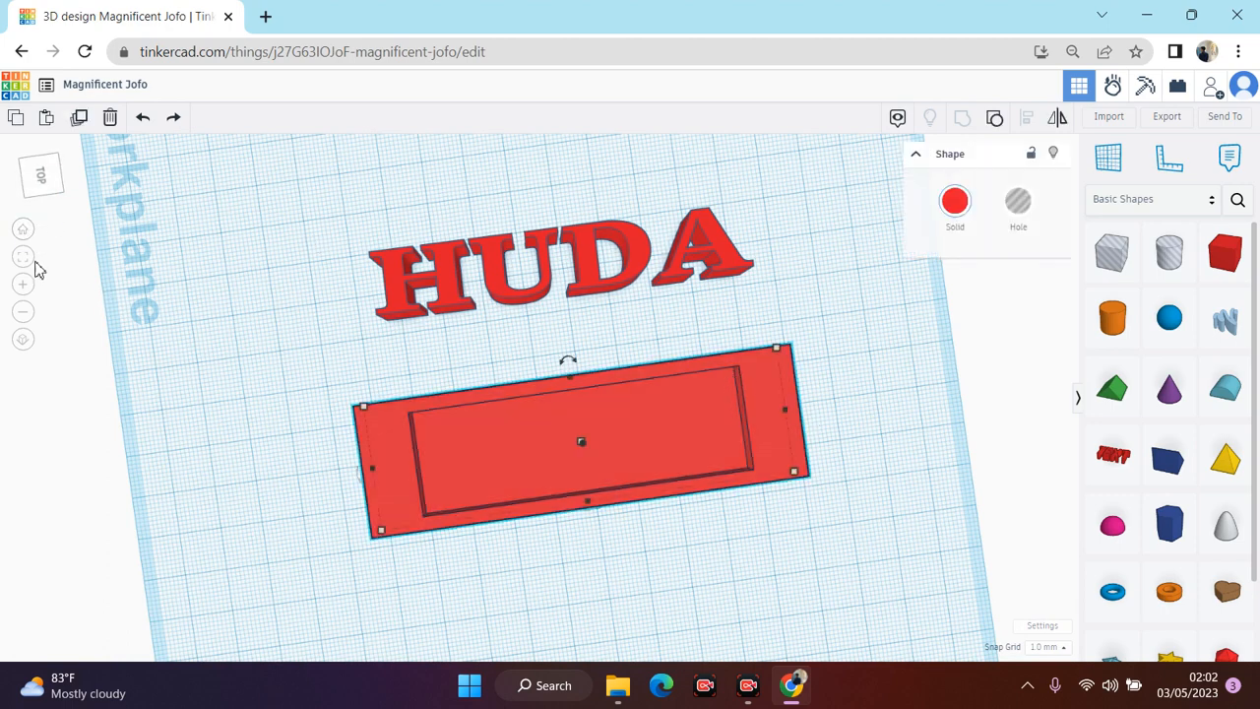
pyautogui.moveTo(416, 397); pyautogui.dragTo(410, 382)
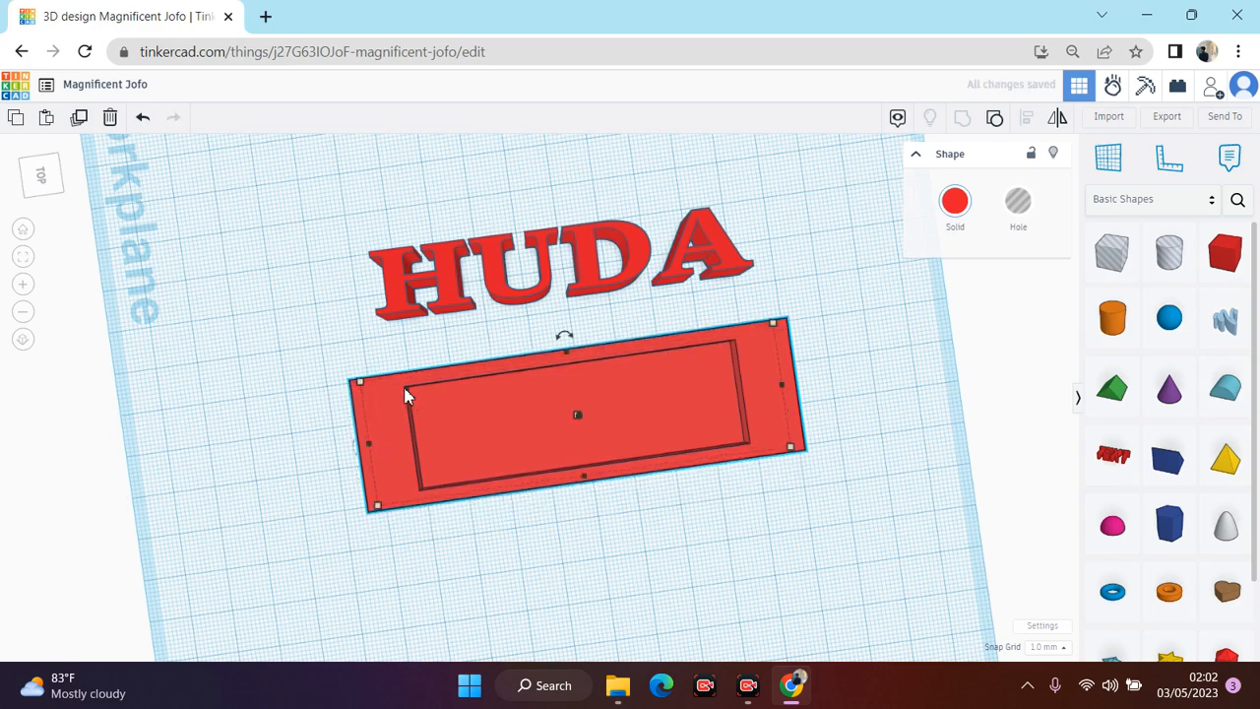
# Step: Check the recessed base's length, width and height from a lower angle
pyautogui.click(39, 170)
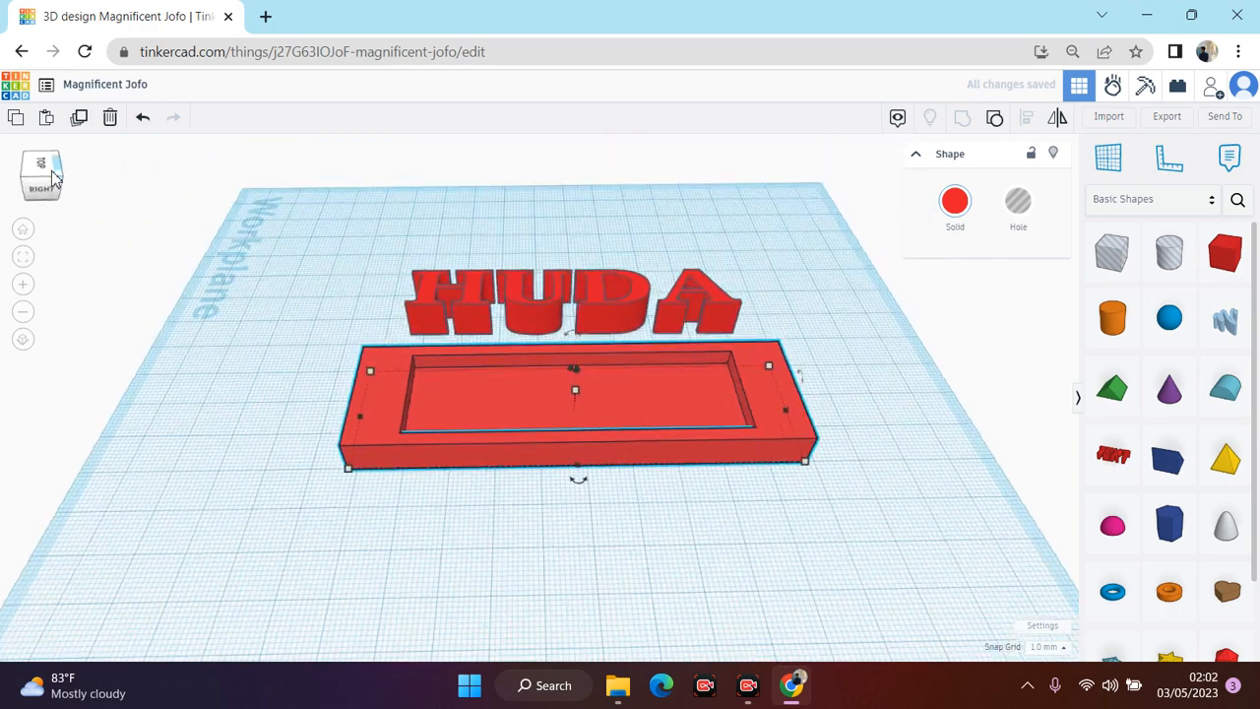
pyautogui.moveTo(764, 368)
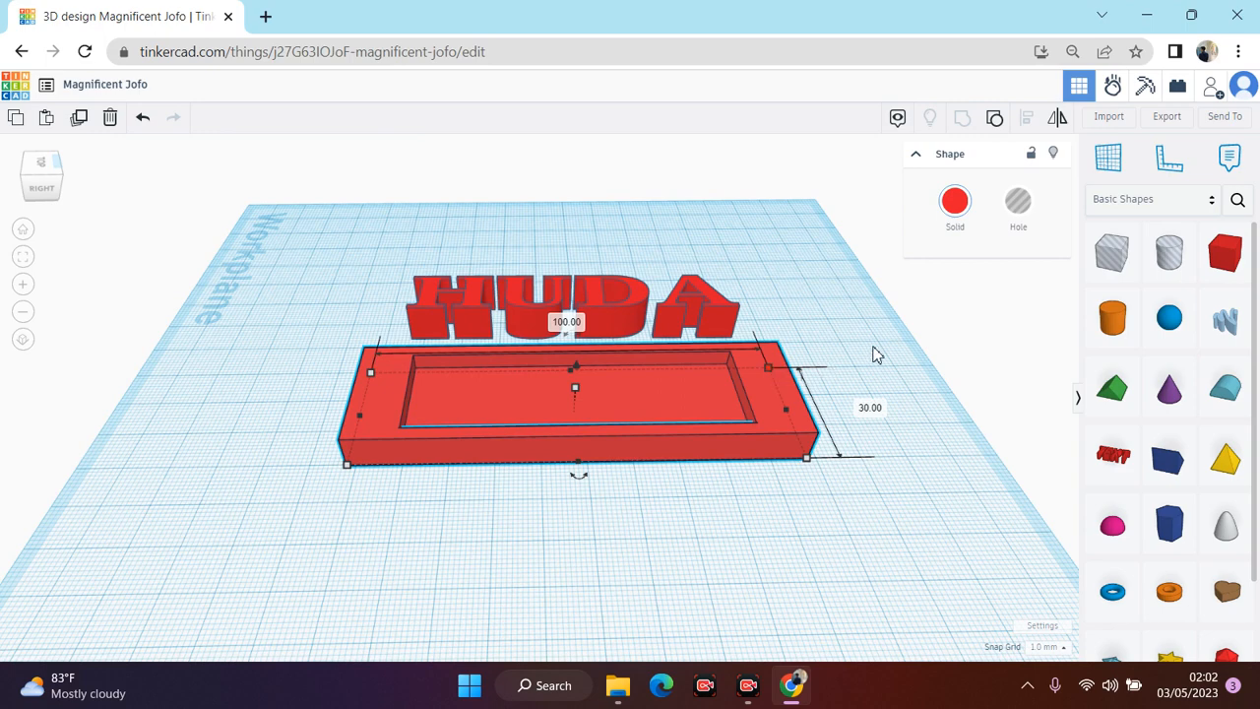
pyautogui.click(876, 355)
pyautogui.click(743, 410)
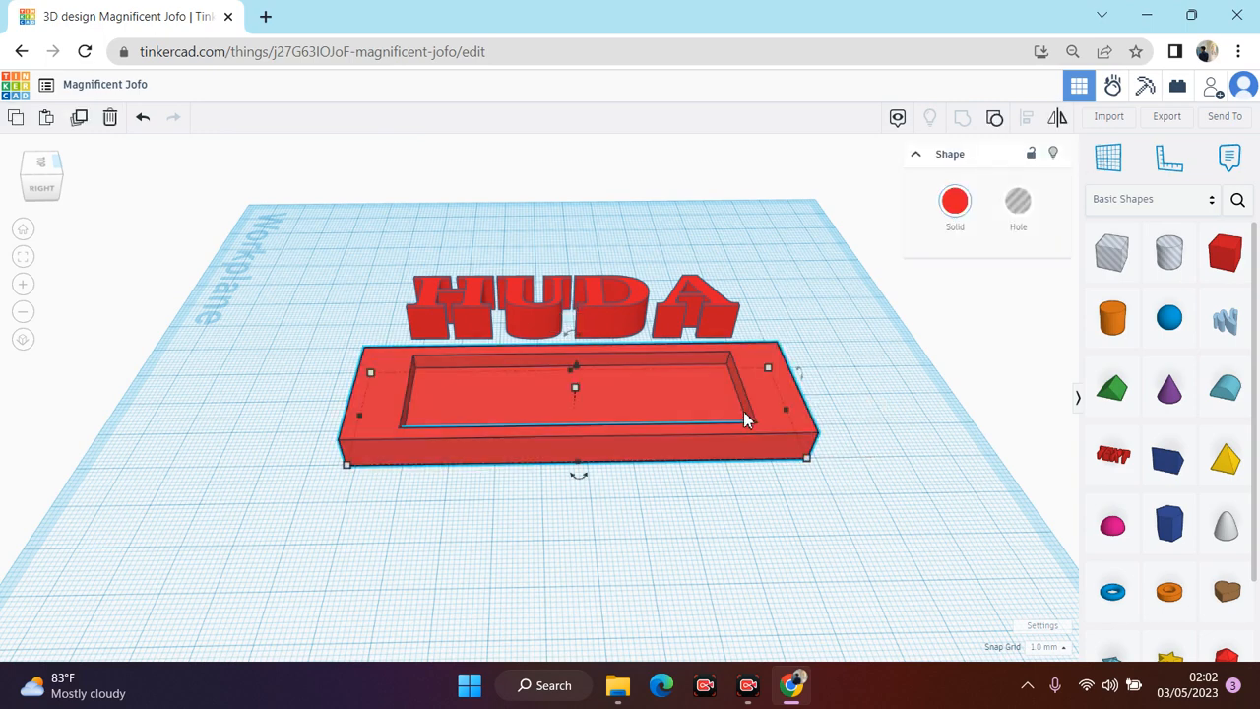
pyautogui.moveTo(765, 367)
pyautogui.moveTo(576, 387)
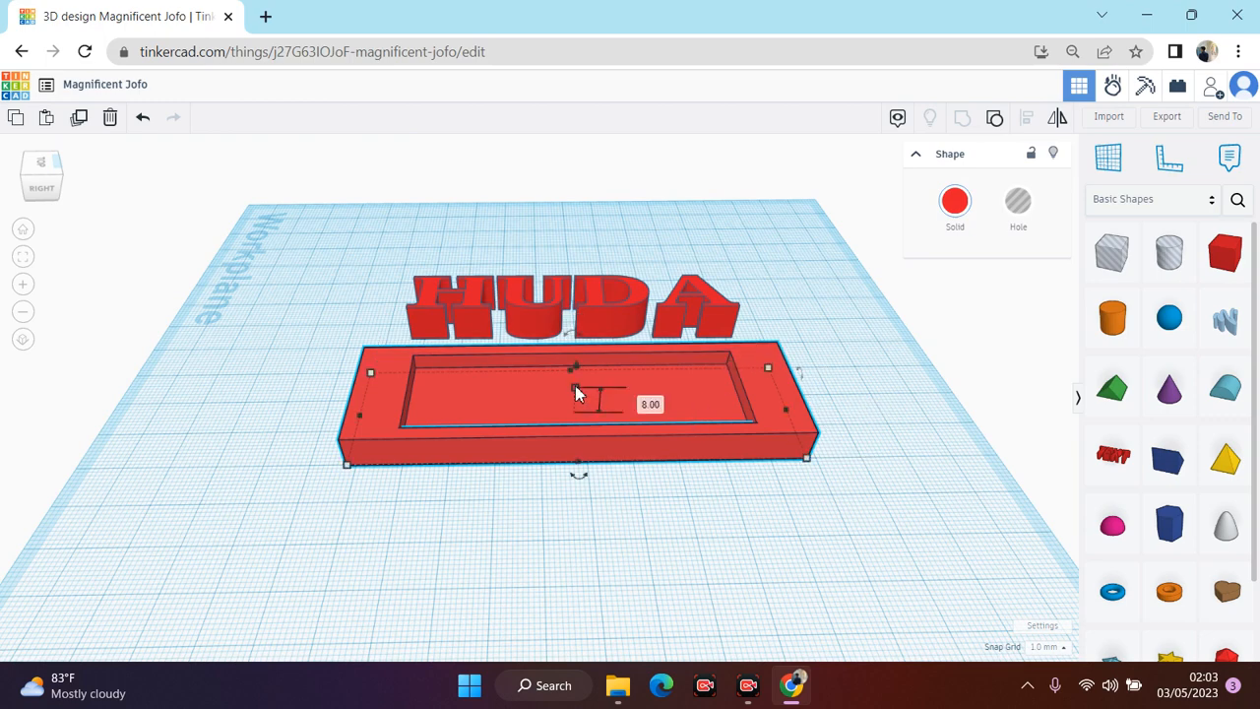
# Step: Try raising the recessed base 7 mm above the workplane, and undo the lift
pyautogui.moveTo(577, 373); pyautogui.dragTo(575, 346)
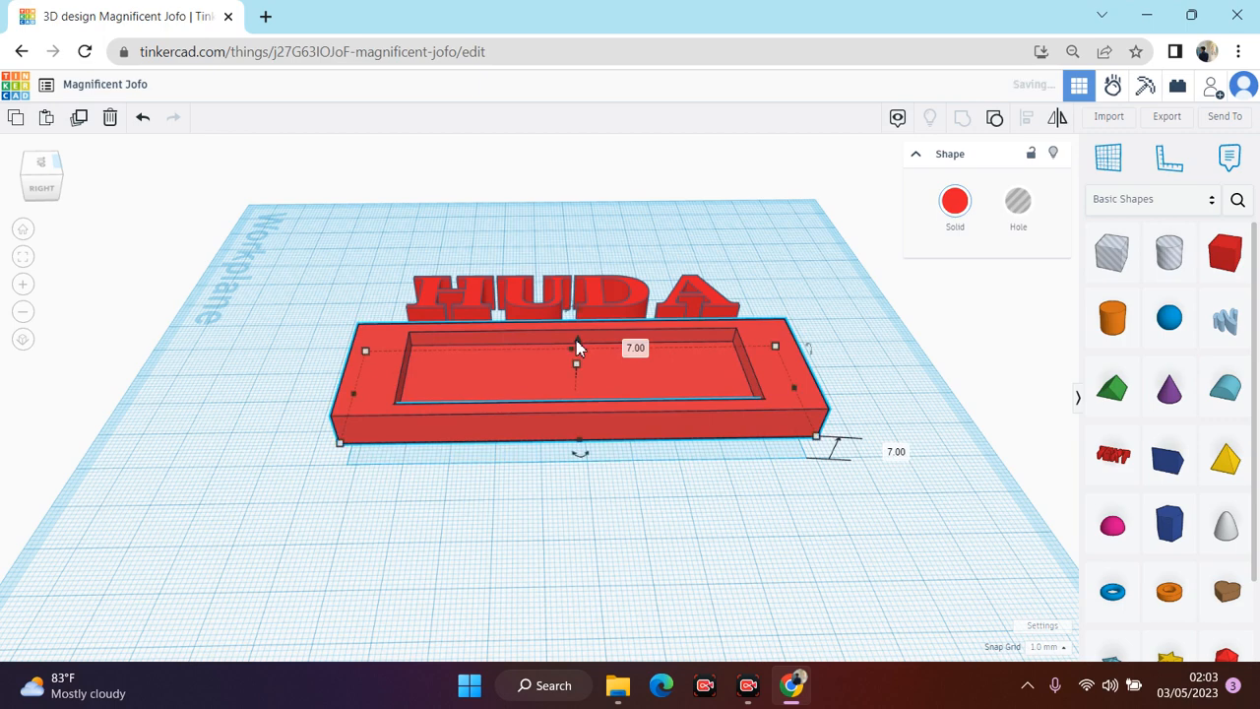
pyautogui.hotkey('ctrl', 'z')
pyautogui.click(627, 528)
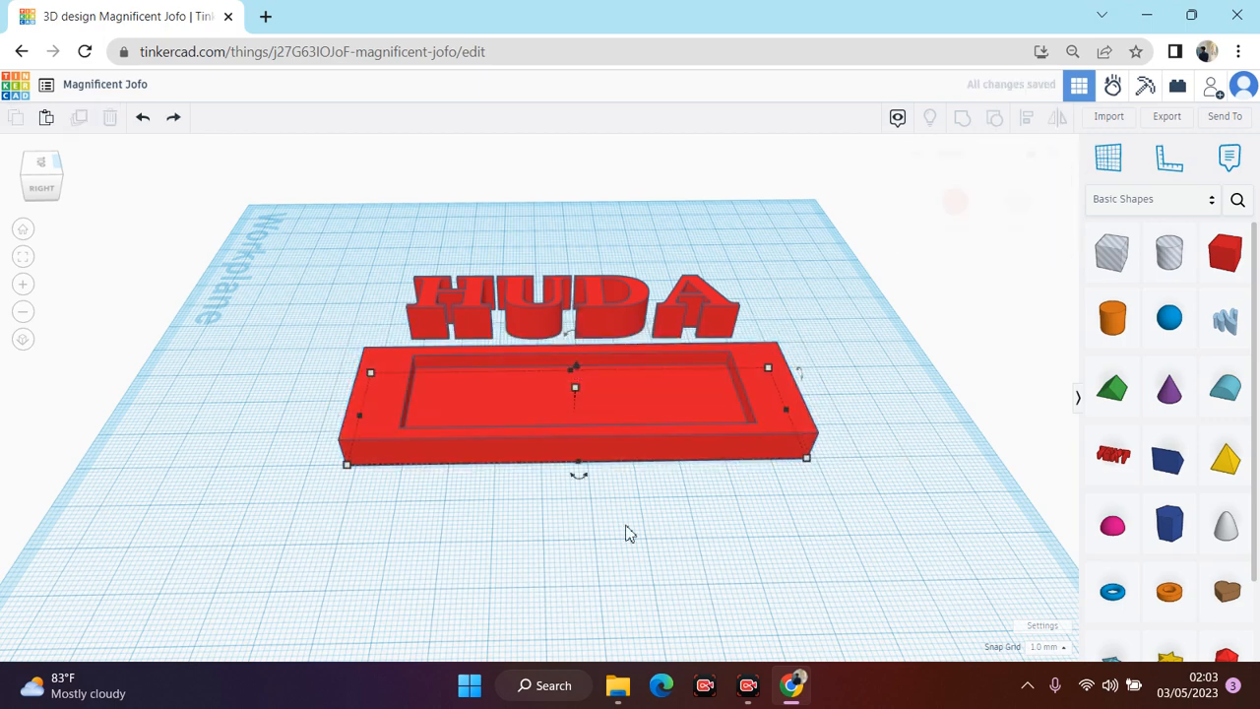
# Step: Shrink the name text from both ends to about 67 mm long and 9.7 mm wide
pyautogui.click(589, 334)
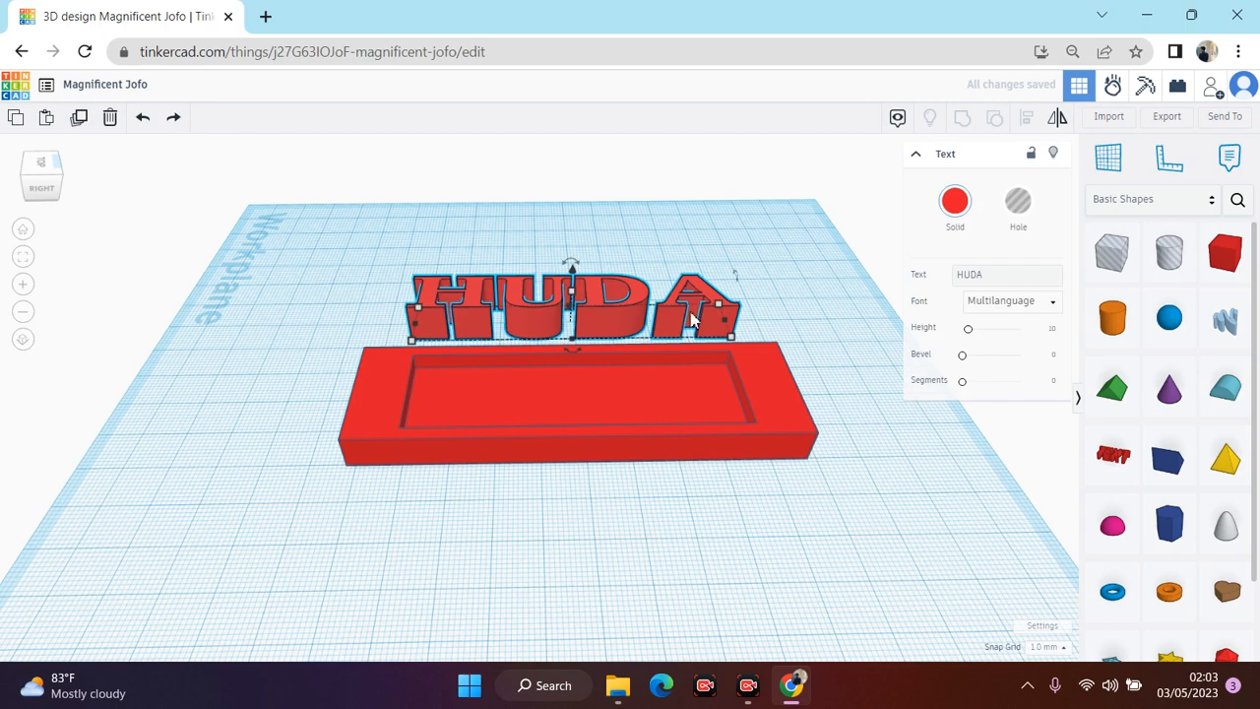
pyautogui.moveTo(726, 339); pyautogui.dragTo(682, 331)
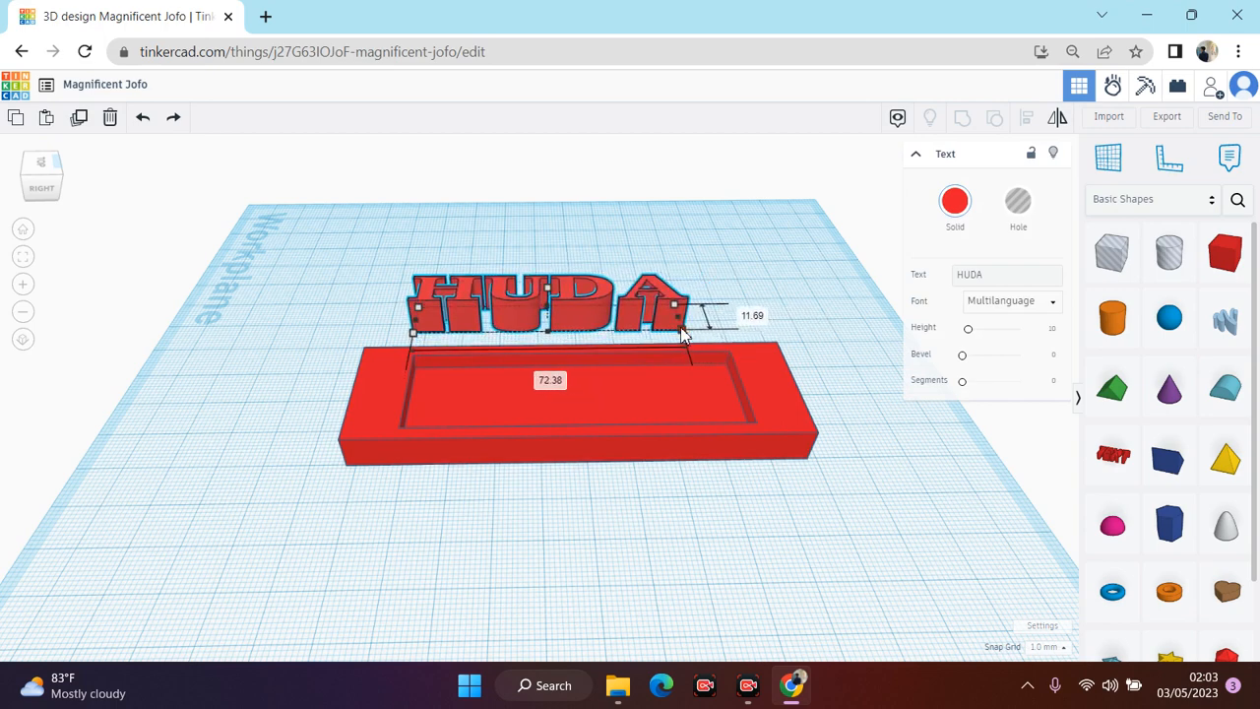
pyautogui.moveTo(414, 340); pyautogui.dragTo(436, 333)
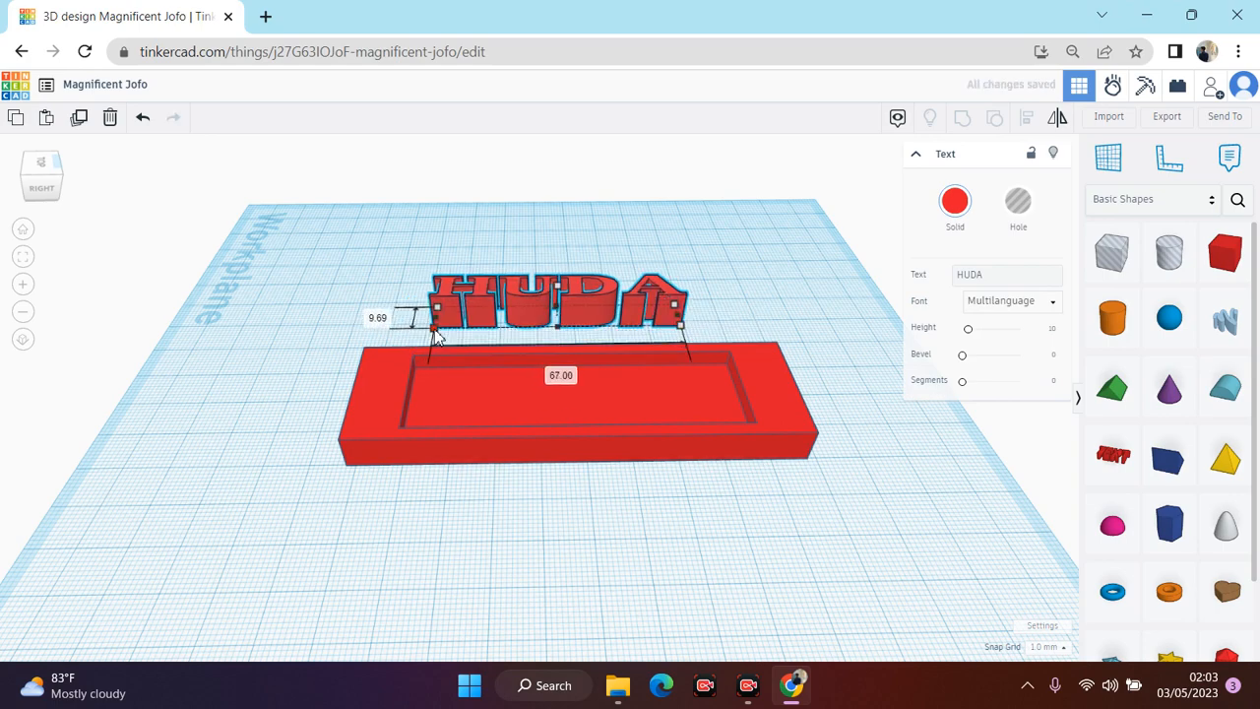
# Step: Try moving the name text into the recess and shifting the base, working from above, and undo both moves
pyautogui.click(44, 163)
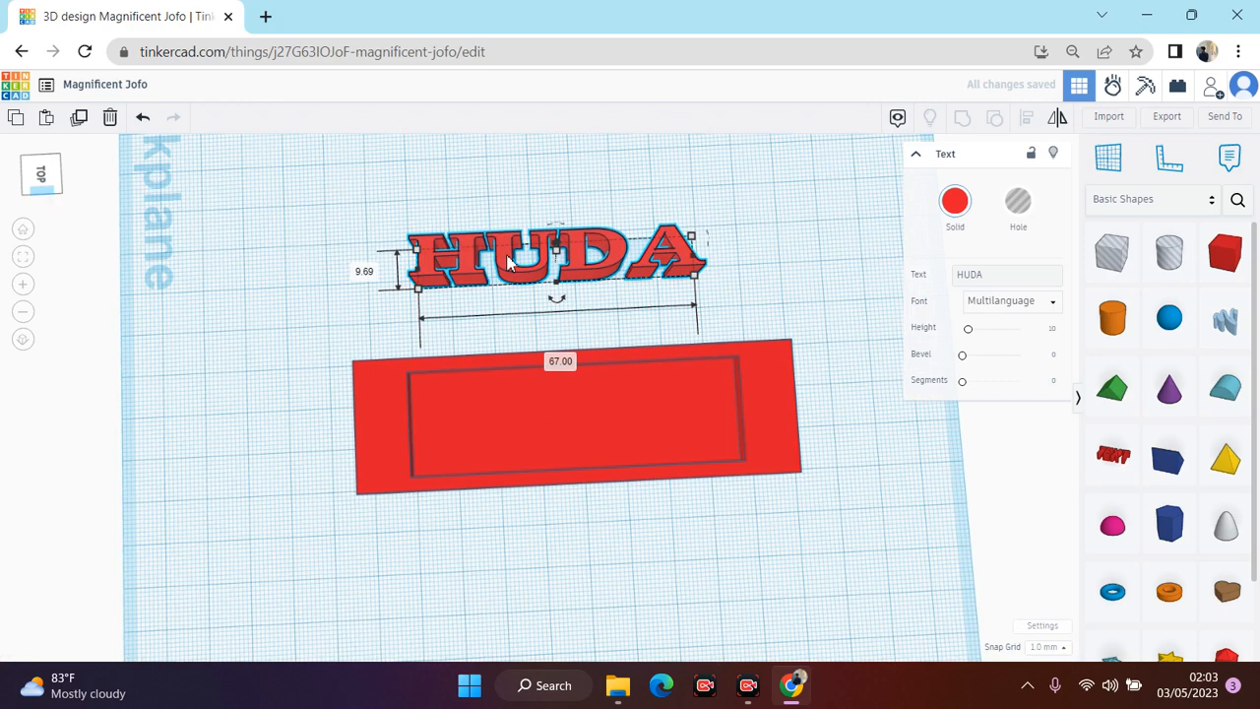
pyautogui.moveTo(557, 285); pyautogui.dragTo(605, 437)
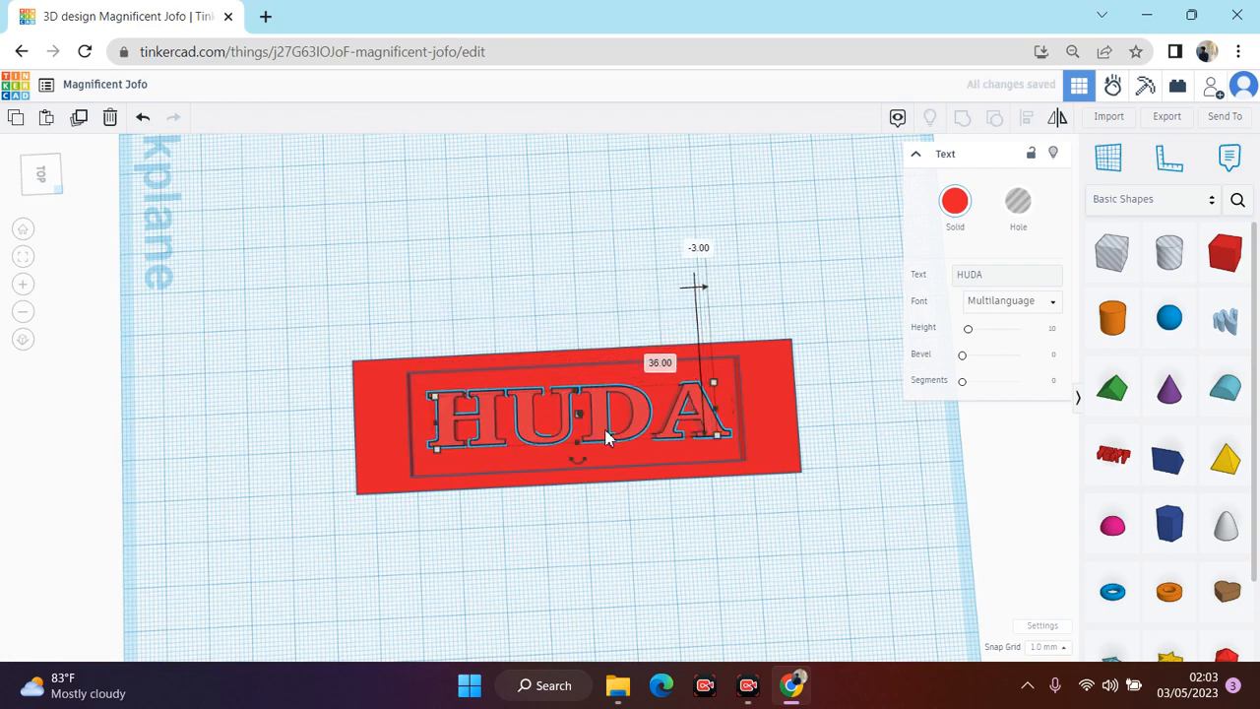
pyautogui.click(594, 273)
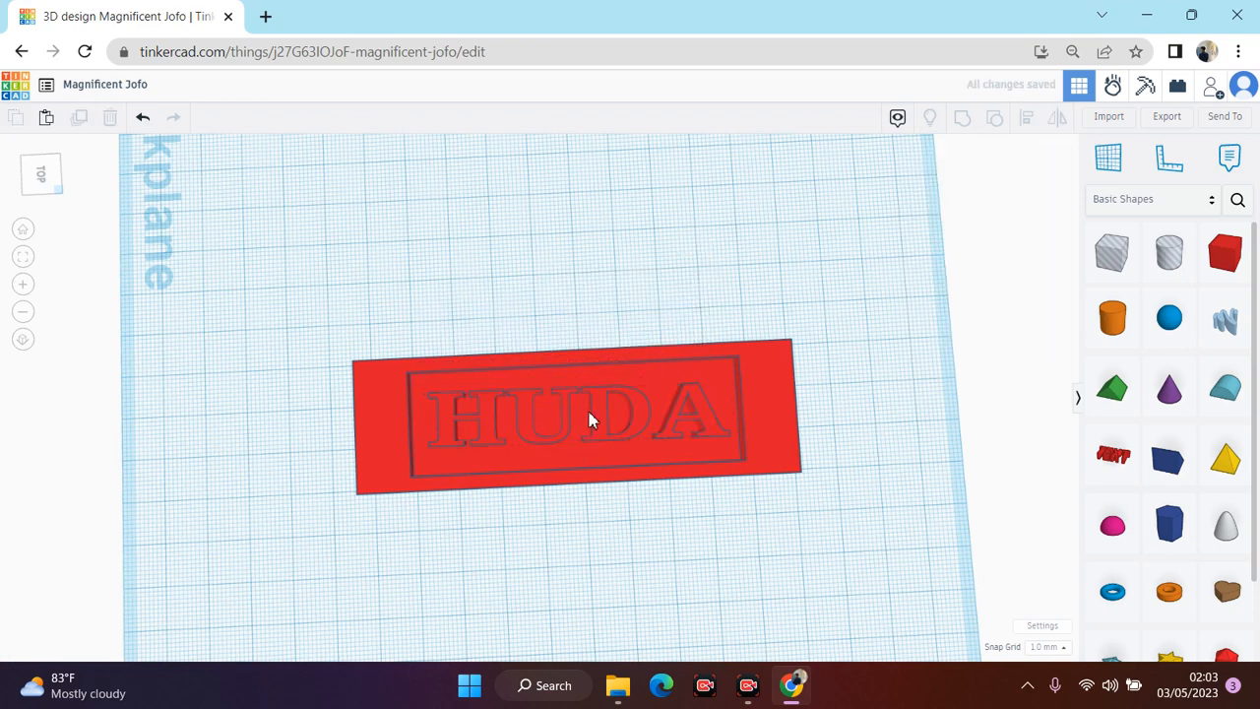
pyautogui.click(589, 420)
pyautogui.moveTo(546, 423); pyautogui.dragTo(545, 304)
pyautogui.hotkey('ctrl', 'z')
pyautogui.hotkey('ctrl', 'z')
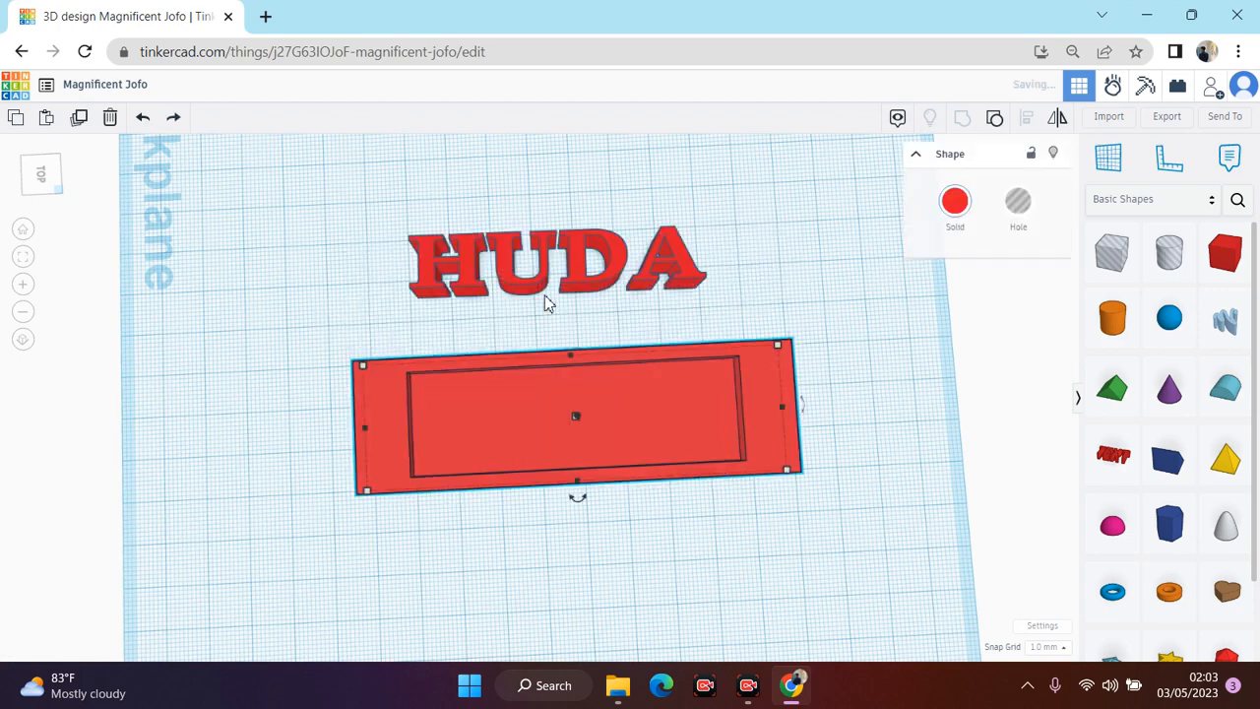
# Step: Compare the name text with the recessed base and check the base's length and width
pyautogui.click(605, 286)
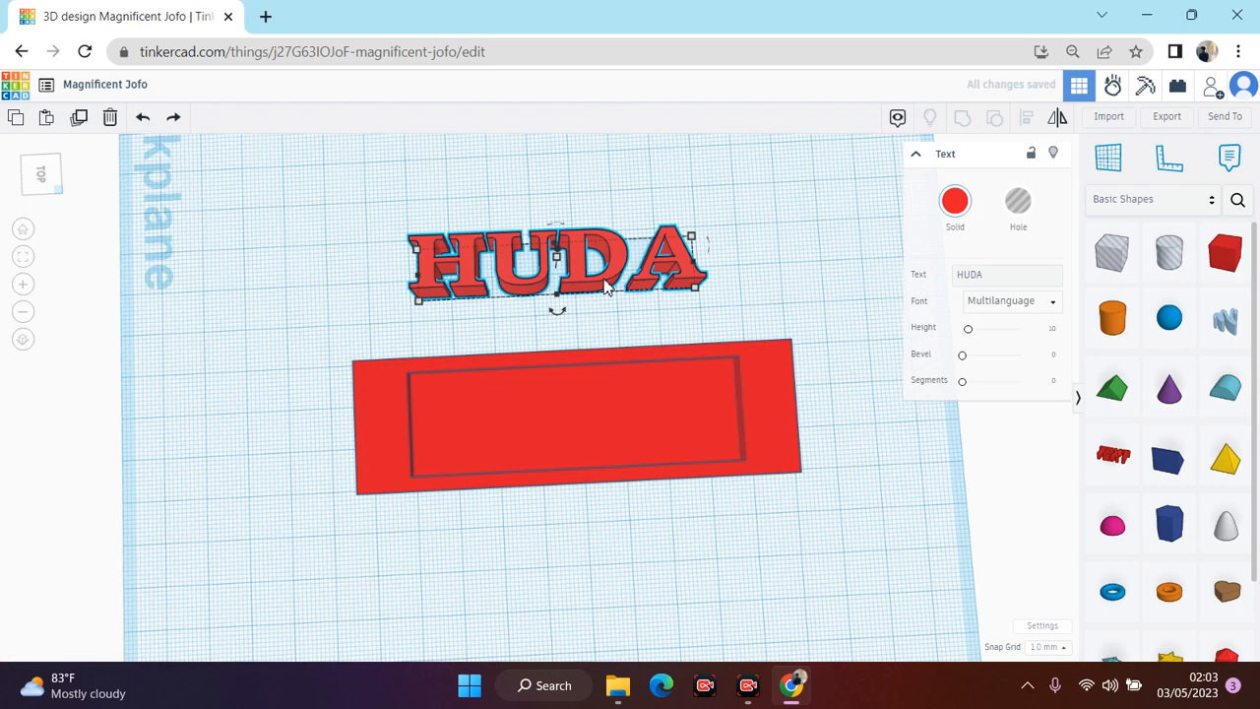
pyautogui.click(725, 377)
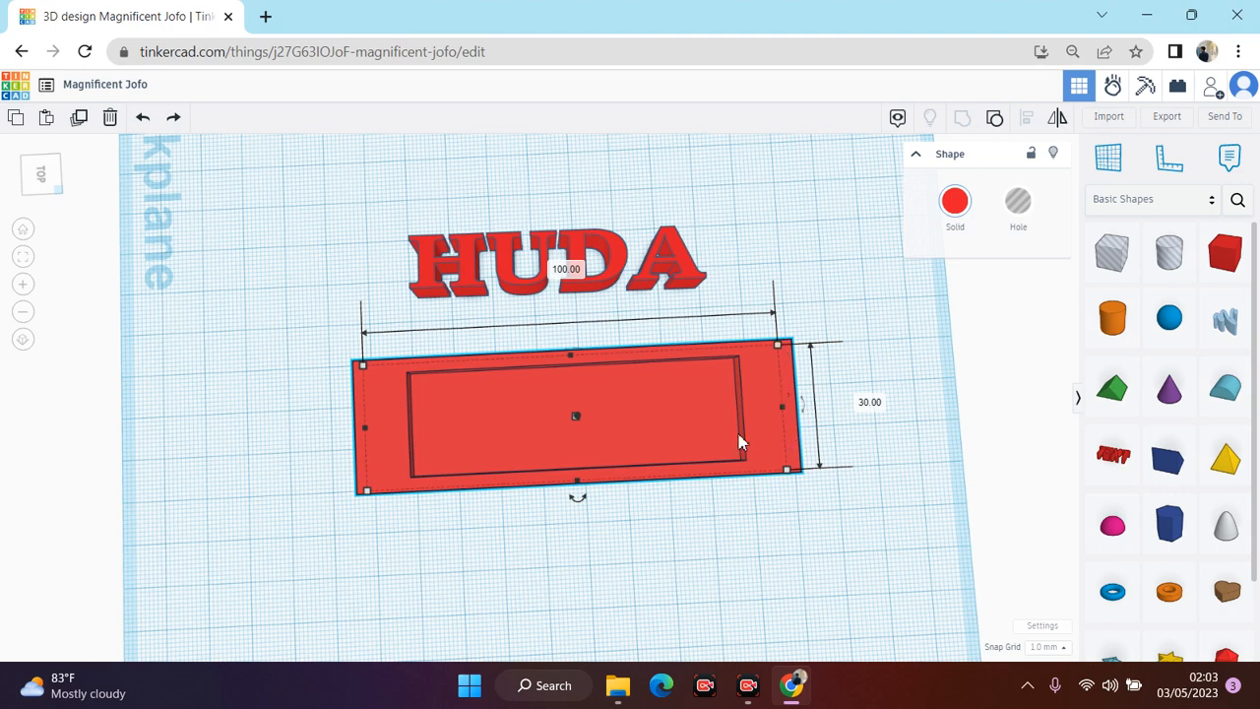
pyautogui.click(692, 276)
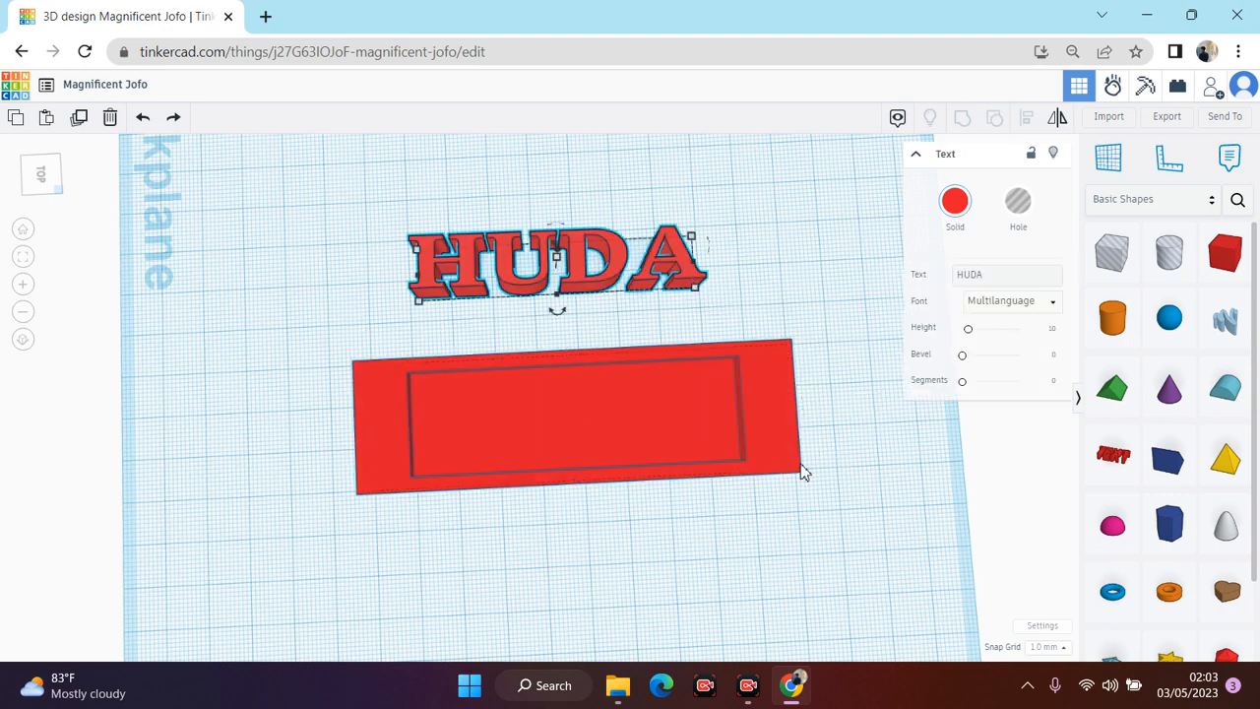
pyautogui.click(799, 468)
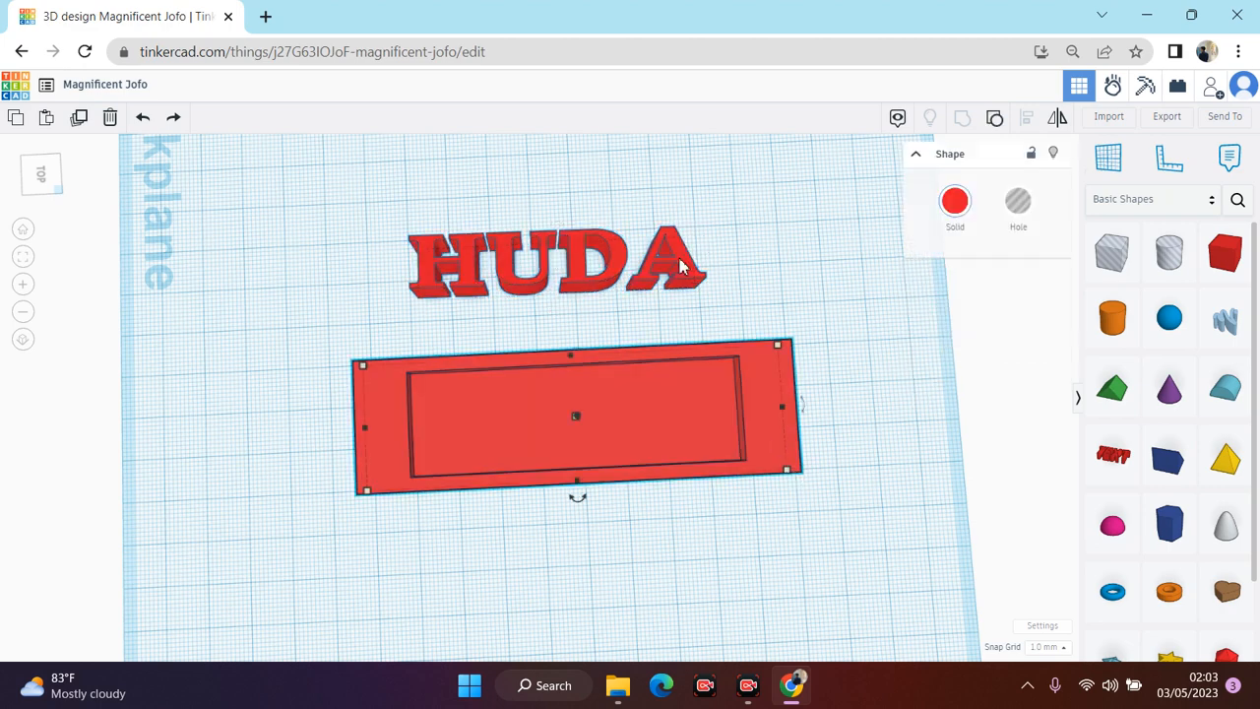
pyautogui.click(777, 346)
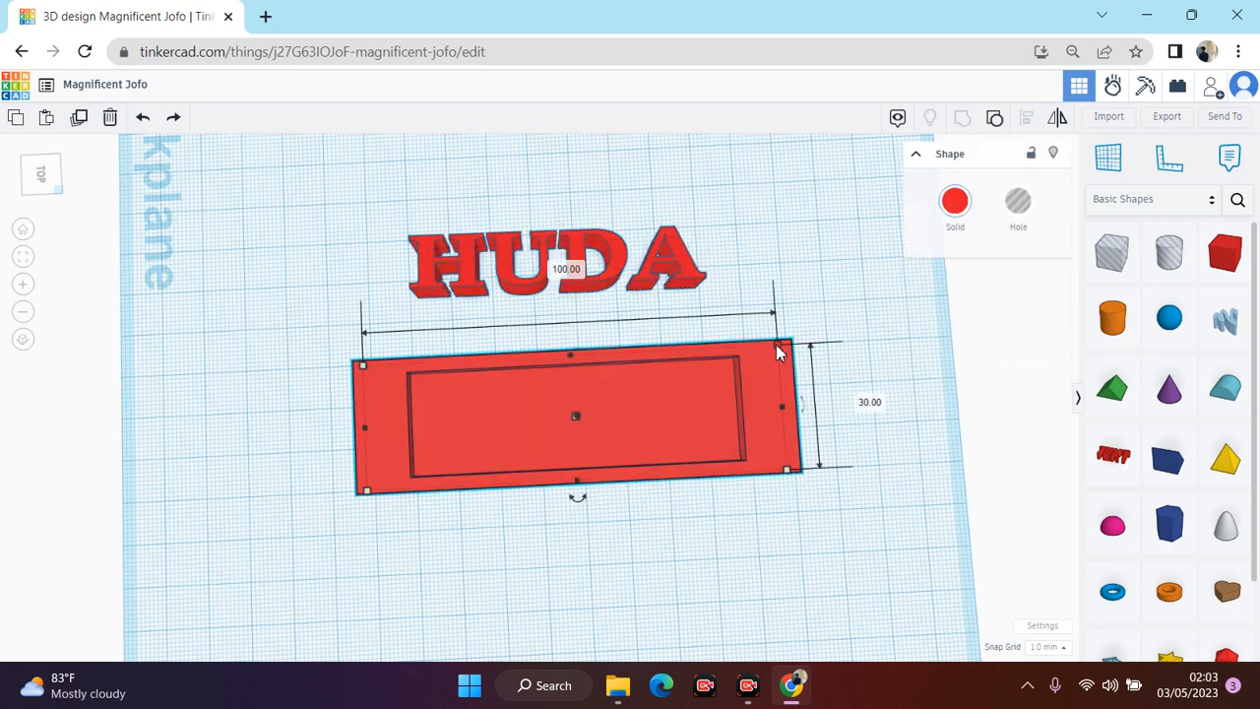
pyautogui.click(788, 471)
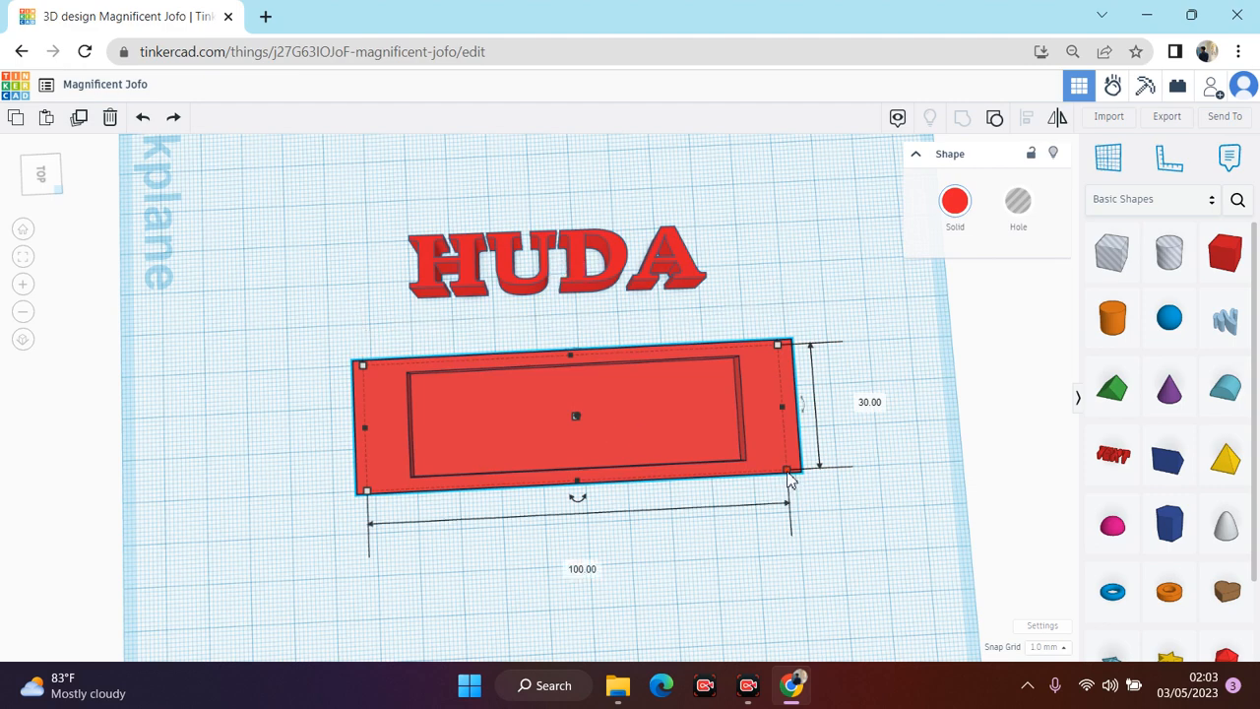
pyautogui.press('Escape')
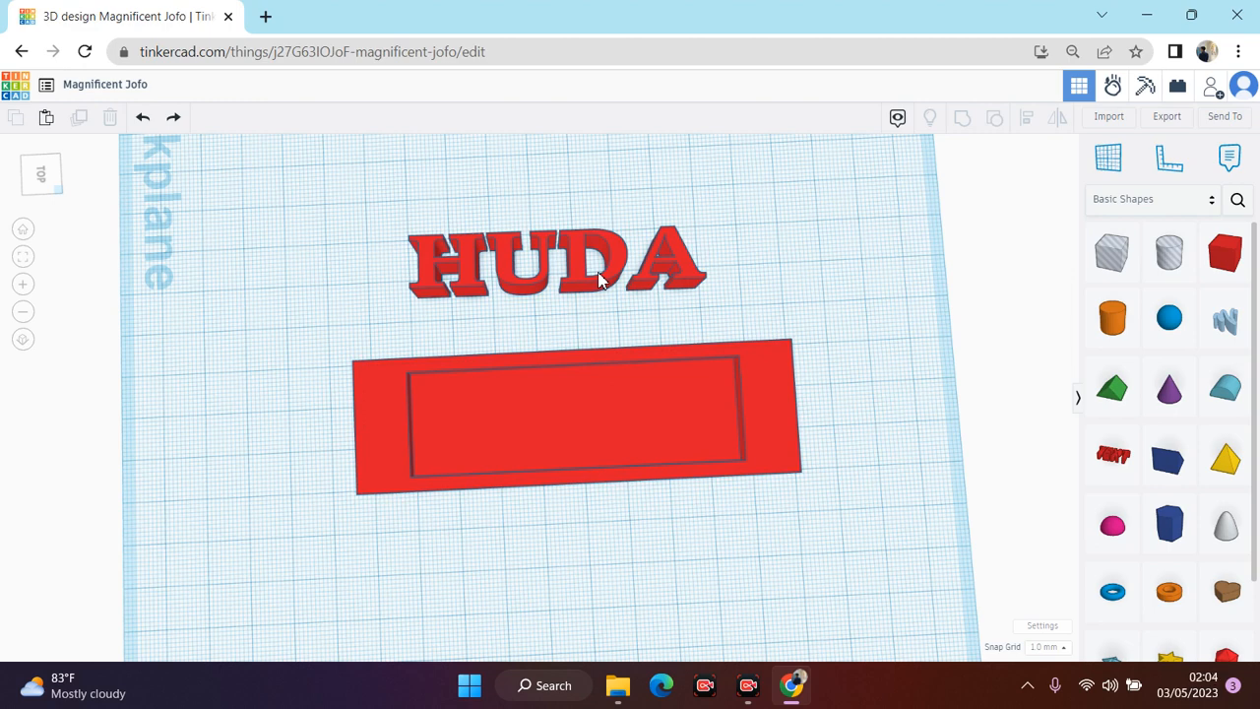
# Step: Try setting the shorter footprint dimension of the name text to 50 mm, and undo the change
pyautogui.click(601, 284)
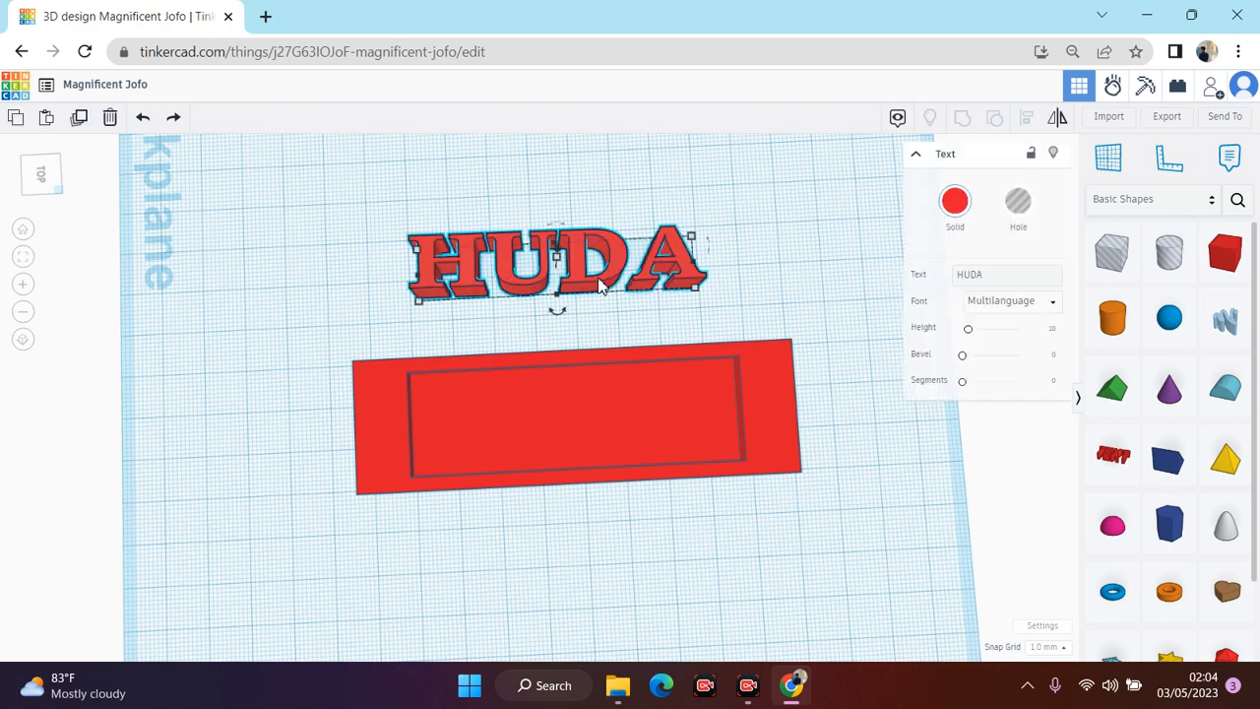
pyautogui.click(691, 238)
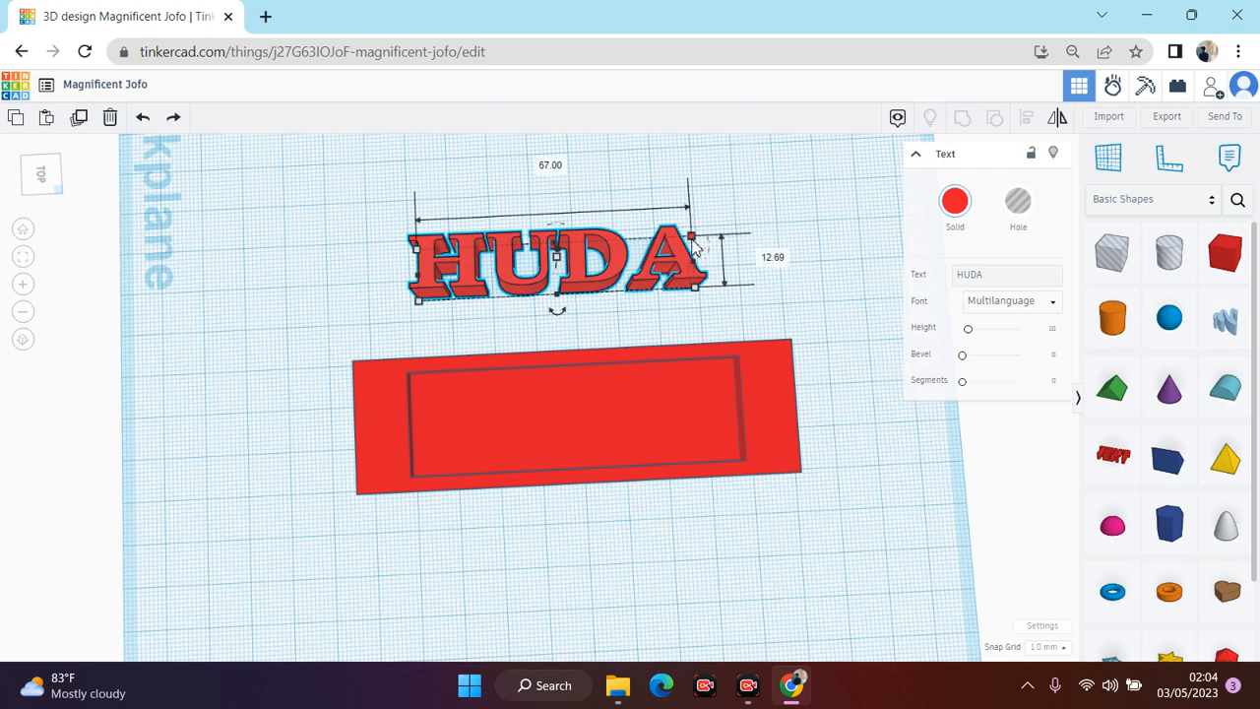
pyautogui.click(770, 258)
pyautogui.write('1')
pyautogui.write('0')
pyautogui.press('Return')
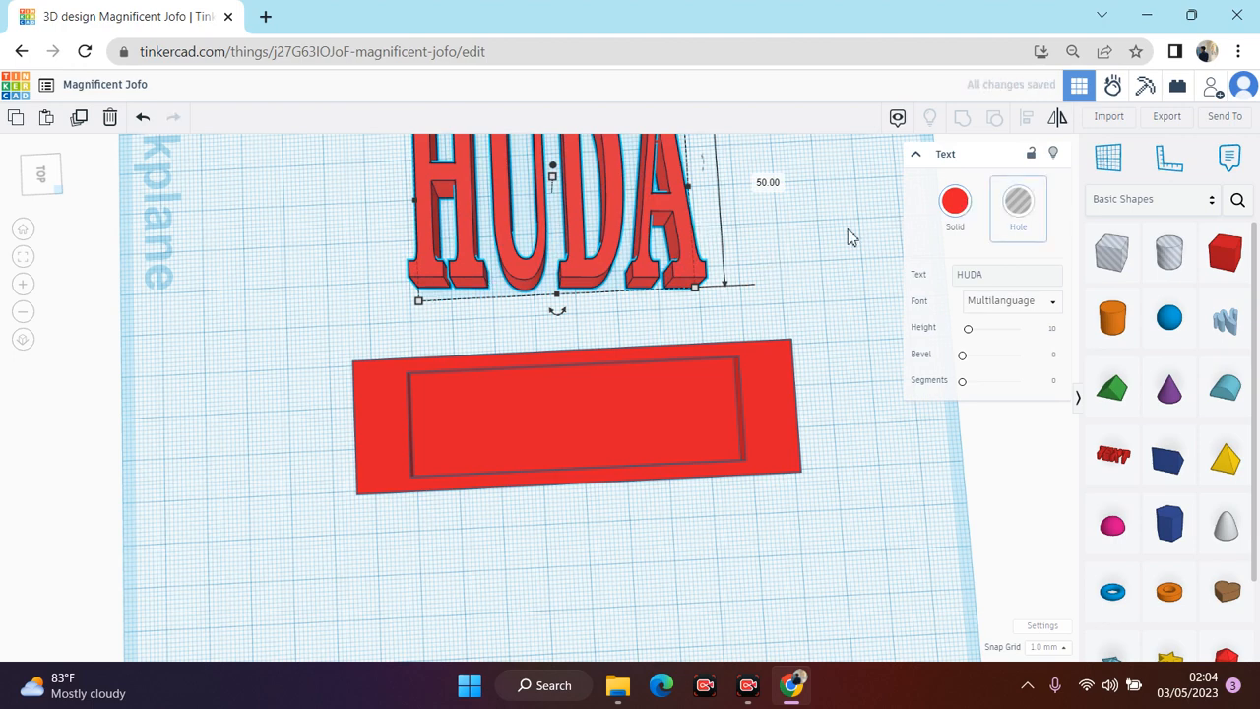
pyautogui.moveTo(422, 303)
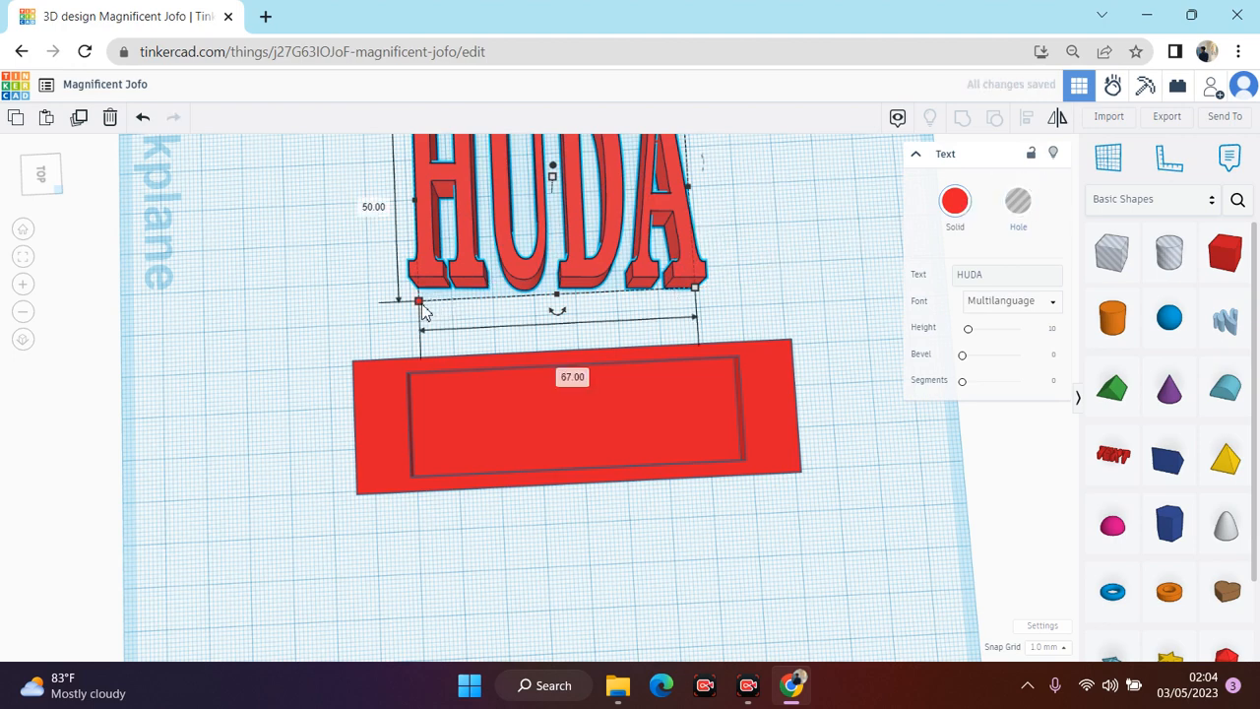
pyautogui.hotkey('ctrl', 'z')
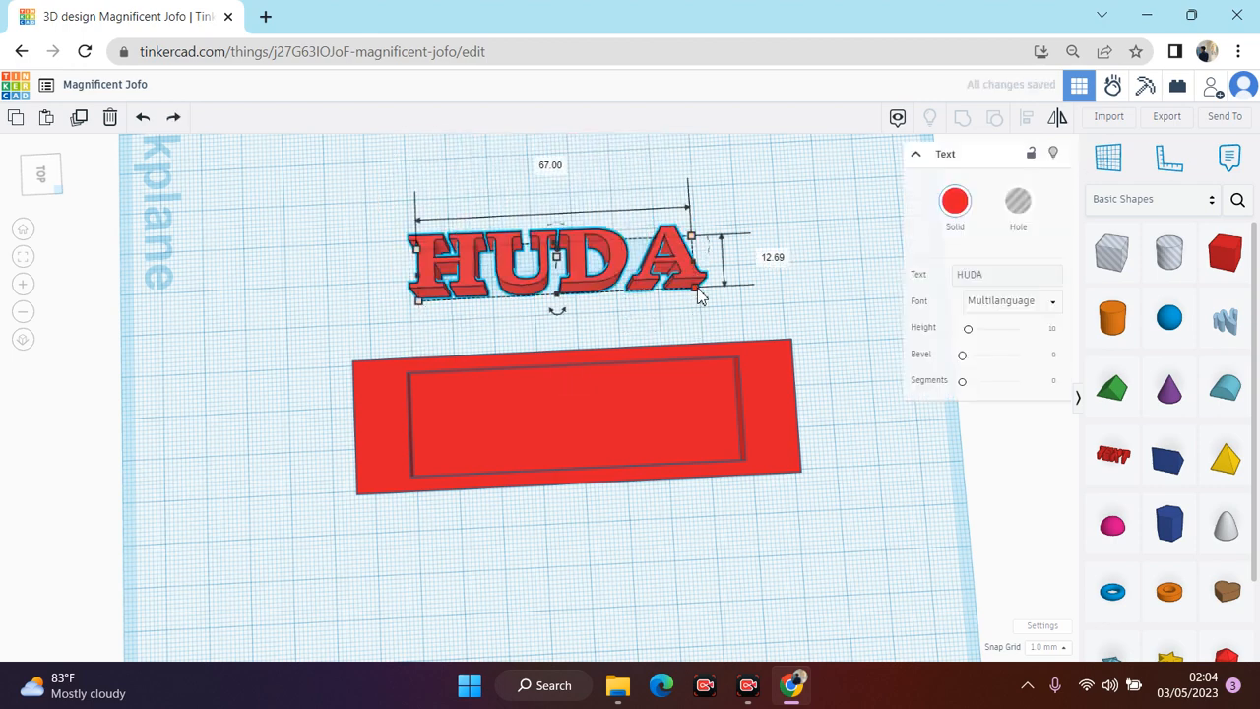
# Step: Set the name text's length to 50 mm and move it beside the middle of the base's long edge
pyautogui.click(558, 374)
pyautogui.press('Return')
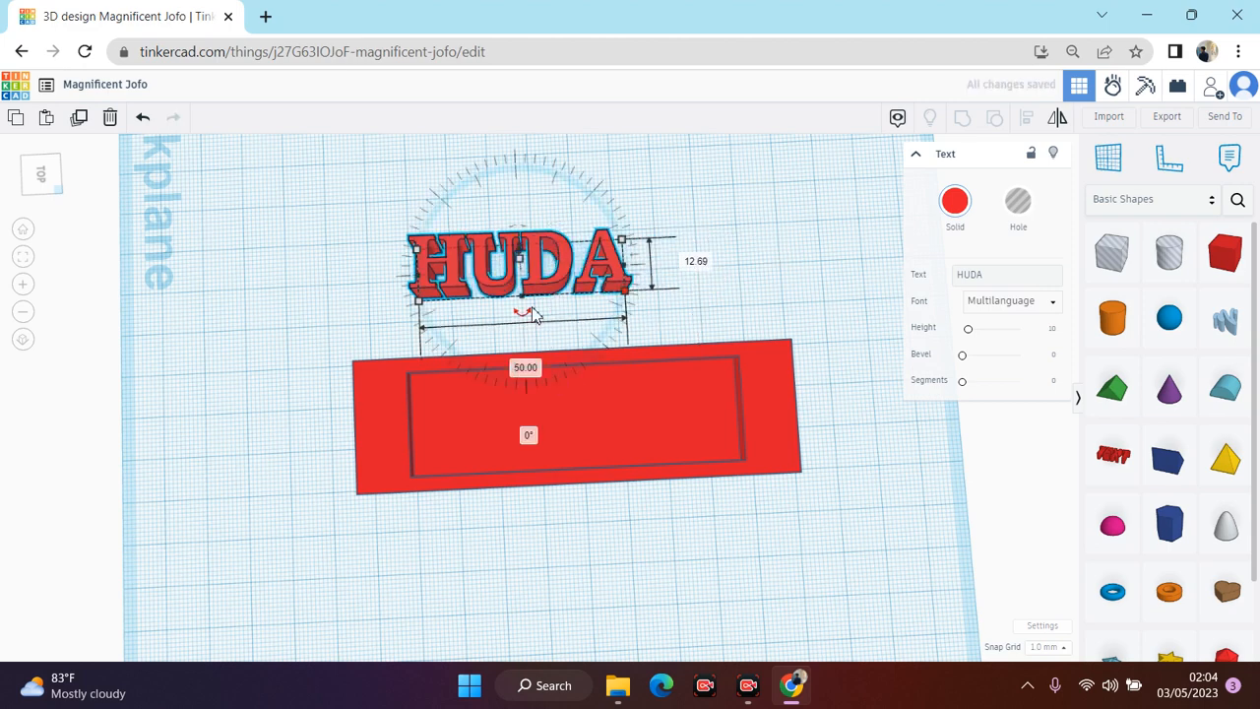
pyautogui.moveTo(547, 281); pyautogui.dragTo(588, 296)
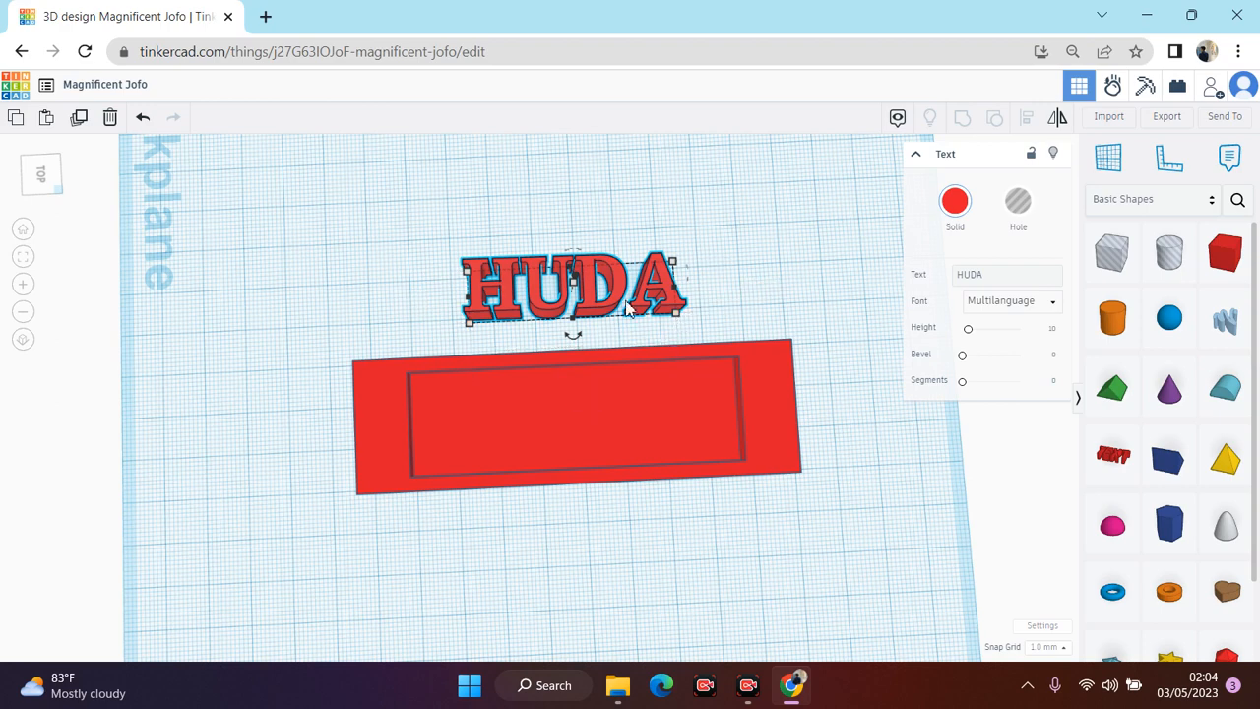
pyautogui.click(624, 248)
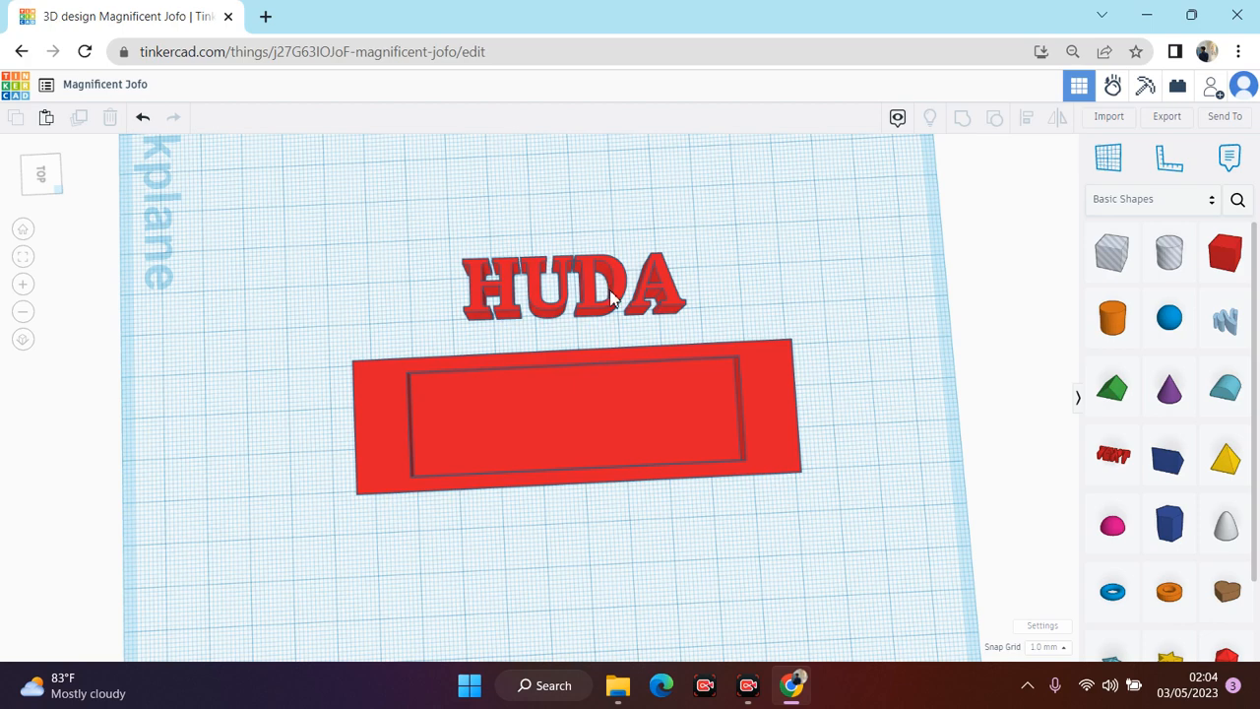
pyautogui.click(611, 298)
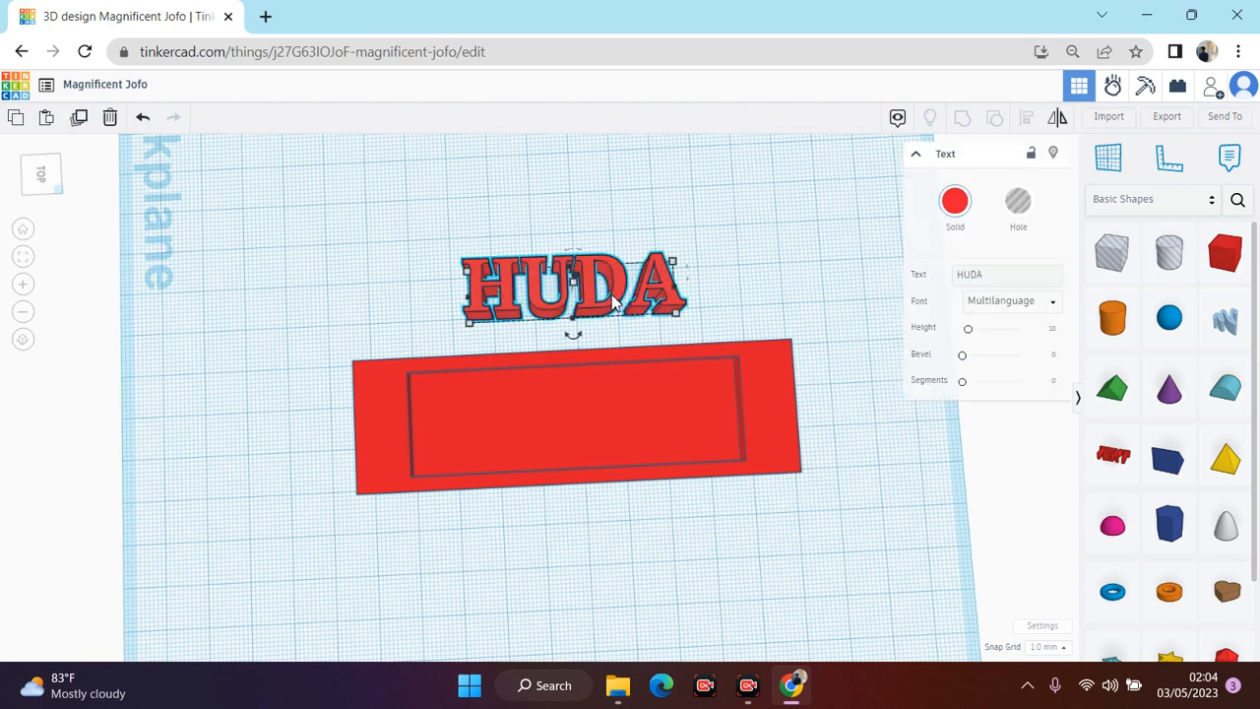
pyautogui.click(734, 247)
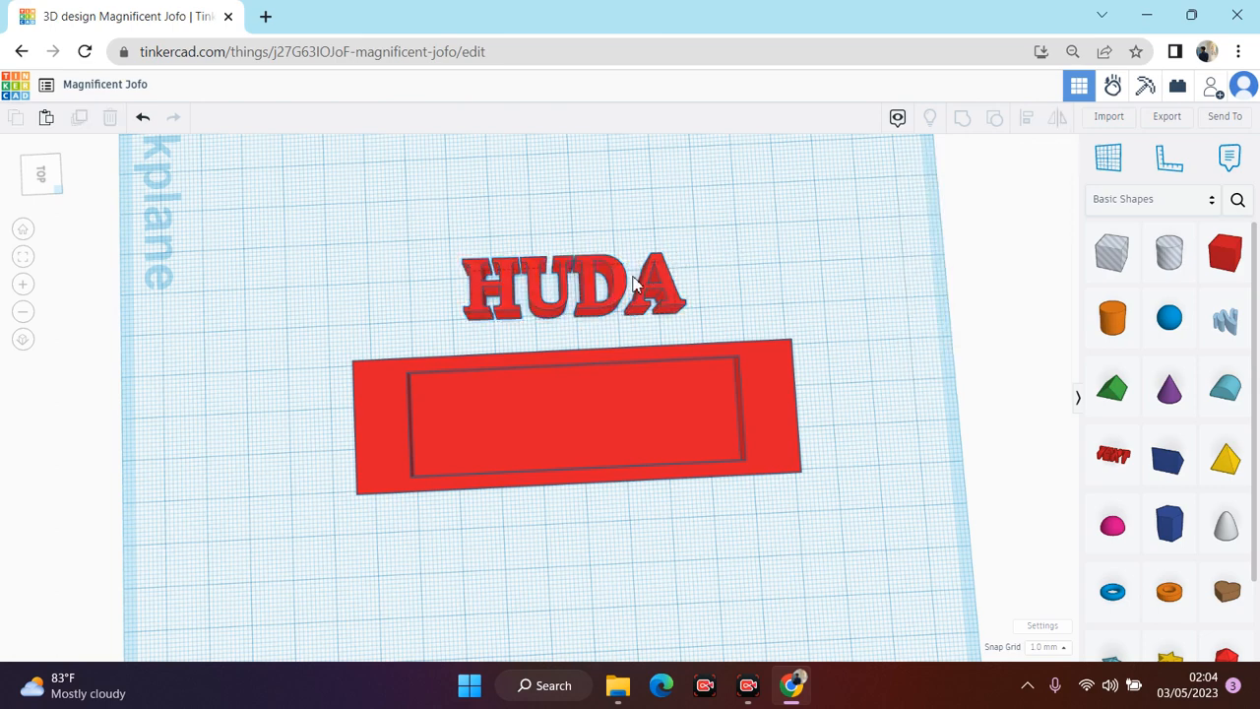
# Step: Align the name text and the recessed base on their centres along the base's shorter direction
pyautogui.click(616, 288)
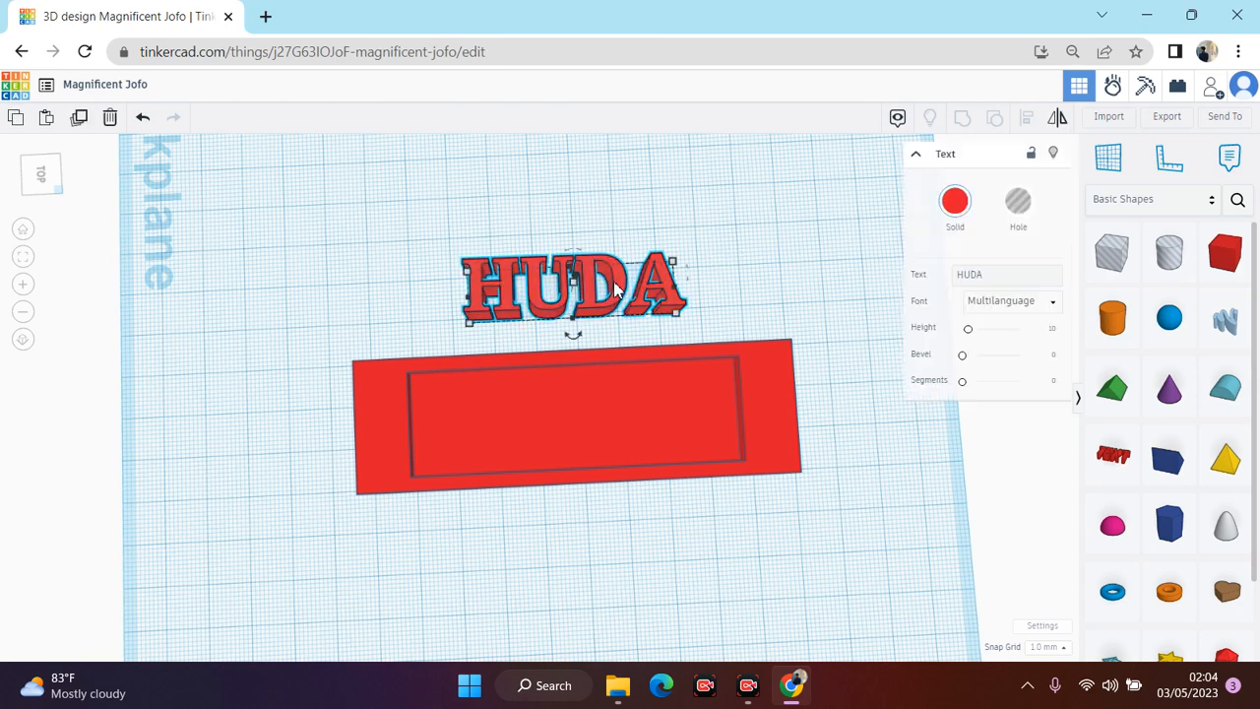
pyautogui.keyDown('shift'); pyautogui.click(617, 425); pyautogui.keyUp('shift')
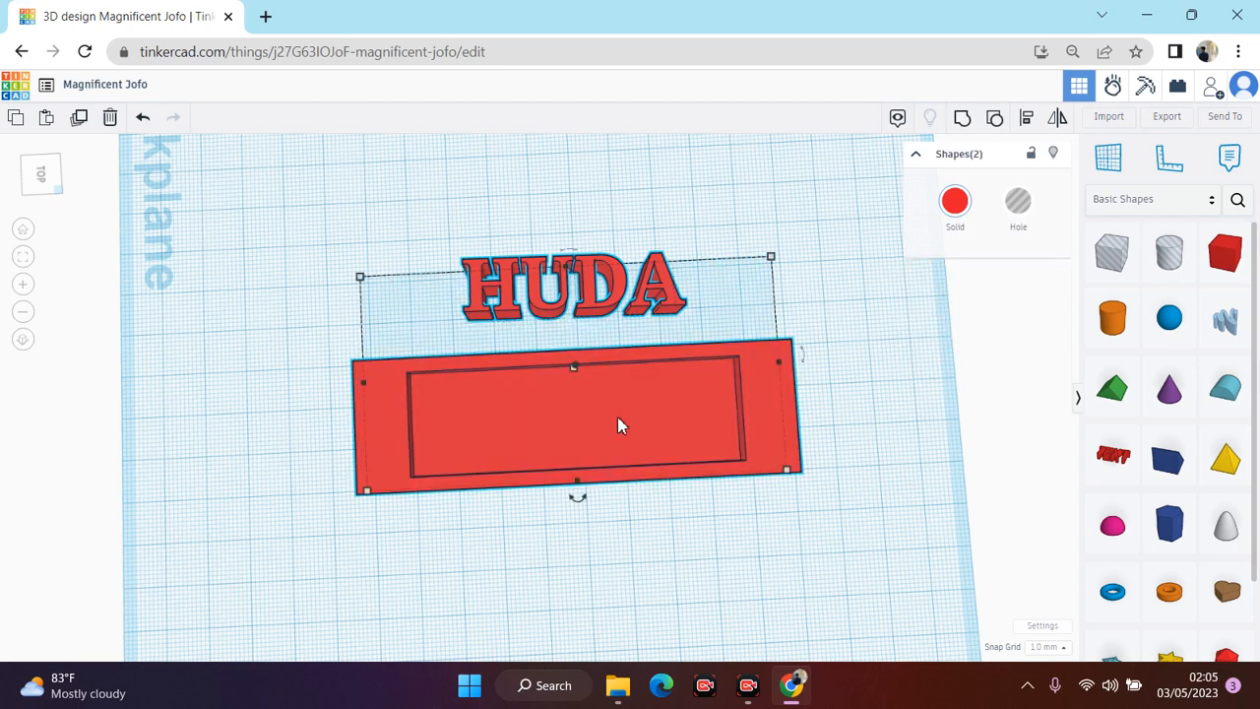
pyautogui.click(1028, 124)
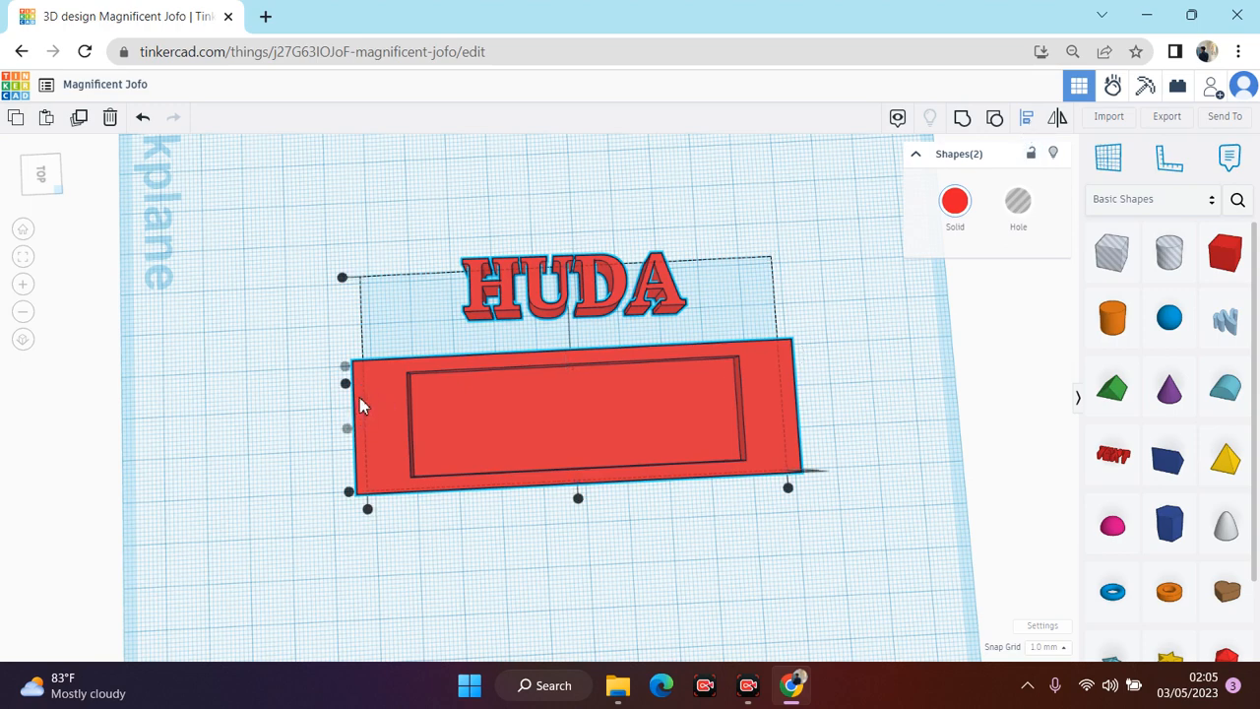
pyautogui.moveTo(347, 429)
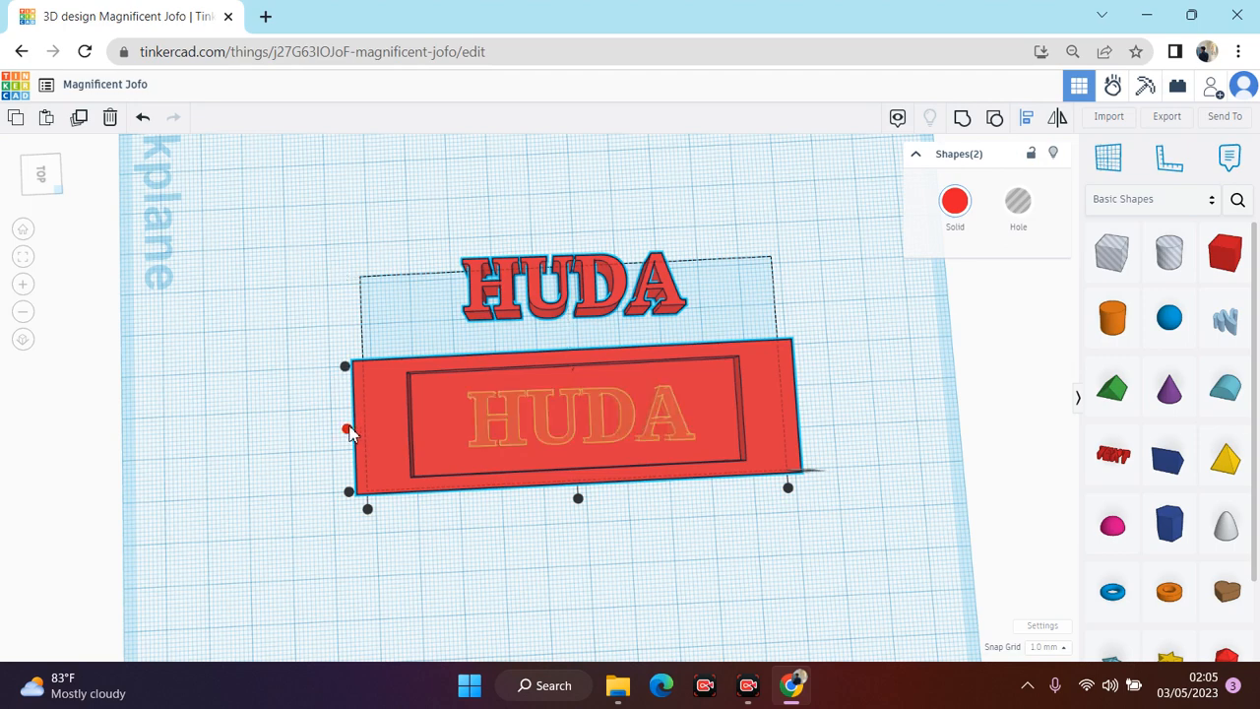
pyautogui.click(348, 429)
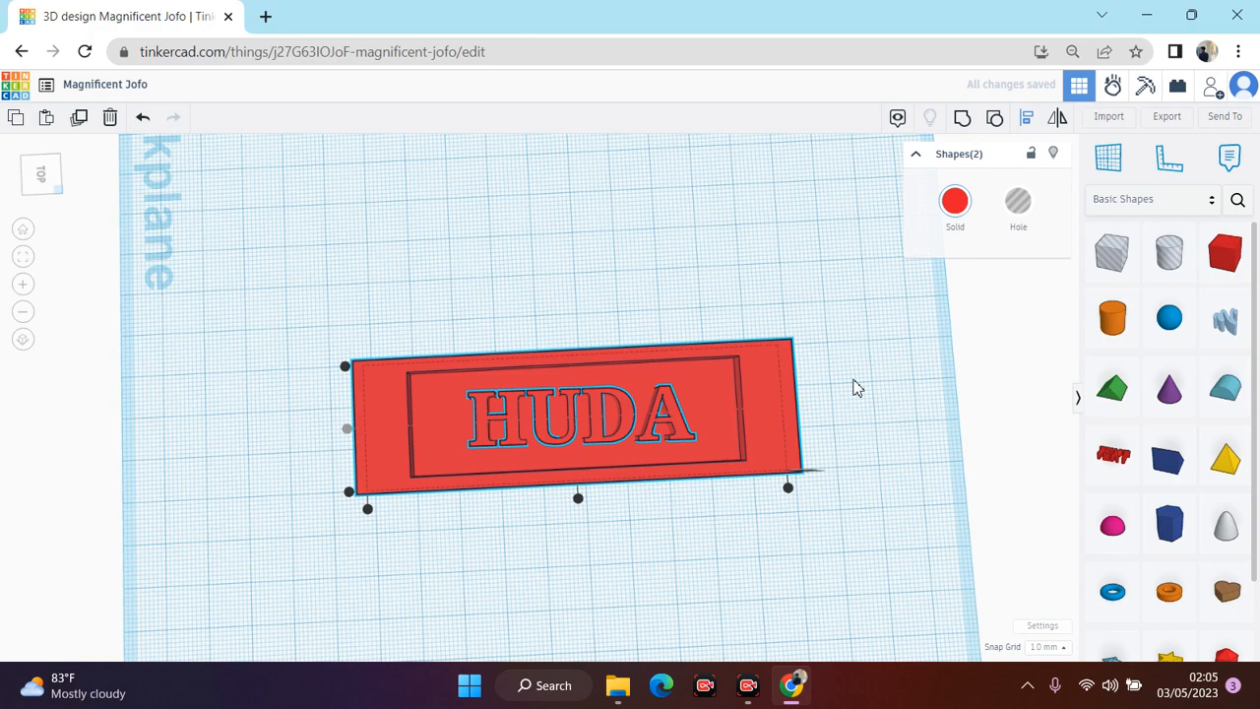
pyautogui.click(855, 387)
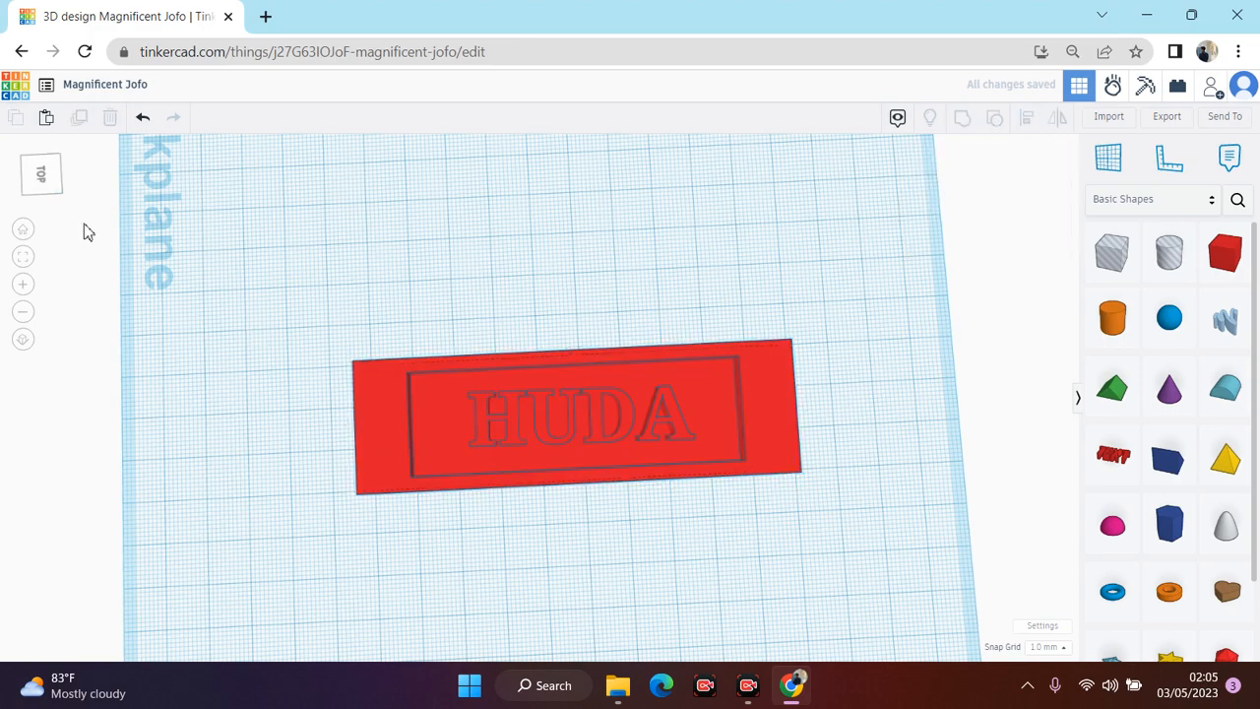
# Step: Try recolouring the recessed base yellow, and undo the colour change
pyautogui.click(55, 174)
pyautogui.moveTo(53, 168); pyautogui.dragTo(52, 171)
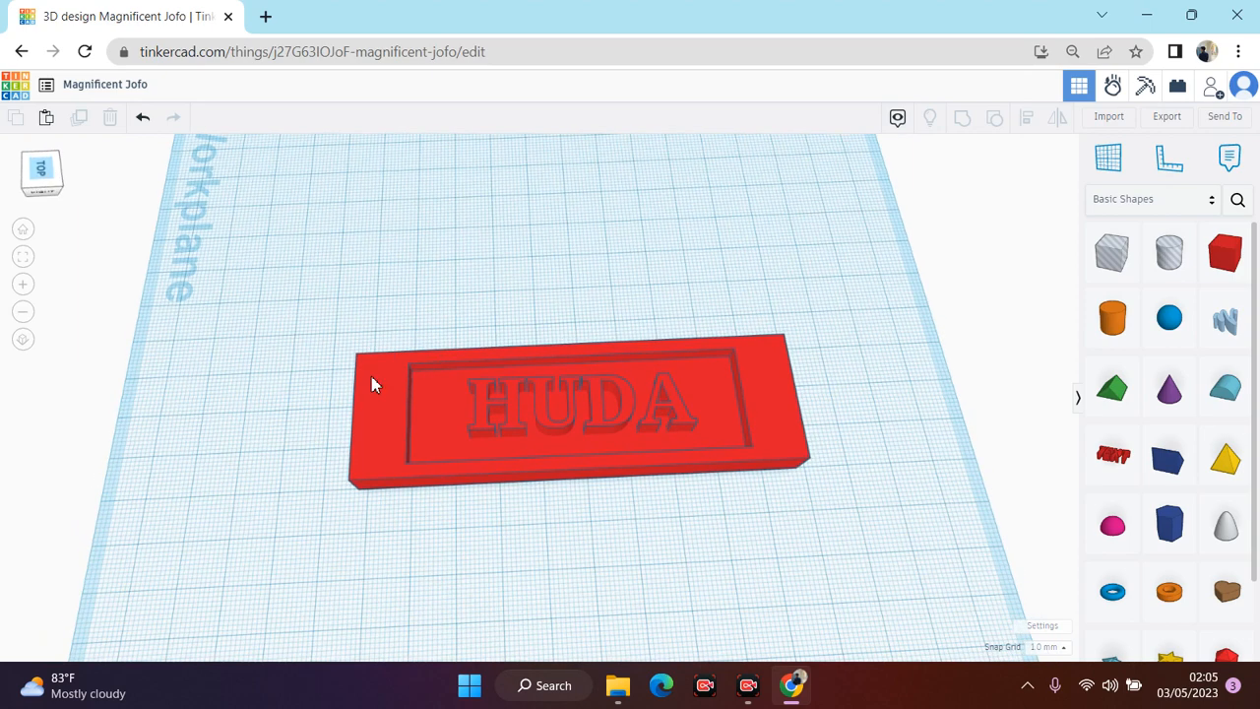
pyautogui.click(534, 425)
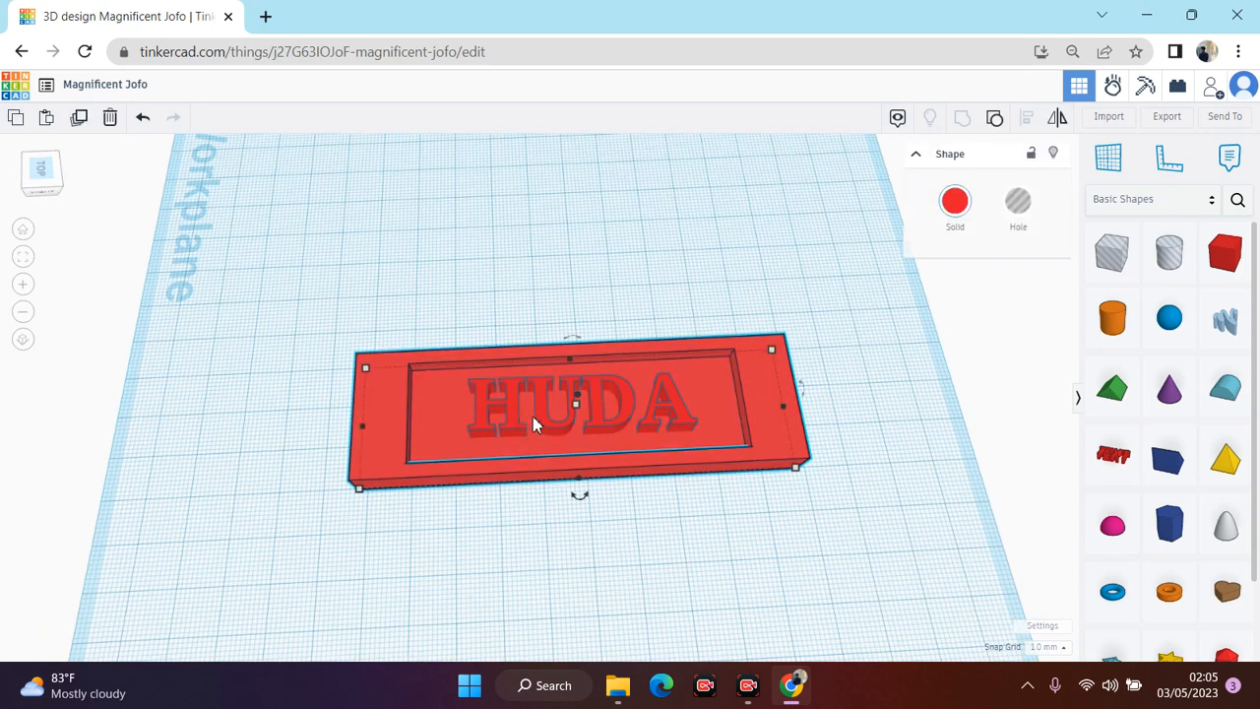
pyautogui.click(954, 201)
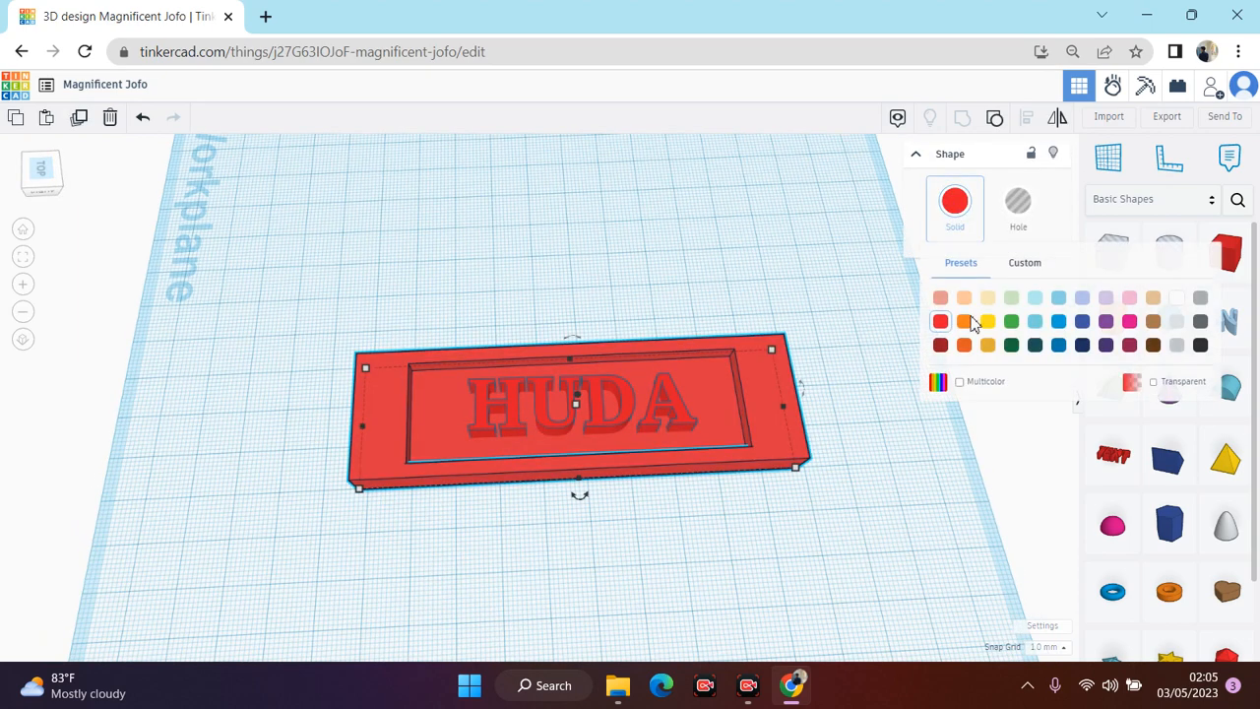
pyautogui.click(987, 322)
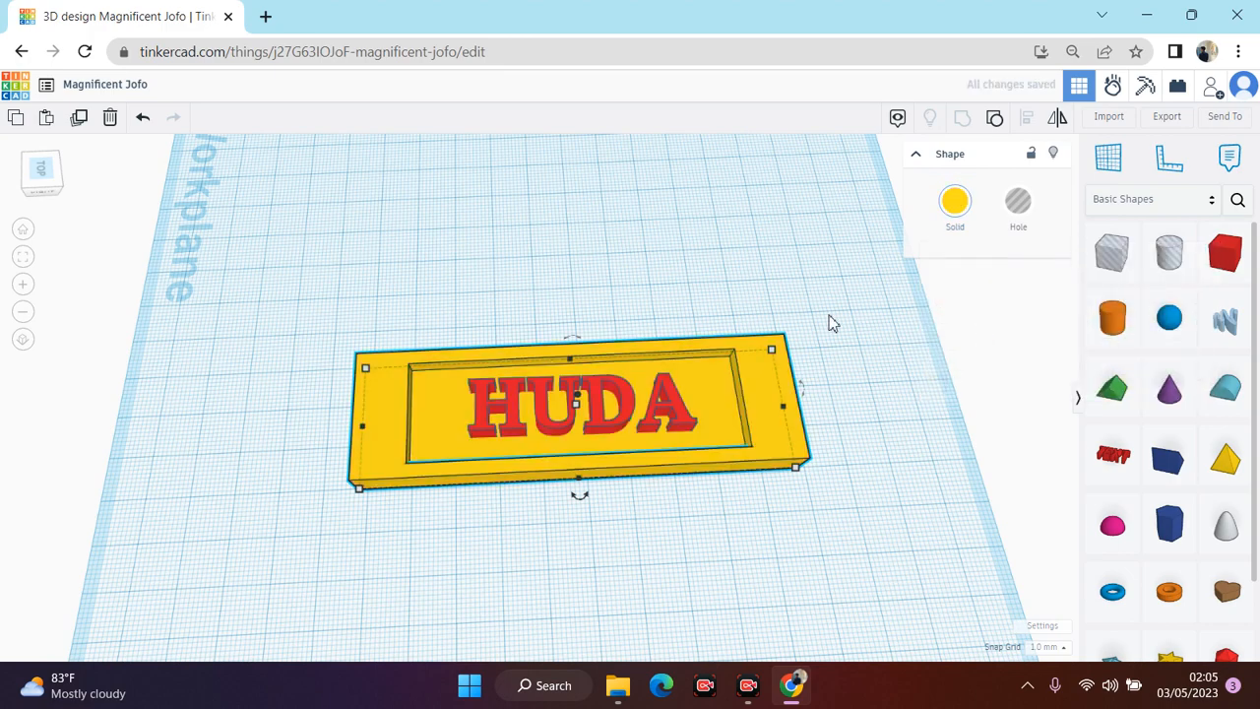
pyautogui.hotkey('ctrl', 'z')
pyautogui.click(863, 368)
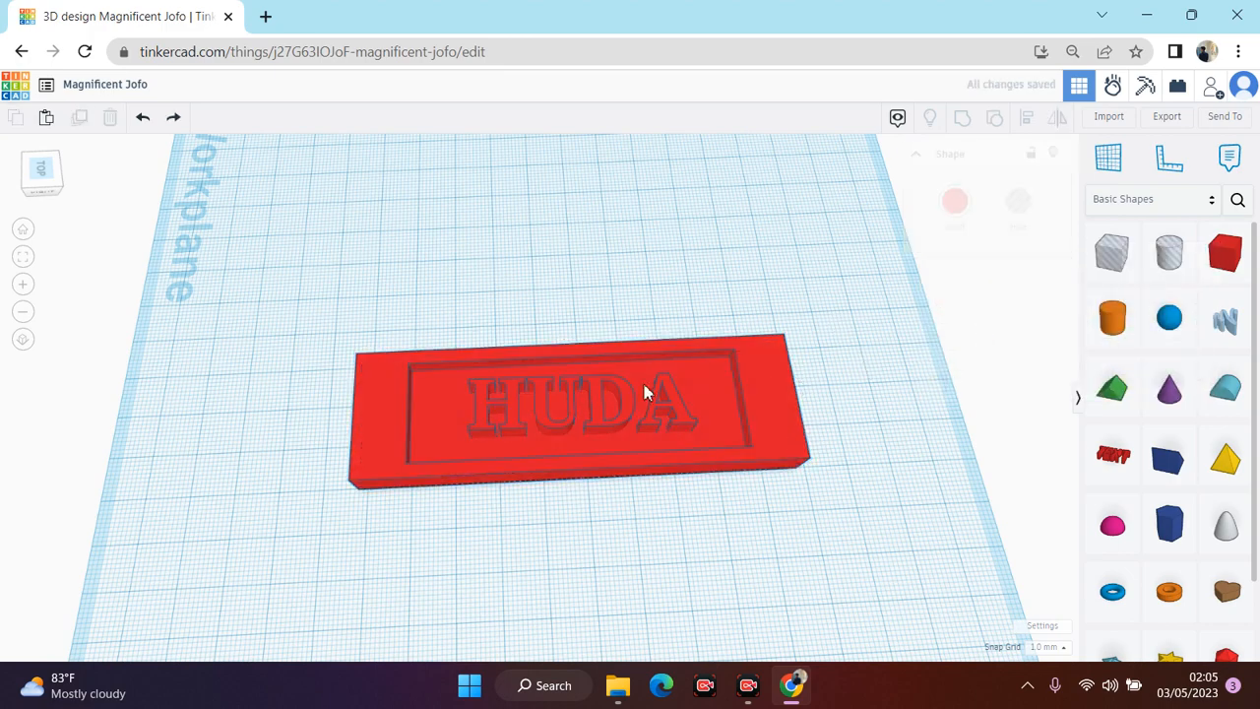
# Step: Recolour the name text inside the recess yellow
pyautogui.click(613, 412)
pyautogui.click(613, 420)
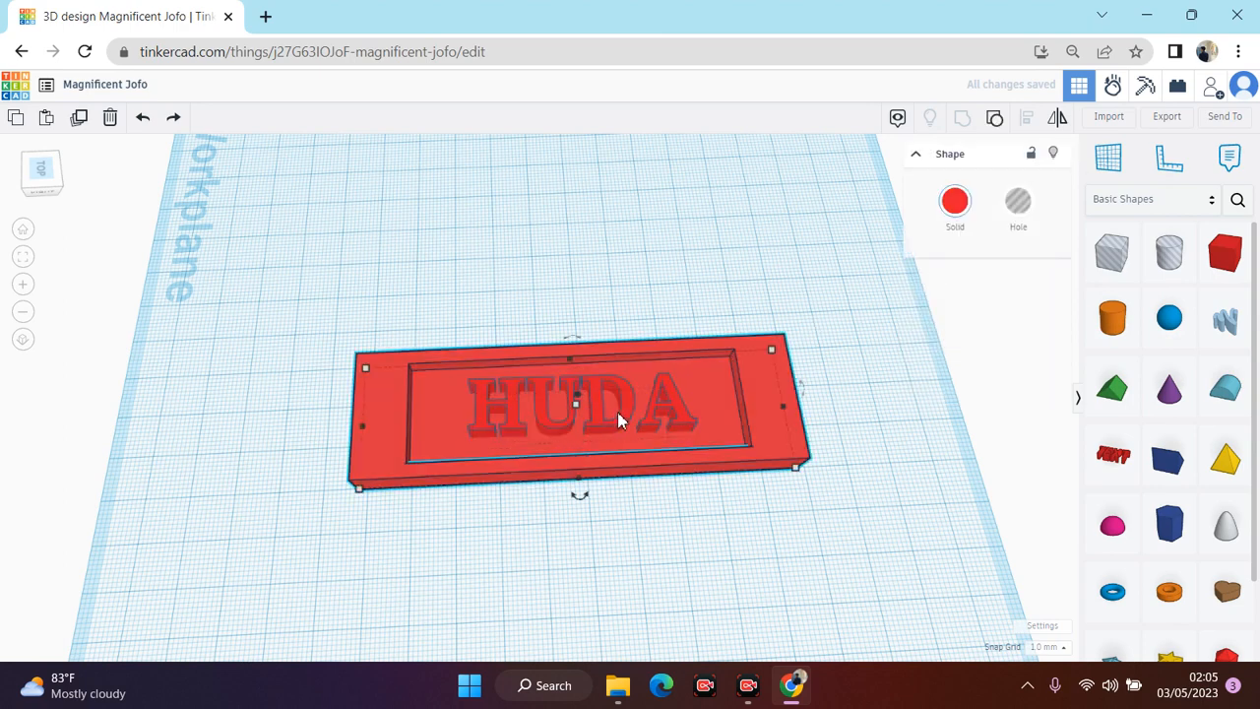
pyautogui.click(620, 411)
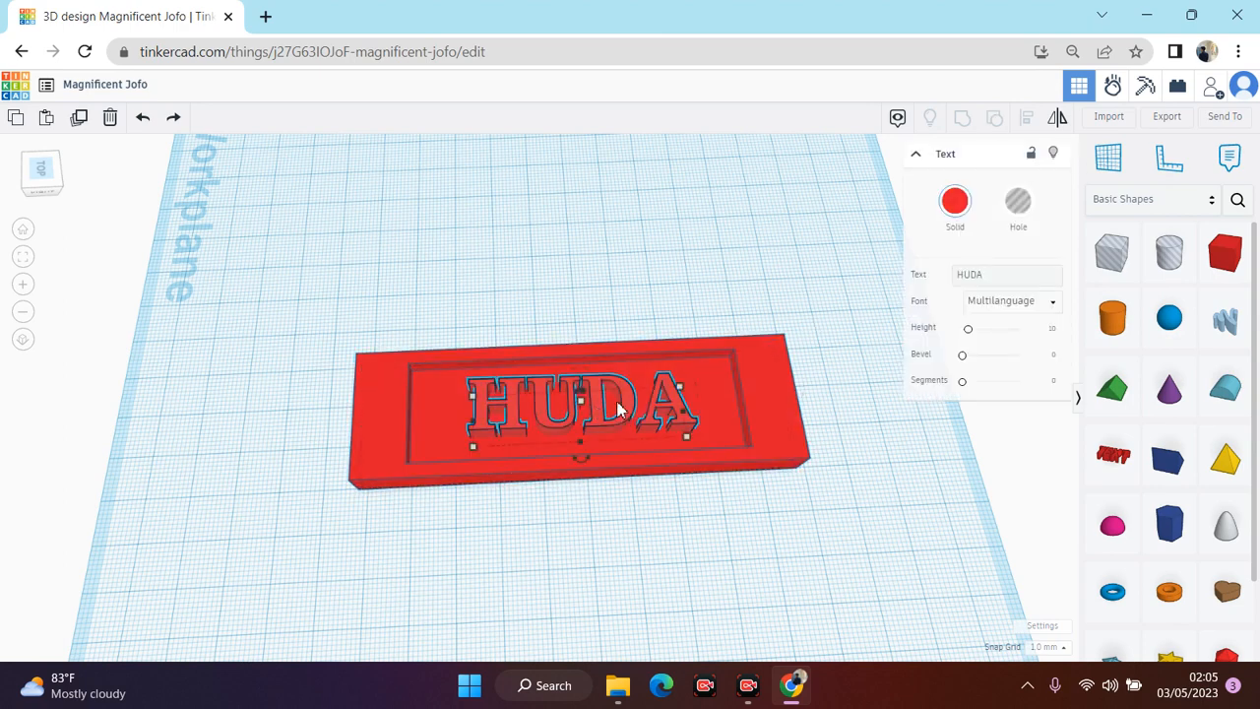
pyautogui.click(954, 205)
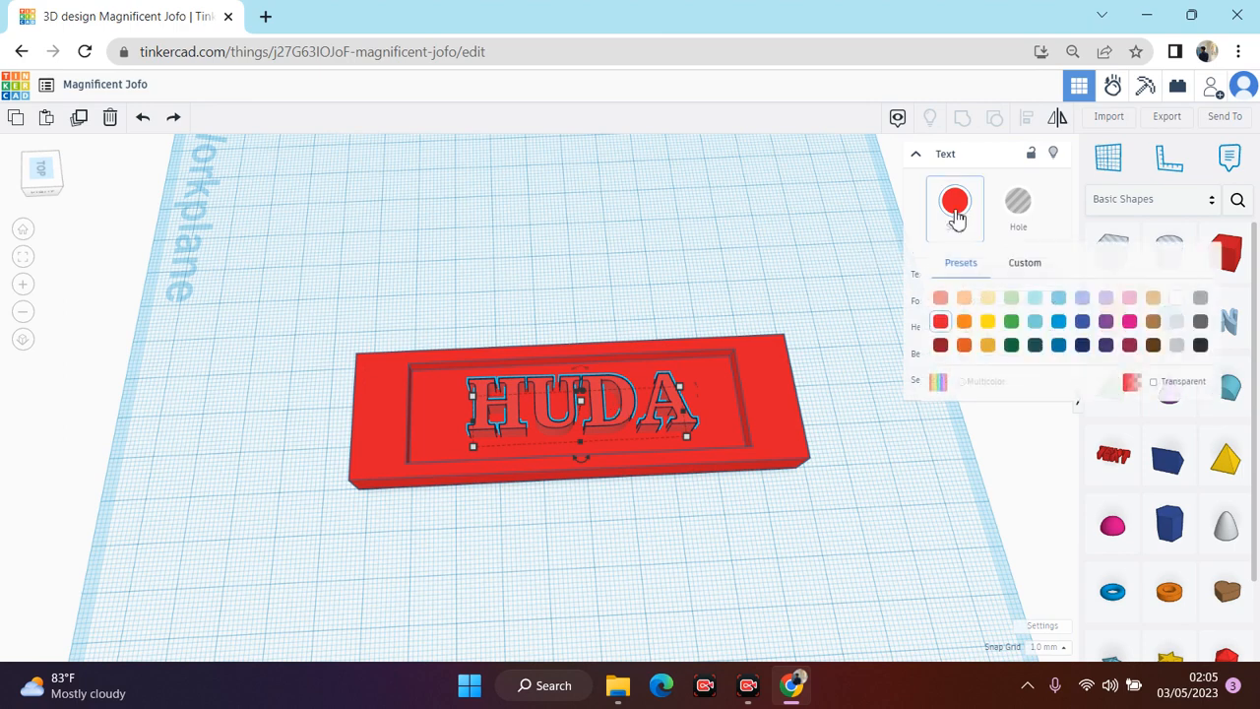
pyautogui.click(987, 323)
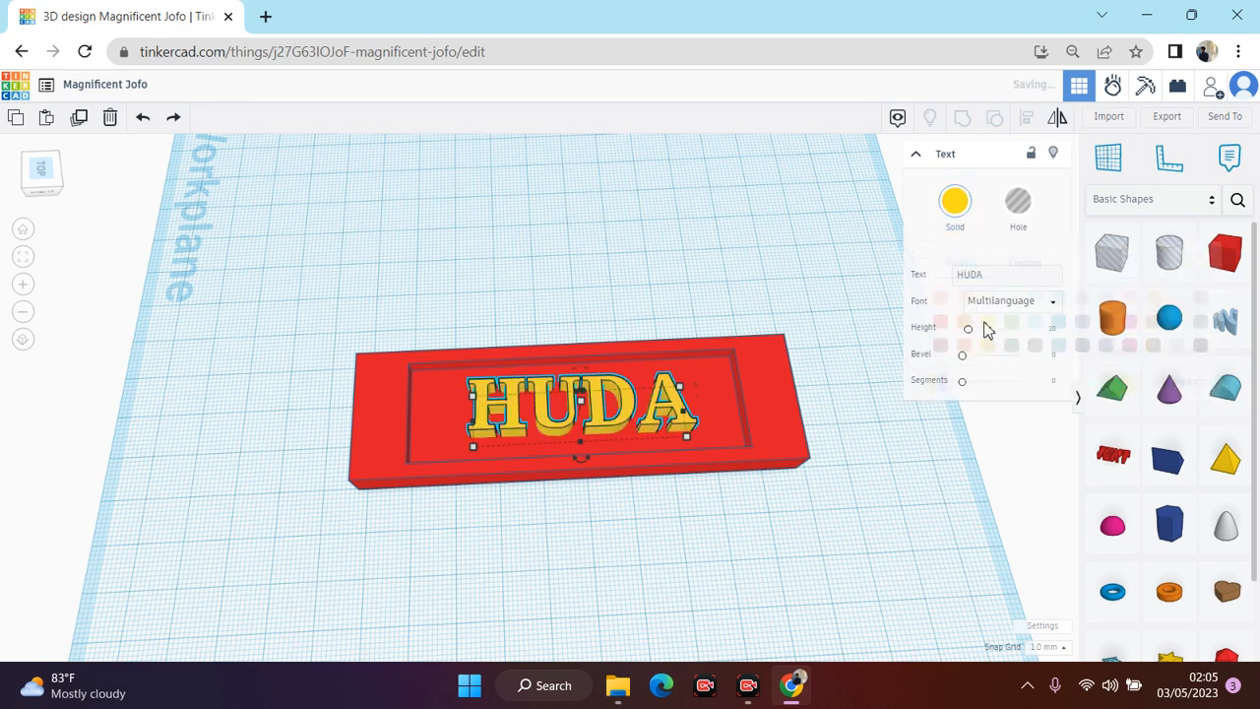
pyautogui.click(827, 436)
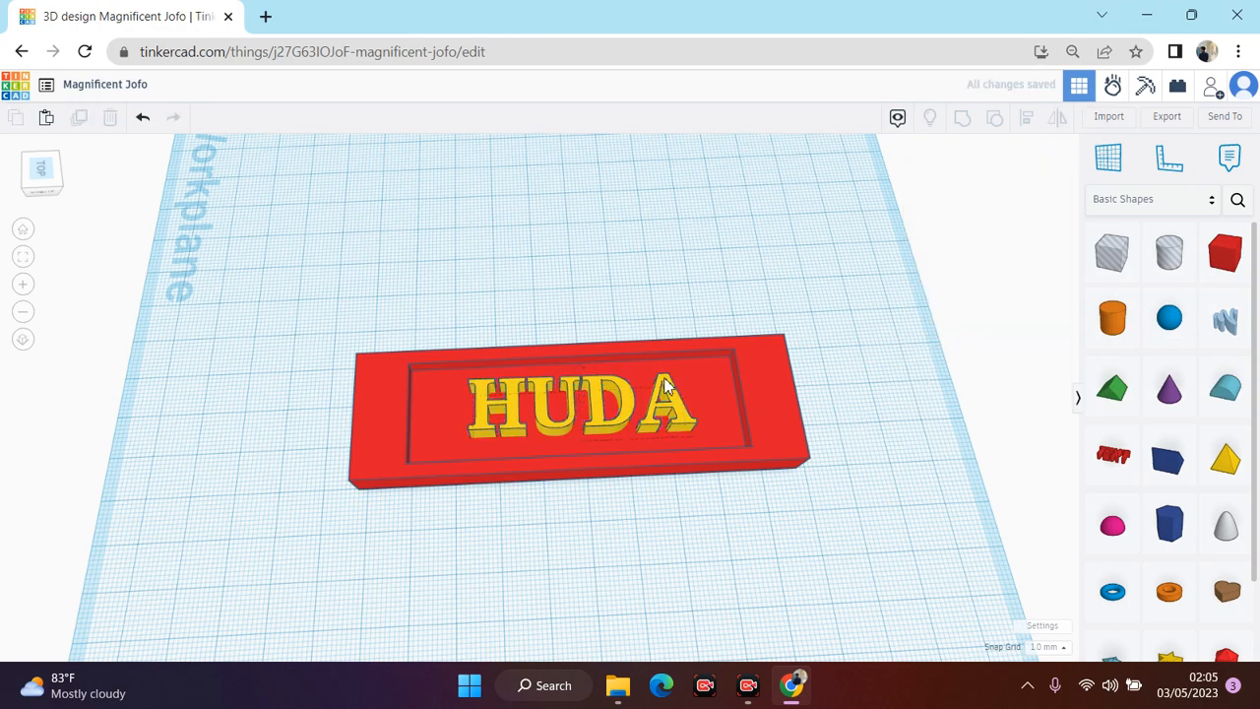
# Step: Examine the recoloured nameplate from the side and from above to check how the text sits in the recess
pyautogui.click(38, 164)
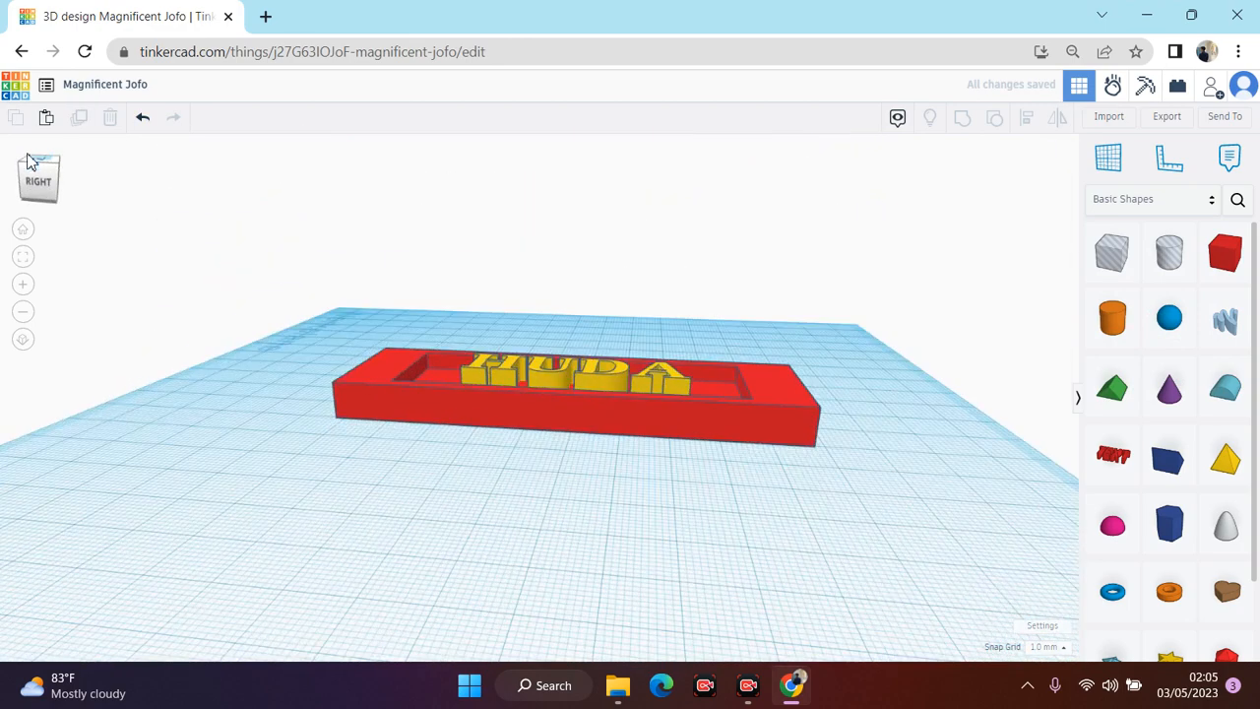
pyautogui.click(32, 161)
pyautogui.click(36, 173)
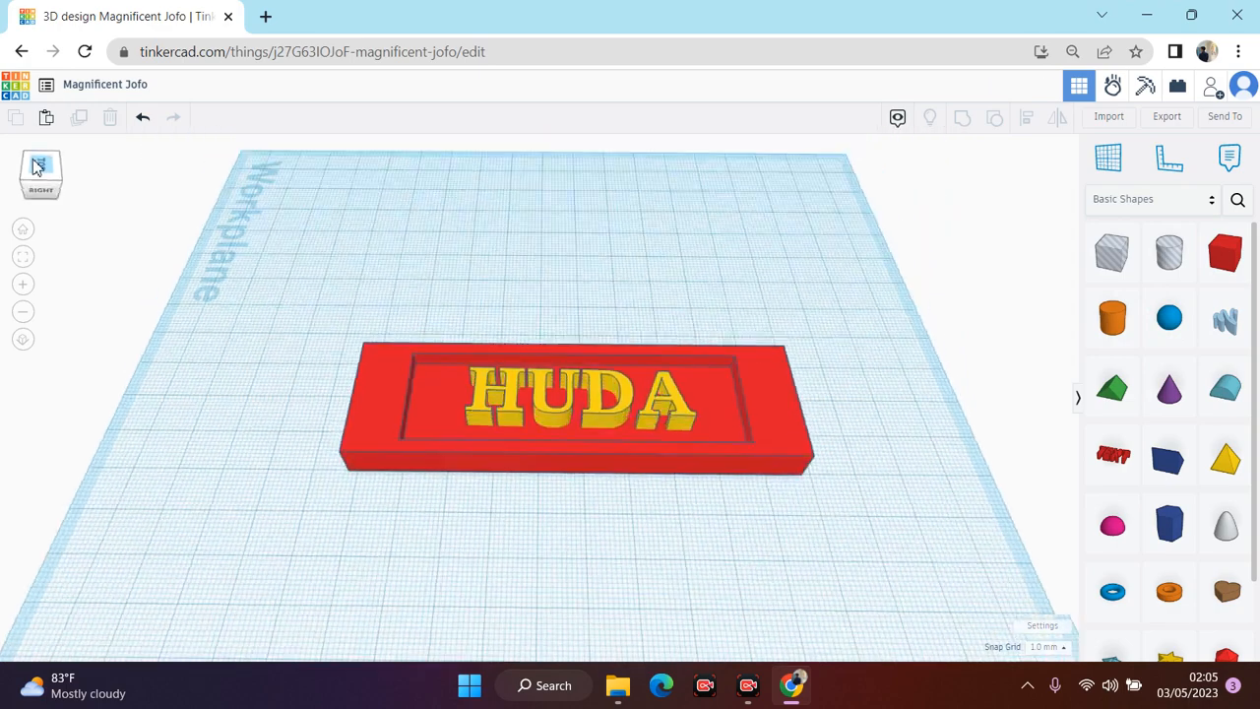
pyautogui.click(35, 162)
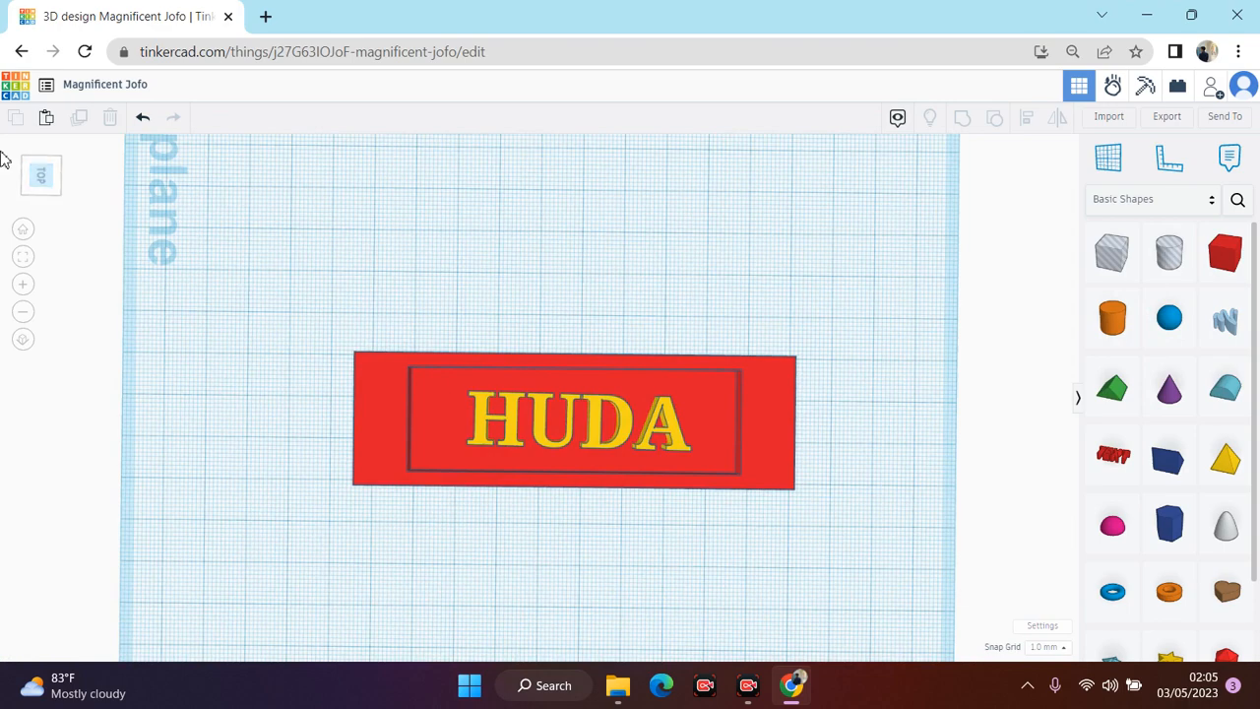
pyautogui.click(37, 172)
pyautogui.click(35, 171)
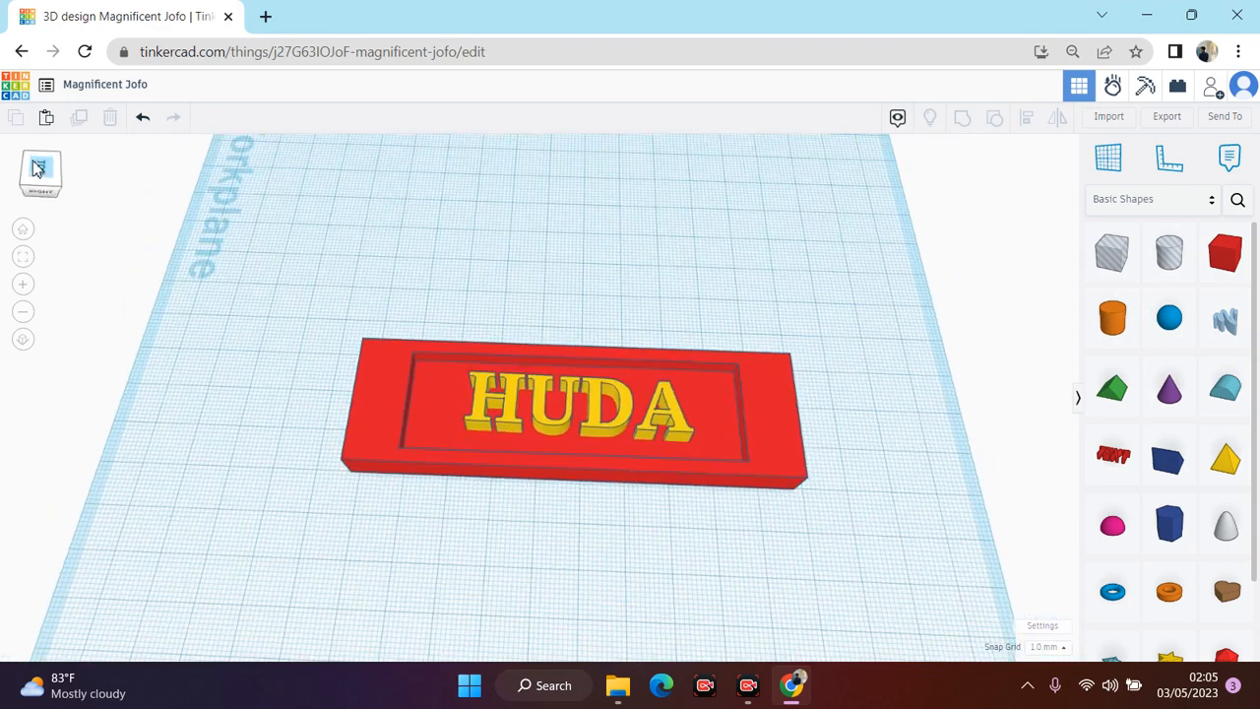
pyautogui.click(35, 169)
pyautogui.click(35, 163)
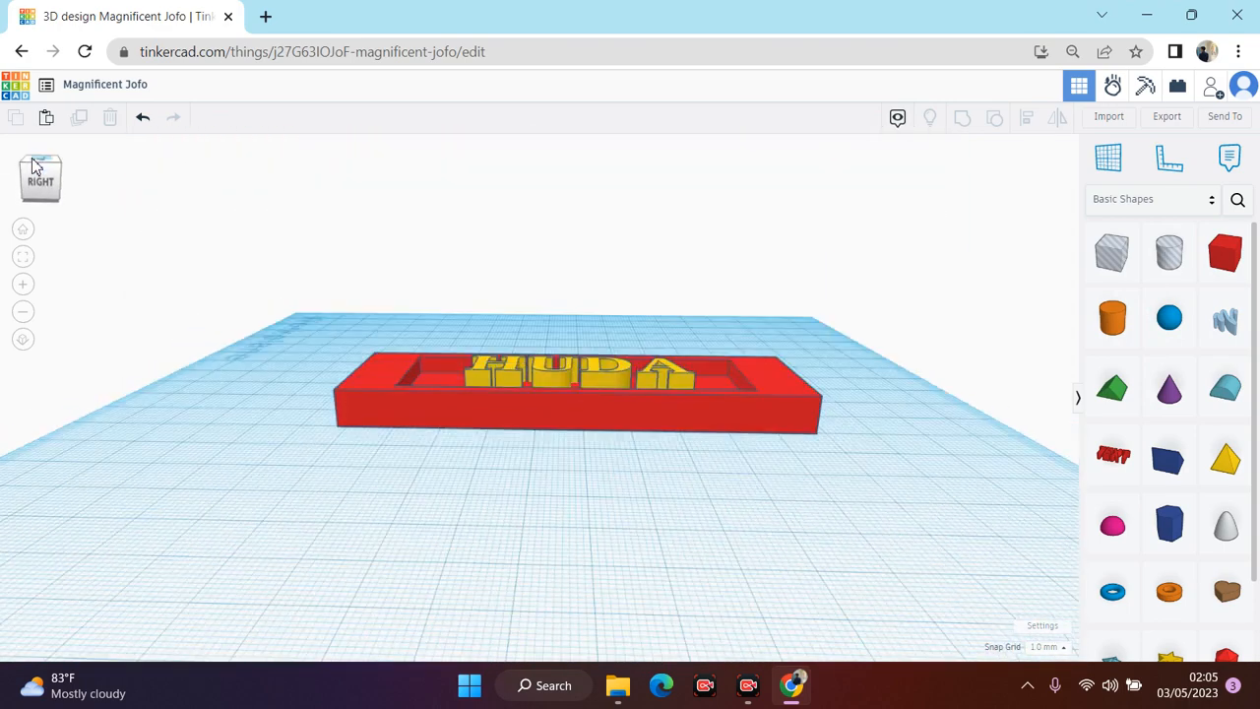
pyautogui.click(35, 165)
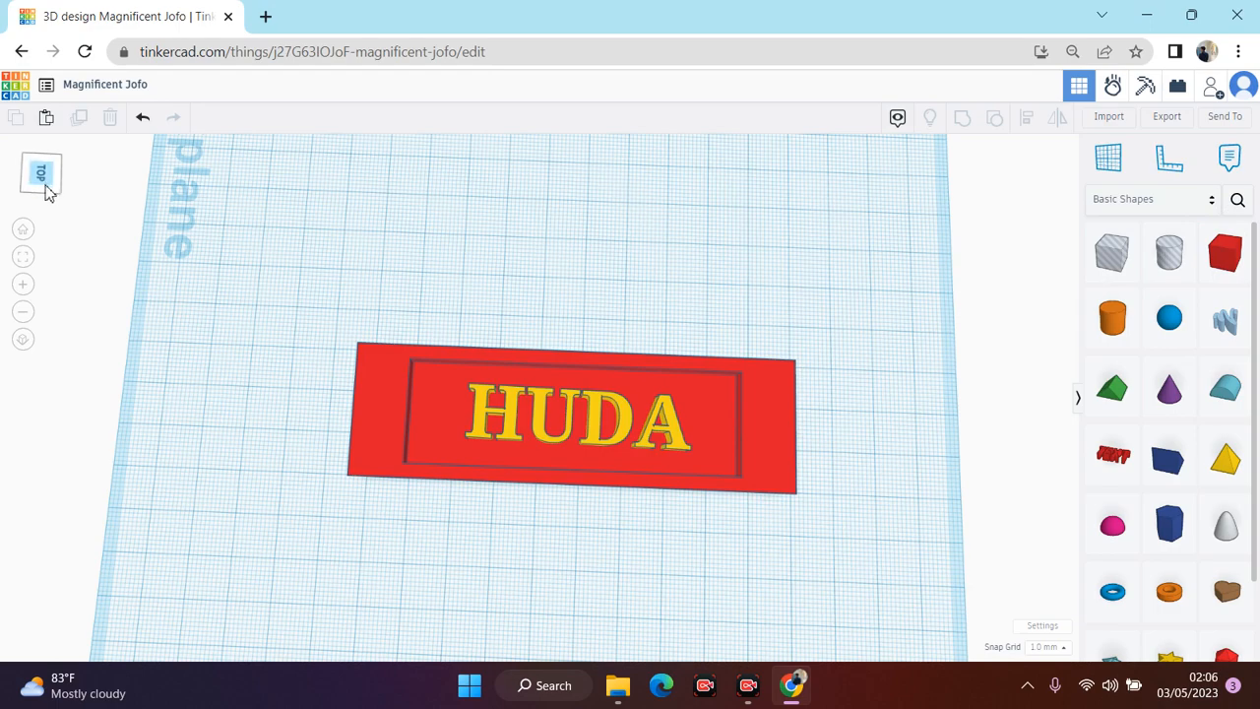
# Step: Place a solid box on the workplane beside the nameplate's short end, next to the last letter
pyautogui.moveTo(45, 185); pyautogui.dragTo(43, 171)
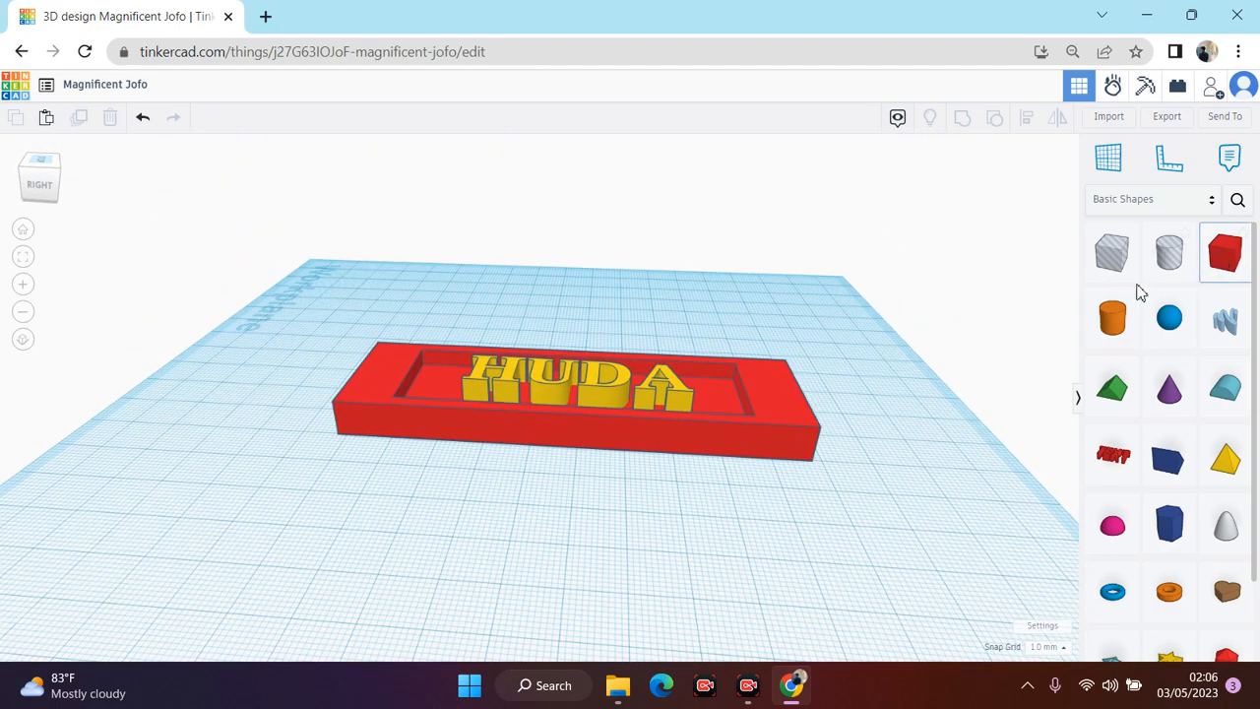
pyautogui.moveTo(1139, 292); pyautogui.dragTo(872, 431)
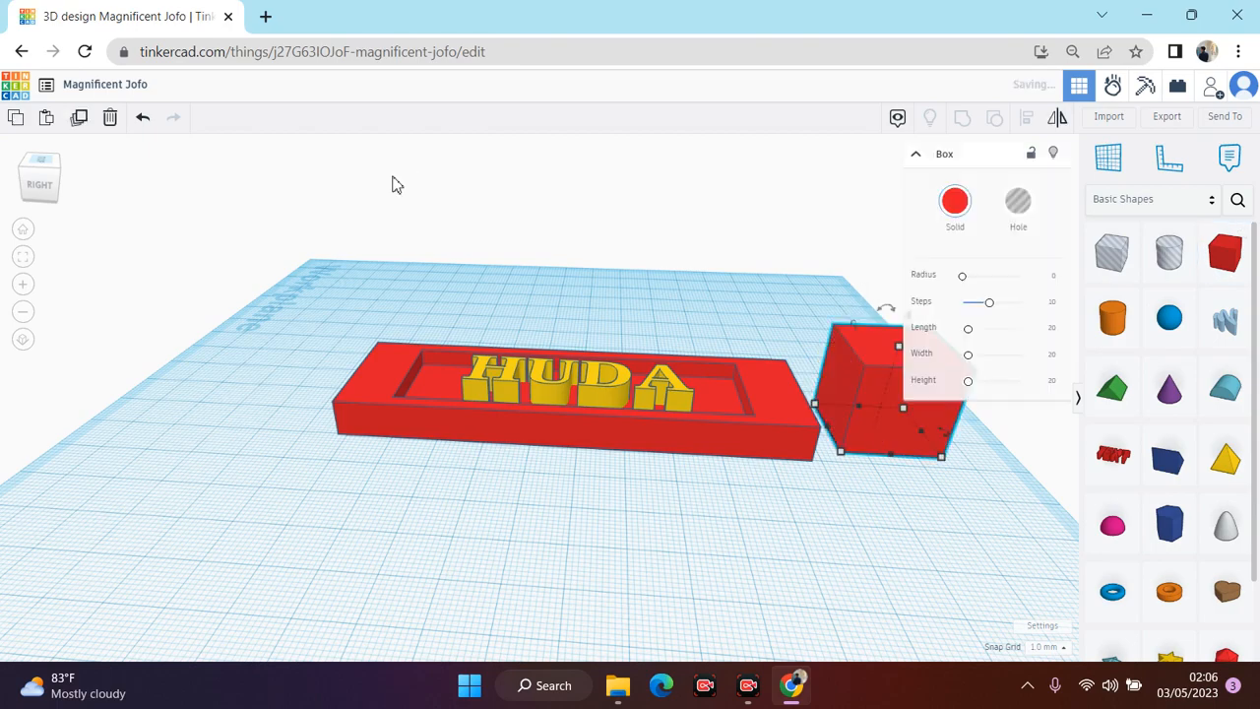
pyautogui.moveTo(44, 167); pyautogui.dragTo(45, 165)
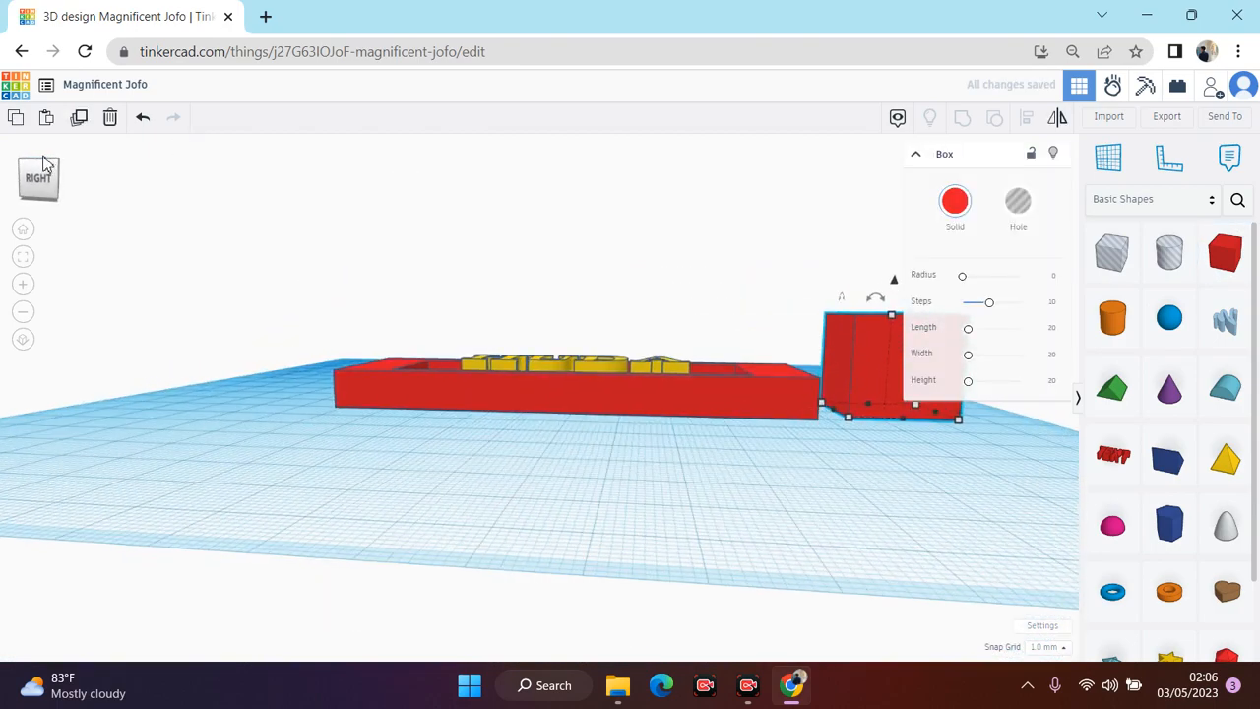
pyautogui.click(686, 564)
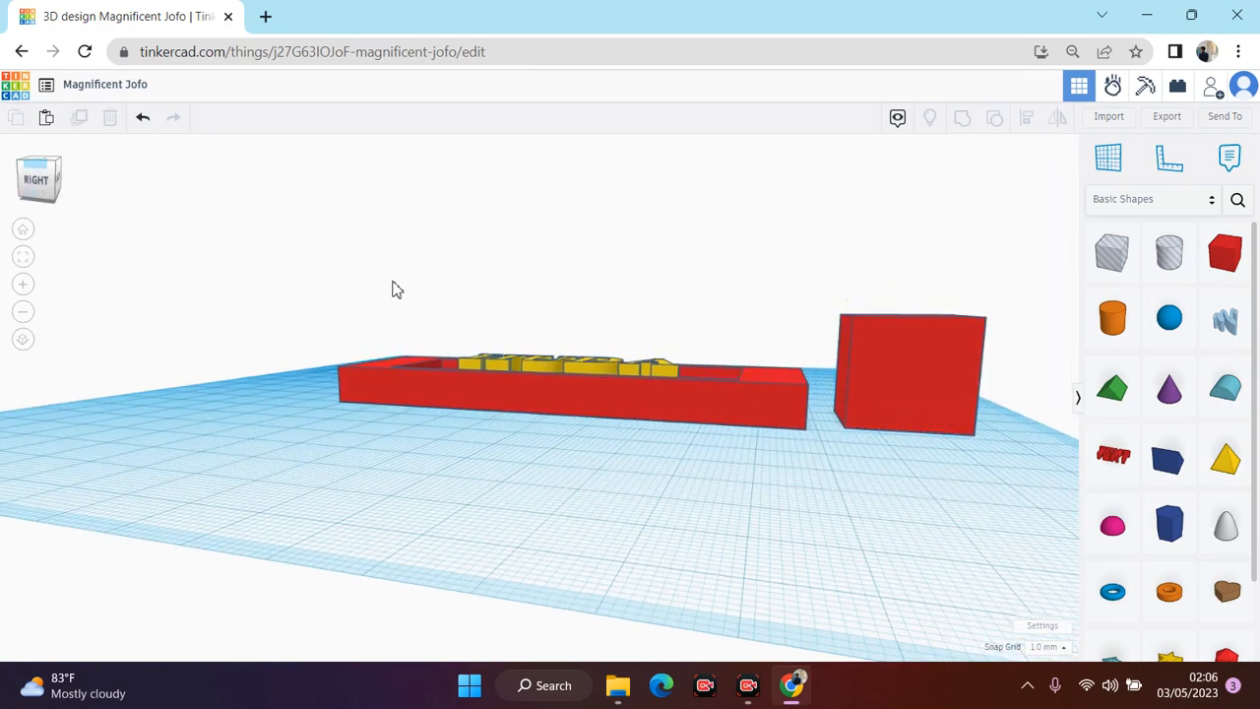
# Step: Check the recessed base's height and set the new box's height to 8 mm
pyautogui.moveTo(392, 282); pyautogui.dragTo(433, 379, button='right')
pyautogui.click(793, 443)
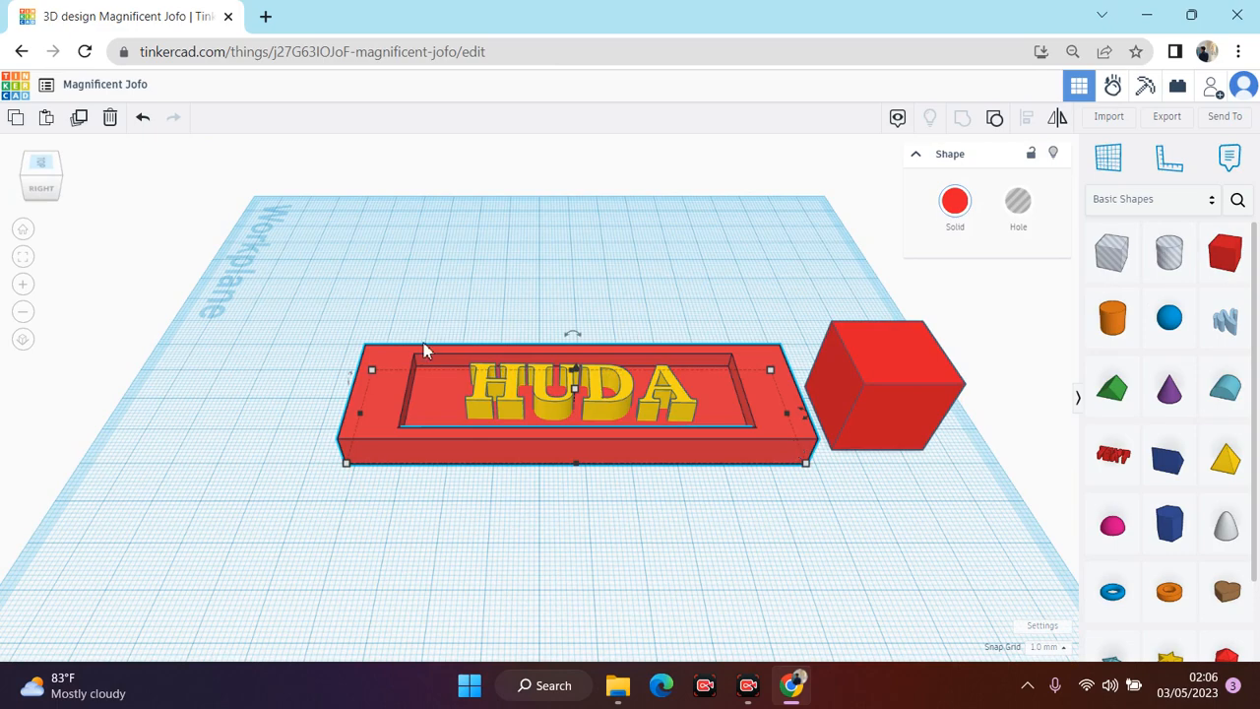
pyautogui.click(44, 182)
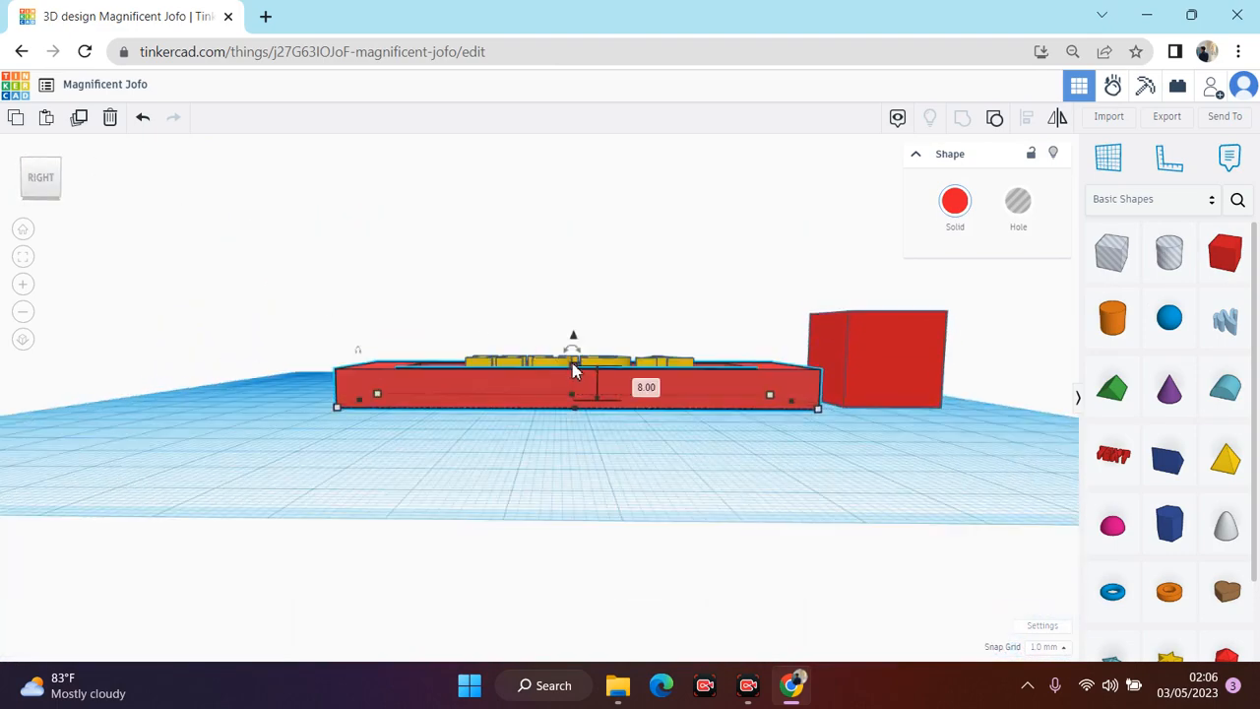
pyautogui.click(877, 355)
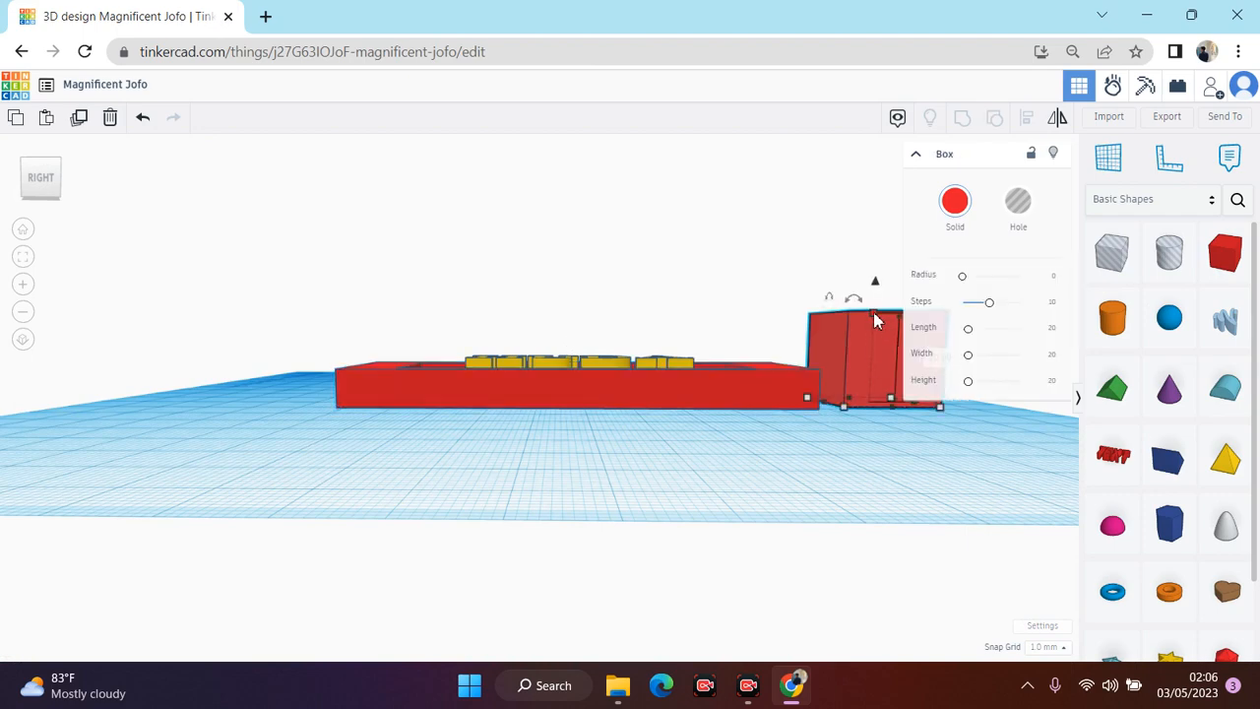
pyautogui.click(1053, 382)
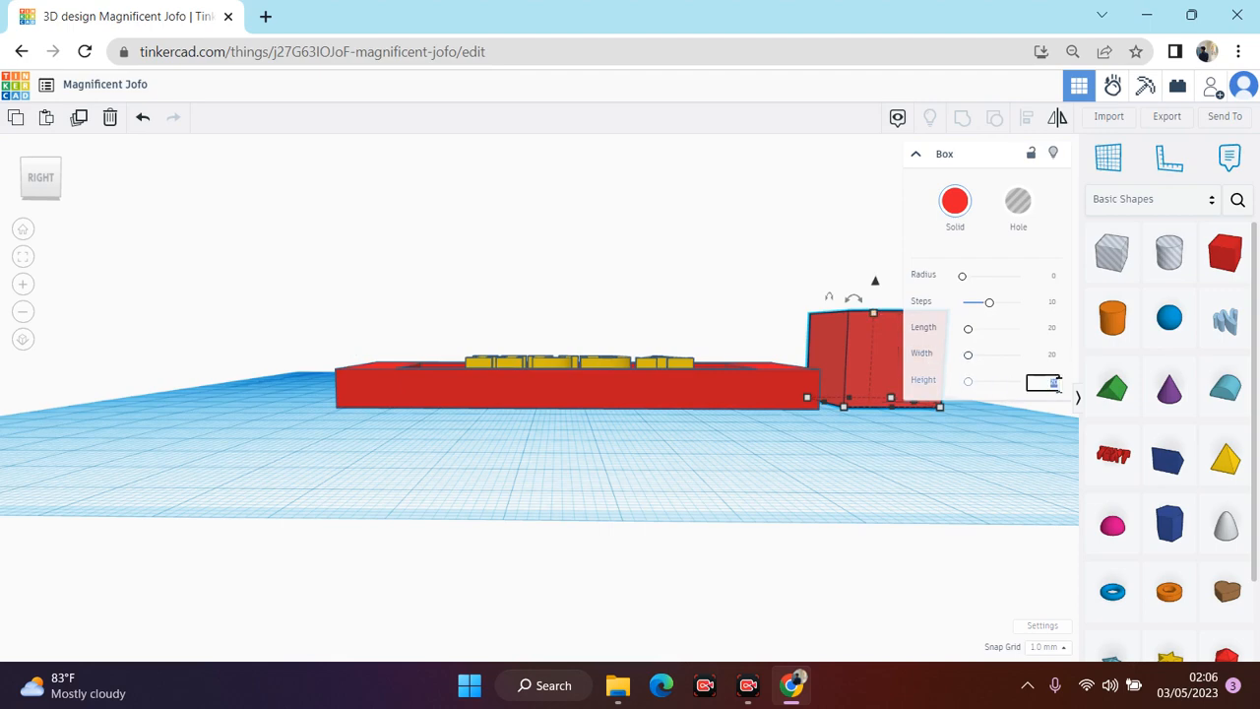
pyautogui.write('8')
pyautogui.press('Return')
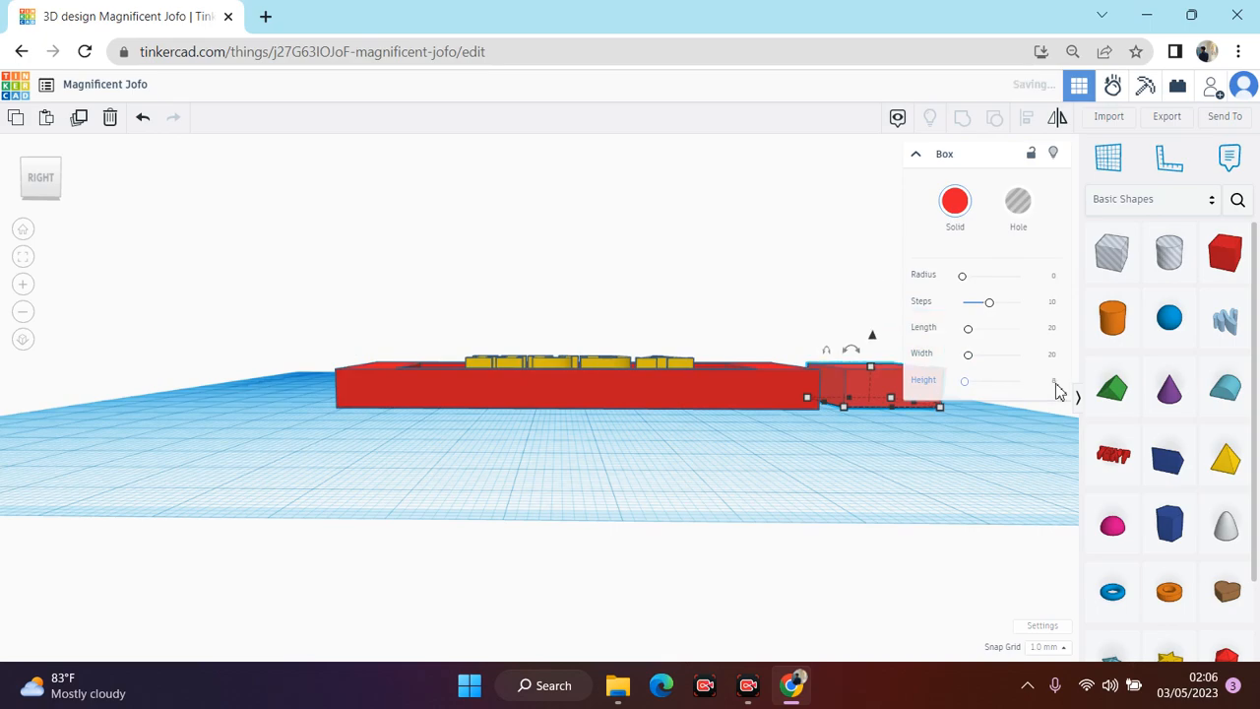
pyautogui.click(51, 241)
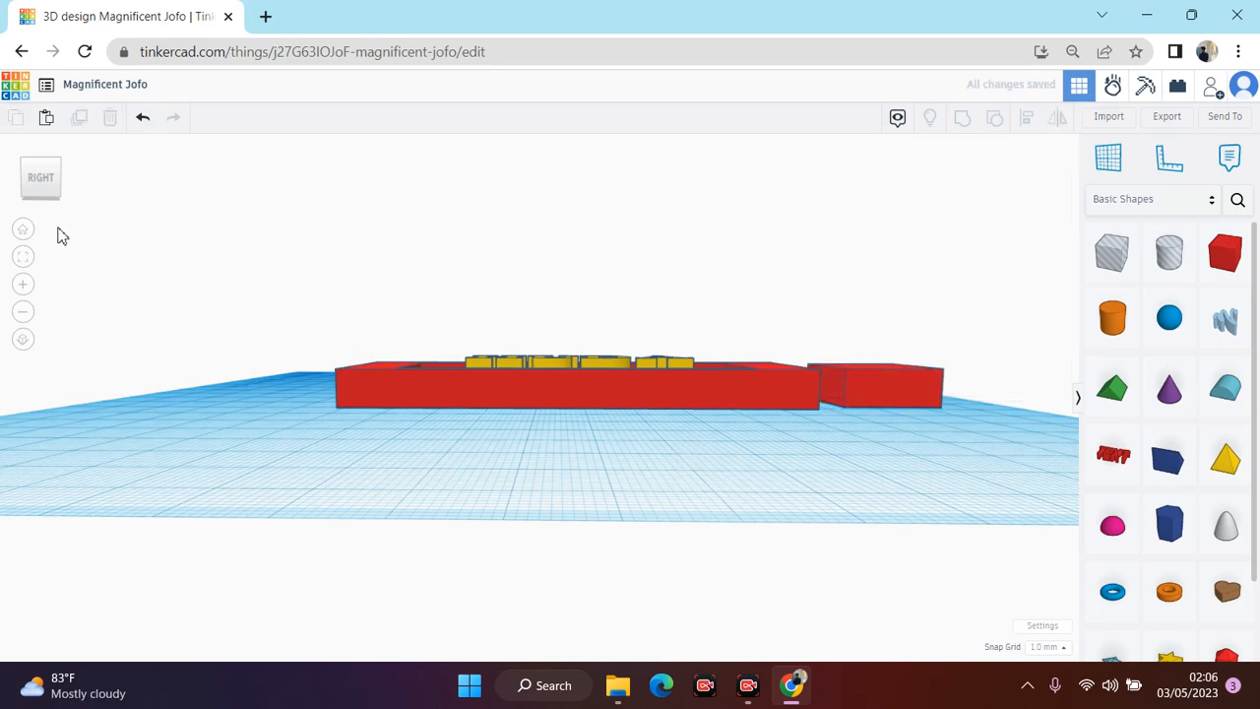
# Step: Move the box into the base's short end and shorten it to 14 mm along the nameplate's length
pyautogui.moveTo(40, 177)
pyautogui.mouseDown()
pyautogui.moveTo(27, 184)
pyautogui.moveTo(40, 199)
pyautogui.mouseUp()
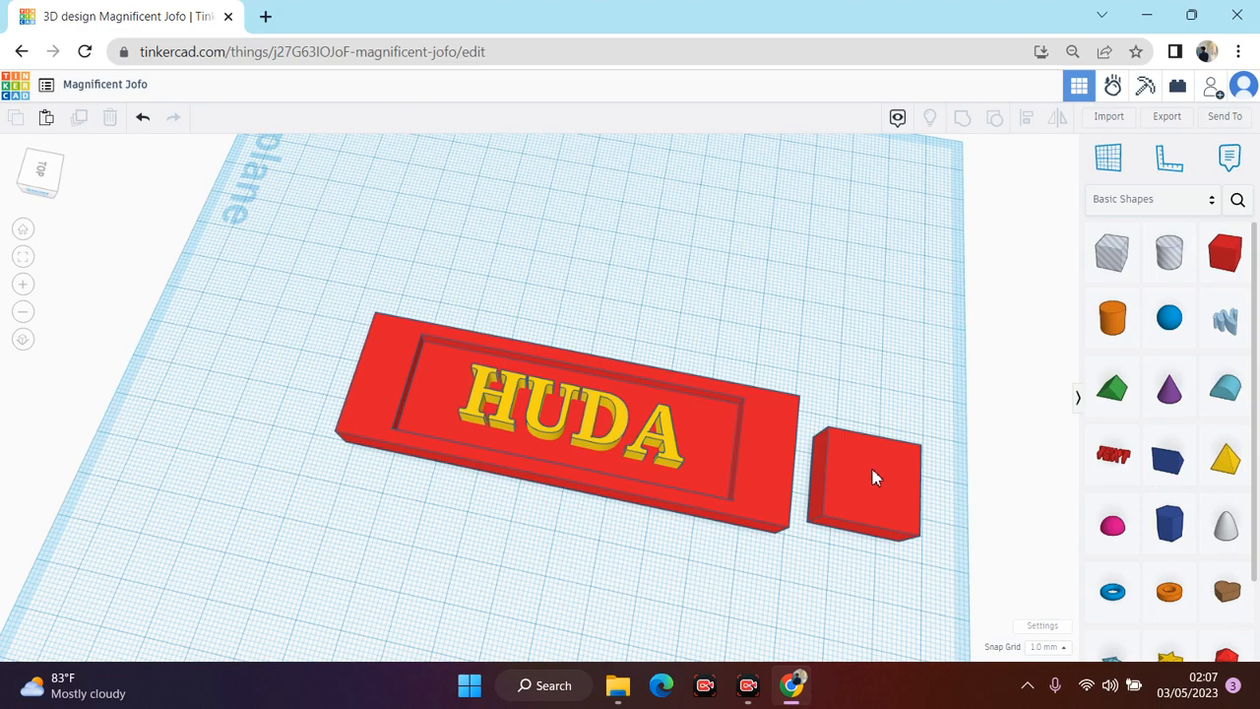
pyautogui.moveTo(861, 470); pyautogui.dragTo(838, 467)
pyautogui.click(888, 599)
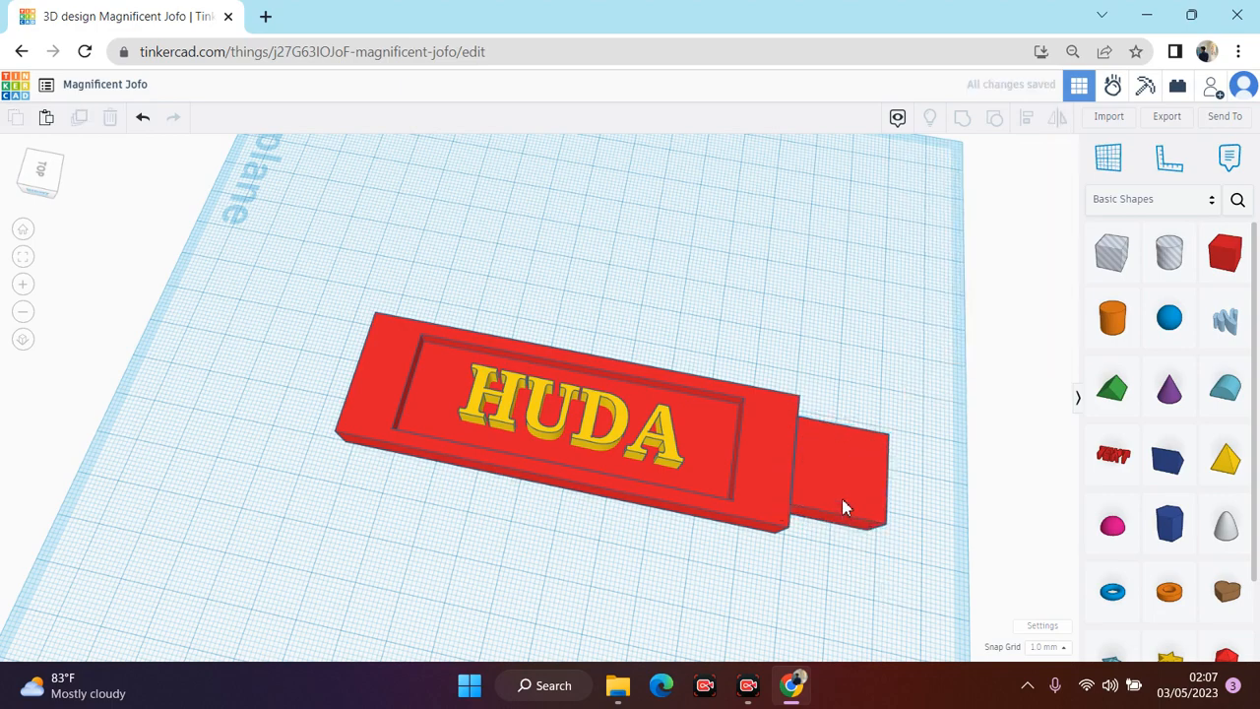
pyautogui.click(841, 508)
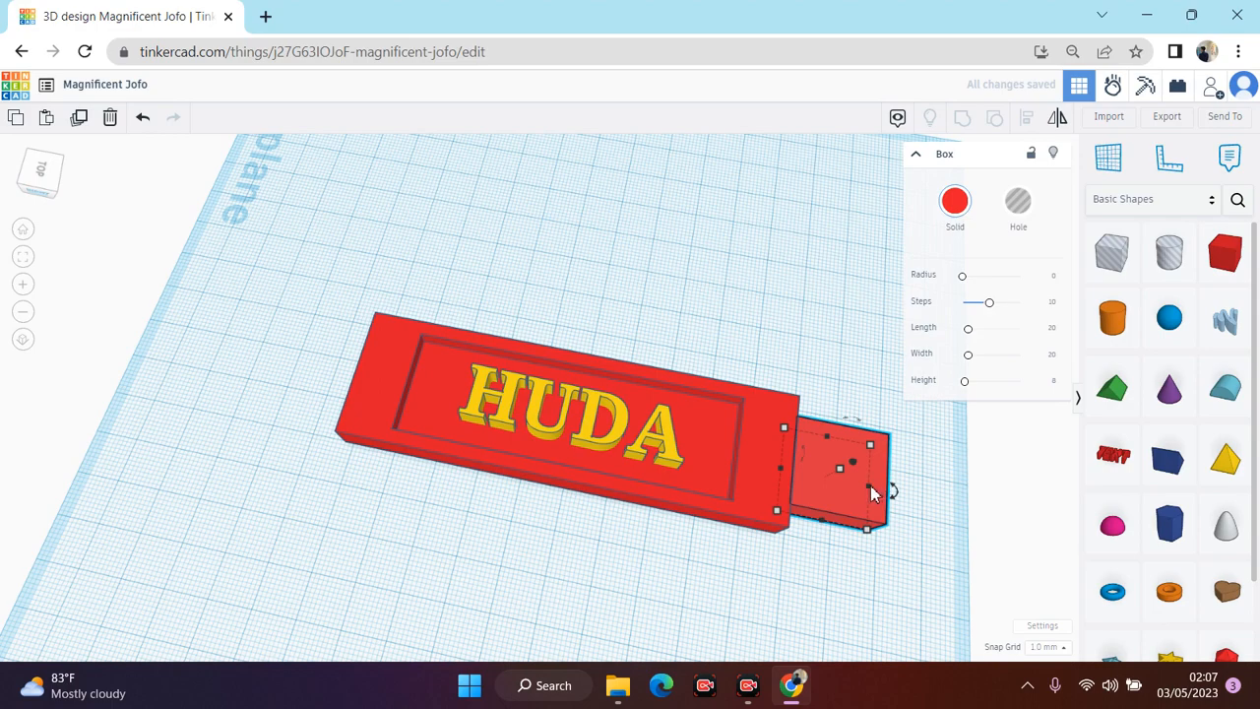
pyautogui.moveTo(871, 492); pyautogui.dragTo(838, 473)
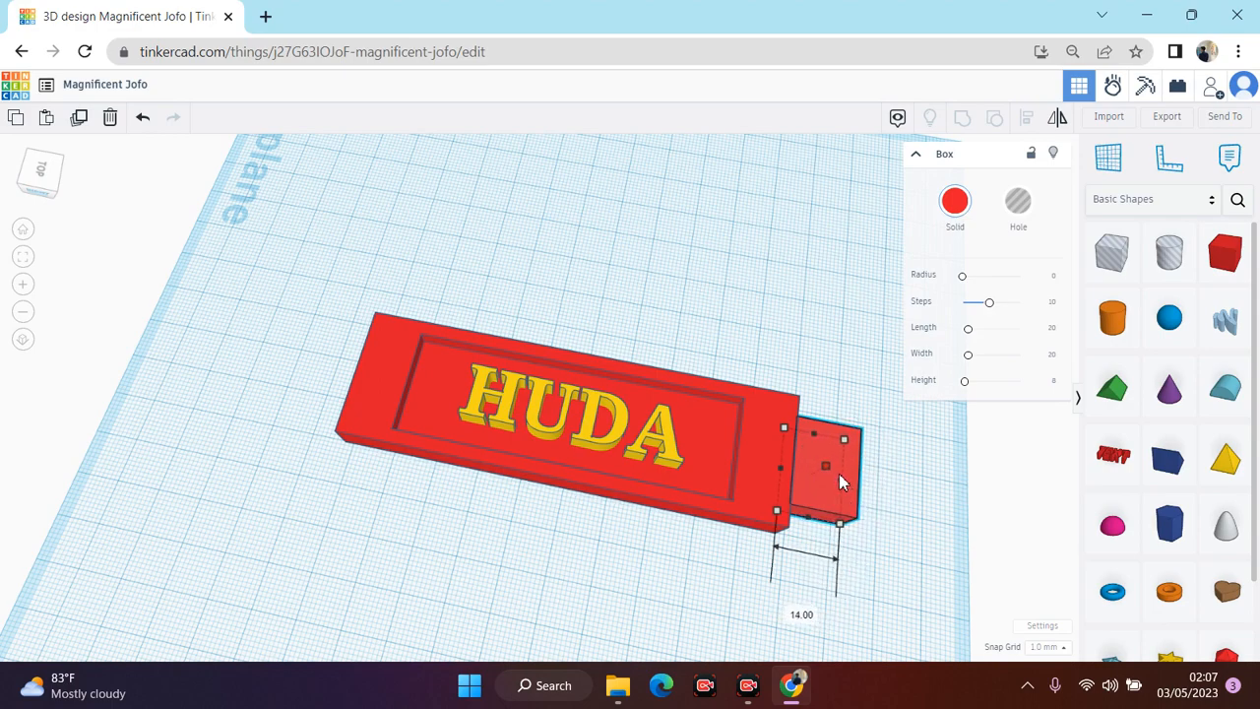
pyautogui.click(937, 523)
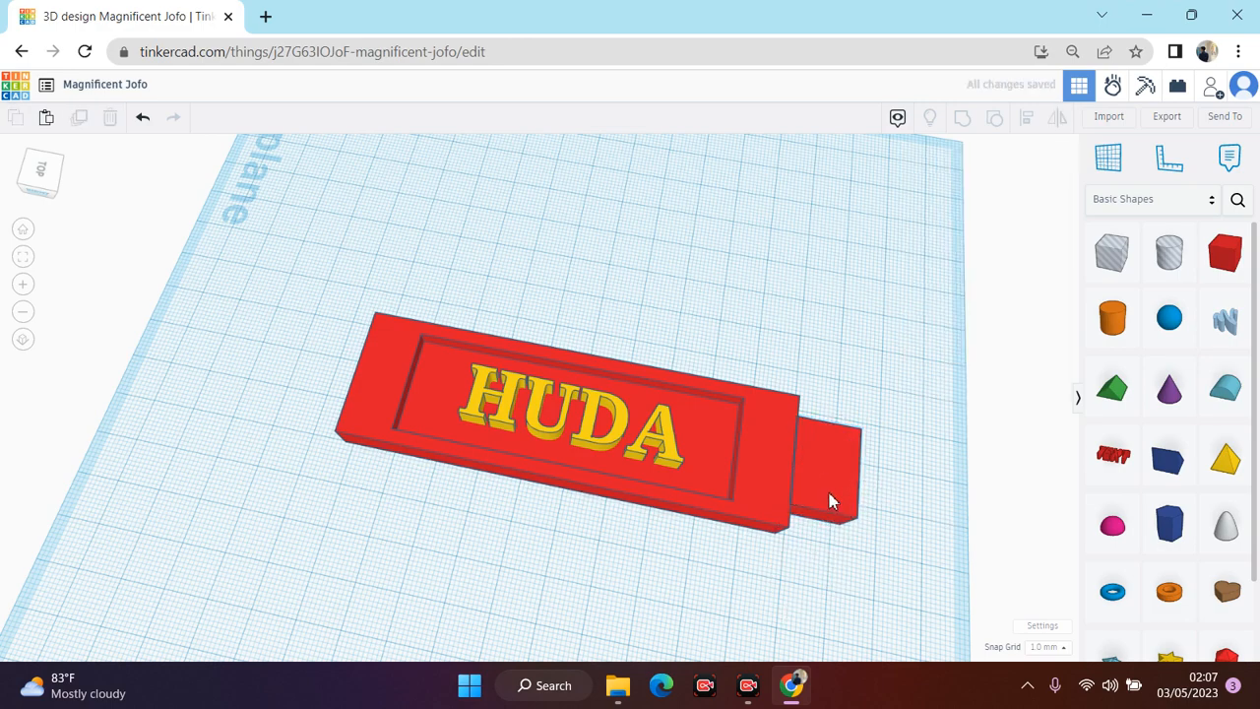
pyautogui.click(833, 501)
pyautogui.click(906, 524)
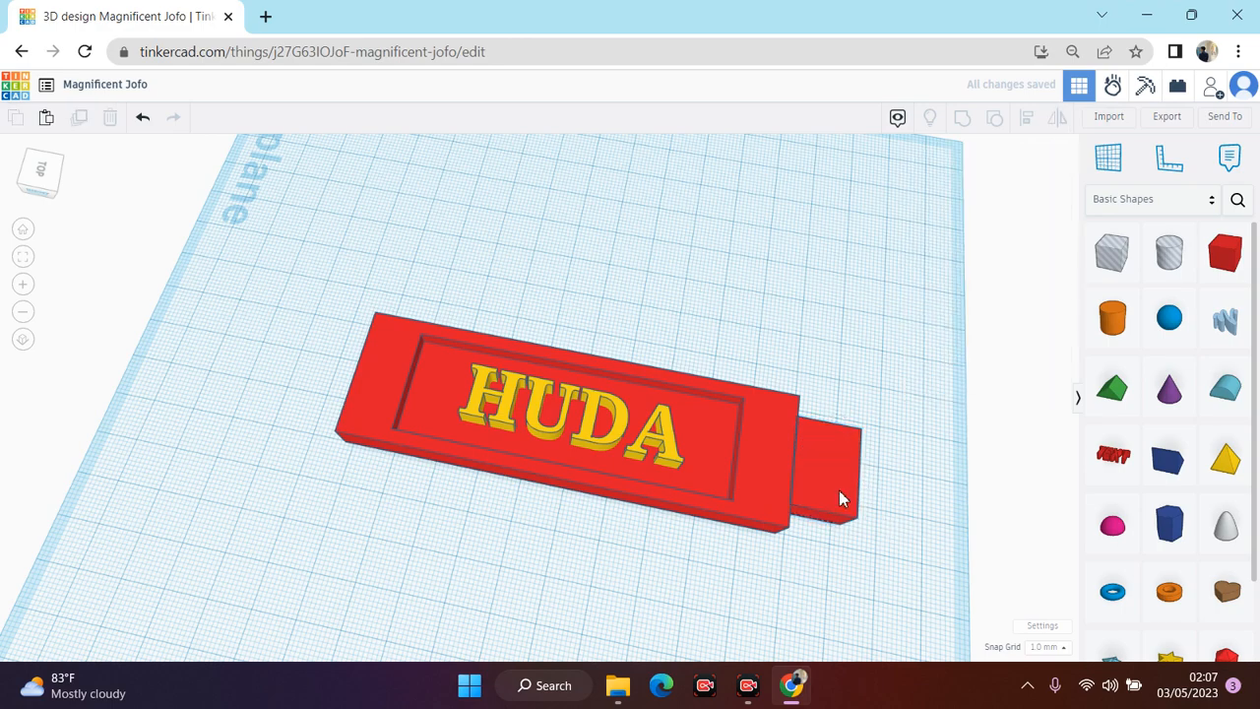
# Step: Move the box clear of the base's short end and centre-align the base and box across the nameplate's width
pyautogui.moveTo(837, 497); pyautogui.dragTo(892, 488)
pyautogui.click(896, 574)
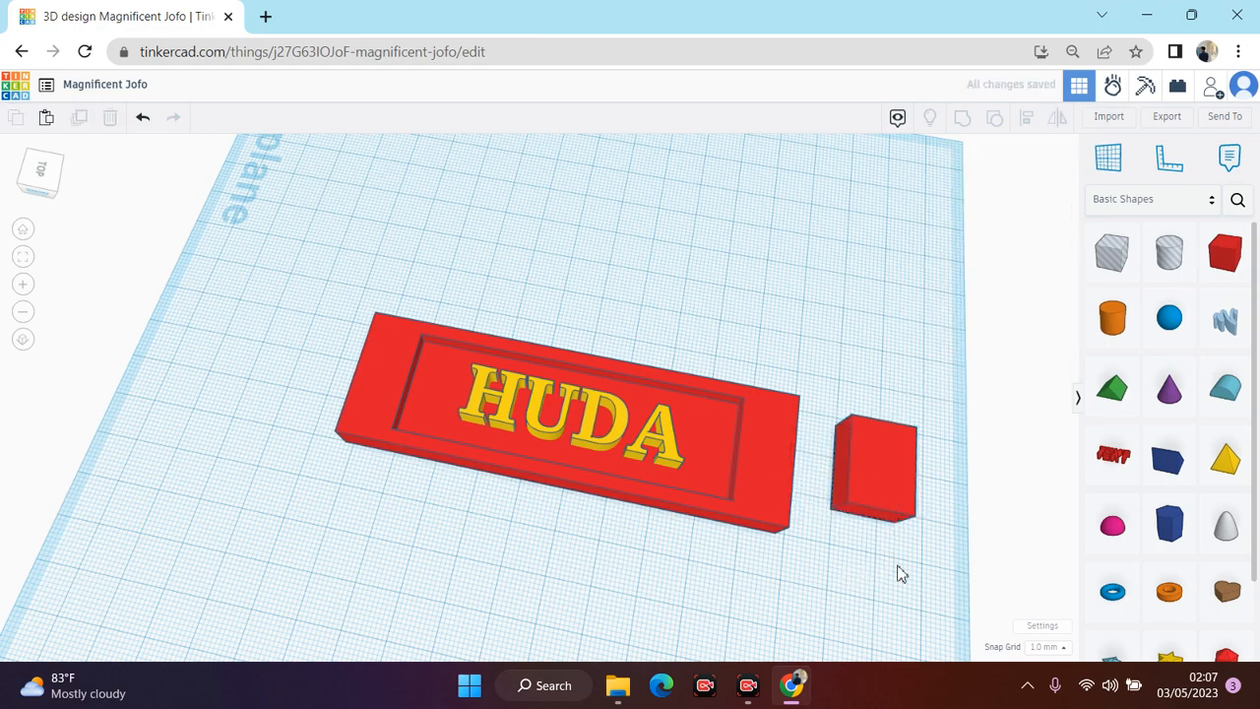
pyautogui.click(894, 502)
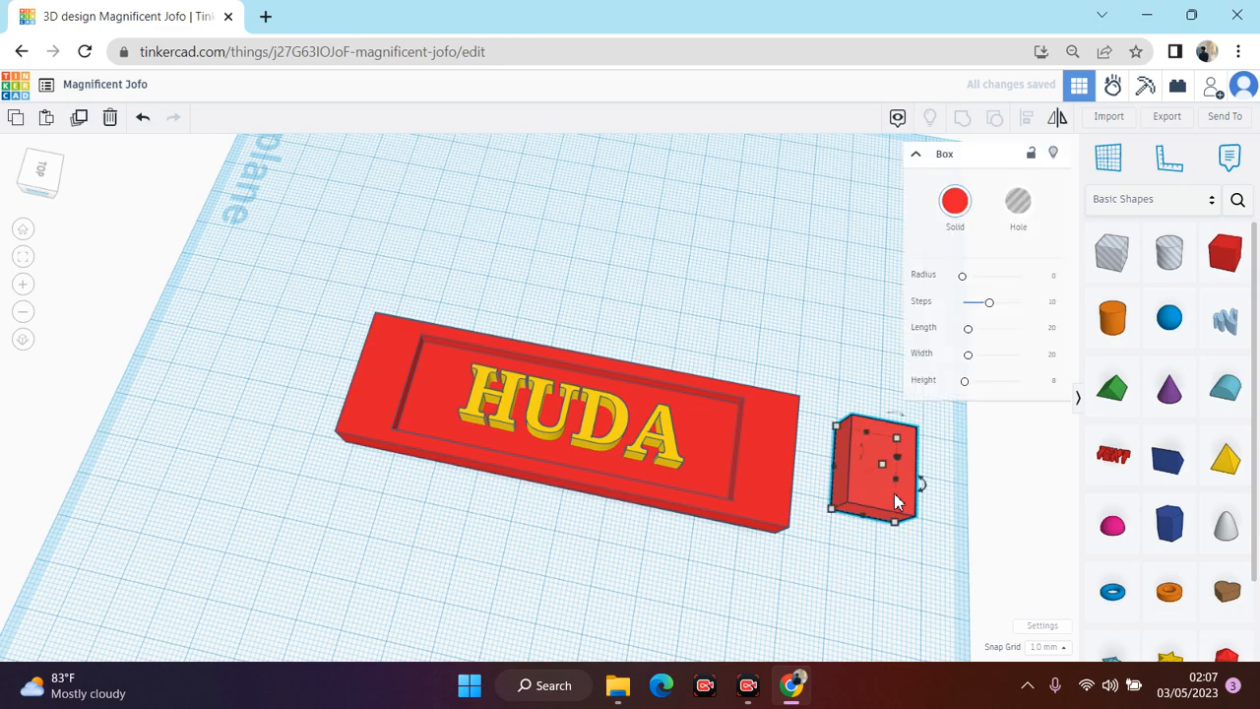
pyautogui.keyDown('shift'); pyautogui.click(790, 482); pyautogui.keyUp('shift')
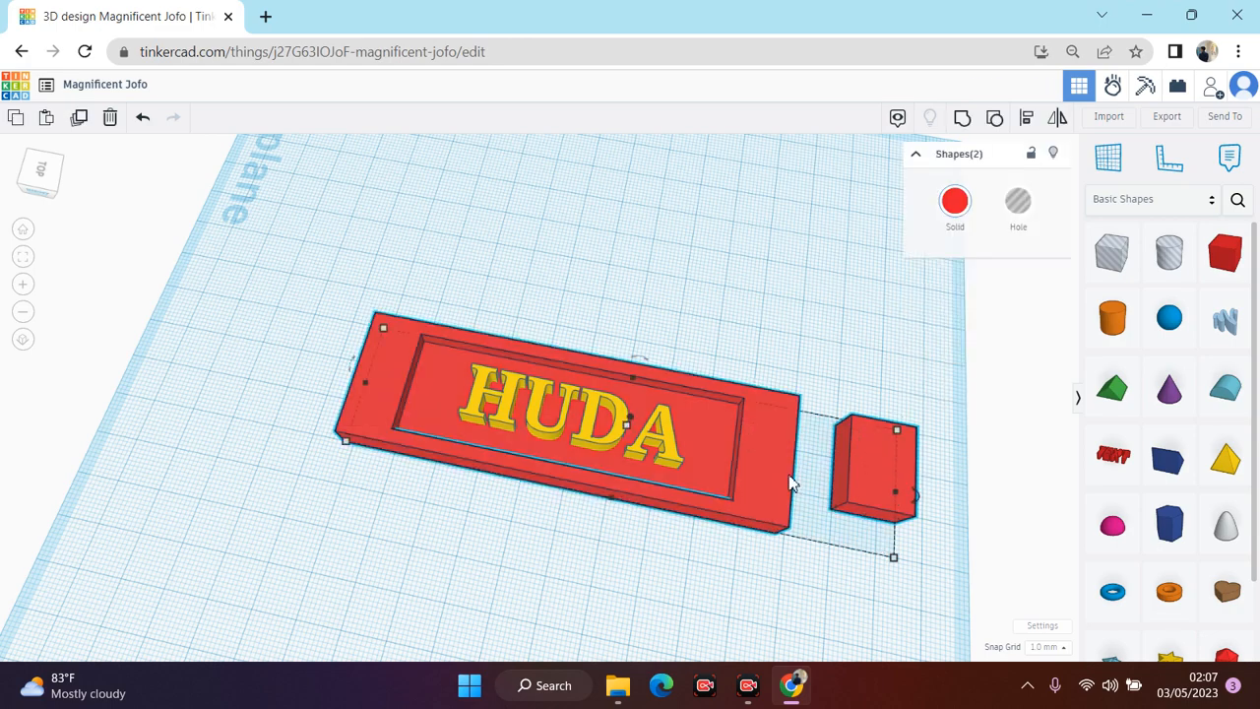
pyautogui.click(1026, 118)
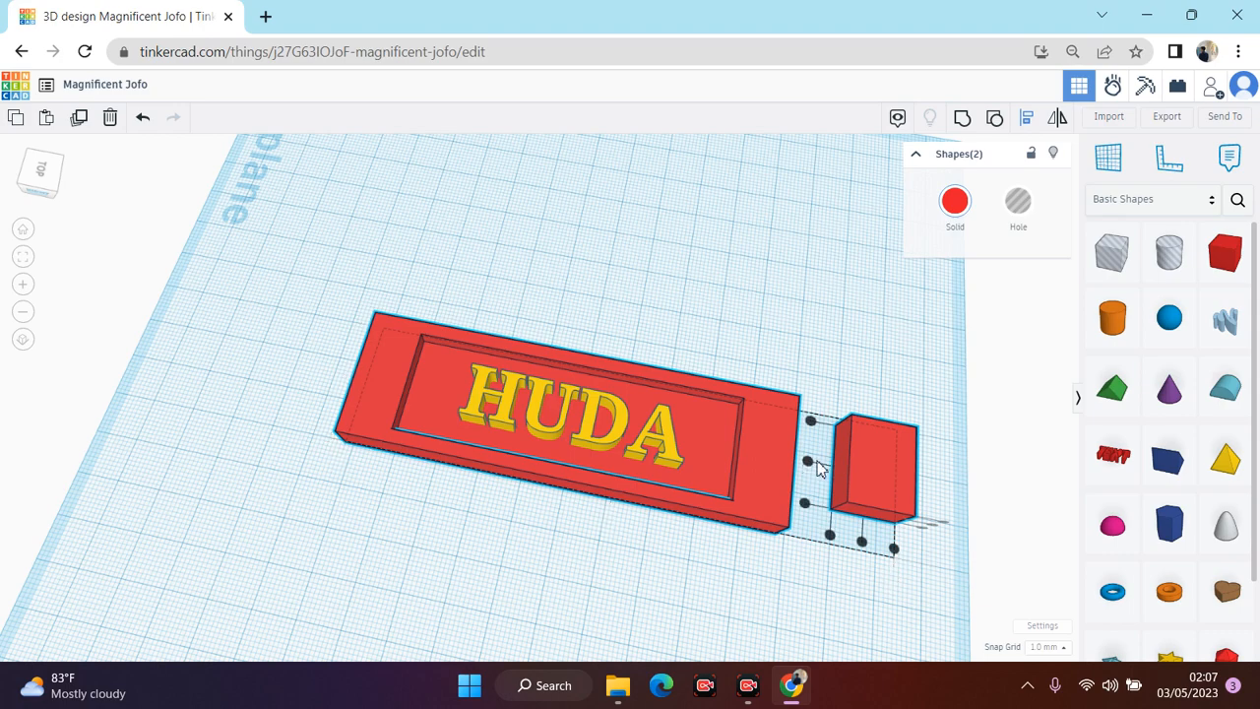
pyautogui.click(808, 462)
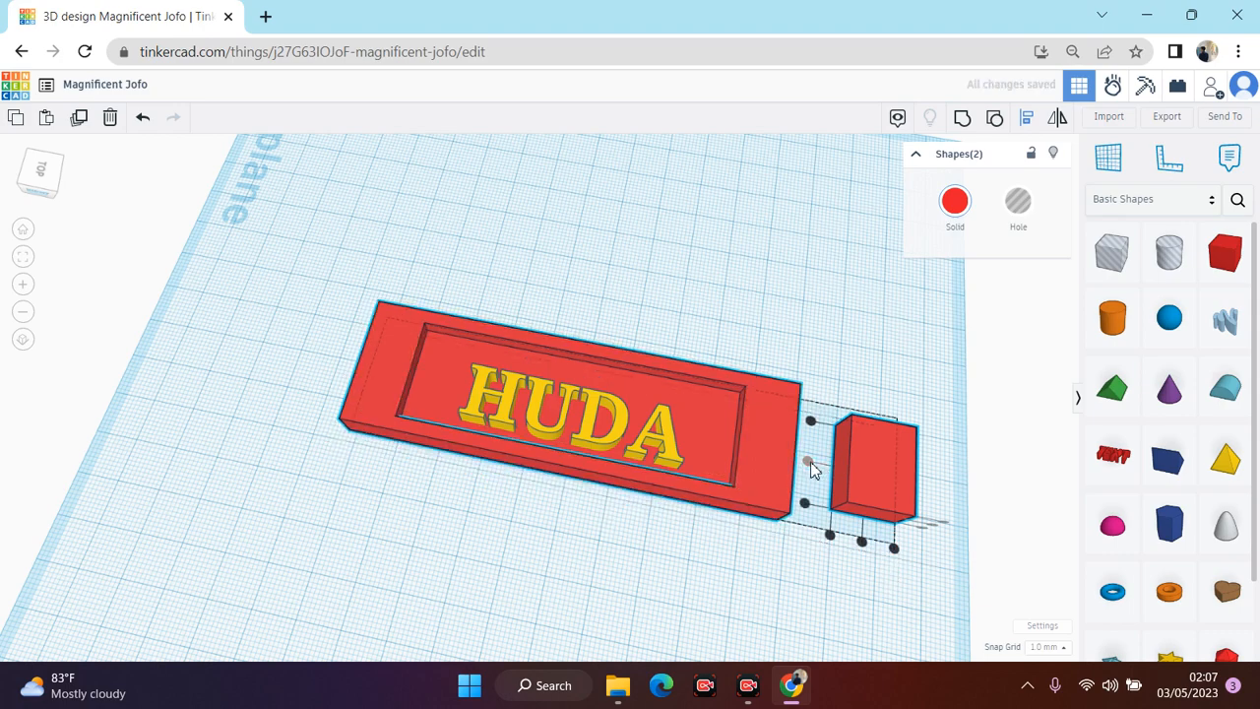
pyautogui.click(808, 470)
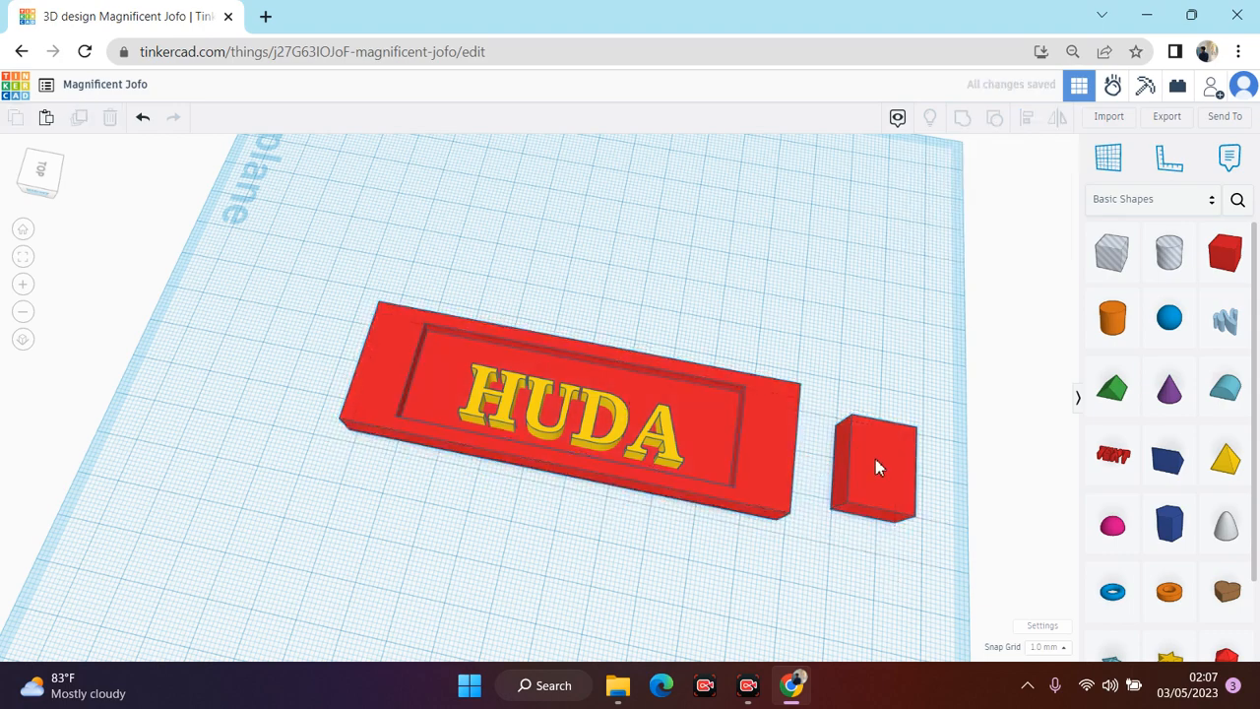
# Step: Move the box close to the base's short end and centre-align both shapes across the nameplate's width again
pyautogui.moveTo(875, 467); pyautogui.dragTo(844, 459)
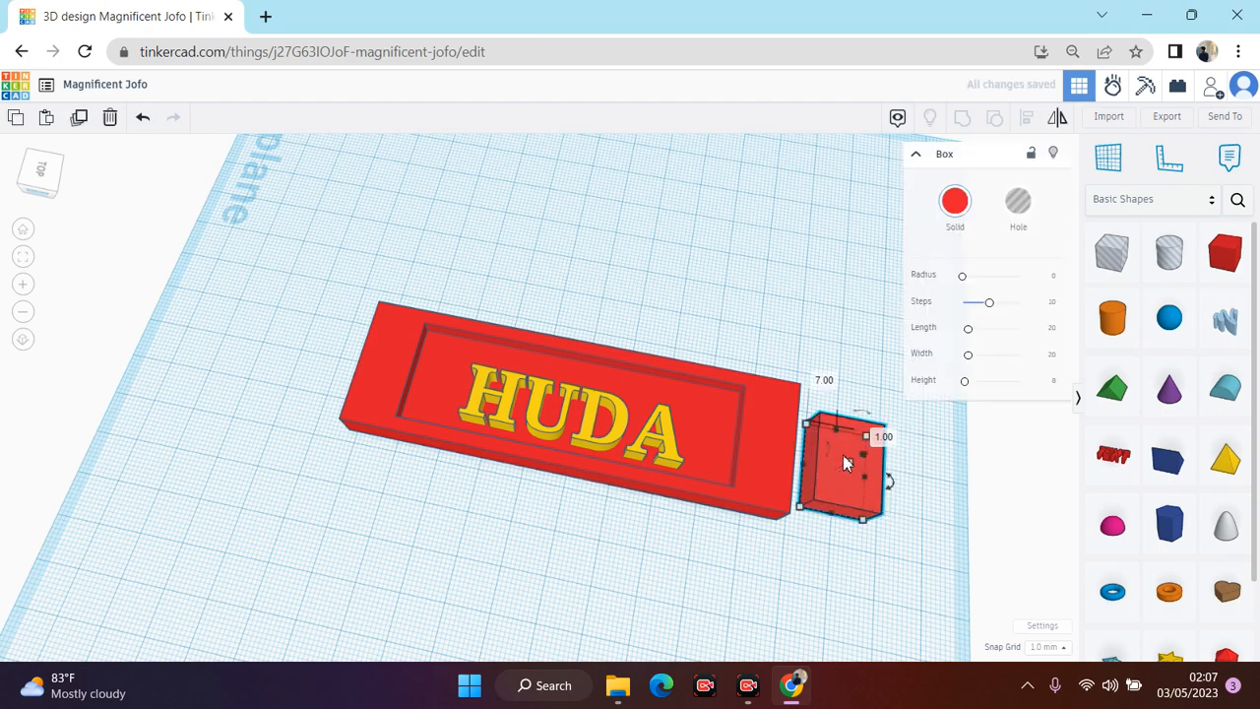
pyautogui.click(838, 288)
pyautogui.click(852, 464)
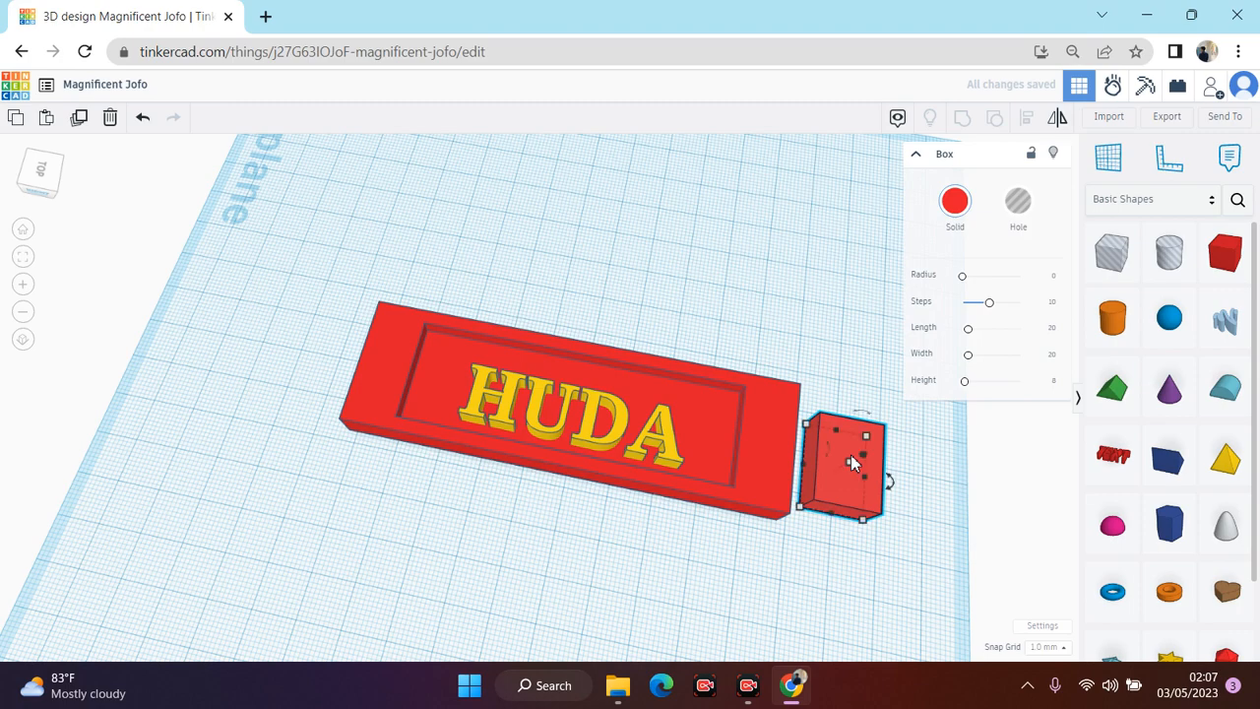
pyautogui.keyDown('shift'); pyautogui.click(787, 463); pyautogui.keyUp('shift')
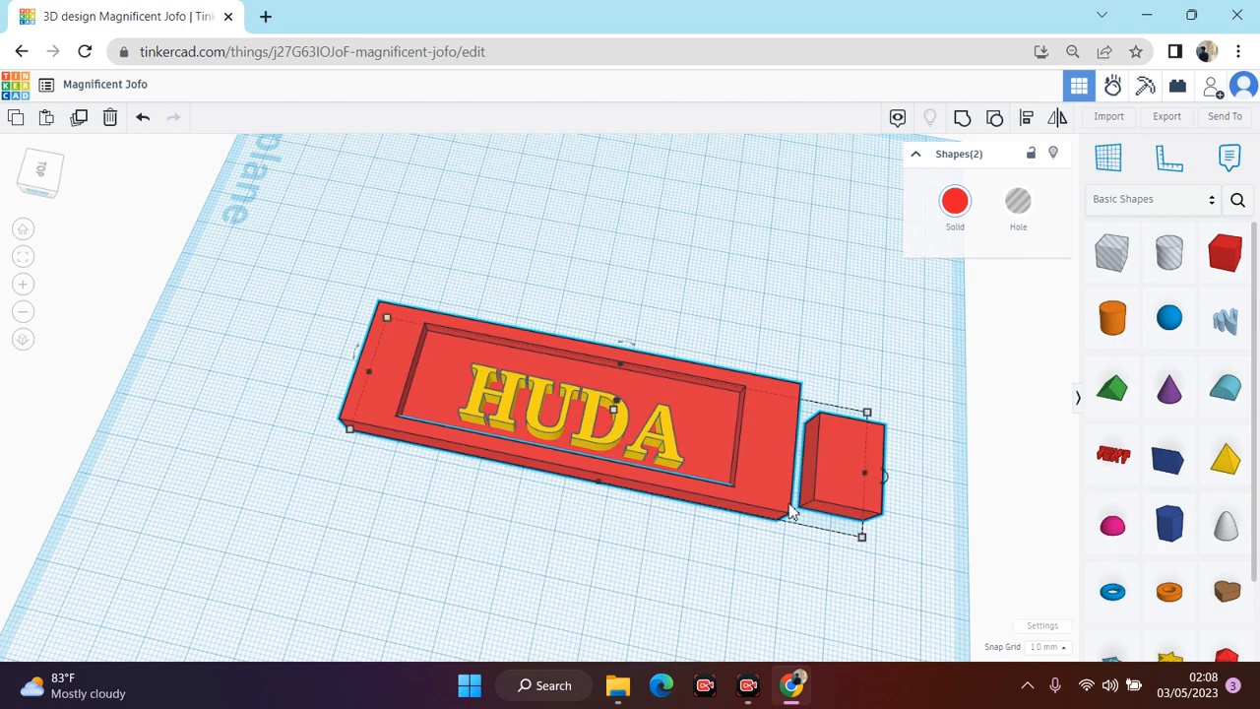
pyautogui.click(1028, 122)
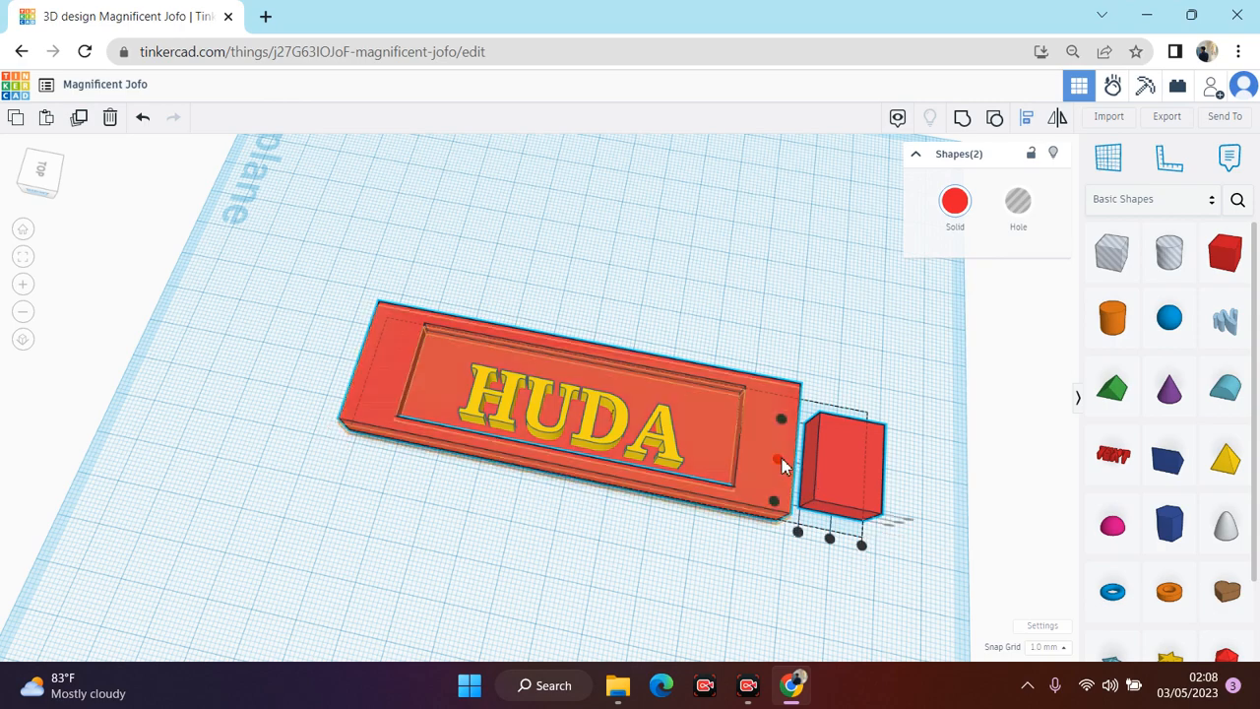
pyautogui.click(779, 462)
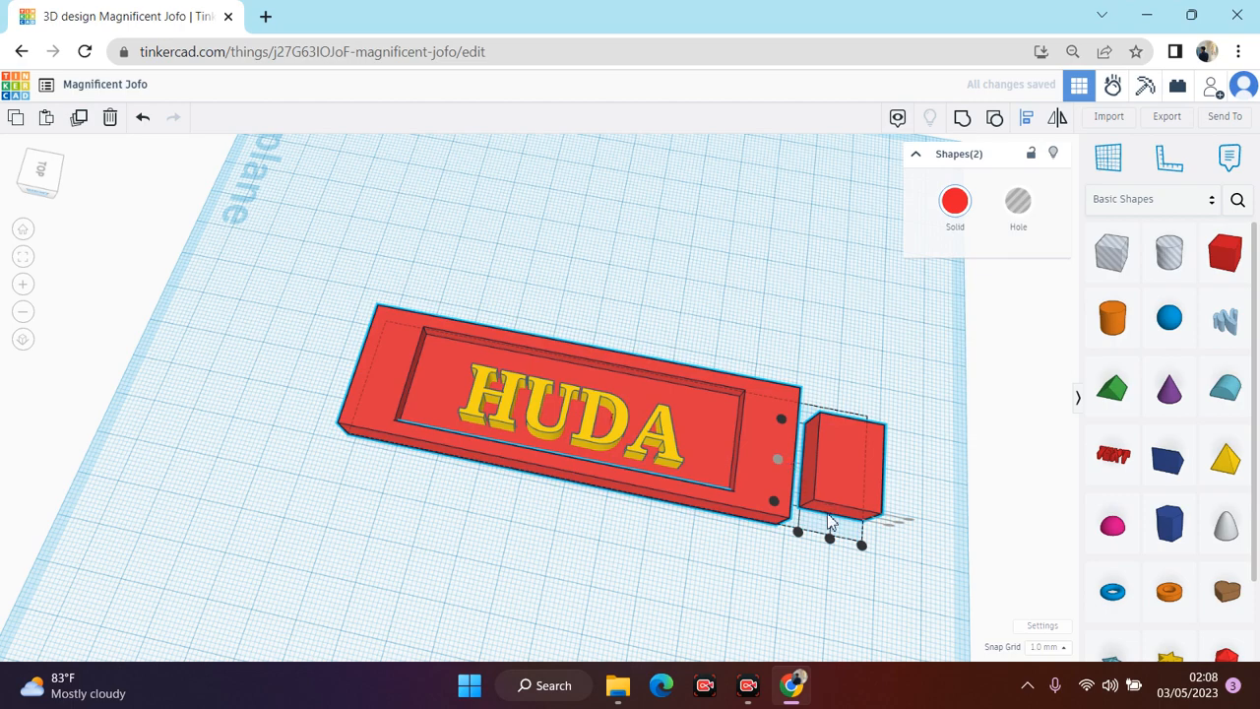
# Step: Try centring the base and box along the nameplate's length, and undo that alignment
pyautogui.moveTo(830, 537); pyautogui.dragTo(834, 547)
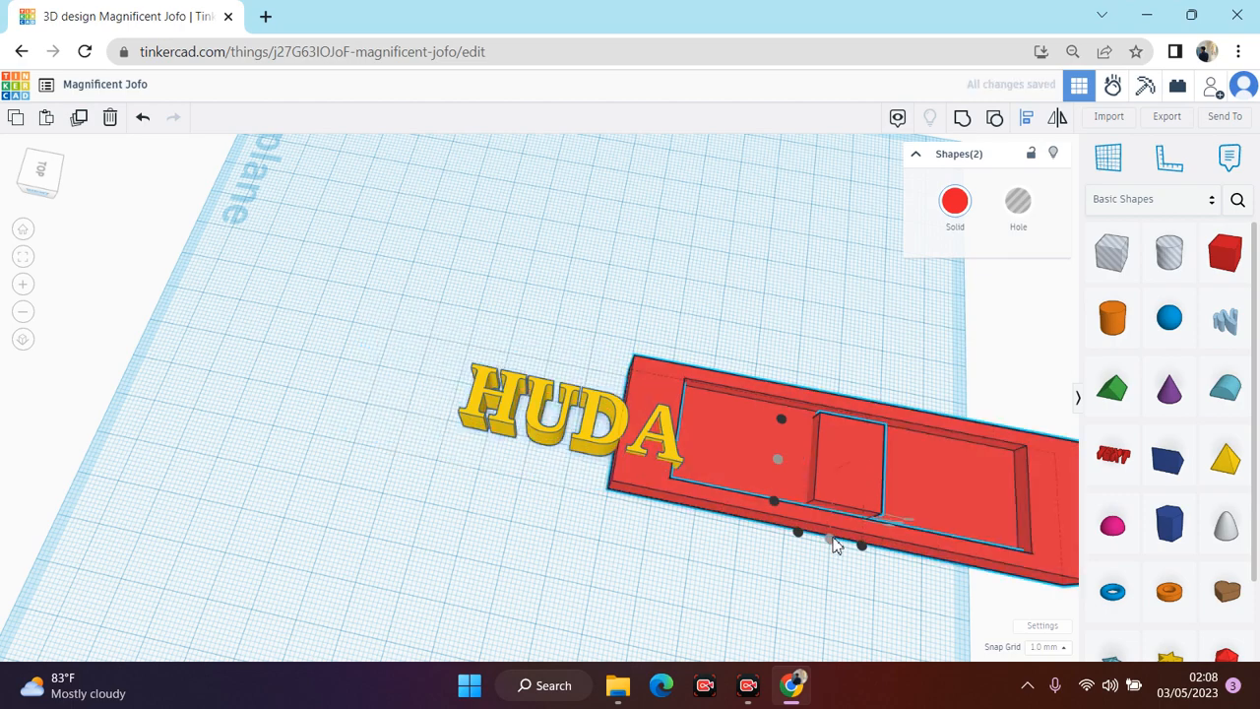
pyautogui.hotkey('ctrl', 'z')
pyautogui.click(902, 542)
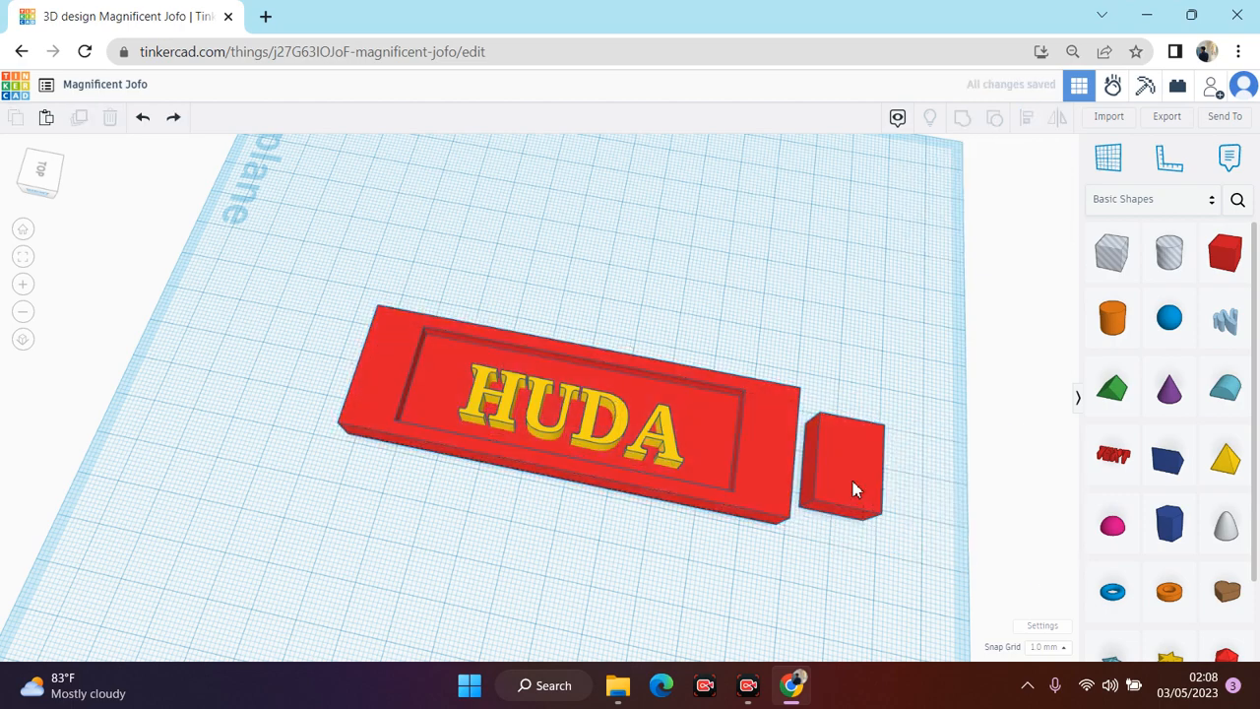
# Step: Nudge the box along the nameplate's length until it slightly overlaps the base's short end as a tab
pyautogui.click(846, 471)
pyautogui.press('Left')
pyautogui.press('Left')
pyautogui.press('Left')
pyautogui.press('Left')
pyautogui.press('Left')
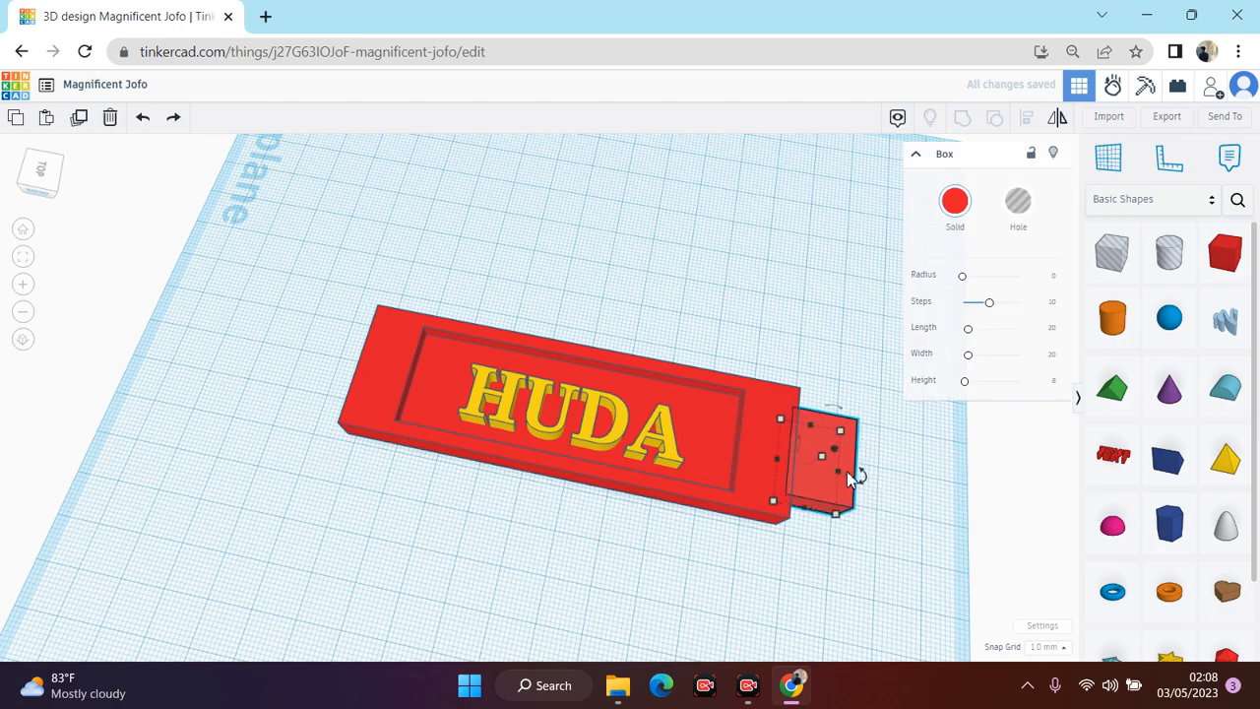
pyautogui.press('Right')
pyautogui.press('Right')
pyautogui.press('Right')
pyautogui.press('Left')
pyautogui.press('Left')
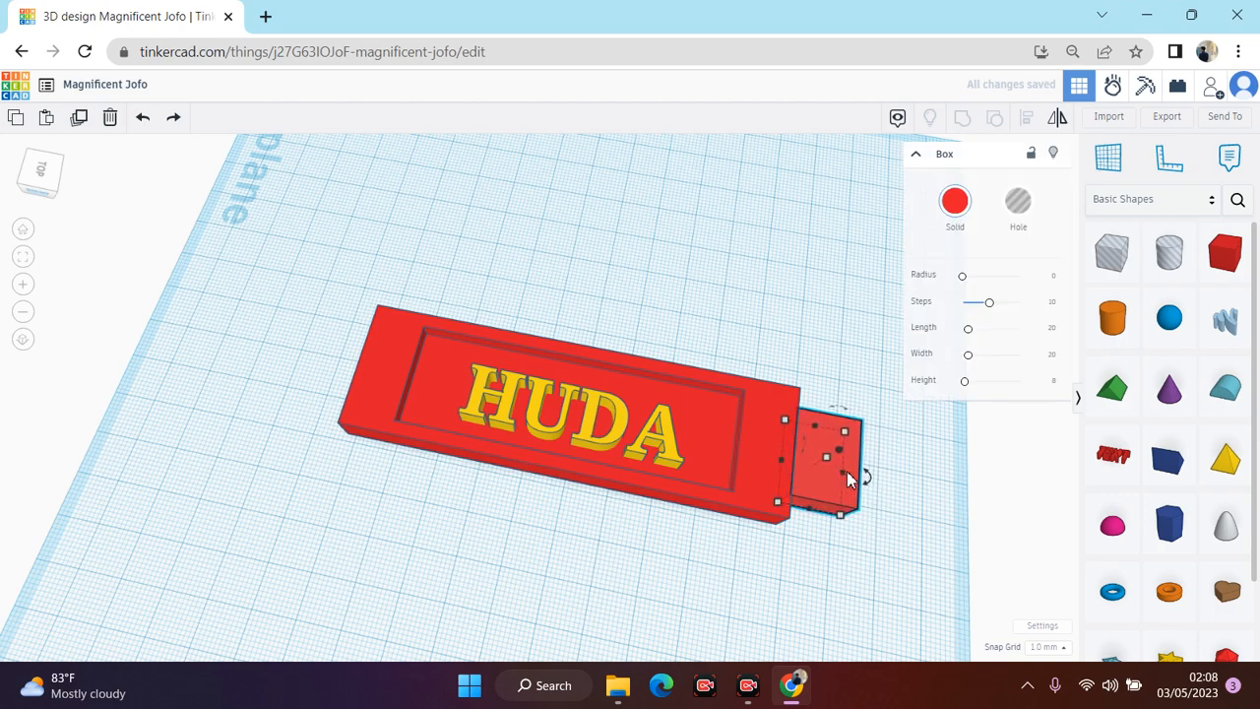
pyautogui.click(908, 503)
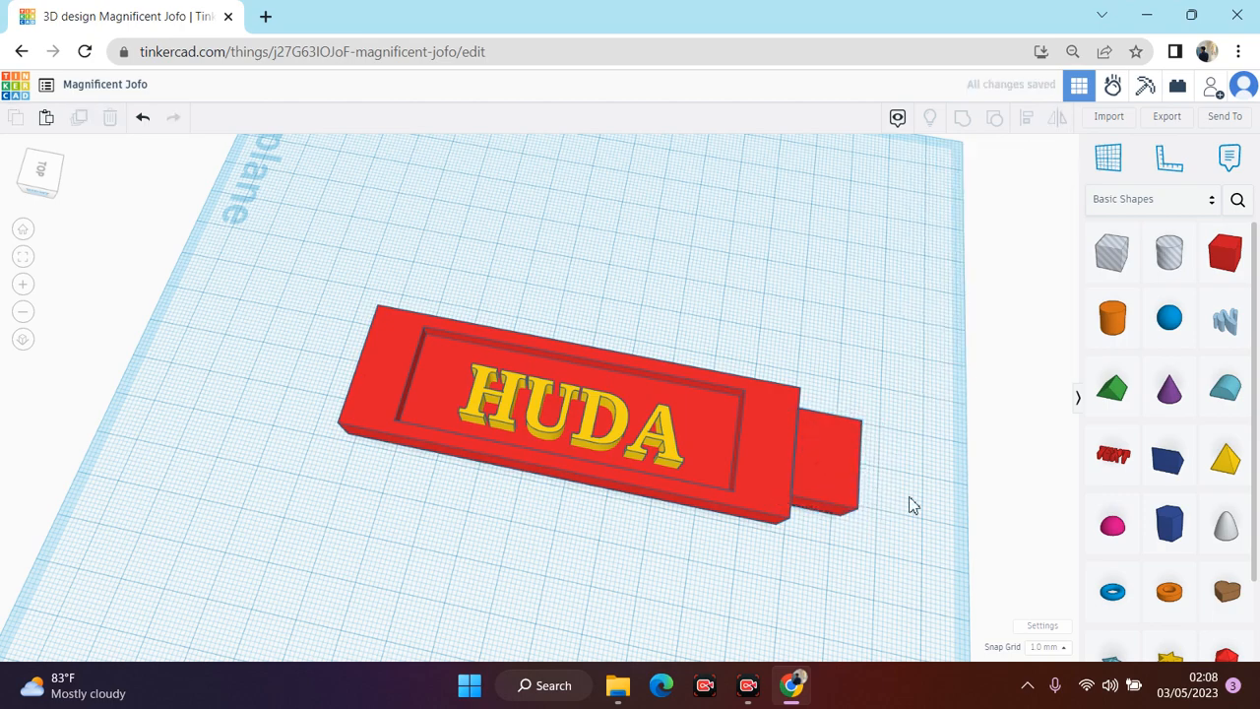
# Step: Examine the tab and nameplate from above and from the side to check how they join
pyautogui.click(33, 188)
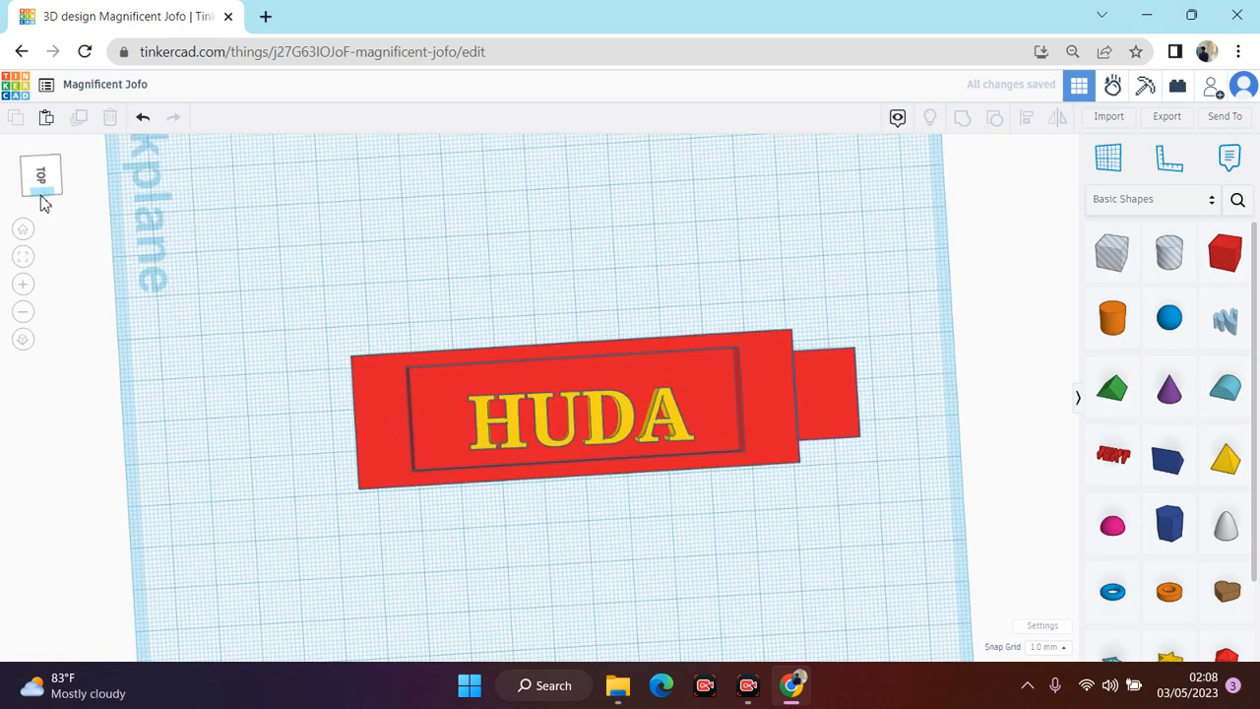
pyautogui.click(38, 191)
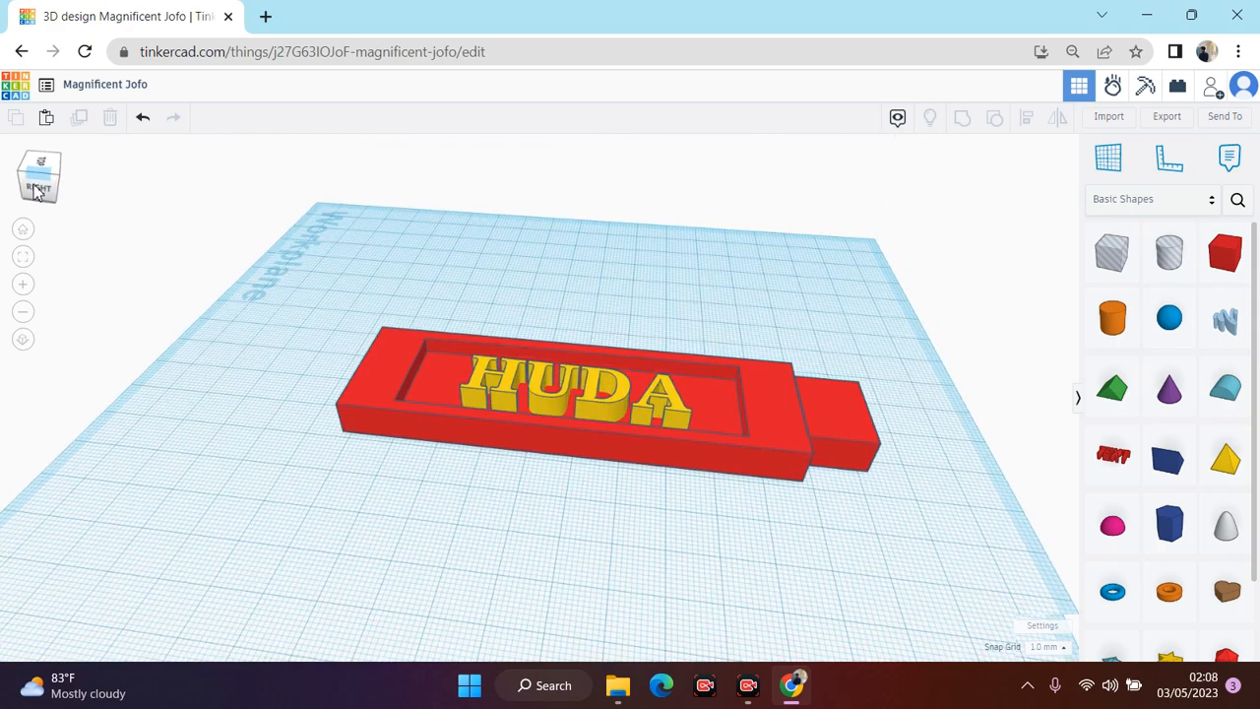
pyautogui.click(32, 196)
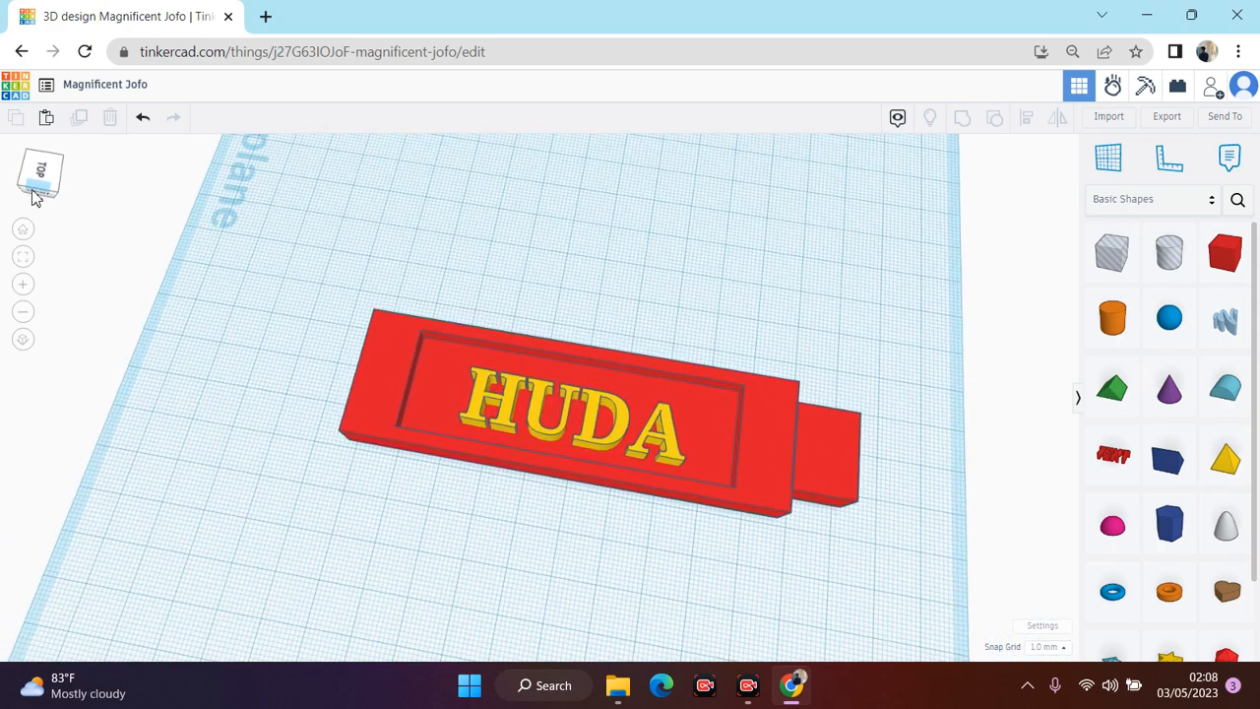
pyautogui.click(34, 192)
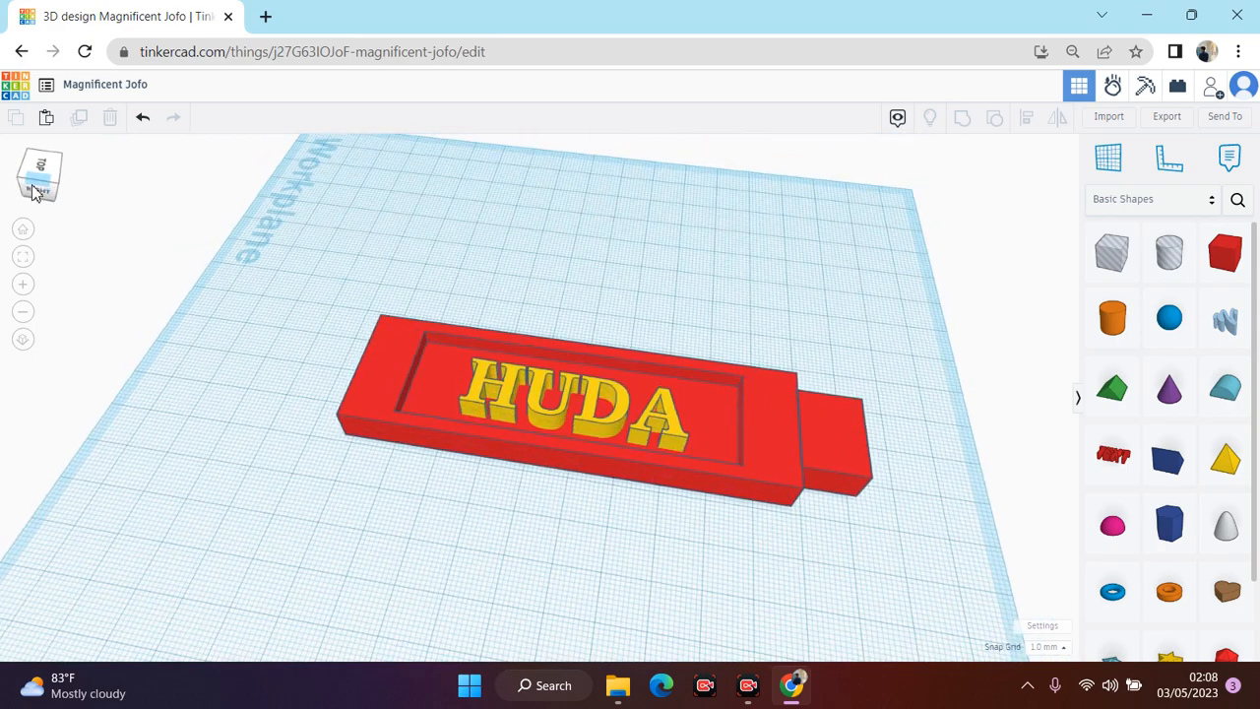
pyautogui.click(33, 189)
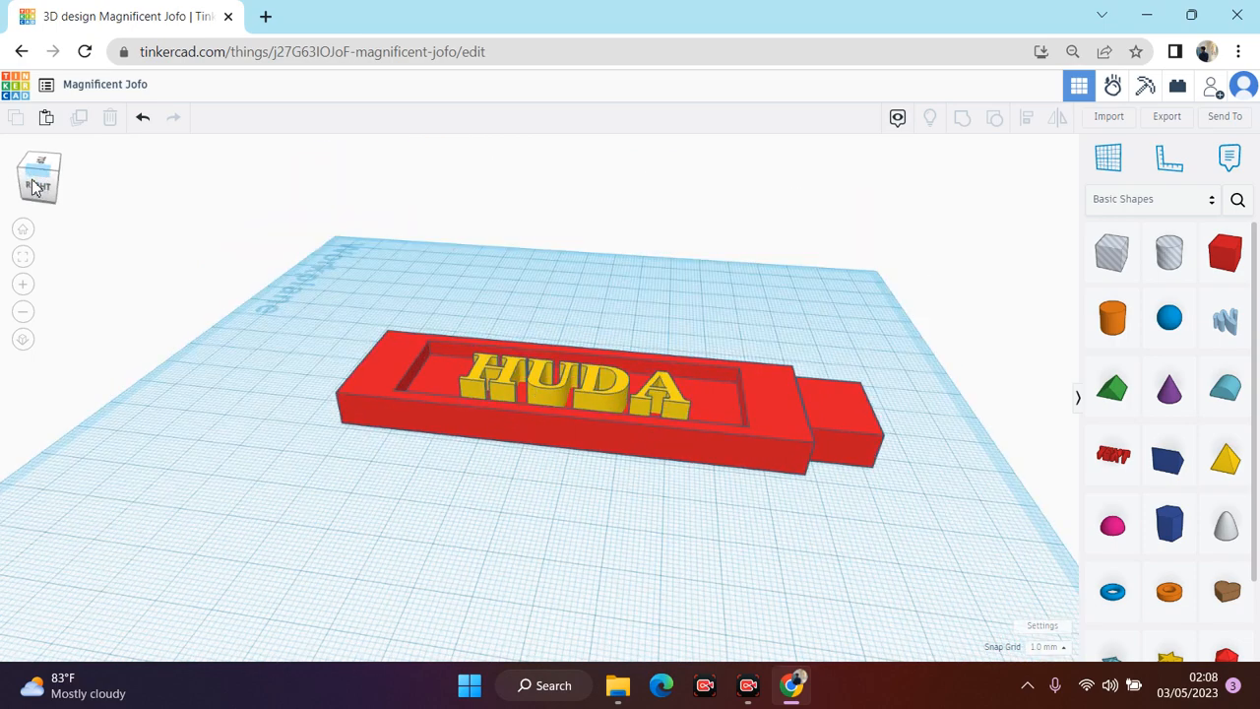
pyautogui.click(34, 189)
pyautogui.click(31, 196)
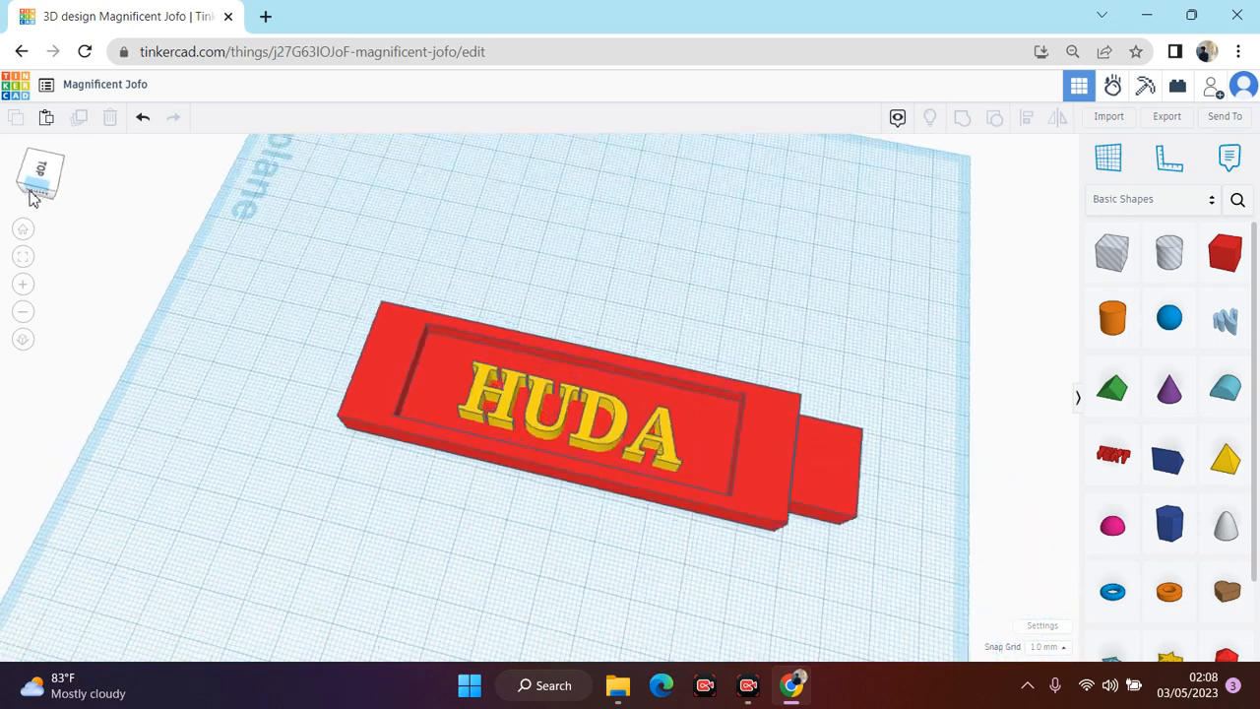
pyautogui.click(31, 196)
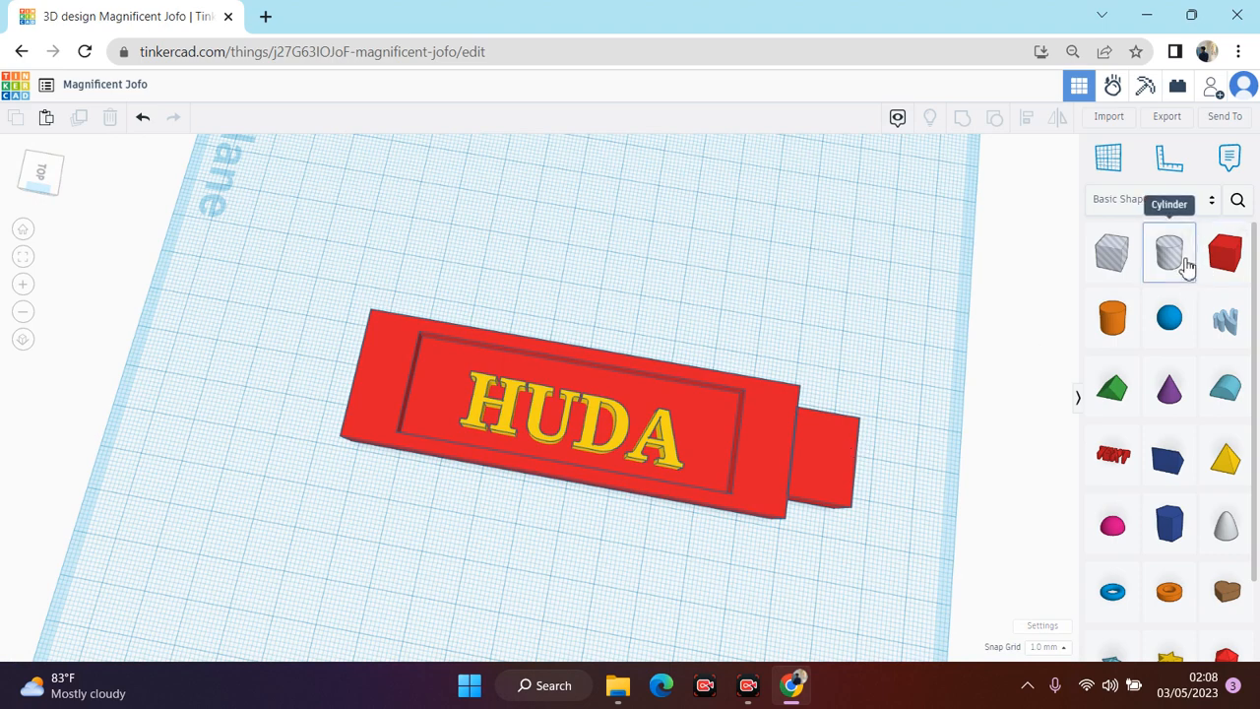
# Step: Add a cylinder hole and shrink it to 10 mm by 12 mm on the tab
pyautogui.moveTo(1187, 266); pyautogui.dragTo(863, 351)
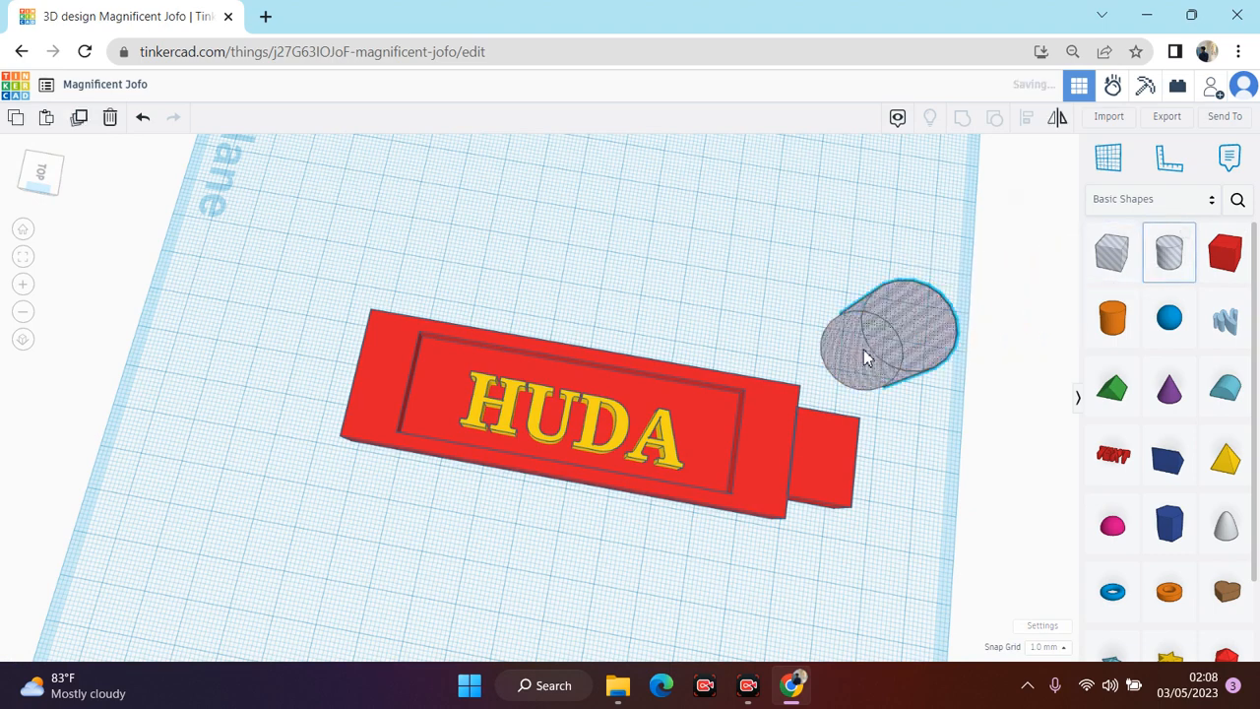
pyautogui.click(962, 451)
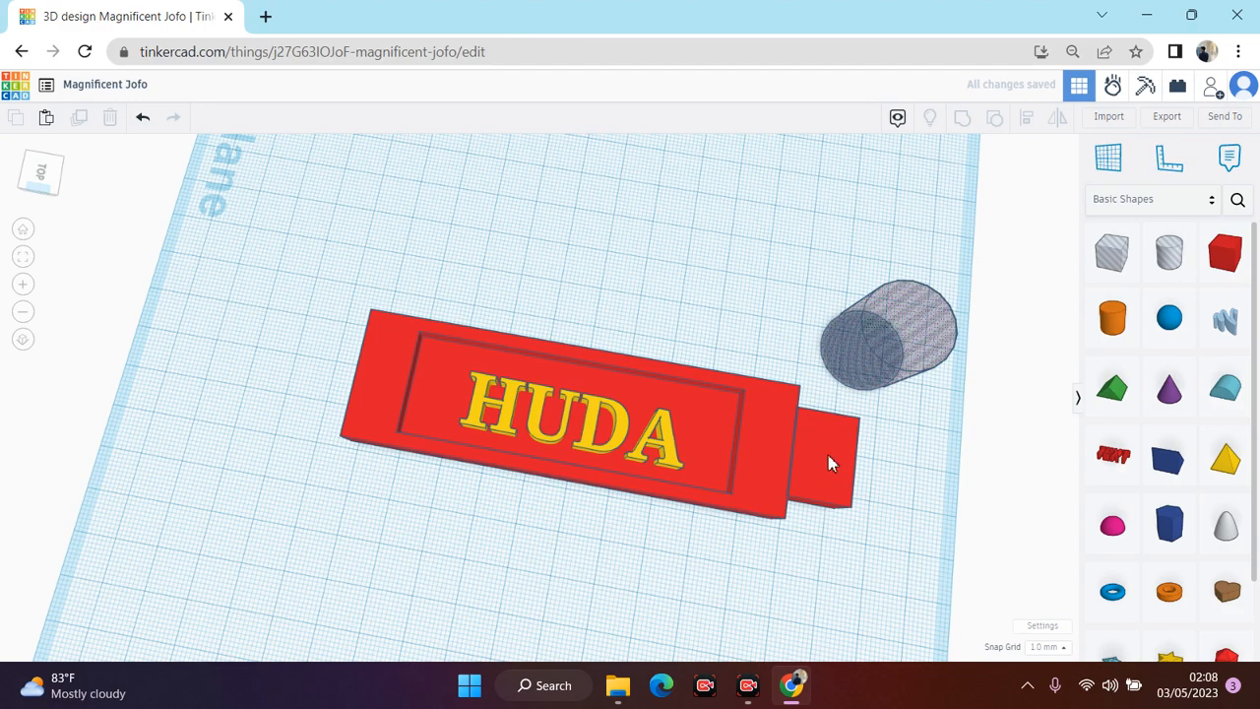
pyautogui.click(877, 387)
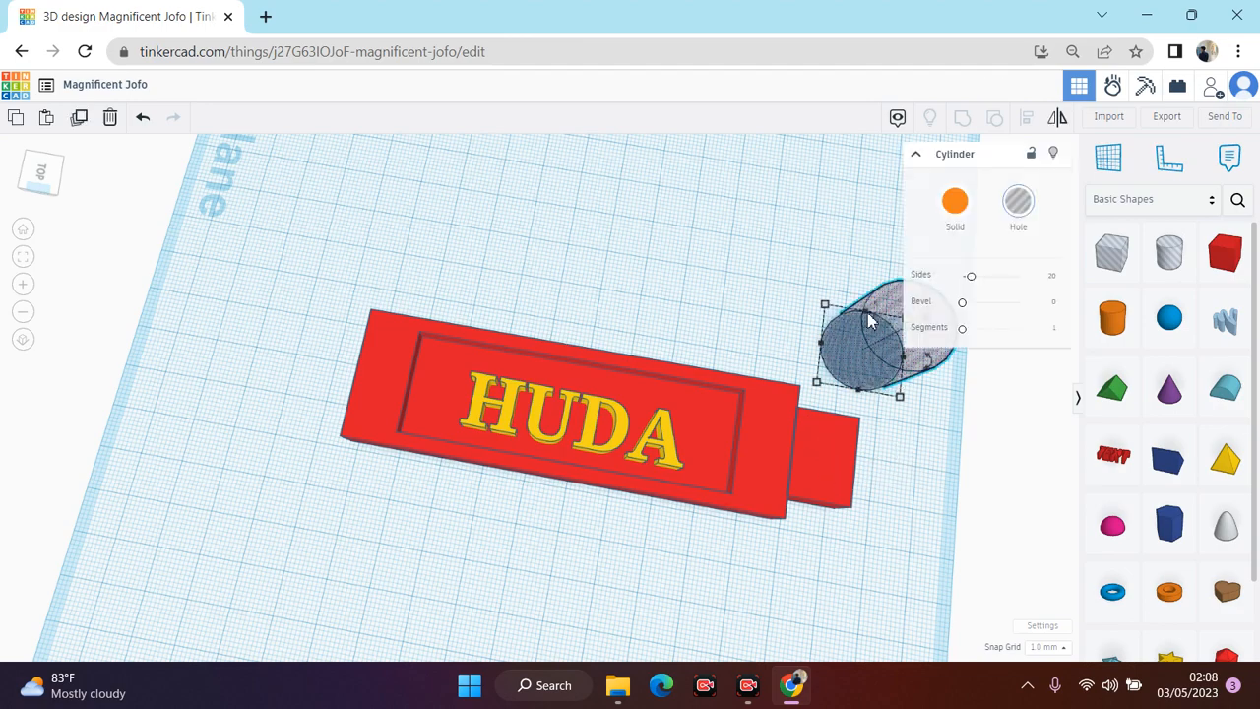
pyautogui.moveTo(826, 305); pyautogui.dragTo(799, 443)
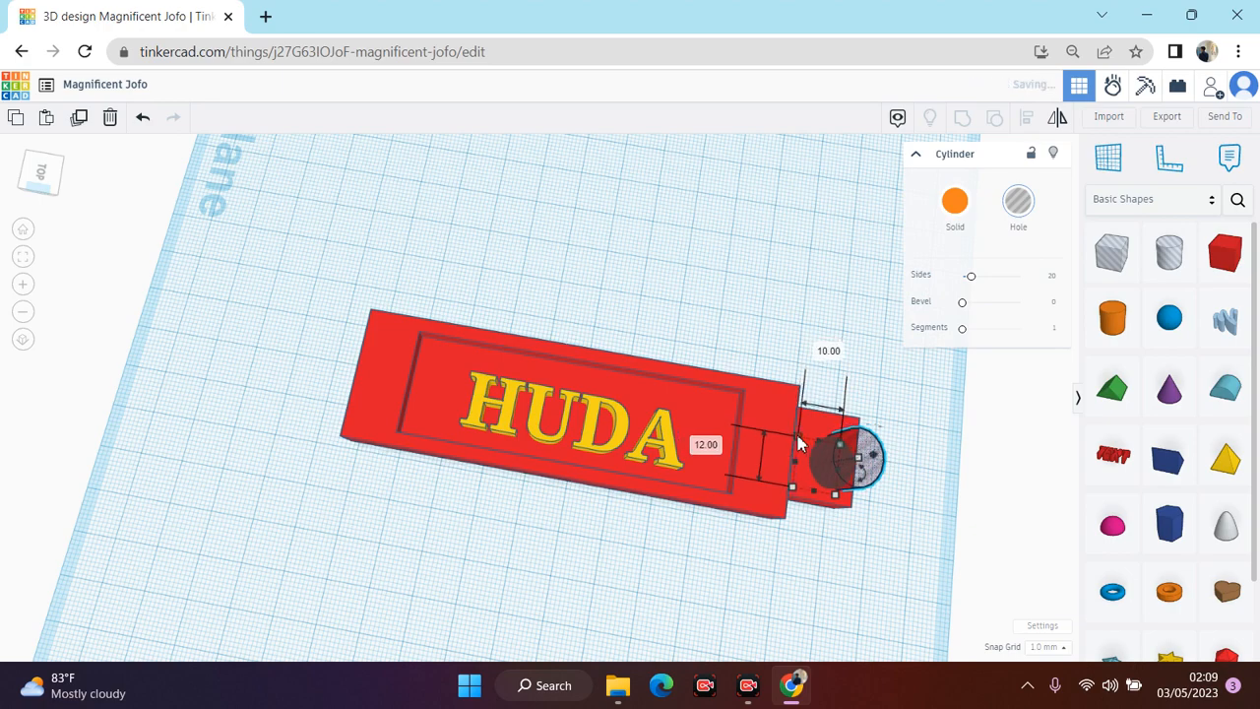
# Step: Nudge the cylinder hole toward the middle of the tab
pyautogui.press('Left')
pyautogui.press('Left')
pyautogui.press('Left')
pyautogui.press('Left')
pyautogui.press('Up')
pyautogui.press('Right')
pyautogui.press('Right')
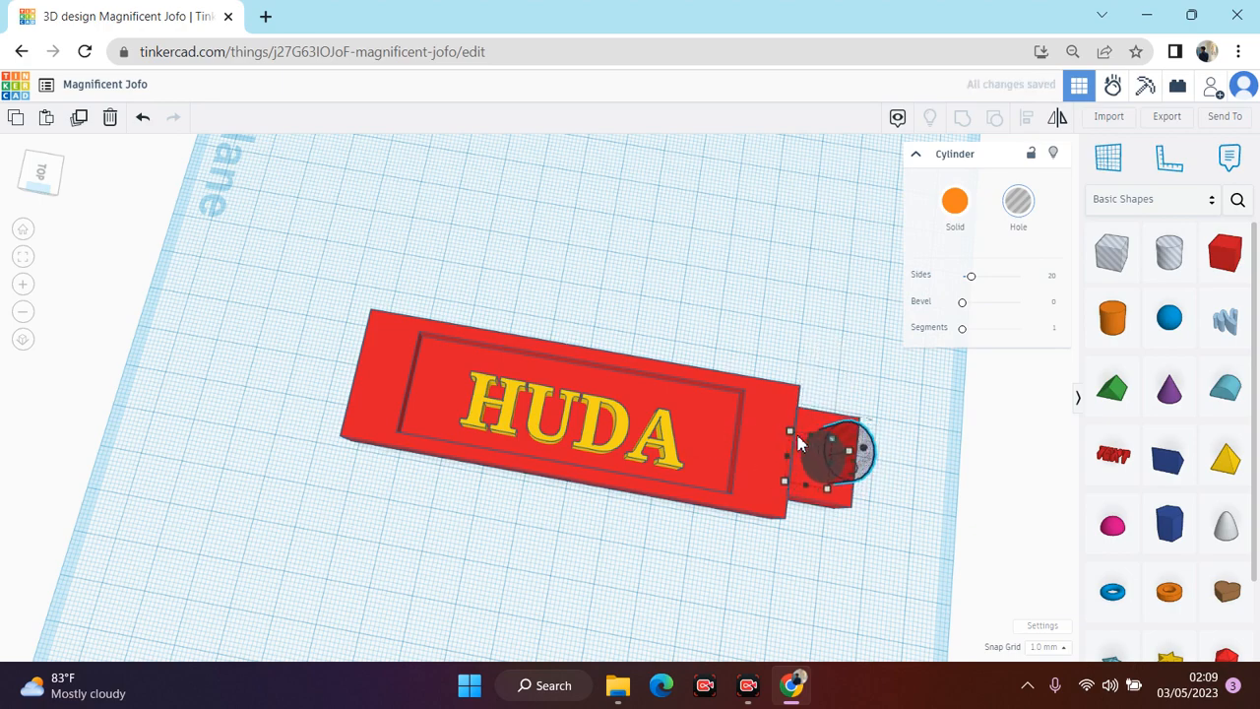
pyautogui.click(817, 331)
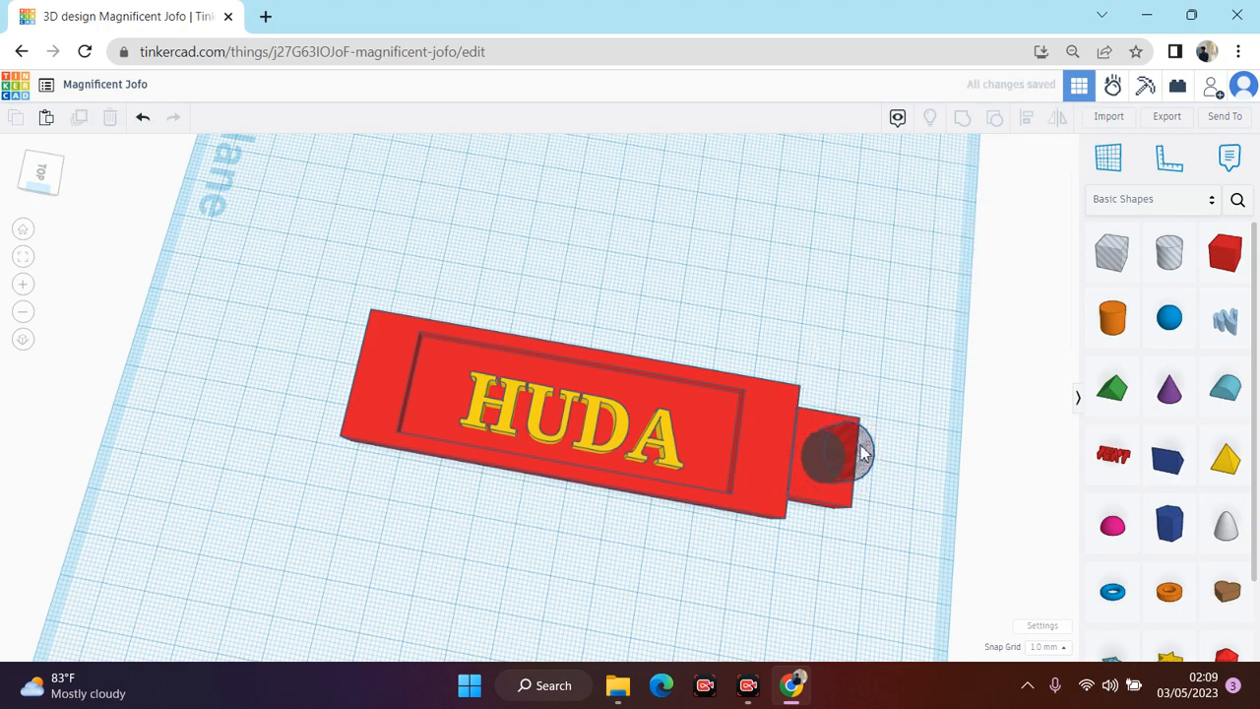
# Step: Group the base, text, tab and cylinder hole into one shape to cut the hole through the tab
pyautogui.click(37, 171)
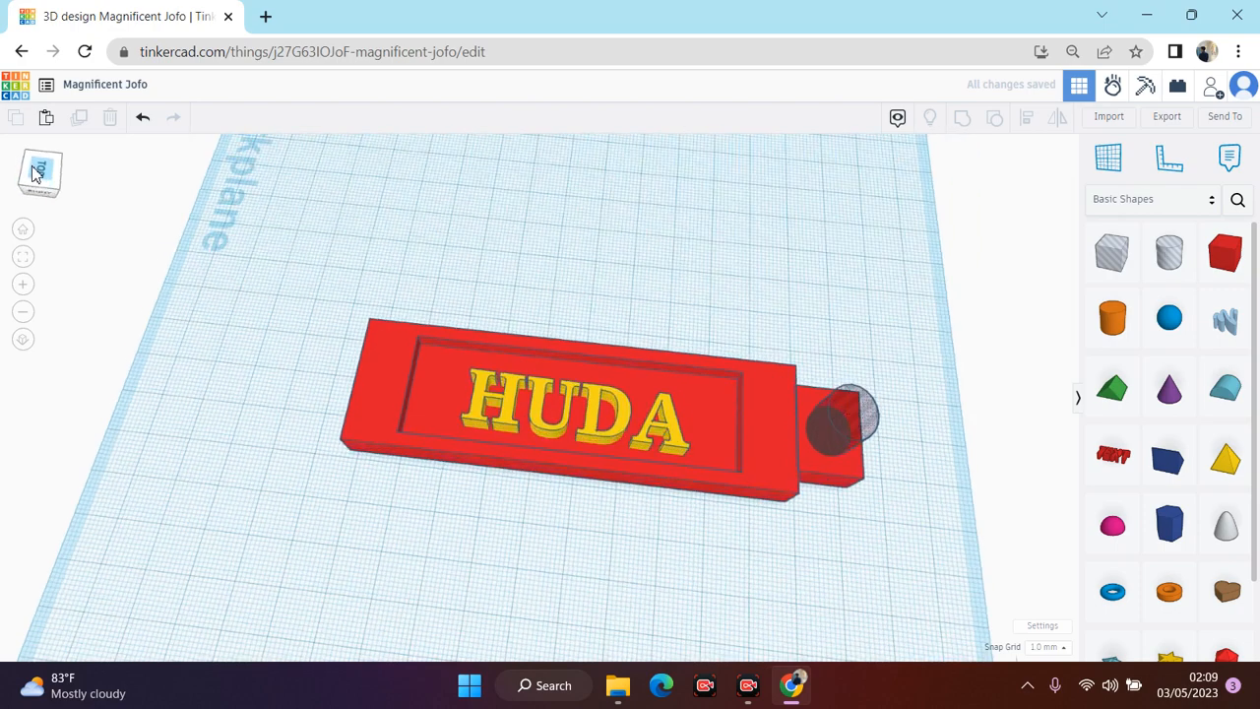
pyautogui.moveTo(32, 168)
pyautogui.mouseDown()
pyautogui.moveTo(23, 156)
pyautogui.moveTo(20, 172)
pyautogui.mouseUp()
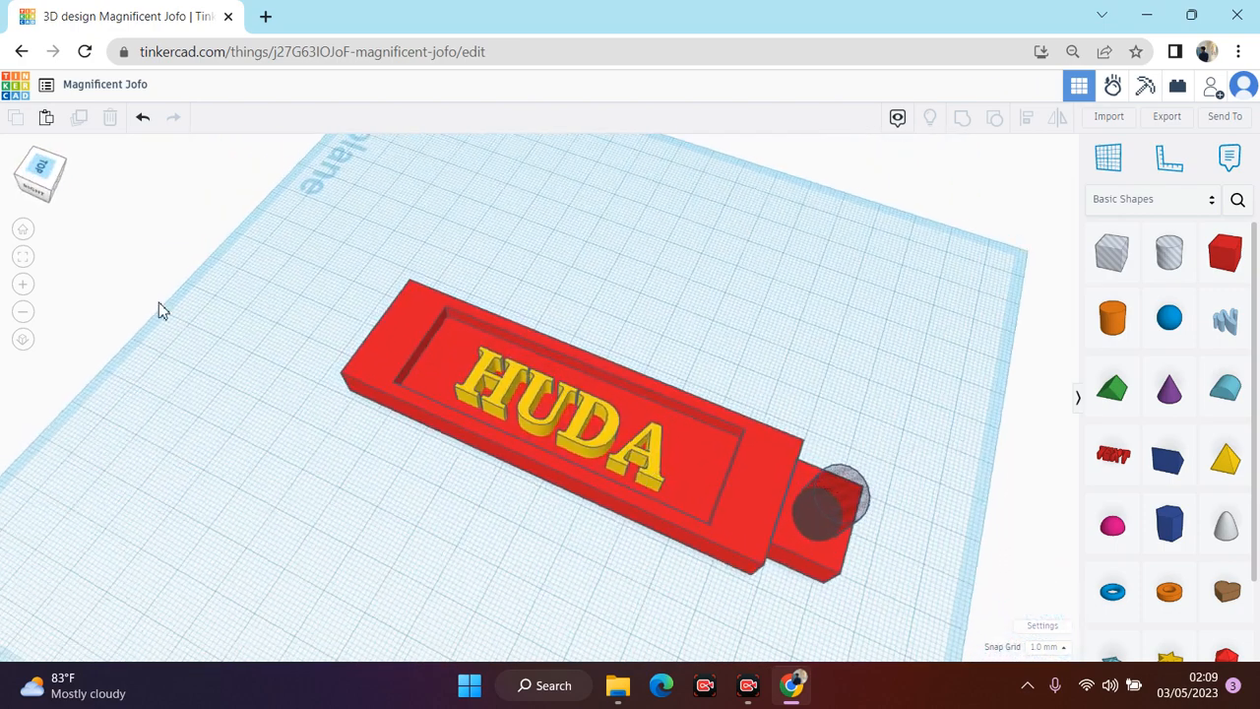
pyautogui.click(844, 524)
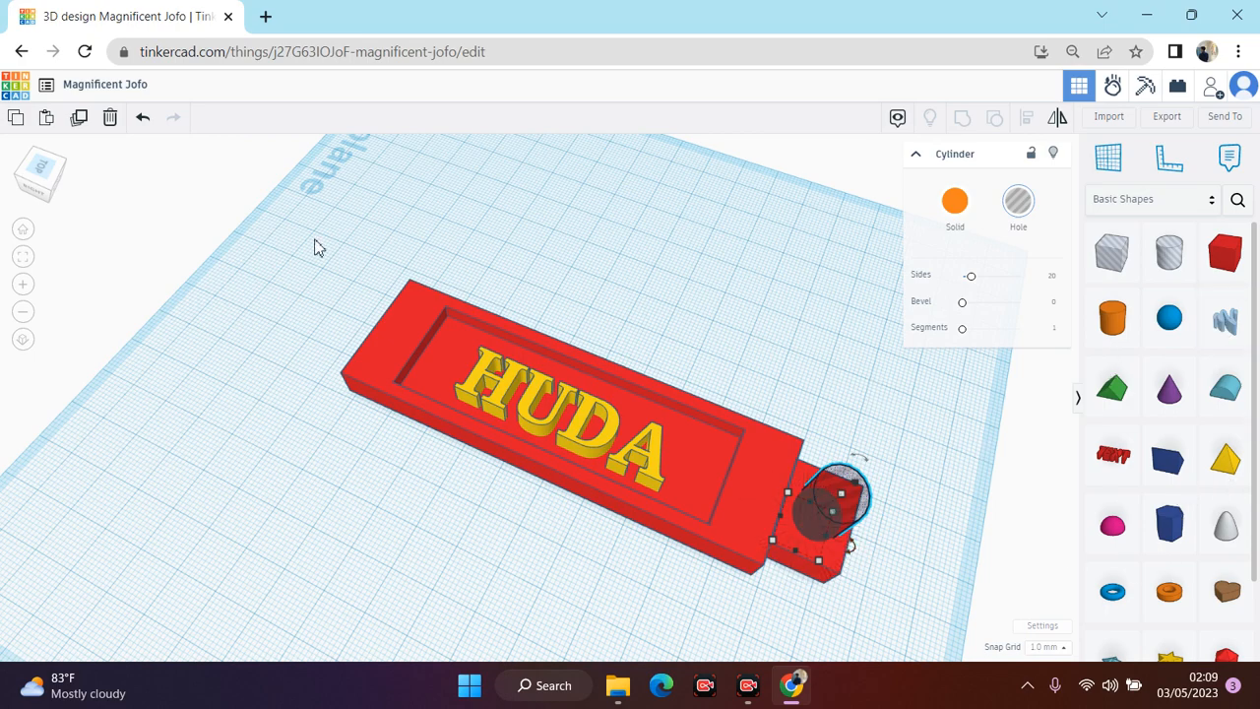
pyautogui.click(49, 169)
pyautogui.moveTo(49, 165); pyautogui.dragTo(54, 172)
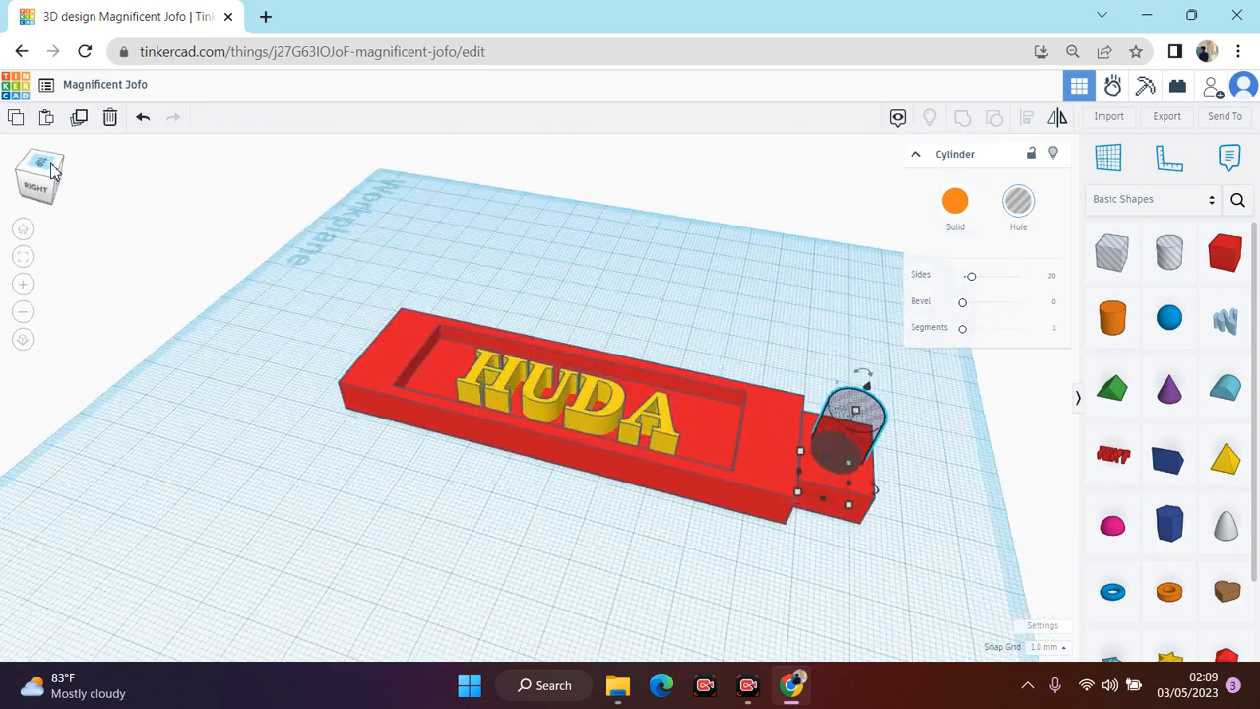
pyautogui.click(512, 248)
pyautogui.moveTo(368, 267); pyautogui.dragTo(296, 304)
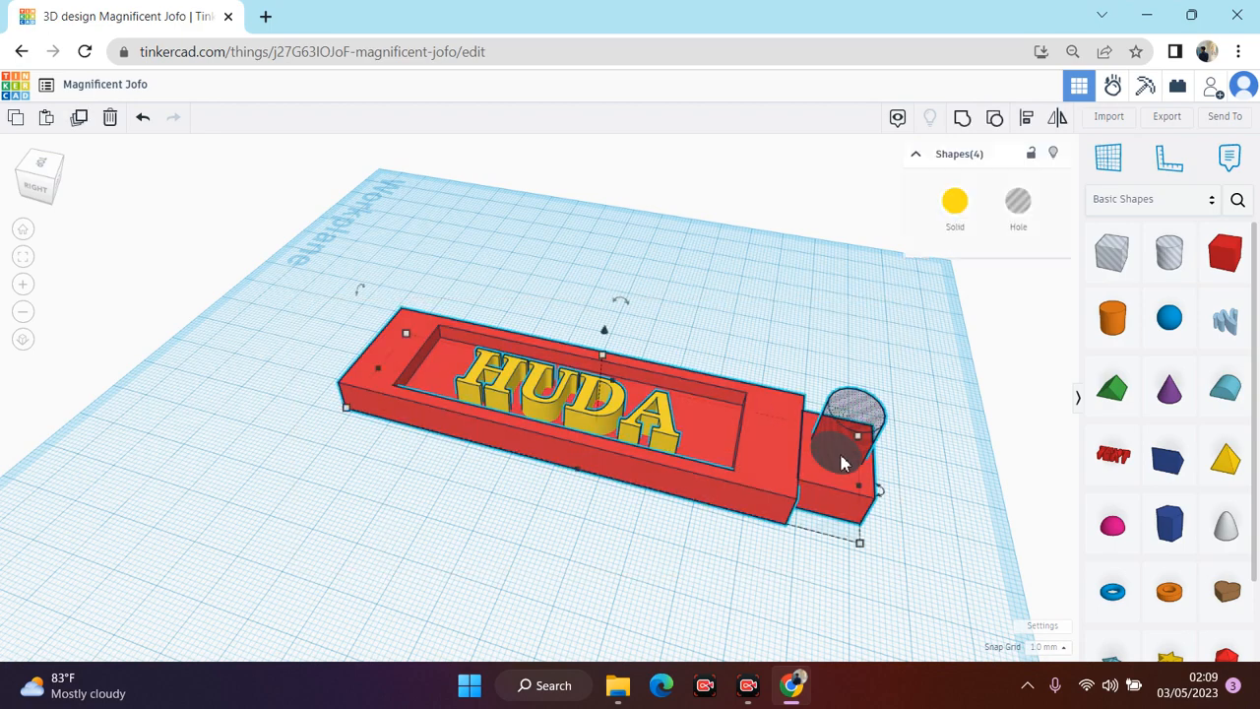
pyautogui.click(962, 119)
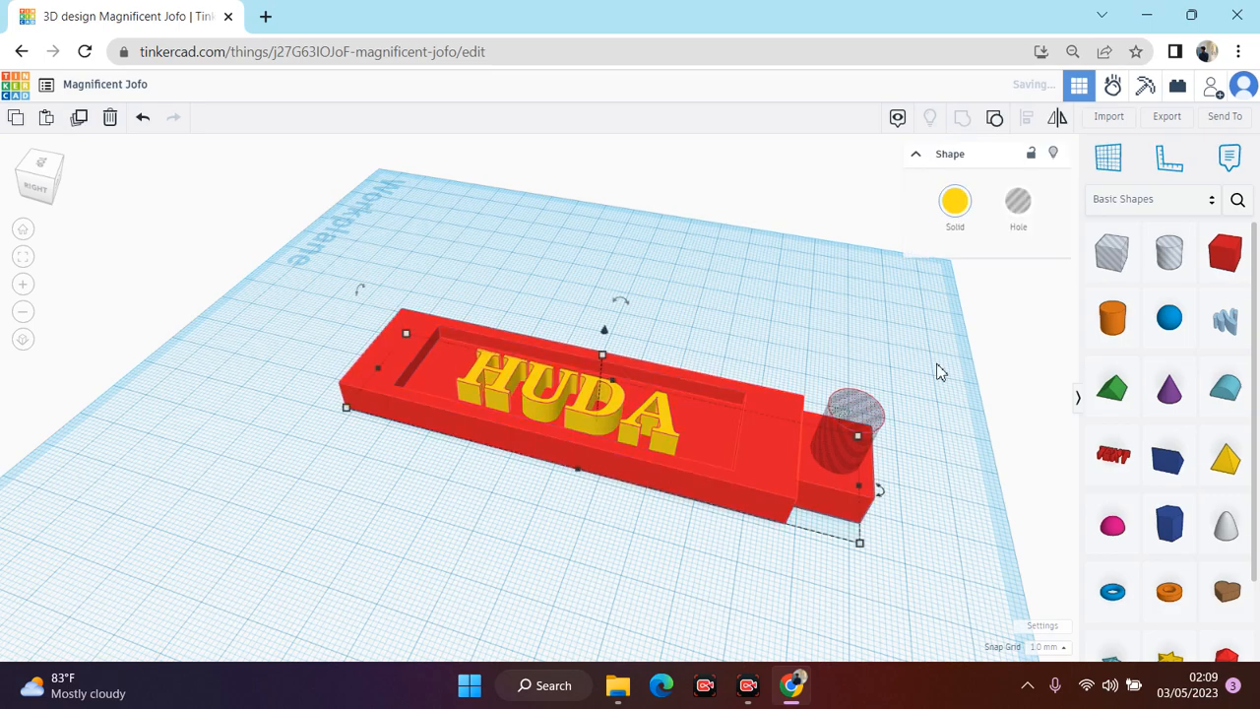
# Step: Try orange, followed by green, as the solid colour of the whole grouped keychain
pyautogui.click(958, 427)
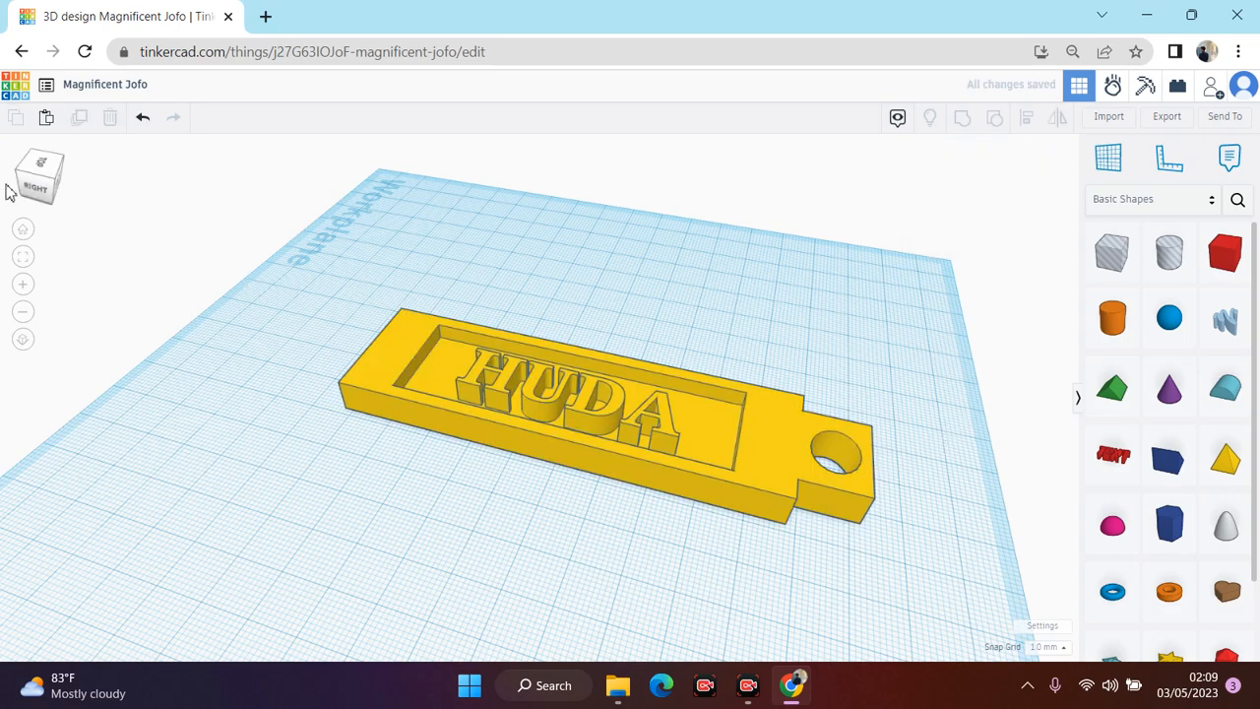
pyautogui.moveTo(31, 186); pyautogui.dragTo(29, 195)
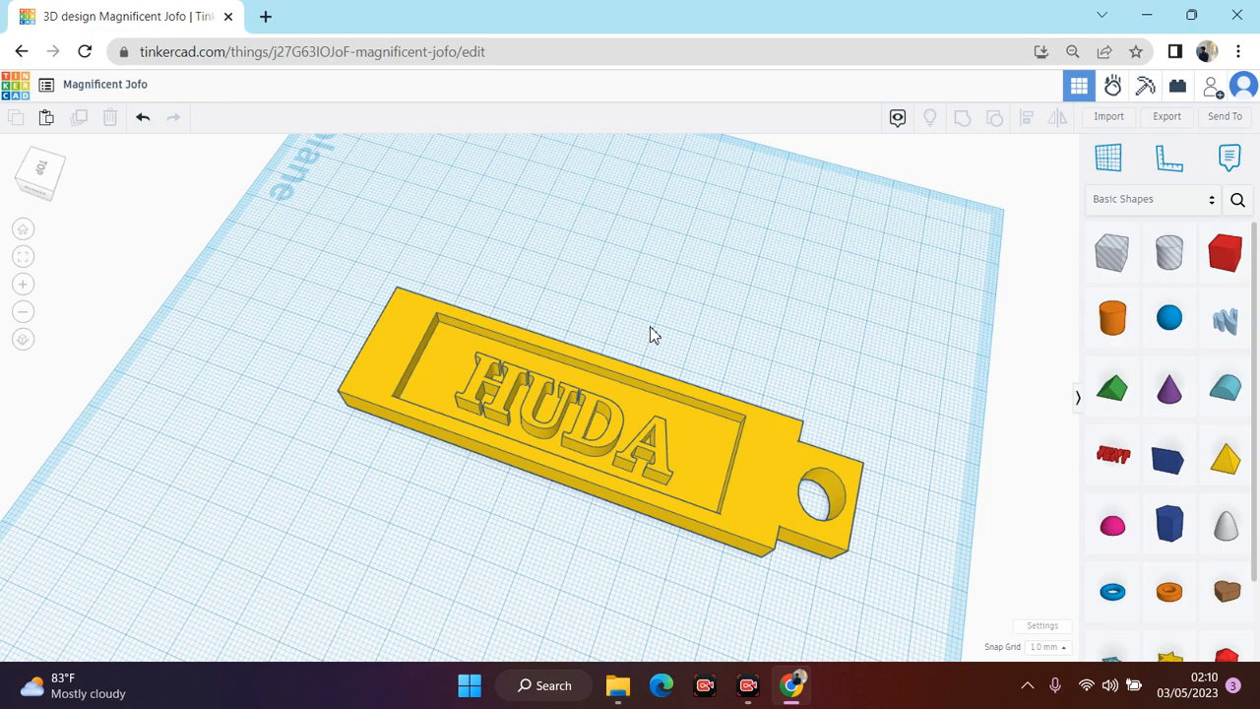
pyautogui.click(657, 383)
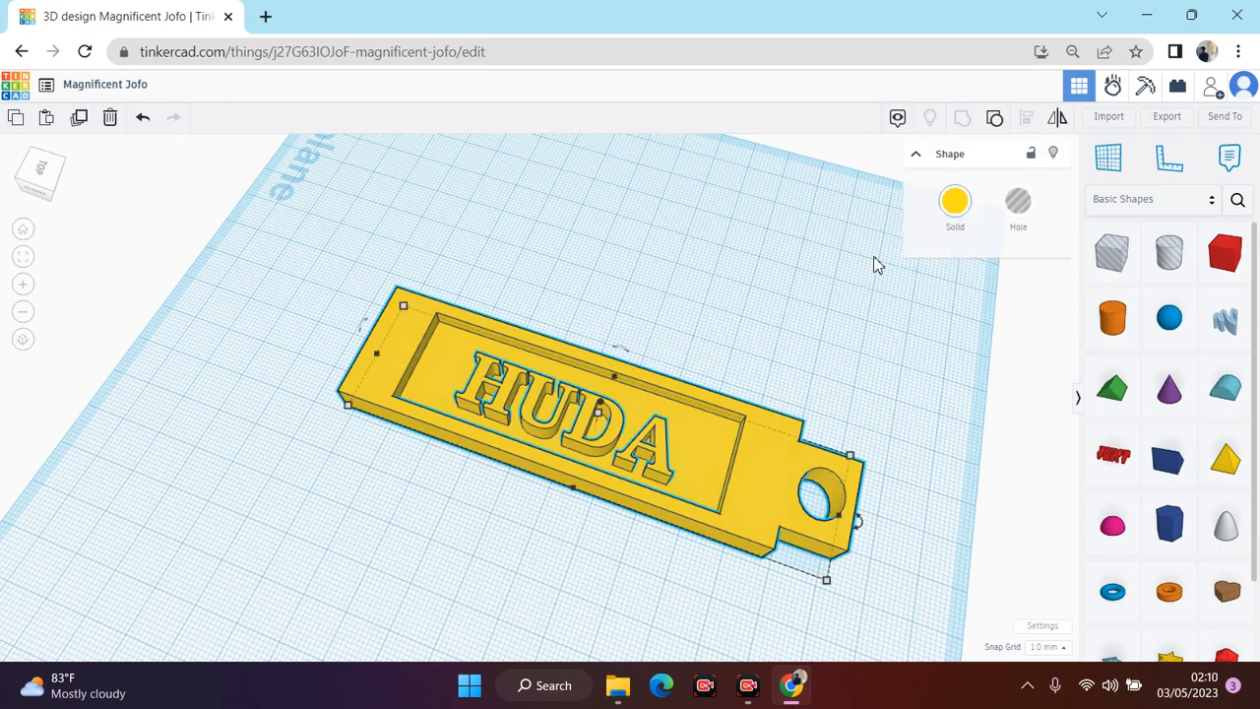
pyautogui.click(950, 209)
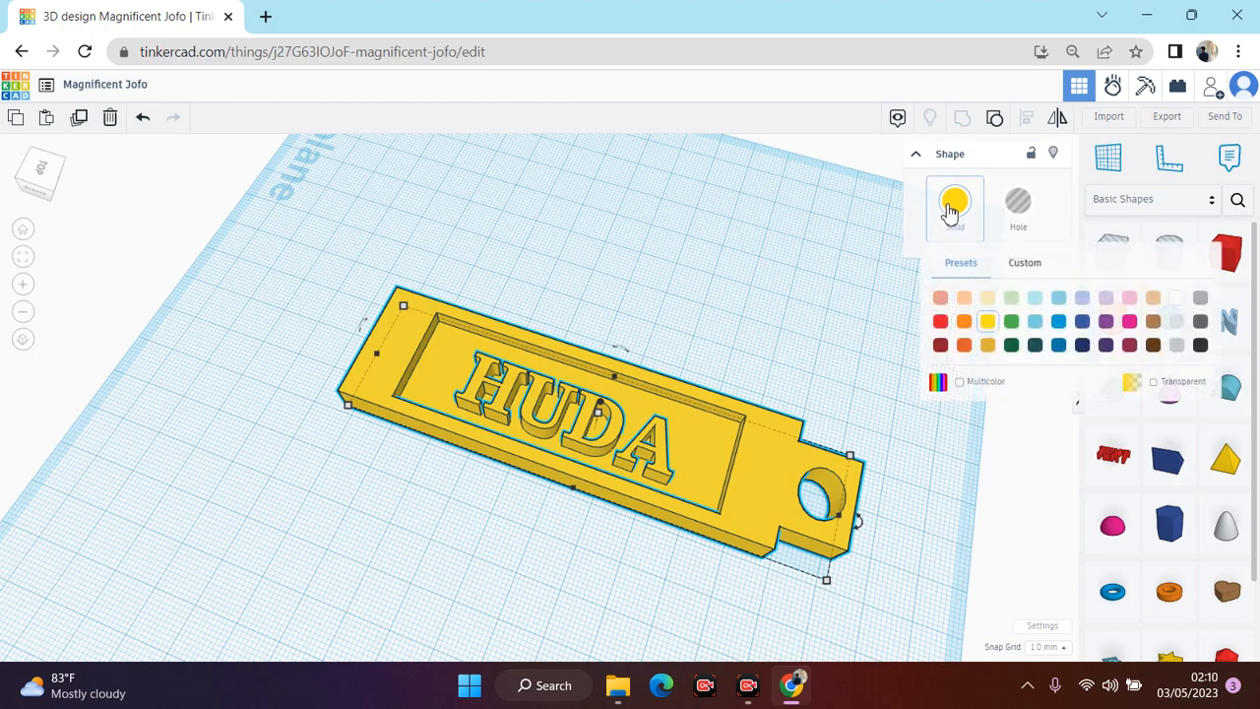
pyautogui.click(966, 347)
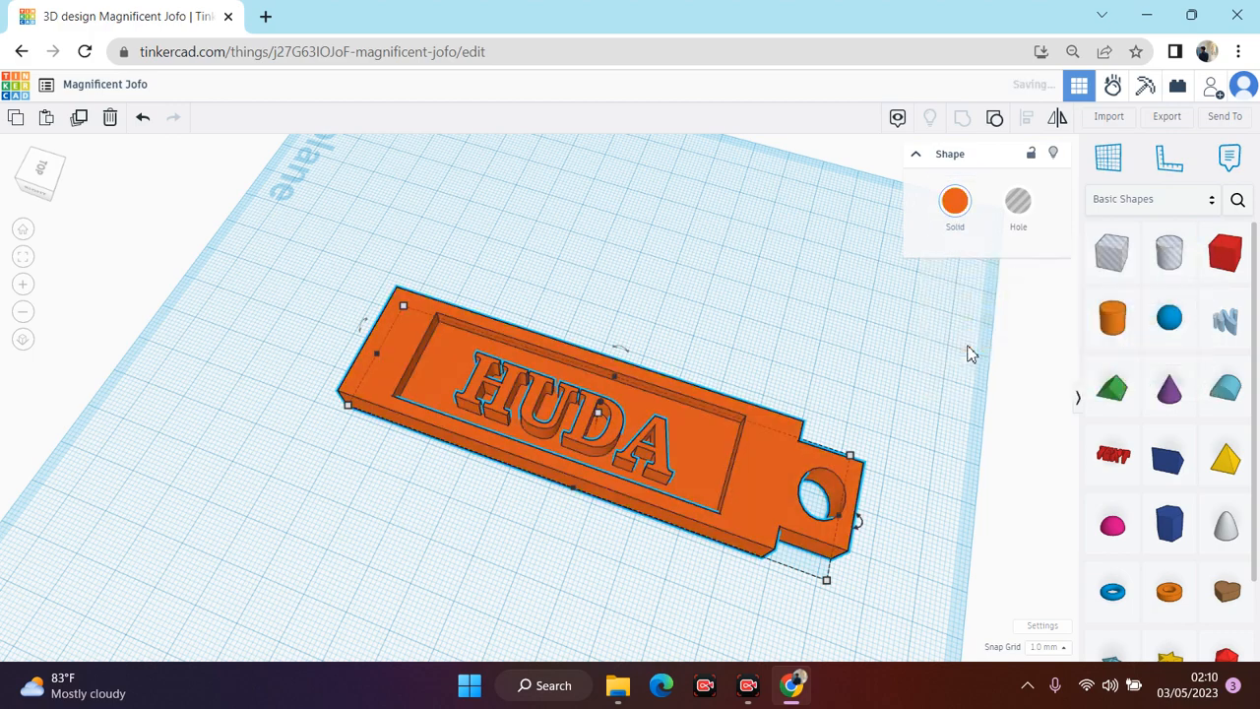
pyautogui.click(950, 210)
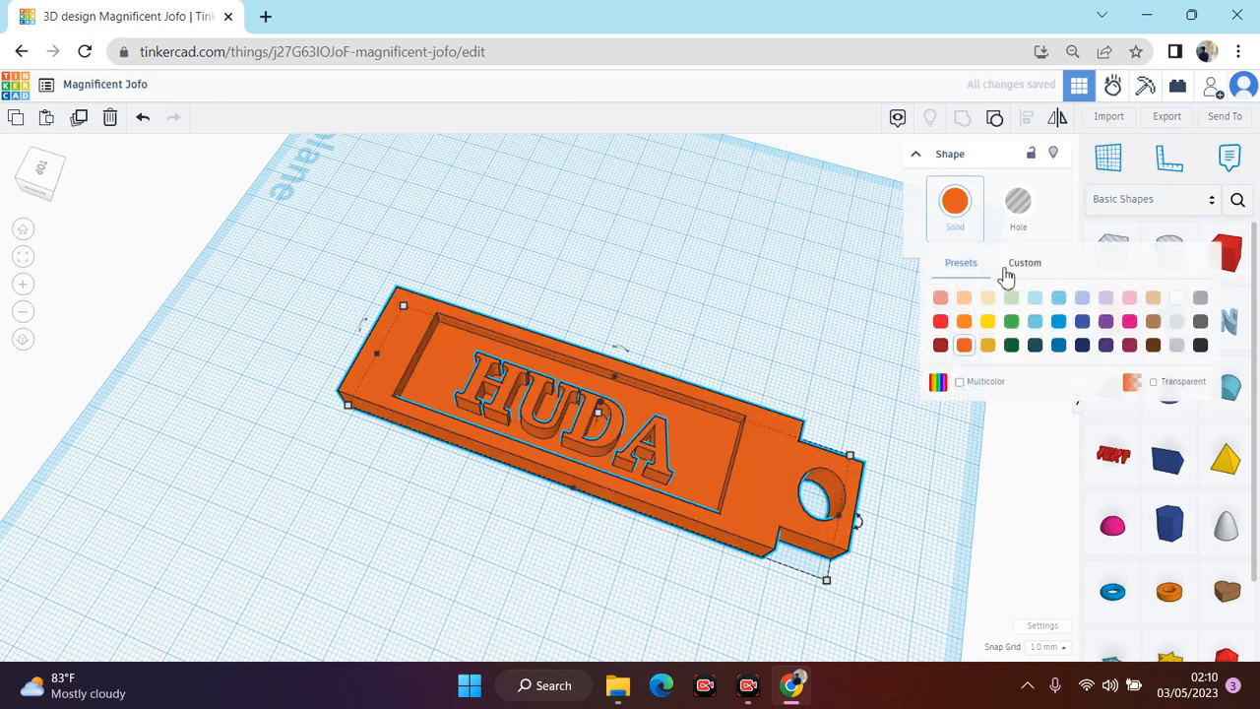
pyautogui.click(1011, 322)
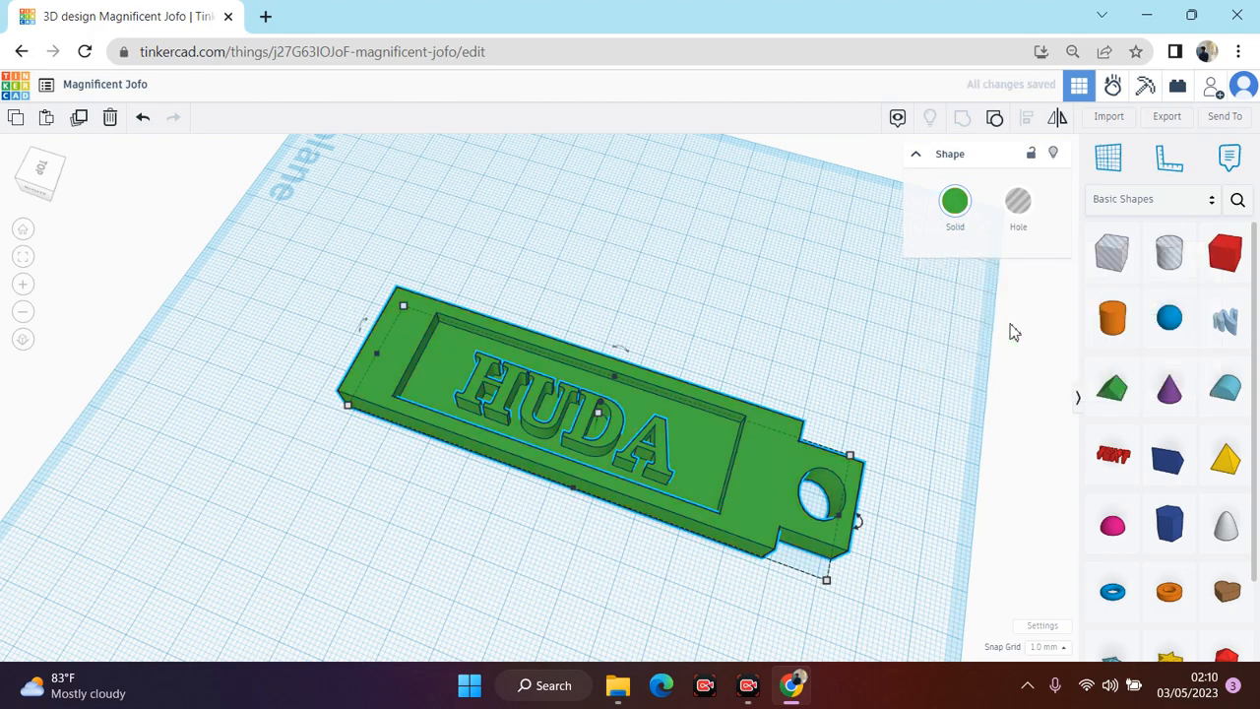
pyautogui.click(63, 175)
pyautogui.moveTo(62, 168); pyautogui.dragTo(60, 174)
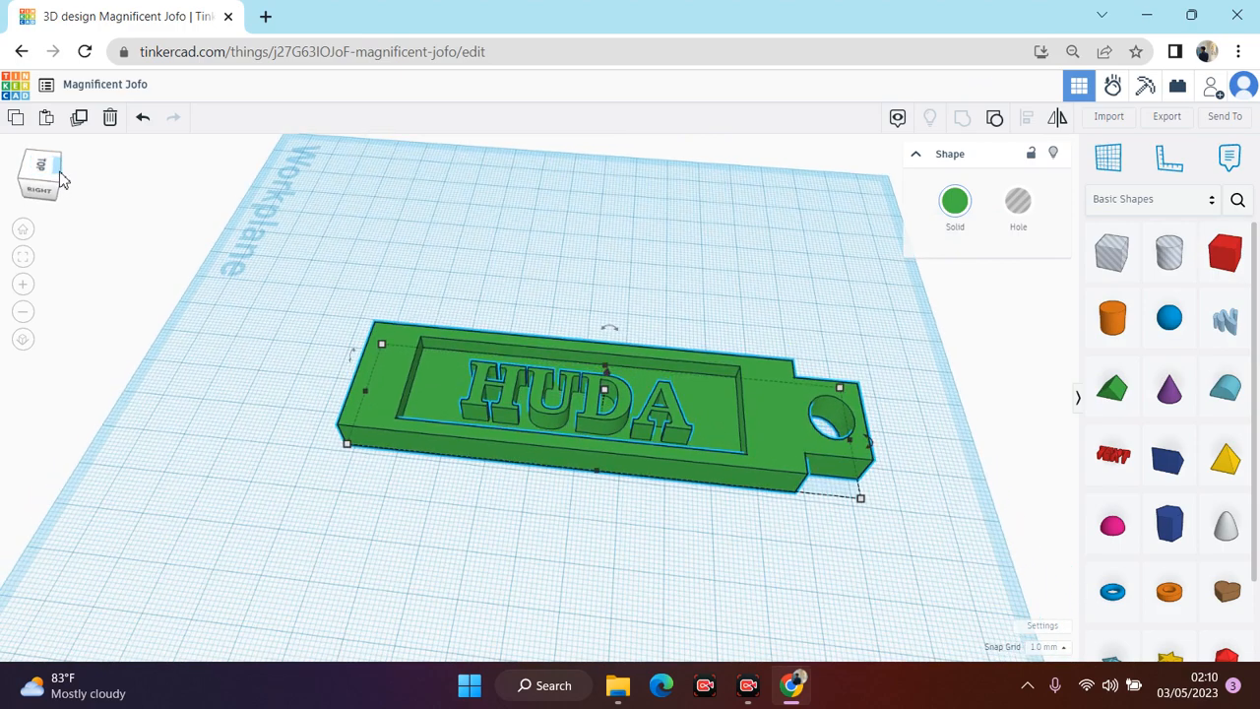
pyautogui.click(248, 264)
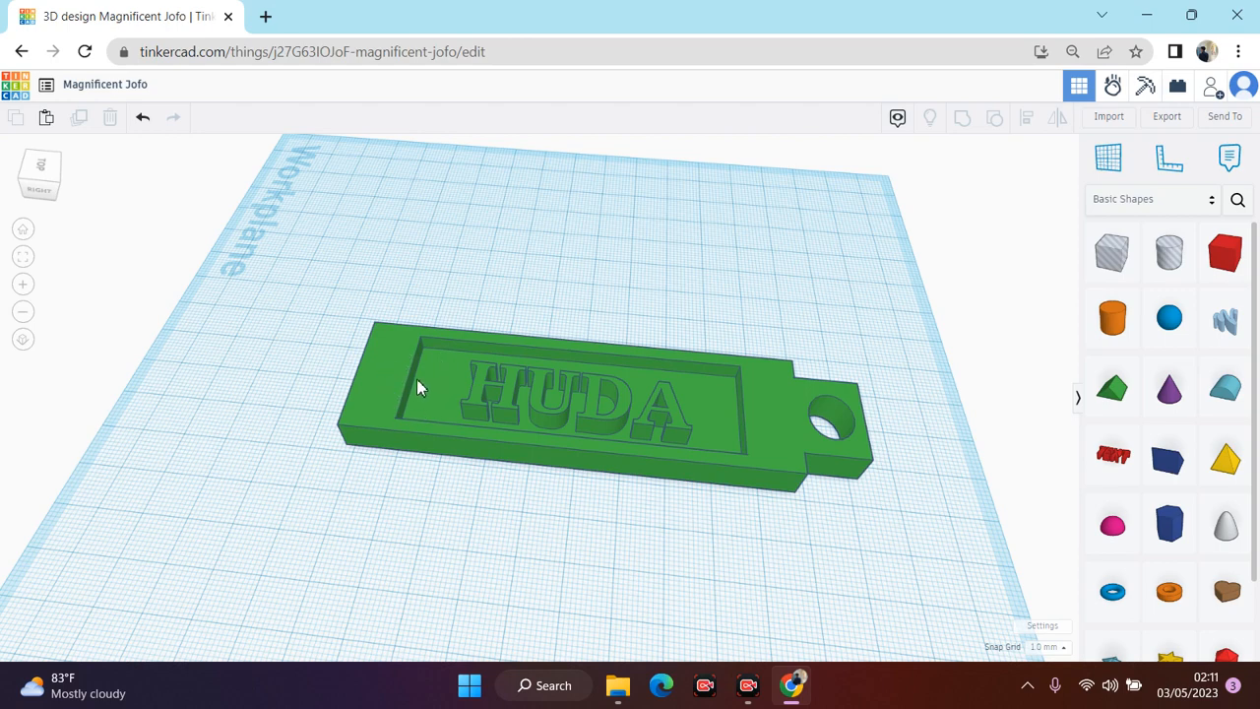
# Step: Set the solid colour of the whole grouped keychain to the bright red preset
pyautogui.click(44, 175)
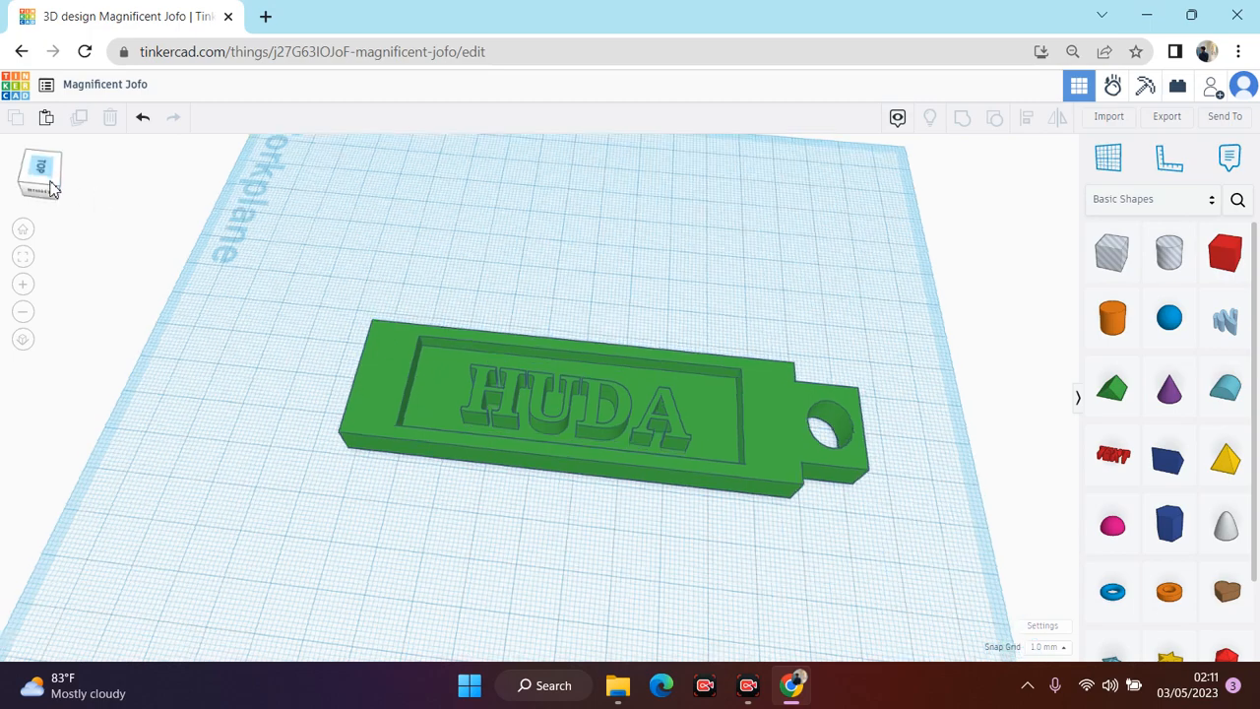
pyautogui.moveTo(51, 188)
pyautogui.mouseDown()
pyautogui.moveTo(54, 173)
pyautogui.moveTo(51, 186)
pyautogui.mouseUp()
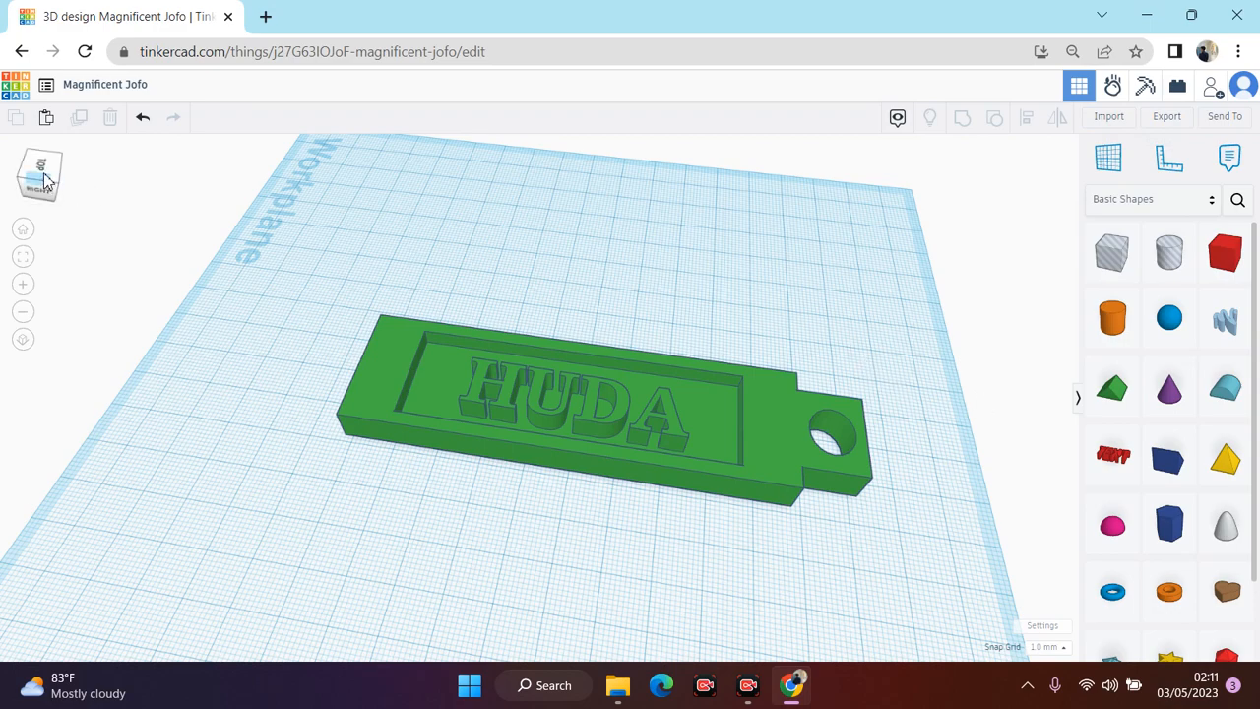
pyautogui.moveTo(44, 176); pyautogui.dragTo(49, 187)
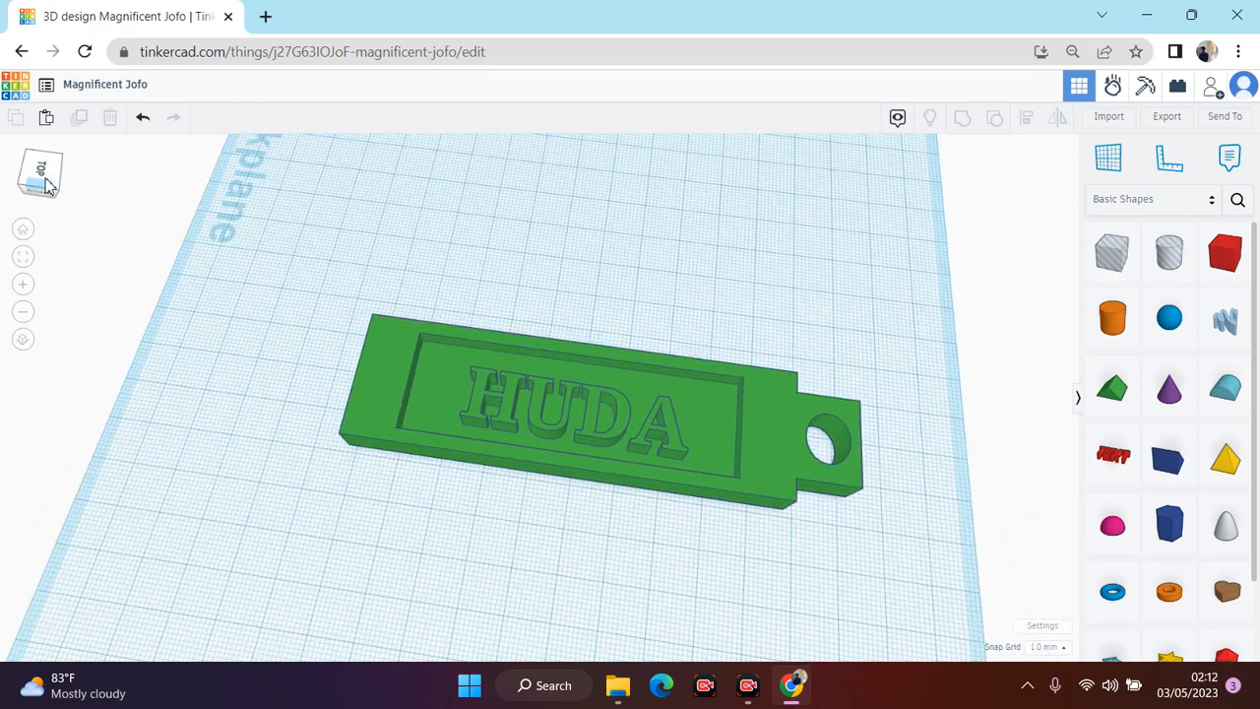
pyautogui.click(639, 411)
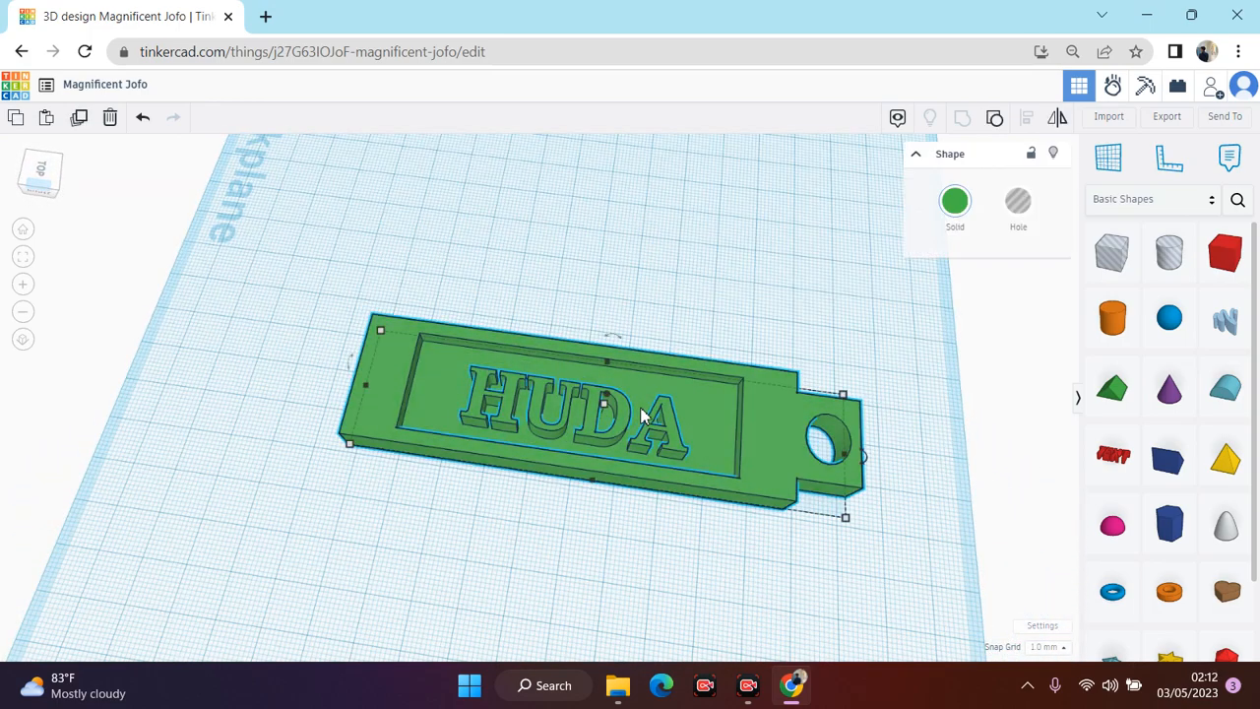
pyautogui.click(954, 202)
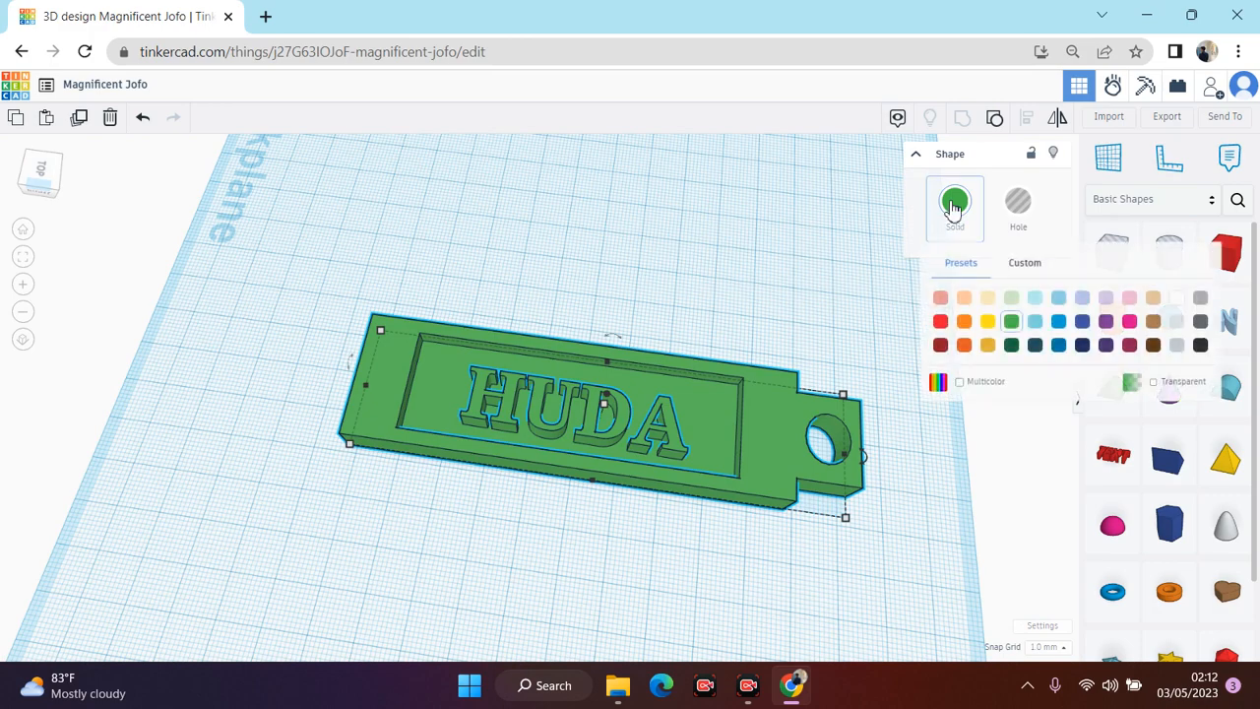
pyautogui.click(940, 321)
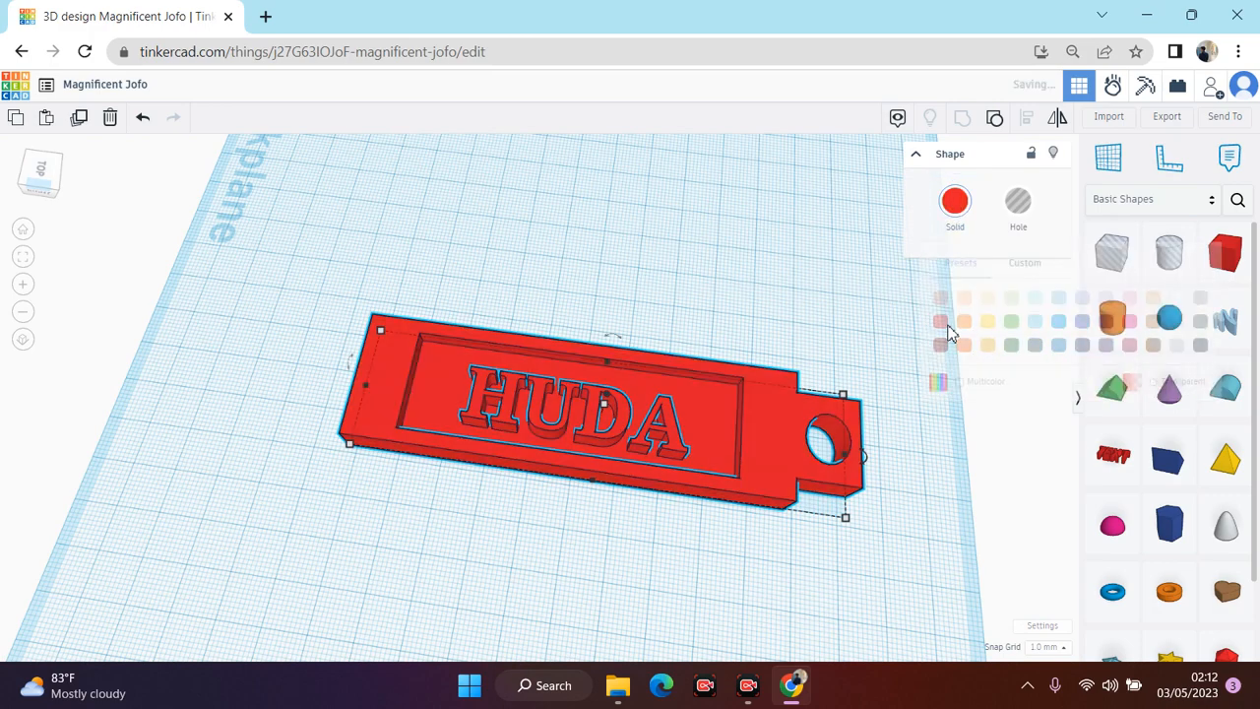
pyautogui.click(613, 301)
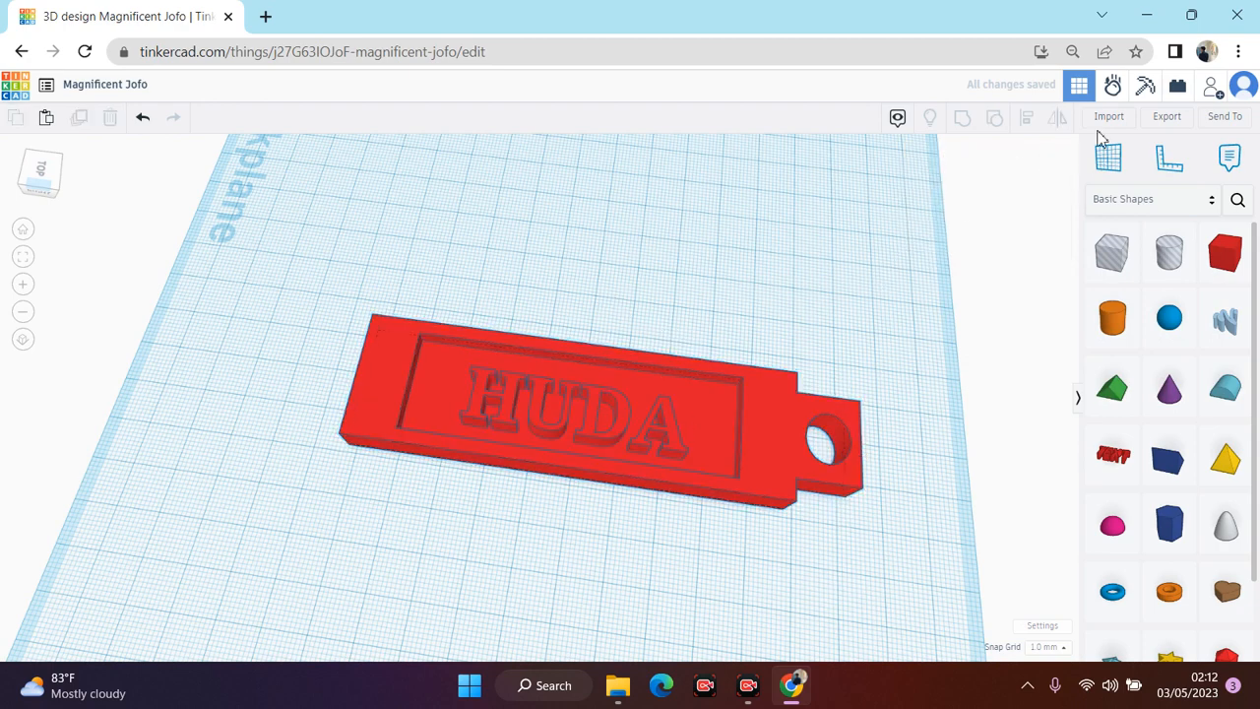
# Step: Export everything in the design as an .STL file for 3D printing
pyautogui.click(1166, 118)
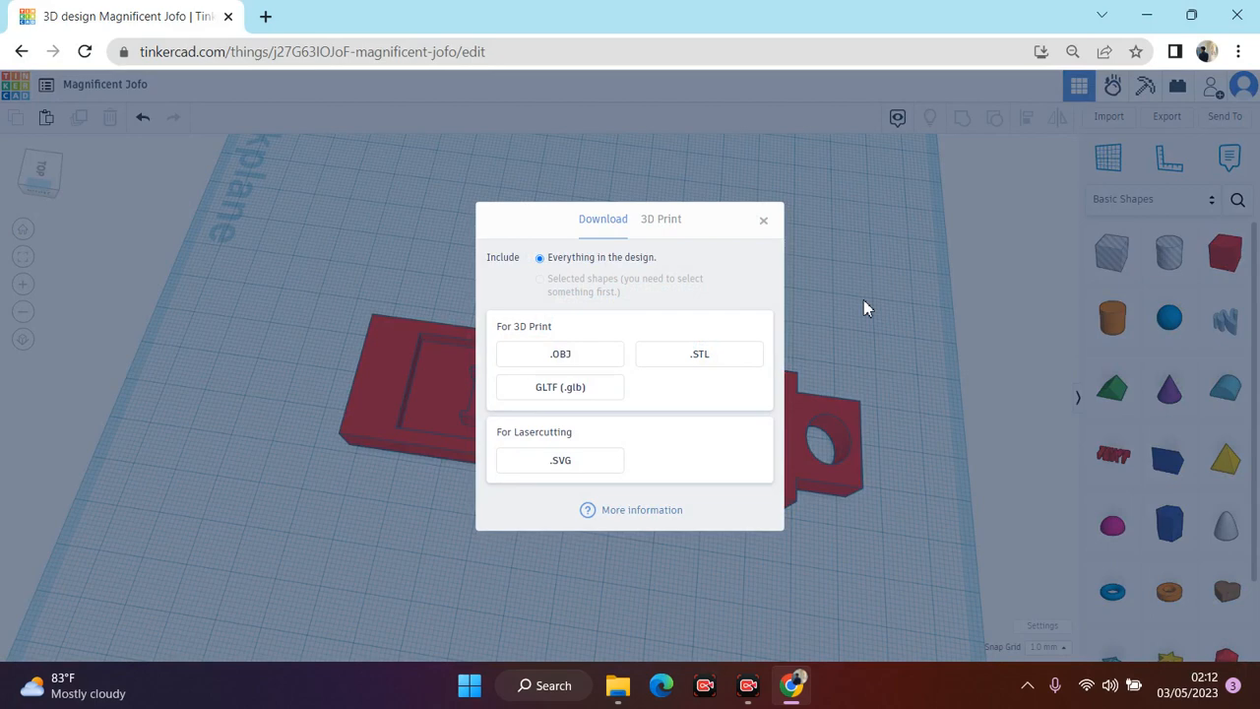
pyautogui.click(661, 220)
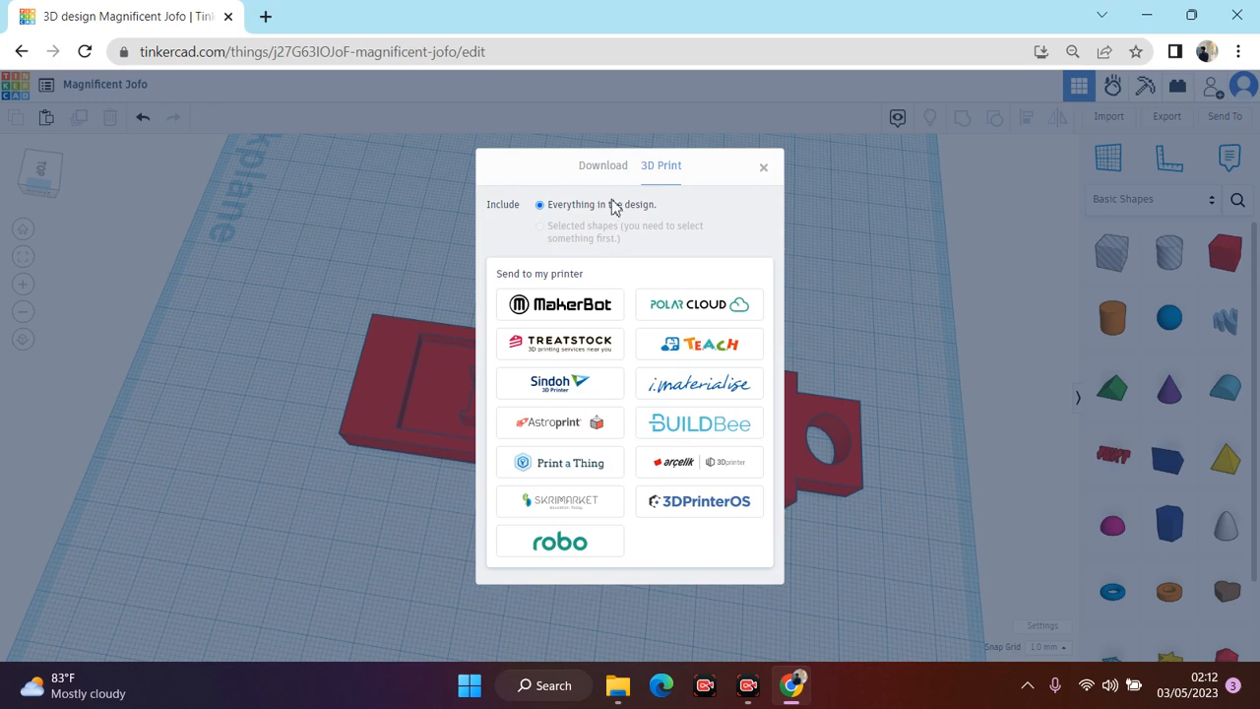
pyautogui.click(604, 165)
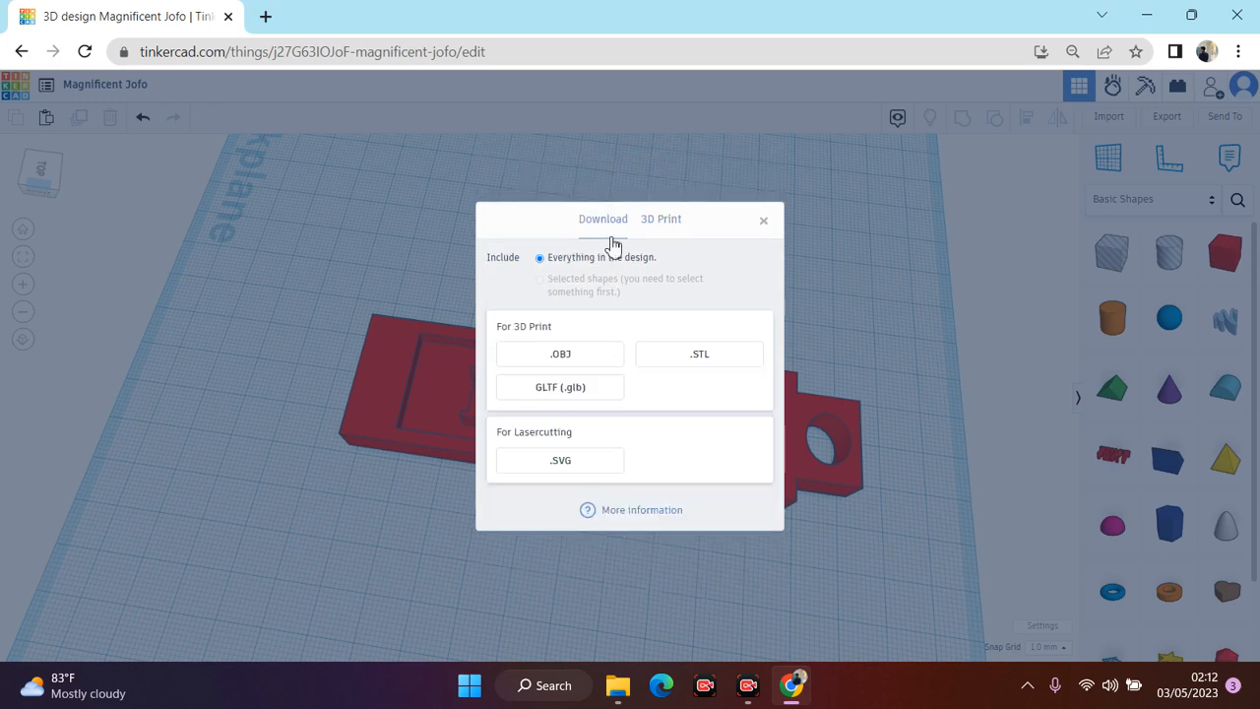
pyautogui.click(707, 356)
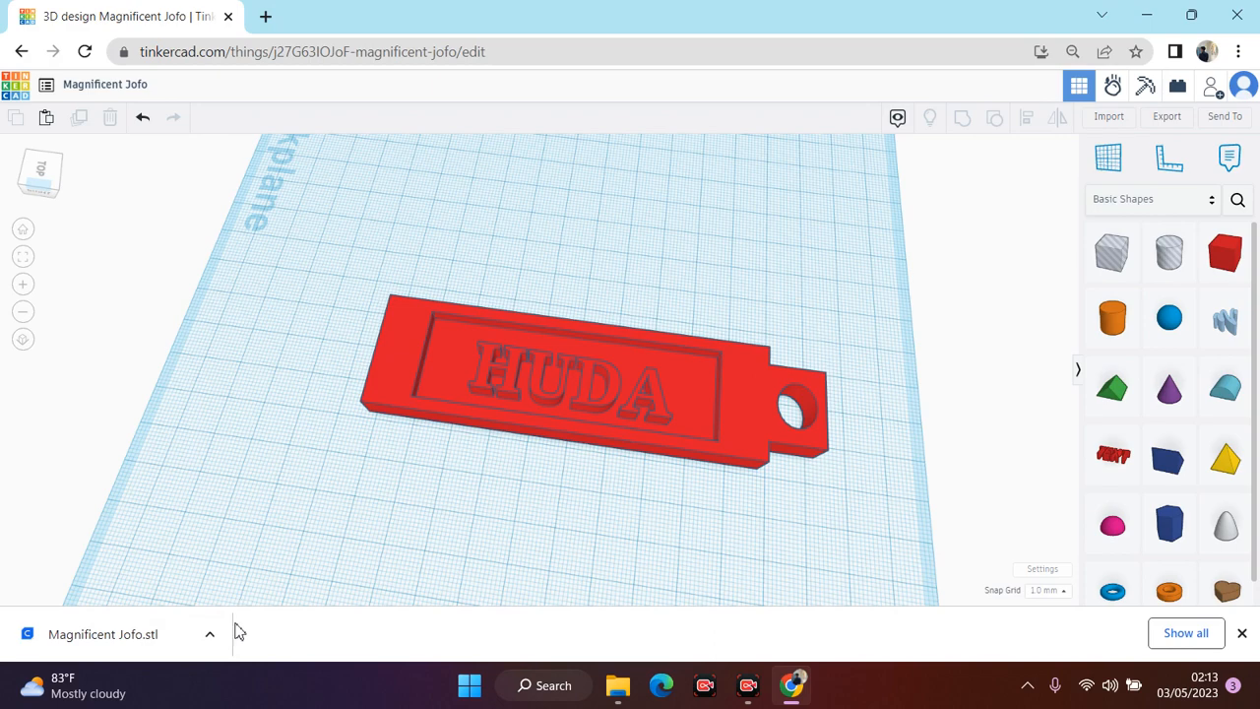
pyautogui.click(54, 180)
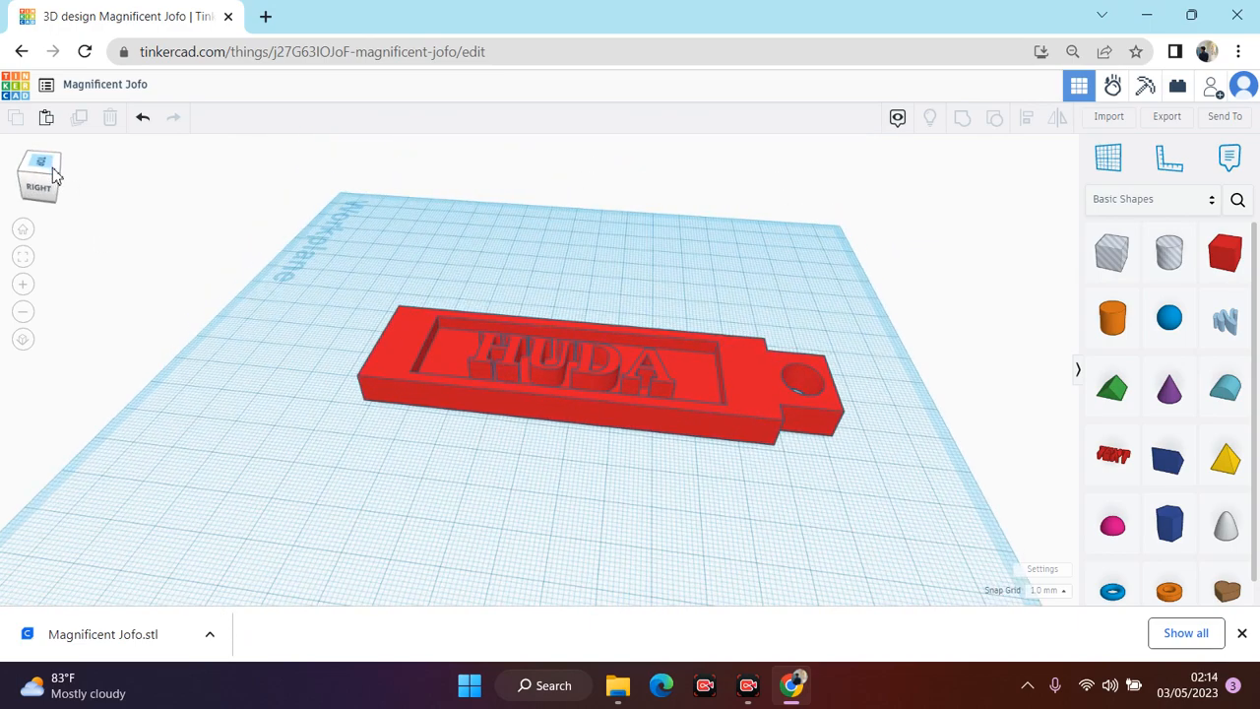
pyautogui.moveTo(53, 168)
pyautogui.mouseDown()
pyautogui.moveTo(53, 183)
pyautogui.moveTo(56, 173)
pyautogui.mouseUp()
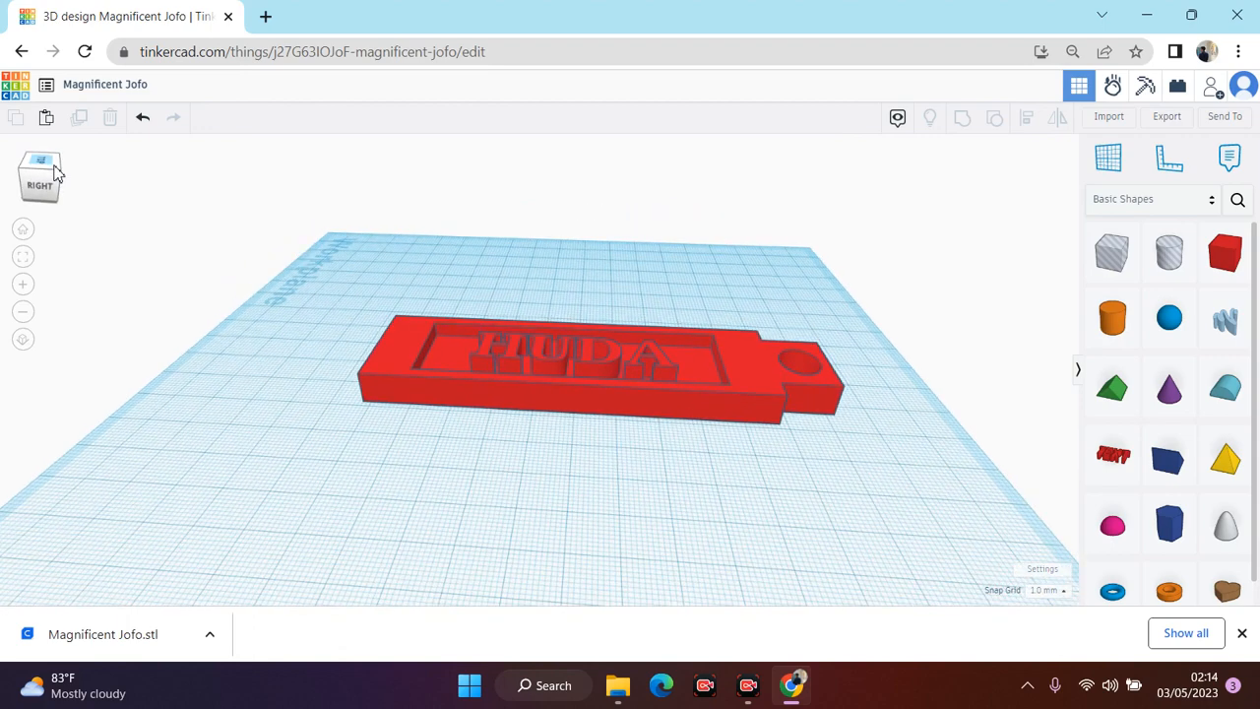